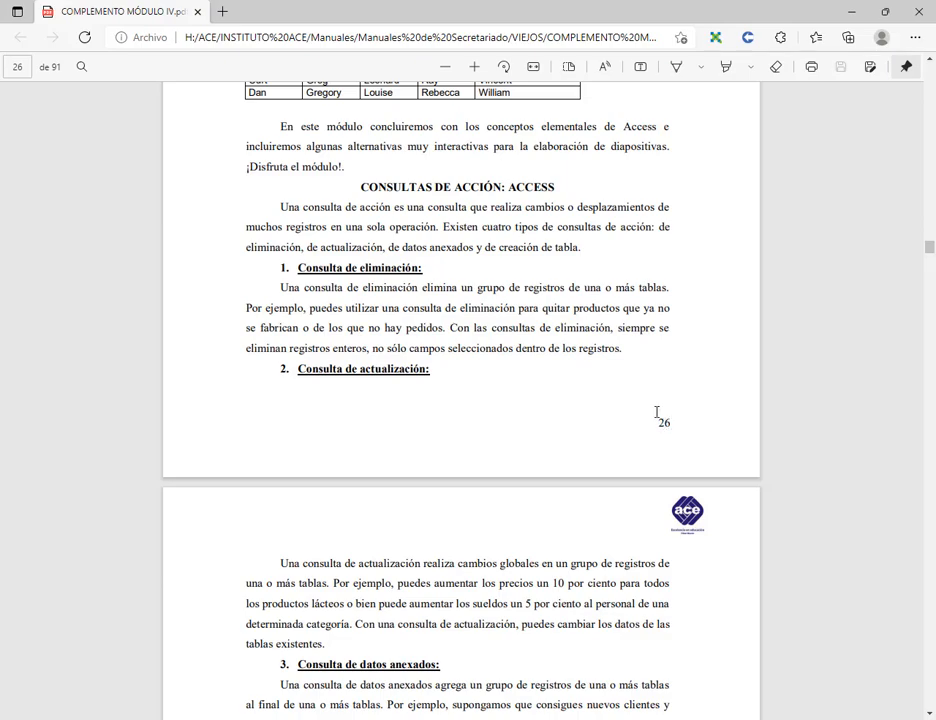
Step: Read the manual's descriptions of the update, append and make-table action queries on pages 26 and 27
scroll(426, 196, down, 4)
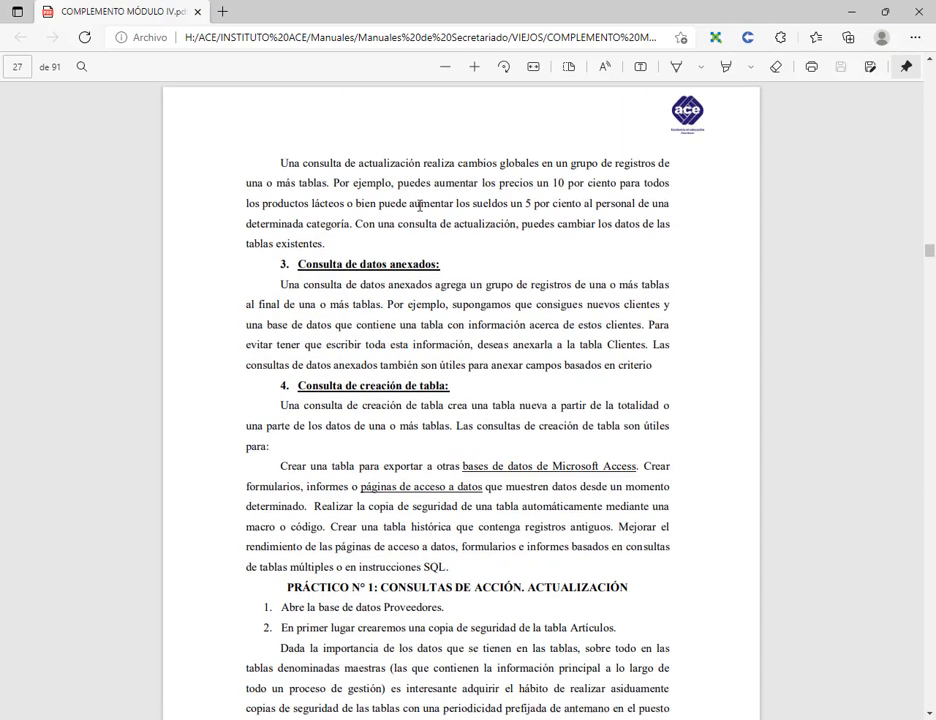
scroll(419, 206, down, 2)
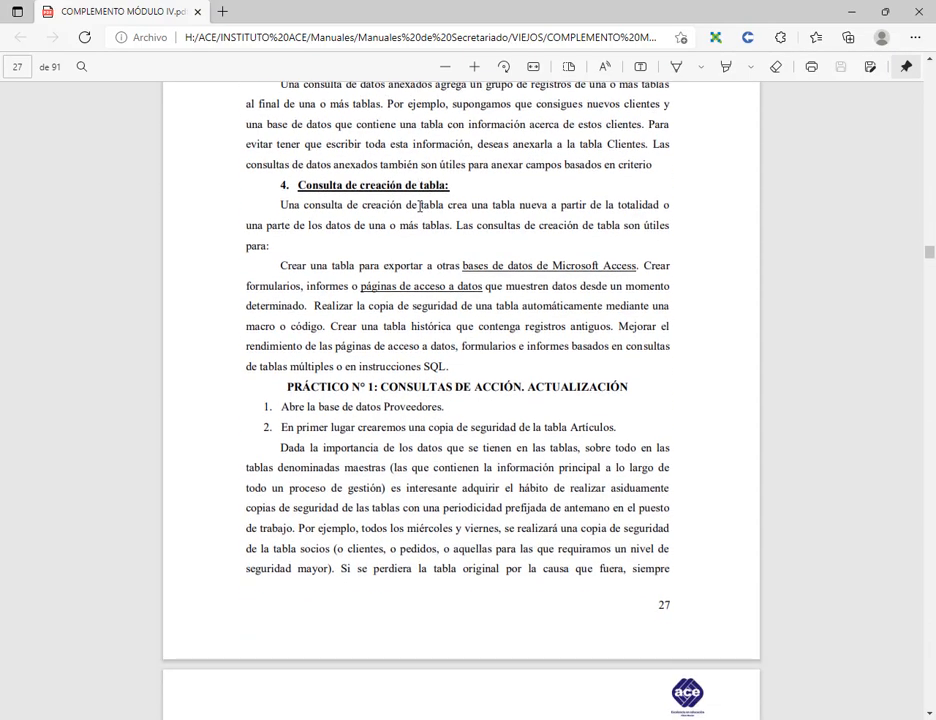
scroll(419, 206, up, 5)
scroll(419, 206, down, 3)
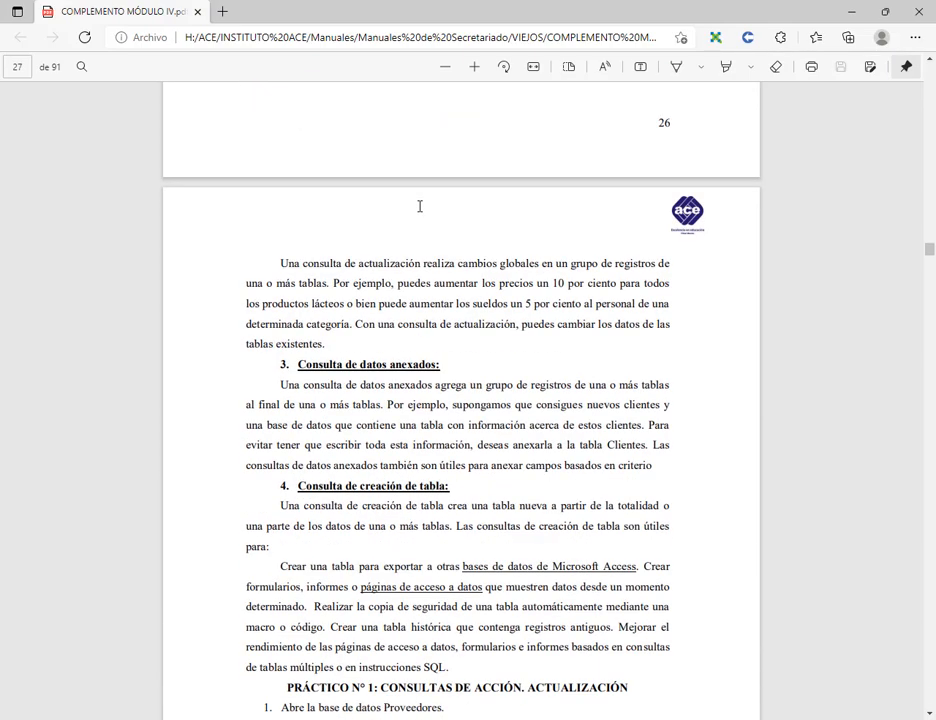
scroll(419, 206, down, 2)
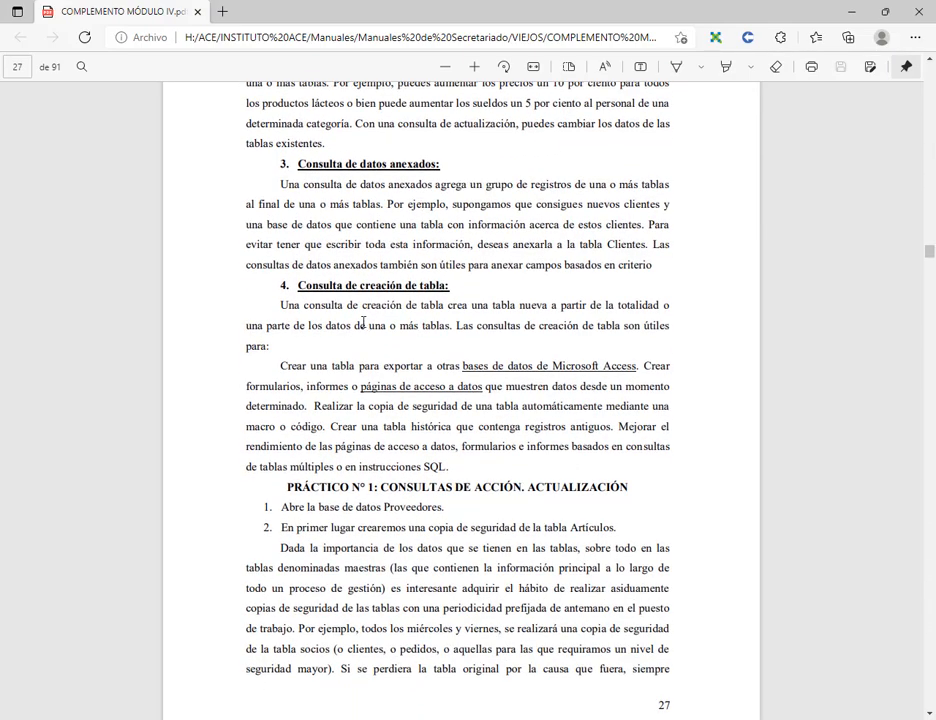
Step: Skim the manual's practical exercises from Práctico N° 1 through Práctica N° 5 on cross-tab queries
scroll(363, 322, down, 6)
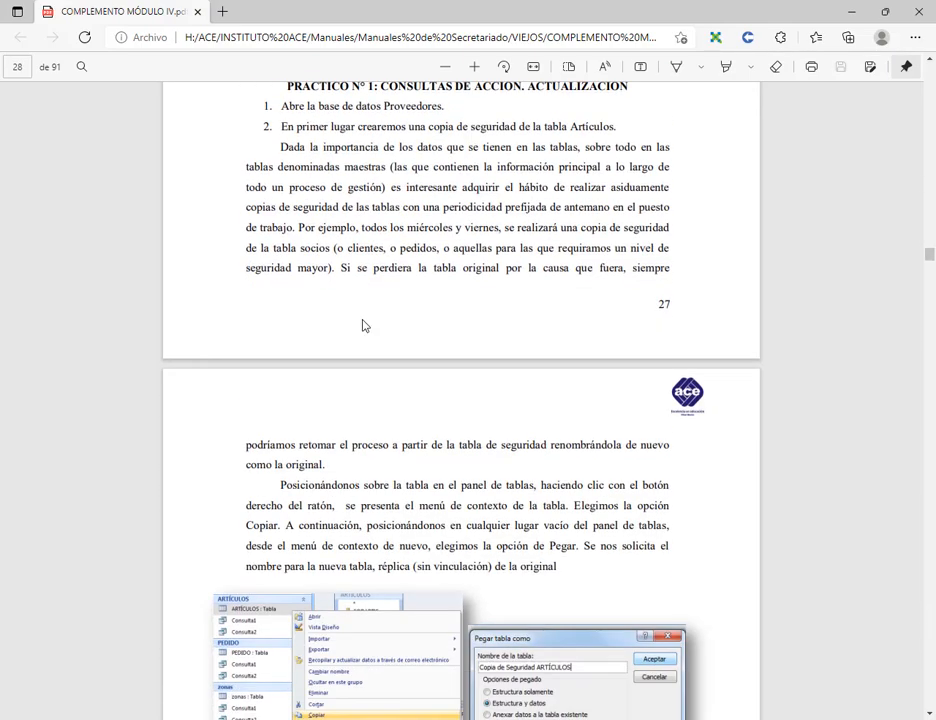
scroll(285, 271, up, 1)
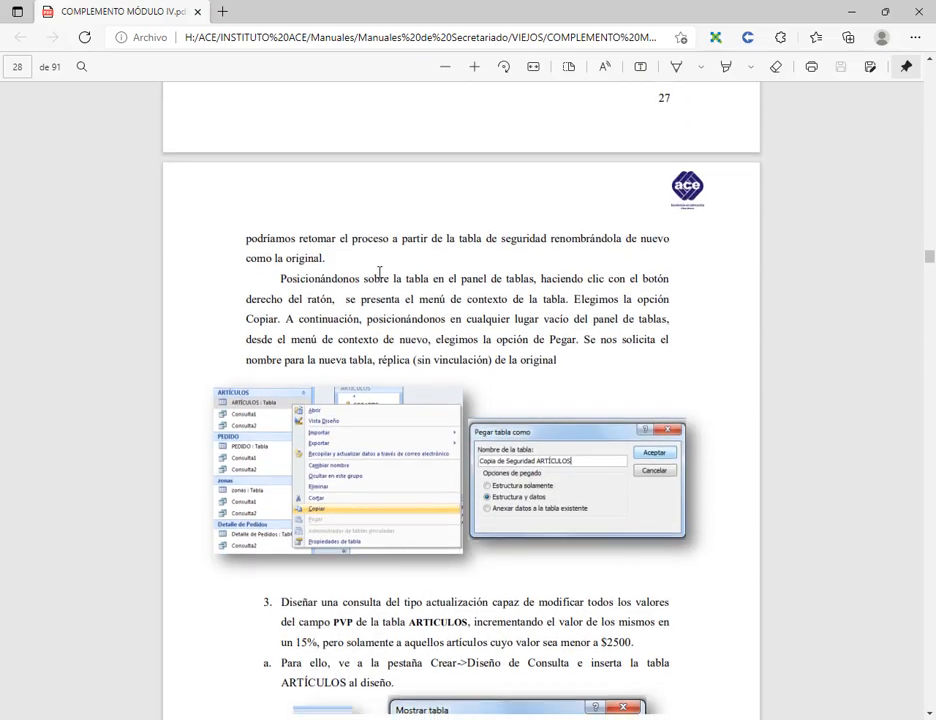
scroll(324, 271, down, 4)
scroll(379, 271, down, 14)
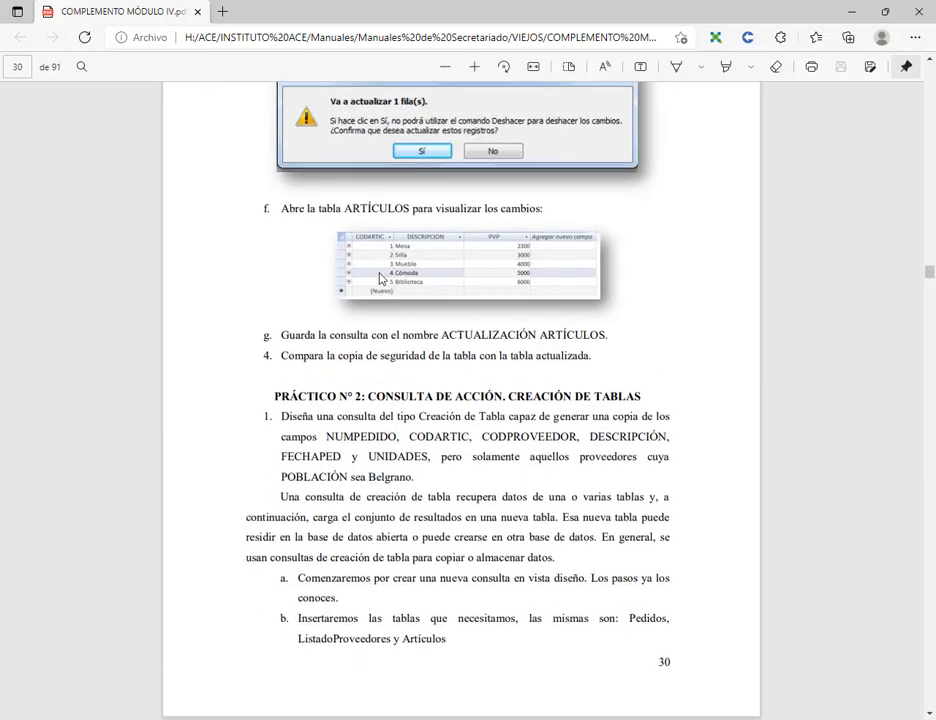
scroll(380, 278, down, 9)
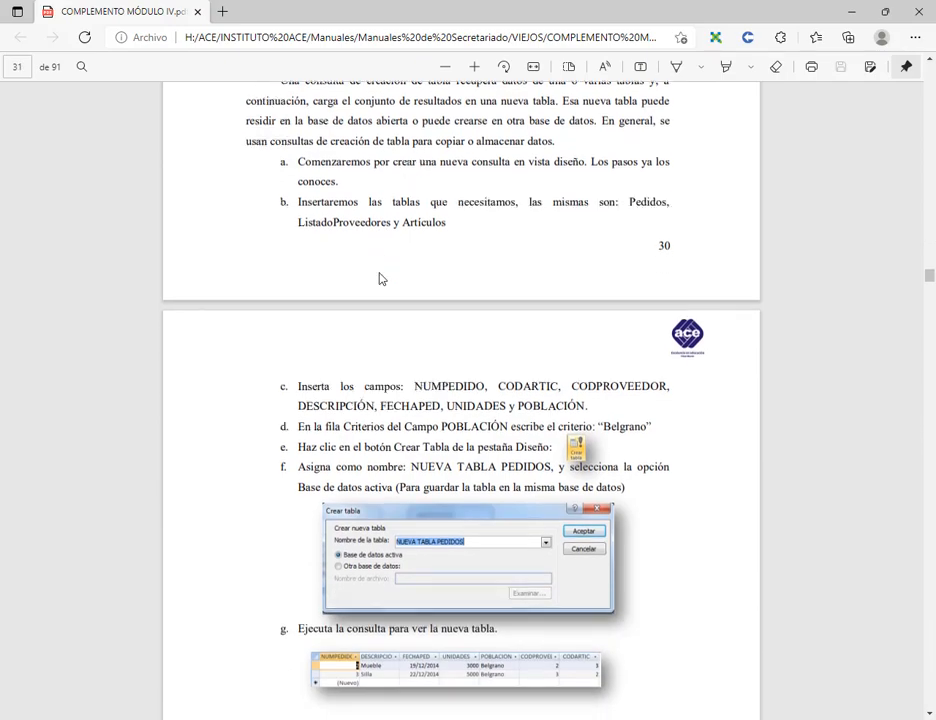
scroll(379, 279, down, 11)
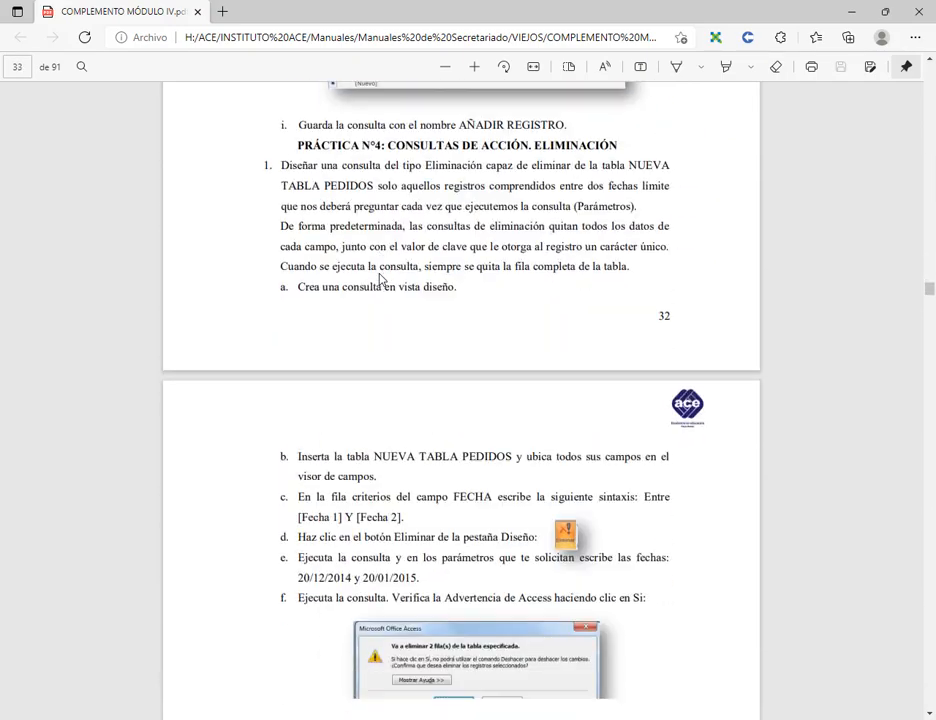
scroll(379, 279, up, 3)
scroll(670, 297, down, 12)
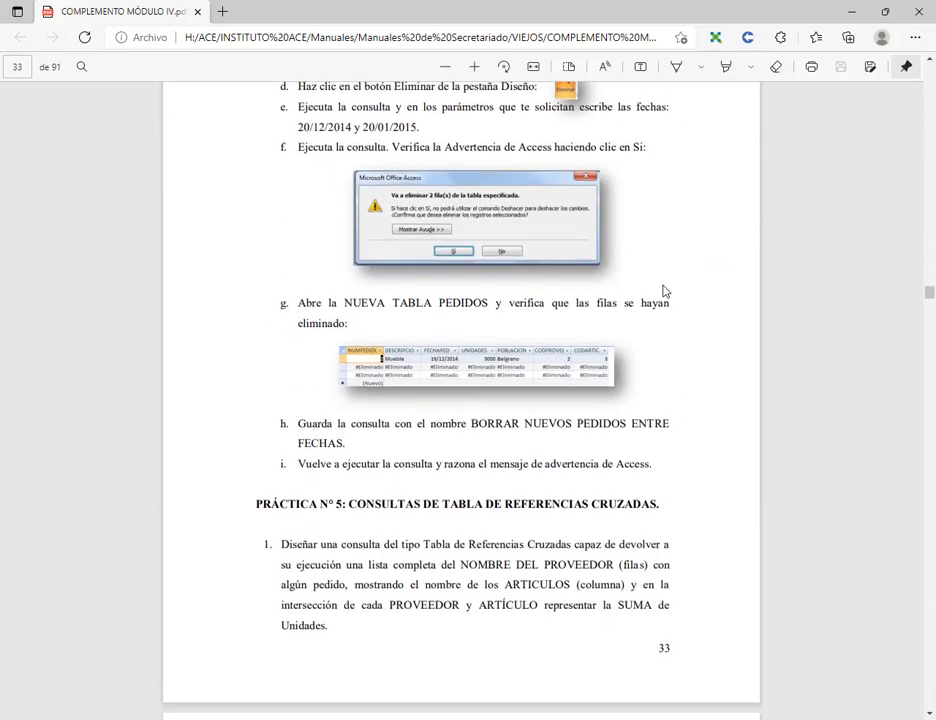
scroll(665, 286, up, 7)
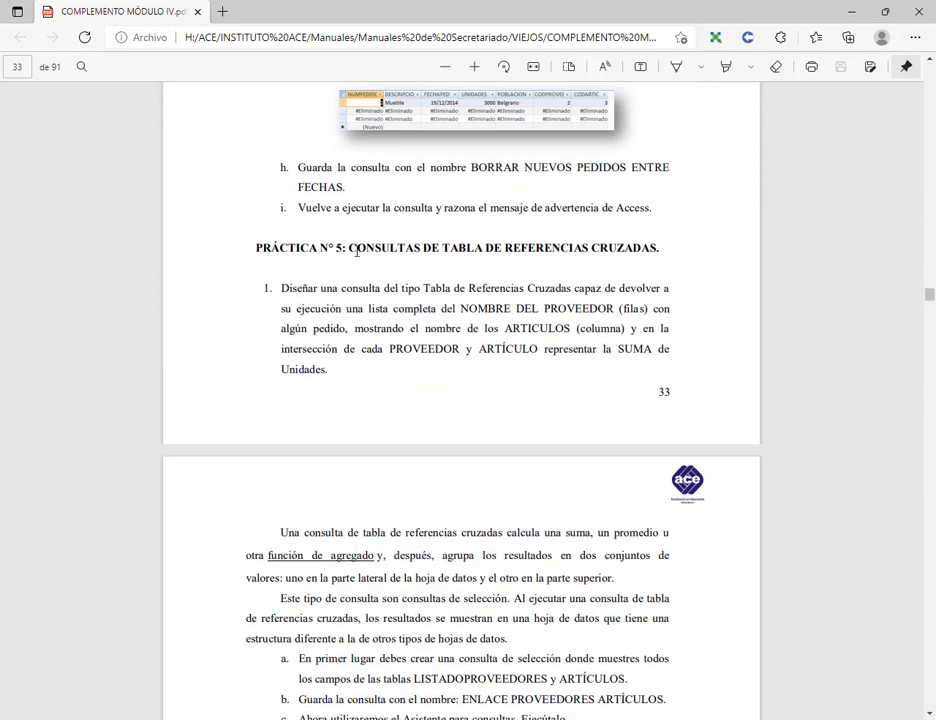
drag(356, 252, 660, 250)
click(389, 309)
Step: Review the deletion, append and make-table exercises in reverse order, back to Práctico N° 1 on page 27
scroll(600, 358, up, 5)
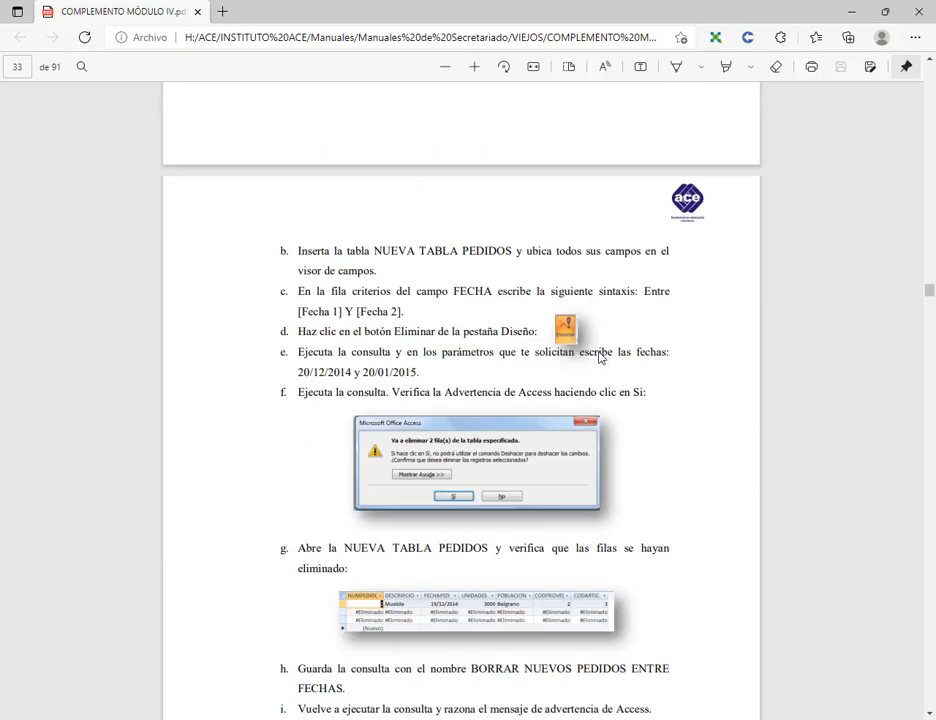
scroll(600, 358, up, 3)
scroll(600, 350, up, 4)
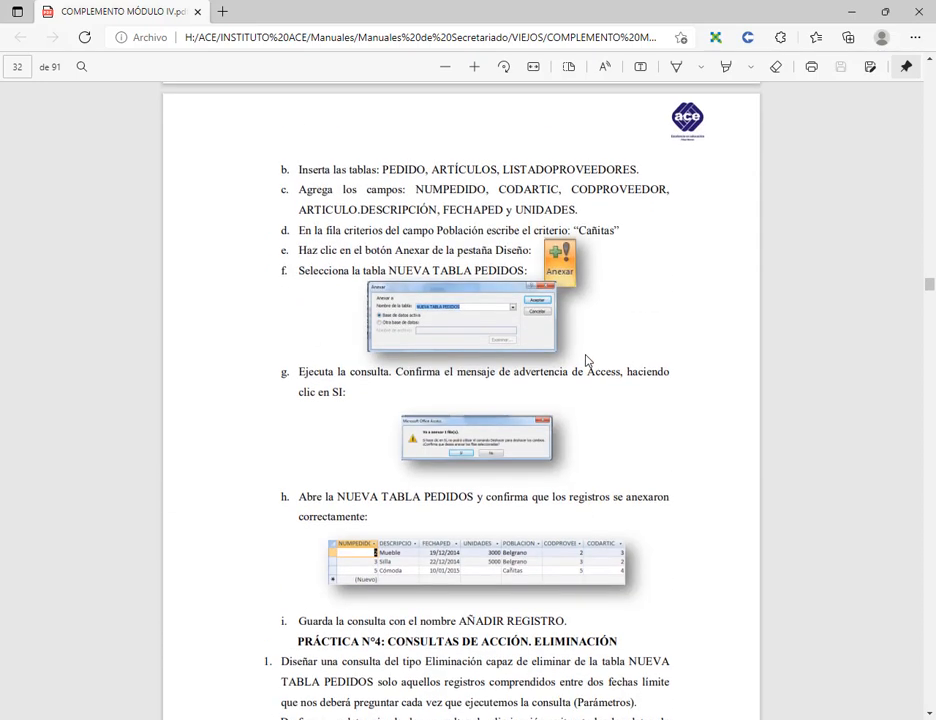
scroll(590, 356, up, 4)
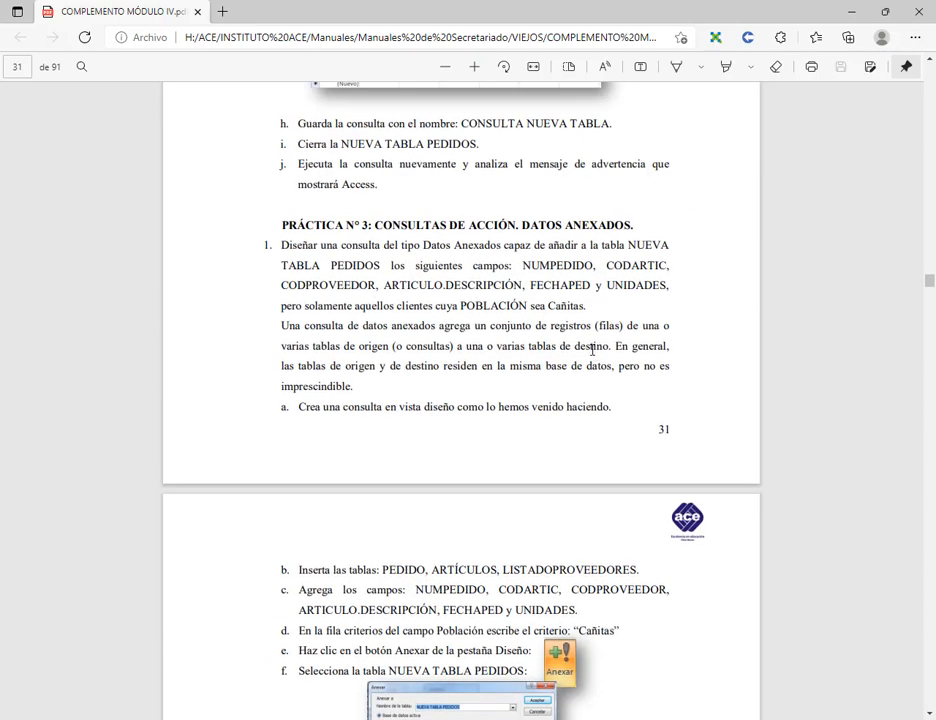
scroll(592, 355, up, 4)
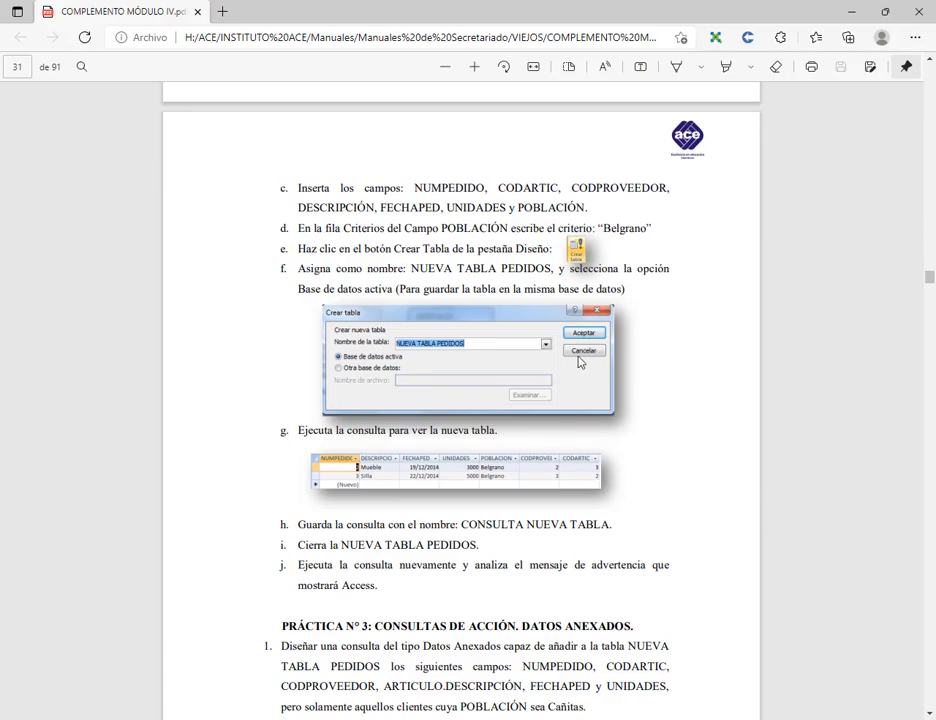
scroll(600, 365, up, 4)
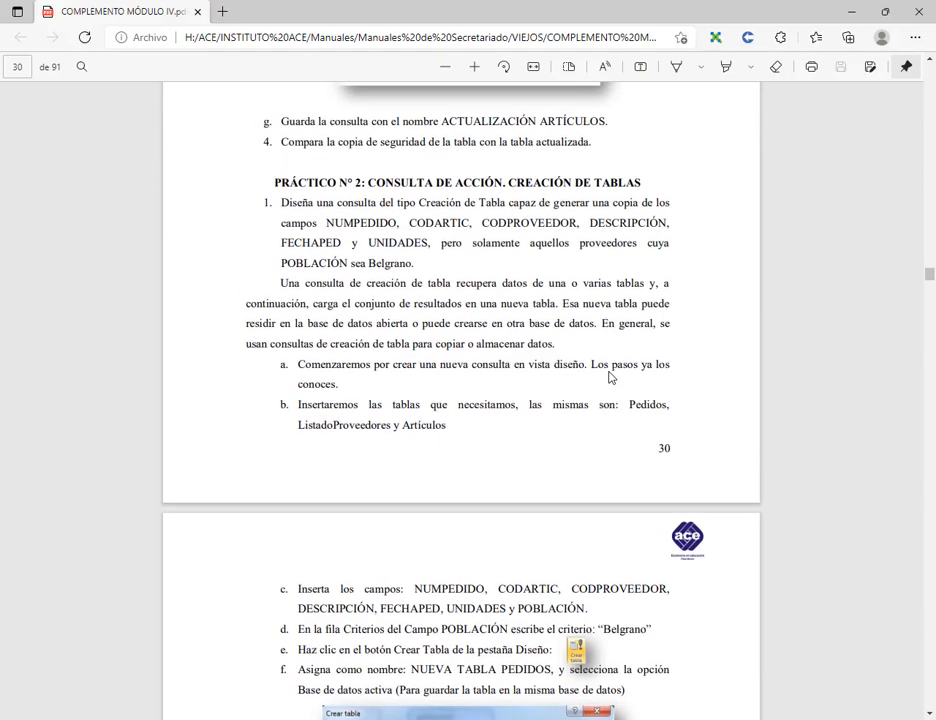
scroll(610, 378, up, 12)
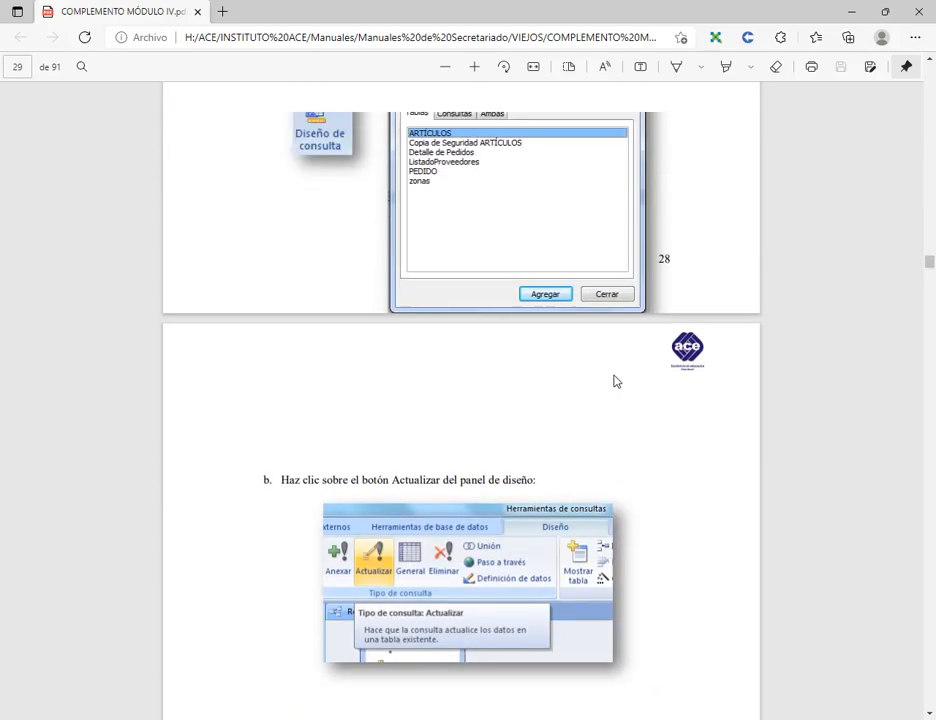
scroll(615, 381, up, 11)
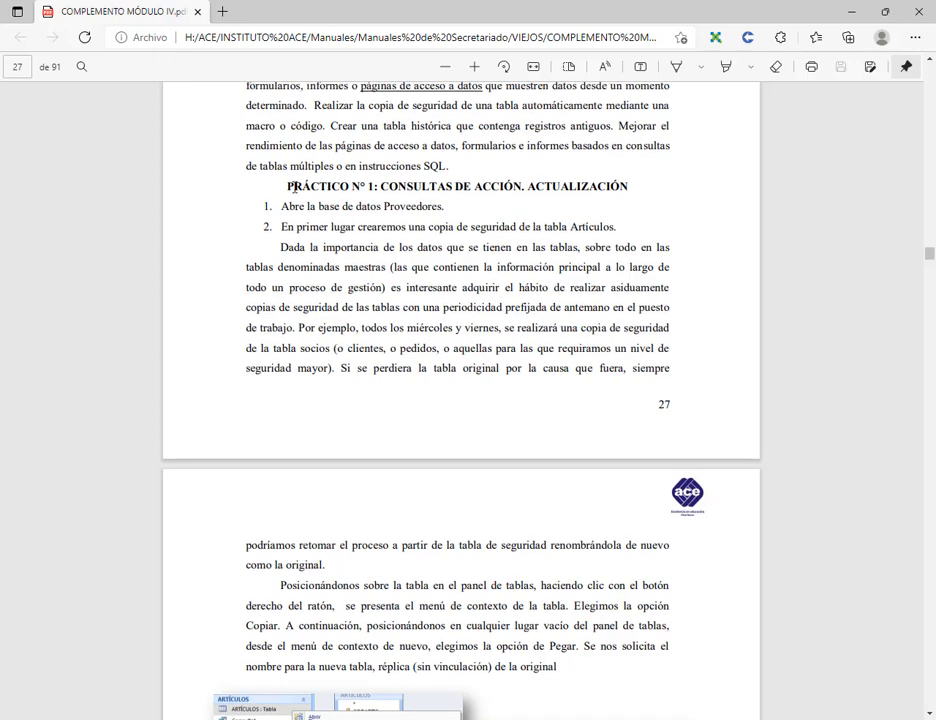
Step: Read the first two instructions of Práctico N° 1 on opening the Proveedores database and backing up the Artículos table
drag(290, 186, 396, 187)
click(684, 406)
drag(281, 207, 464, 209)
click(462, 300)
drag(386, 227, 578, 227)
click(590, 227)
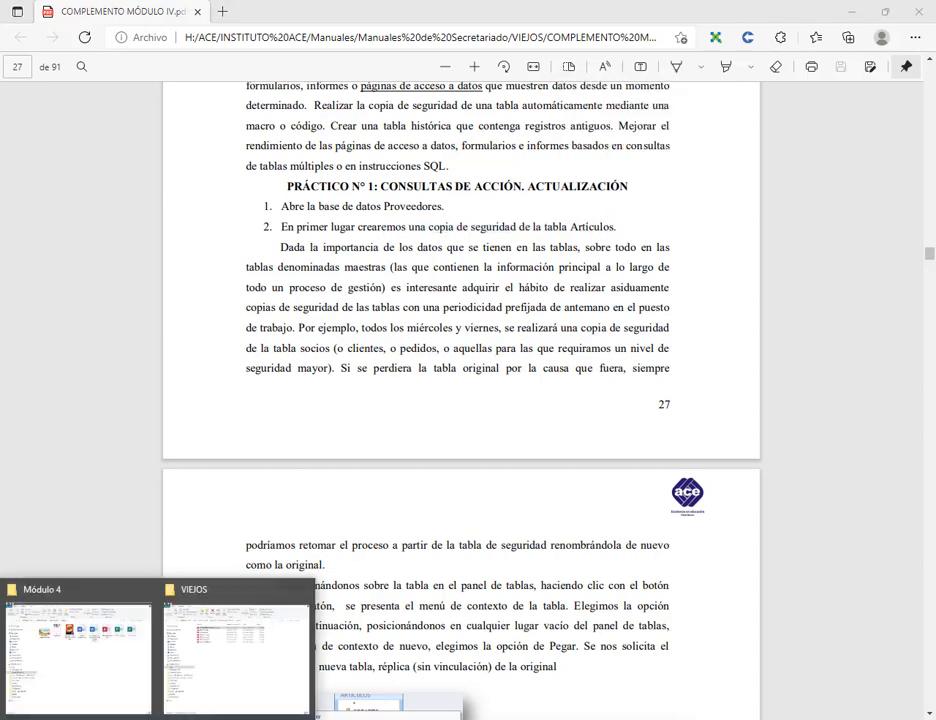
Step: Open the PROVEEDORES database from the Módulo 4 folder in Access and enable its content
click(111, 664)
double_click(655, 182)
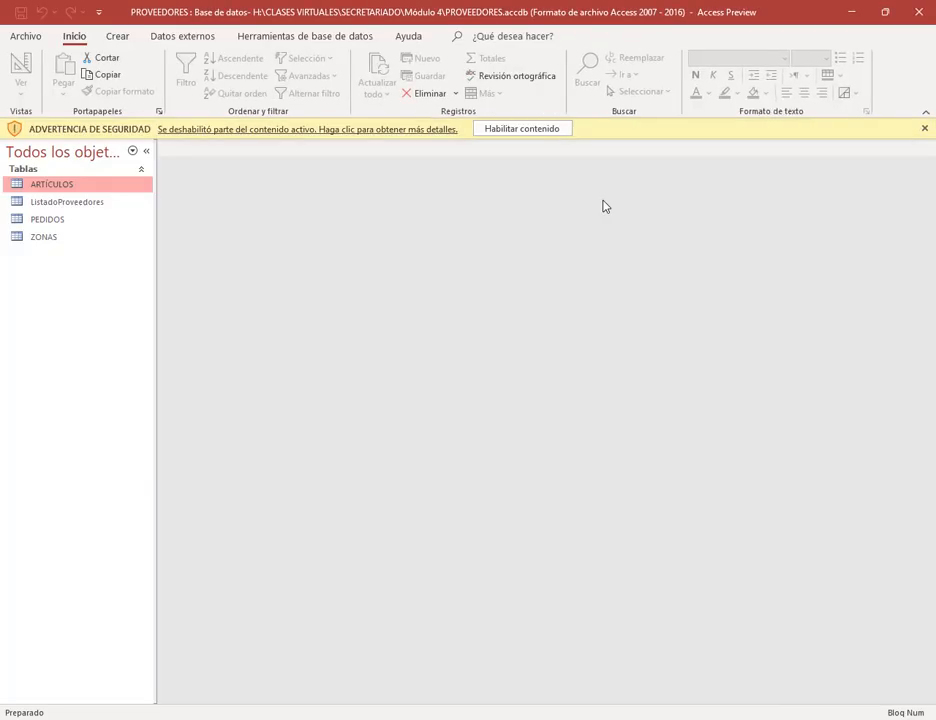
click(555, 129)
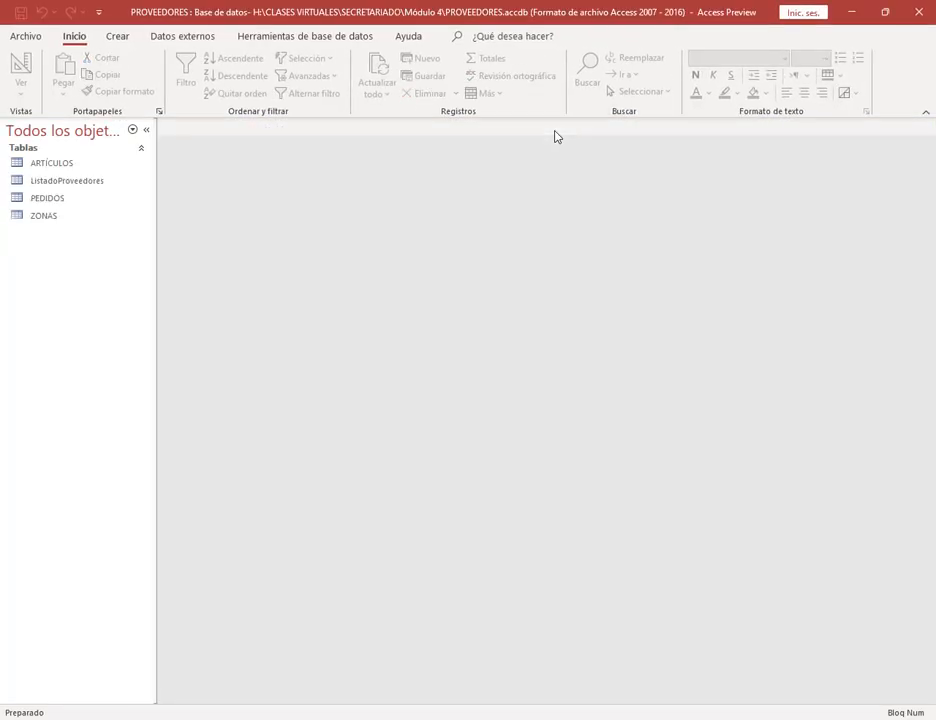
Step: Duplicate the ARTÍCULOS table with structure and data under the name Copia de ARTÍCULOS
right_click(43, 170)
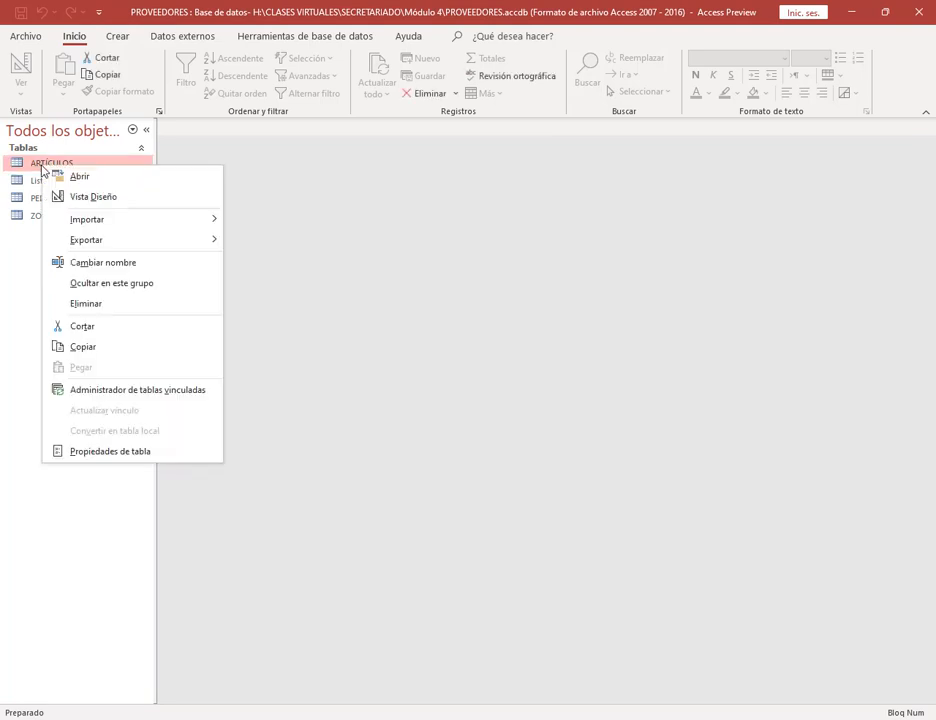
click(98, 348)
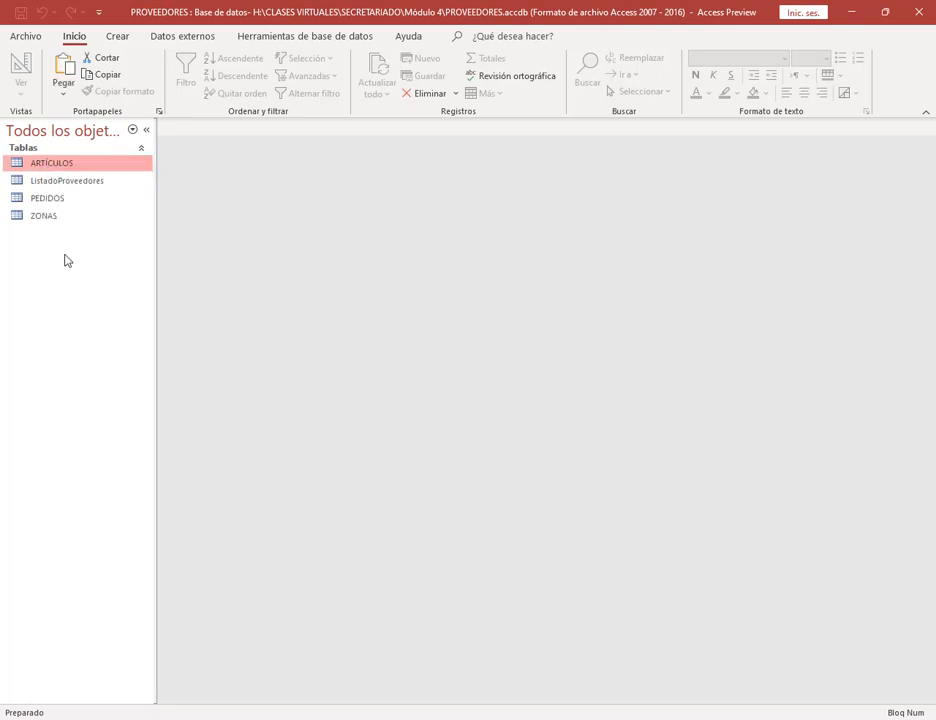
right_click(50, 323)
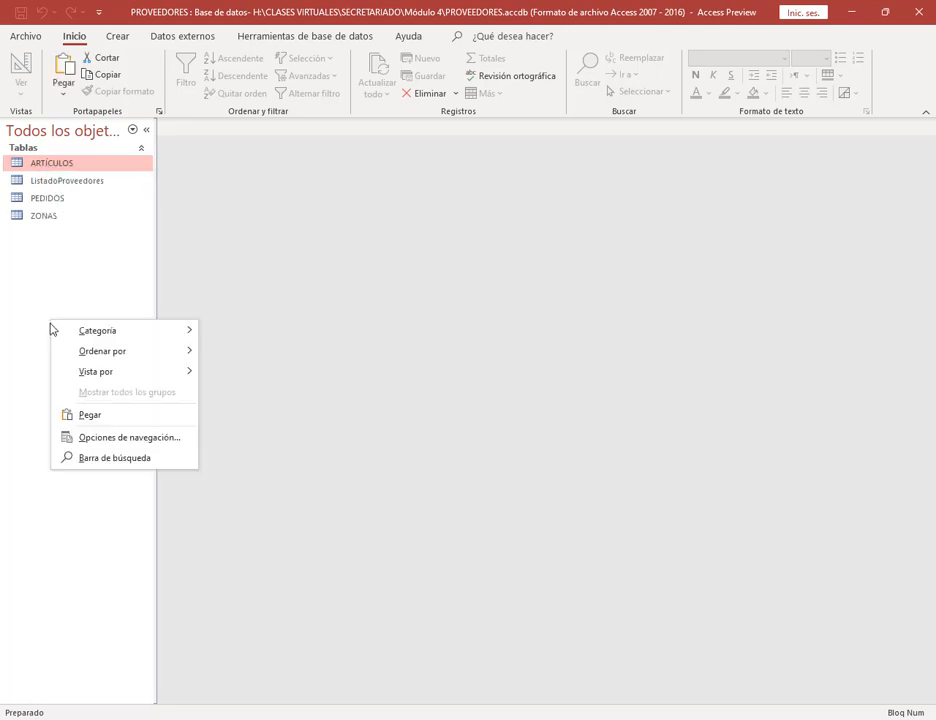
click(65, 414)
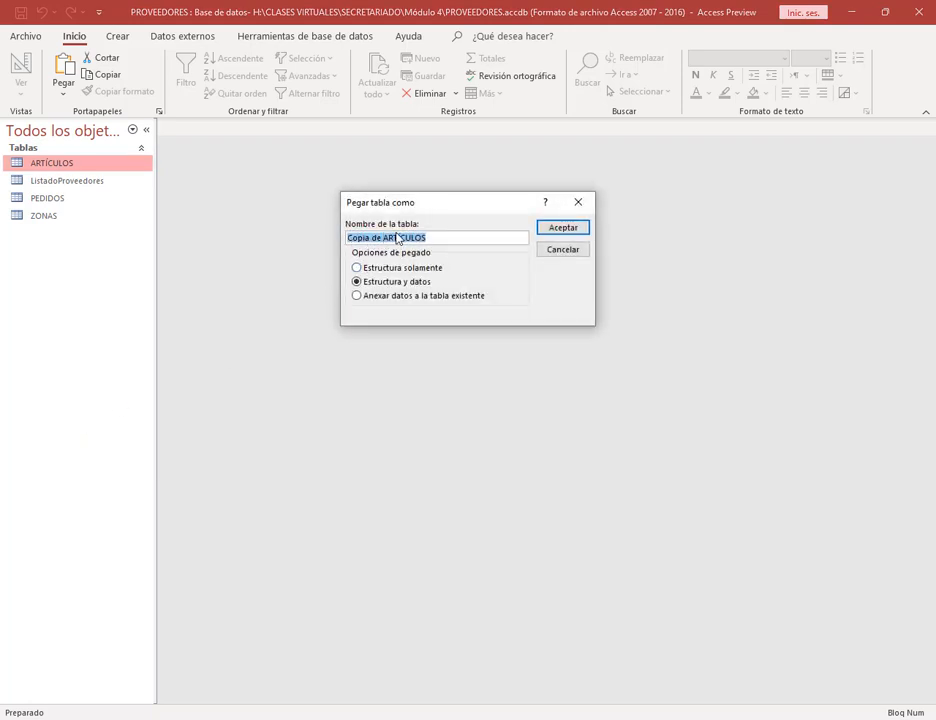
click(561, 228)
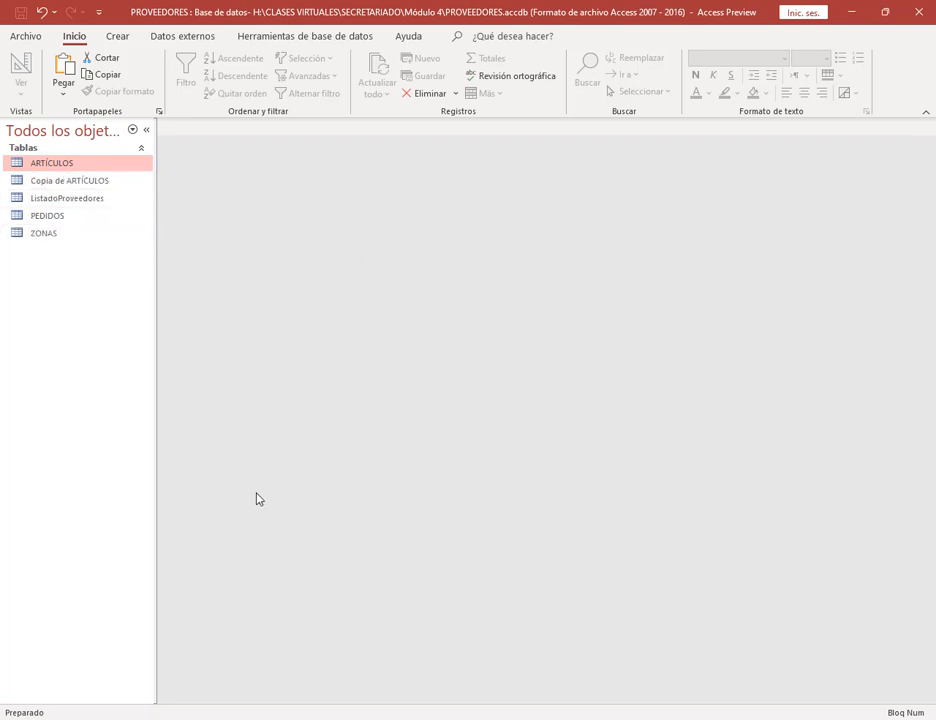
Step: Return to the PDF manual in Edge and examine instruction 3 about the update query on the PVP field of ARTICULOS
click(163, 718)
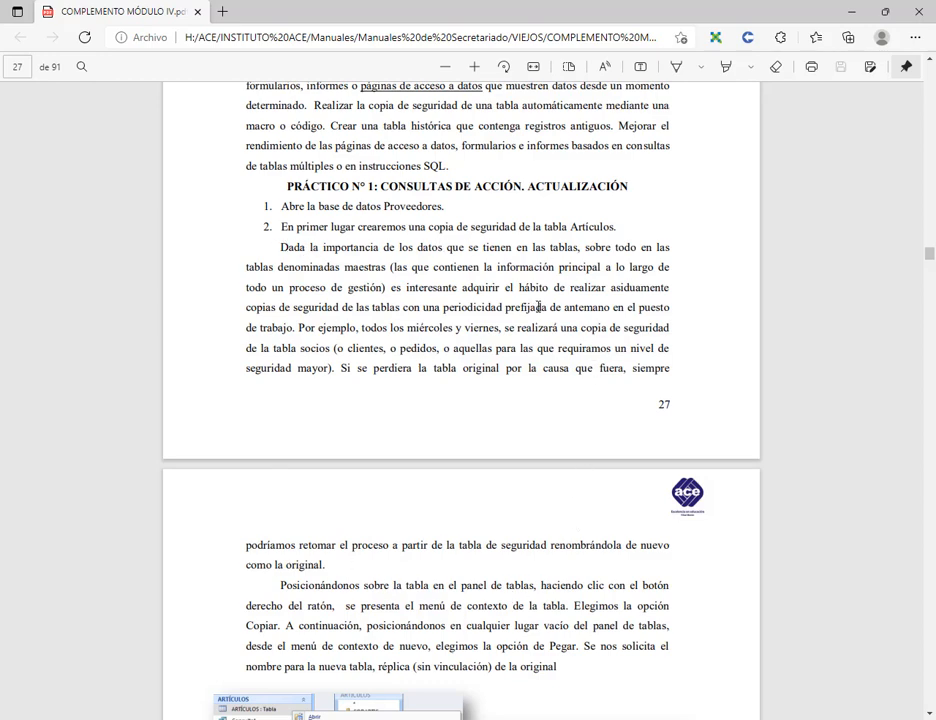
scroll(538, 302, down, 2)
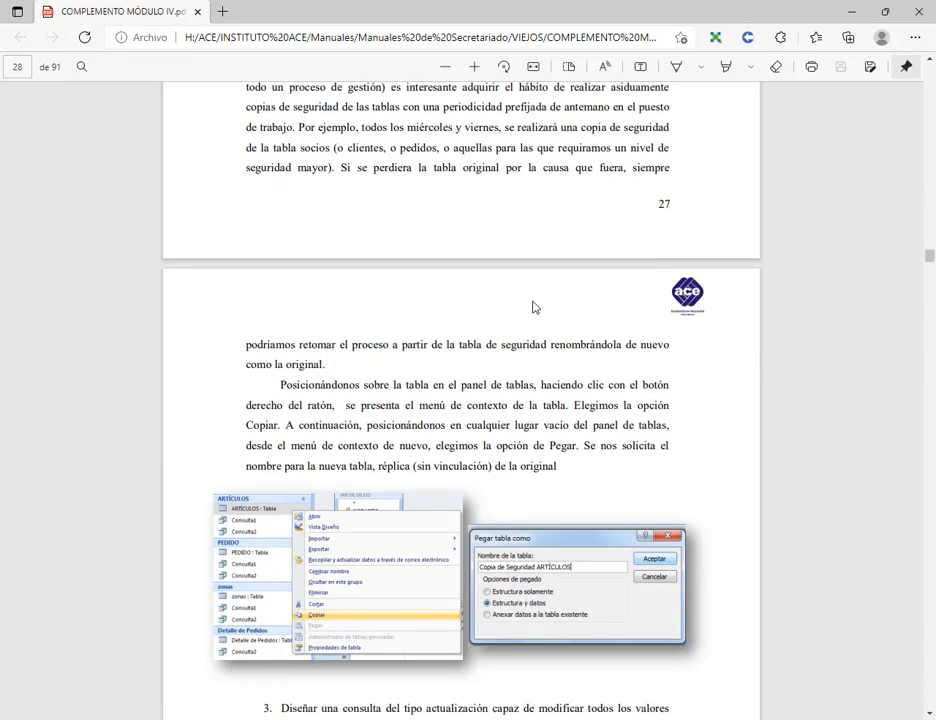
scroll(533, 307, down, 2)
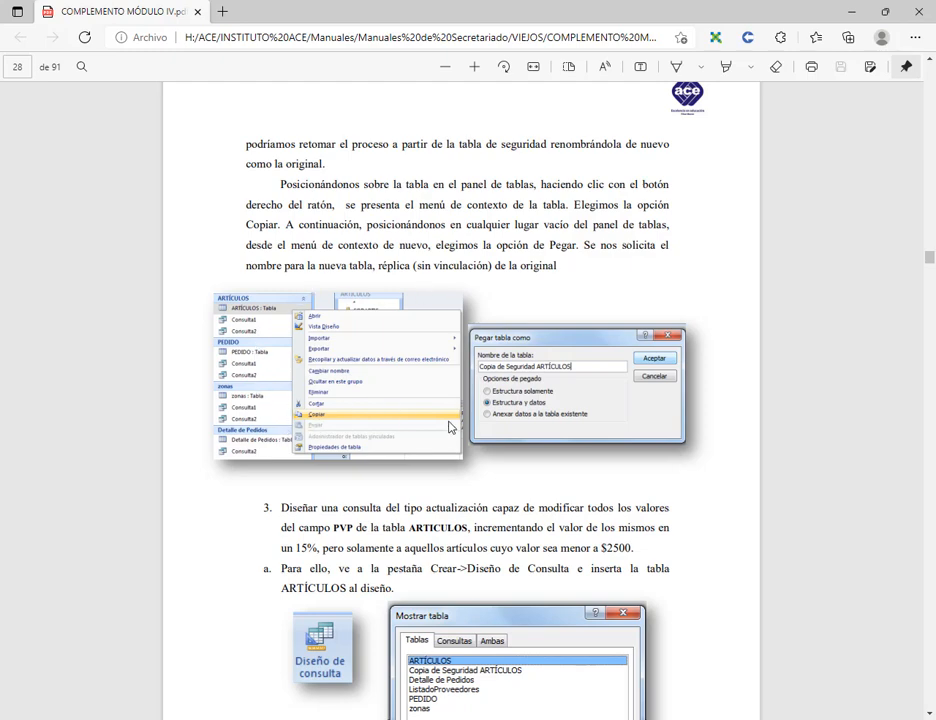
scroll(333, 377, down, 3)
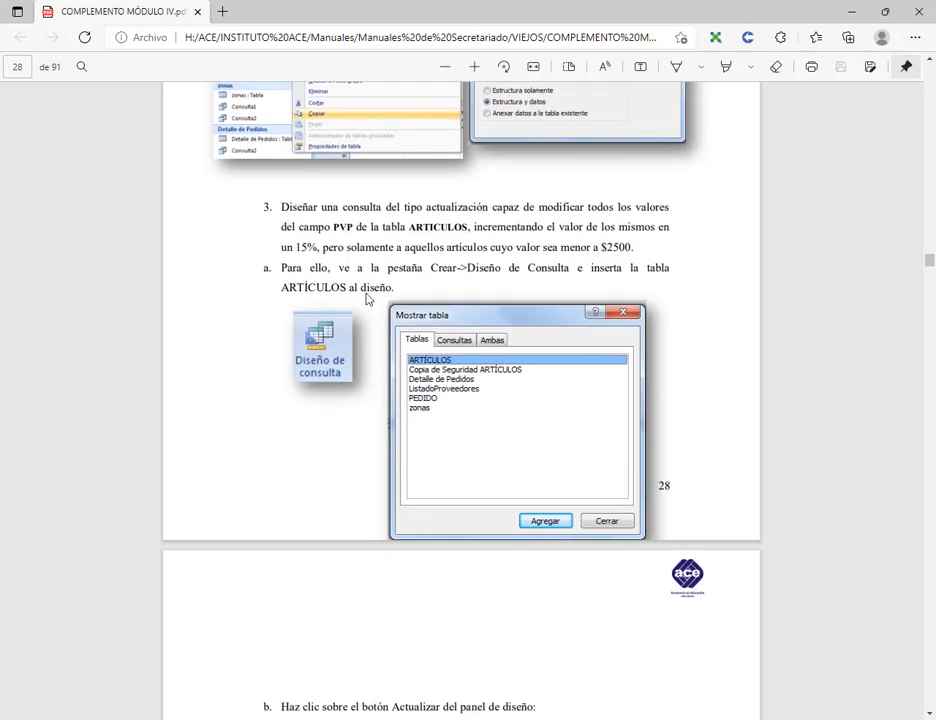
scroll(298, 222, up, 1)
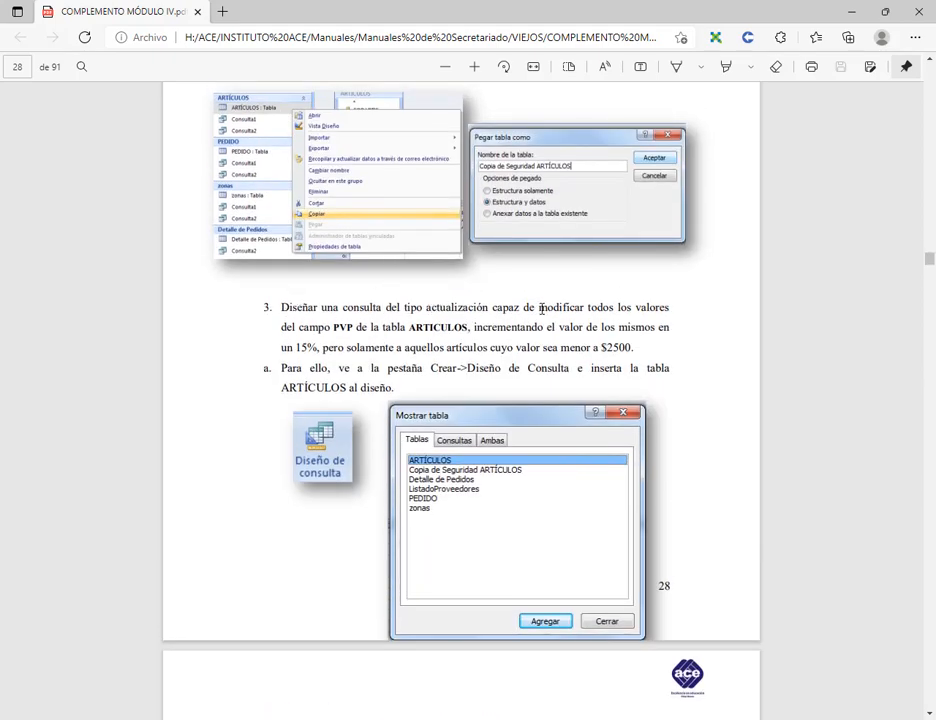
drag(323, 327, 352, 327)
click(354, 328)
double_click(463, 328)
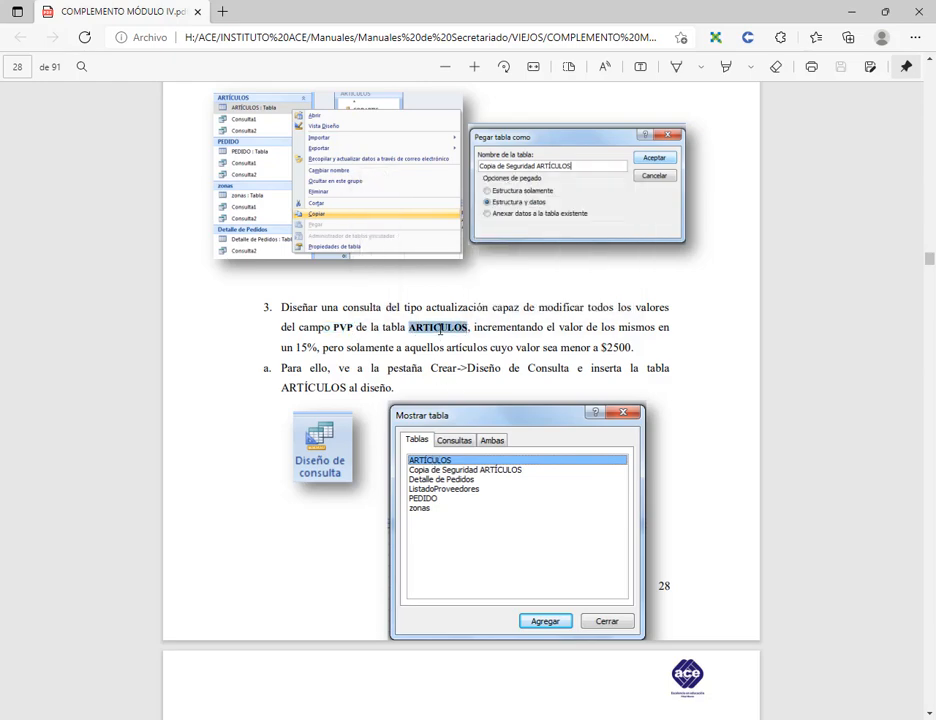
click(440, 329)
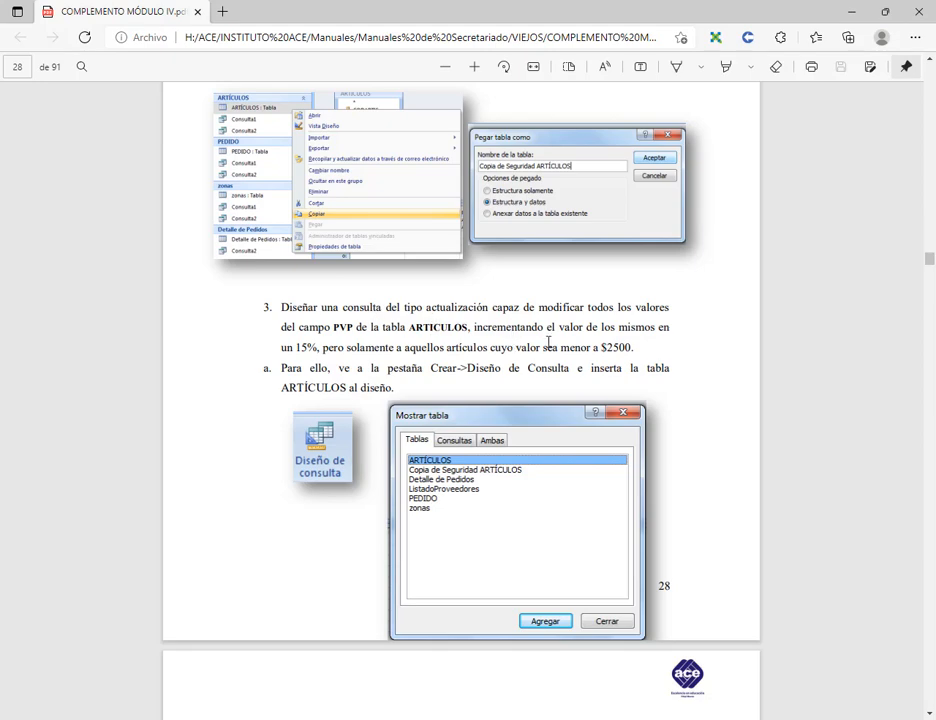
drag(334, 322, 372, 328)
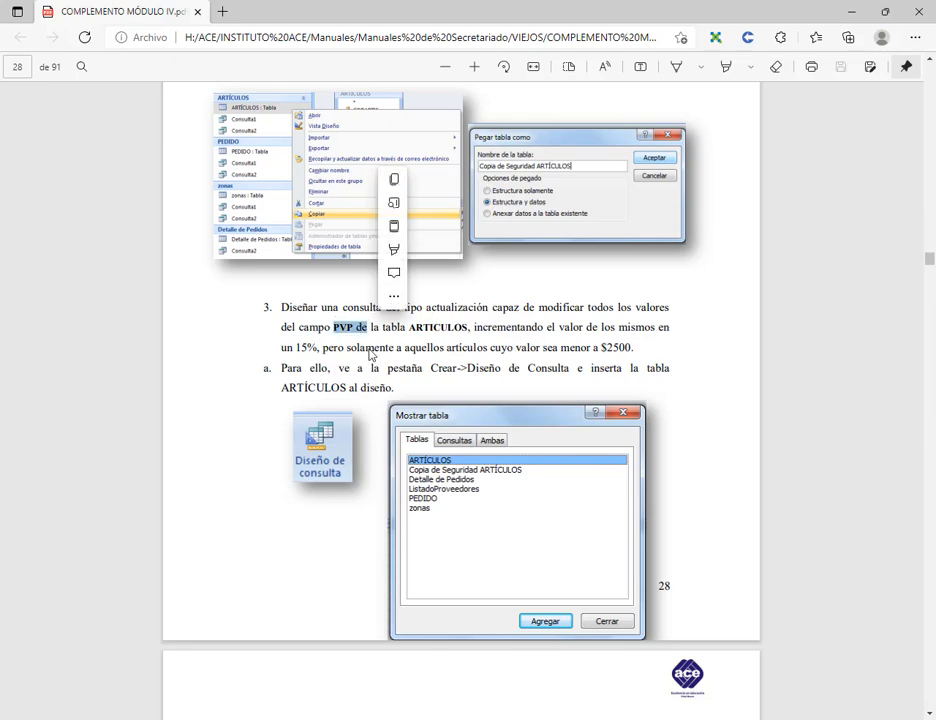
click(310, 332)
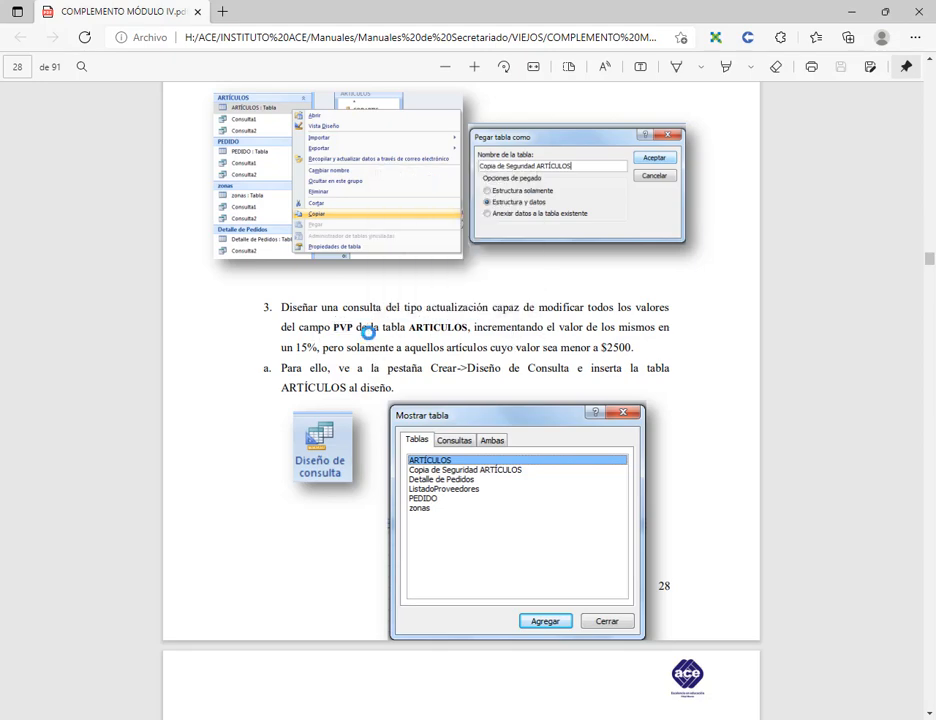
Step: Review instruction 3a in the manual, switch to Access and create a new query in design view
double_click(604, 347)
right_click(634, 356)
click(611, 341)
scroll(430, 360, down, 2)
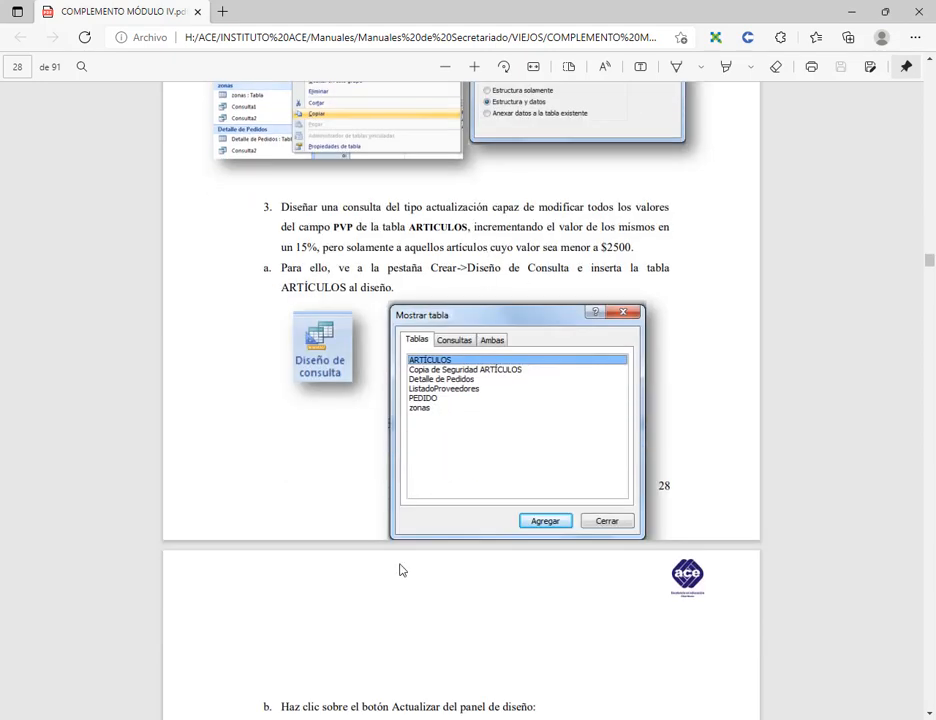
key(alt+Tab)
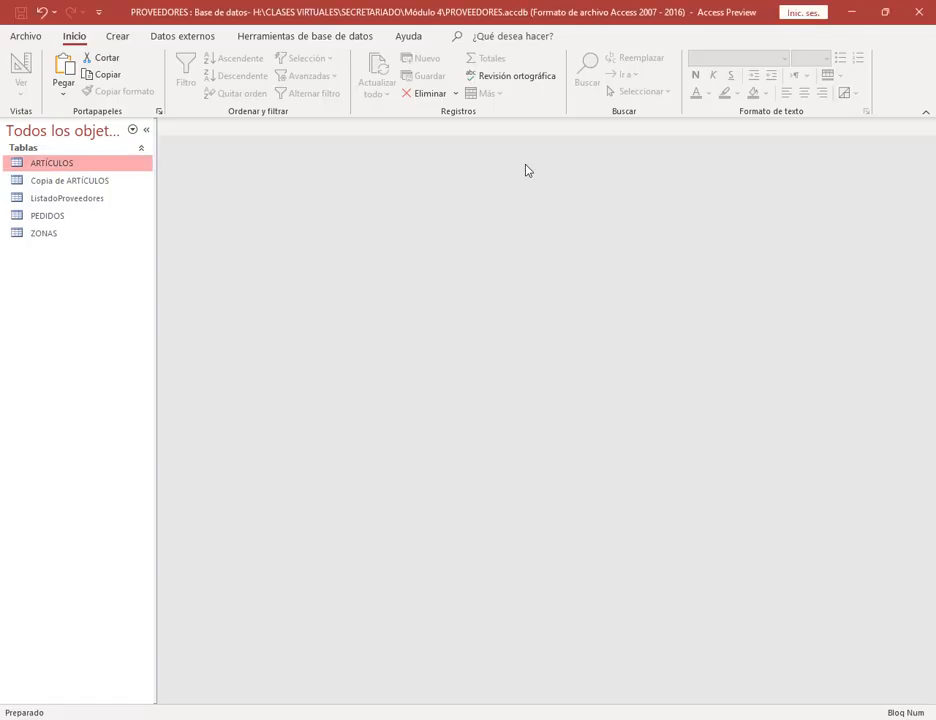
click(124, 40)
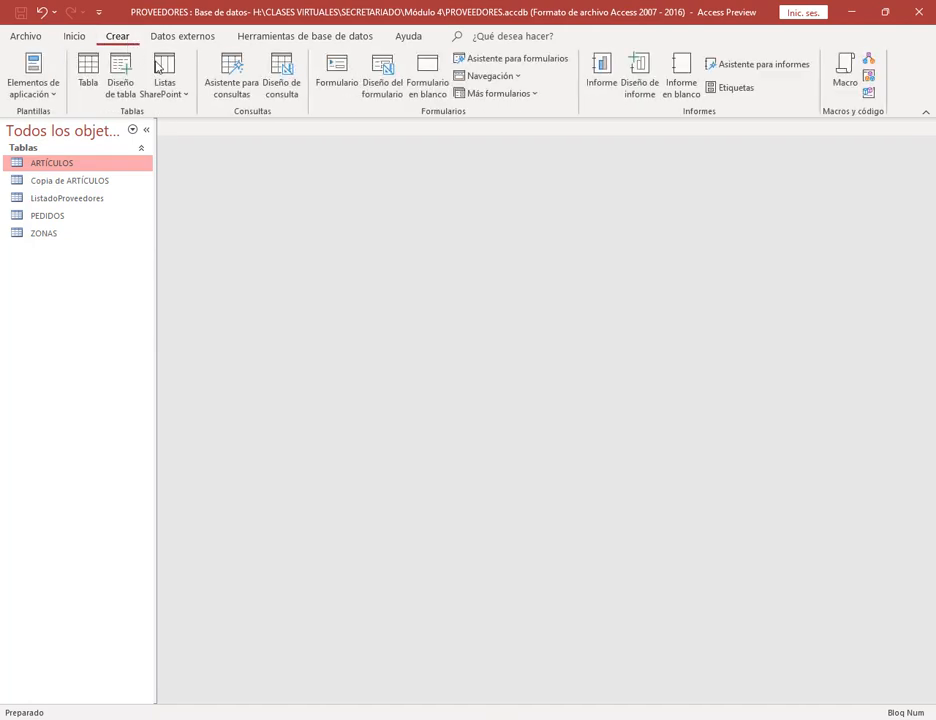
click(273, 88)
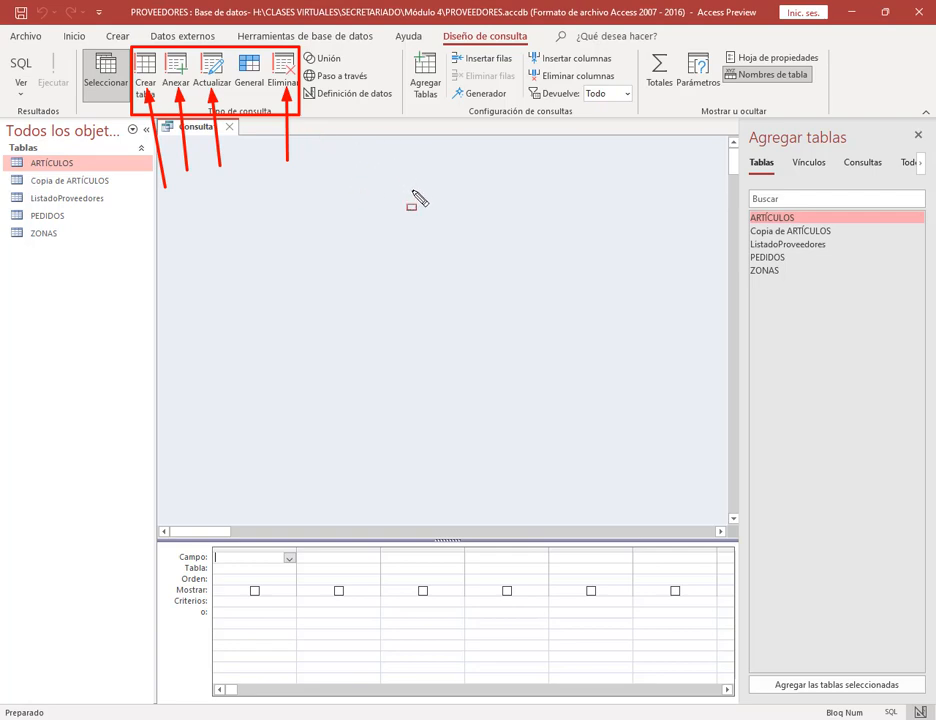
key(Escape)
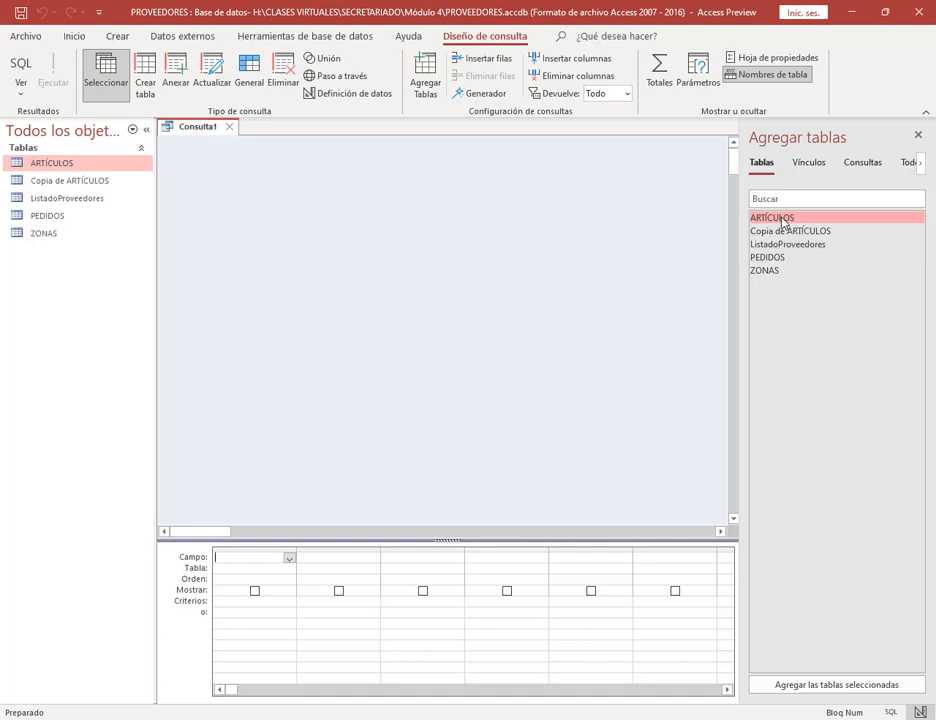
Step: Add the ARTÍCULOS table to the query design, close the table list and reposition the table box
drag(768, 218, 535, 345)
click(918, 134)
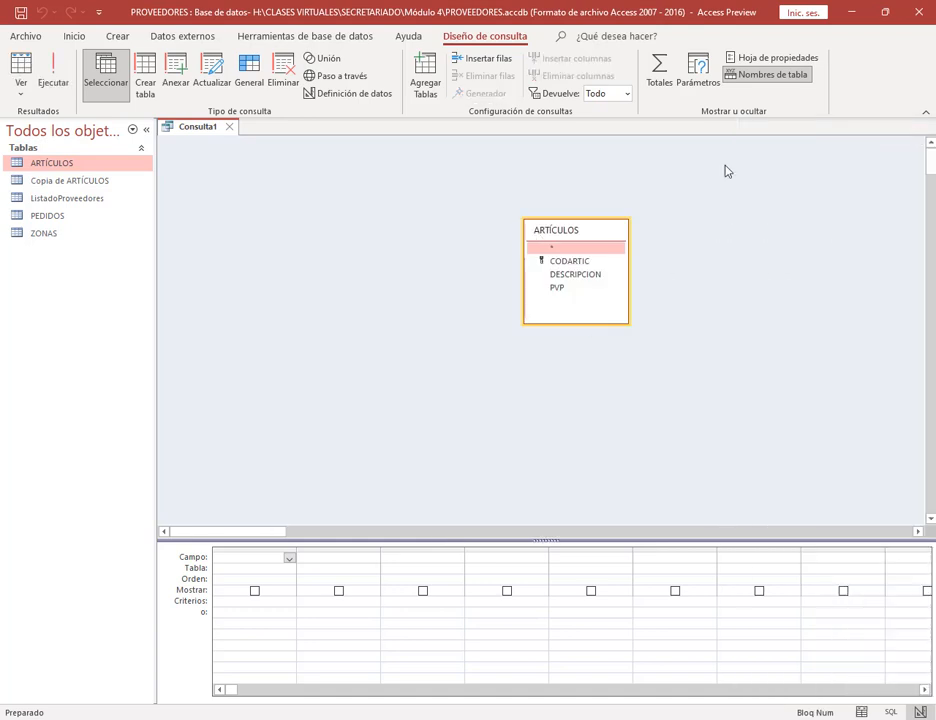
drag(573, 231, 407, 236)
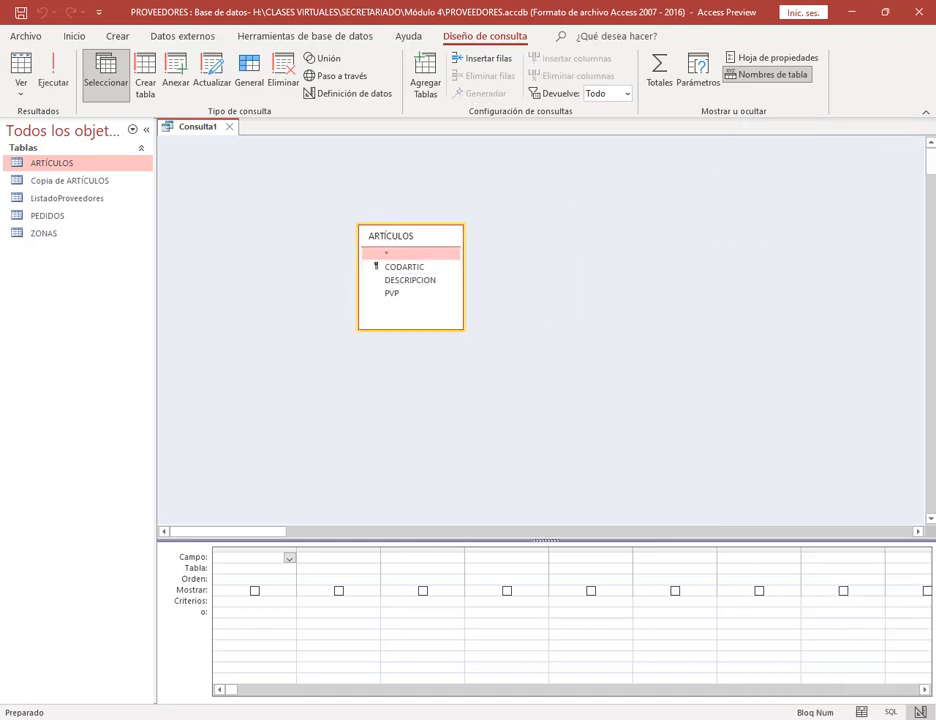
Step: Consult instruction b in the Edge manual, return to Access and change the query type to Actualizar
click(172, 719)
scroll(478, 470, down, 5)
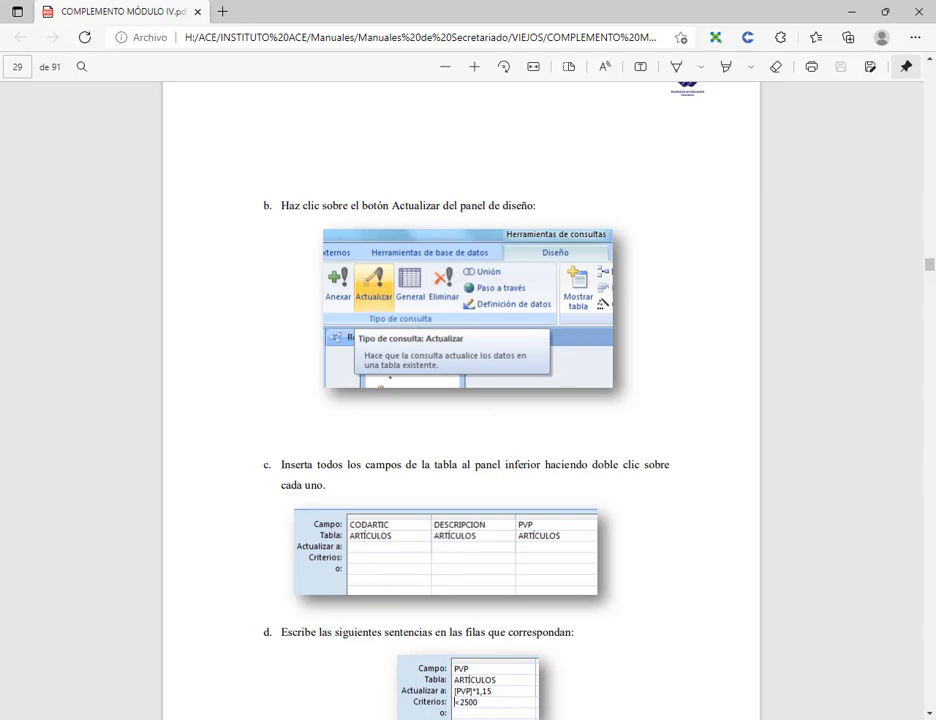
click(503, 718)
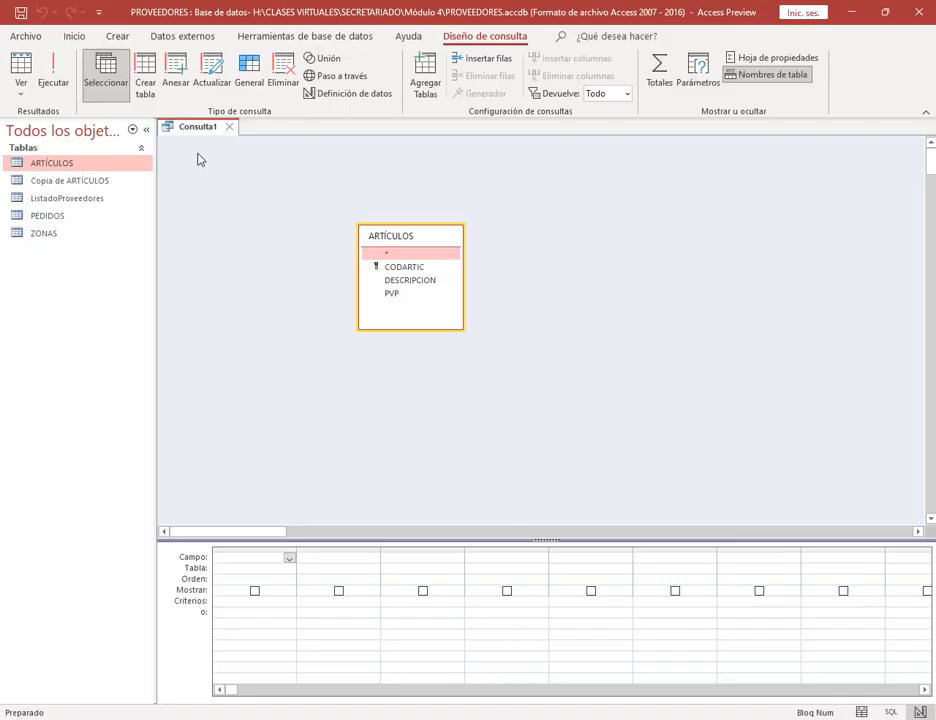
mouse_move(129, 47)
mouse_down()
mouse_move(326, 114)
mouse_move(266, 111)
mouse_up()
drag(199, 164, 208, 89)
key(Escape)
key(ctrl+alt+d)
mouse_move(167, 542)
mouse_down()
mouse_move(259, 643)
mouse_move(309, 645)
mouse_up()
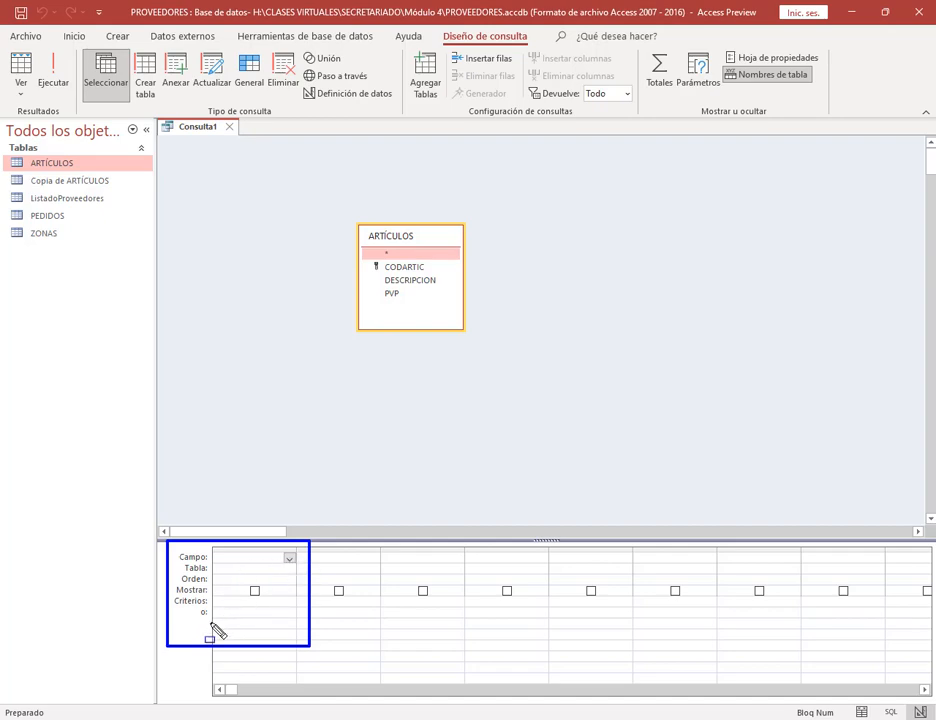
key(Escape)
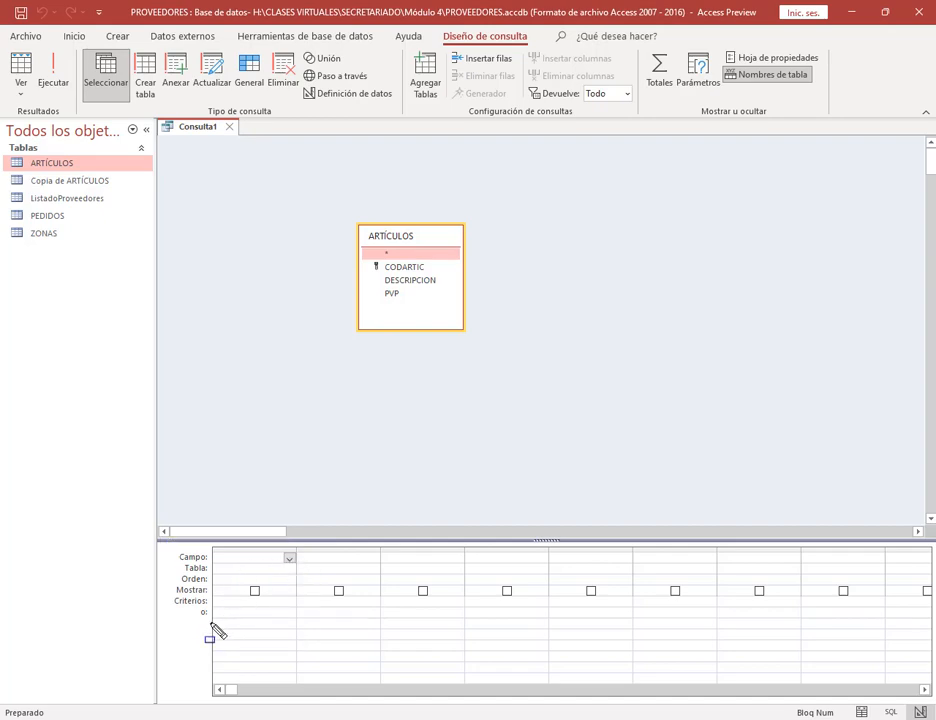
click(218, 88)
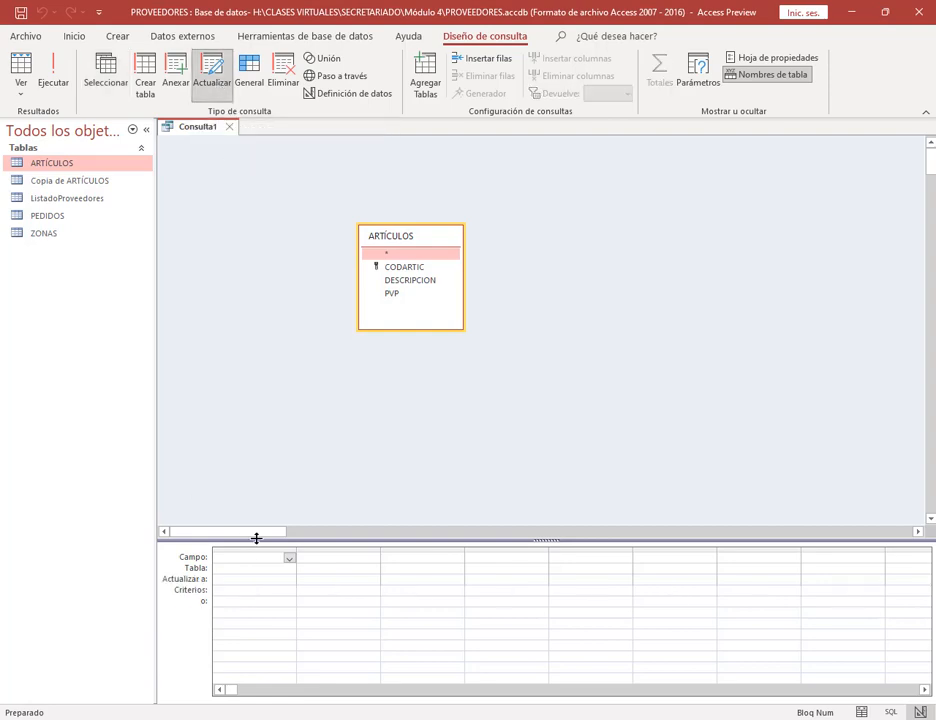
key(ctrl+2)
drag(157, 545, 309, 630)
drag(187, 563, 203, 604)
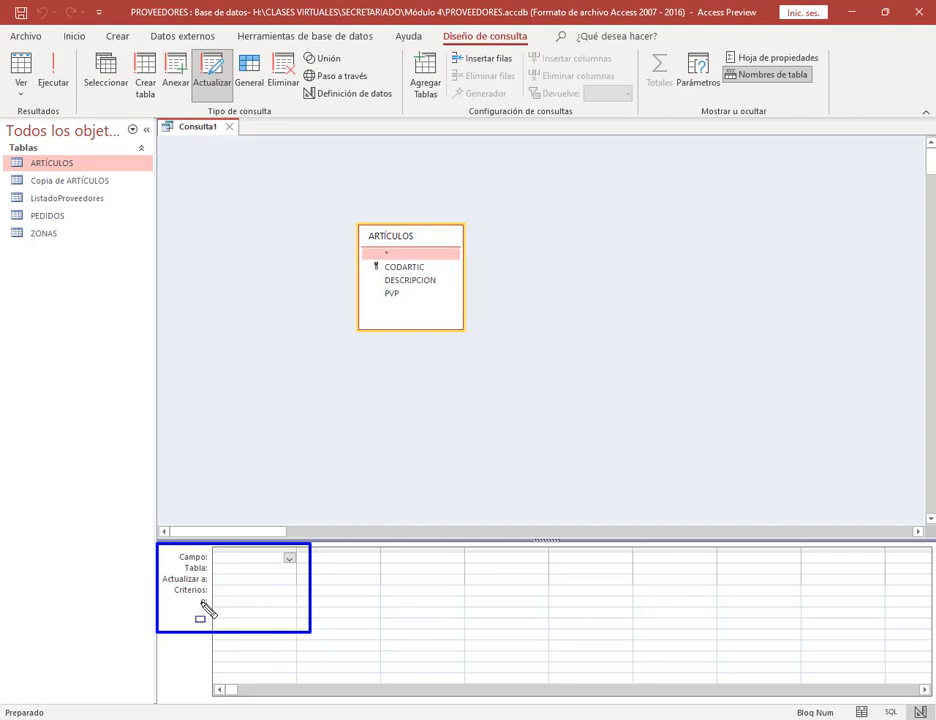
key(Escape)
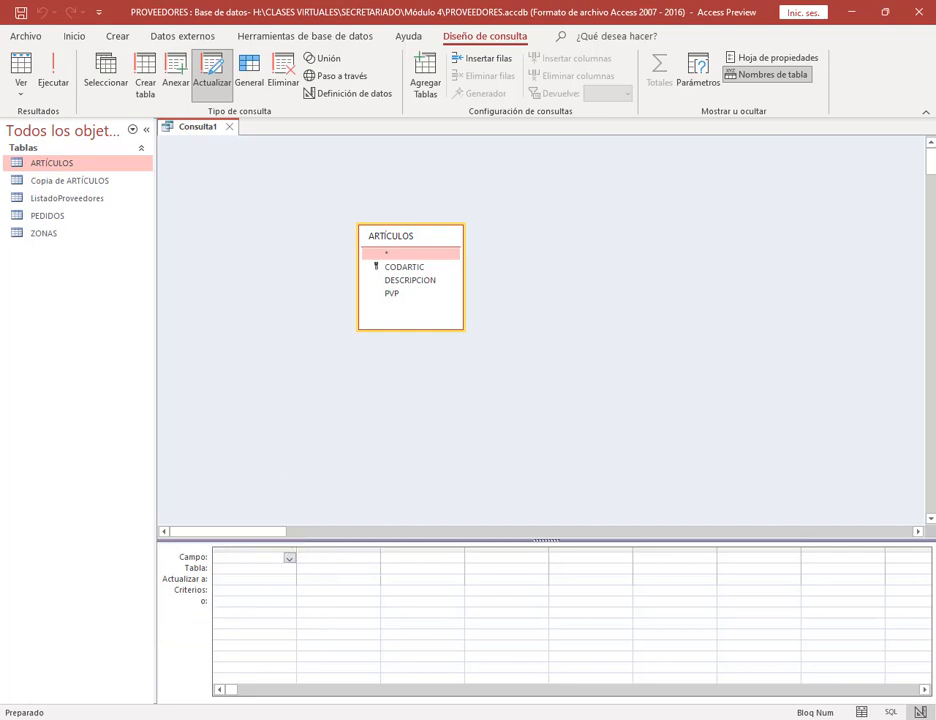
Step: Check instruction c in the manual and add the CODARTIC, DESCRIPCION and PVP fields to the Access query grid
key(alt+Tab)
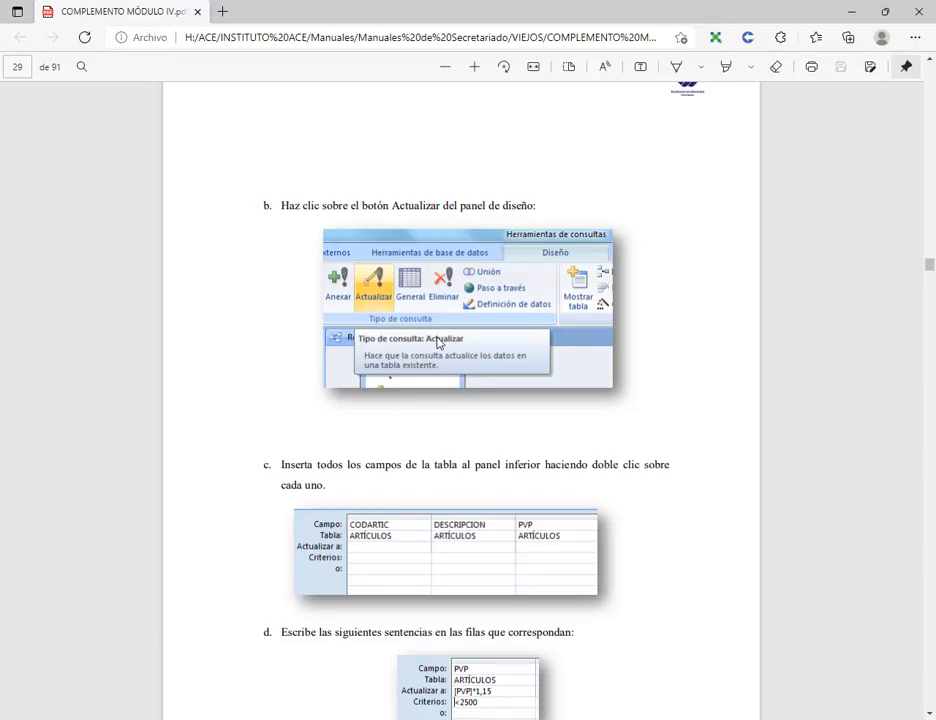
scroll(440, 344, down, 3)
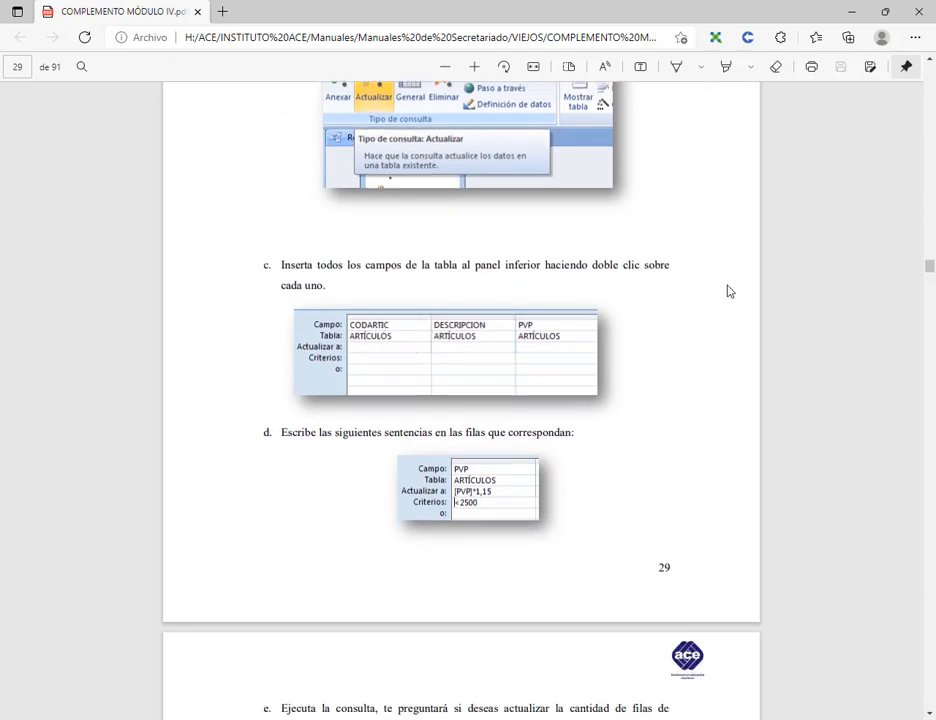
click(851, 12)
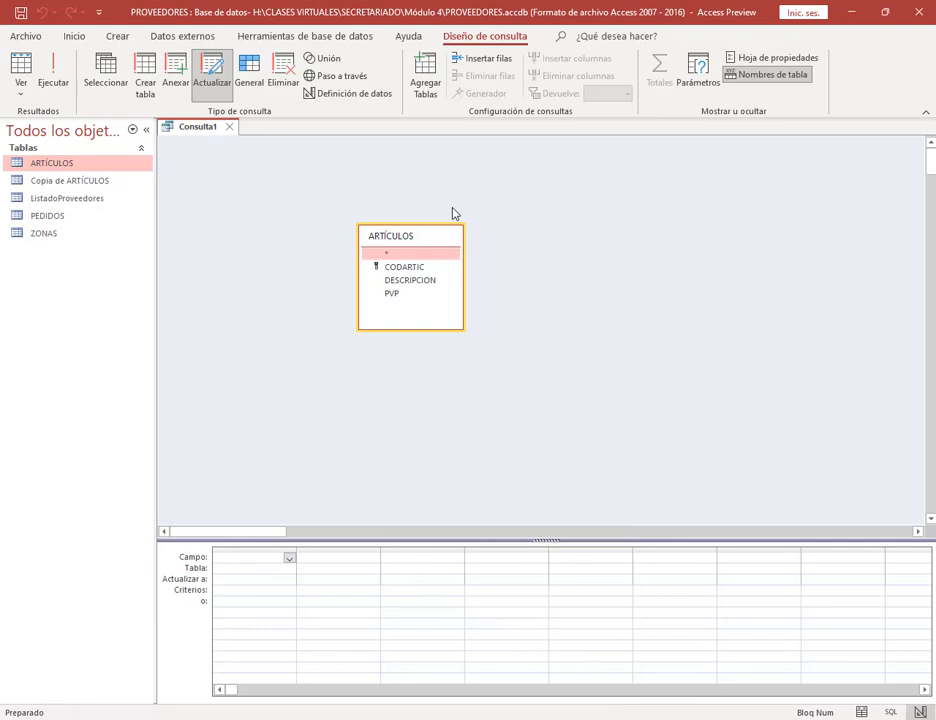
double_click(405, 268)
double_click(406, 281)
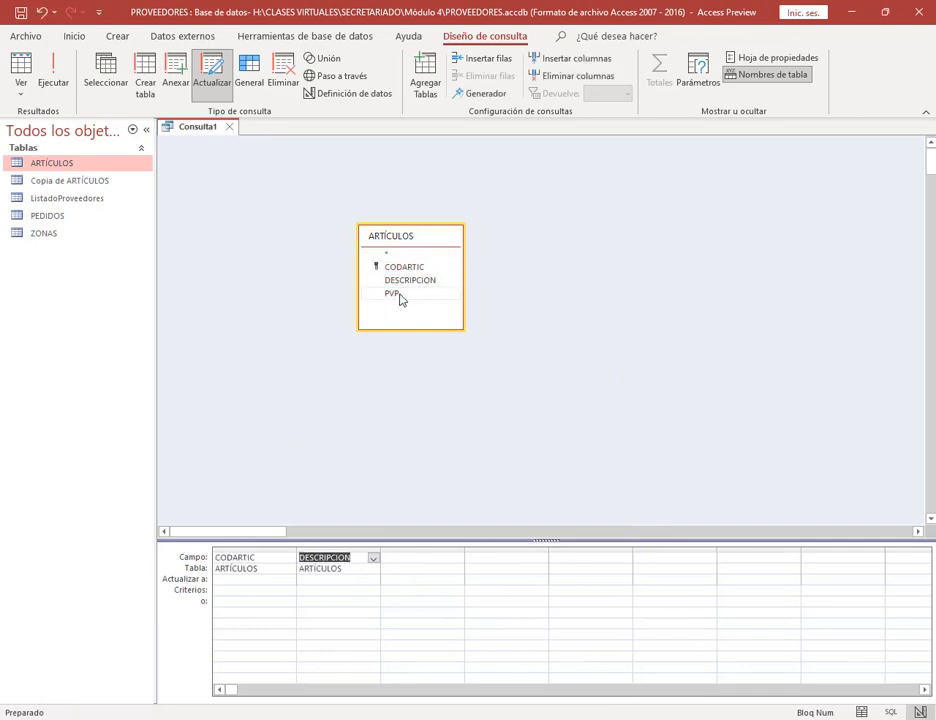
double_click(399, 294)
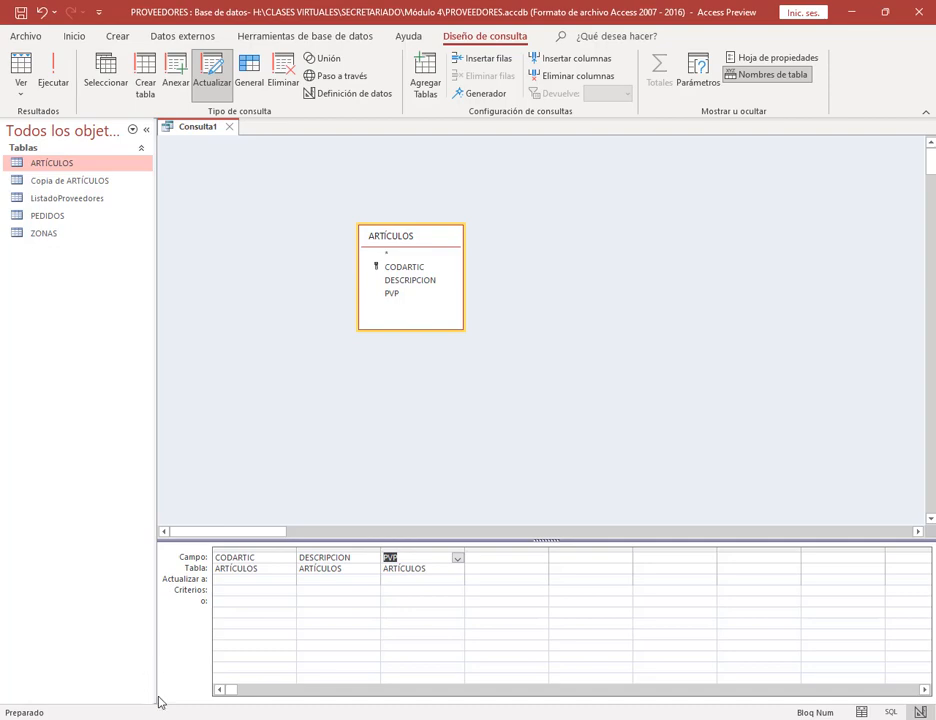
Step: Switch to the manual in Edge and examine instruction d on the update expression and criterion for the PVP field
key(alt+Tab)
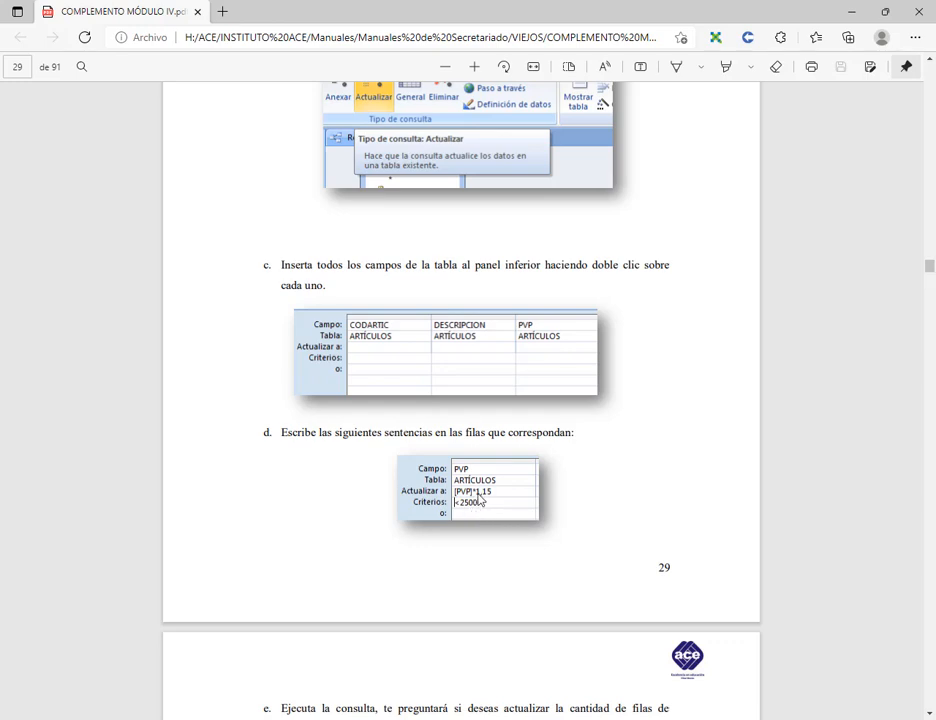
click(476, 67)
click(476, 67)
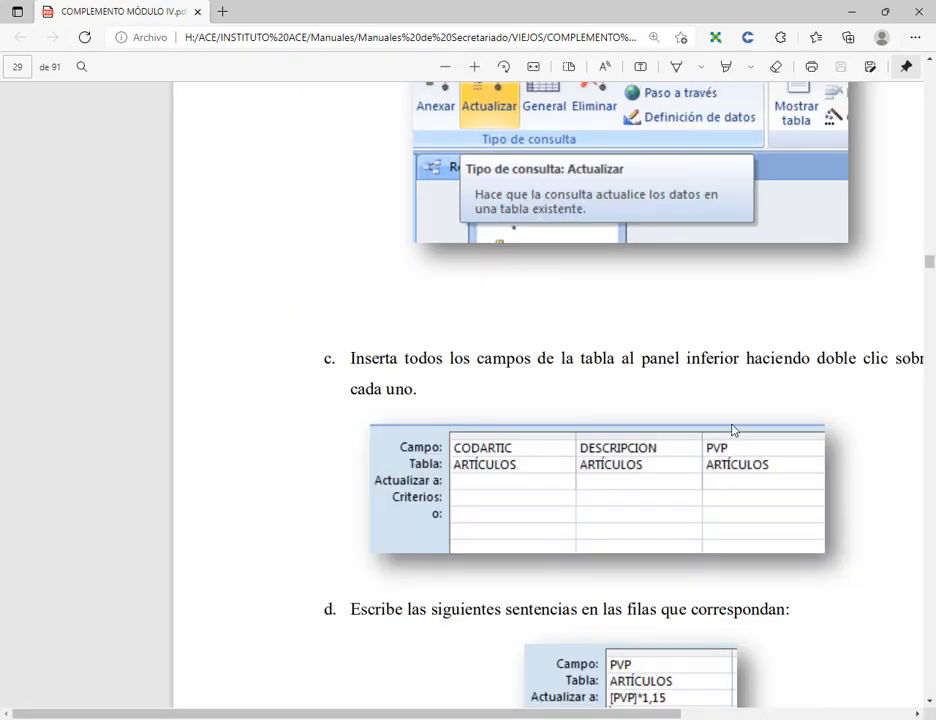
scroll(700, 500, down, 3)
drag(648, 714, 726, 714)
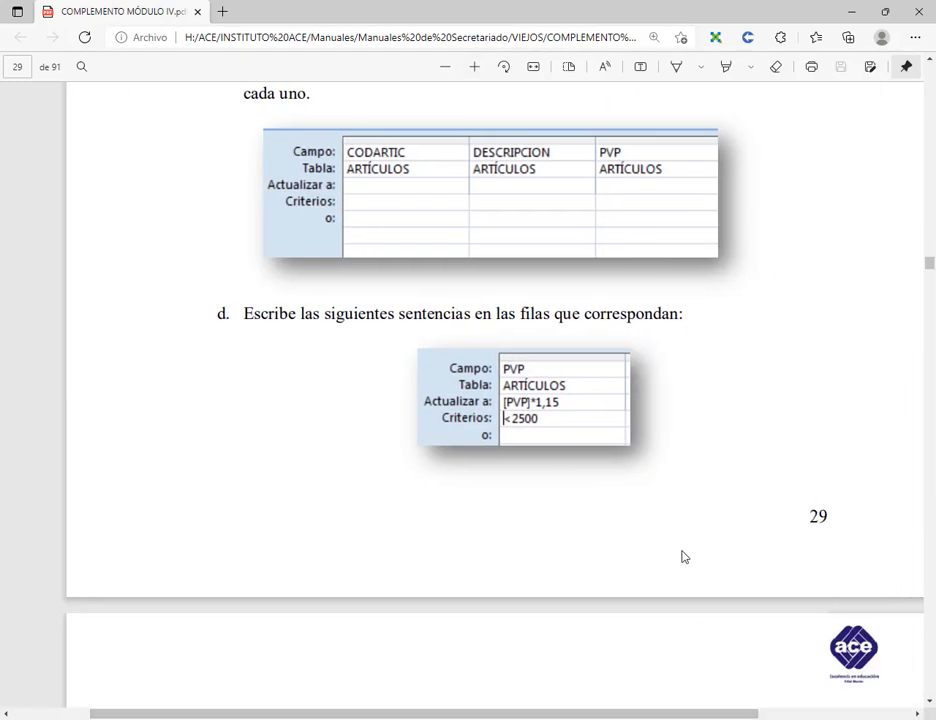
drag(412, 390, 616, 433)
drag(499, 393, 539, 411)
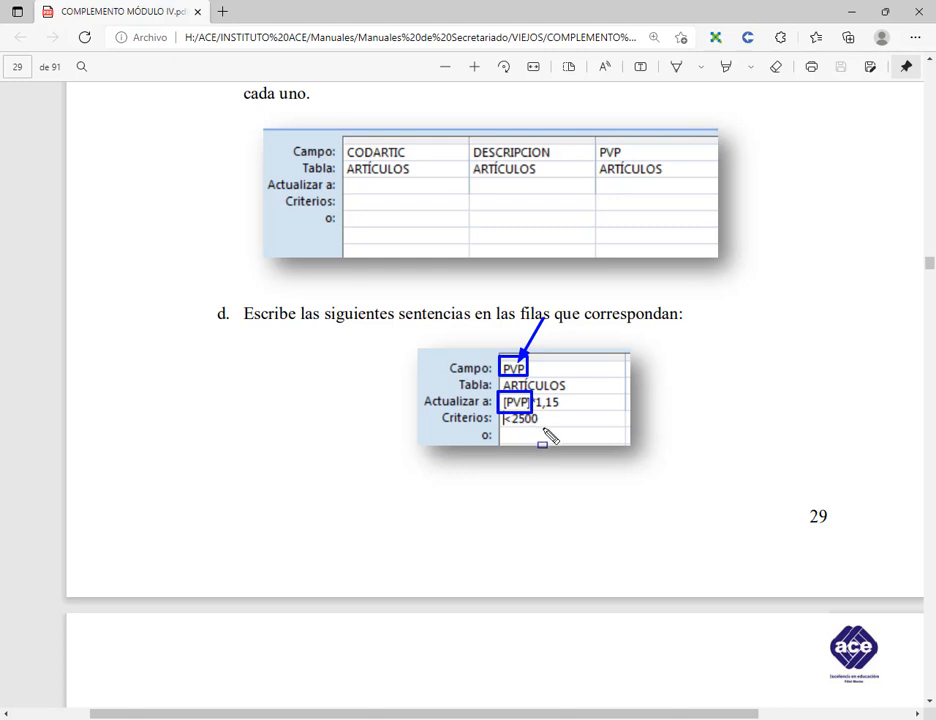
key(Delete)
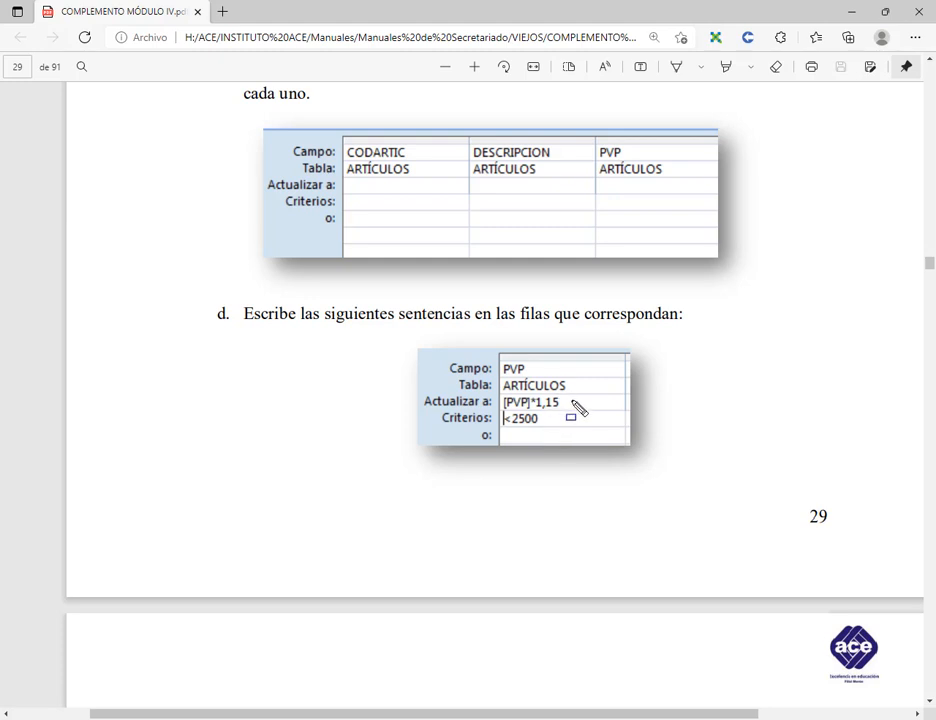
drag(565, 393, 528, 411)
key(Escape)
drag(436, 409, 550, 428)
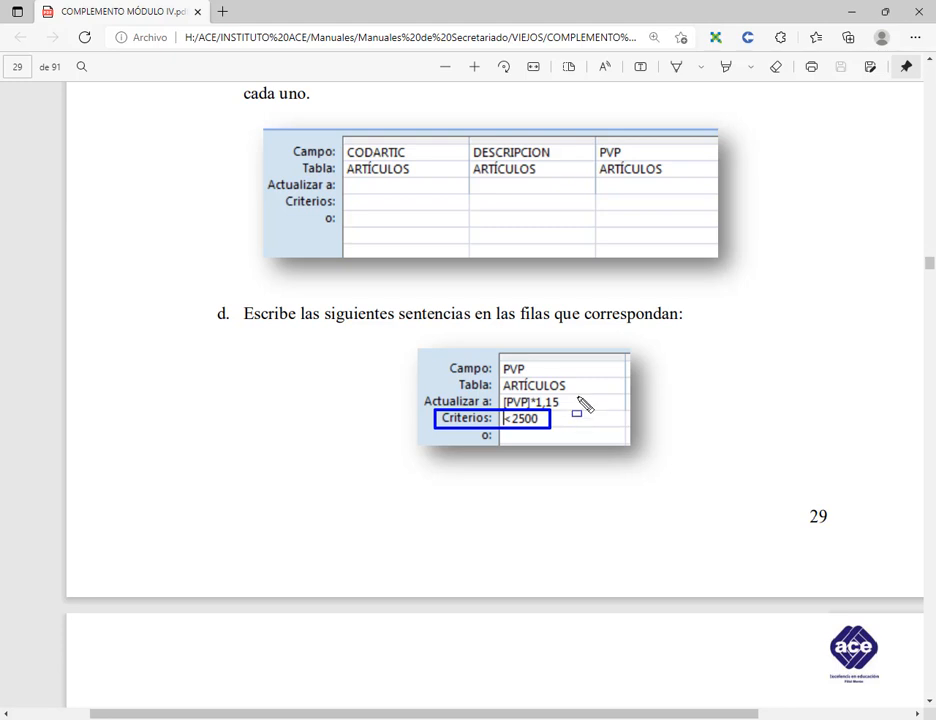
drag(490, 518, 519, 432)
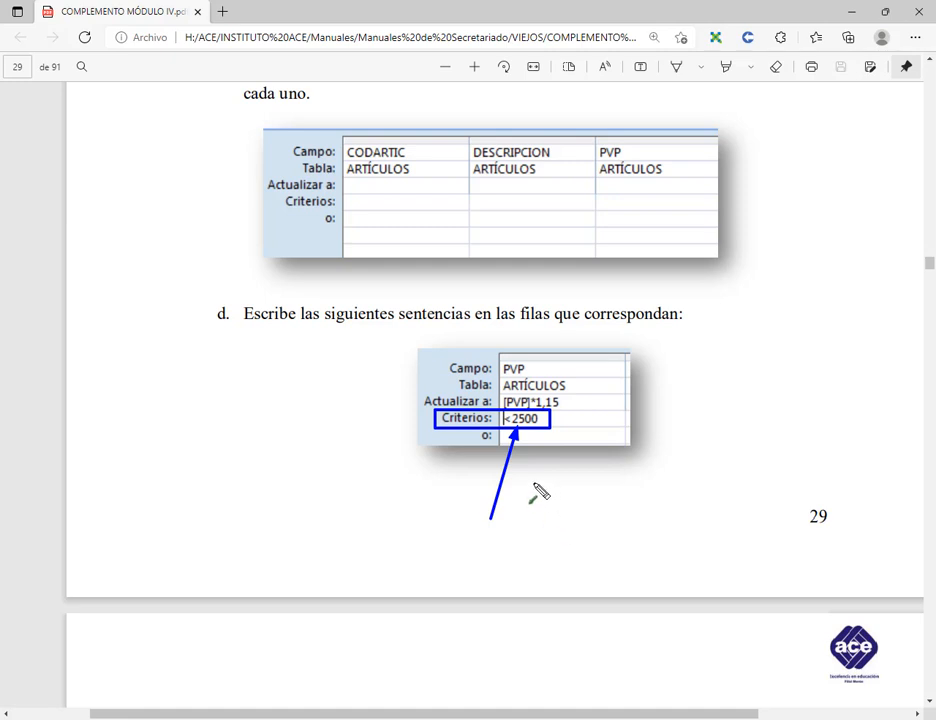
key(Escape)
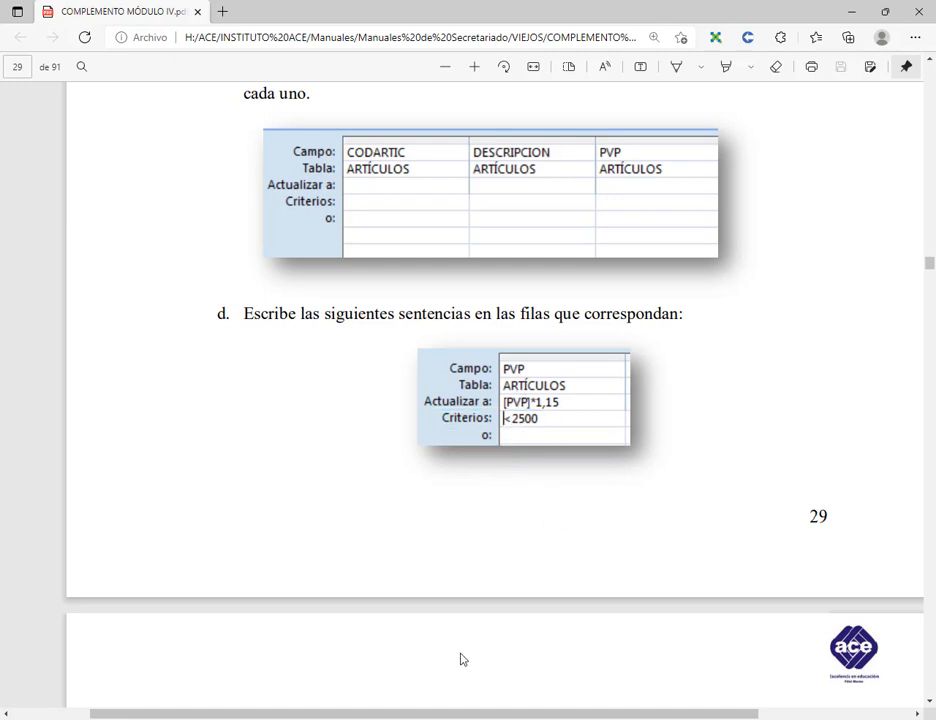
Step: Return to Access and set the PVP column's Actualizar a expression to [PVP]*1,15
key(alt+Tab)
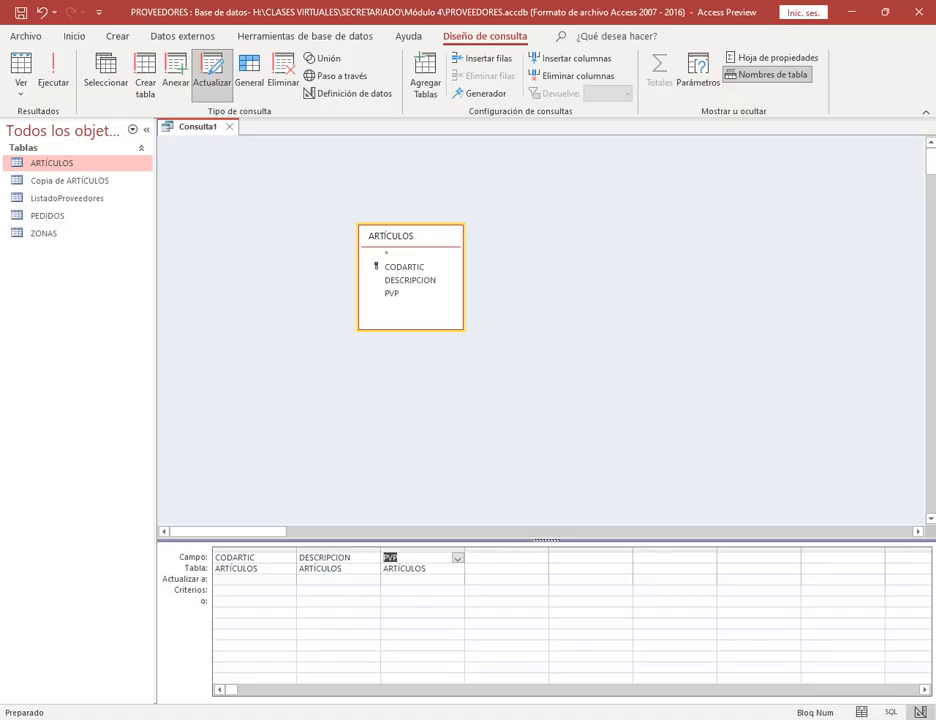
click(410, 580)
mouse_move(378, 545)
mouse_down()
mouse_move(390, 568)
mouse_move(474, 628)
mouse_up()
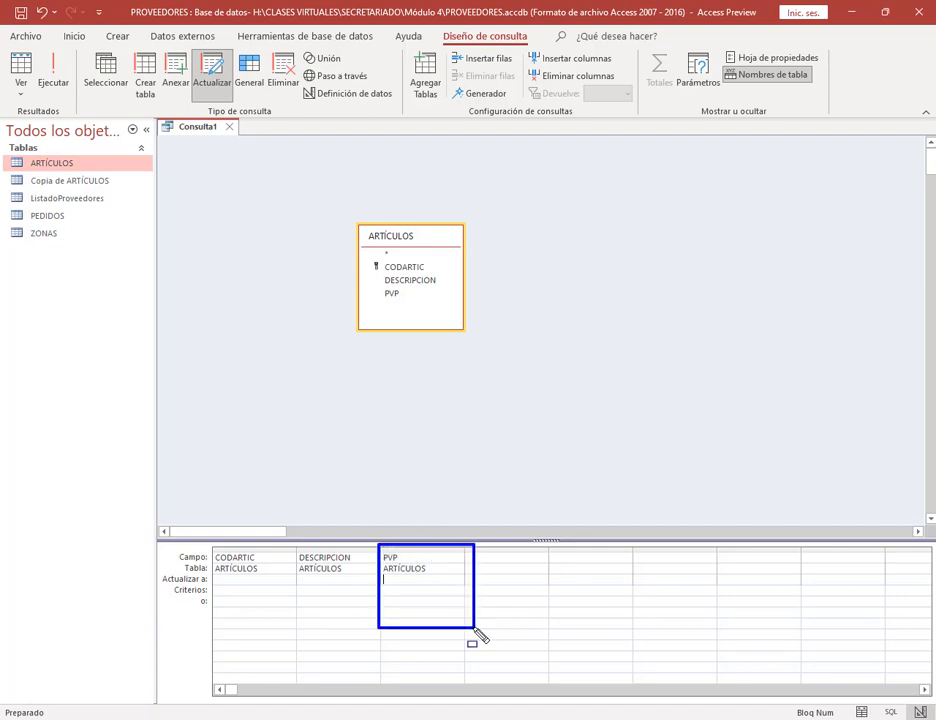
key(Escape)
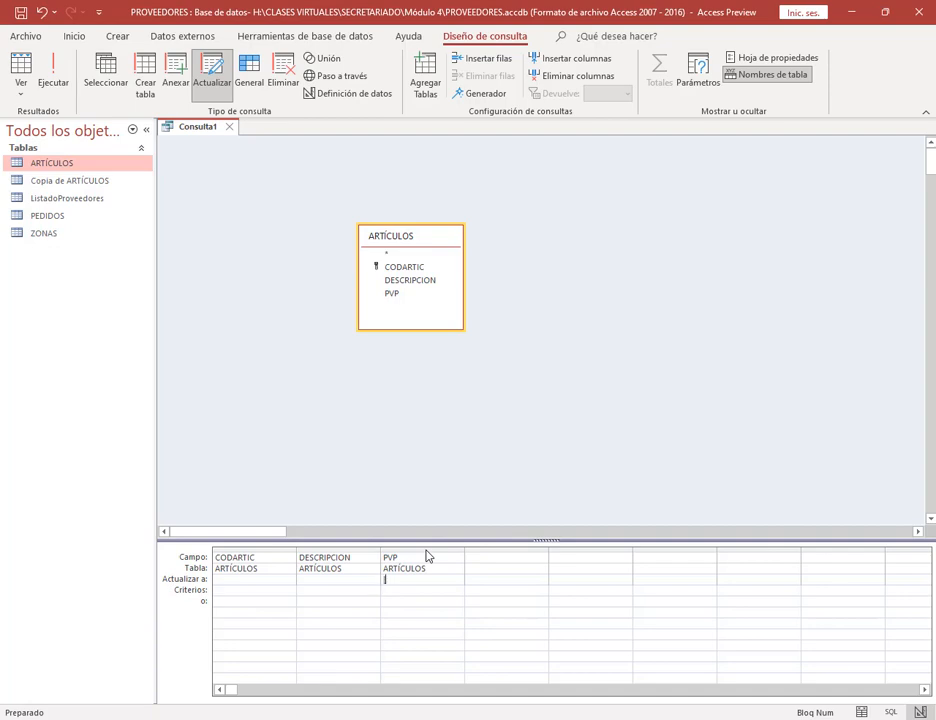
key(Caps_Lock)
drag(376, 287, 411, 303)
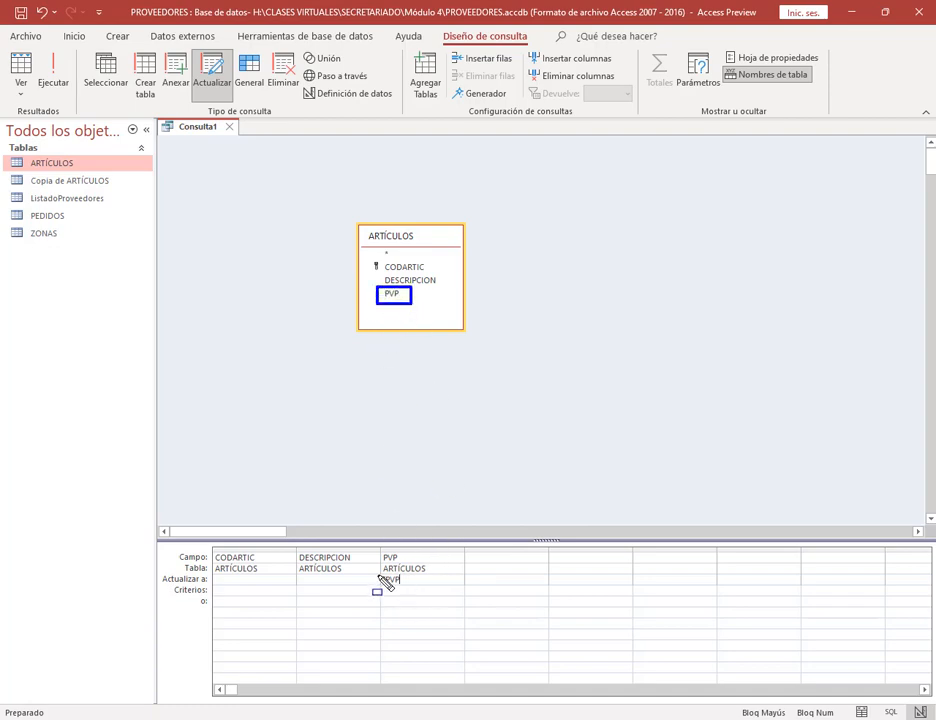
drag(377, 574, 416, 592)
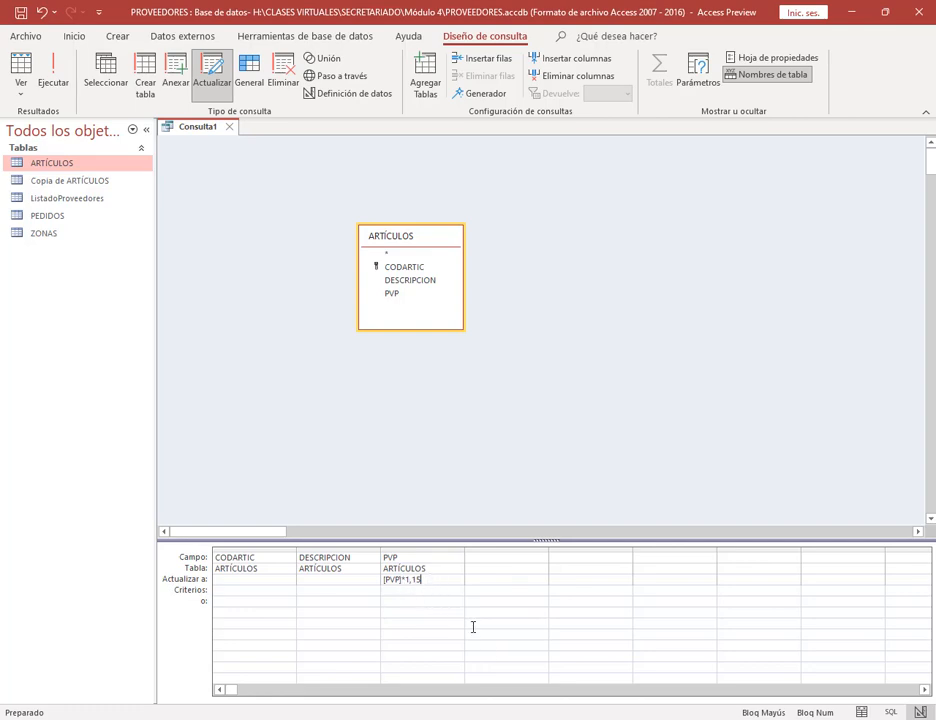
Step: Check the criterion in the manual and set the PVP column's Criterios to <2500
click(412, 581)
key(alt+Tab)
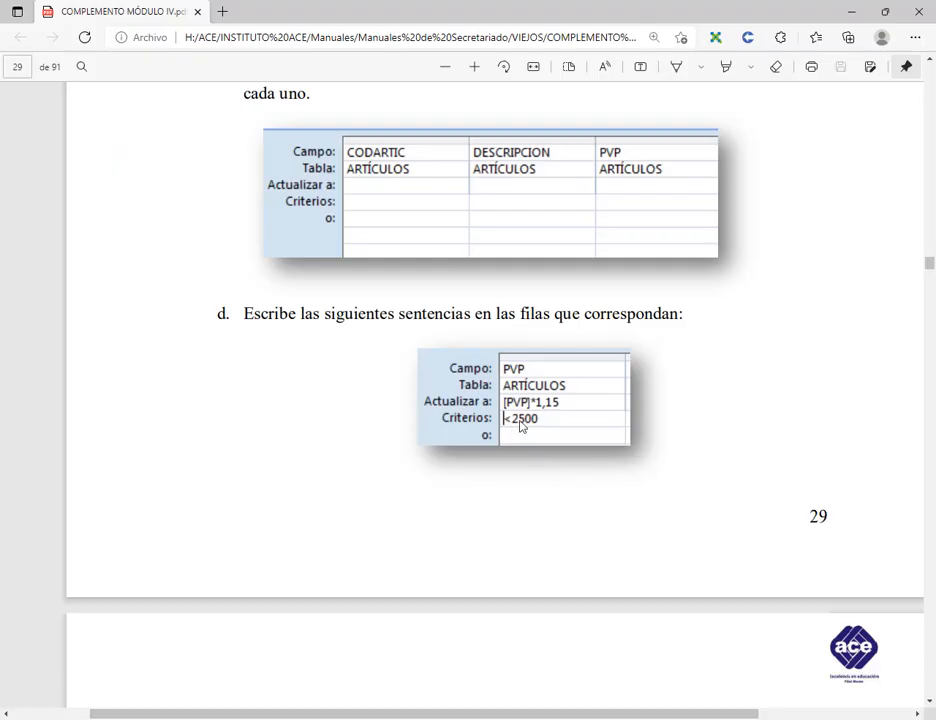
key(alt+Tab)
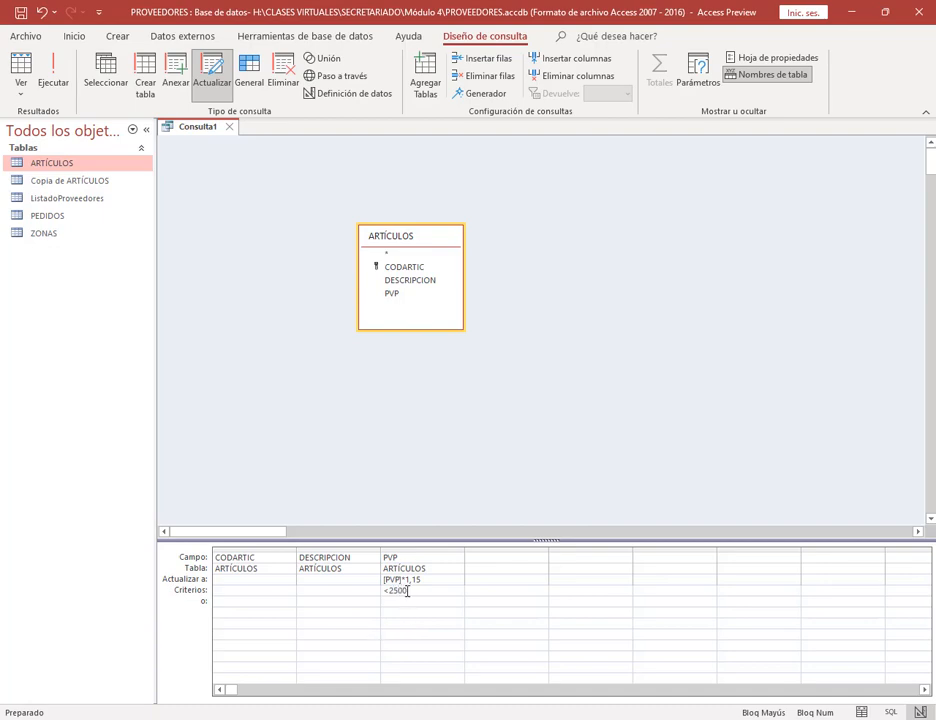
Step: Open the Copia de ARTÍCULOS table to review its PVP values
double_click(54, 182)
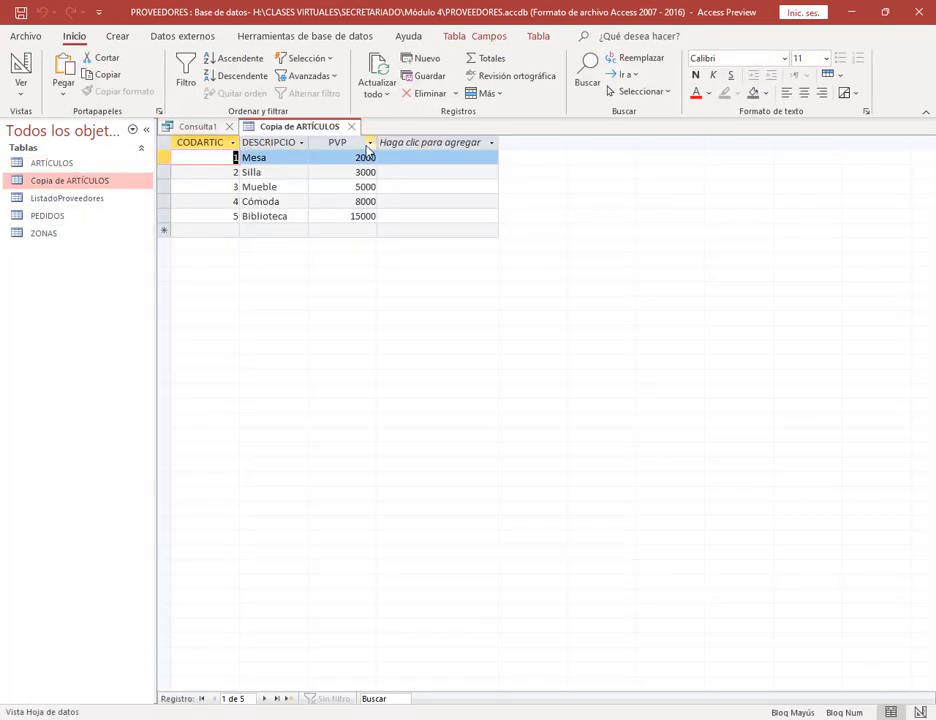
Step: Compare the query's <2500 criterion with the PVP values in Copia de ARTÍCULOS, focusing on the Mesa record
click(199, 127)
drag(391, 590, 418, 592)
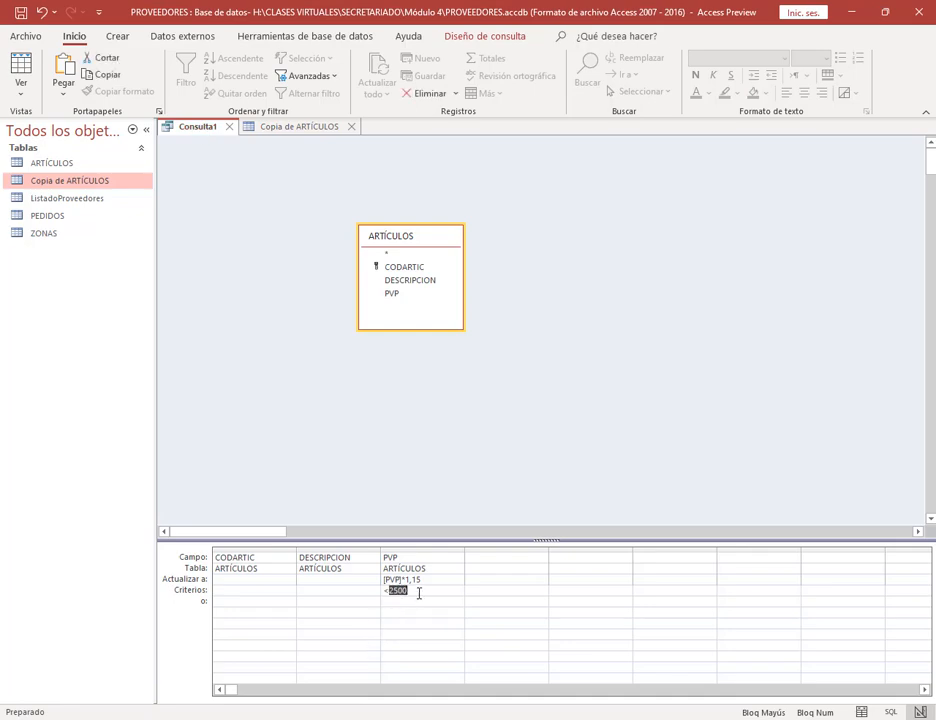
click(418, 592)
click(284, 132)
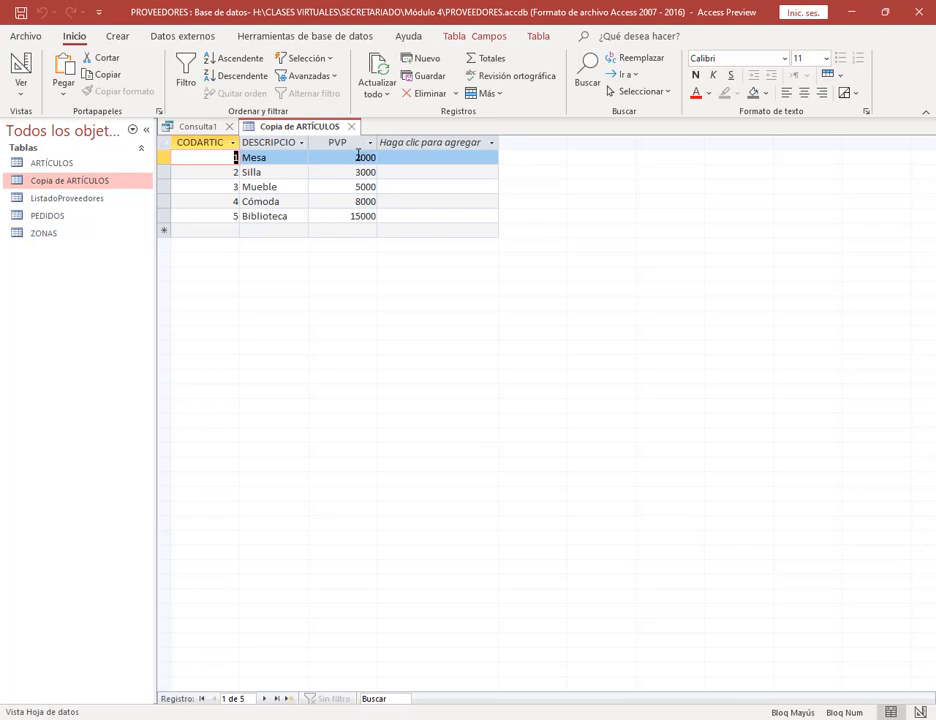
key(Tab)
key(Tab)
click(341, 159)
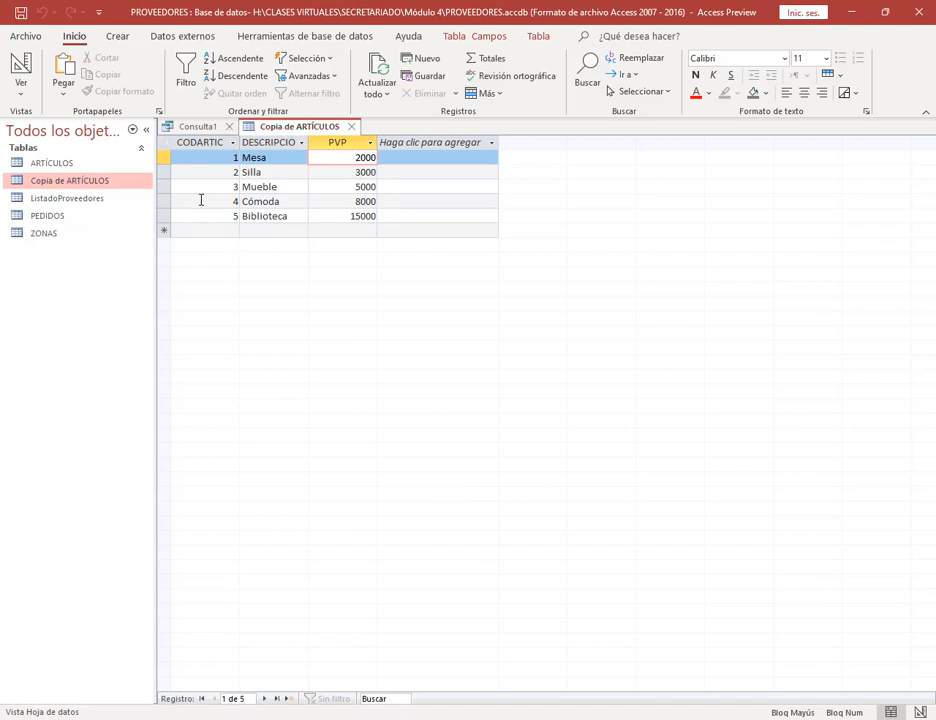
key(ctrl+shift+d)
drag(155, 147, 386, 167)
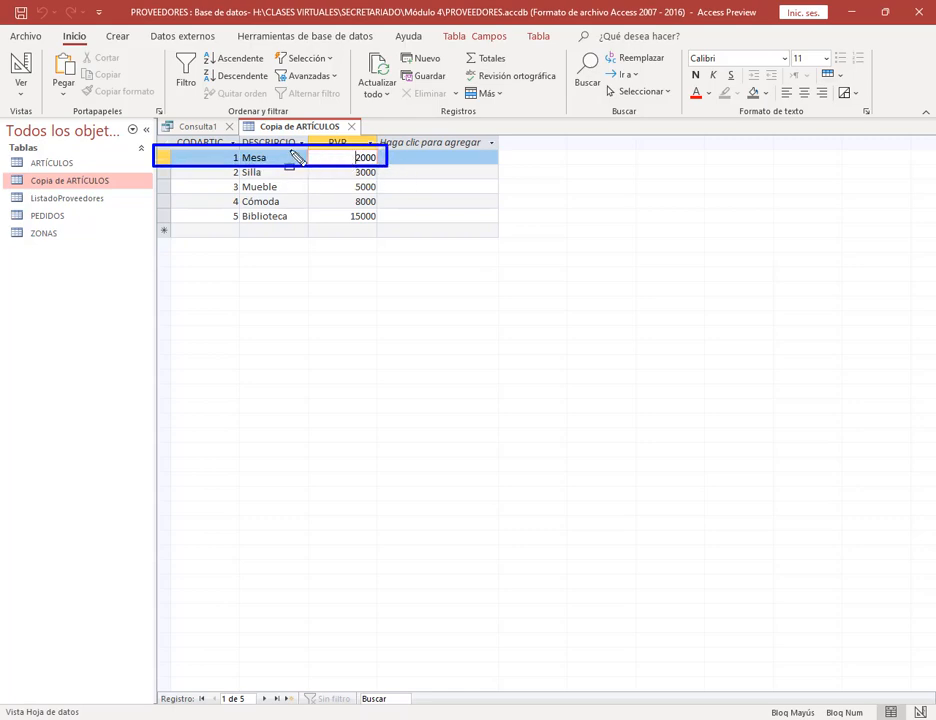
drag(455, 137, 387, 160)
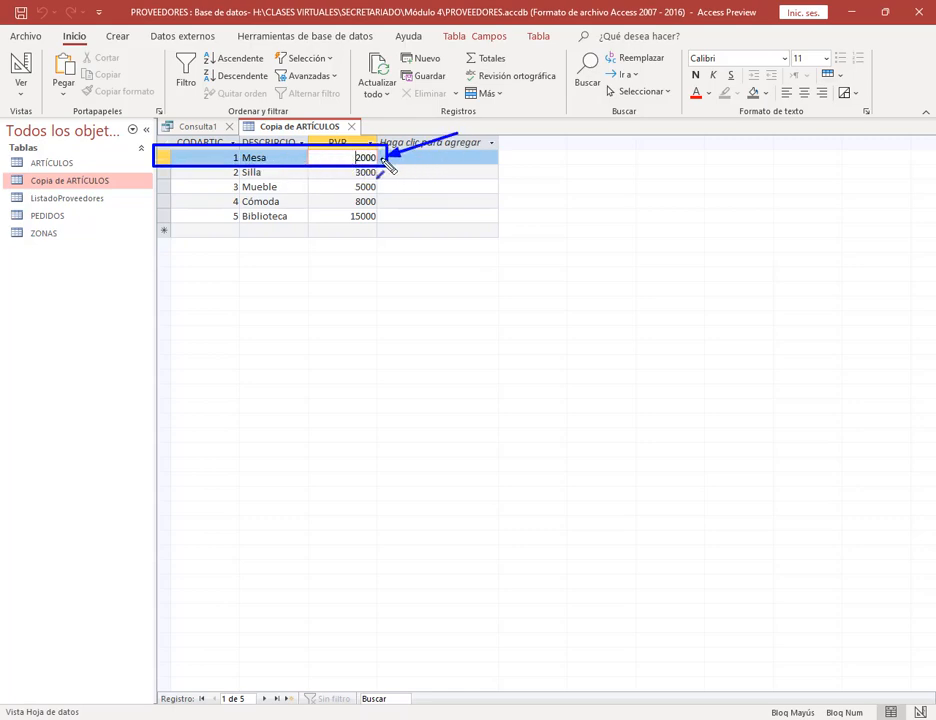
key(Escape)
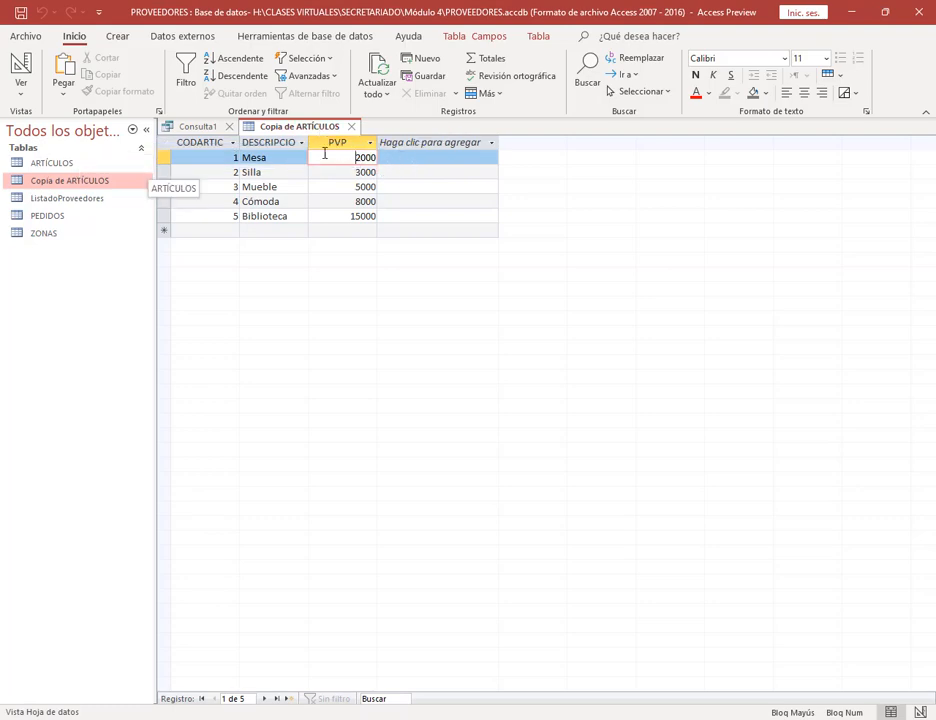
Step: Close the Copia de ARTÍCULOS table and run the update query, accepting the update of the records
click(351, 126)
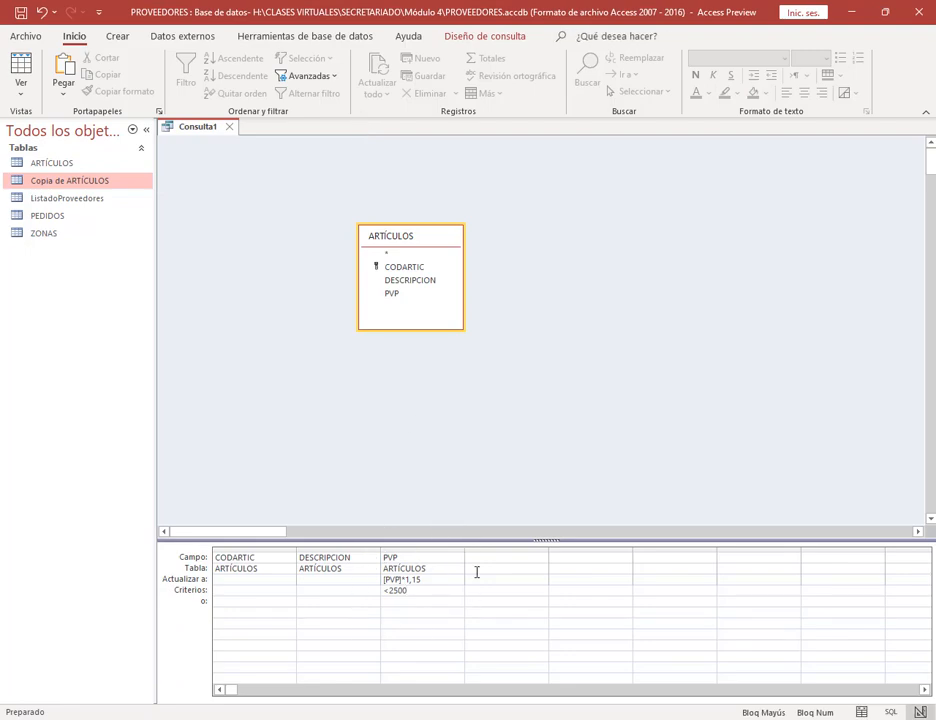
click(487, 37)
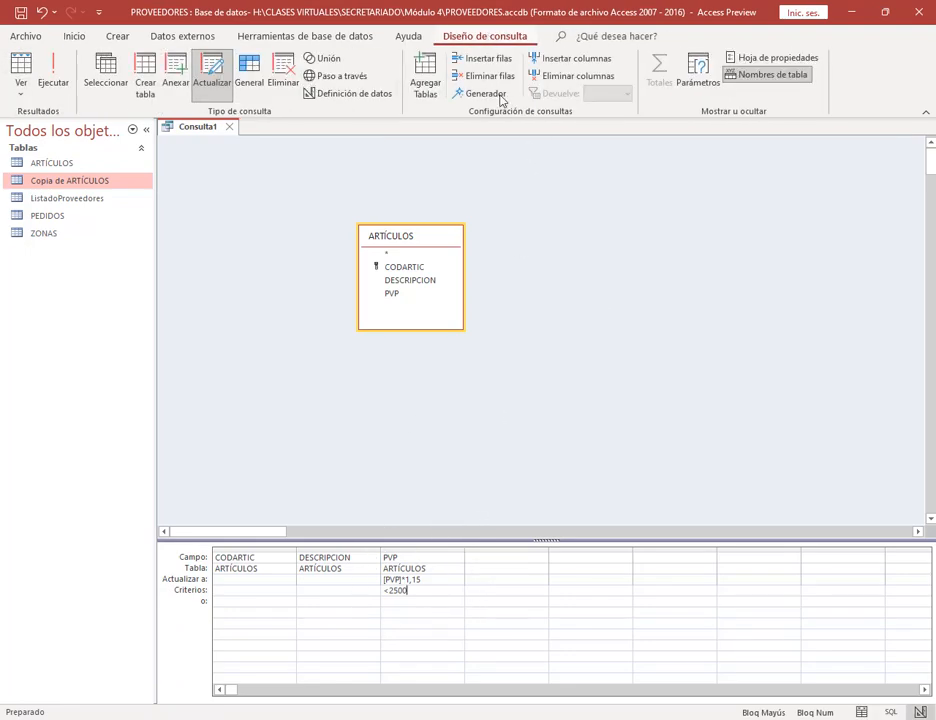
click(54, 80)
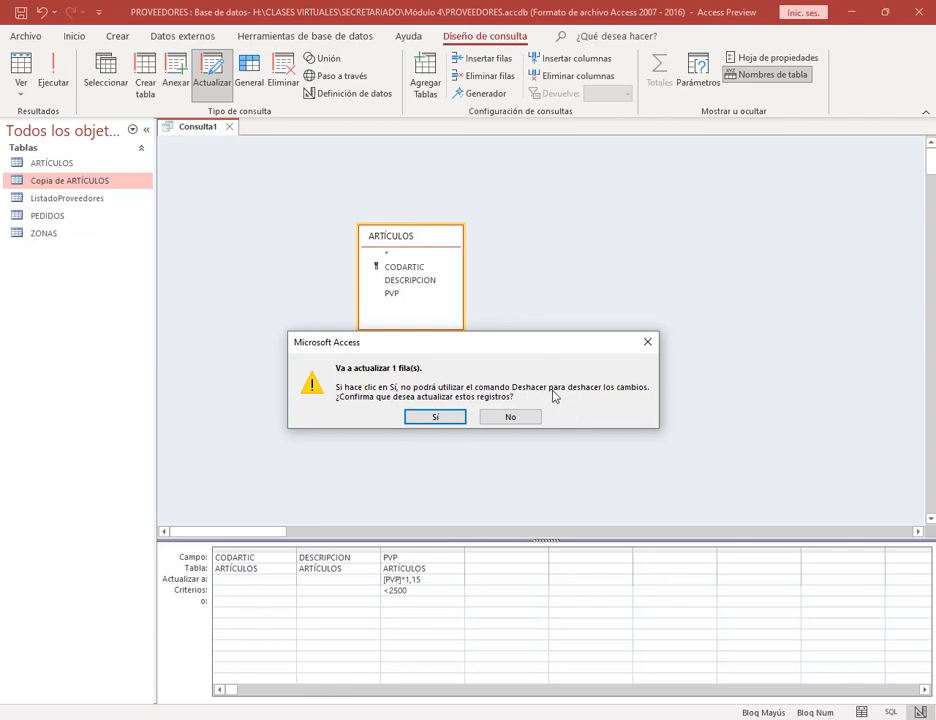
click(436, 417)
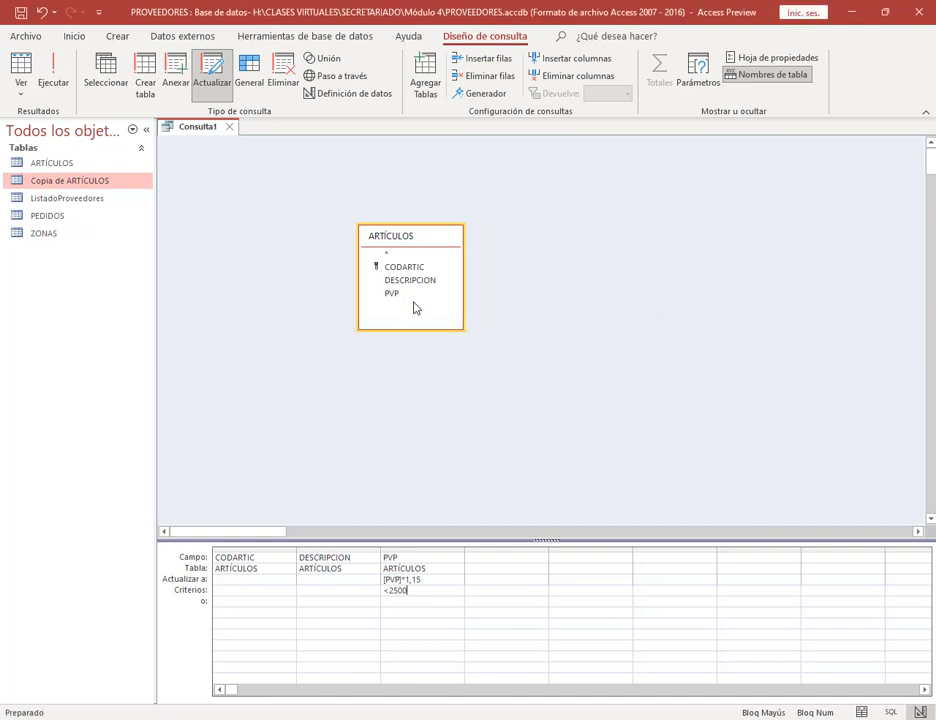
Step: Open ARTÍCULOS and Copia de ARTÍCULOS to compare their PVP values, leaving only the backup copy closed again
click(40, 168)
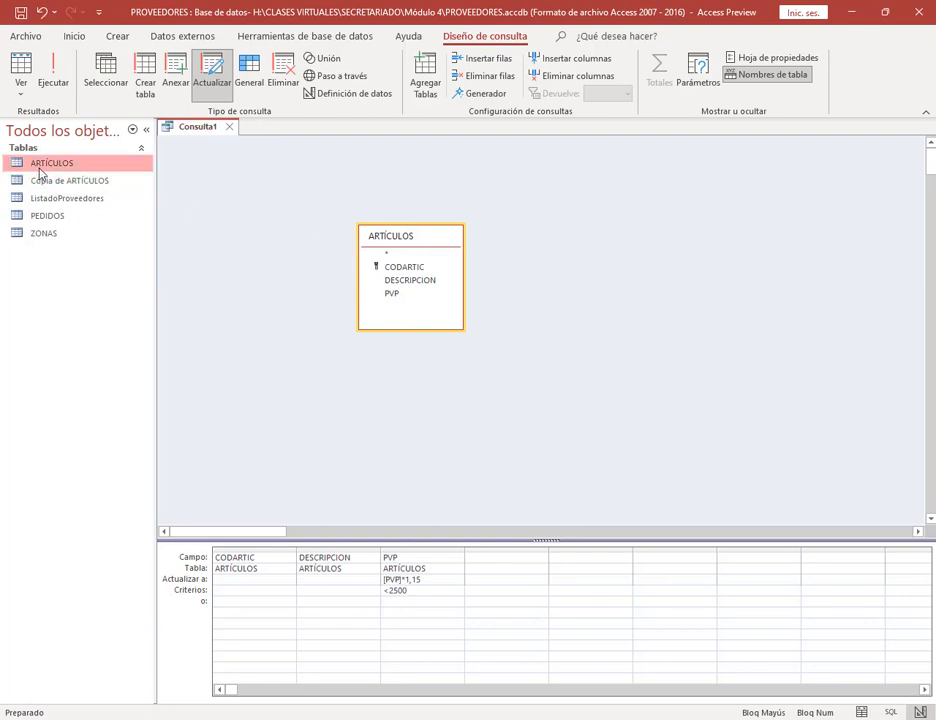
double_click(40, 168)
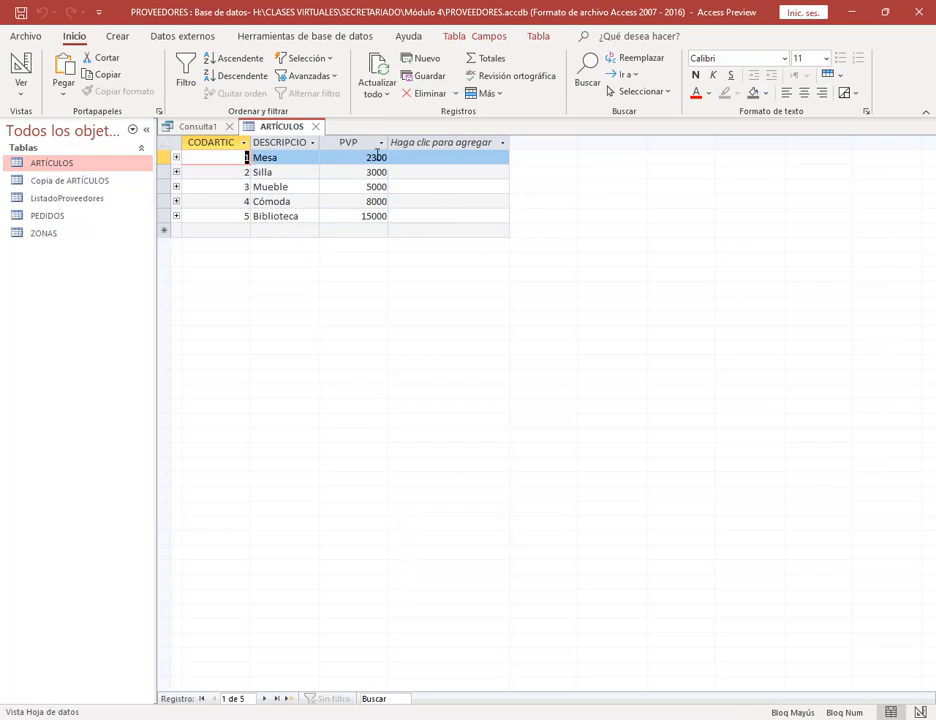
double_click(44, 181)
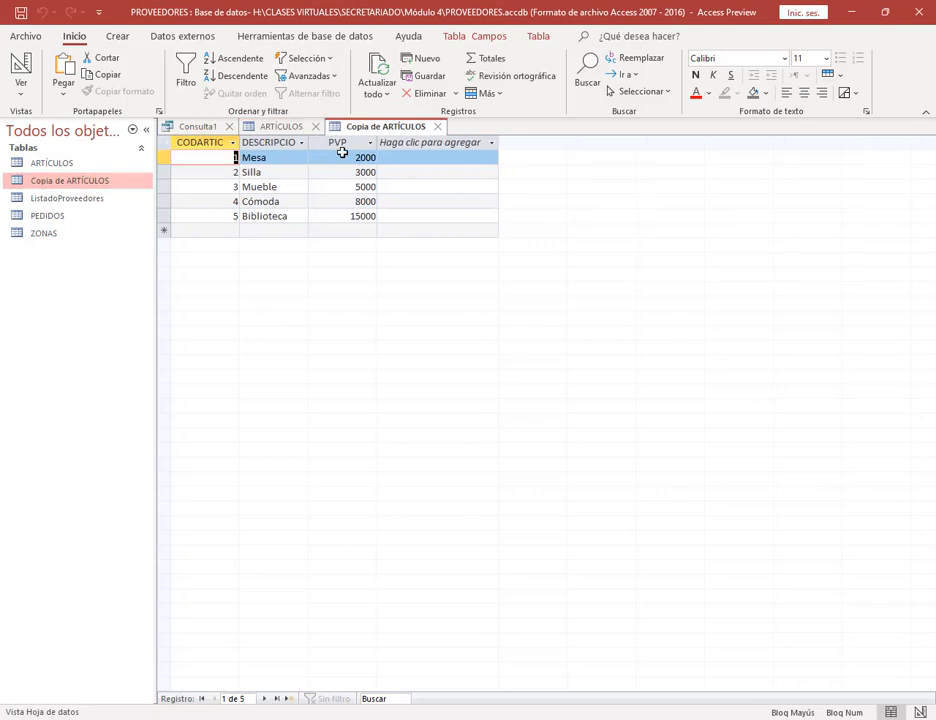
click(437, 127)
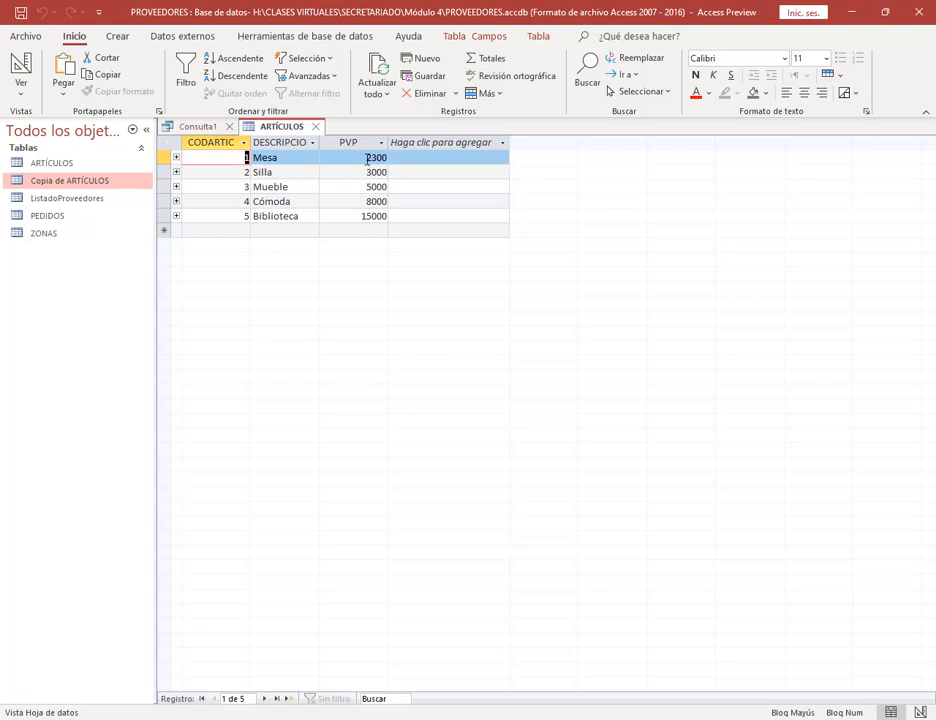
Step: Go back to the query and switch to the manual in Edge to examine instructions e to g of Práctico N° 1
click(185, 130)
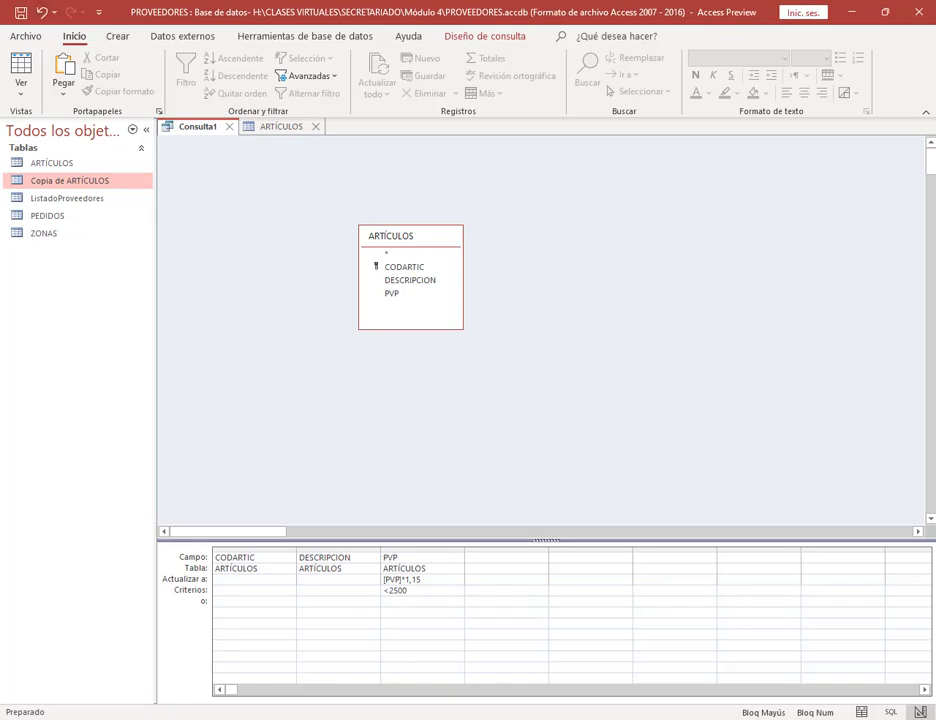
click(235, 719)
scroll(439, 280, down, 5)
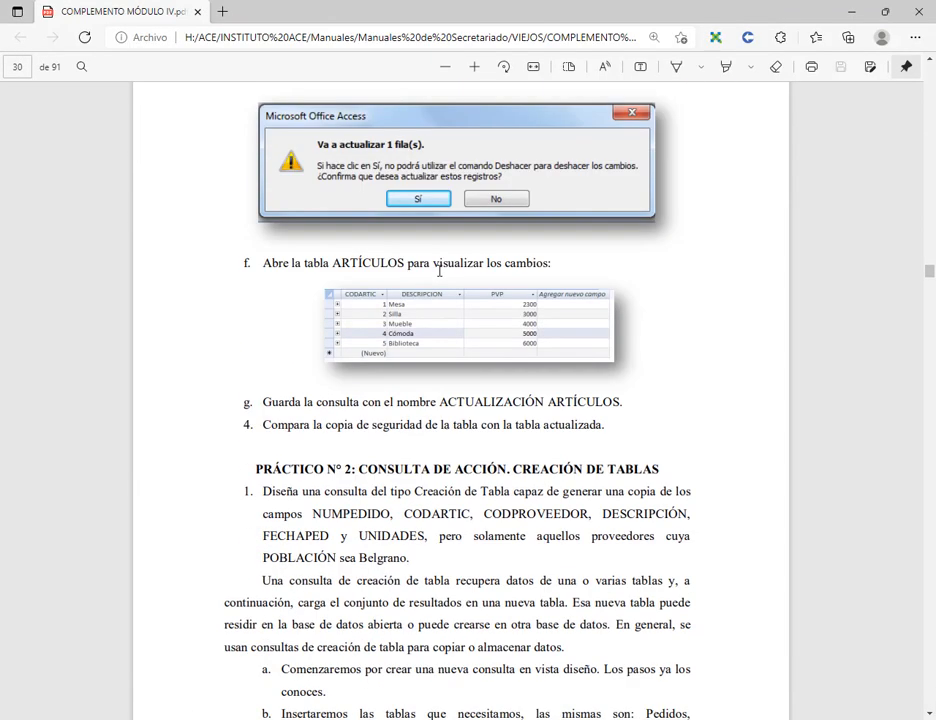
scroll(416, 305, up, 2)
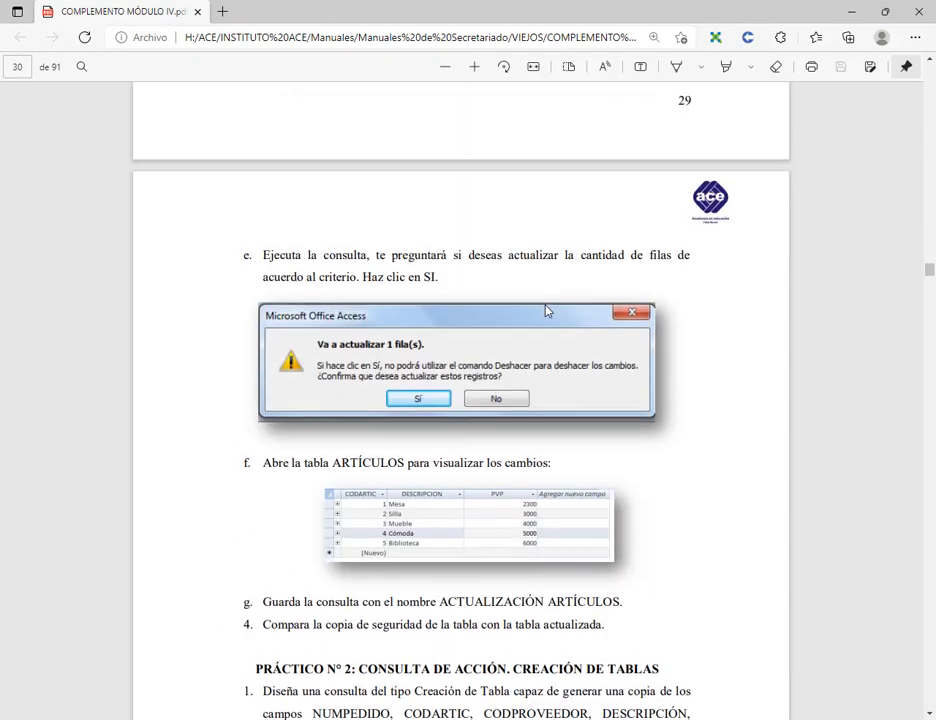
scroll(547, 292, down, 2)
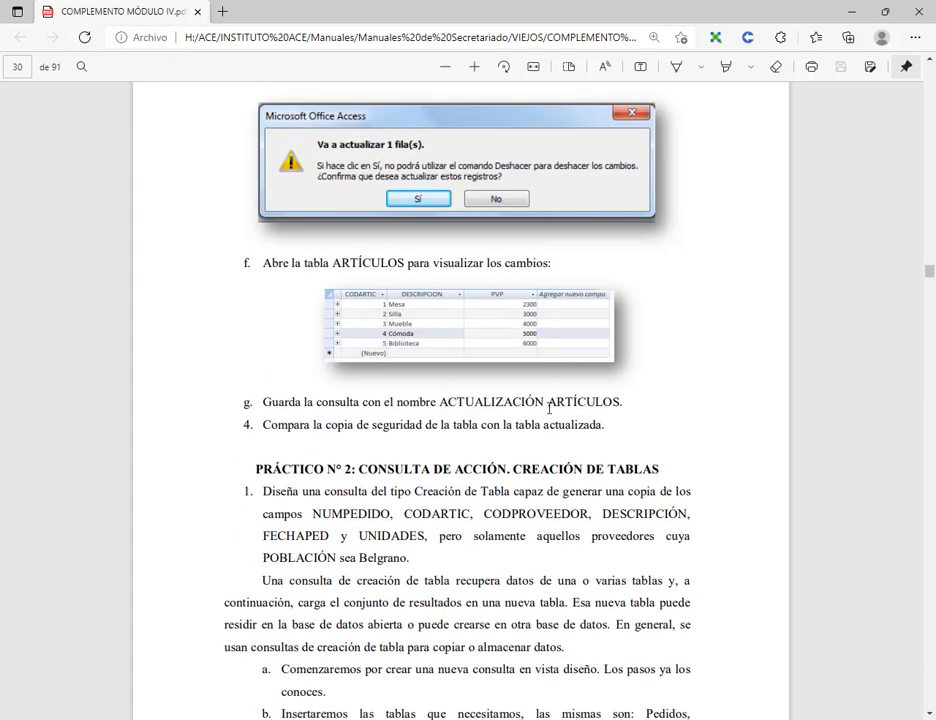
Step: Return to Access and save the update query with the name Actualización artículos
click(846, 10)
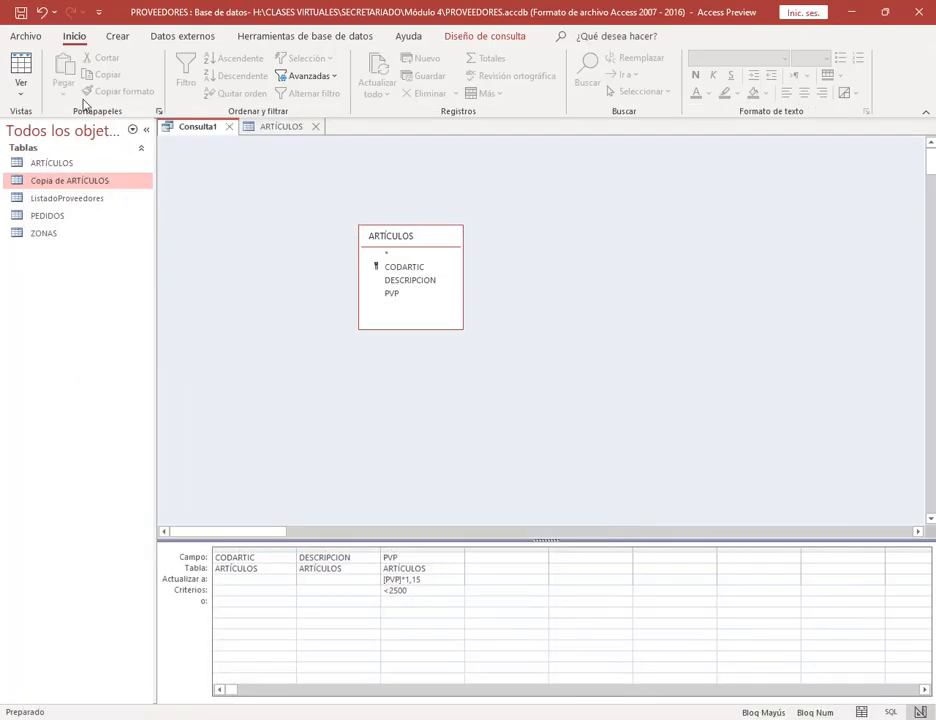
click(20, 12)
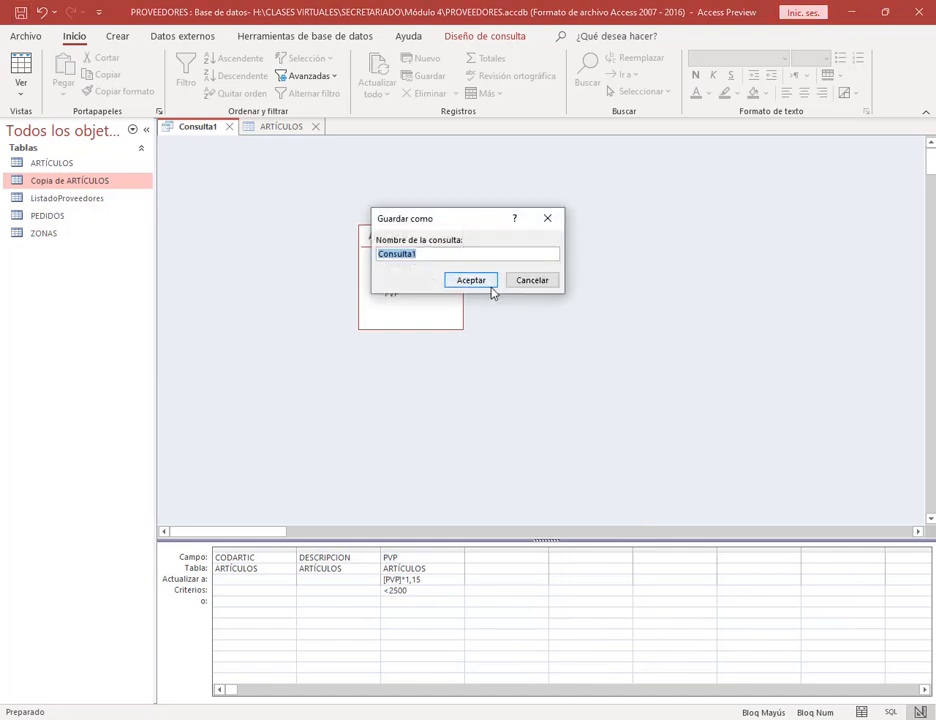
text(aCTUALIZ)
key(shift+Home)
text(A)
key(Caps_Lock)
text(c)
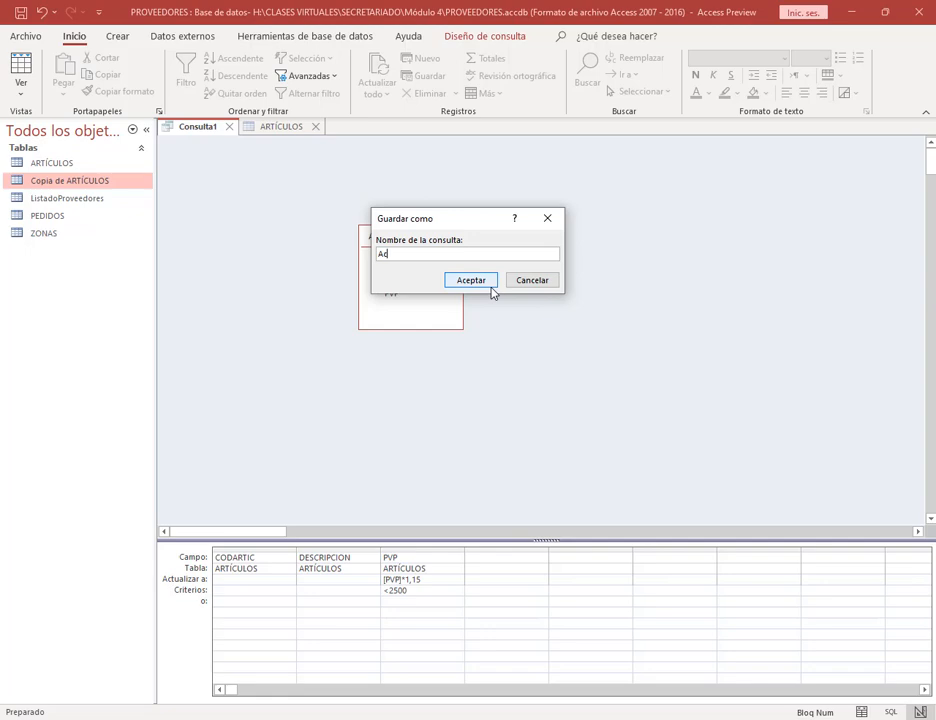
text(tualización artículos)
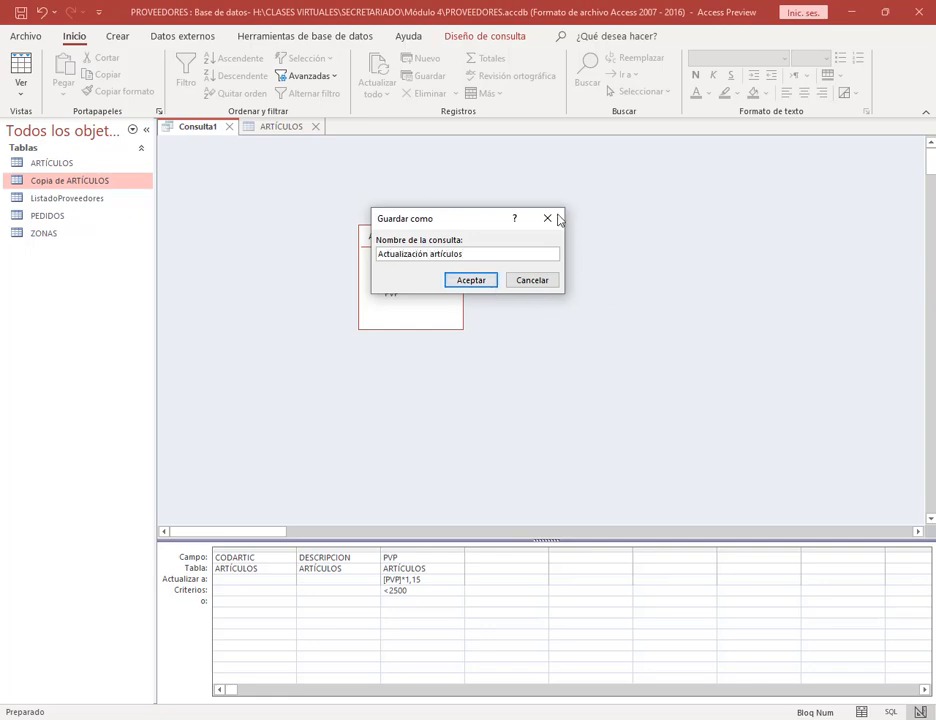
click(474, 280)
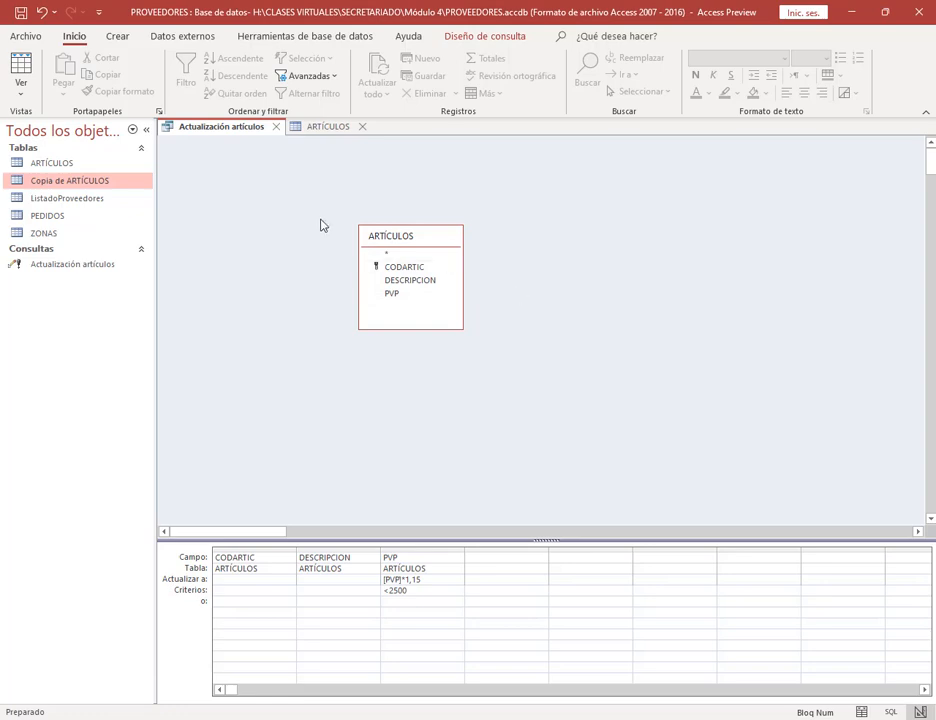
mouse_move(110, 264)
mouse_down()
mouse_move(148, 267)
mouse_move(8, 255)
mouse_move(129, 284)
mouse_up()
drag(10, 330, 19, 278)
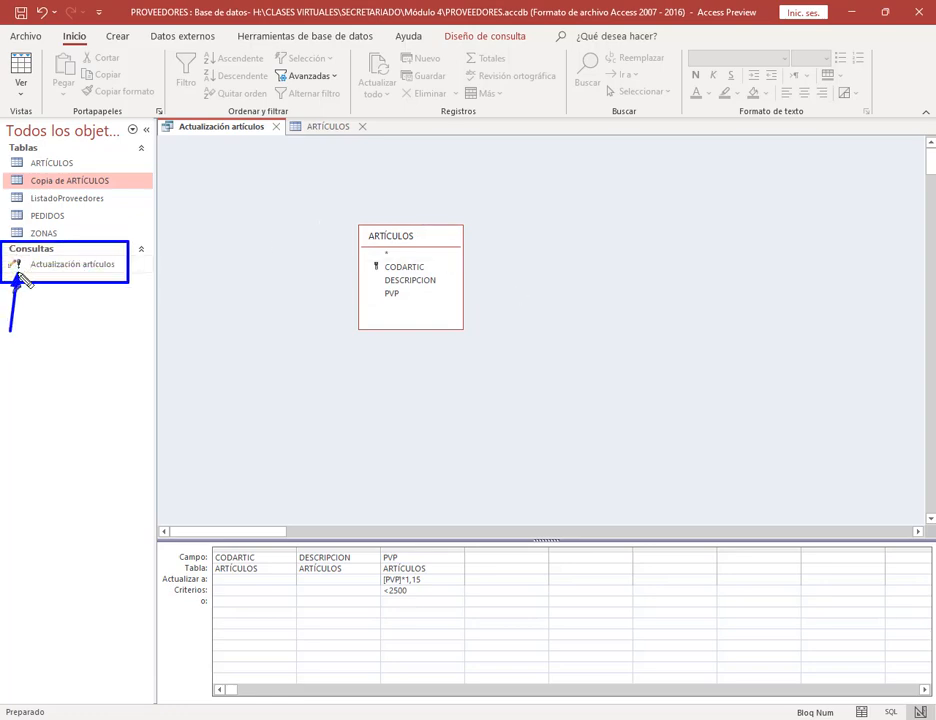
key(Escape)
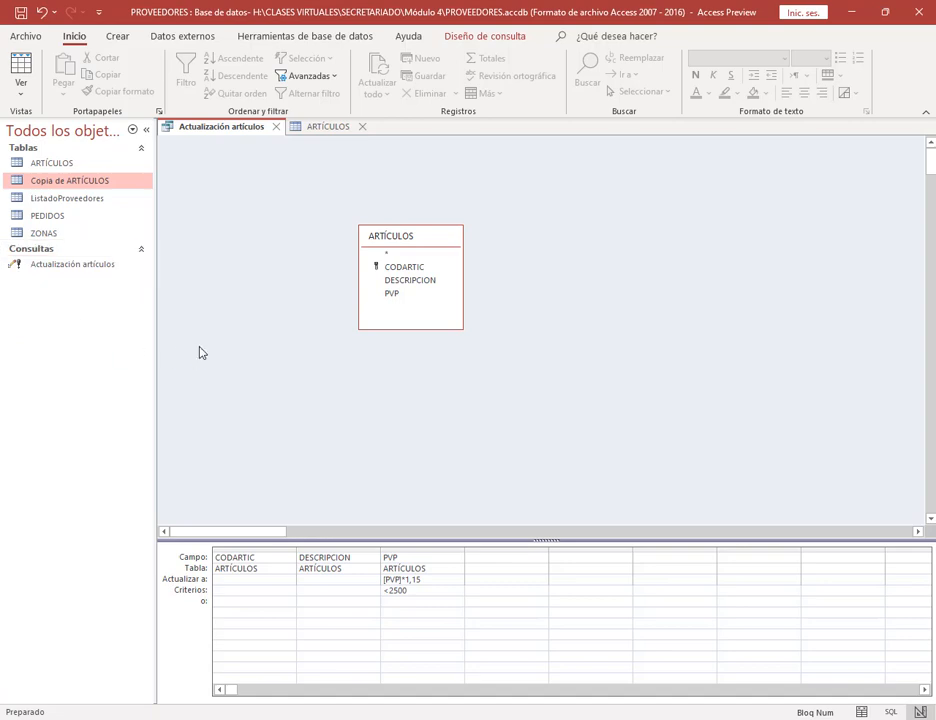
Step: Close the query design and the ARTÍCULOS table, and run the saved Actualización artículos query, accepting the record update
click(276, 126)
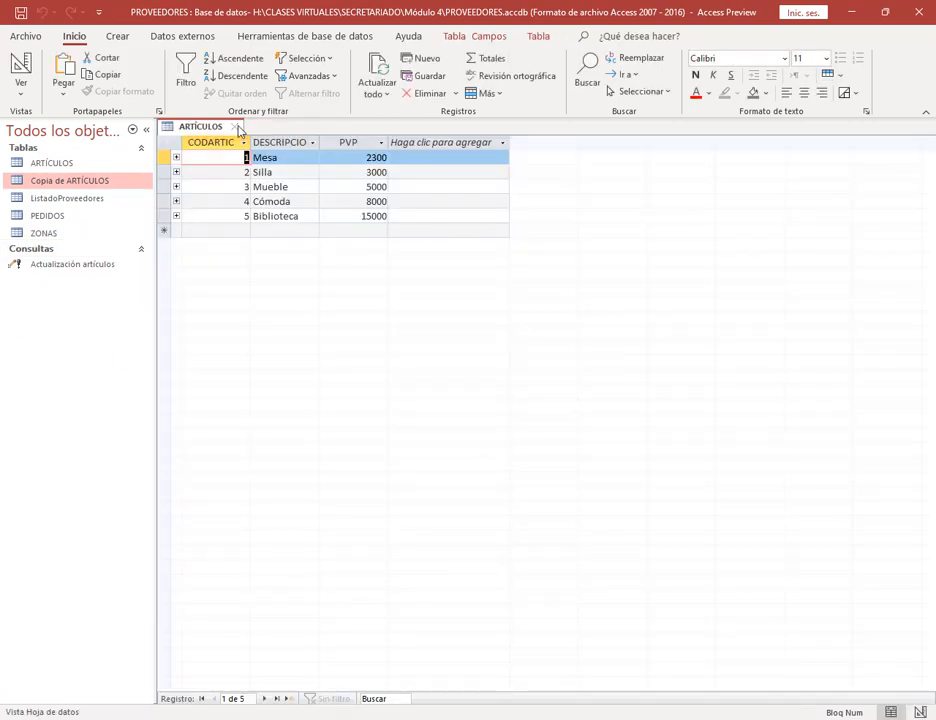
click(235, 126)
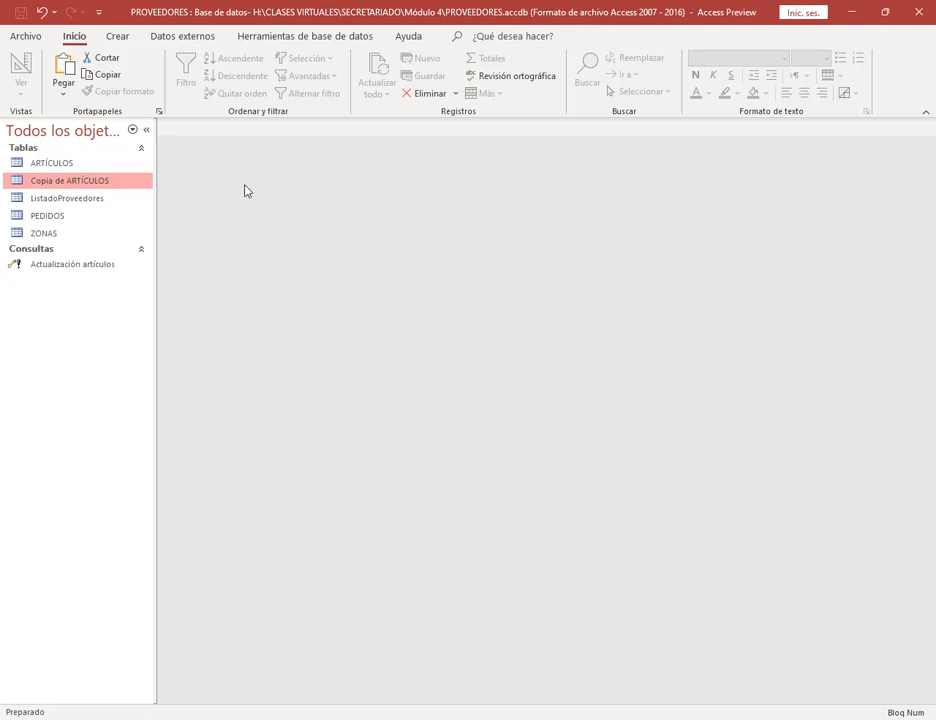
click(80, 265)
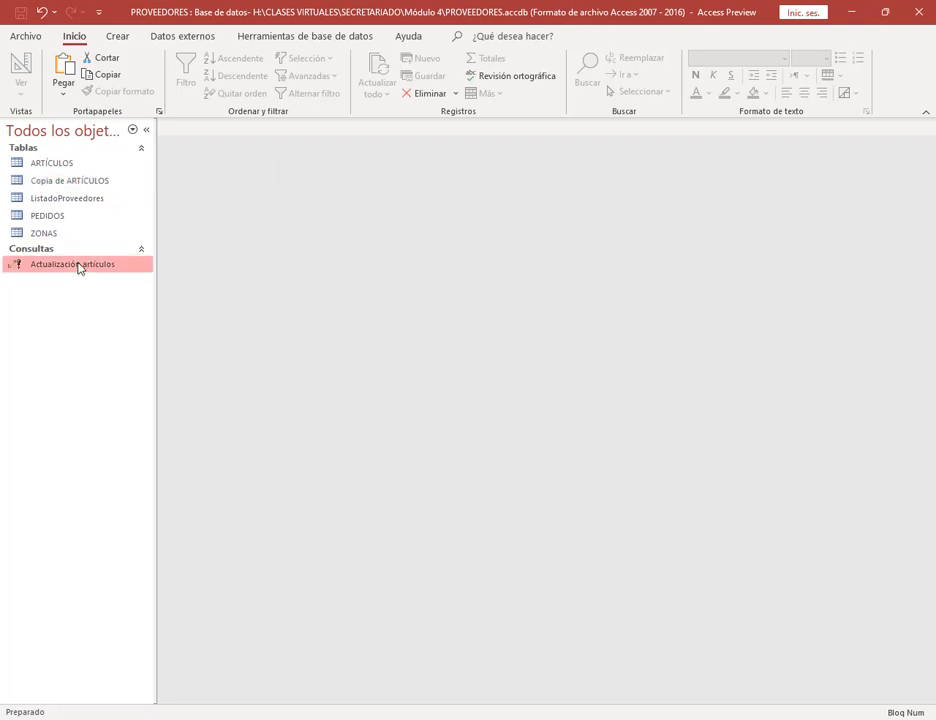
double_click(80, 266)
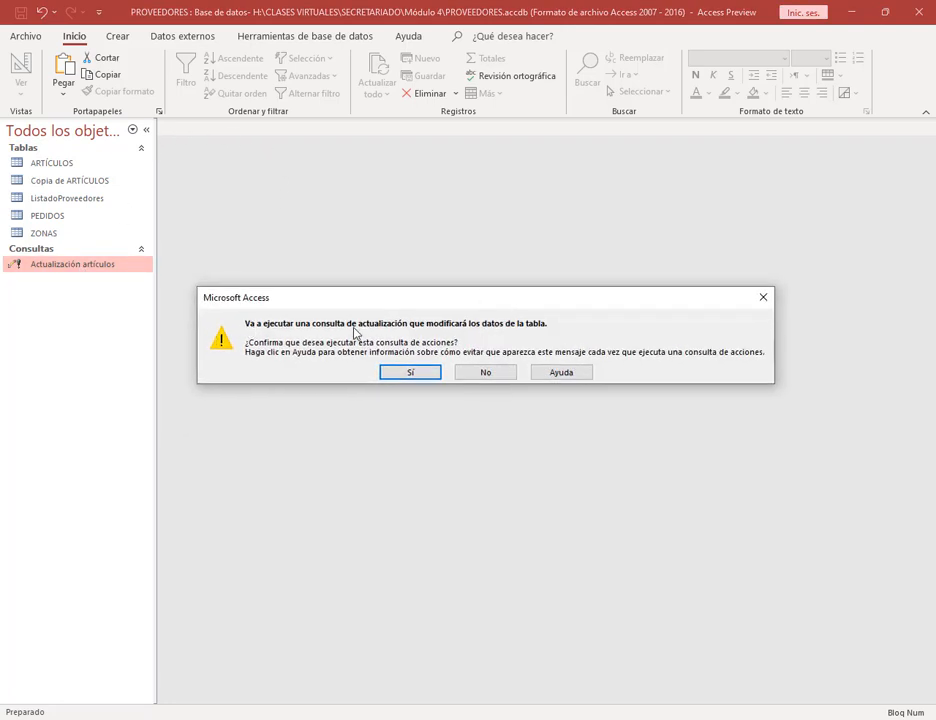
click(411, 372)
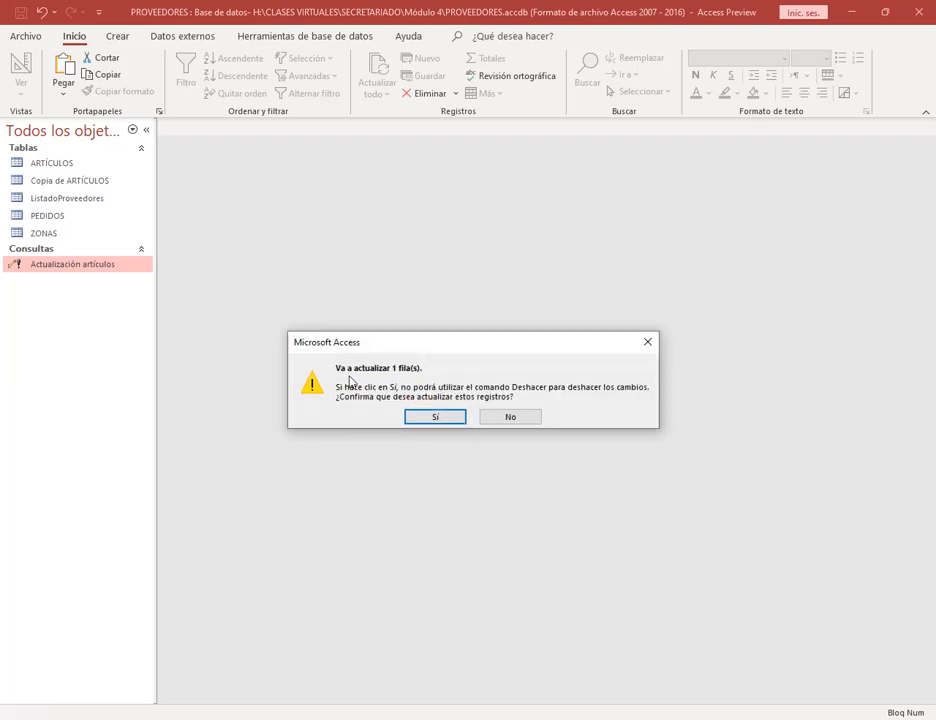
click(456, 420)
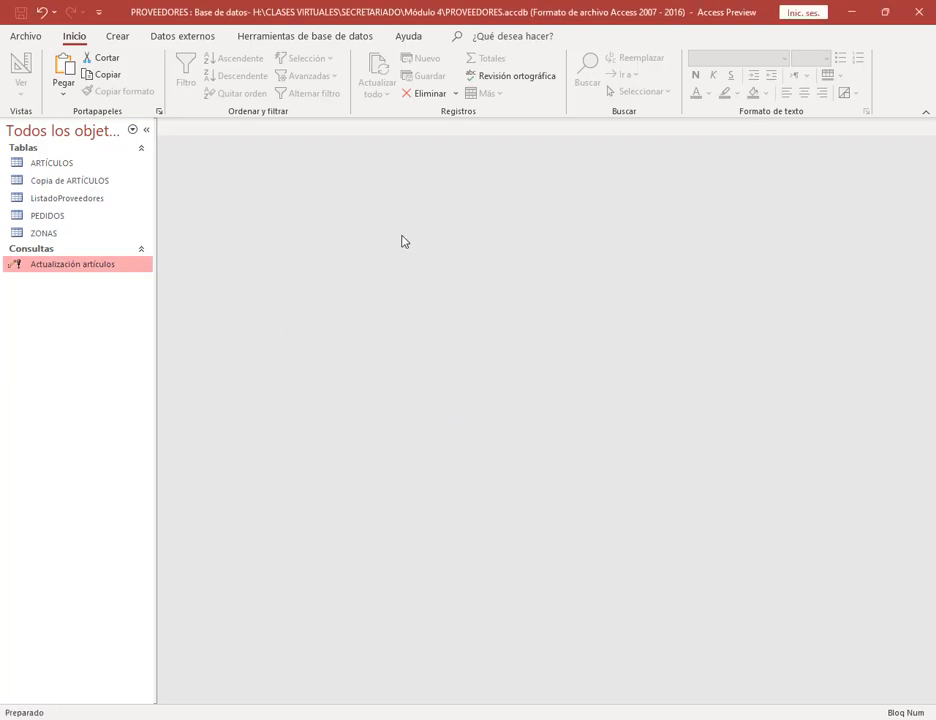
Step: Open the ARTÍCULOS table, set the PVP of Mesa to 2300, and close the table
double_click(45, 163)
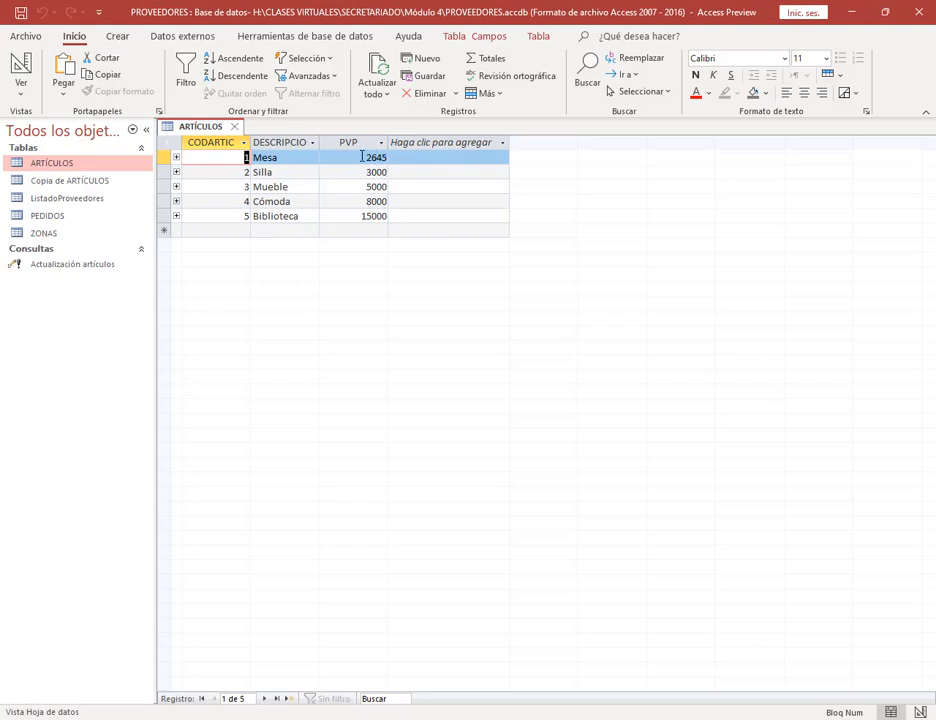
double_click(374, 157)
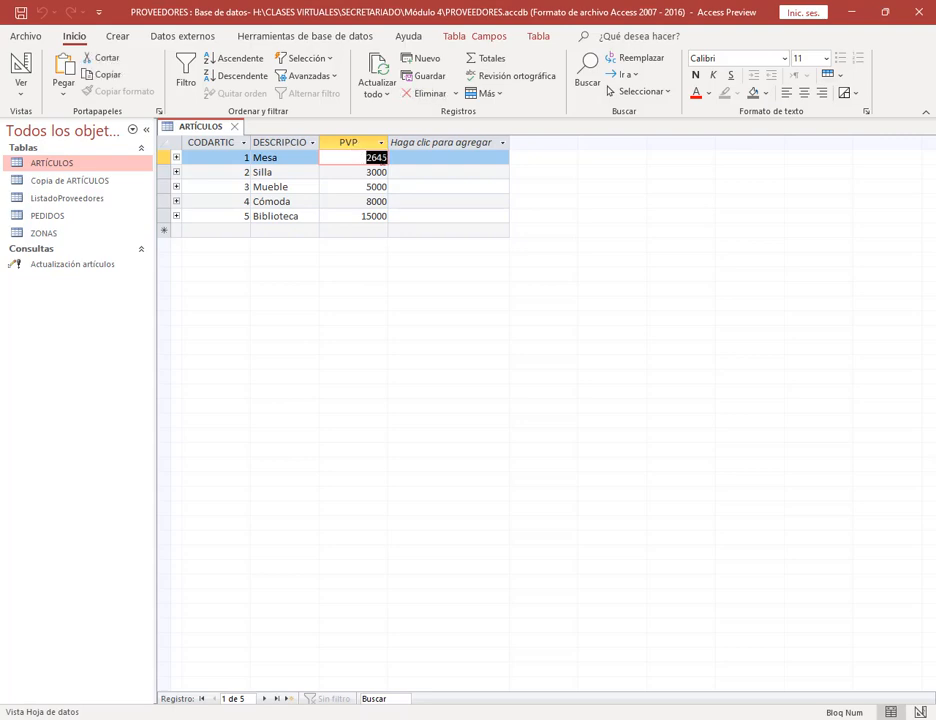
click(362, 159)
text(200)
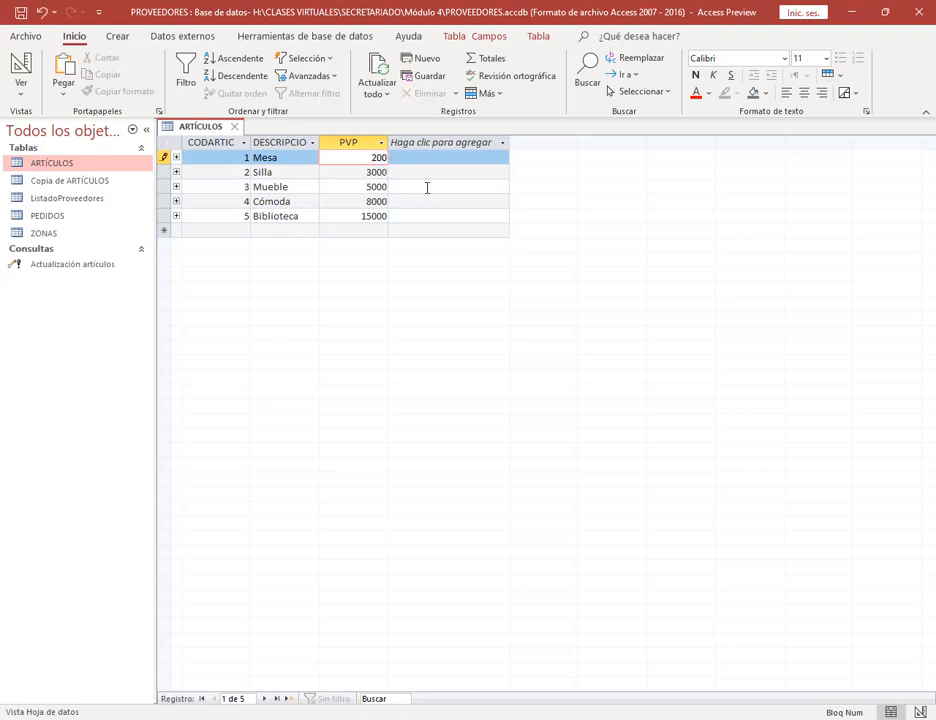
drag(377, 158, 392, 160)
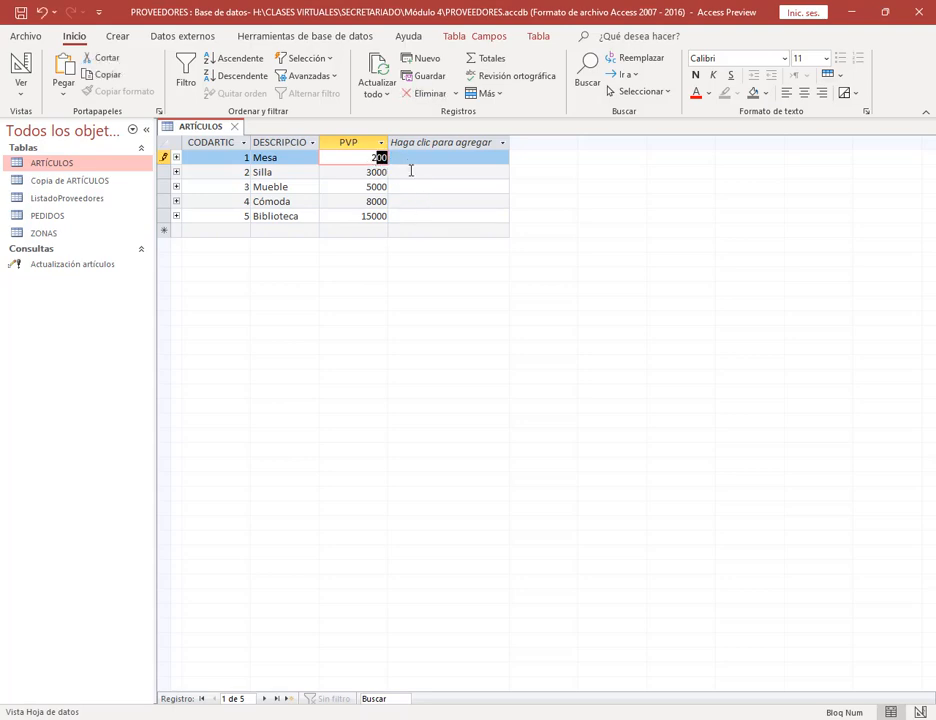
text(300)
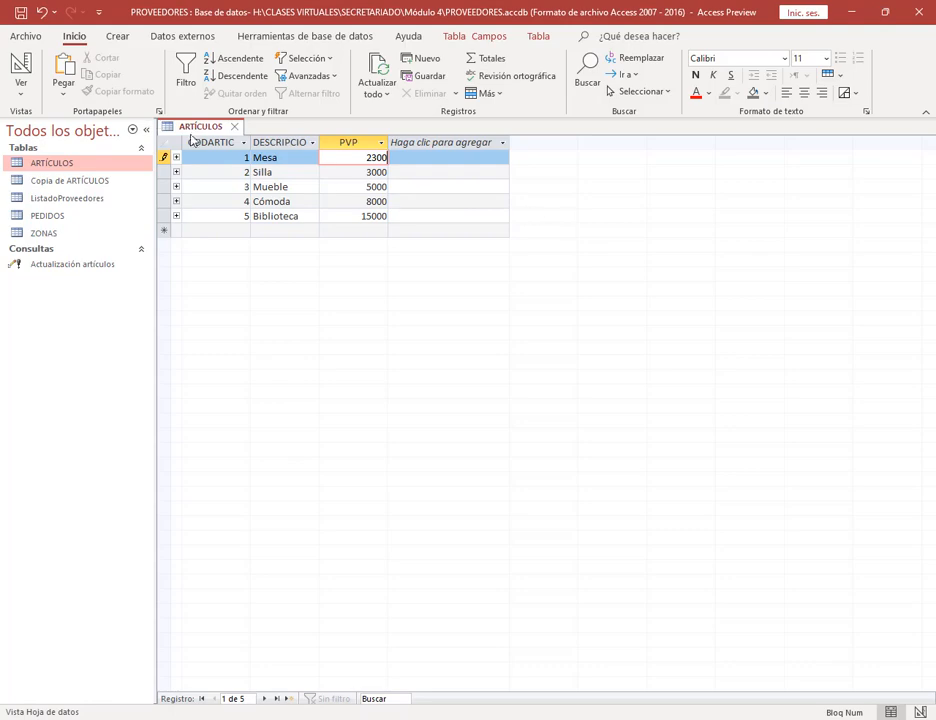
click(235, 126)
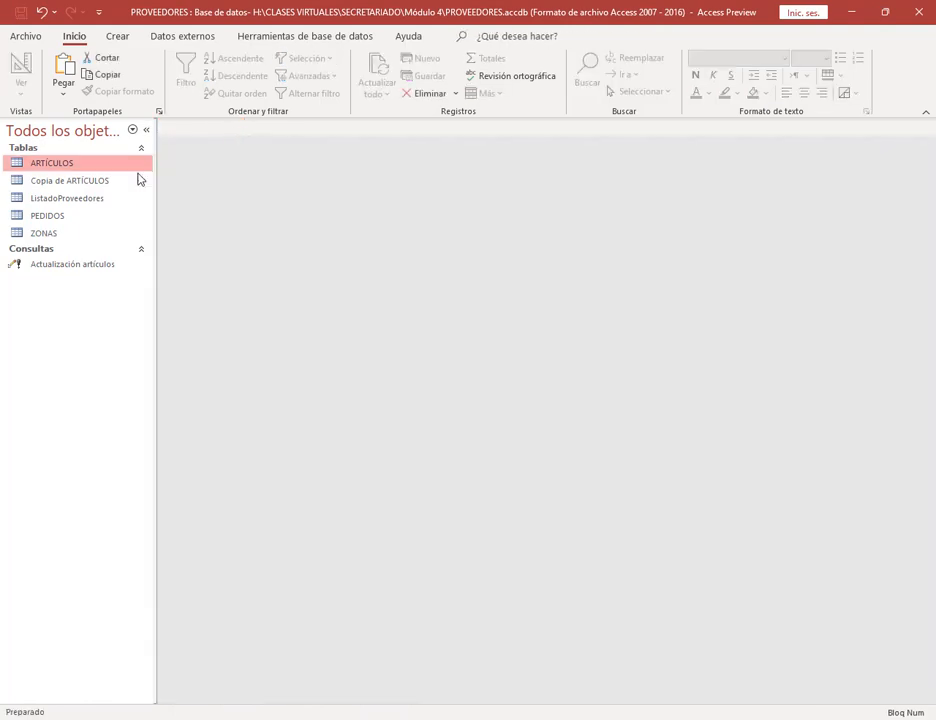
Step: Examine the design of the Actualización artículos query and its run warning, cancelling the run and closing the design
right_click(66, 266)
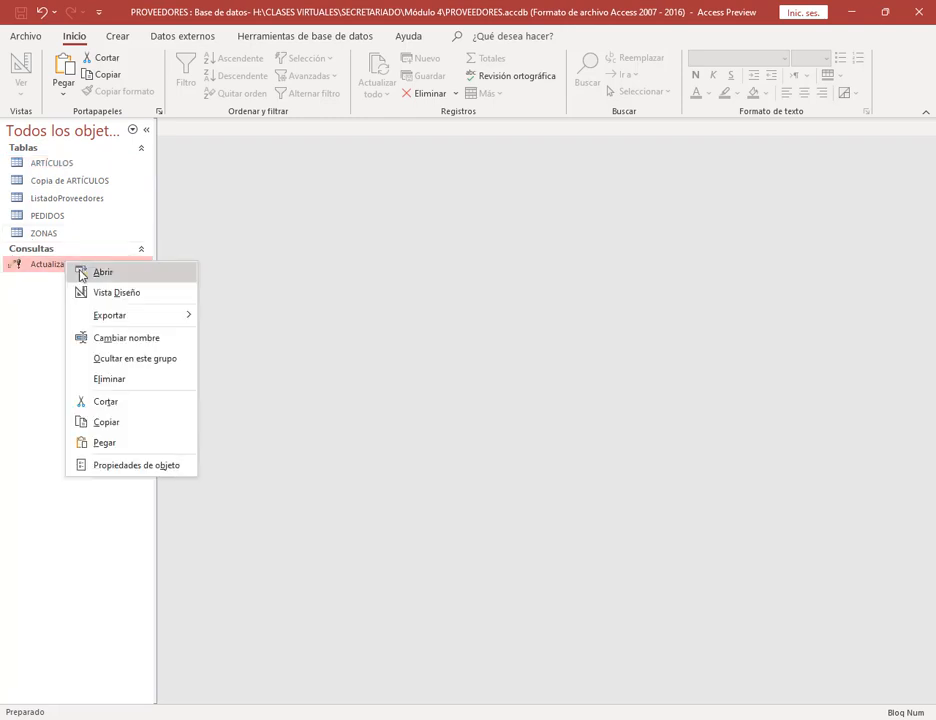
click(100, 292)
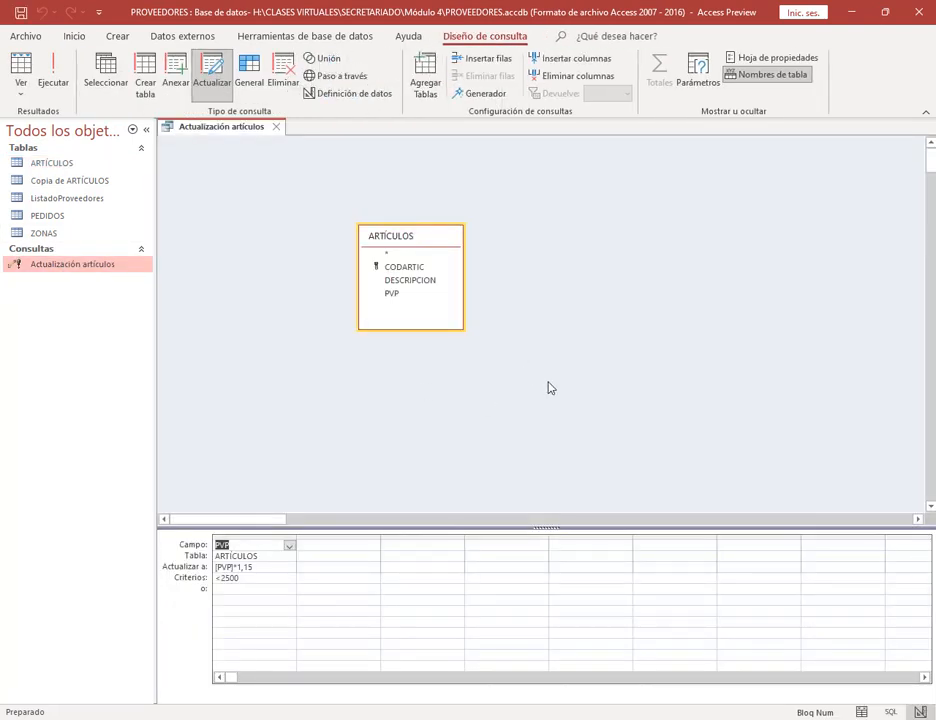
click(276, 127)
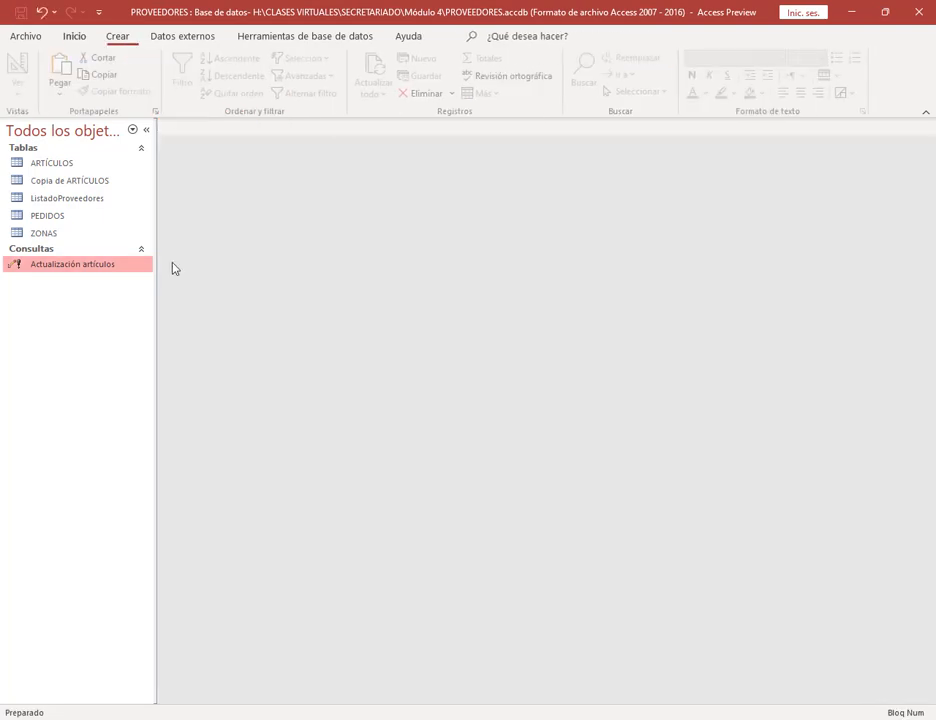
double_click(92, 266)
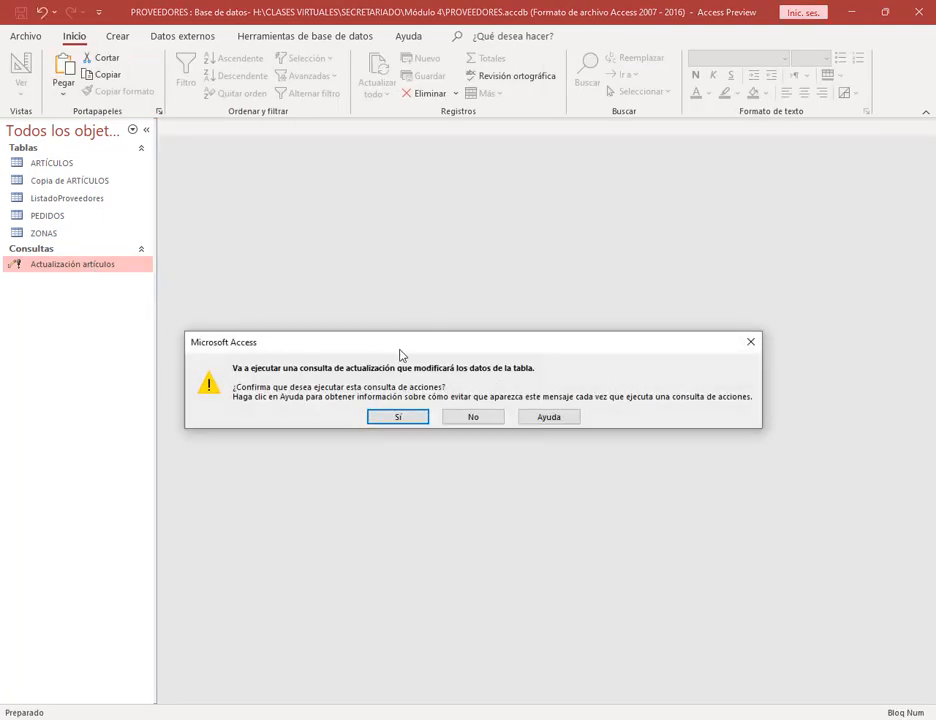
click(750, 343)
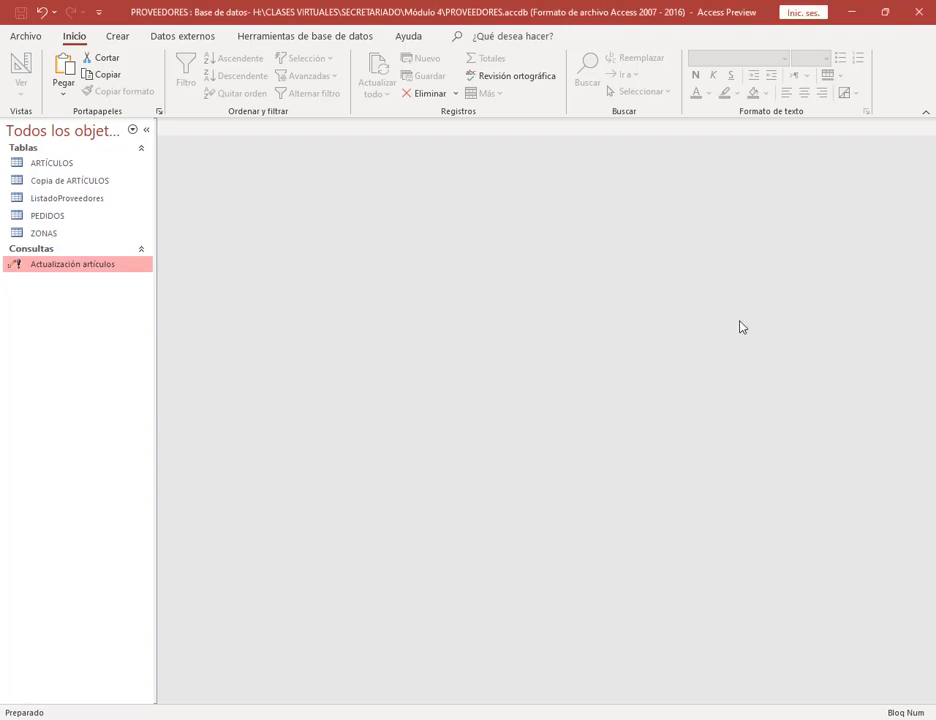
right_click(87, 270)
click(98, 297)
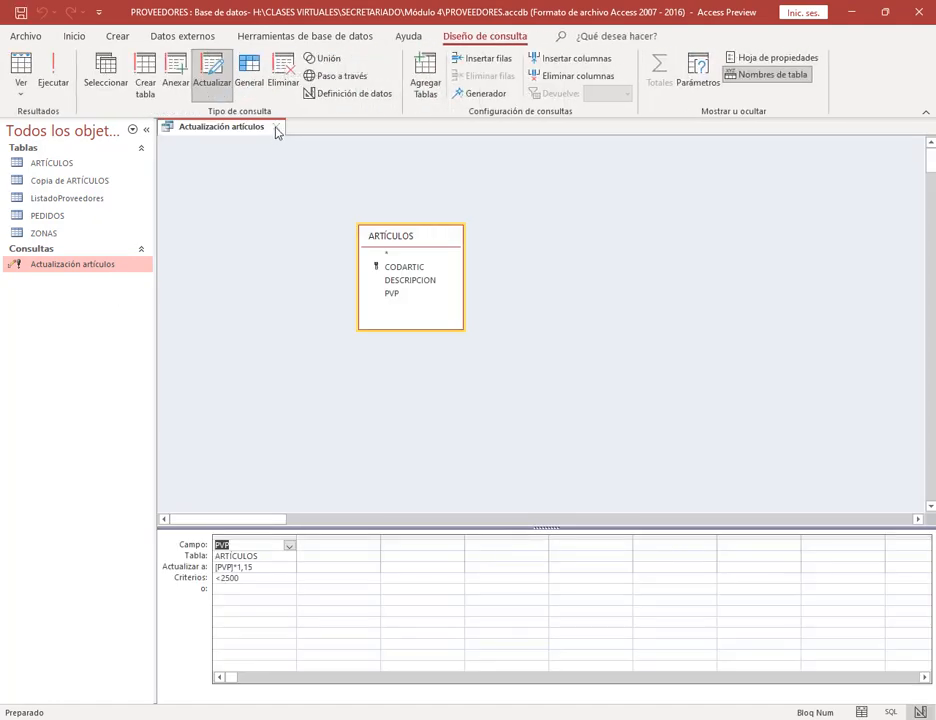
click(277, 127)
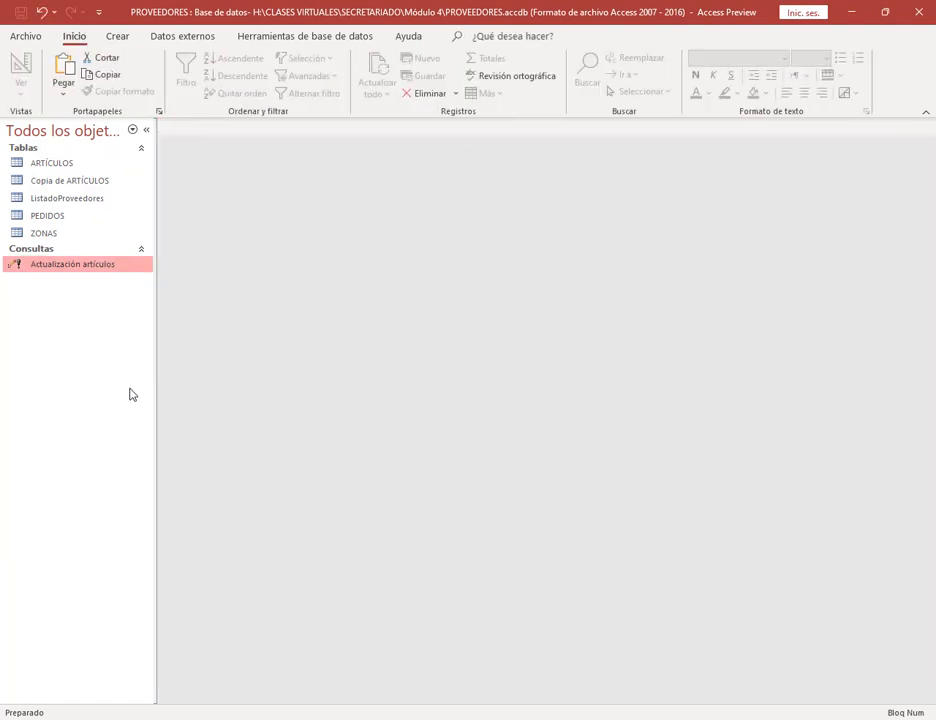
Step: Switch to the manual in Edge and examine the Práctico N° 2 instructions for the table-creation query
click(176, 719)
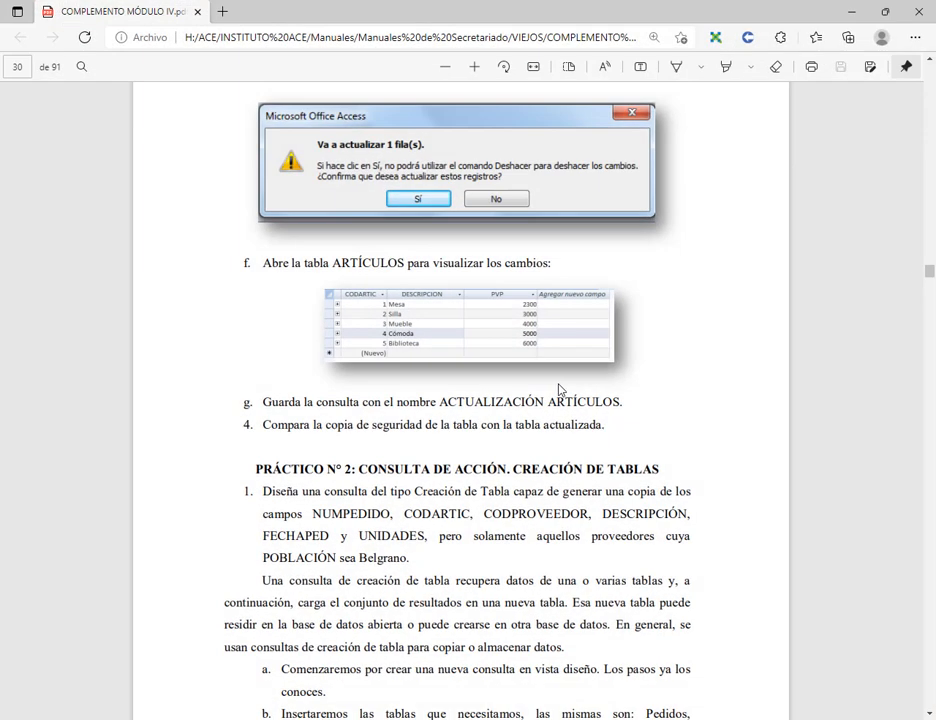
scroll(521, 212, down, 3)
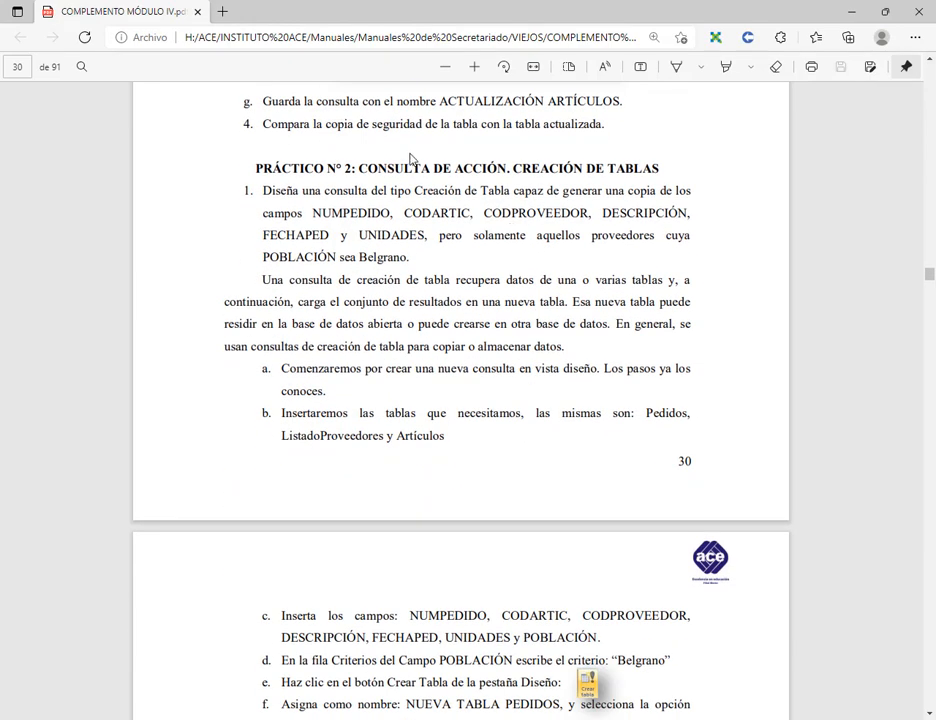
drag(369, 168, 493, 168)
right_click(494, 166)
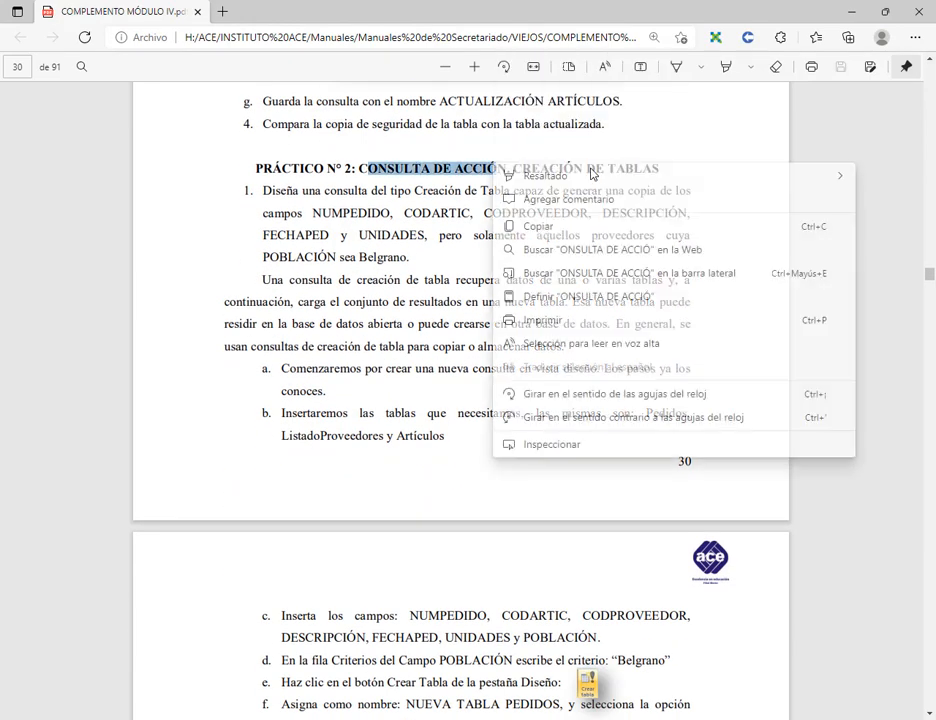
click(781, 146)
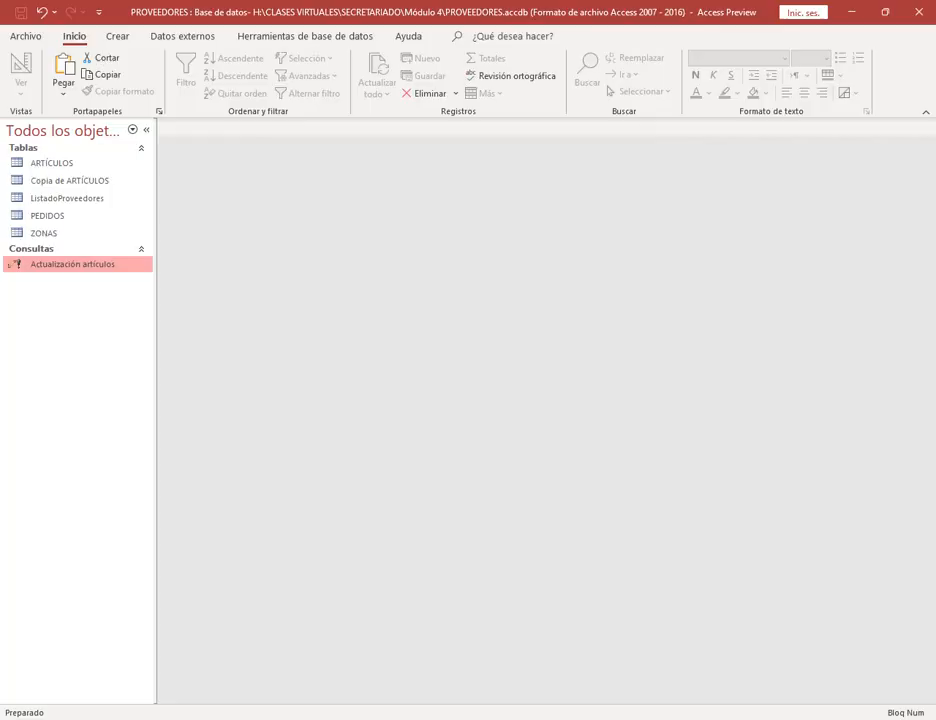
click(432, 719)
click(853, 11)
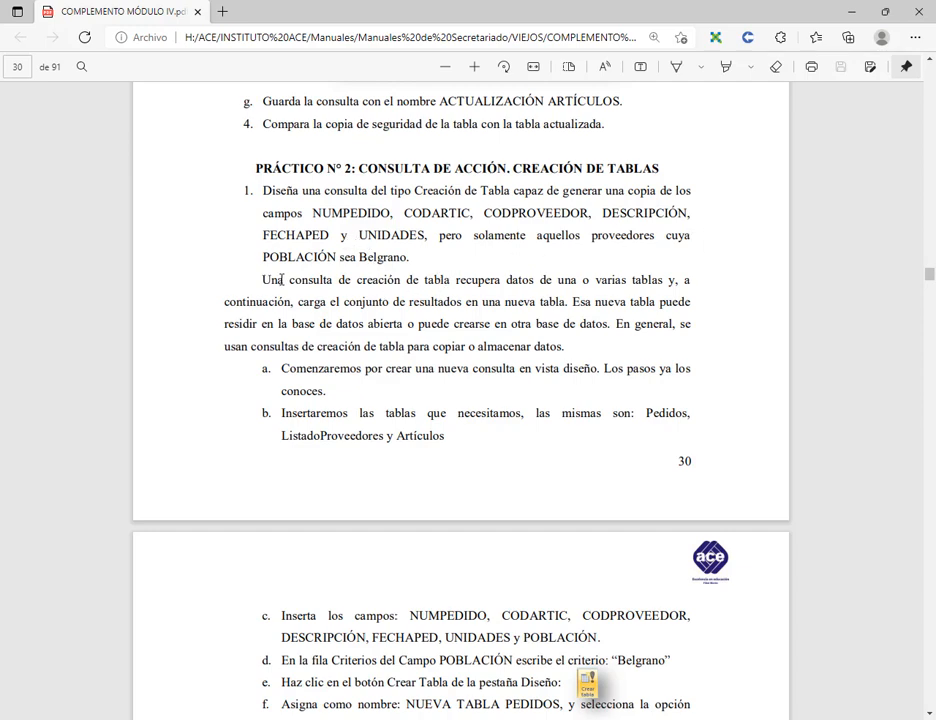
drag(281, 280, 420, 323)
click(460, 389)
scroll(447, 378, down, 4)
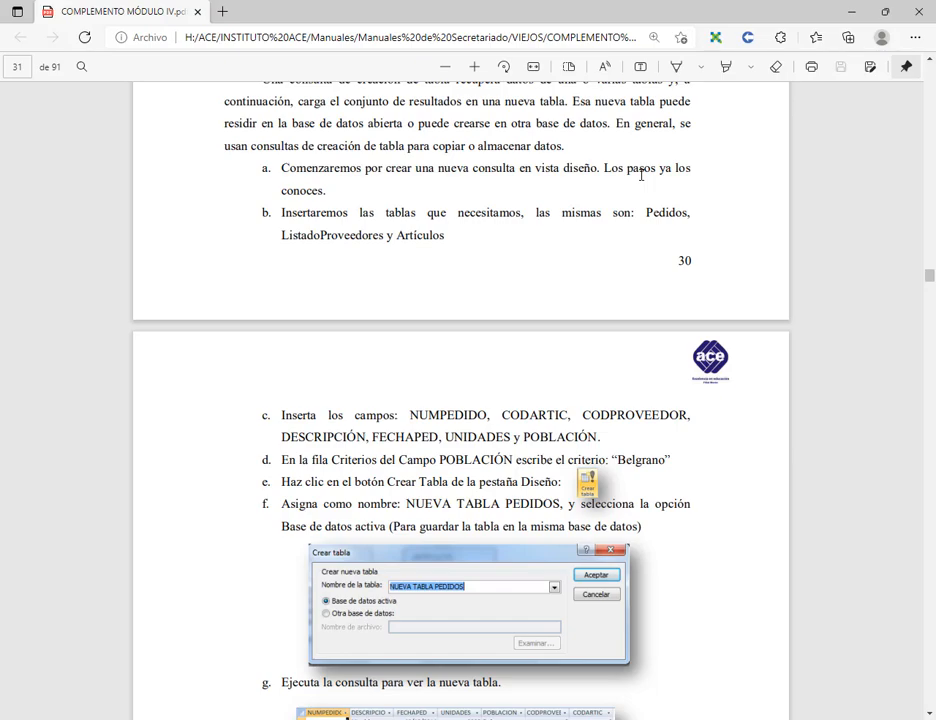
Step: Return to Access, create a new query in design view, and list the tables available to add
key(alt+Tab)
click(122, 36)
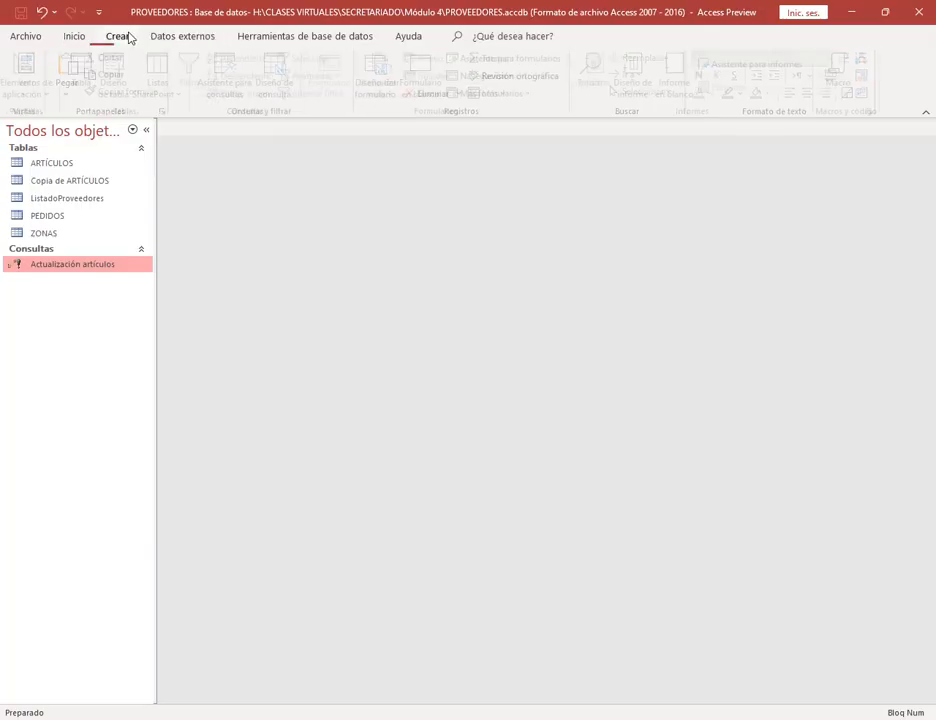
click(273, 93)
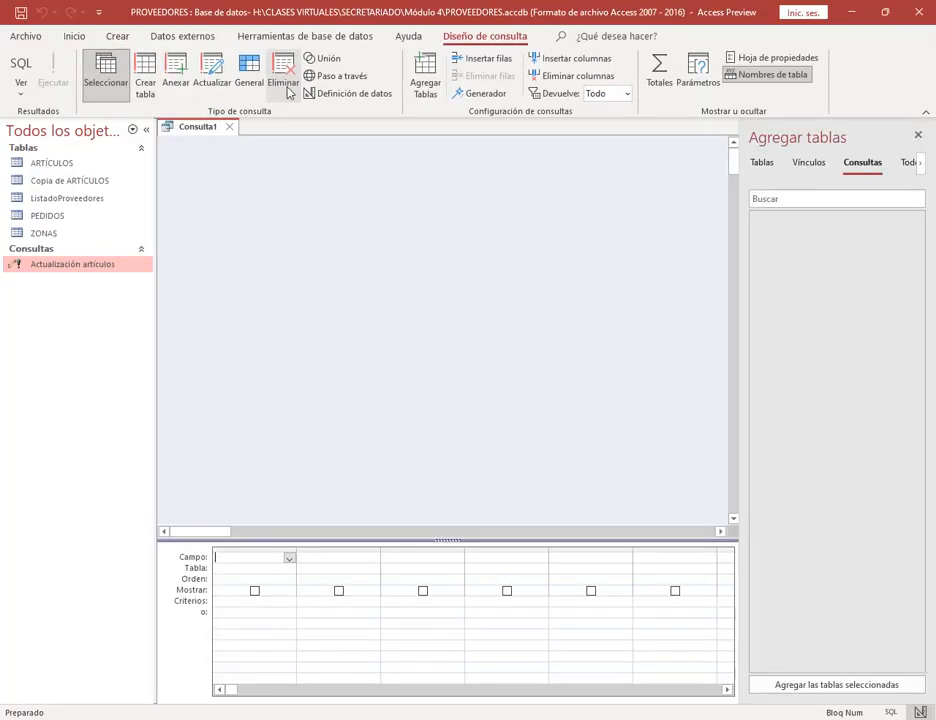
click(762, 163)
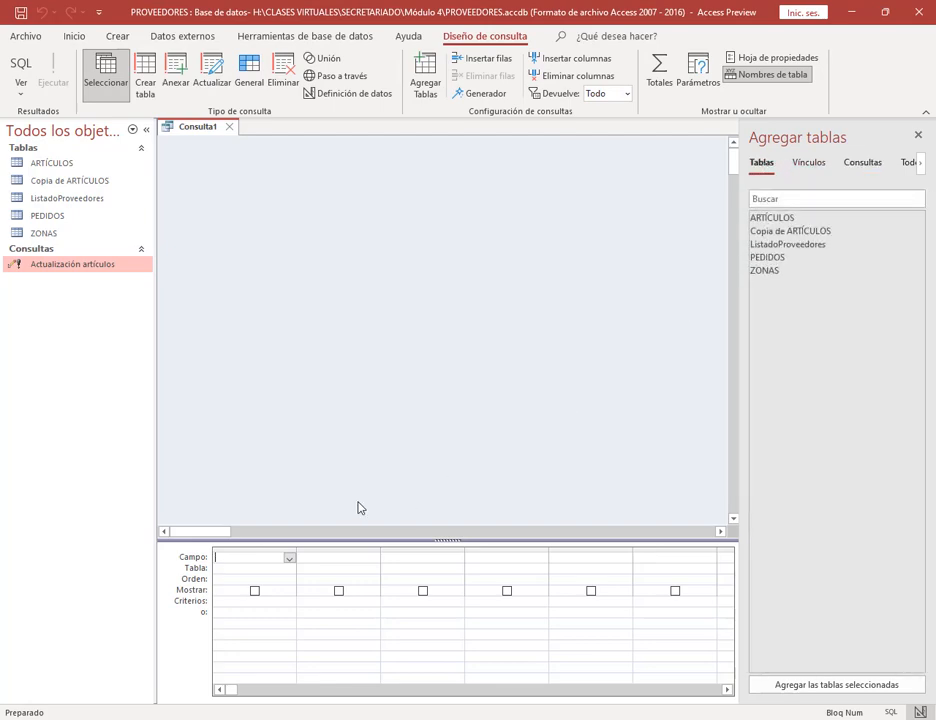
Step: Check the required tables in the manual and add PEDIDOS, ListadoProveedores and ARTÍCULOS to the new query
key(alt+Tab)
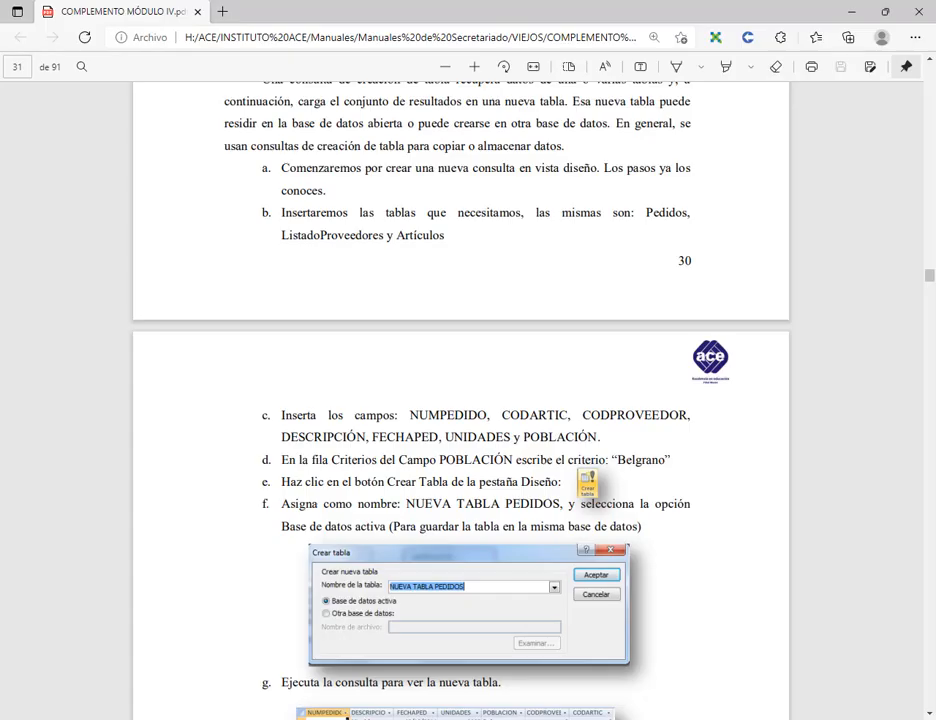
key(alt+Tab)
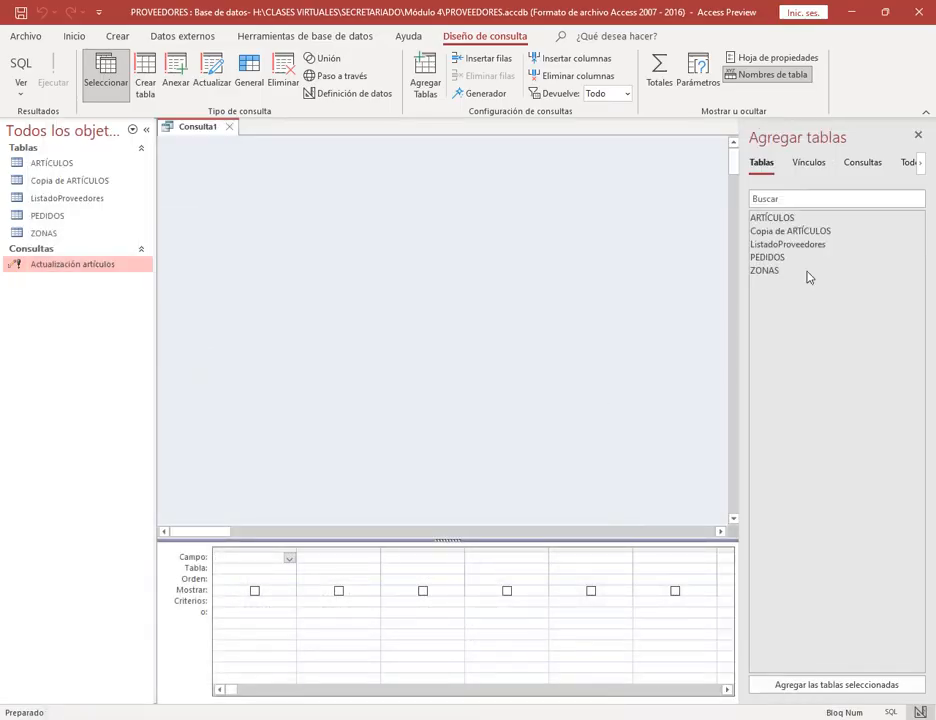
drag(800, 257, 336, 234)
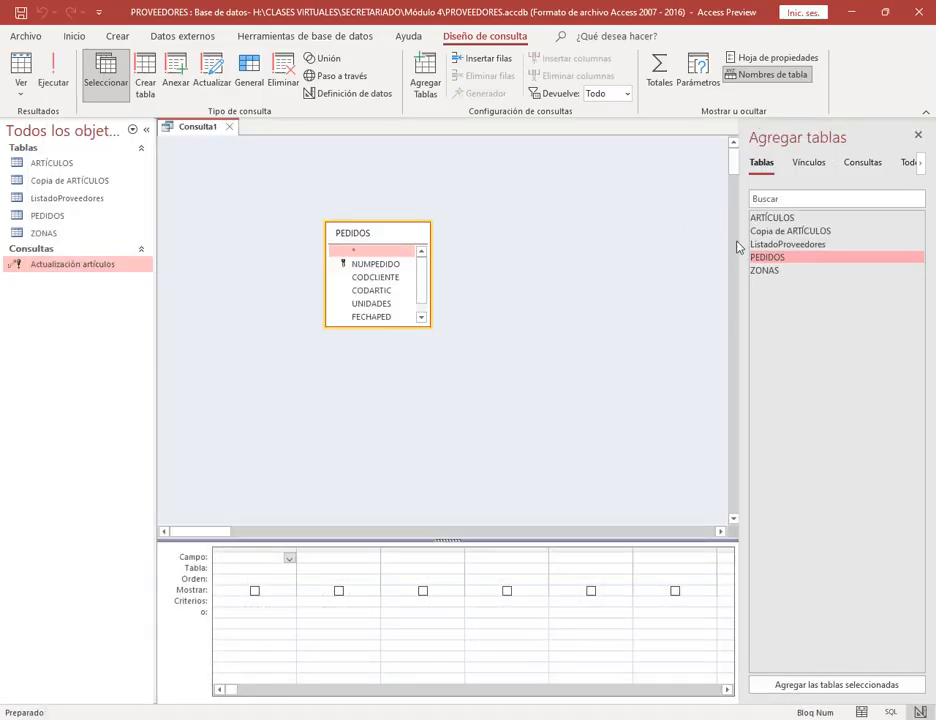
drag(788, 244, 526, 254)
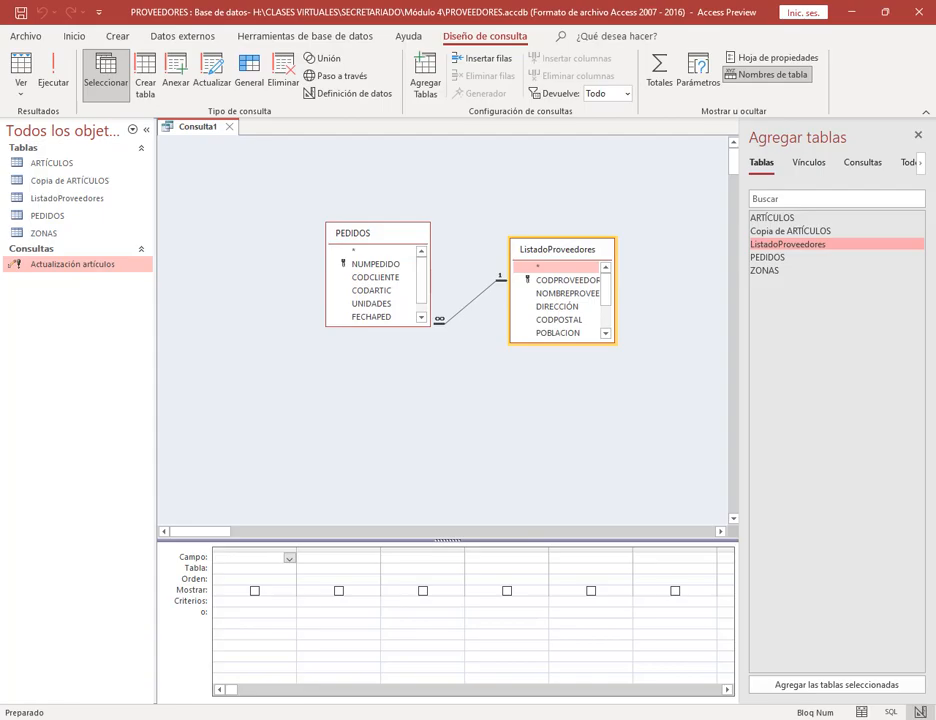
key(alt+Tab)
key(alt+Tab)
click(772, 217)
drag(772, 217, 226, 270)
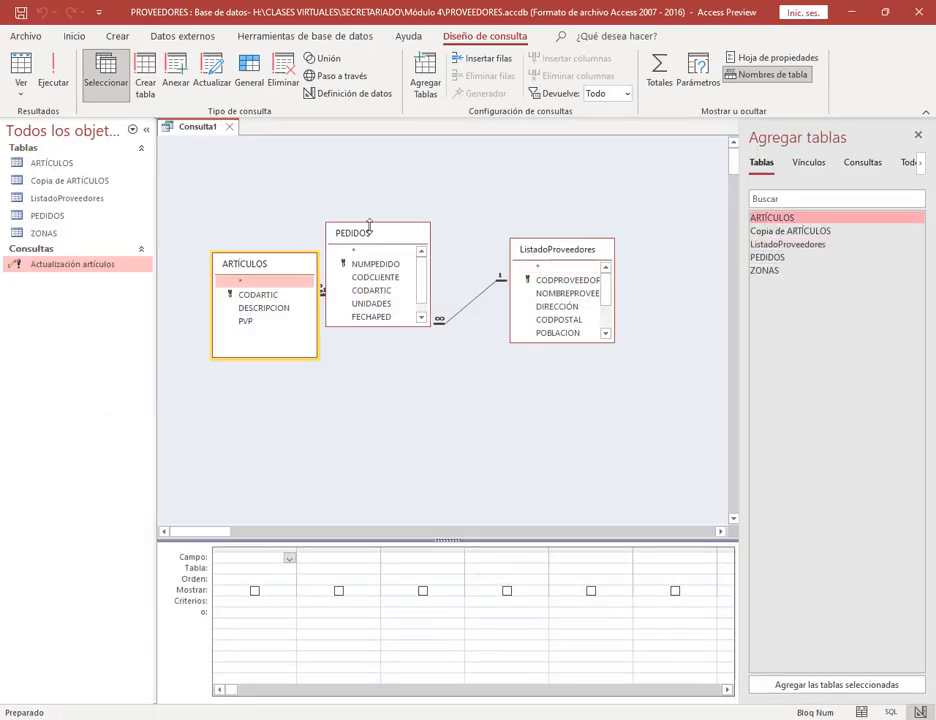
Step: Space out the three tables in the query diagram and lengthen PEDIDOS and ListadoProveedores to expose more of their fields
drag(356, 231, 388, 192)
drag(250, 262, 198, 306)
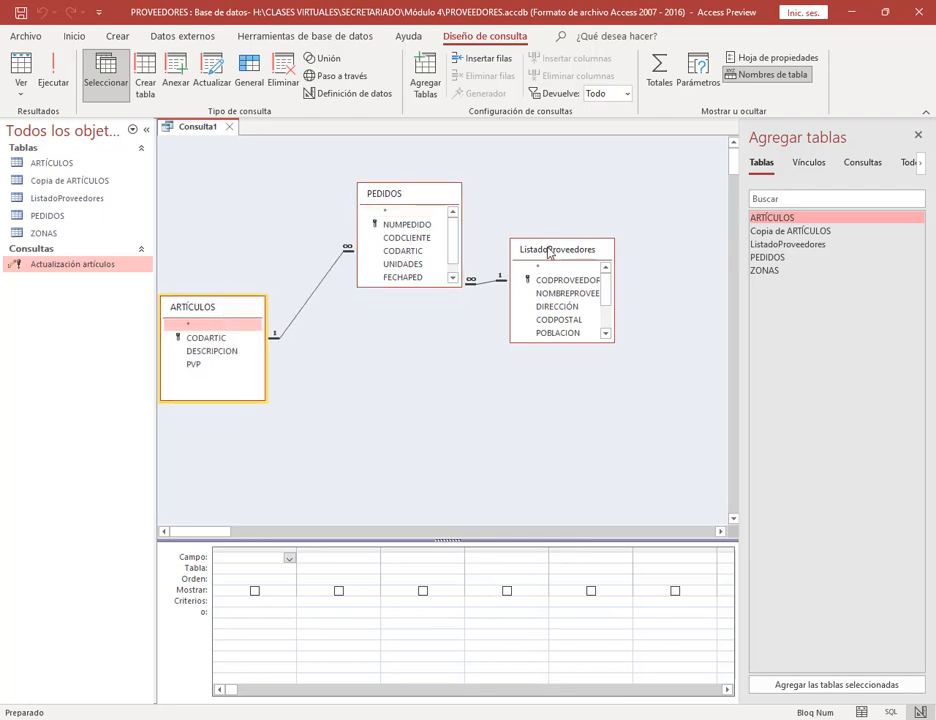
drag(556, 249, 575, 264)
drag(429, 290, 430, 347)
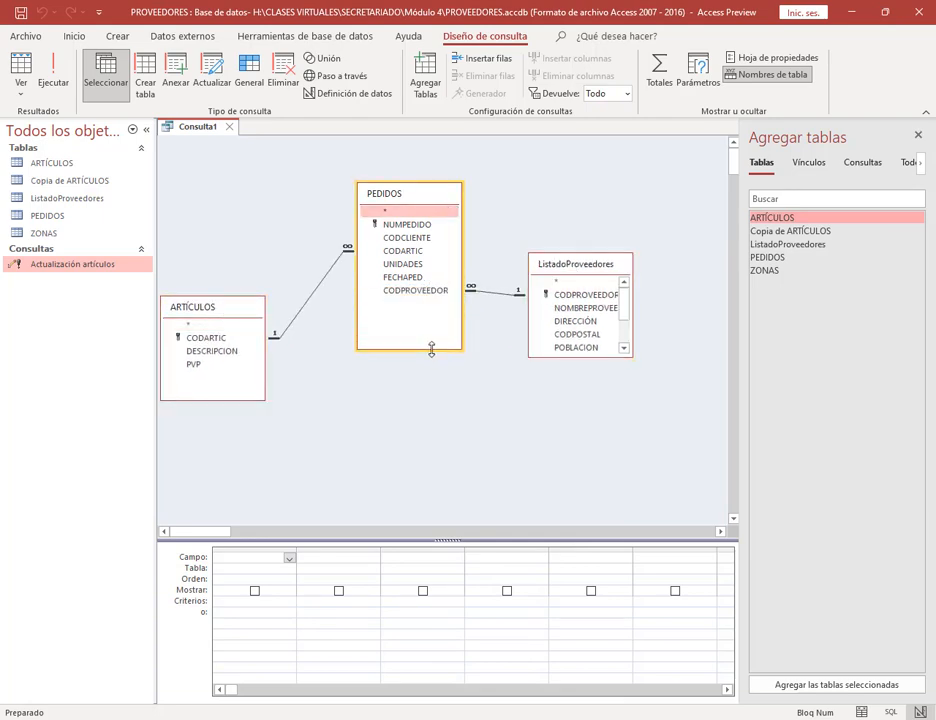
drag(575, 358, 575, 405)
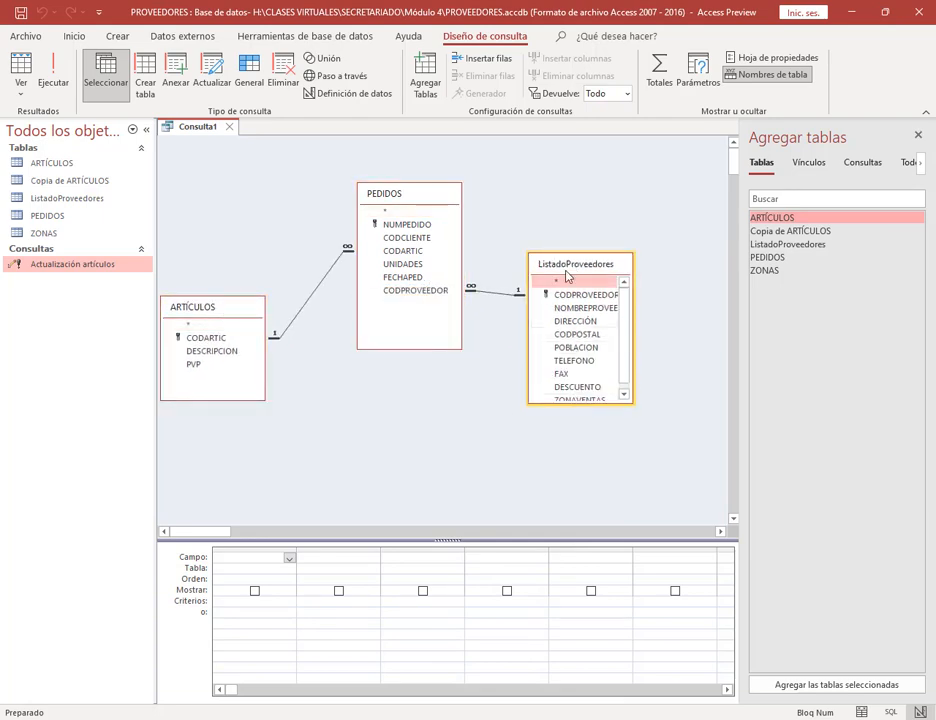
drag(566, 268, 586, 218)
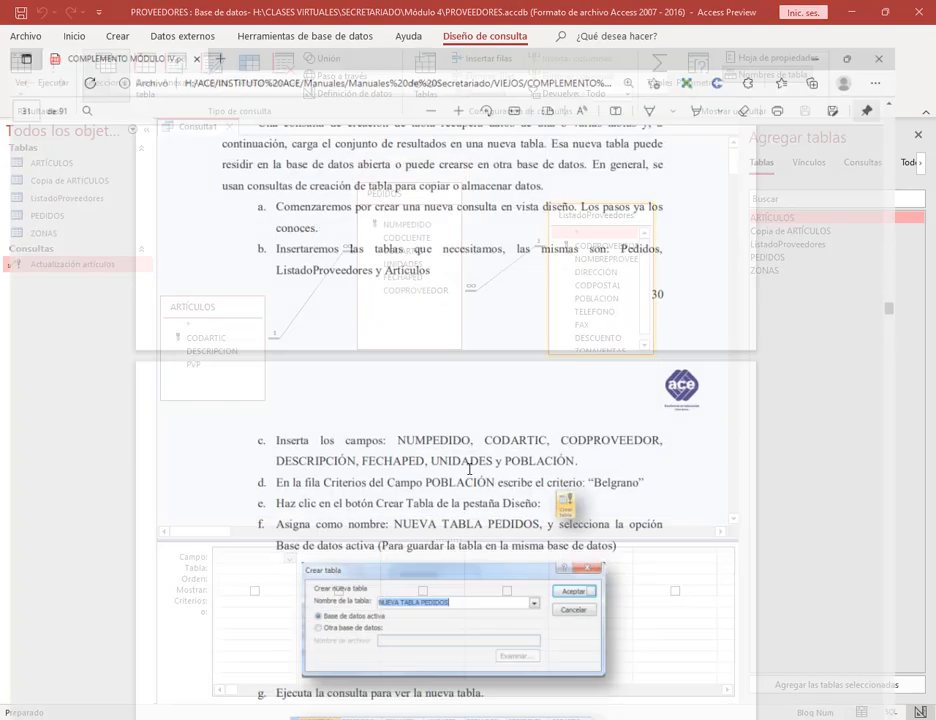
Step: Following the manual's field list, add NUMPEDIDO and CODPROVEEDOR from PEDIDOS, and CODARTIC and DESCRIPCION from ARTÍCULOS, to the Access query grid
scroll(500, 461, down, 1)
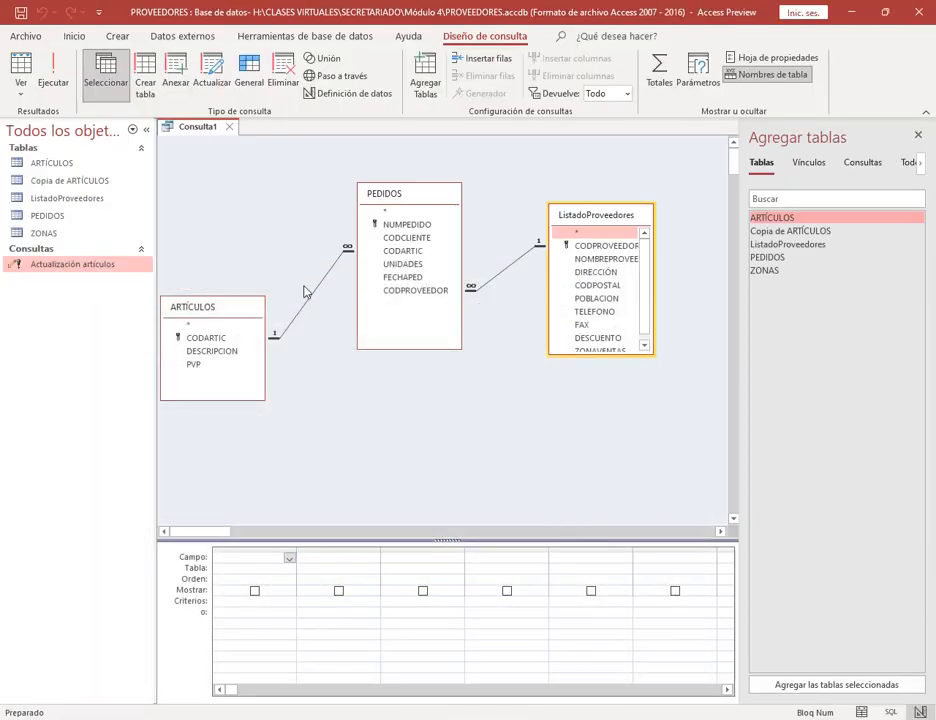
double_click(414, 226)
double_click(229, 341)
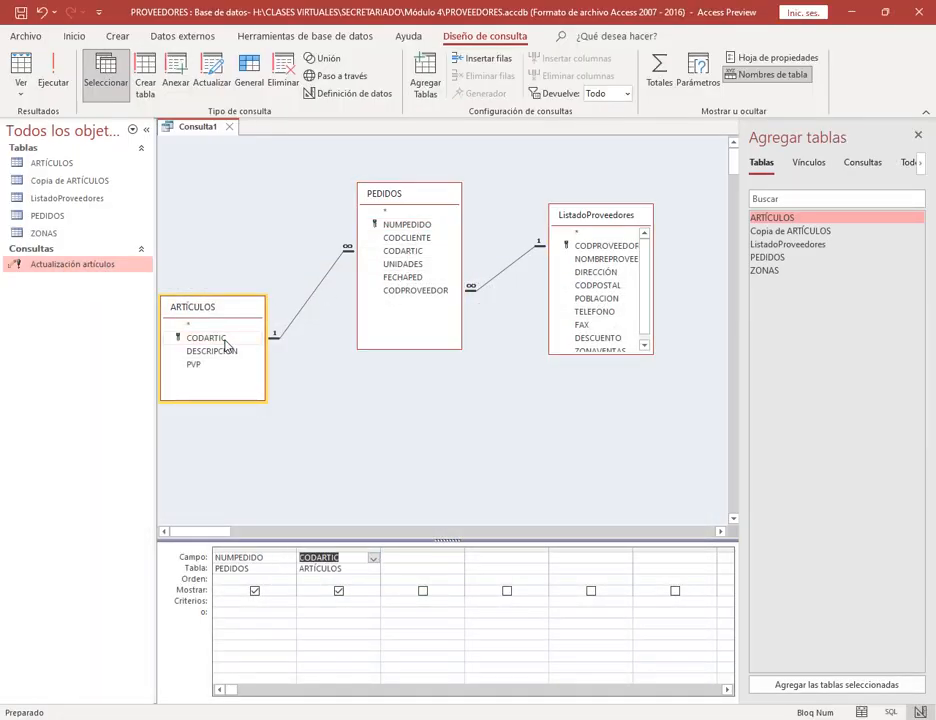
key(alt+Tab)
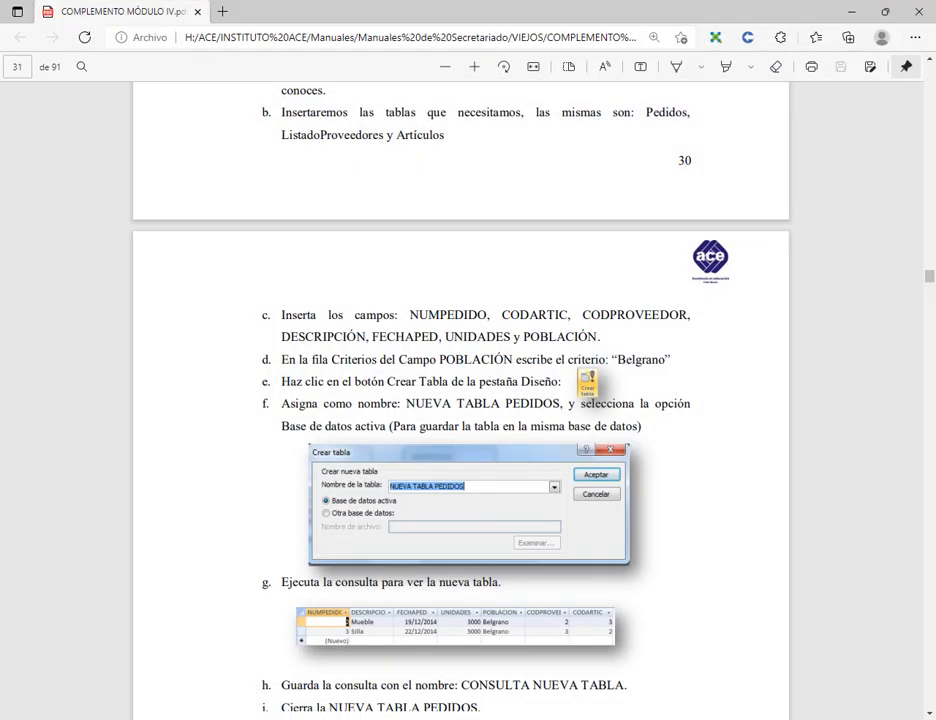
key(alt+Tab)
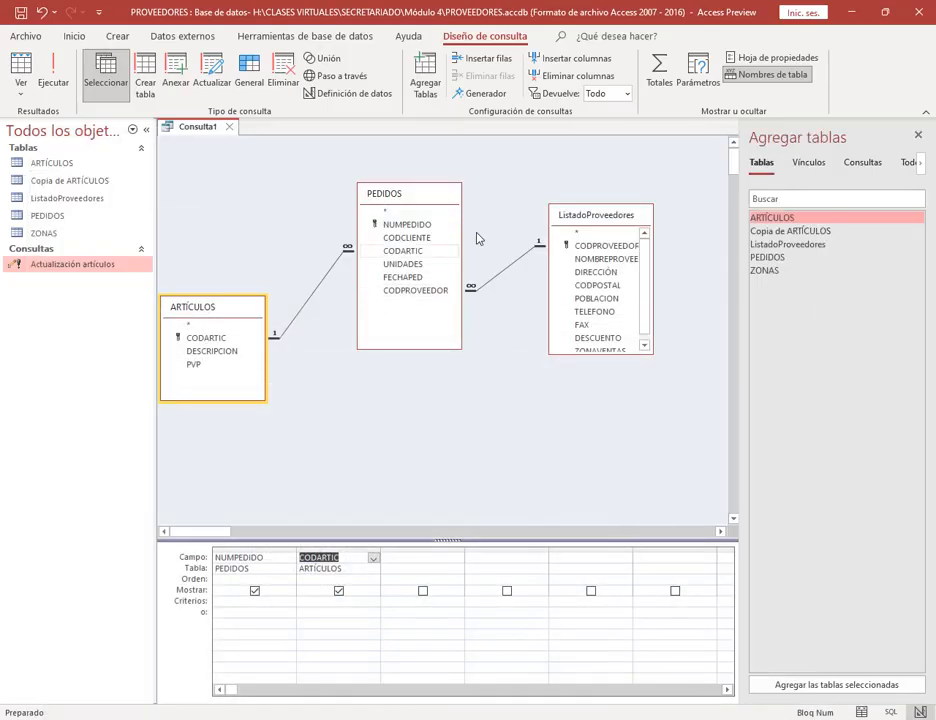
double_click(432, 291)
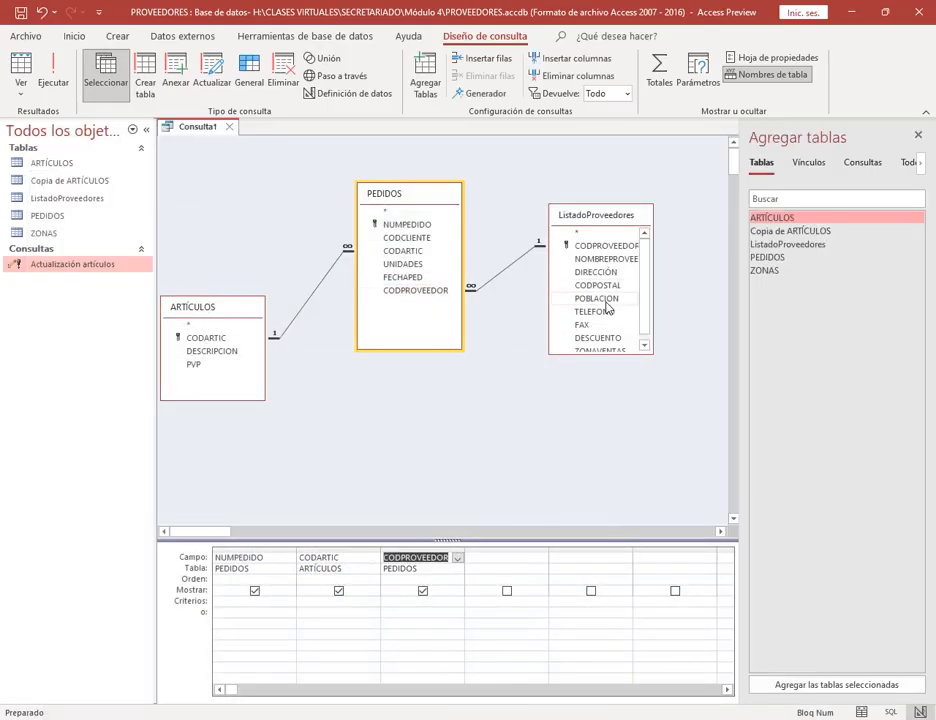
double_click(226, 352)
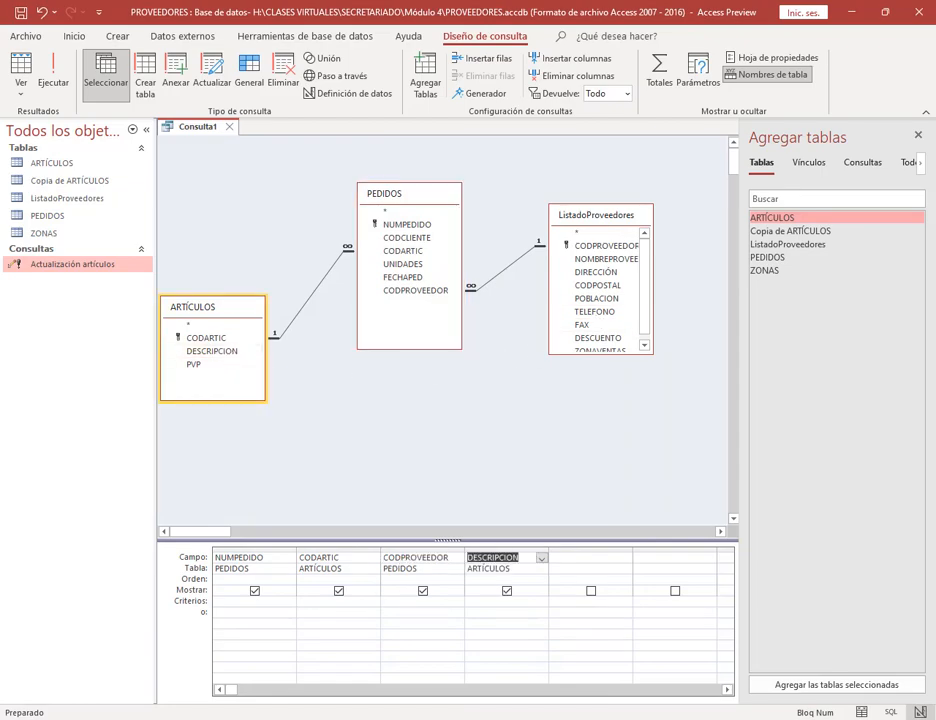
Step: Check the remaining fields in the manual, add FECHAPED and UNIDADES from PEDIDOS and POBLACION from ListadoProveedores, and dismiss the table list
key(alt+Tab)
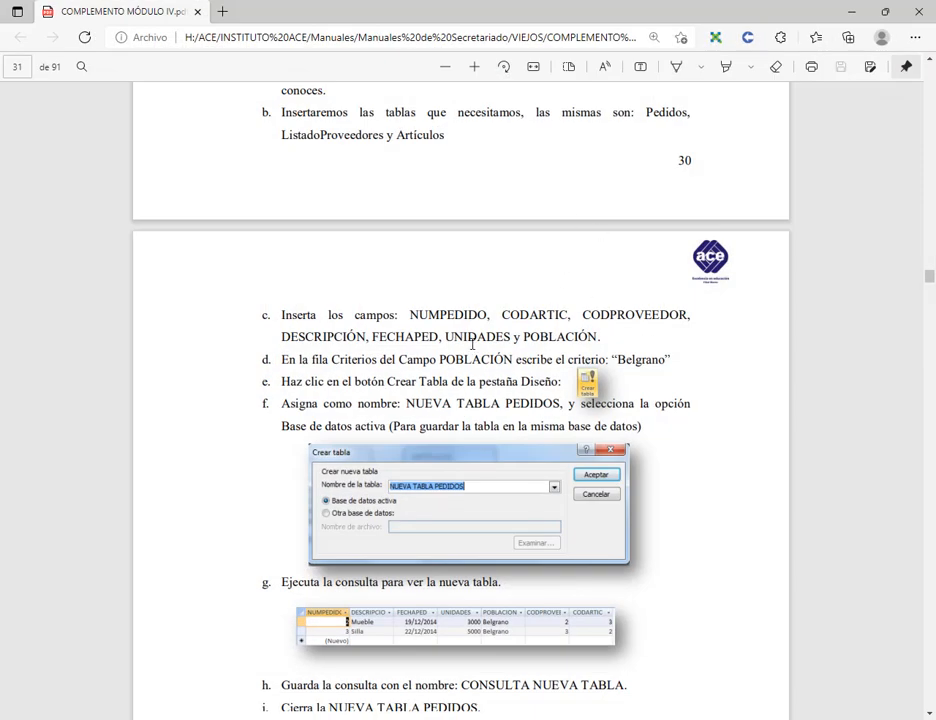
key(alt+Tab)
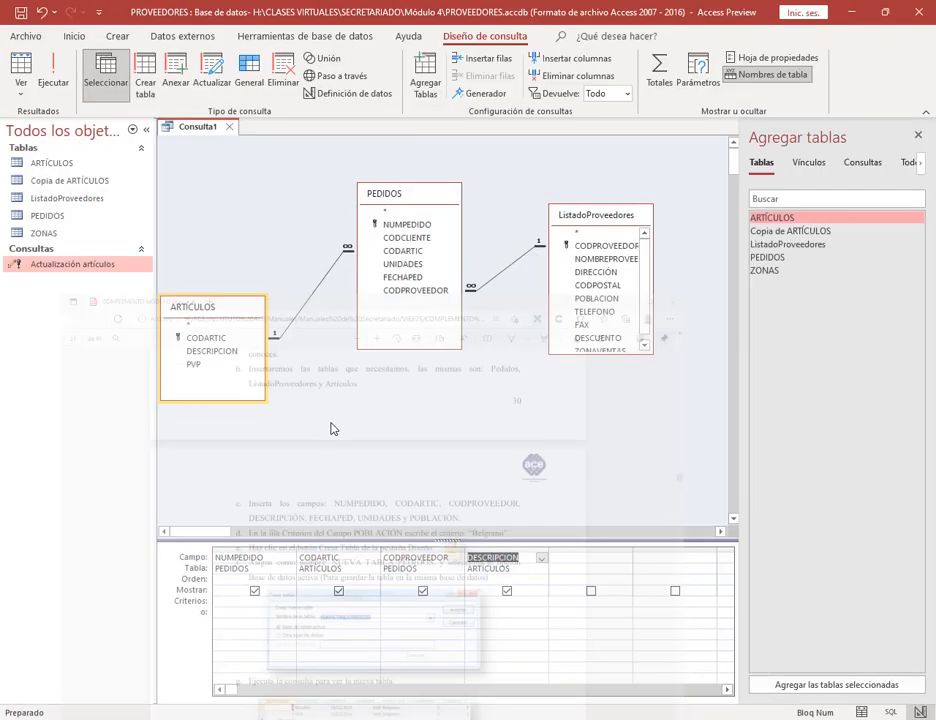
click(396, 279)
double_click(396, 279)
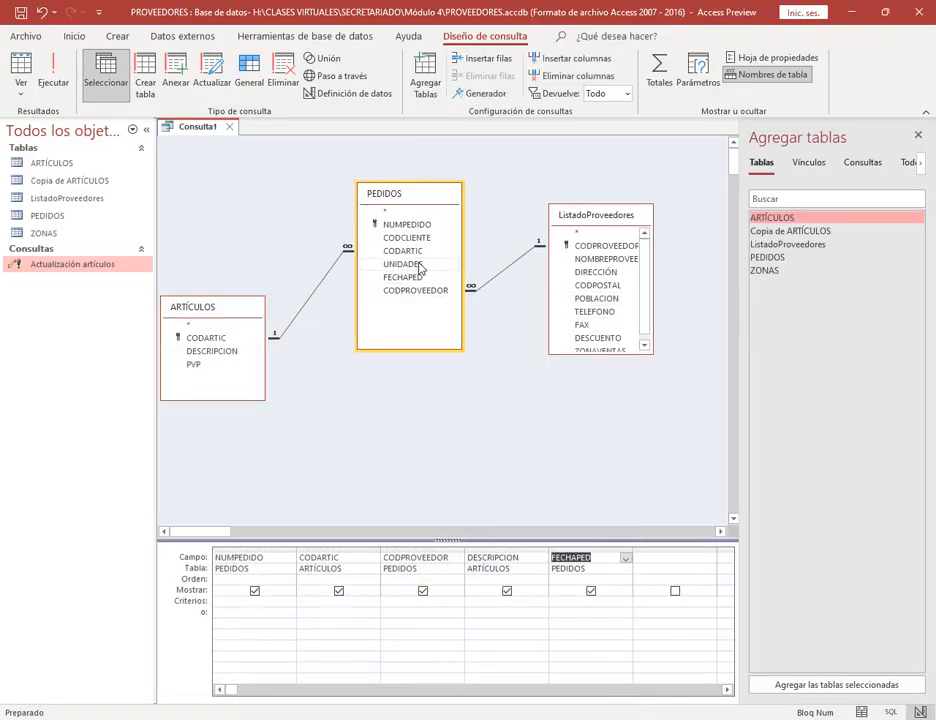
double_click(403, 264)
drag(617, 352, 617, 386)
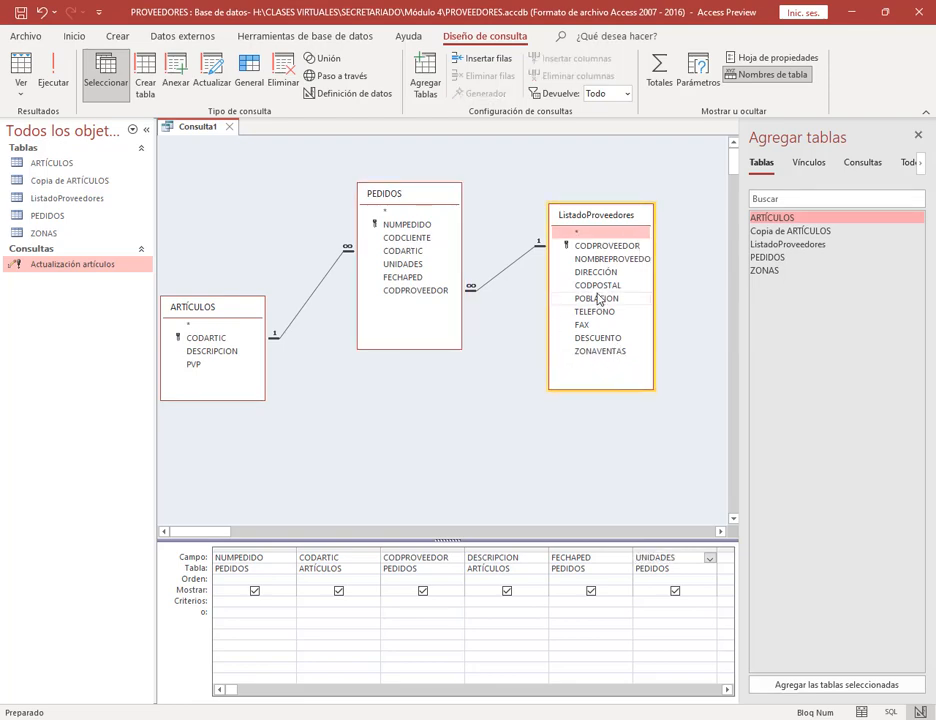
double_click(600, 298)
click(919, 140)
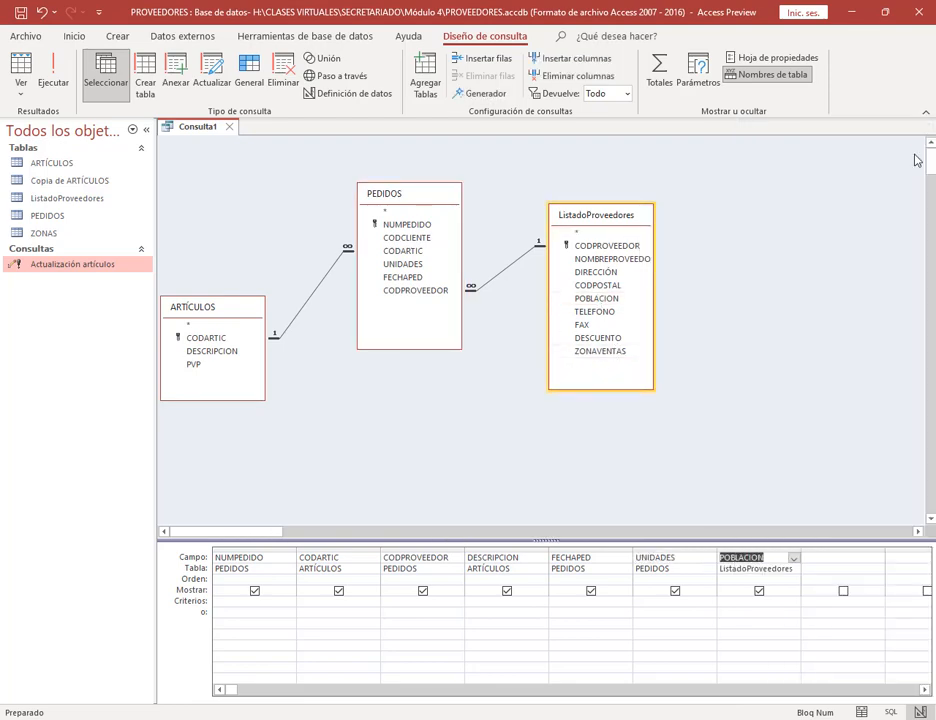
click(783, 427)
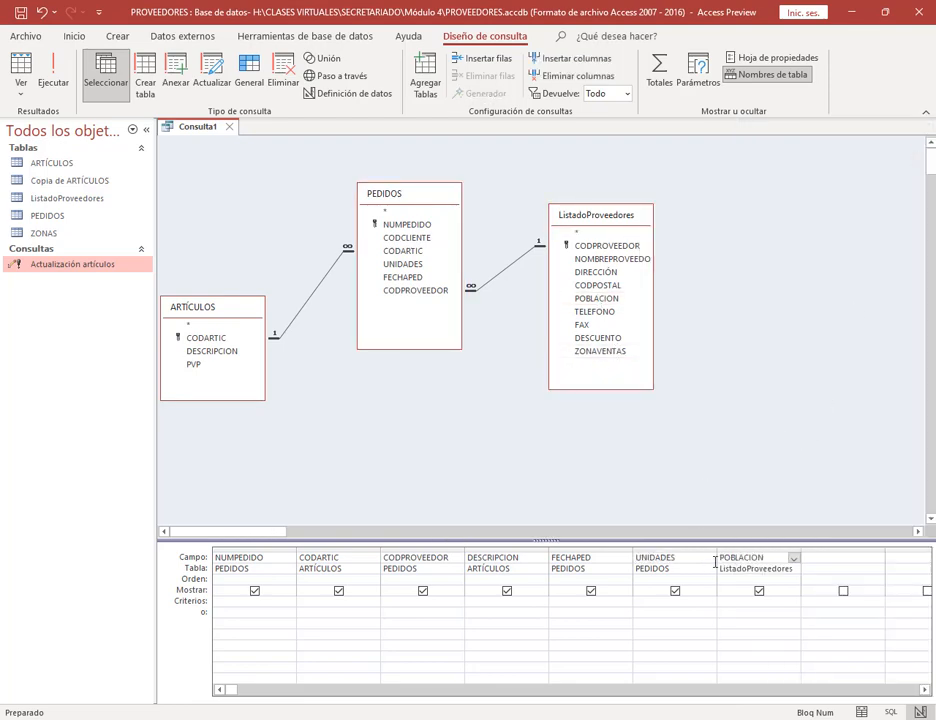
Step: Check the criterion in the manual, restrict the query's POBLACION field to "Belgrano", and preview the records before returning to the design
click(370, 719)
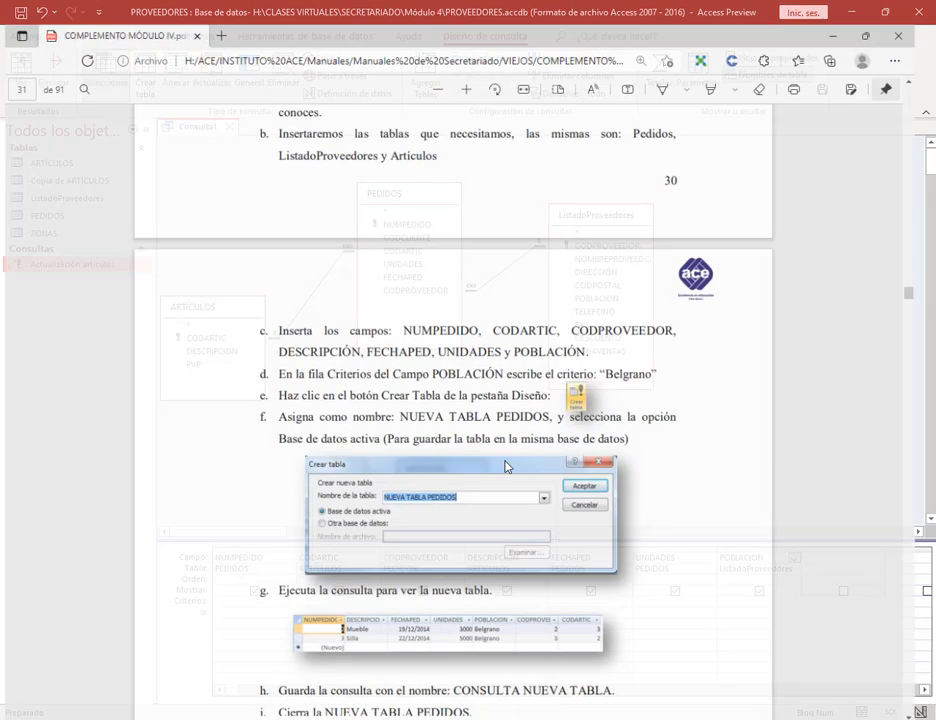
drag(297, 359, 442, 360)
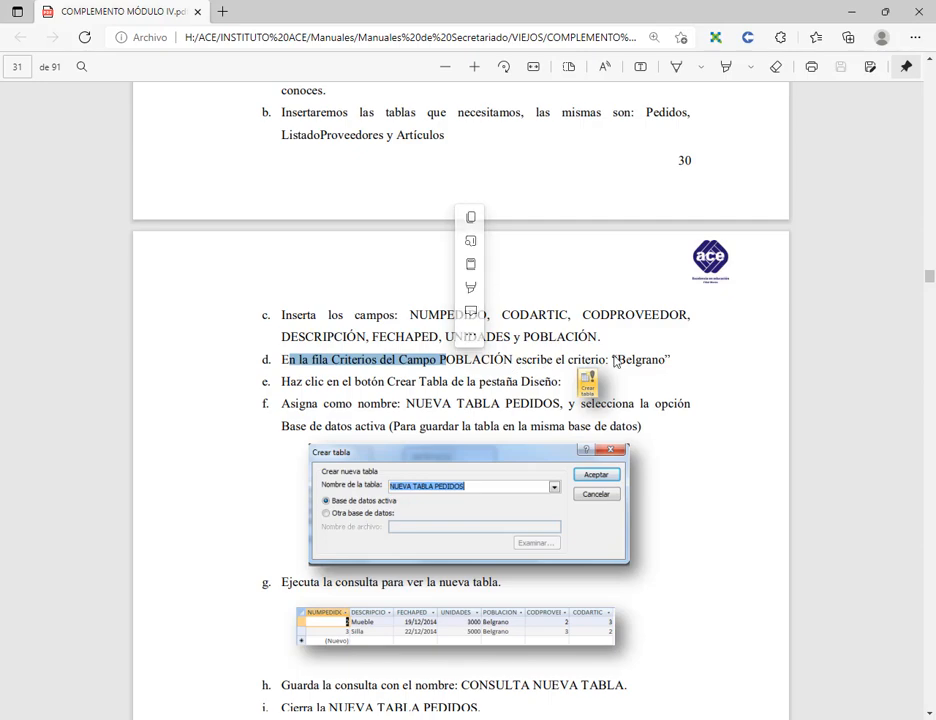
click(705, 303)
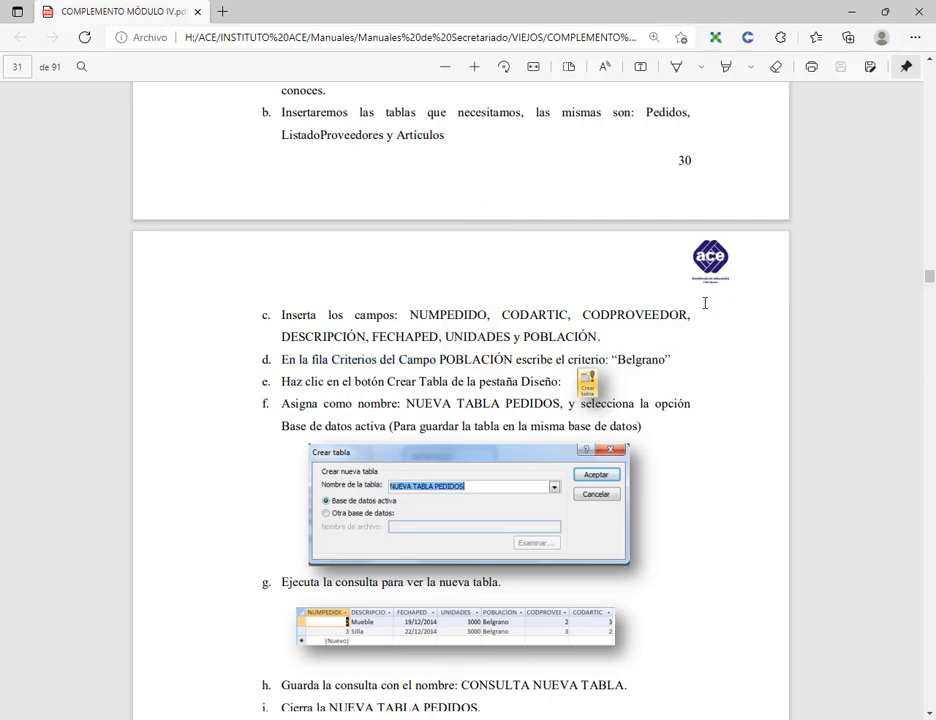
click(852, 12)
click(738, 601)
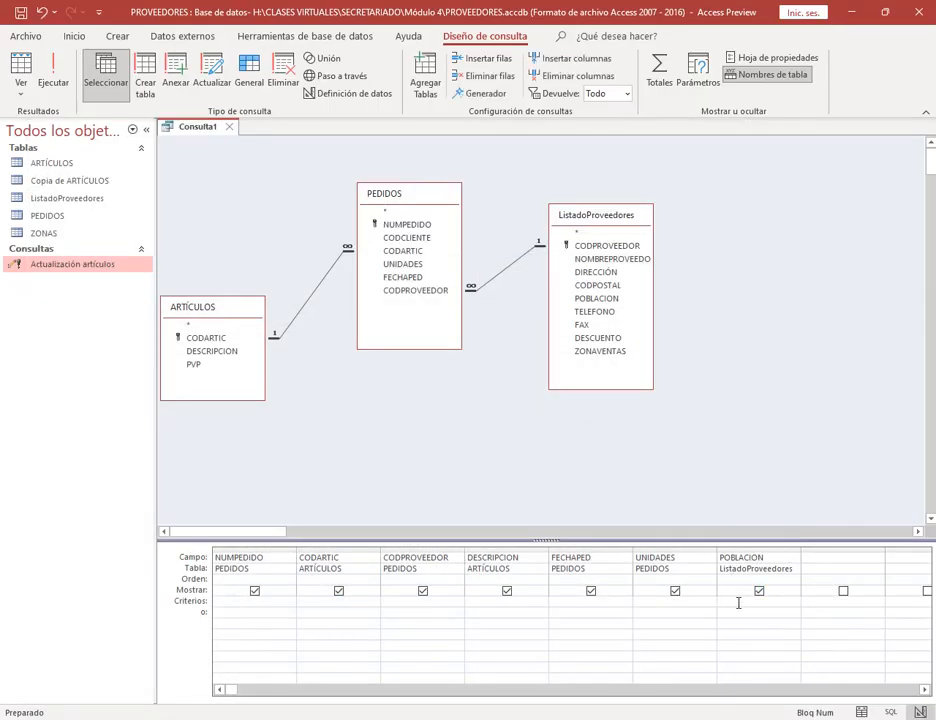
text(Belgi)
text(ano)
key(Down)
click(52, 80)
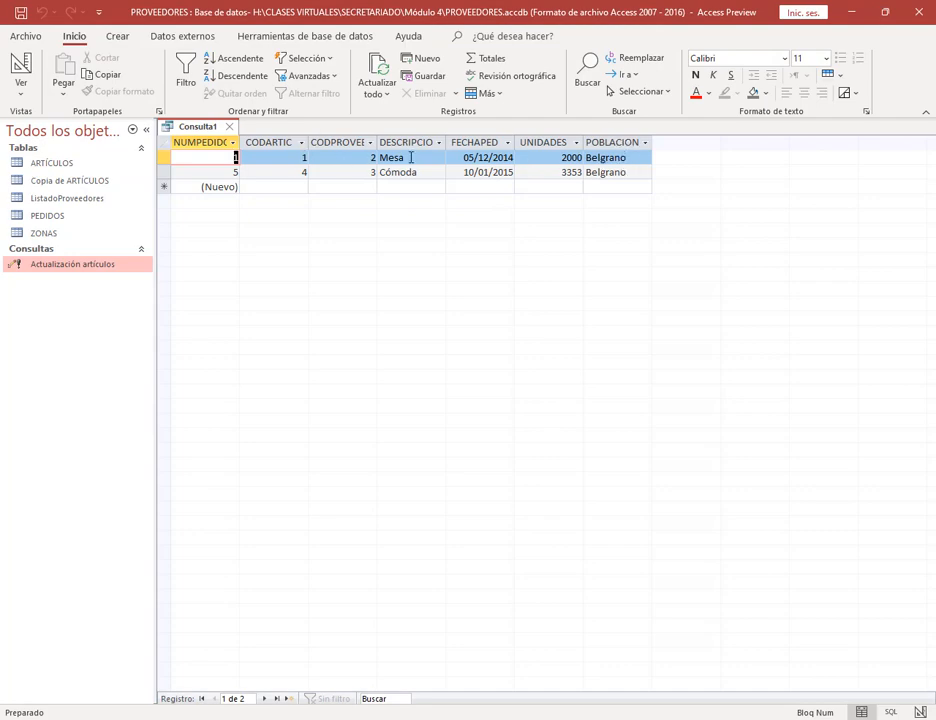
click(20, 64)
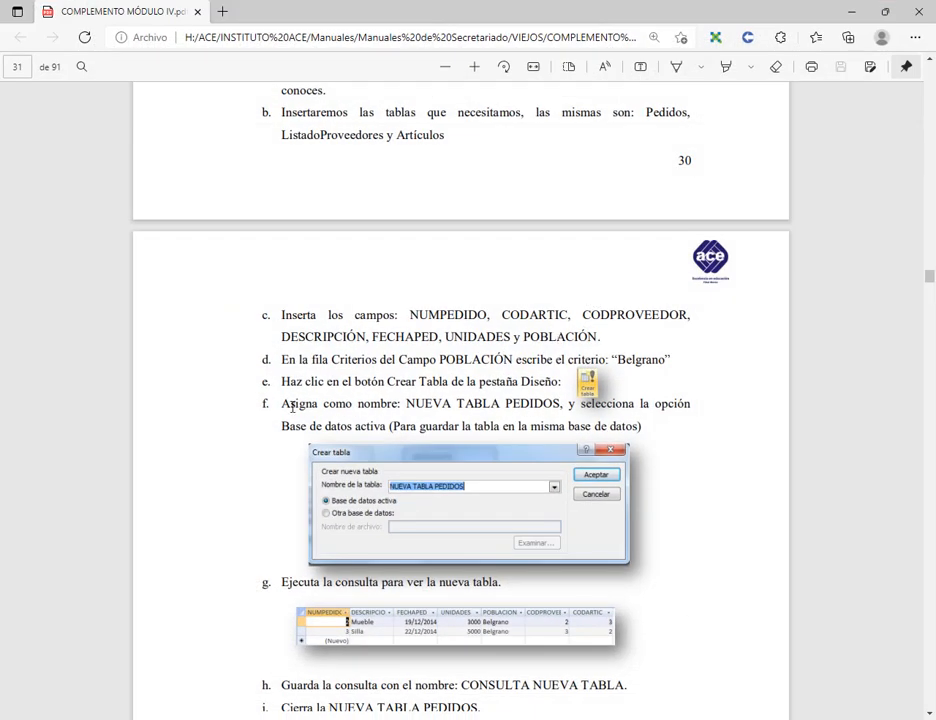
Step: Following the manual, convert the query to a make-table query that creates "Nueva tabla pedidos" in the active database
drag(285, 383, 444, 383)
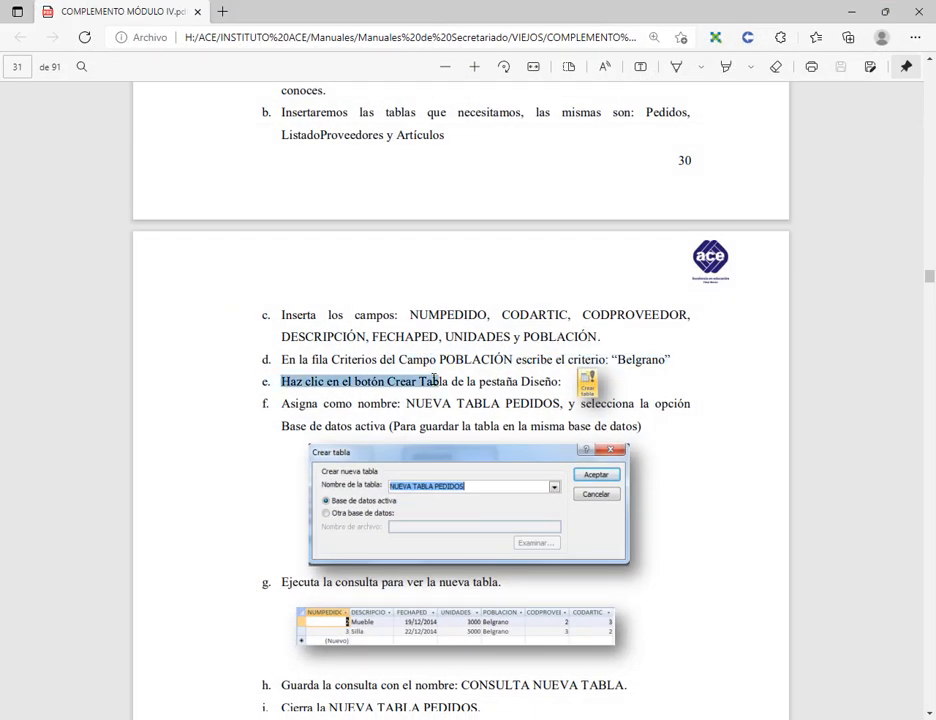
click(444, 384)
scroll(387, 409, down, 3)
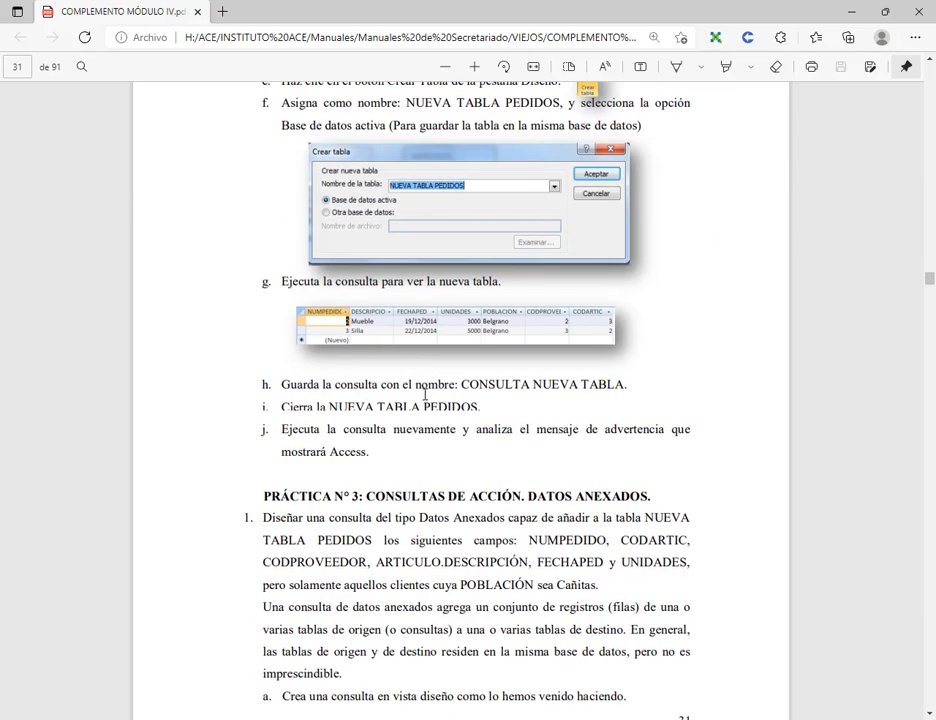
scroll(390, 400, up, 1)
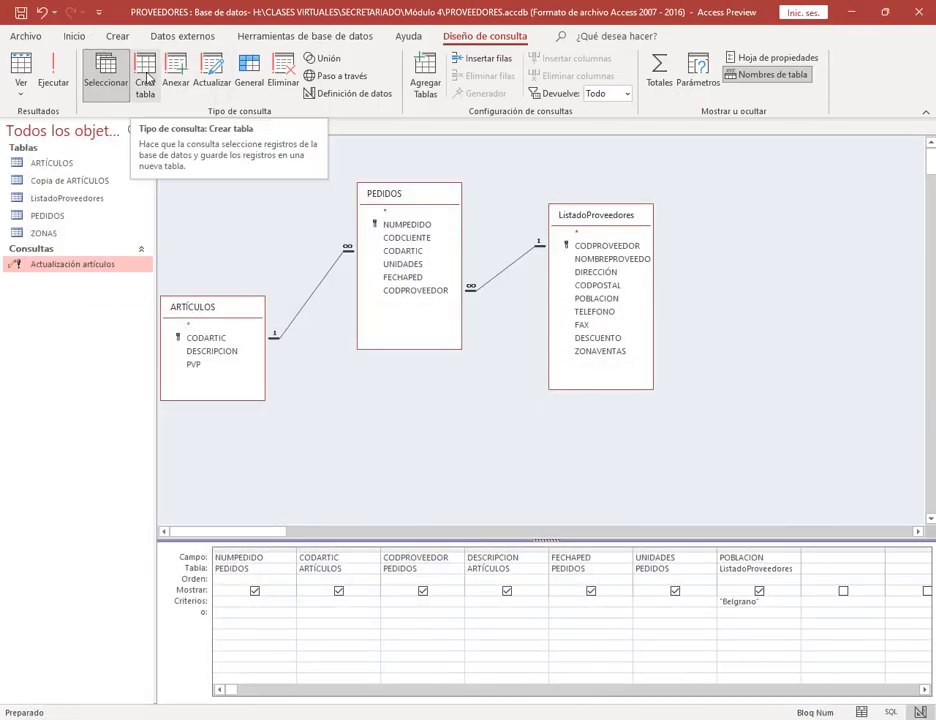
click(146, 80)
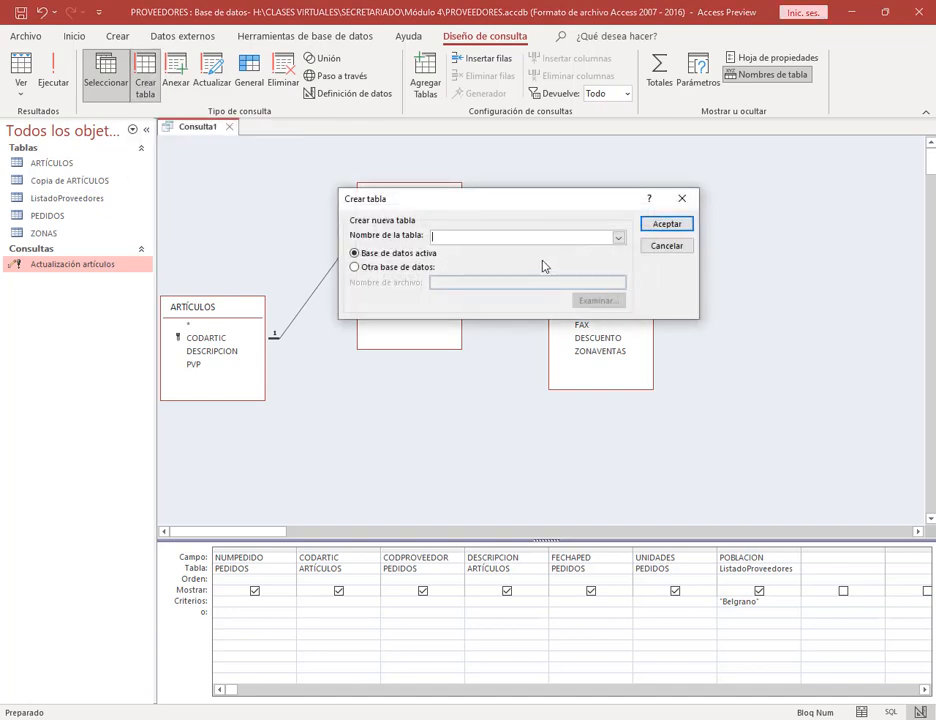
text(Nue)
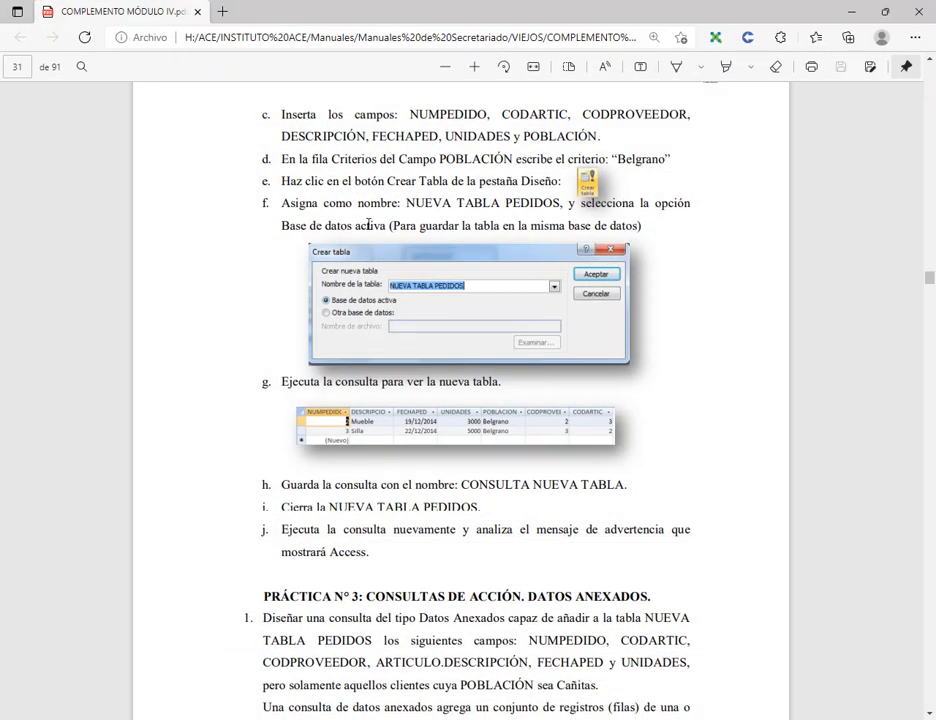
click(852, 11)
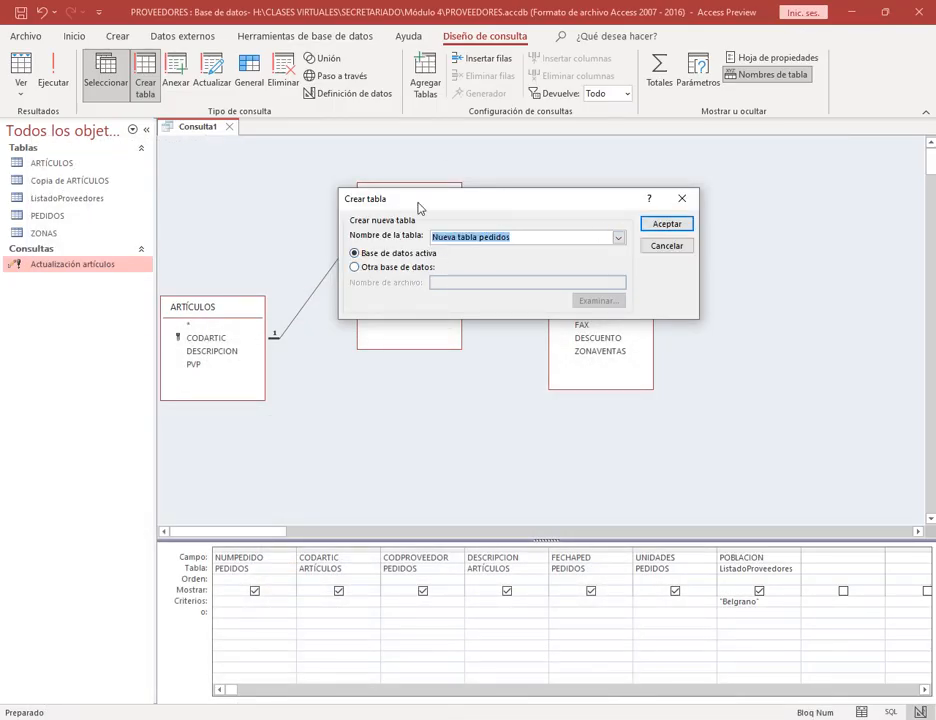
click(400, 268)
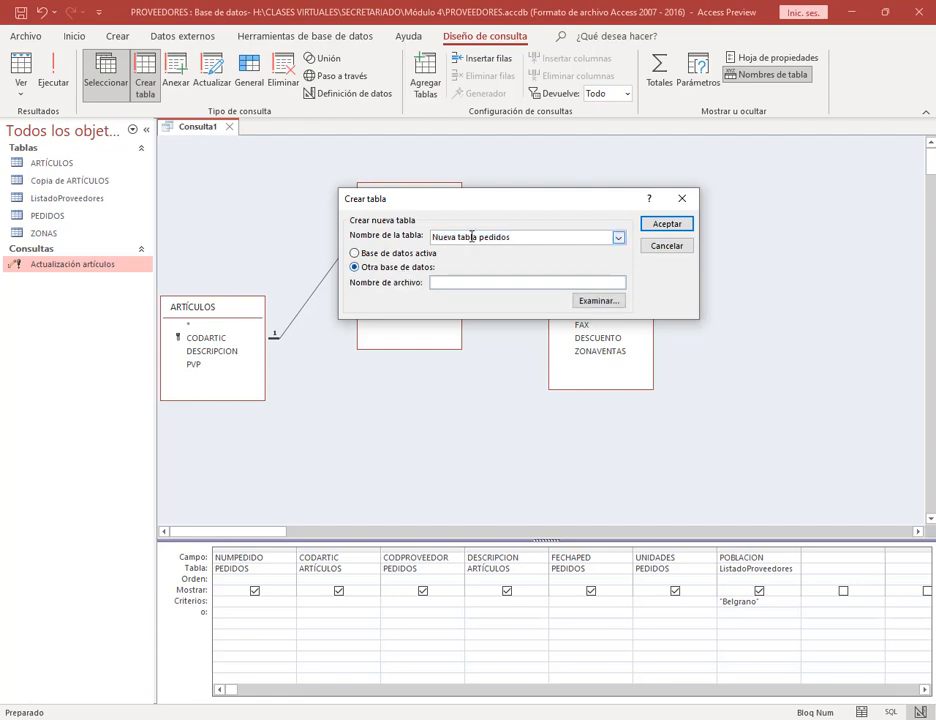
click(397, 254)
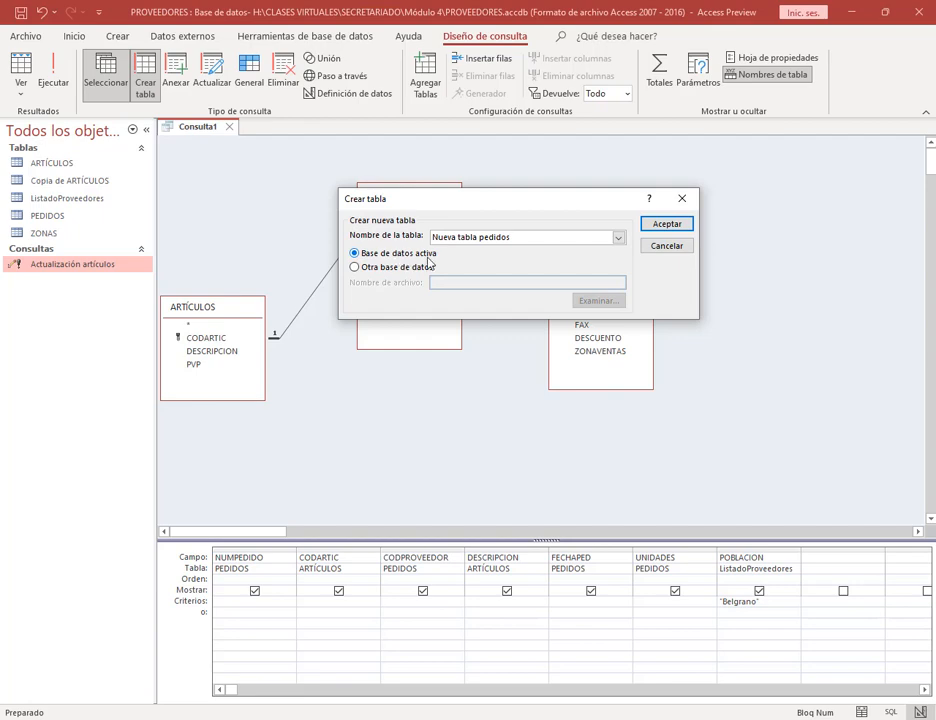
click(674, 225)
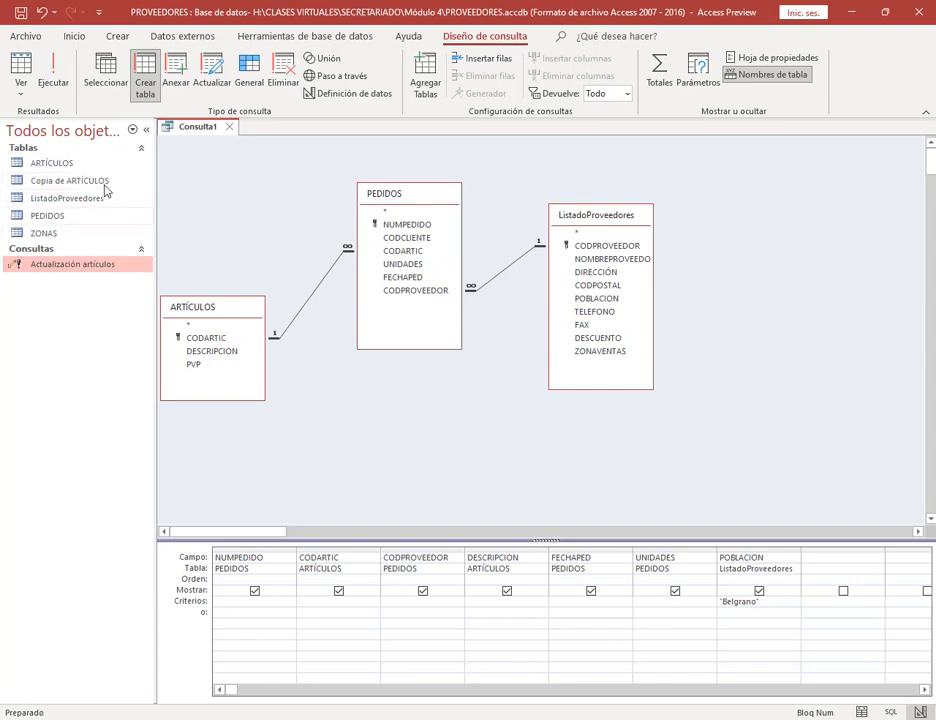
Step: Run the make-table query and confirm creating the new table with the selected records
click(52, 72)
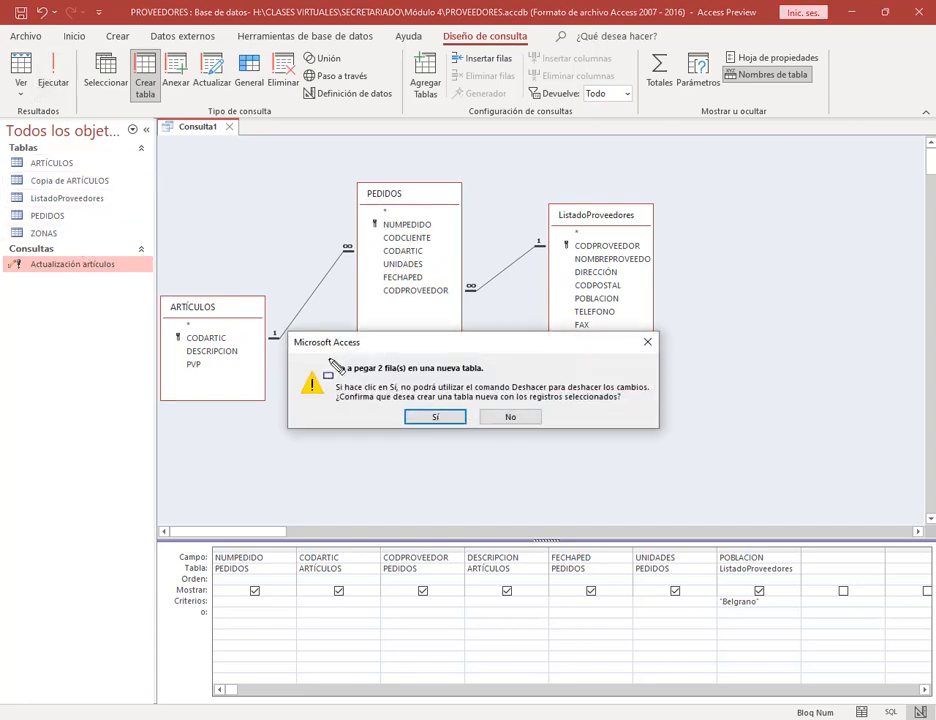
drag(392, 377, 497, 377)
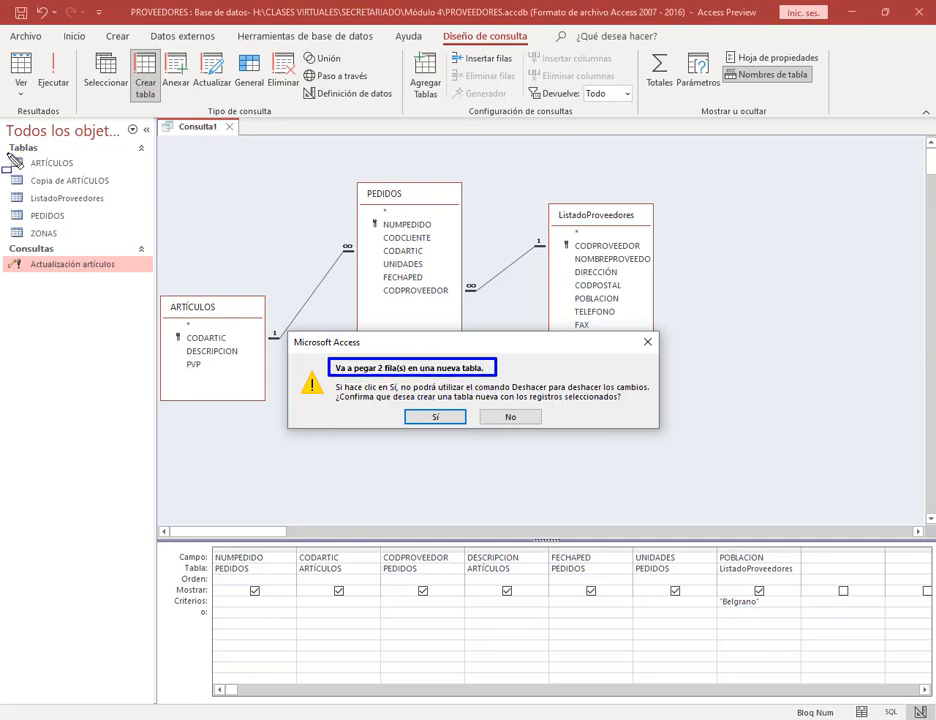
drag(9, 154, 129, 238)
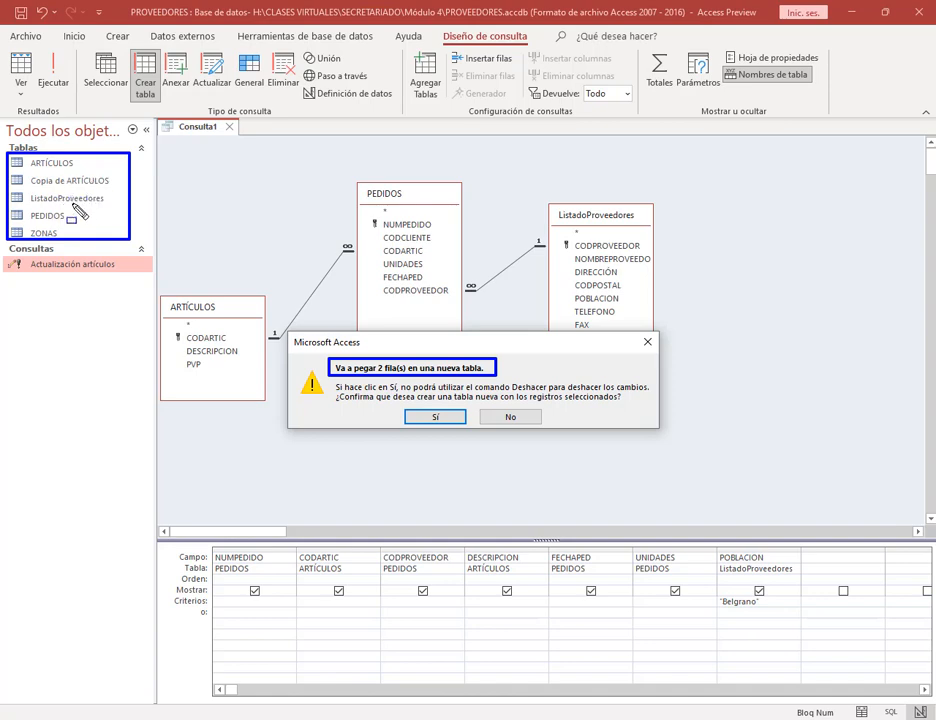
key(Escape)
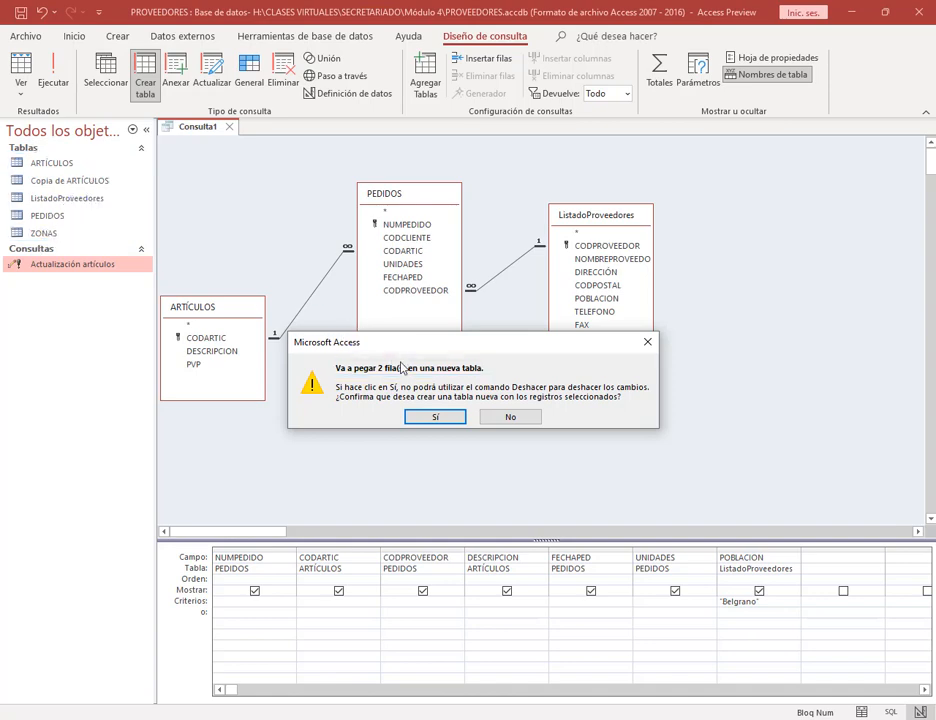
click(434, 420)
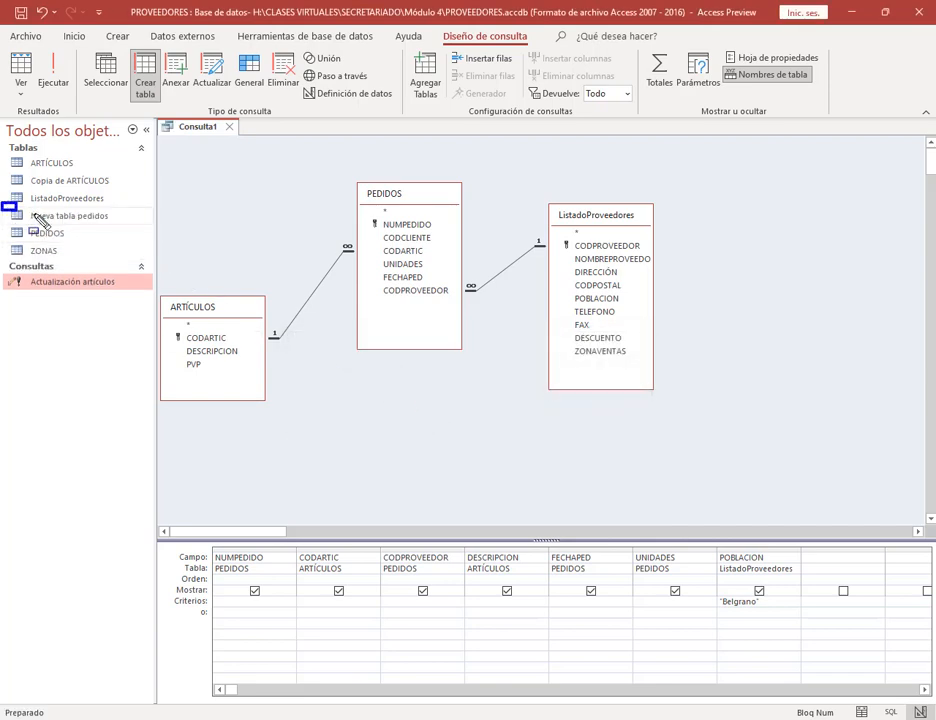
Step: Open Nueva tabla pedidos to review its records, and close it again
drag(35, 214, 131, 229)
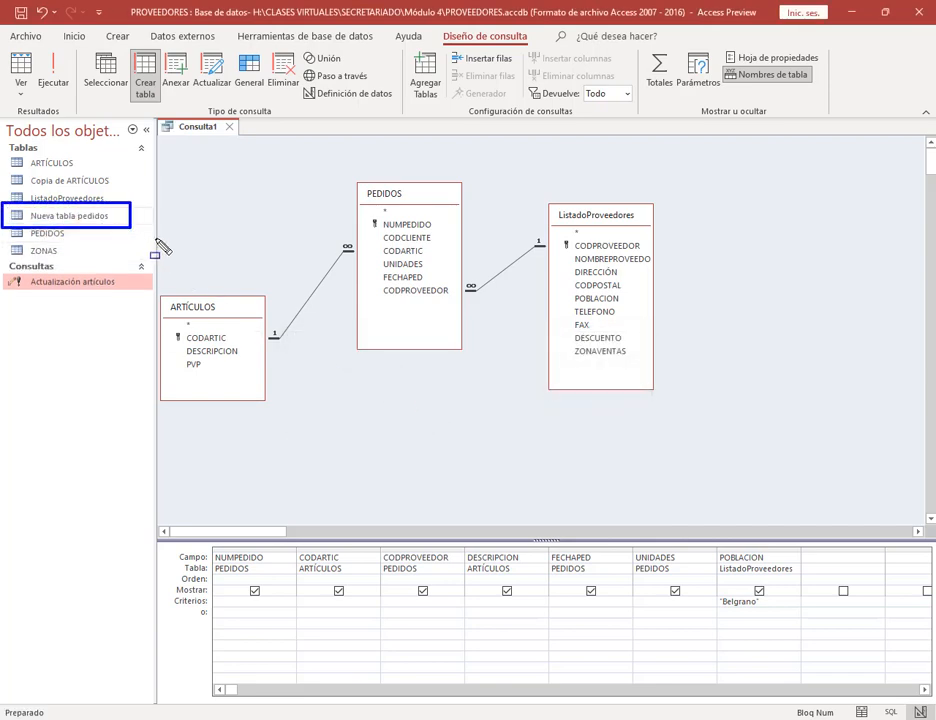
double_click(75, 219)
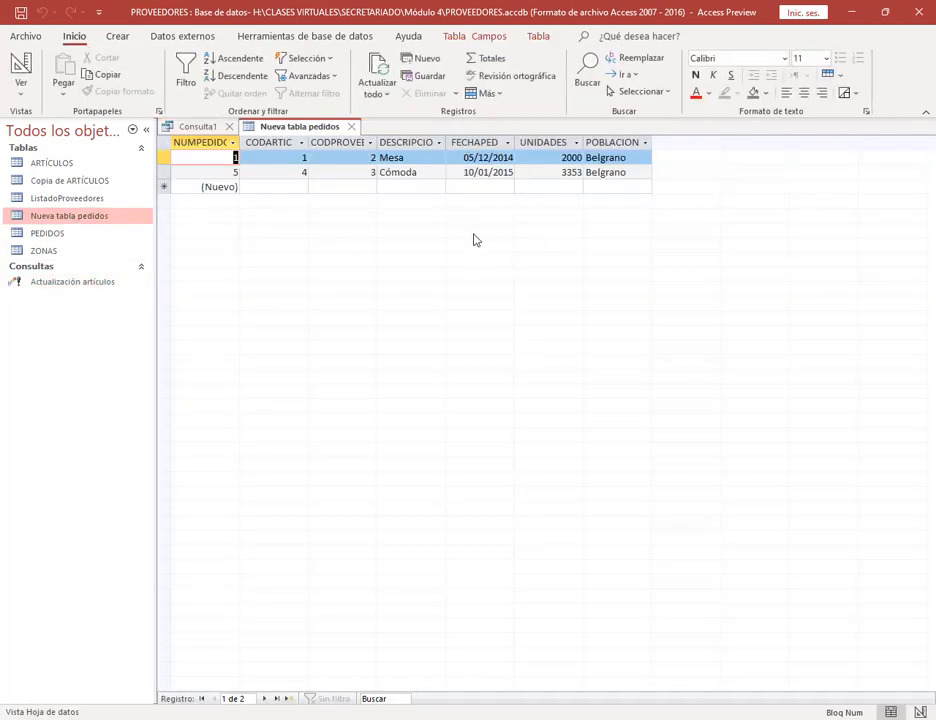
click(350, 127)
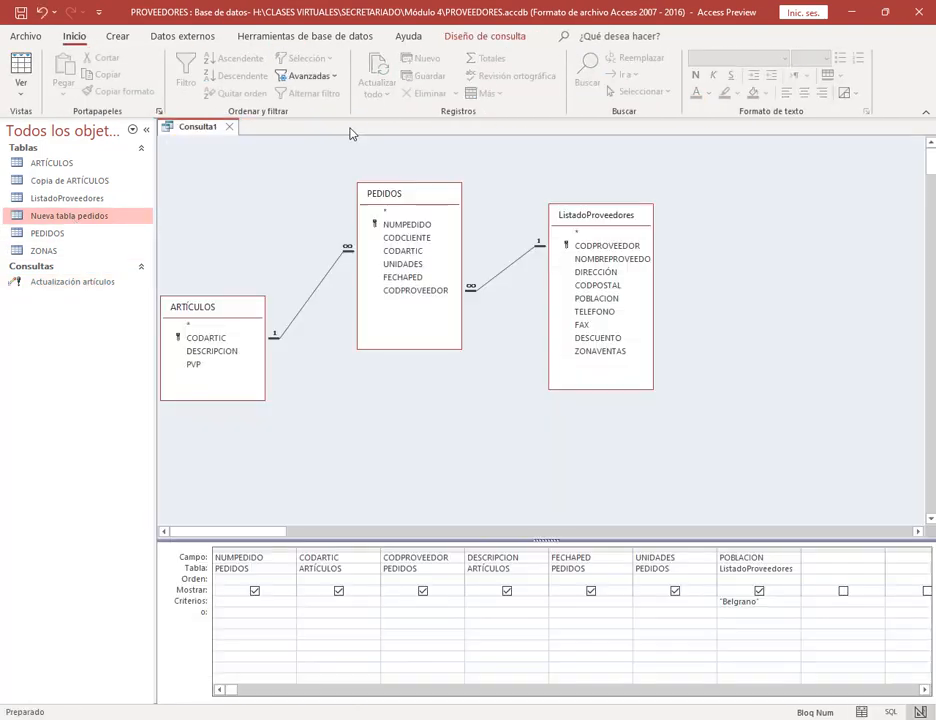
Step: Check the query name in the manual, save the make-table query as "Consulta Nueva Tabla", and close it
key(alt+Tab)
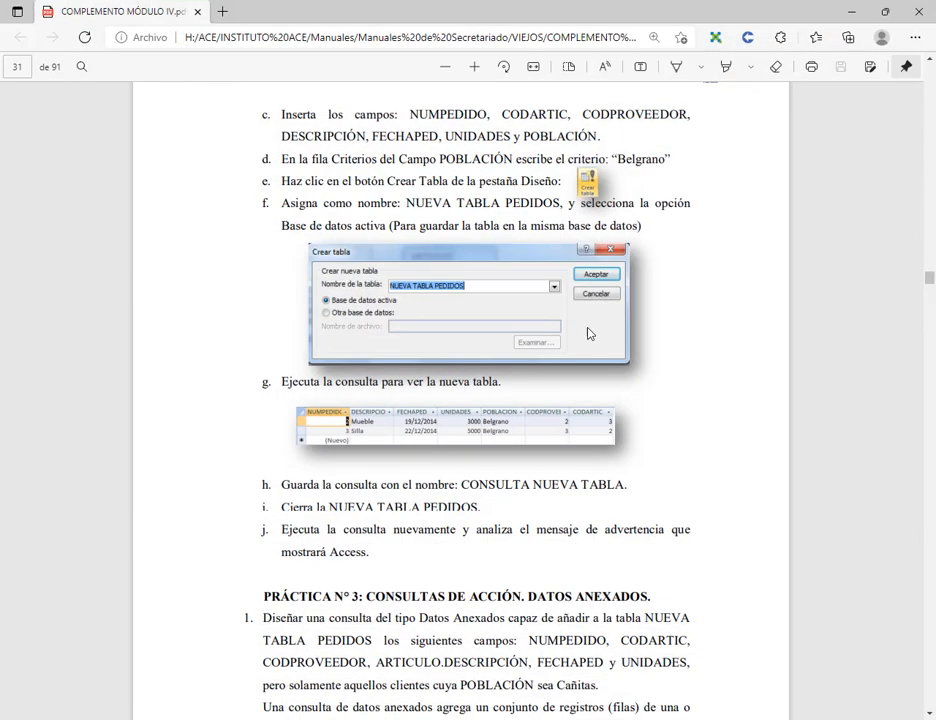
scroll(587, 361, down, 2)
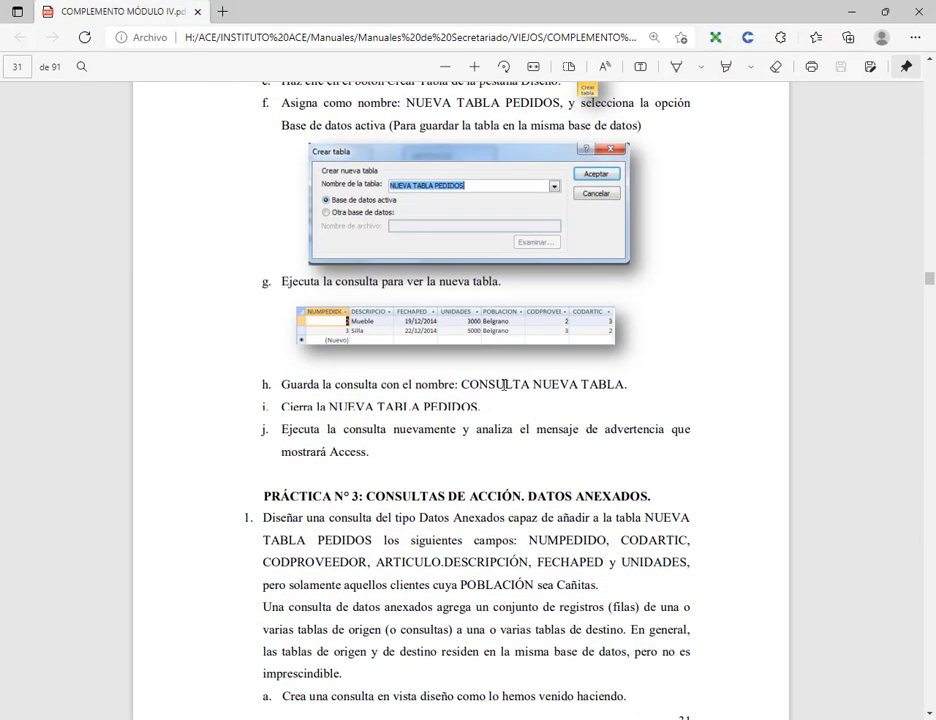
click(848, 12)
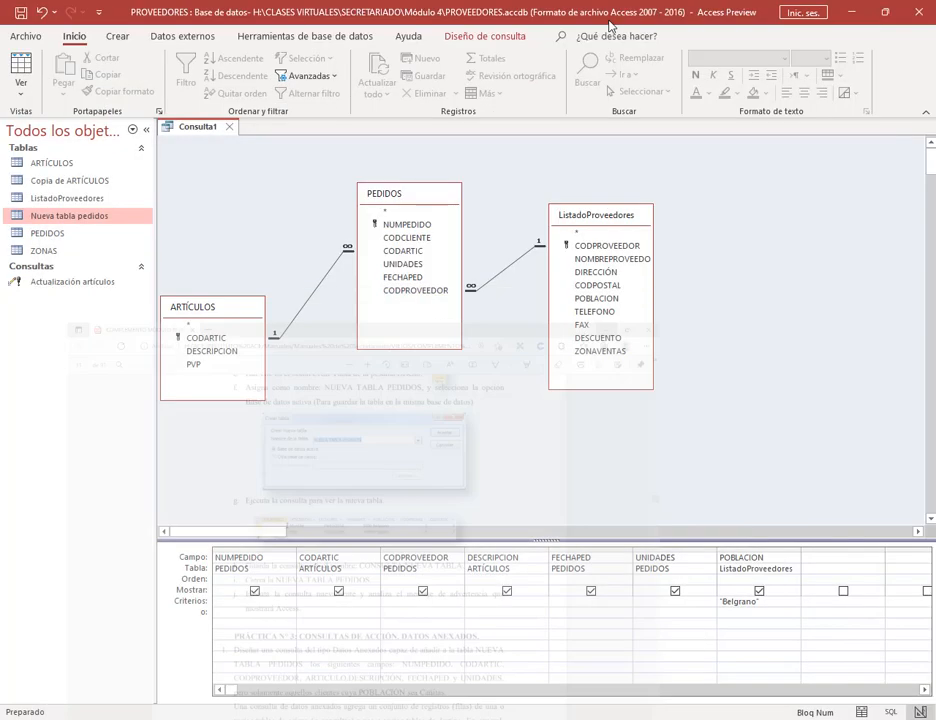
click(18, 12)
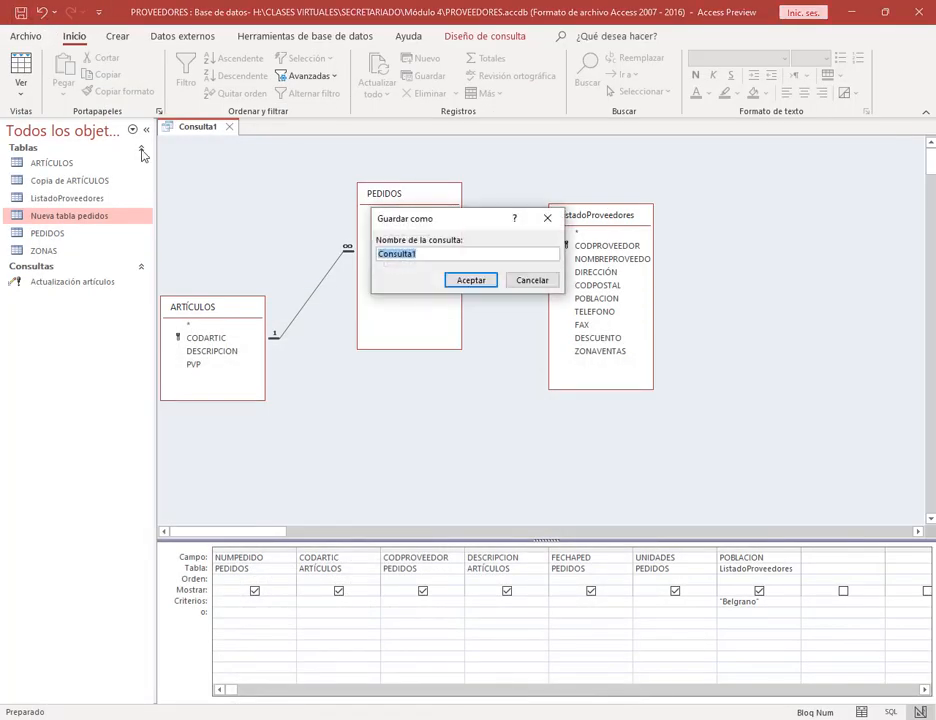
text(ConsultaNueva)
key(End)
click(460, 280)
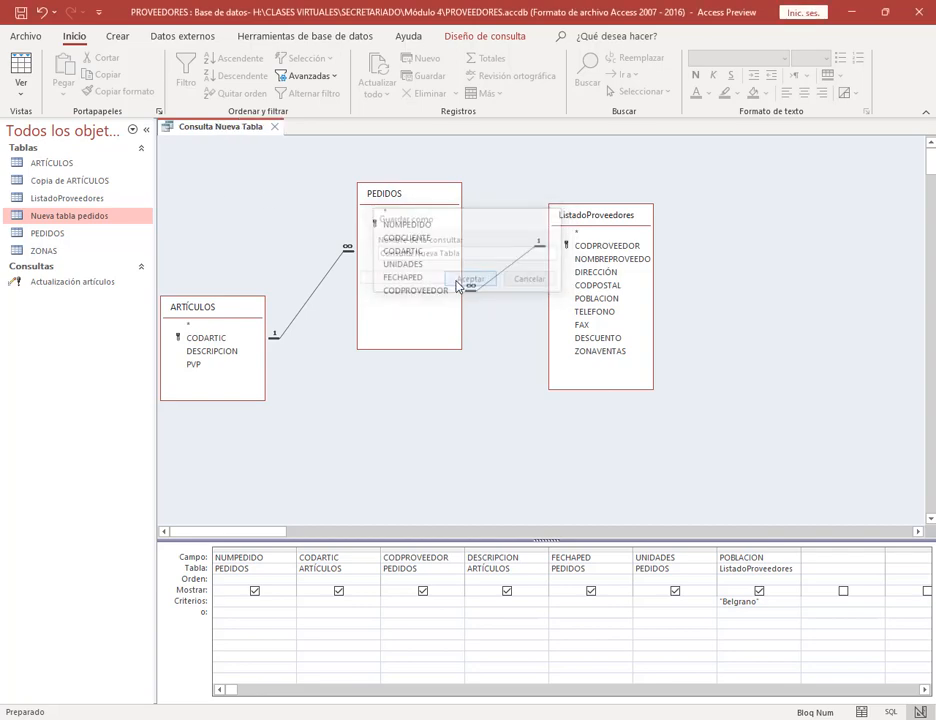
key(ctrl+alt+d)
drag(2, 271, 25, 308)
key(Escape)
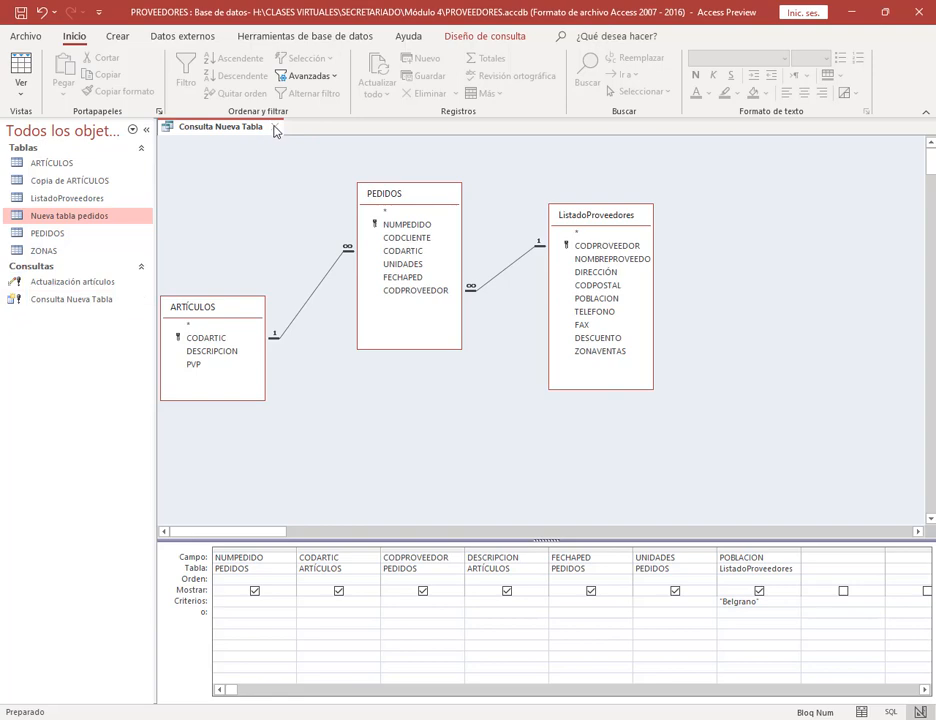
click(274, 126)
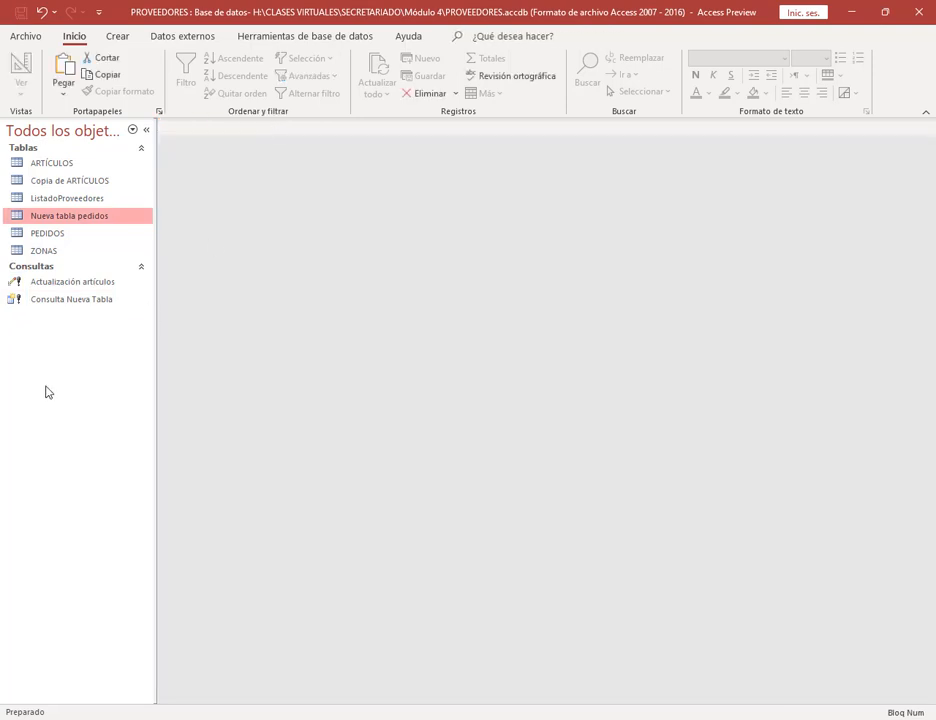
Step: Open Consulta Nueva Tabla in Design view to review it, and read the Práctica N° 3 instructions in the manual
right_click(49, 299)
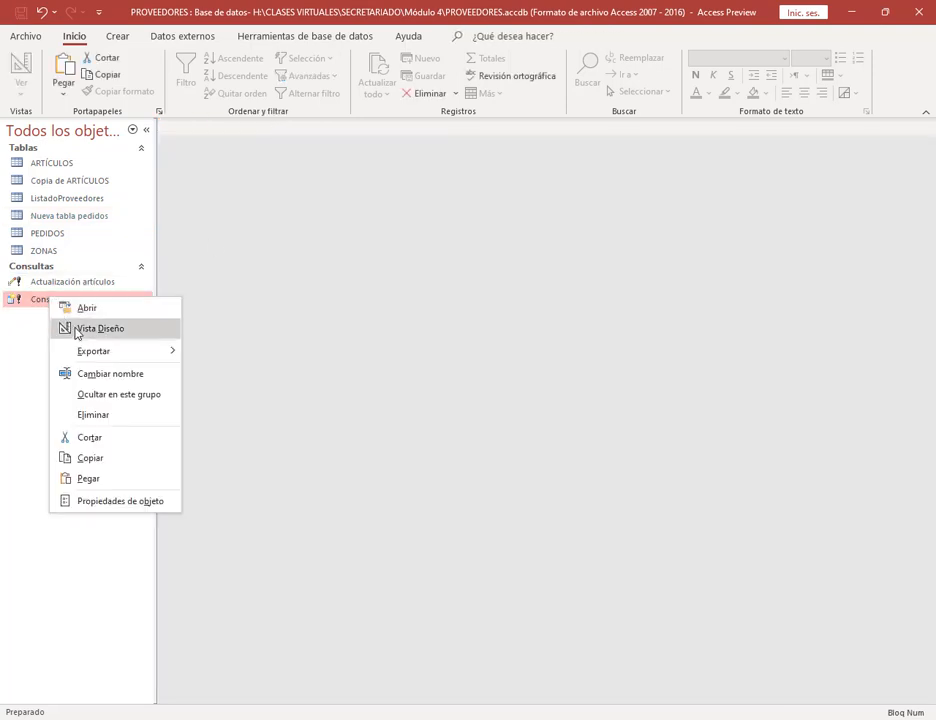
click(88, 328)
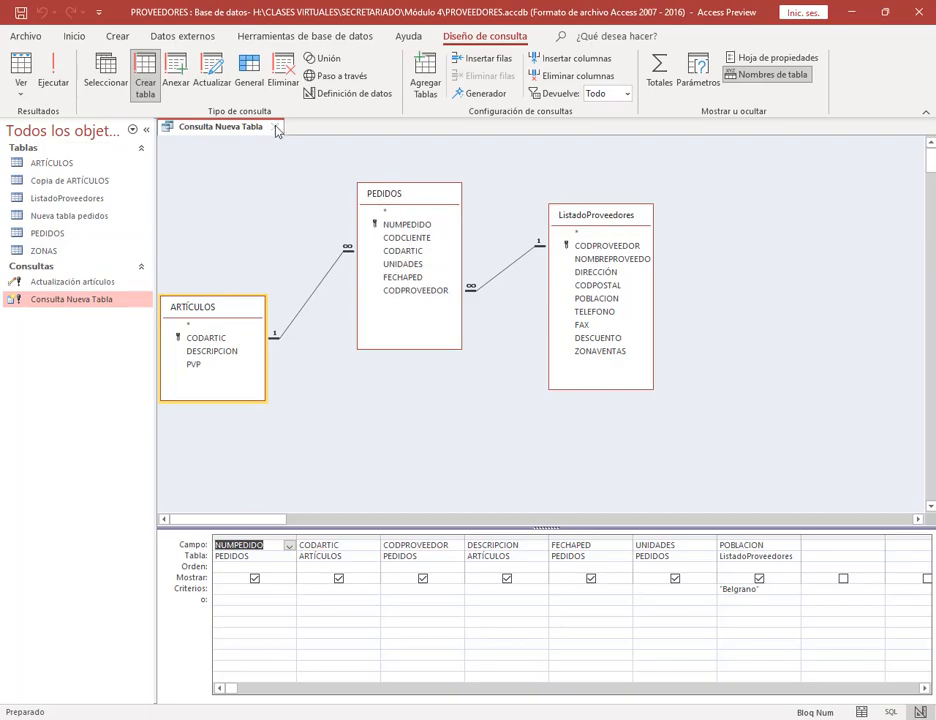
scroll(556, 526, down, 2)
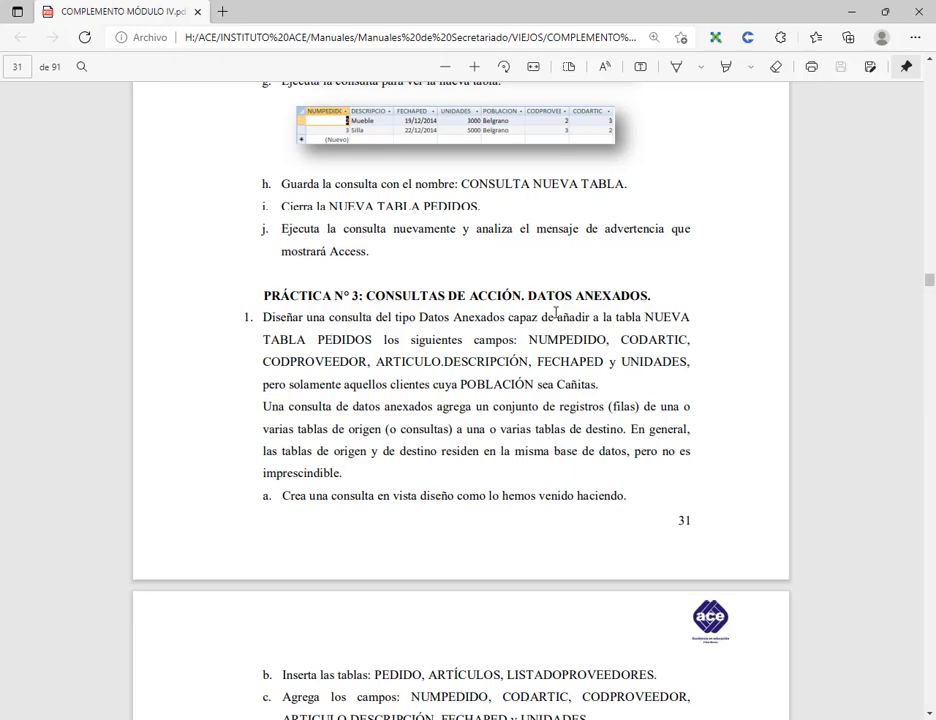
scroll(556, 313, down, 2)
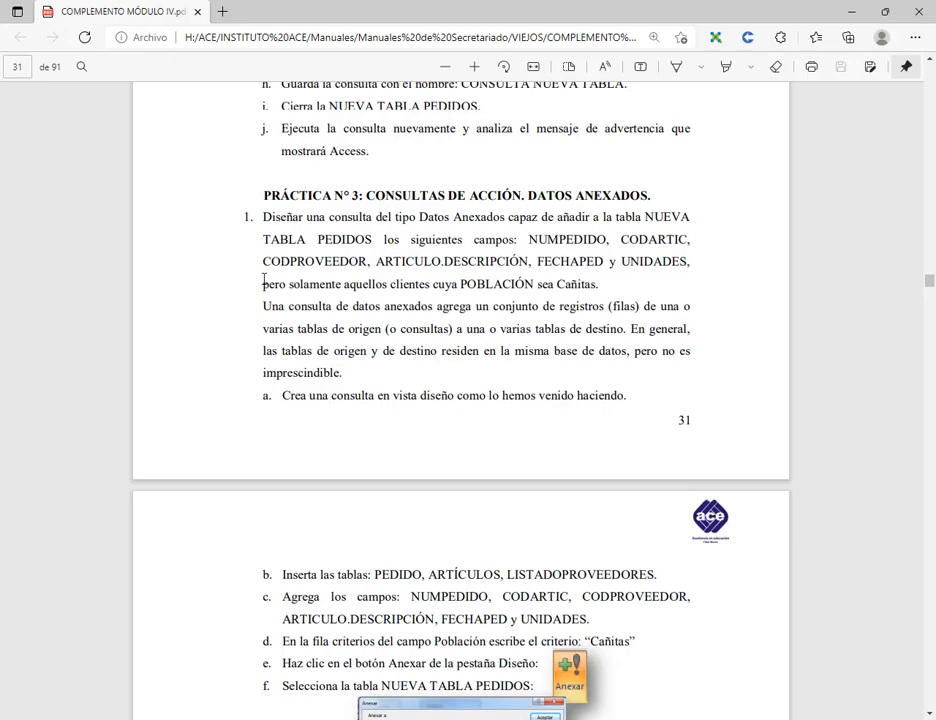
Step: Create a new query in Design view with the tables PEDIDOS, ARTÍCULOS and ListadoProveedores, following the manual
key(alt+Tab)
click(117, 37)
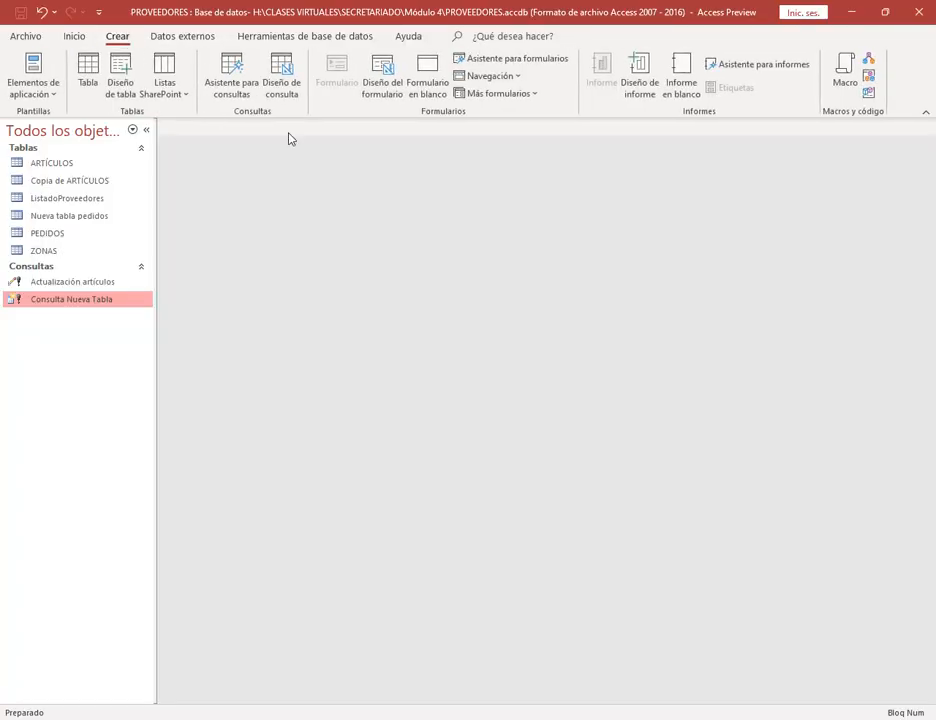
click(282, 80)
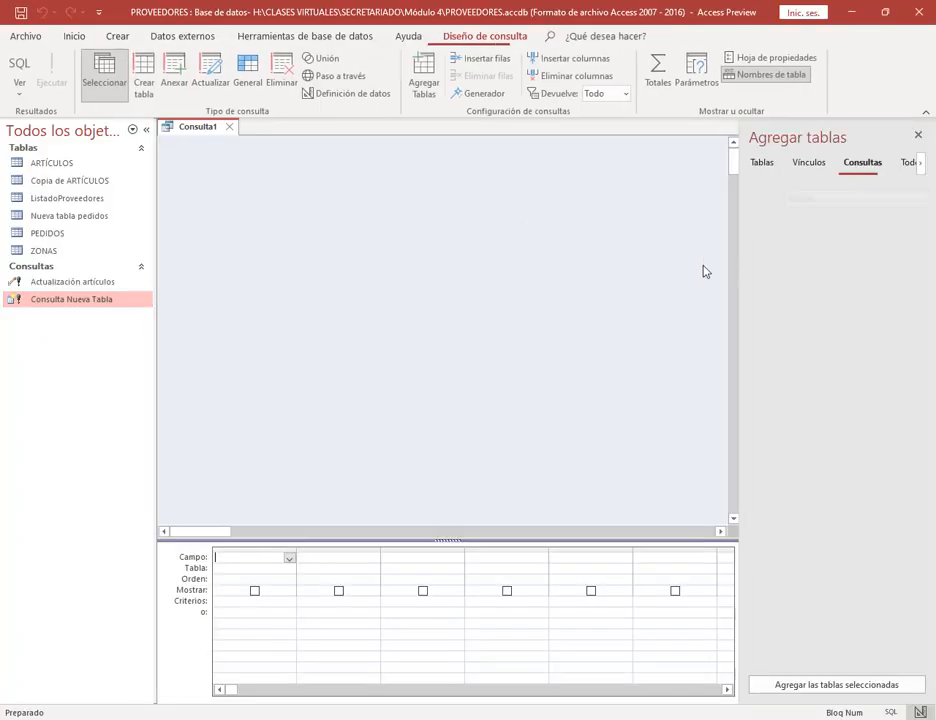
click(764, 165)
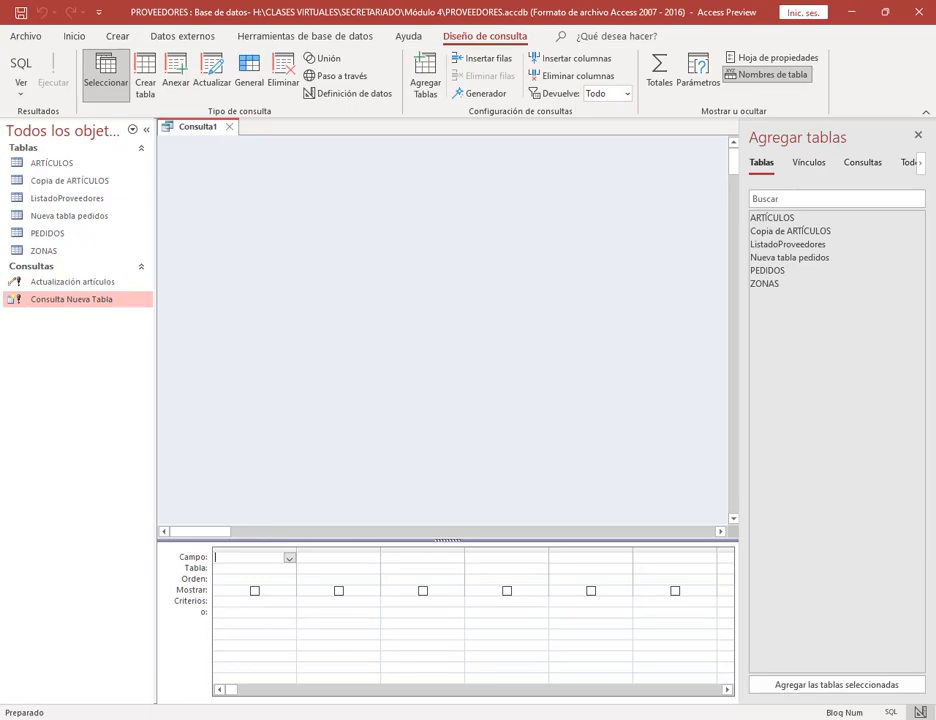
key(alt+Tab)
scroll(381, 247, down, 2)
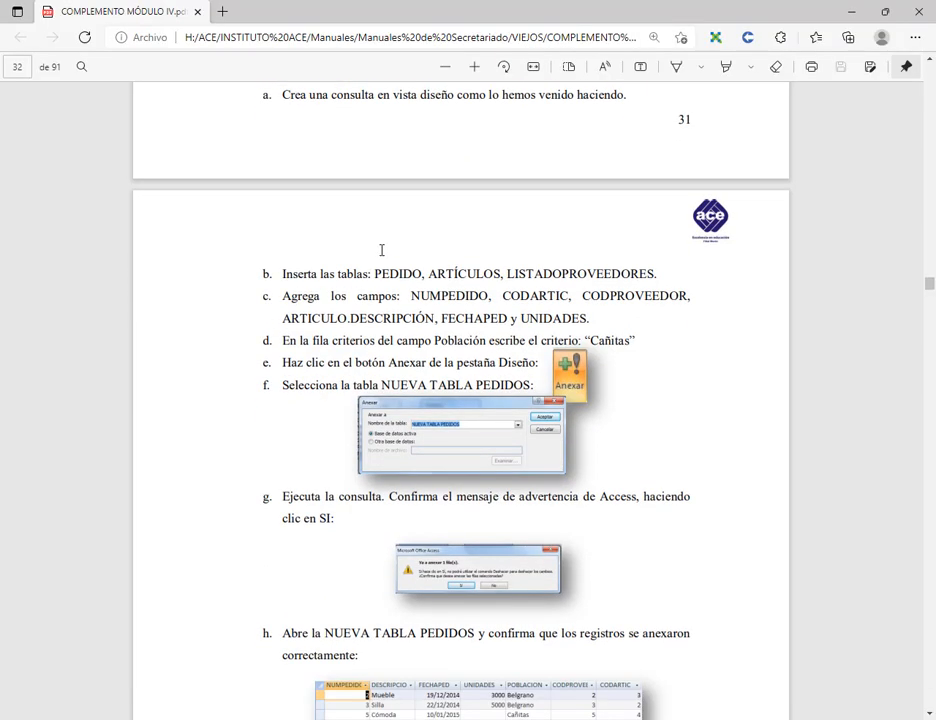
scroll(381, 250, up, 1)
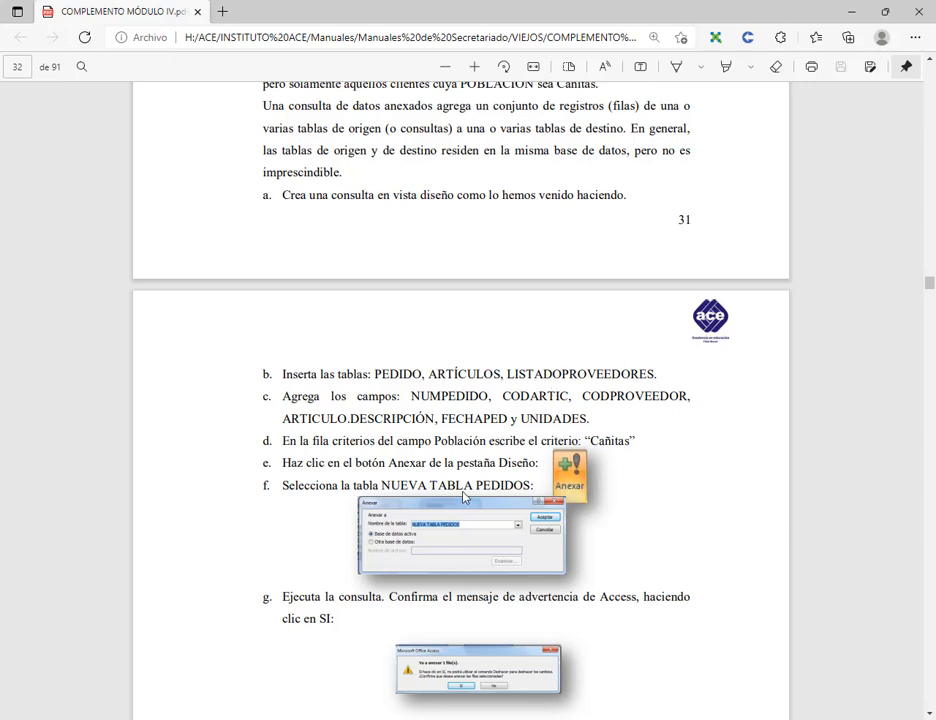
click(851, 11)
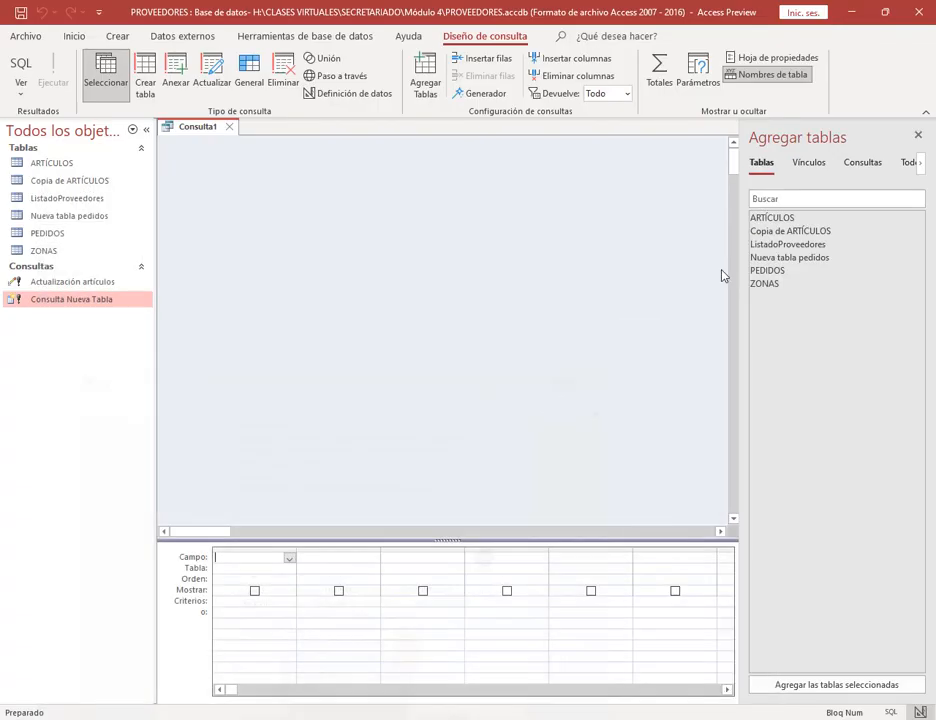
double_click(775, 271)
double_click(772, 218)
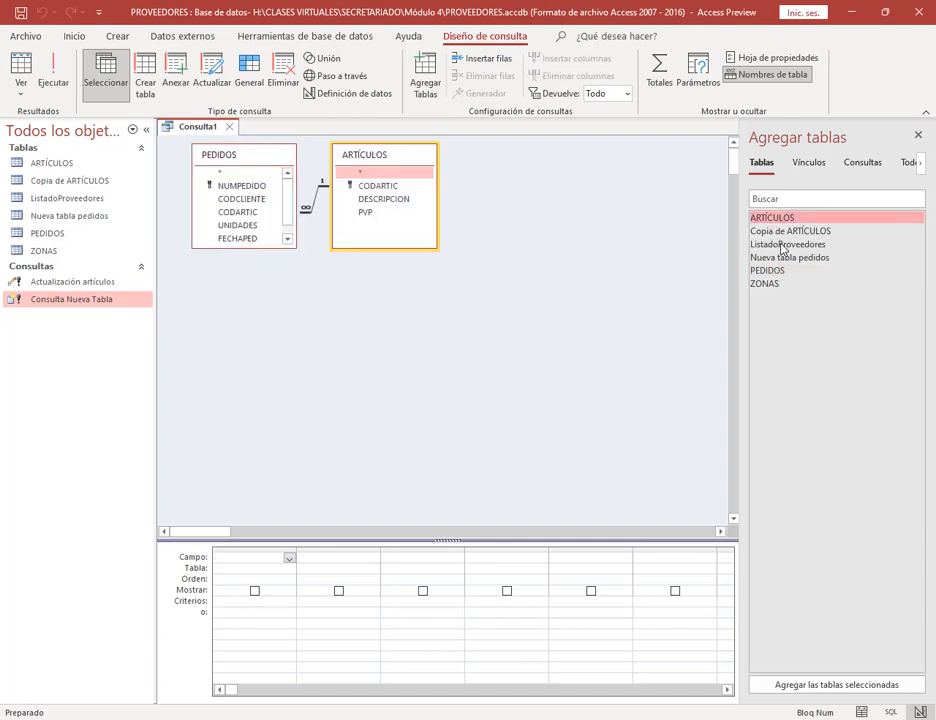
double_click(788, 244)
Step: Enlarge the PEDIDOS and ListadoProveedores boxes in the query design so that all their fields show
drag(293, 247, 293, 337)
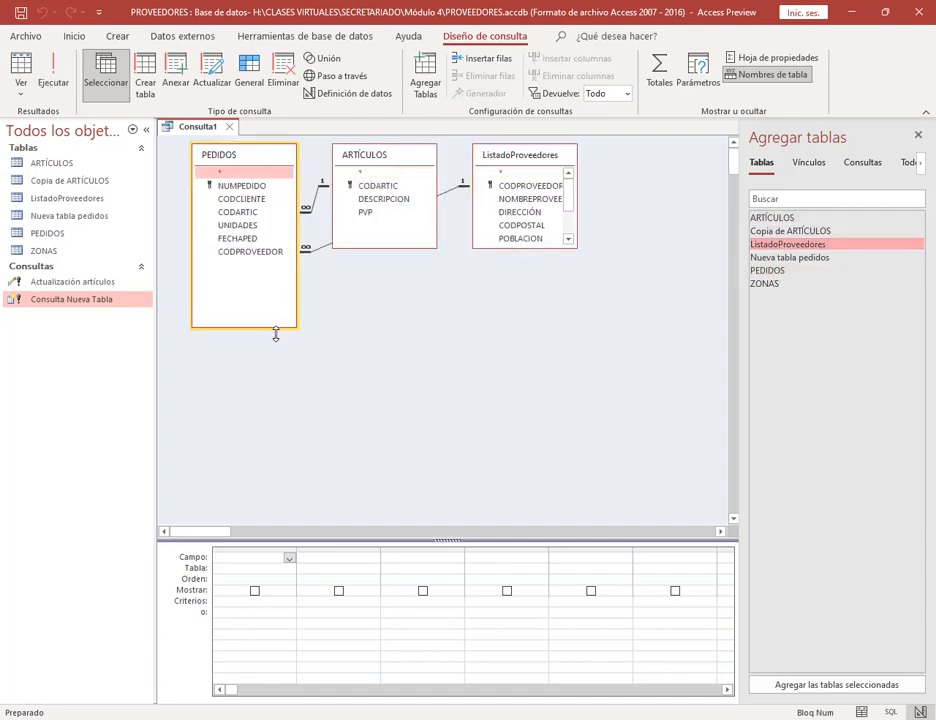
click(557, 247)
drag(557, 247, 564, 324)
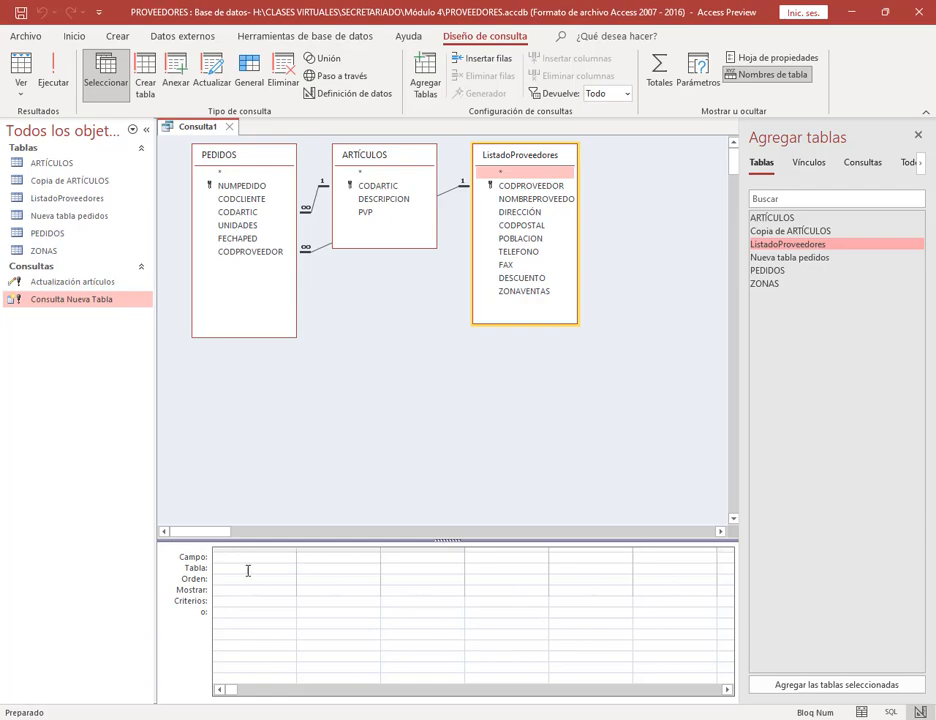
Step: Check the field list in the manual and add NUMPEDIDO, CODARTIC and CODPROVEEDOR from PEDIDOS to the query
key(alt+Tab)
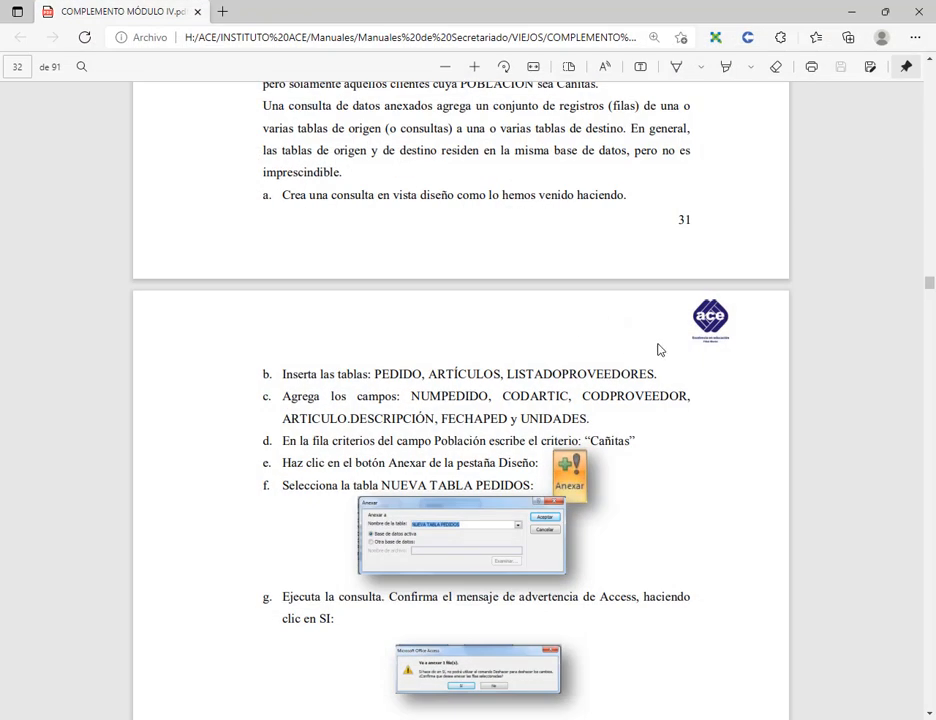
click(852, 13)
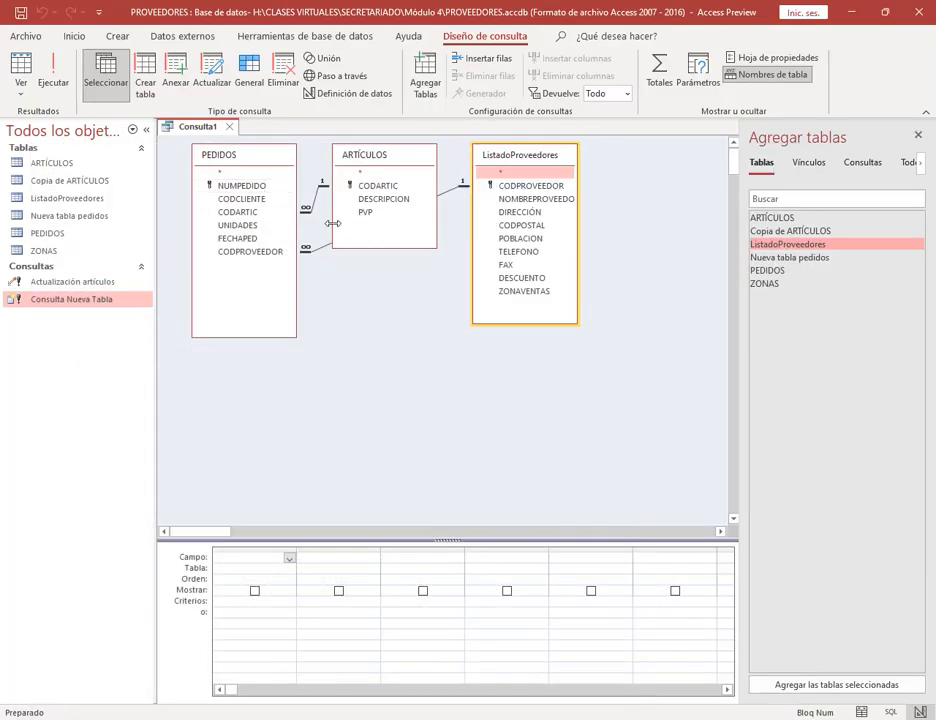
double_click(222, 186)
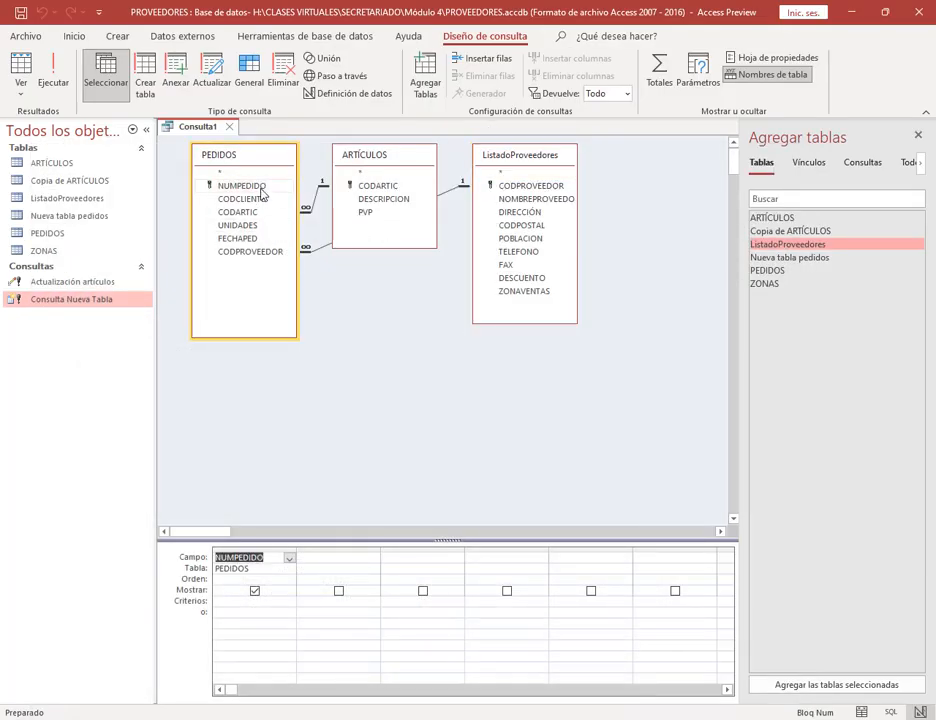
click(248, 213)
double_click(248, 213)
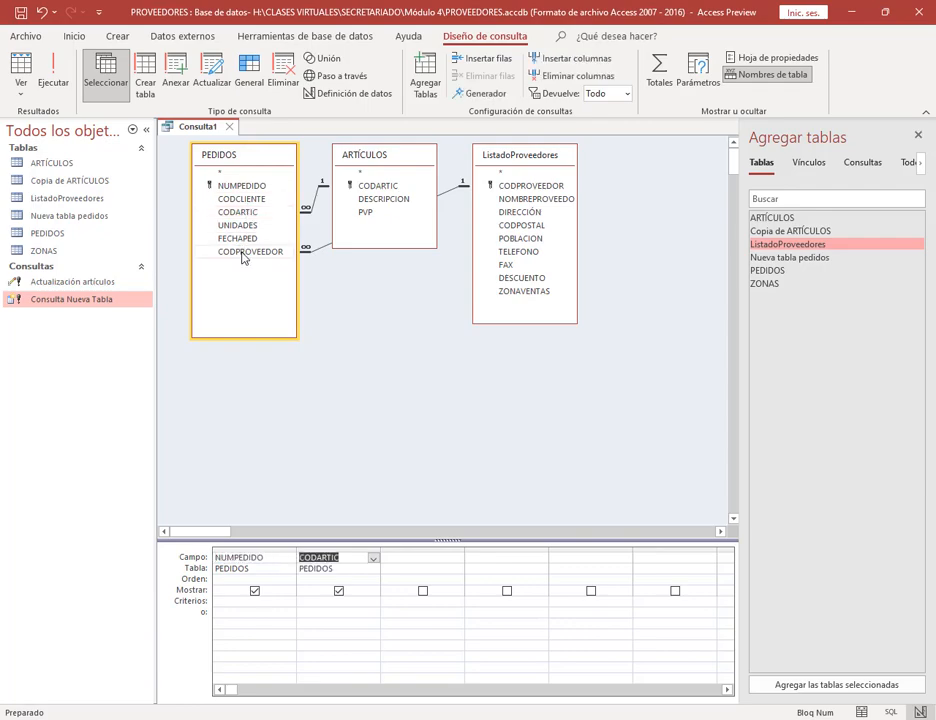
double_click(244, 251)
Step: Following the manual, add DESCRIPCION from ARTÍCULOS and FECHAPED from PEDIDOS to the query
key(alt+Tab)
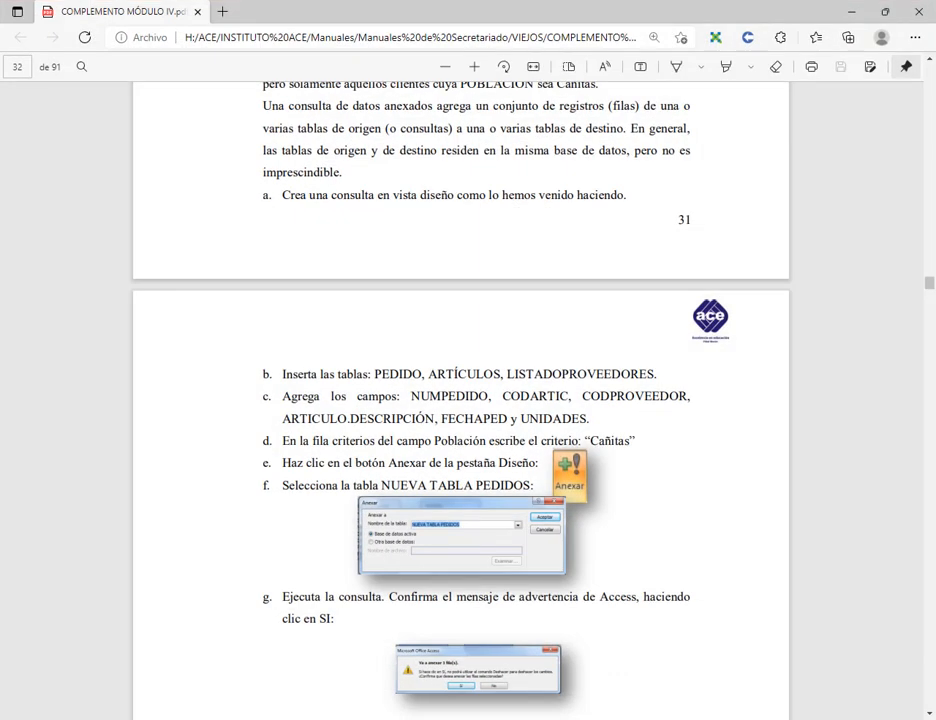
double_click(308, 416)
click(387, 418)
key(alt+Tab)
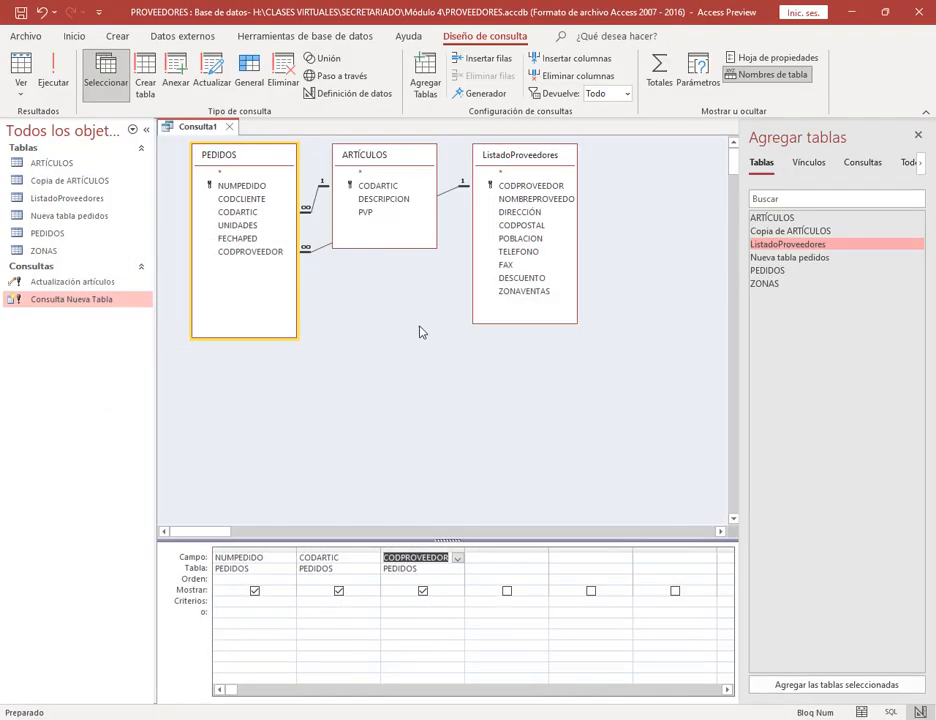
double_click(396, 202)
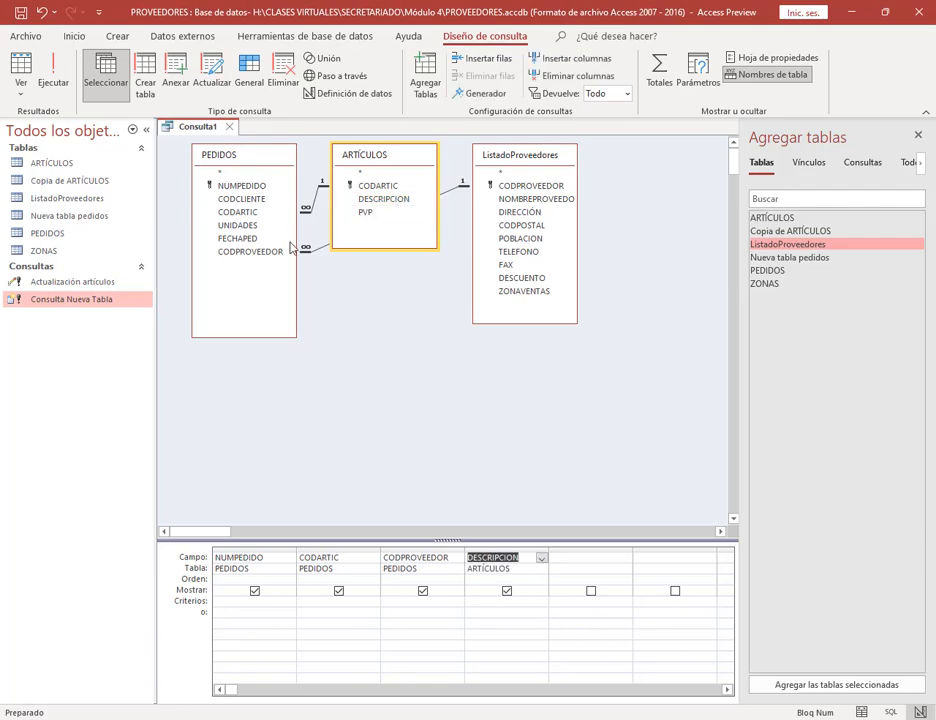
double_click(238, 238)
Step: Add UNIDADES from PEDIDOS and POBLACION from ListadoProveedores to the query, and finish adding tables
key(alt+Tab)
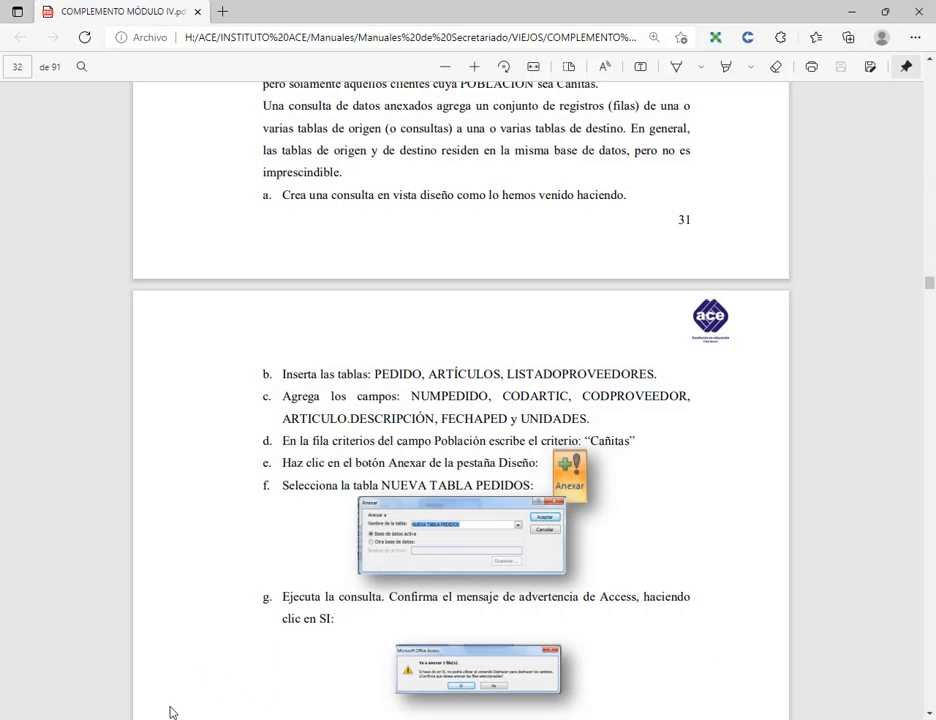
key(alt+Tab)
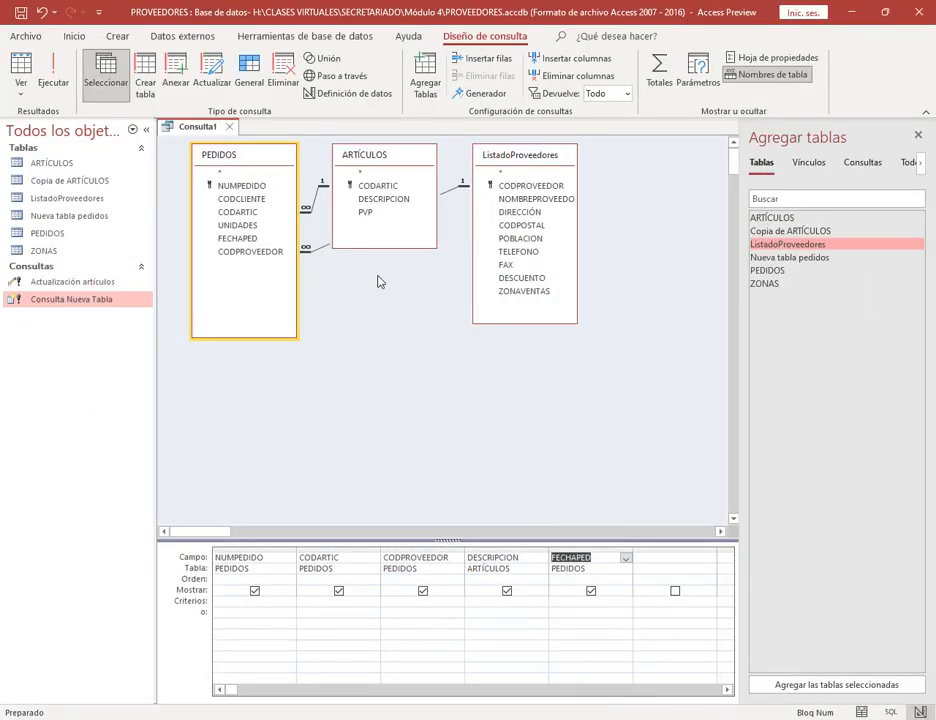
double_click(251, 227)
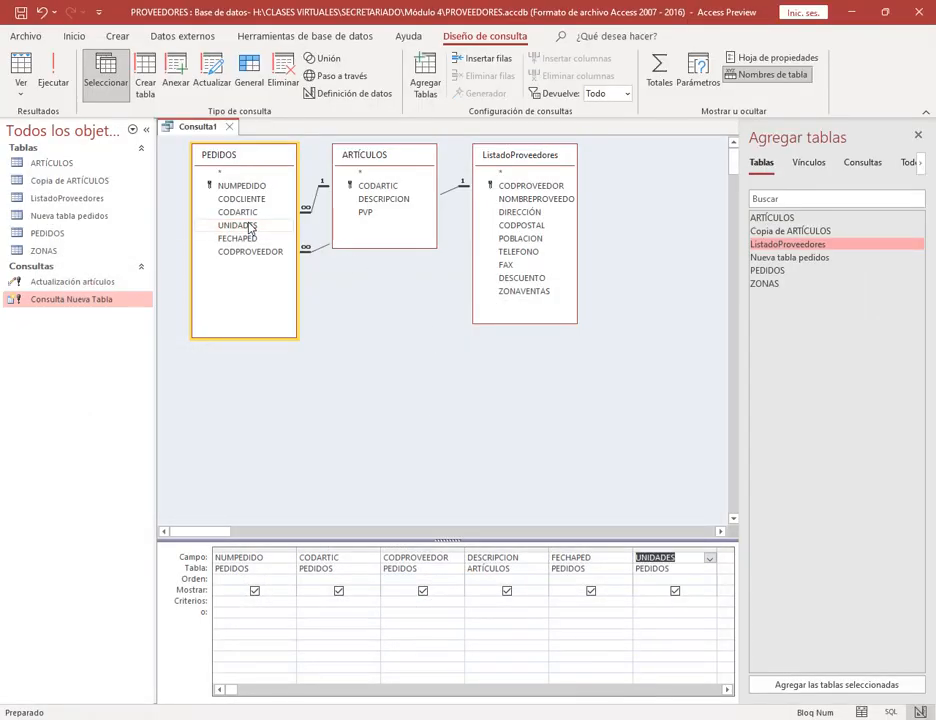
double_click(528, 240)
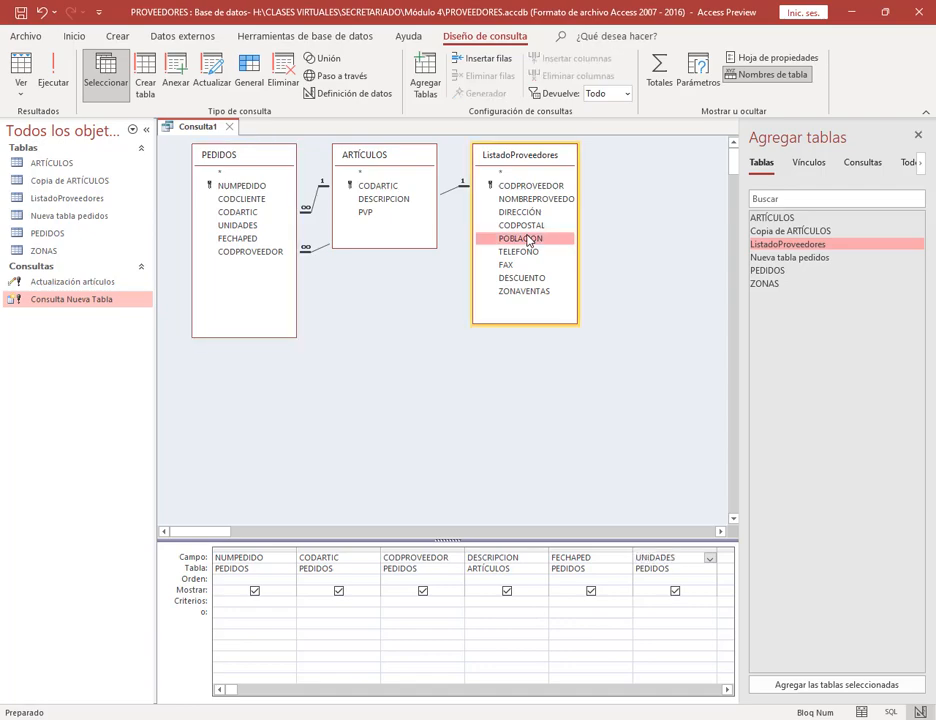
click(919, 136)
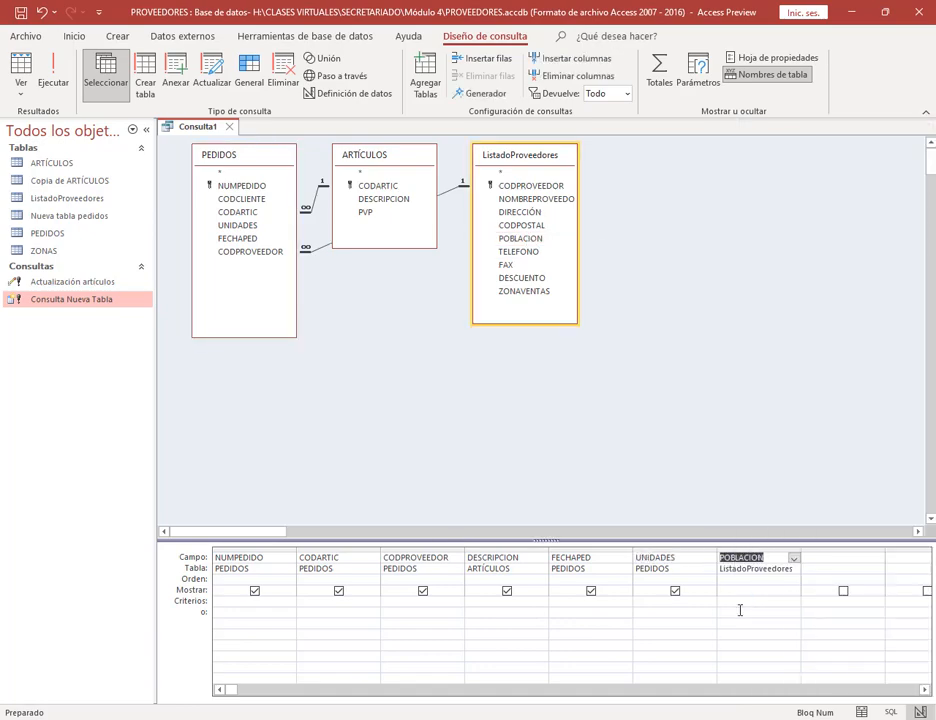
Step: Following the manual, set the POBLACION criterion to "Cañitas" and preview the query's results before returning to its design
key(alt+Tab)
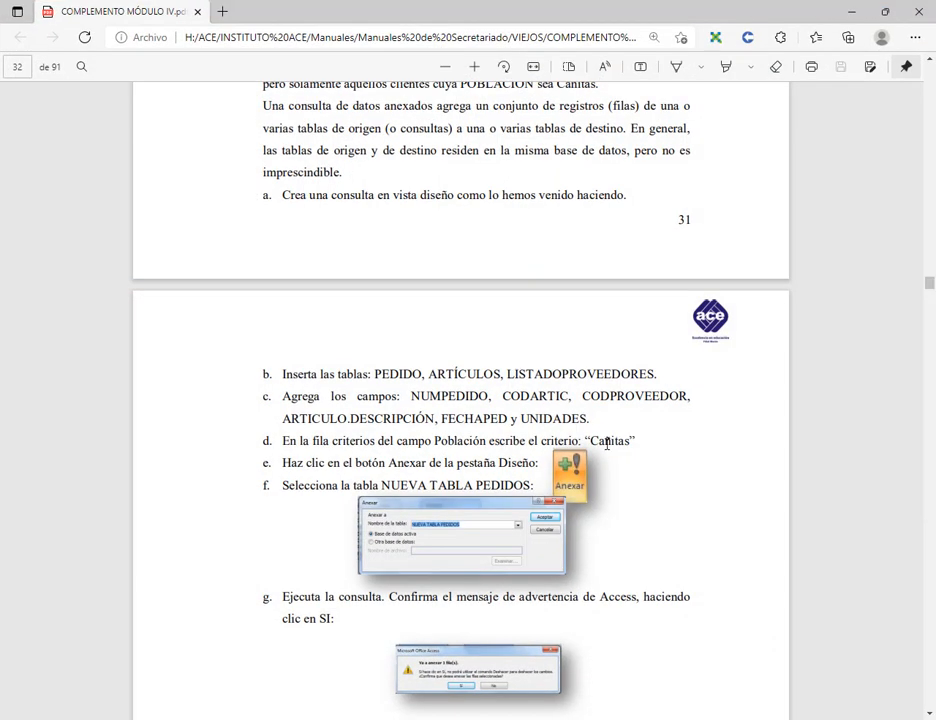
double_click(606, 443)
click(596, 440)
scroll(598, 431, down, 2)
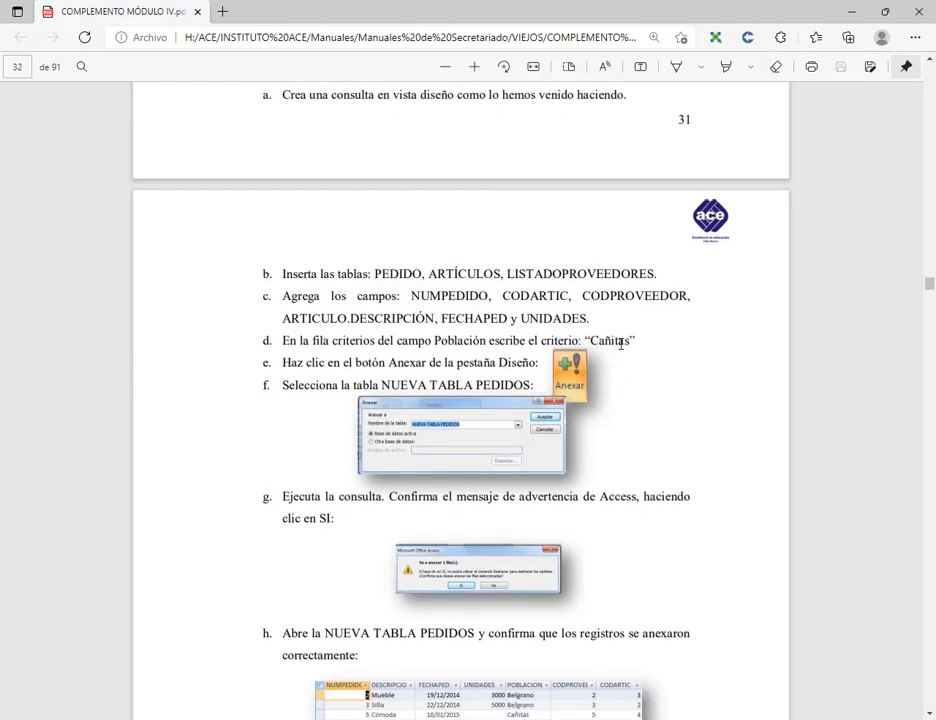
key(alt+Tab)
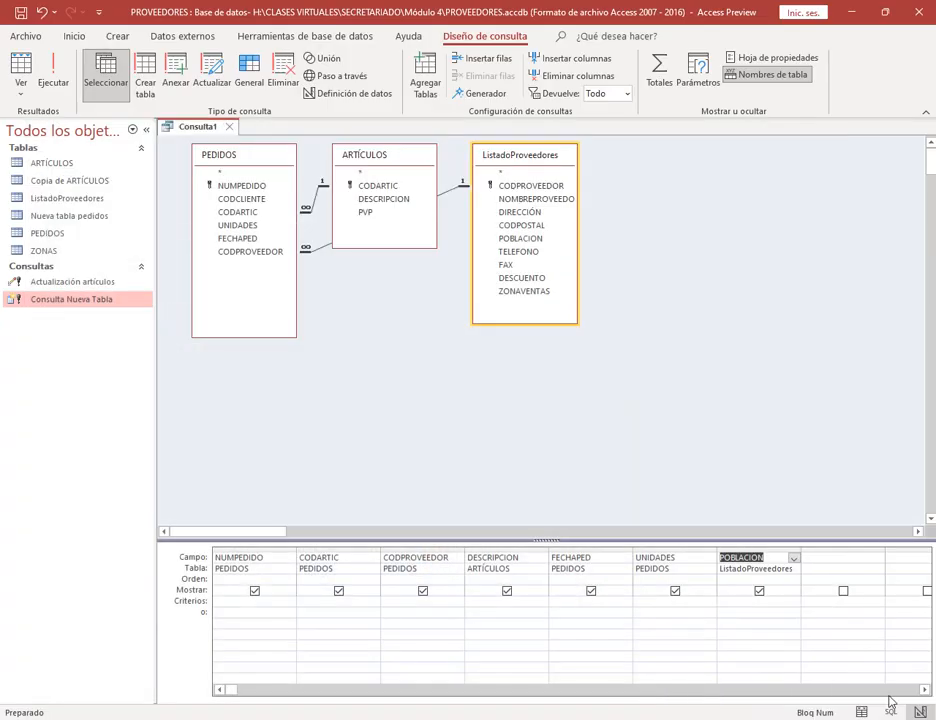
click(778, 601)
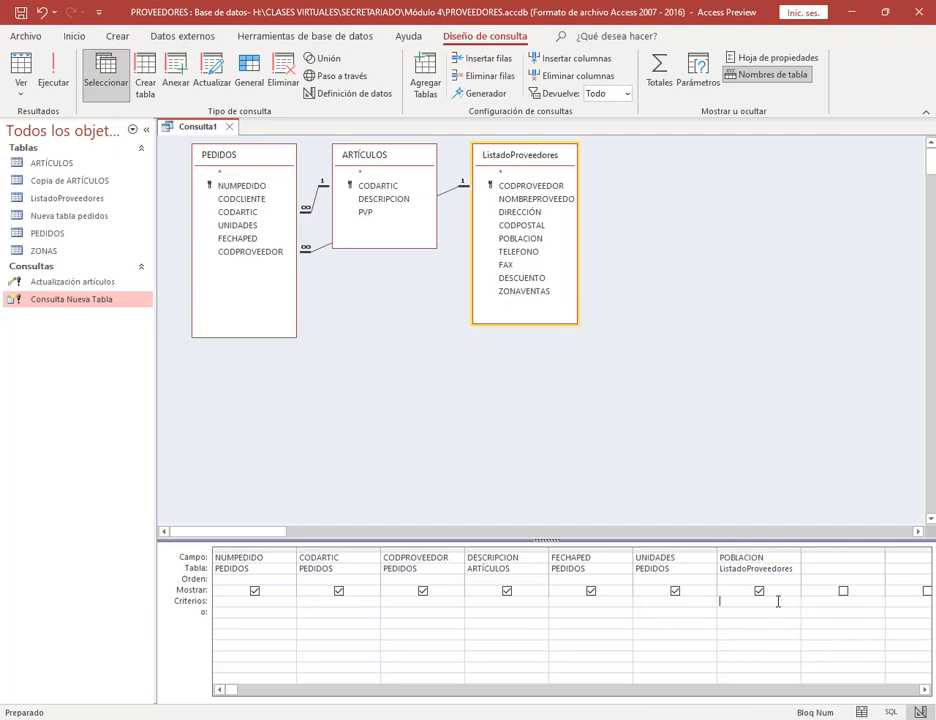
text(Cañitas)
click(735, 612)
click(53, 70)
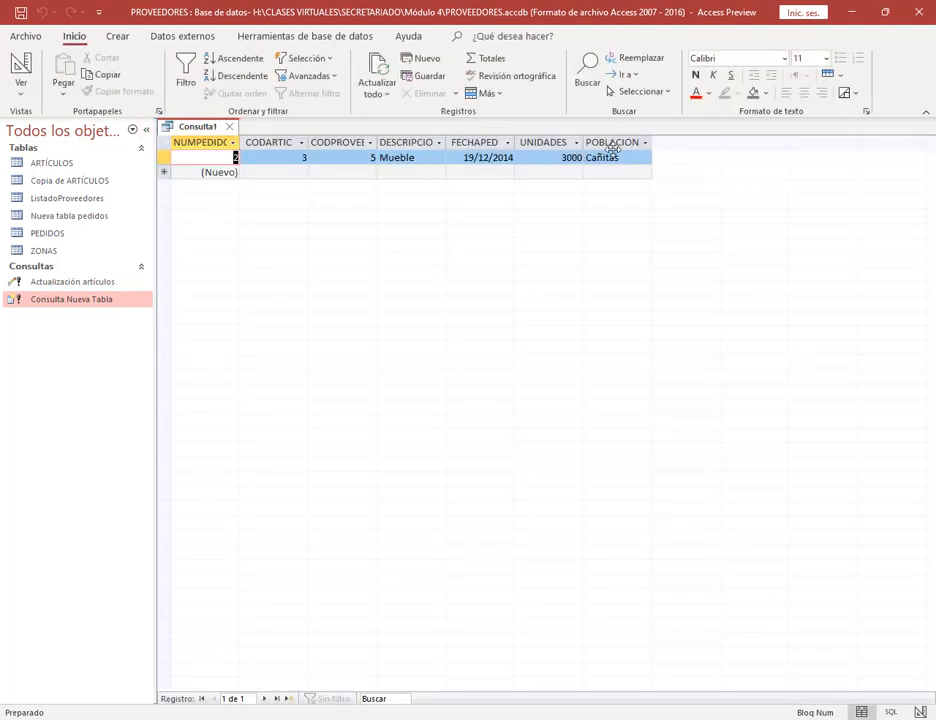
click(21, 65)
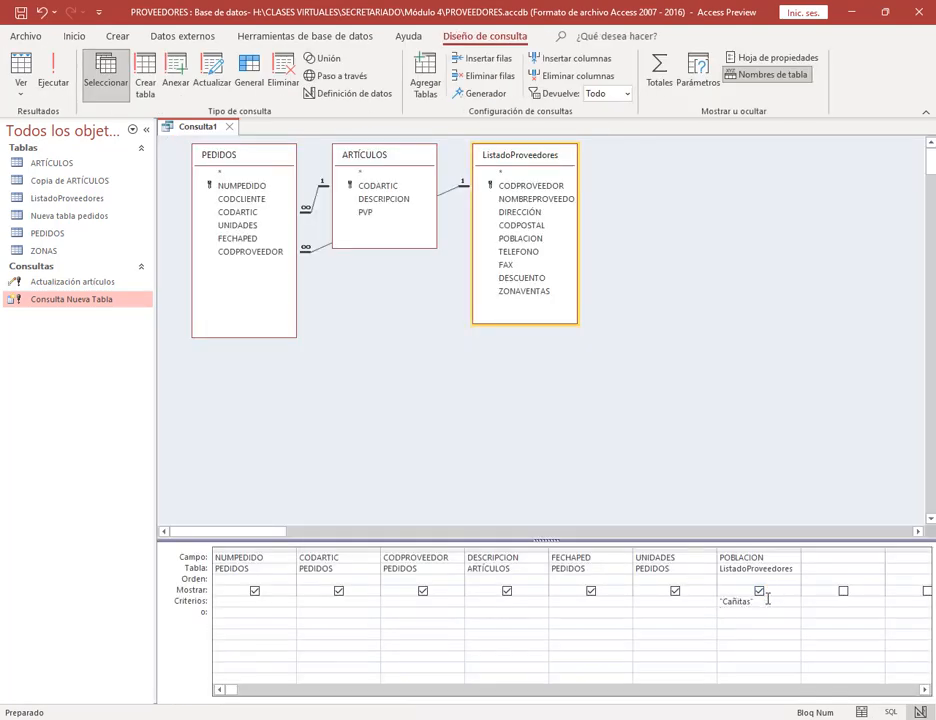
Step: Following the manual, turn the query into an append query targeting Nueva tabla pedidos in the active database
key(alt+Tab)
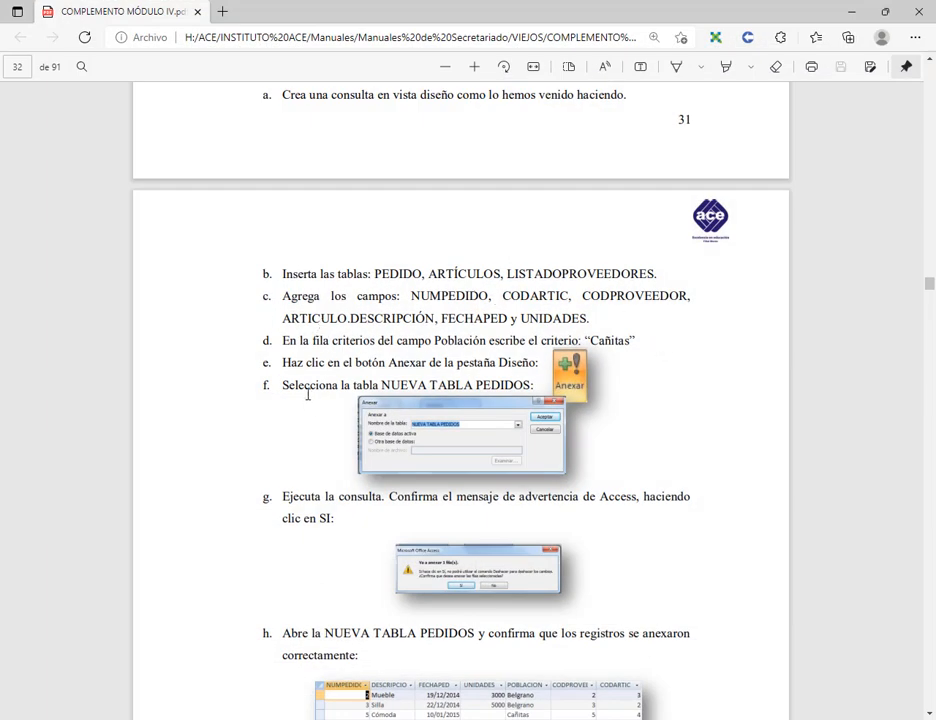
drag(283, 364, 487, 366)
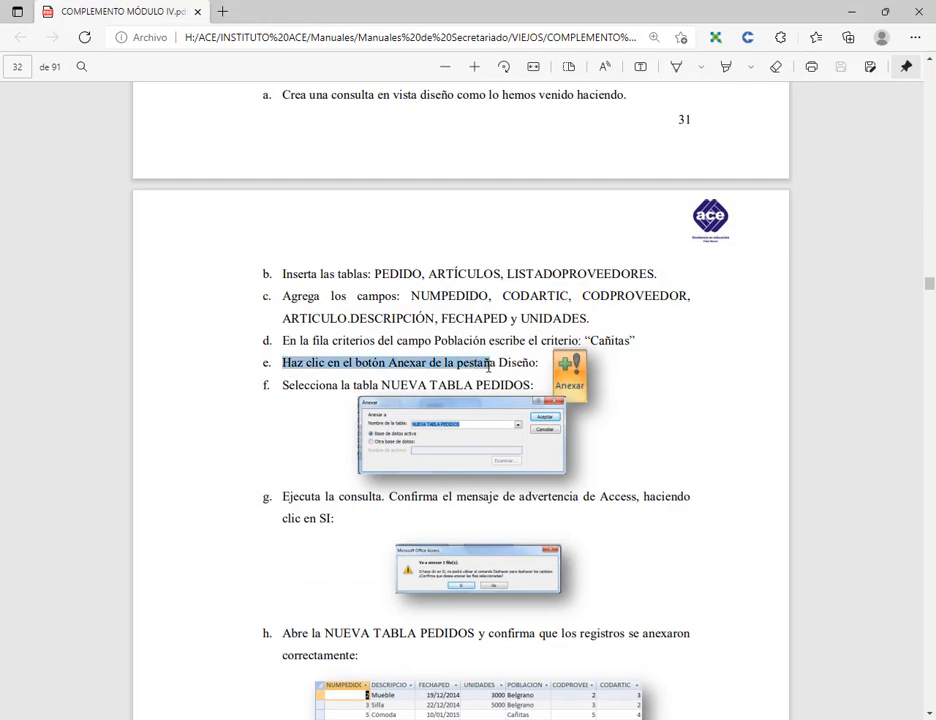
key(alt+Tab)
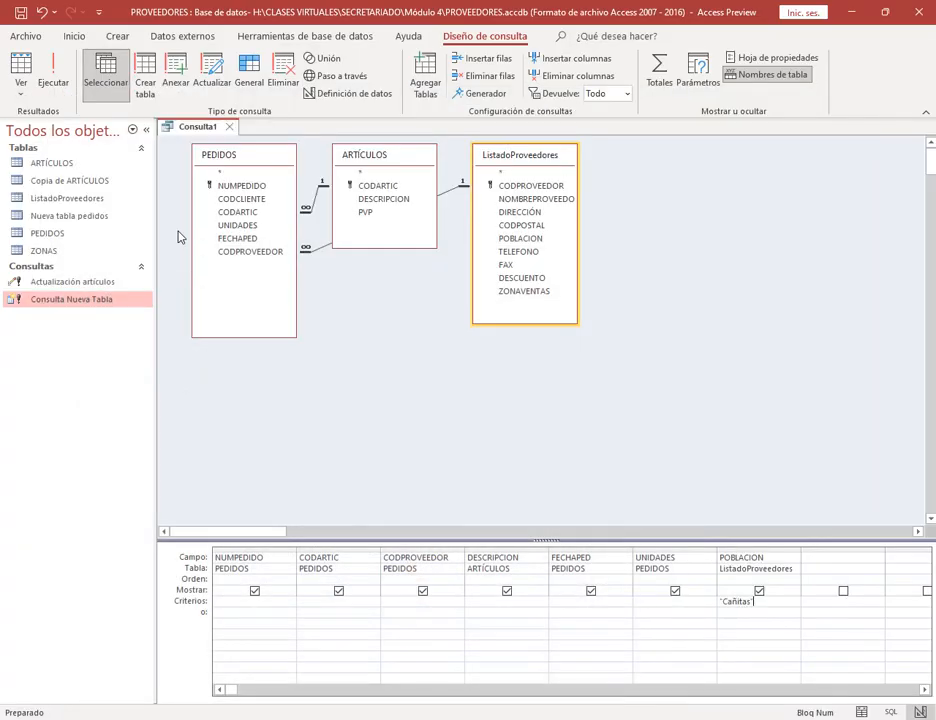
click(186, 80)
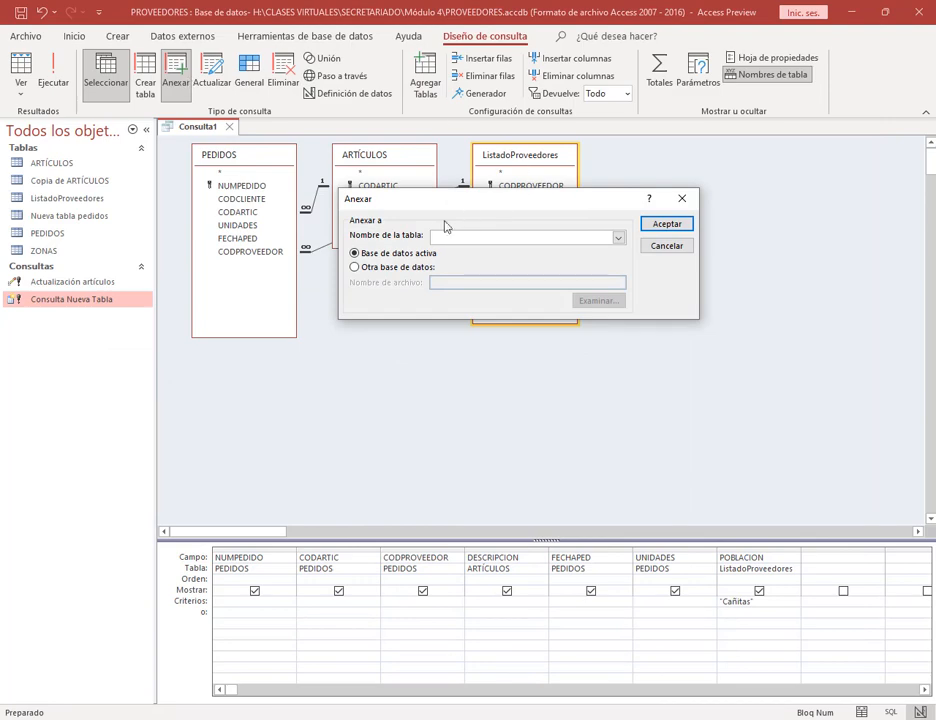
drag(483, 201, 468, 331)
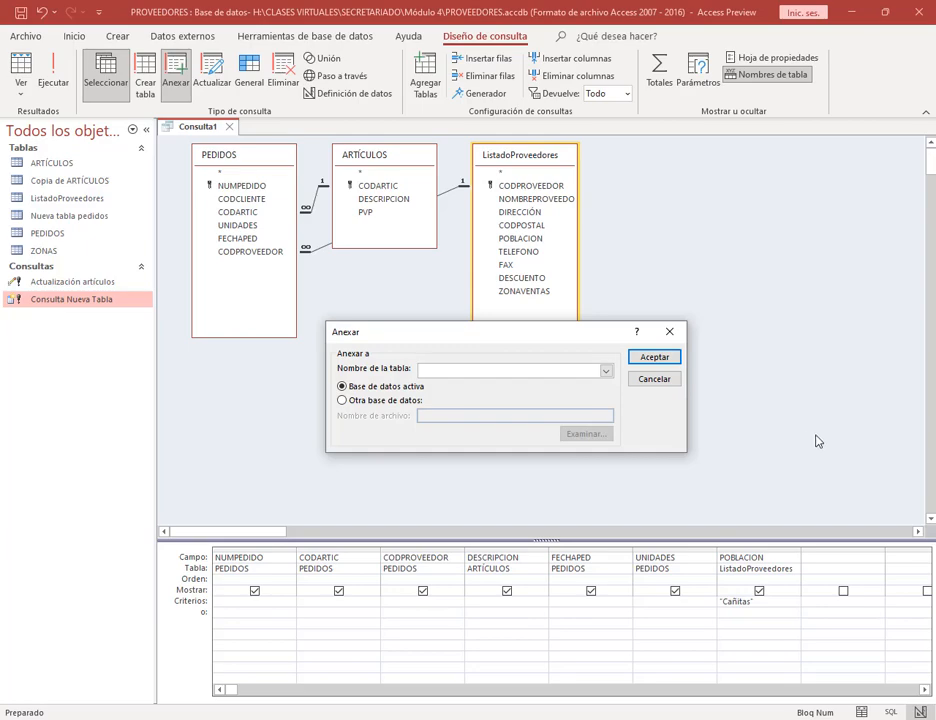
click(186, 718)
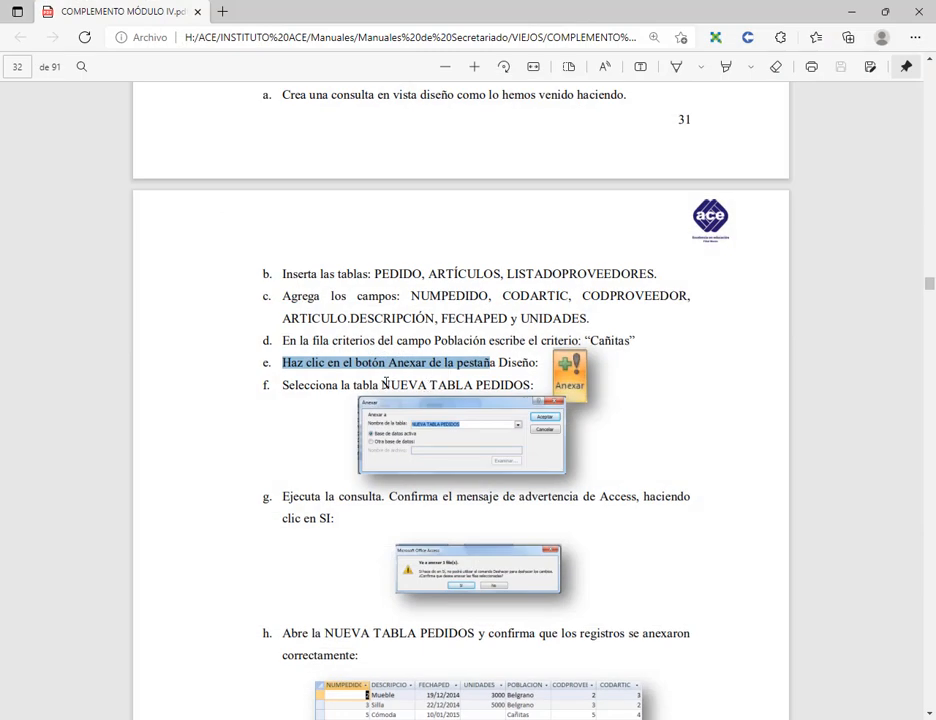
drag(382, 384, 531, 384)
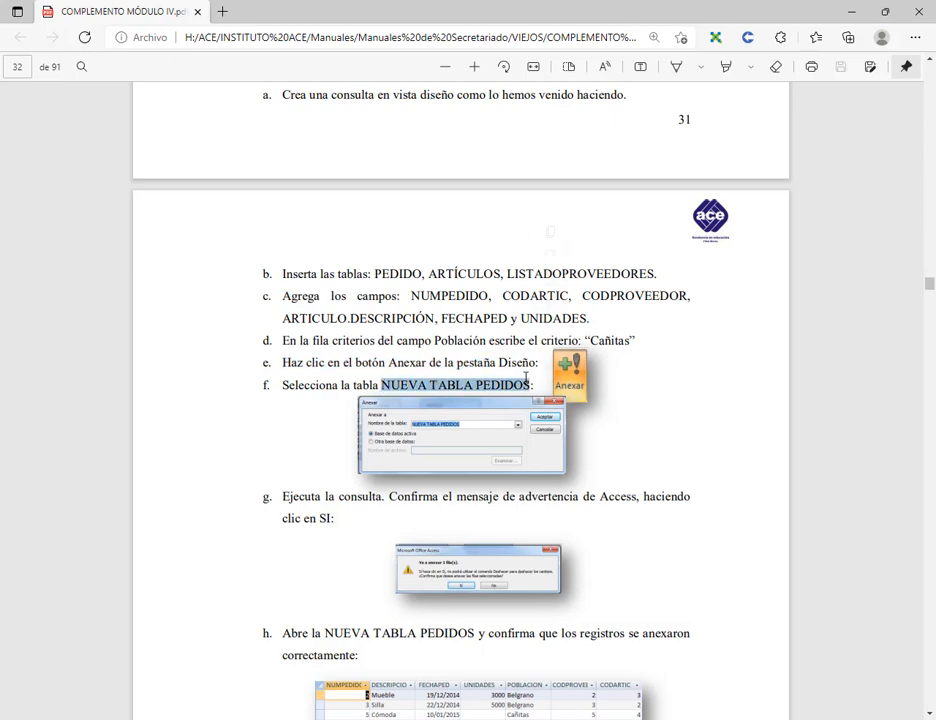
click(851, 10)
click(605, 370)
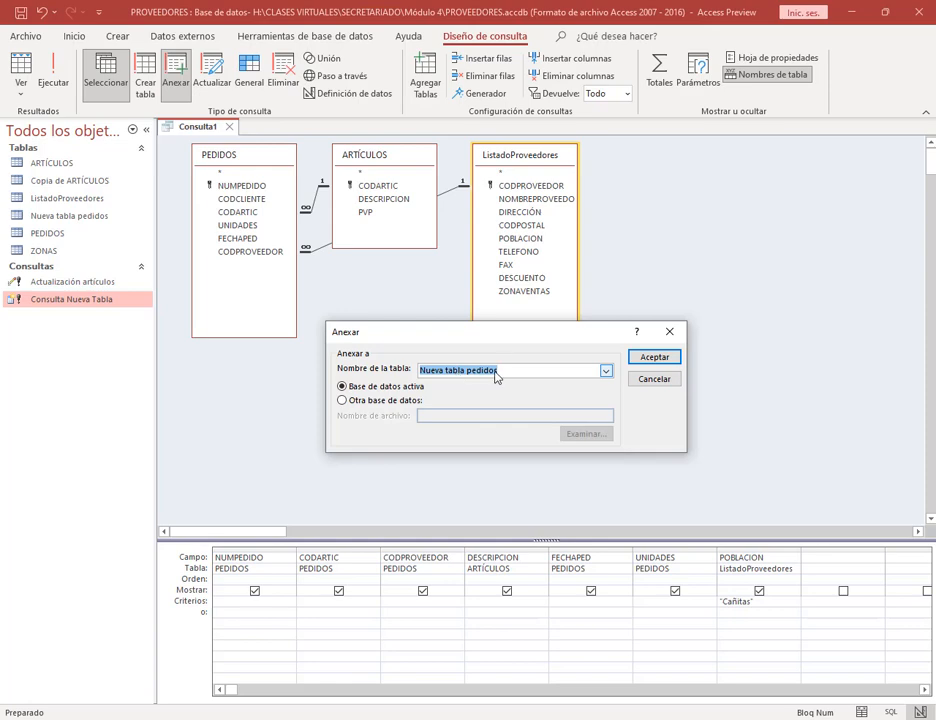
click(655, 357)
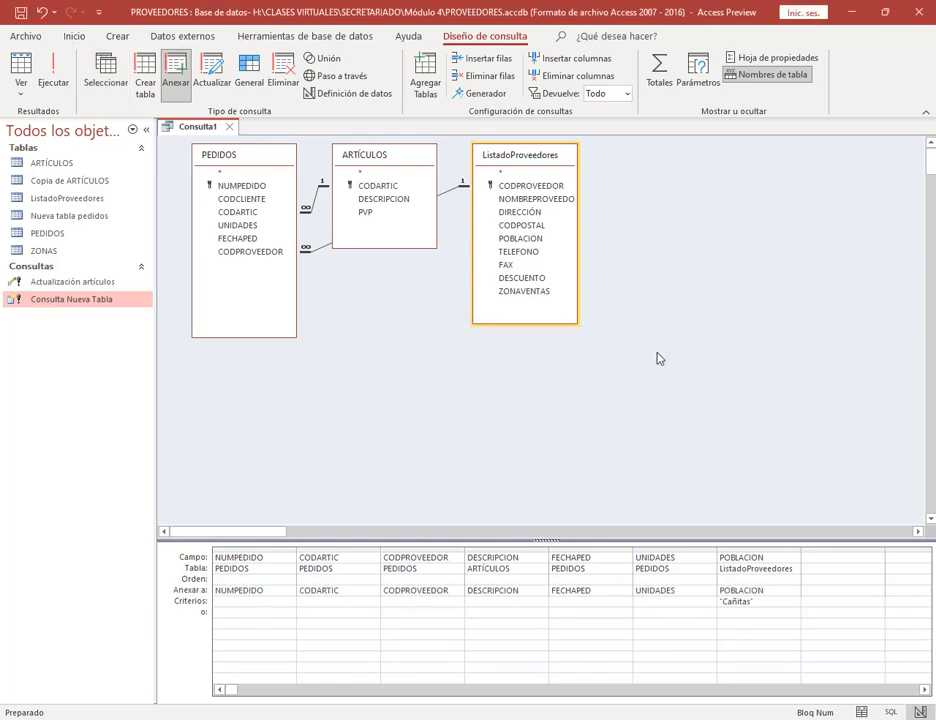
Step: Look over the current records of Nueva tabla pedidos, and run the append query, confirming that the rows are added
double_click(68, 219)
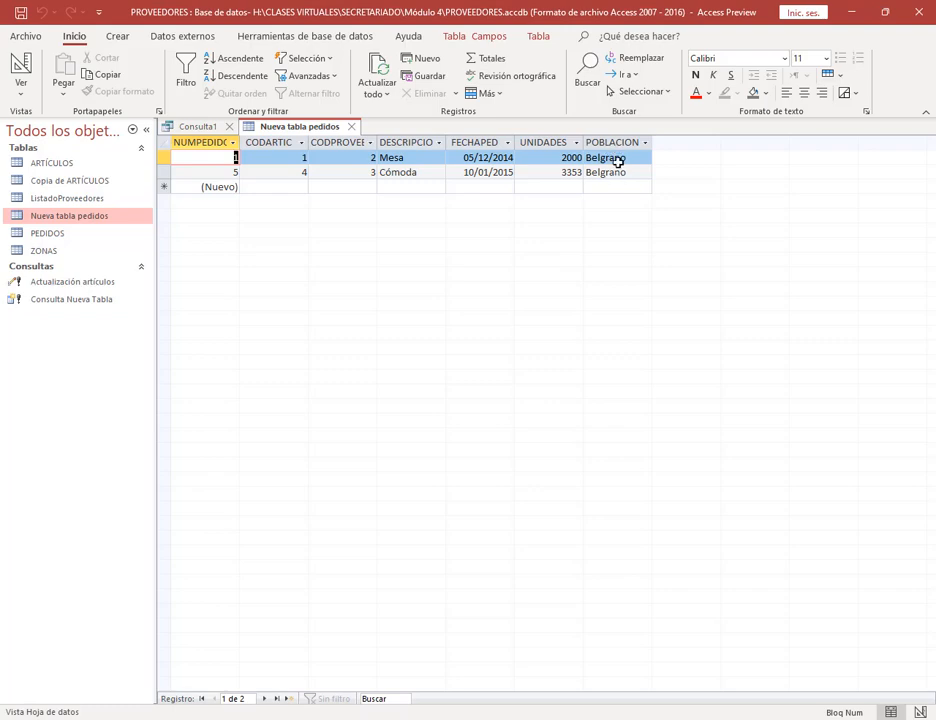
click(197, 126)
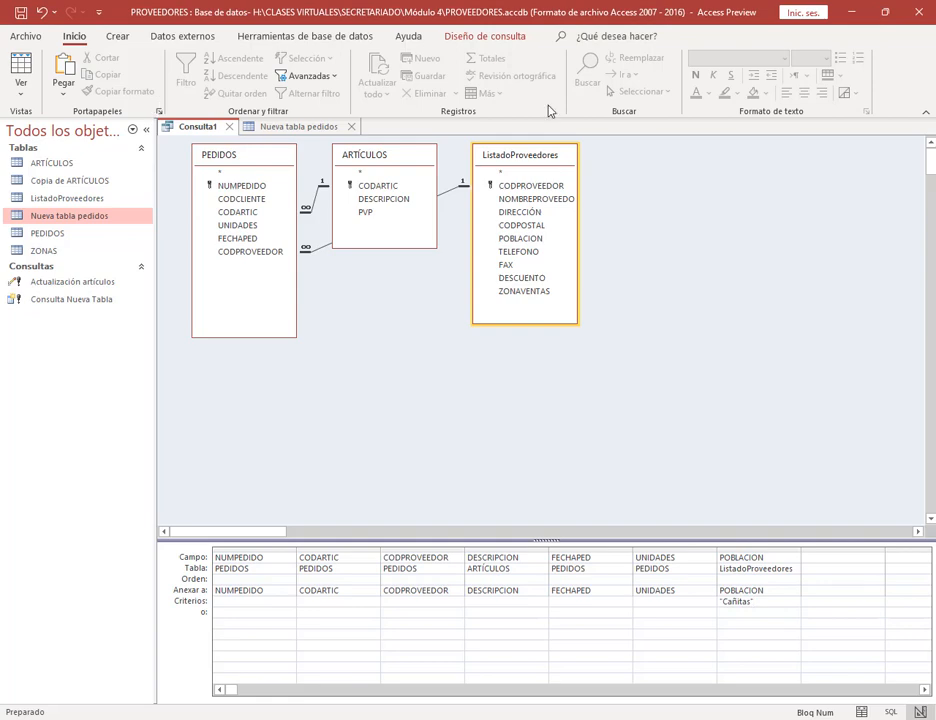
click(506, 40)
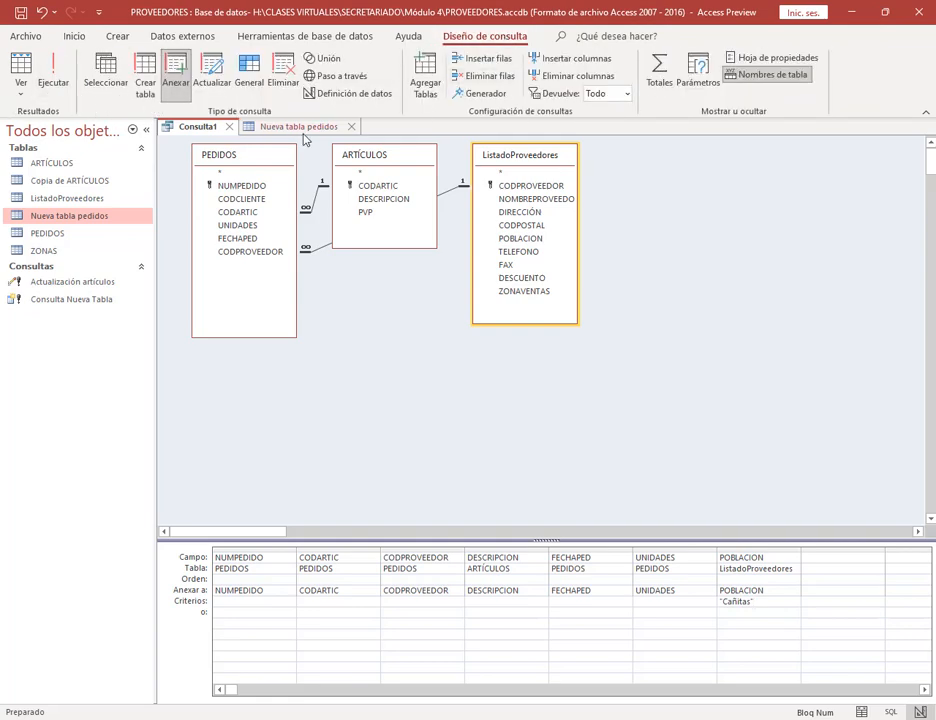
click(54, 76)
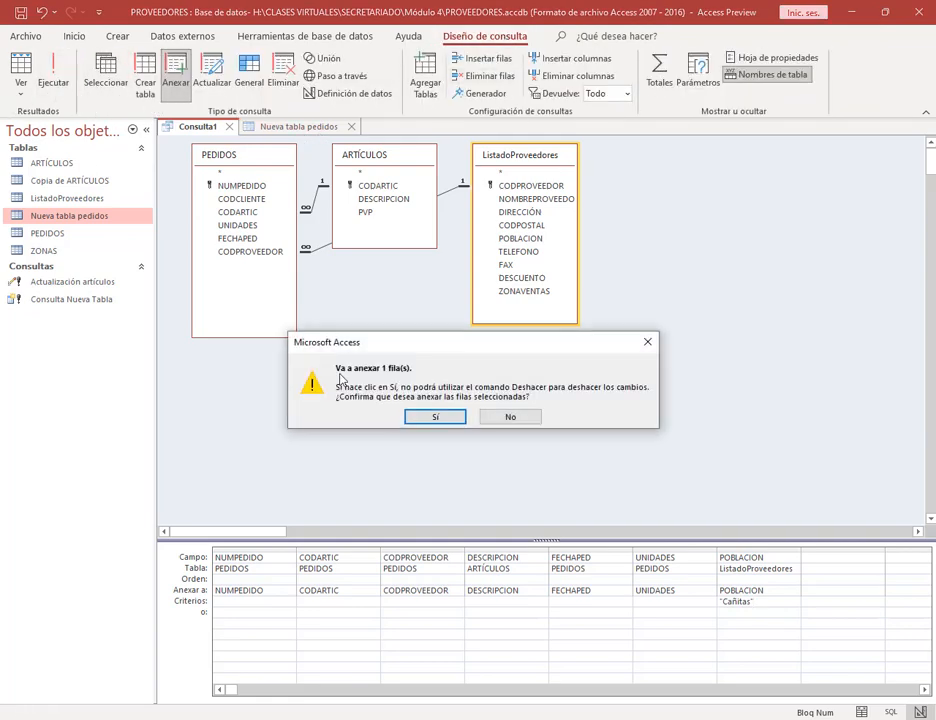
click(452, 420)
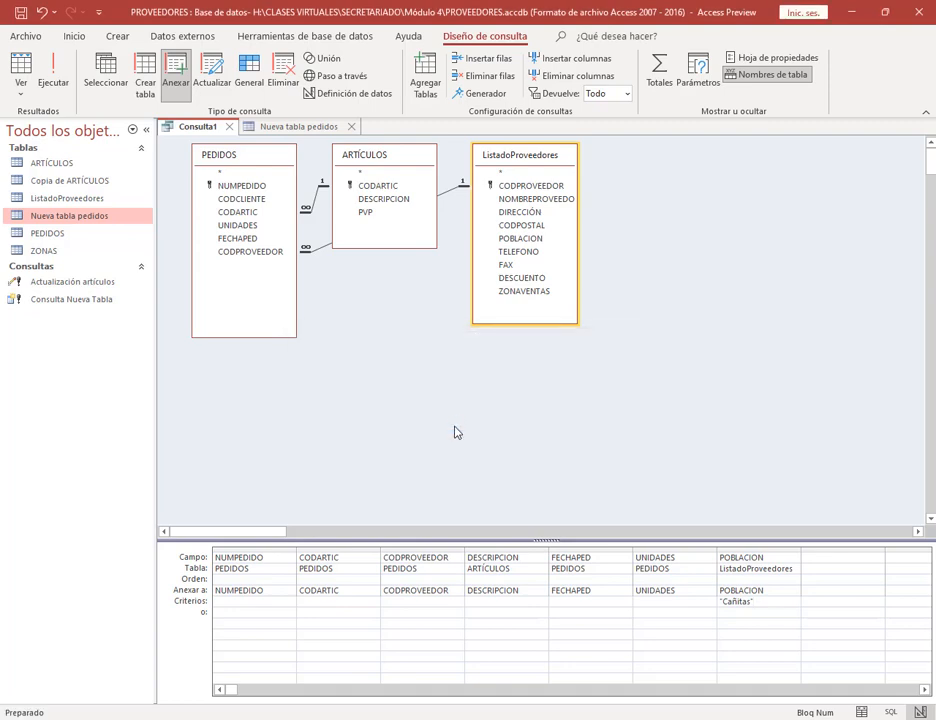
Step: Close and reopen Nueva tabla pedidos to check for the appended Cañitas order
click(284, 126)
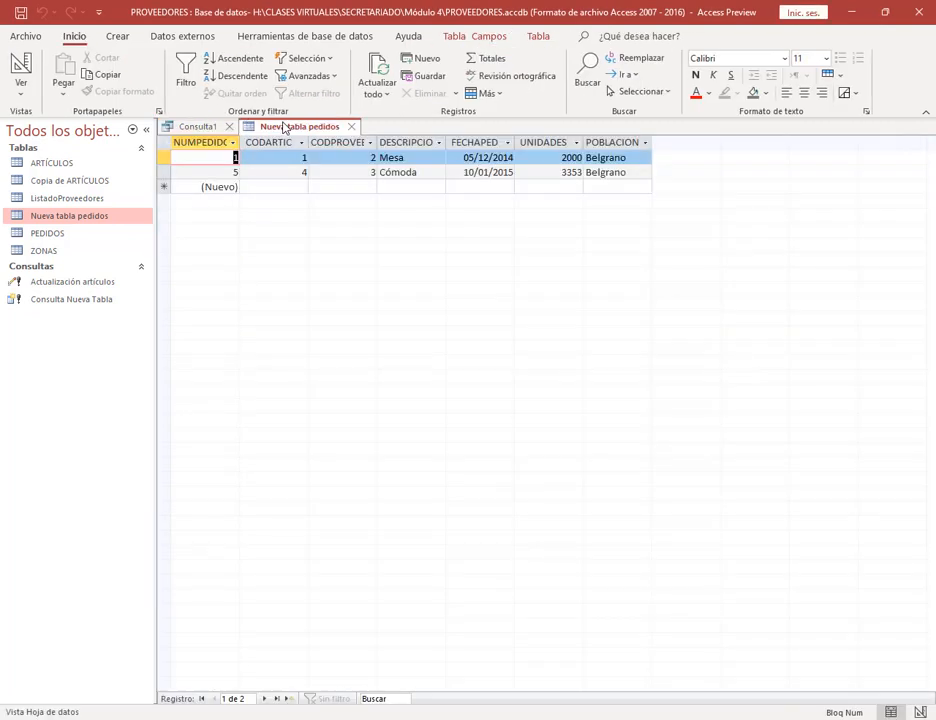
click(351, 126)
double_click(110, 217)
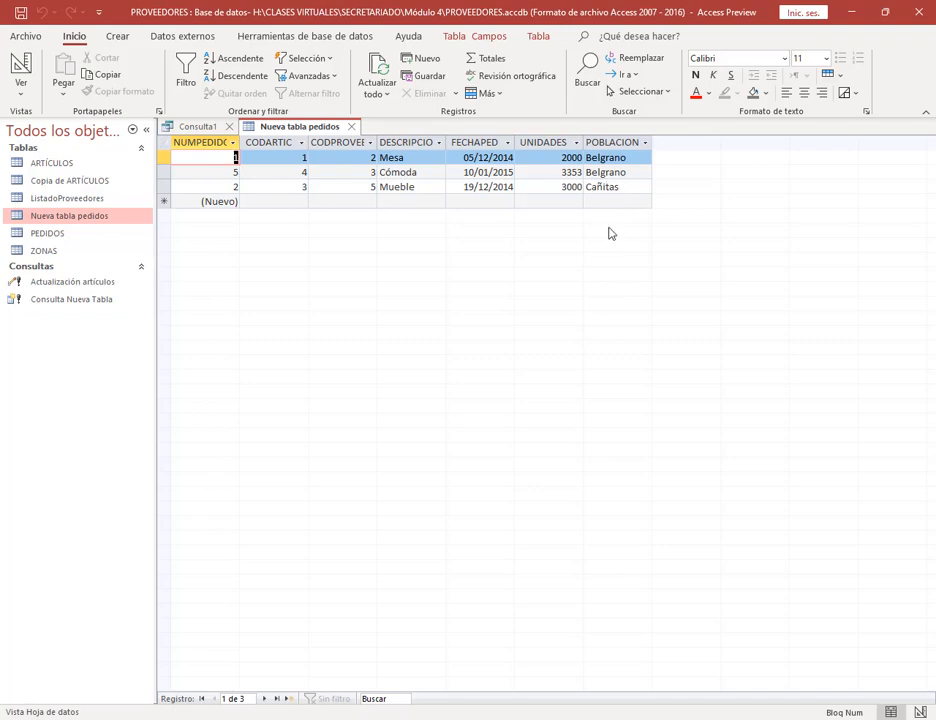
Step: Check the query name in the manual, save the append query as Añadir registro, and close it along with Nueva tabla pedidos
click(198, 127)
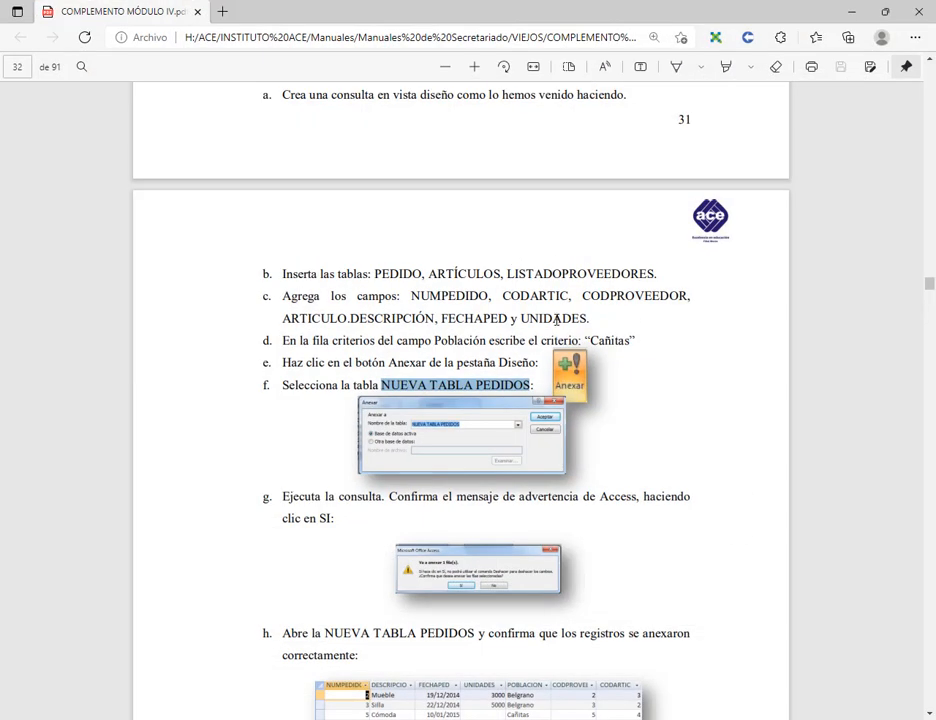
click(639, 368)
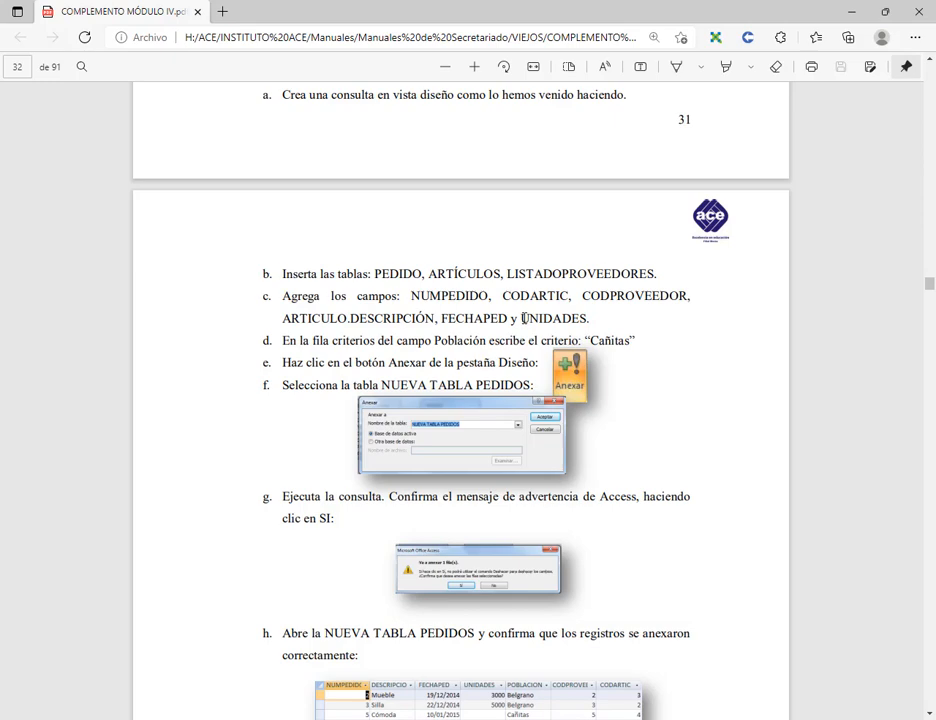
scroll(524, 318, down, 3)
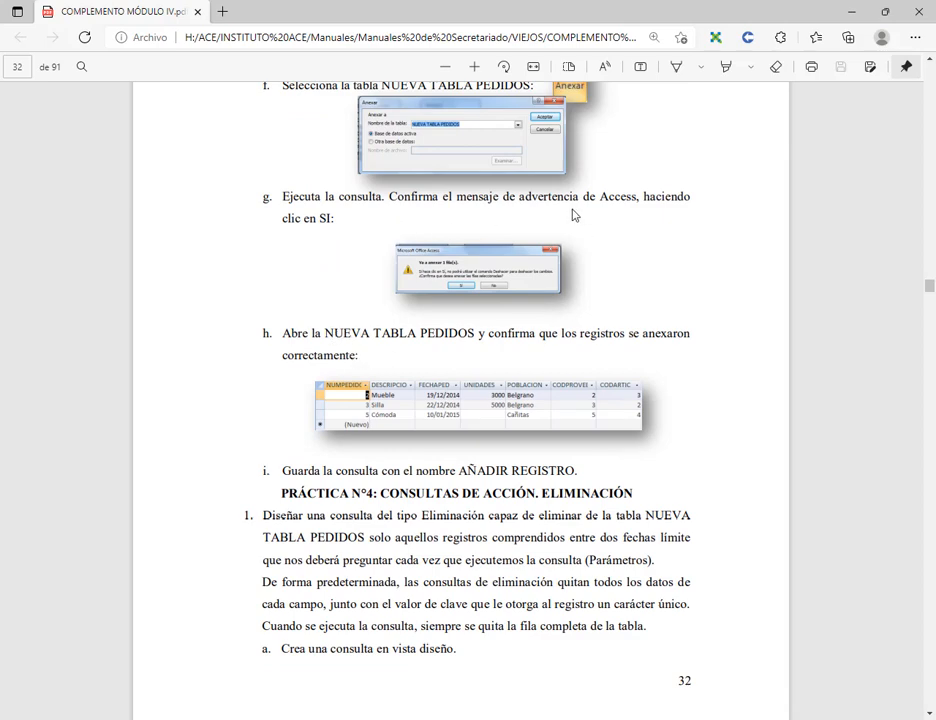
scroll(449, 362, down, 1)
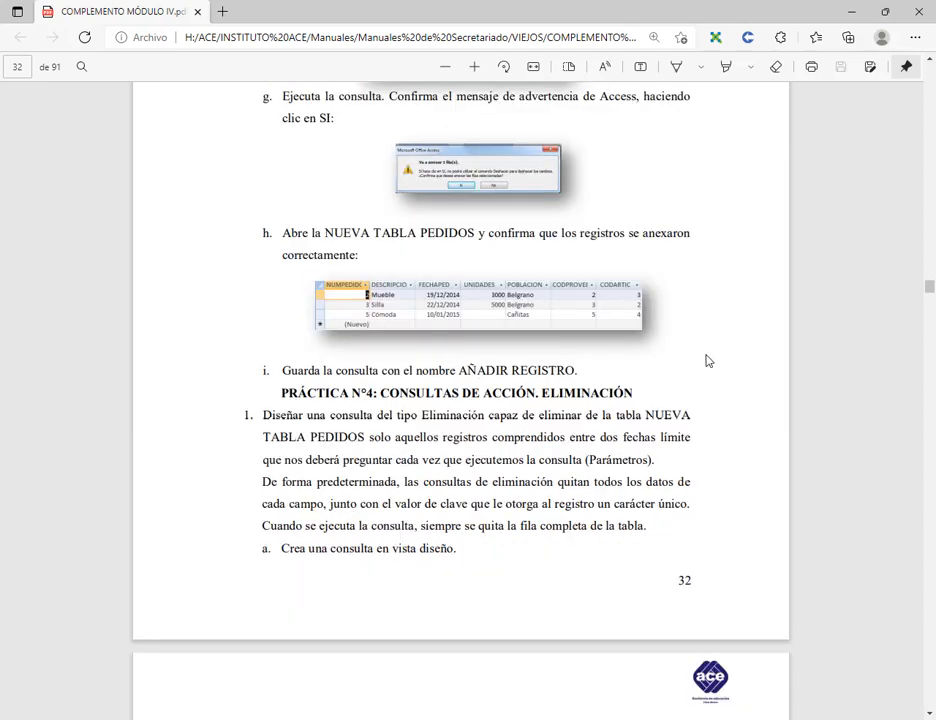
click(852, 12)
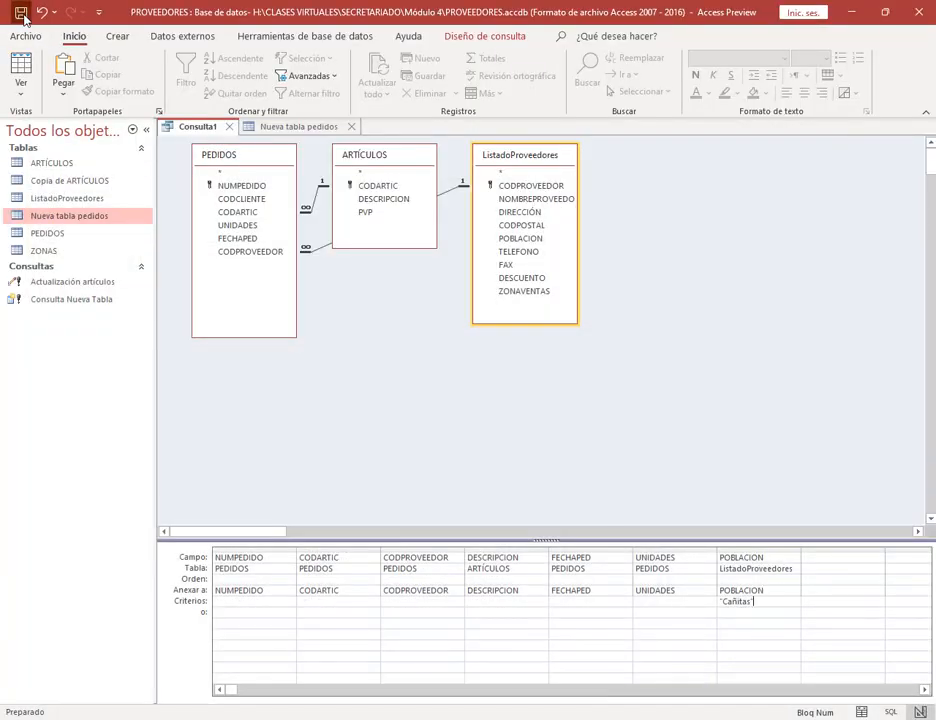
click(20, 12)
text(Aña)
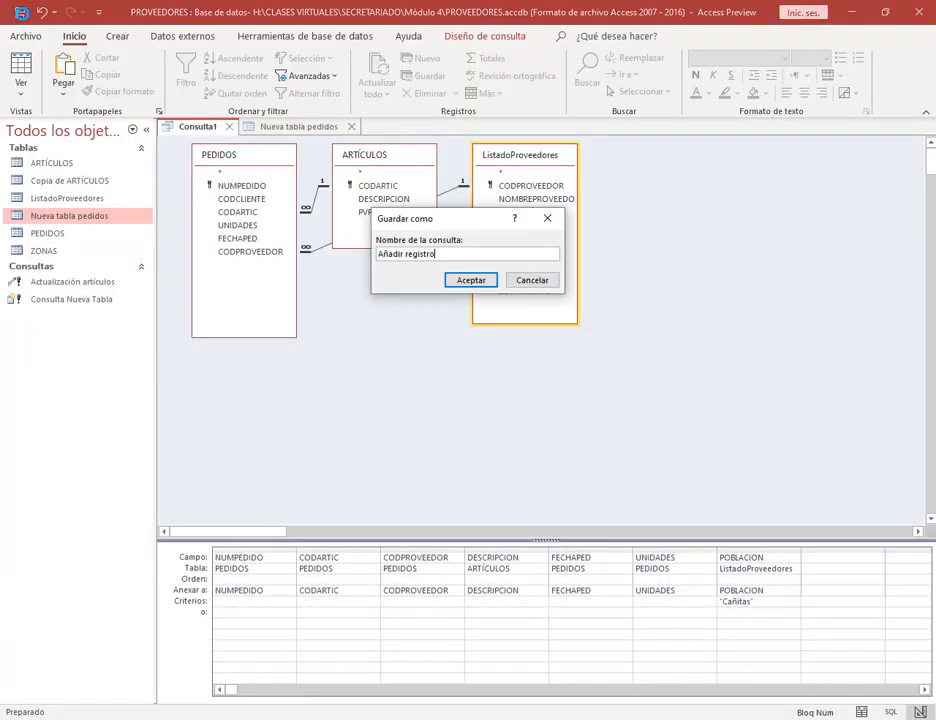
text(dir registro)
key(Return)
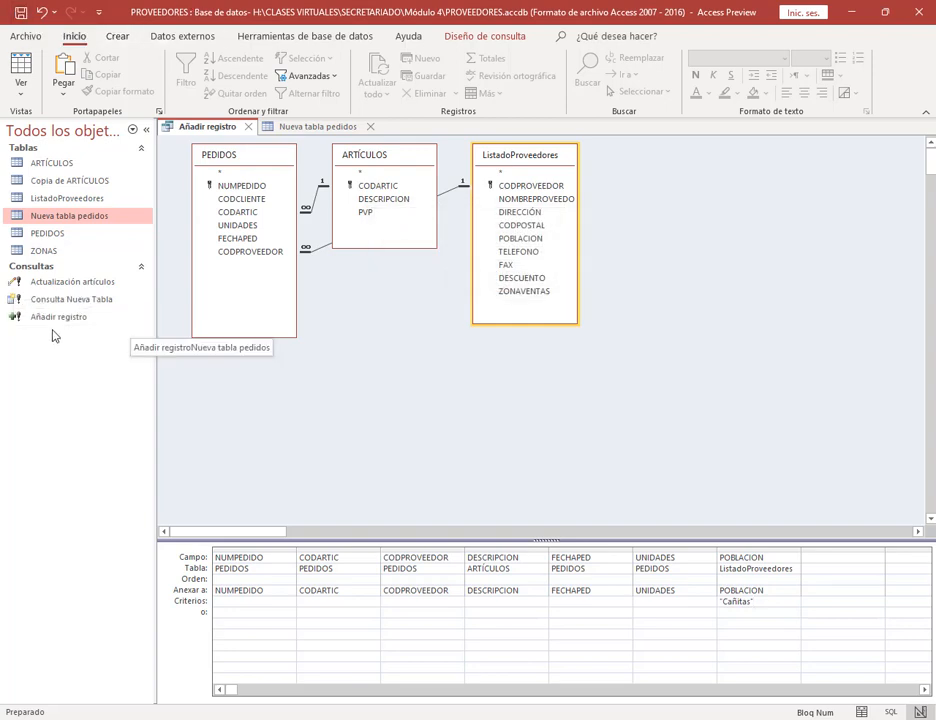
click(248, 126)
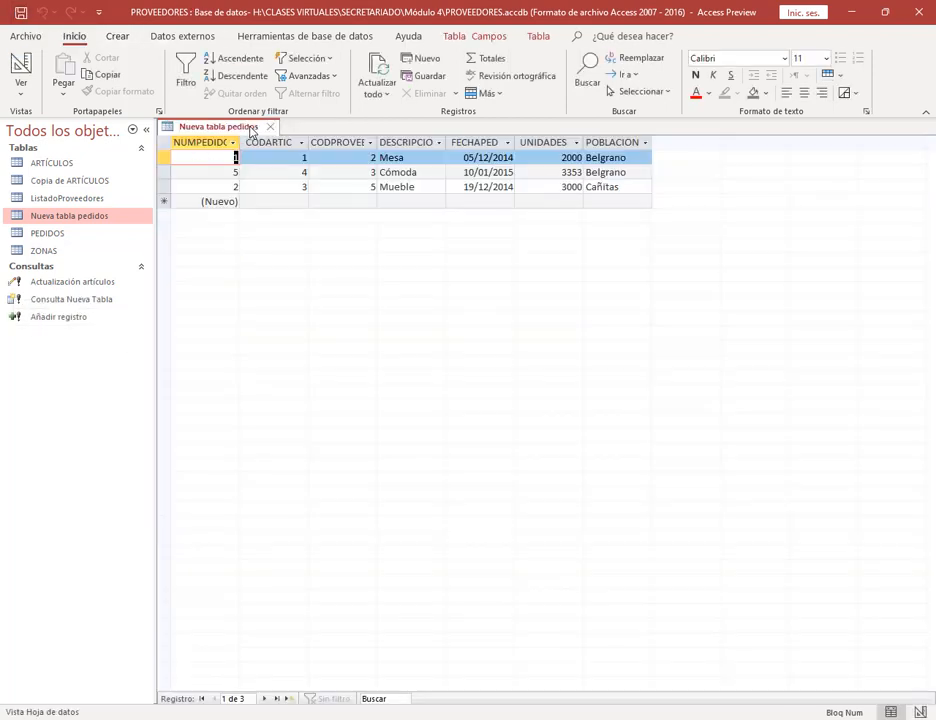
click(271, 126)
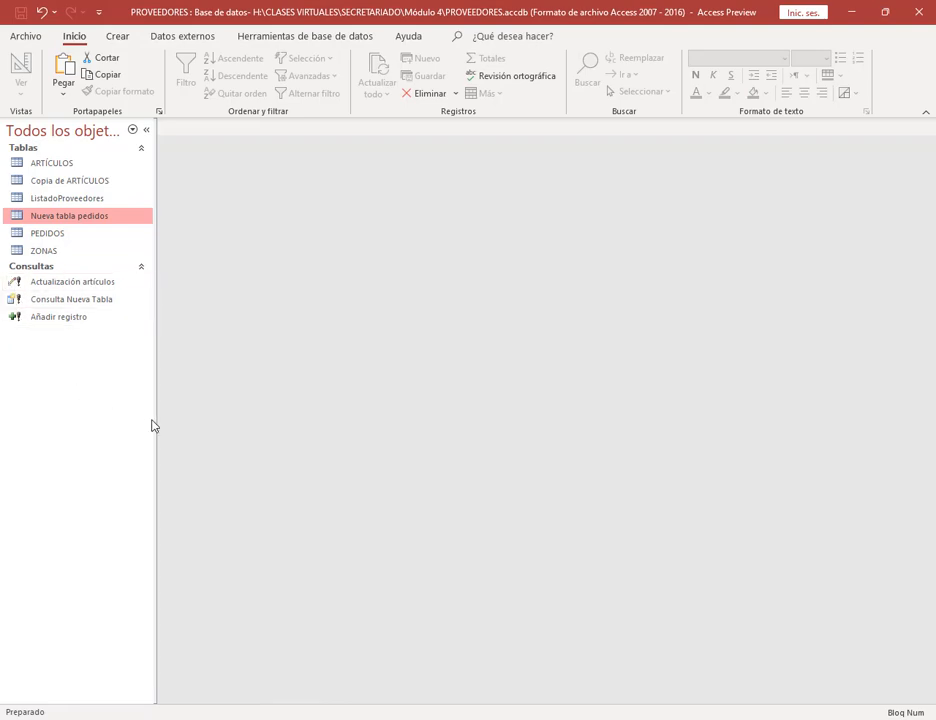
Step: Read the manual's Práctica N° 4 instructions for the delete query on Nueva tabla pedidos with two date parameters
key(alt+Tab)
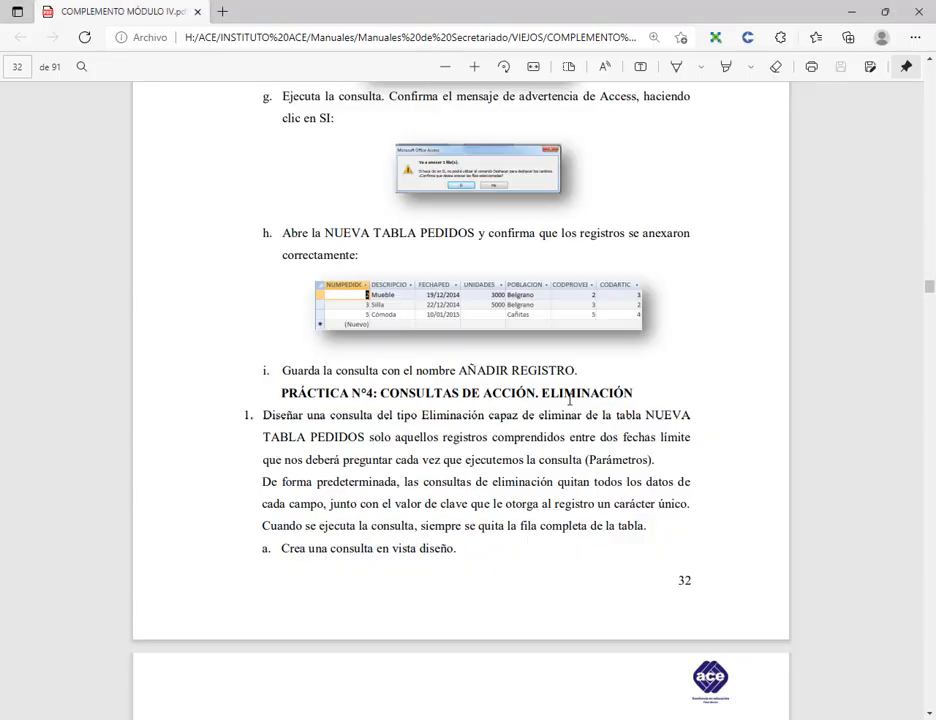
scroll(586, 400, down, 5)
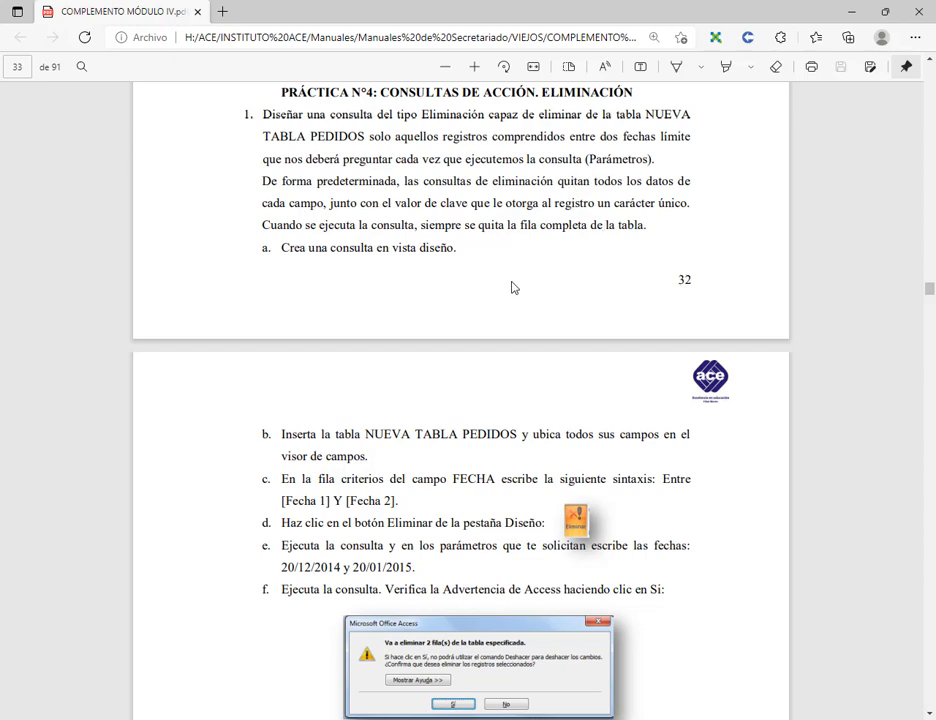
scroll(480, 257, down, 2)
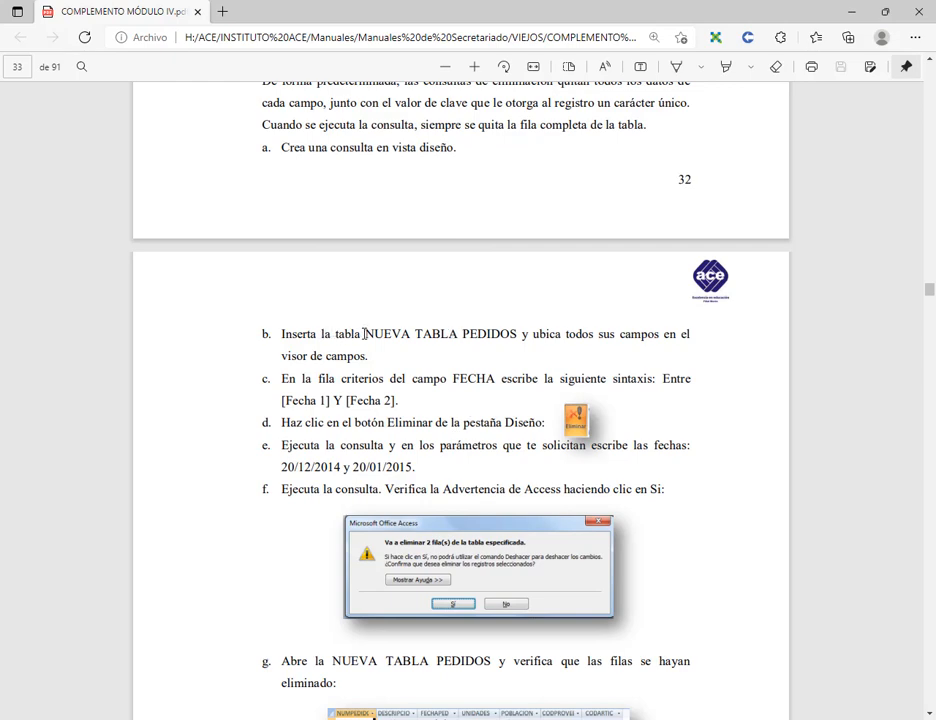
drag(364, 334, 517, 334)
click(497, 368)
scroll(378, 247, down, 2)
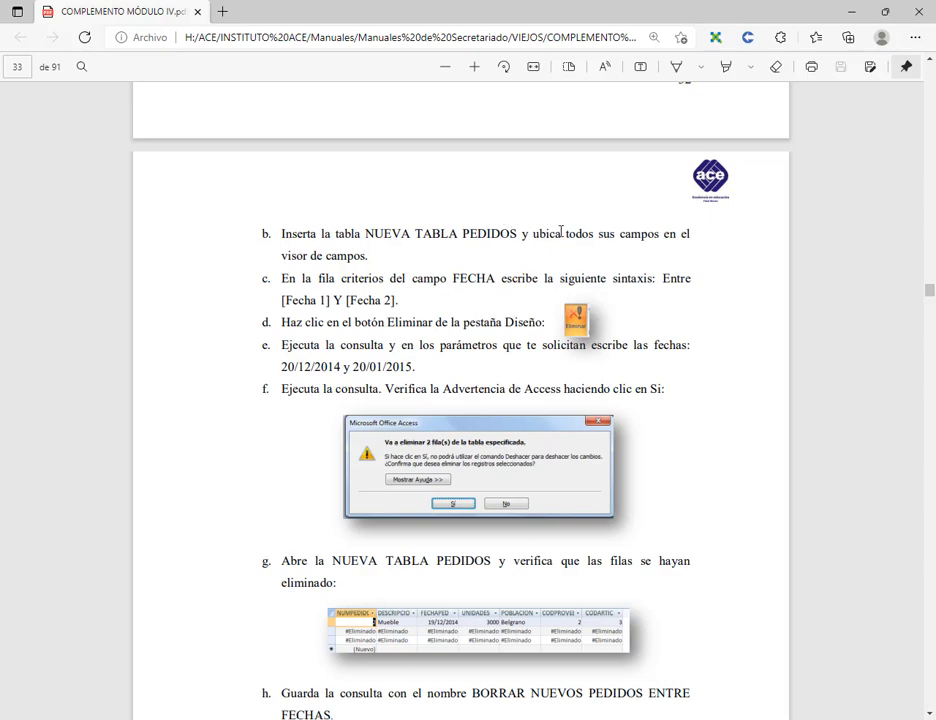
Step: Switch to Access, create a query in design view based on Nueva tabla pedidos, and enlarge its field list to show every field
click(203, 718)
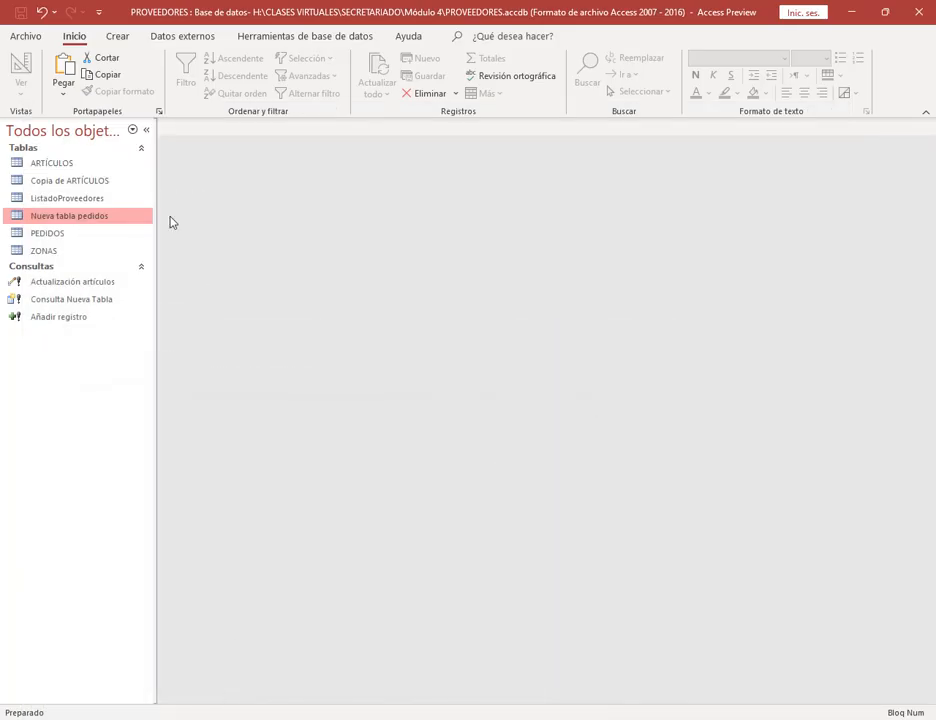
click(120, 37)
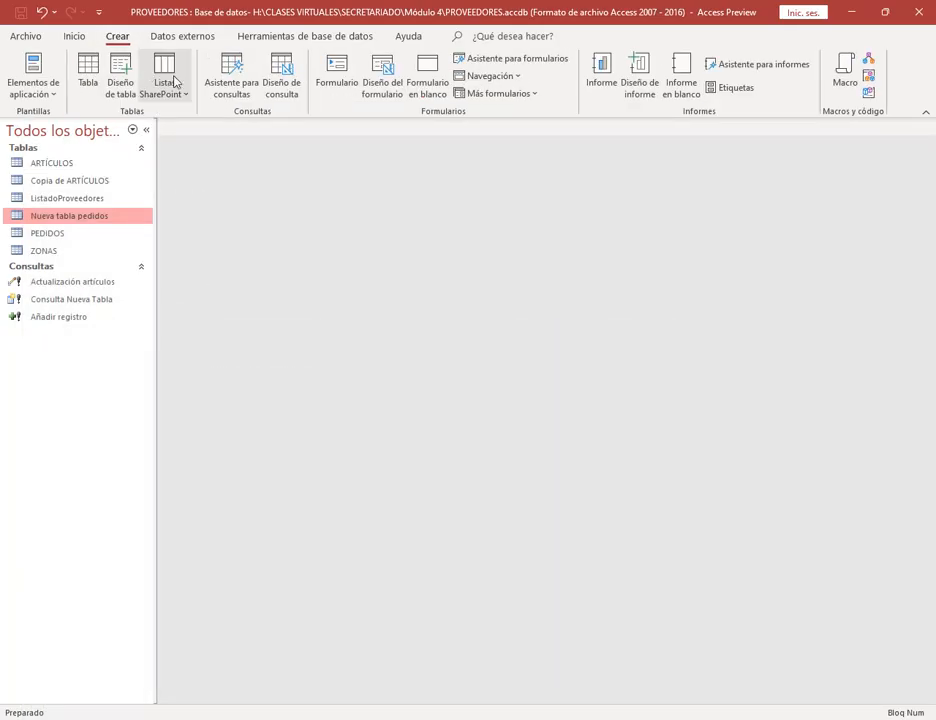
click(289, 82)
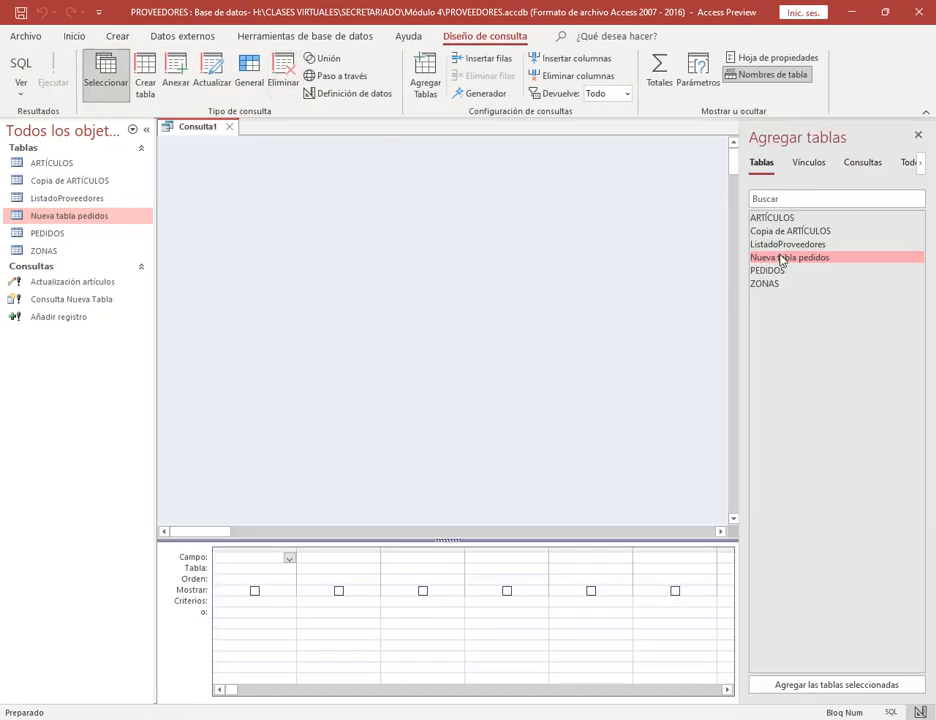
drag(782, 259, 424, 226)
click(918, 135)
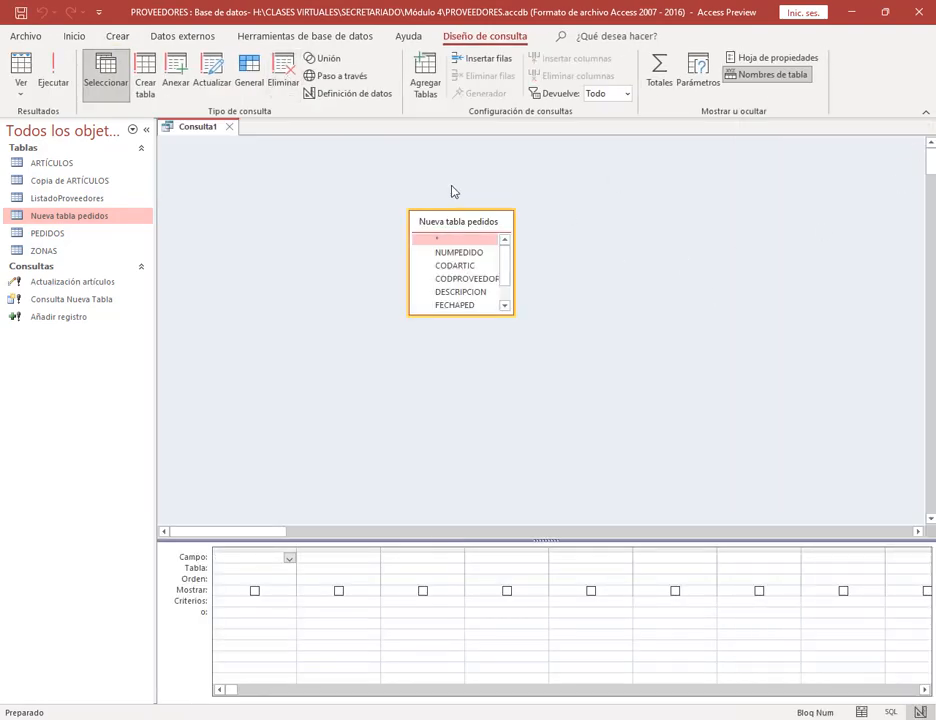
drag(480, 314, 487, 394)
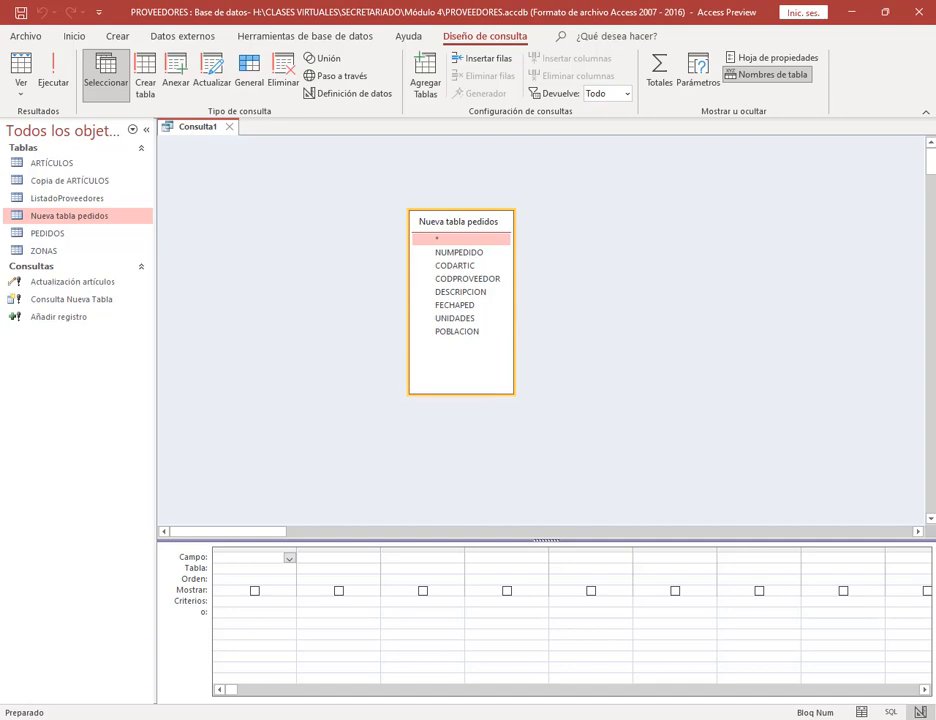
Step: Check the manual's Práctica N° 4 steps, and add all fields of Nueva tabla pedidos to the query grid
key(alt+Tab)
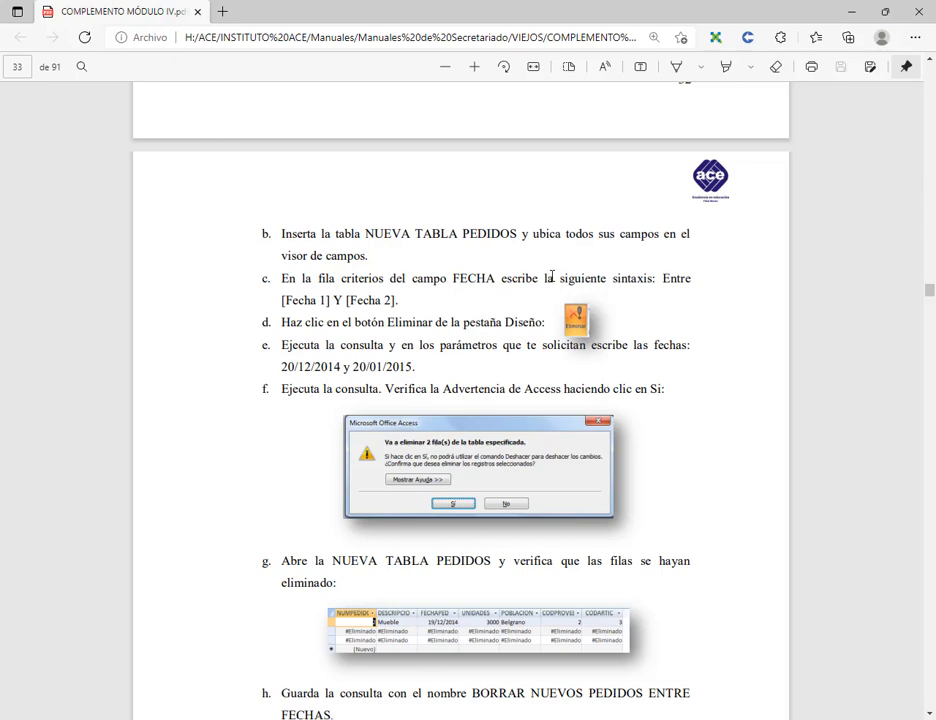
scroll(546, 278, down, 2)
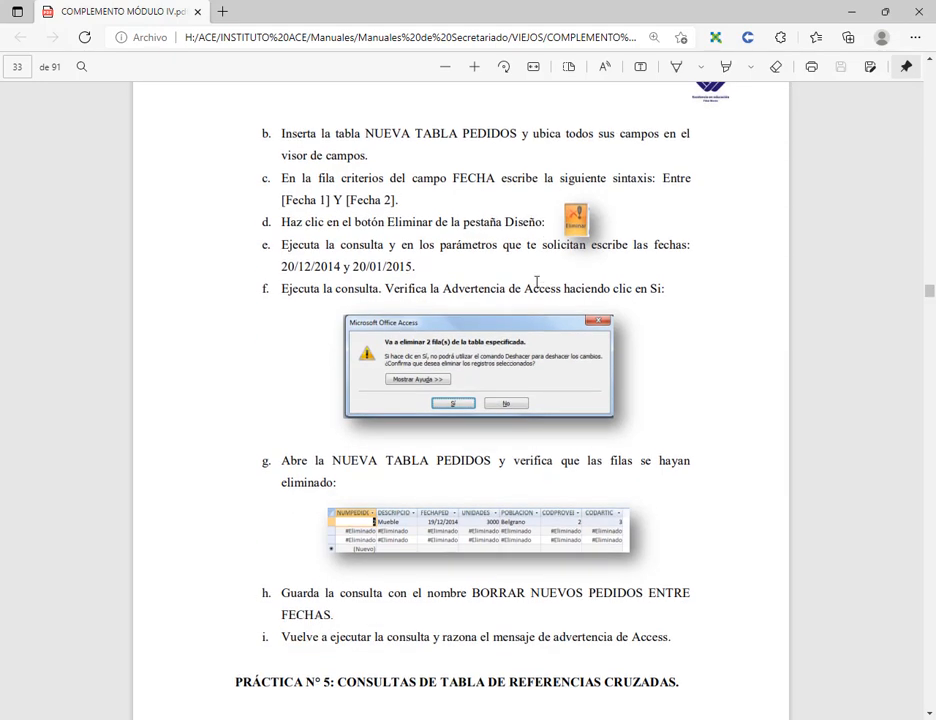
scroll(378, 495, up, 2)
scroll(420, 388, up, 3)
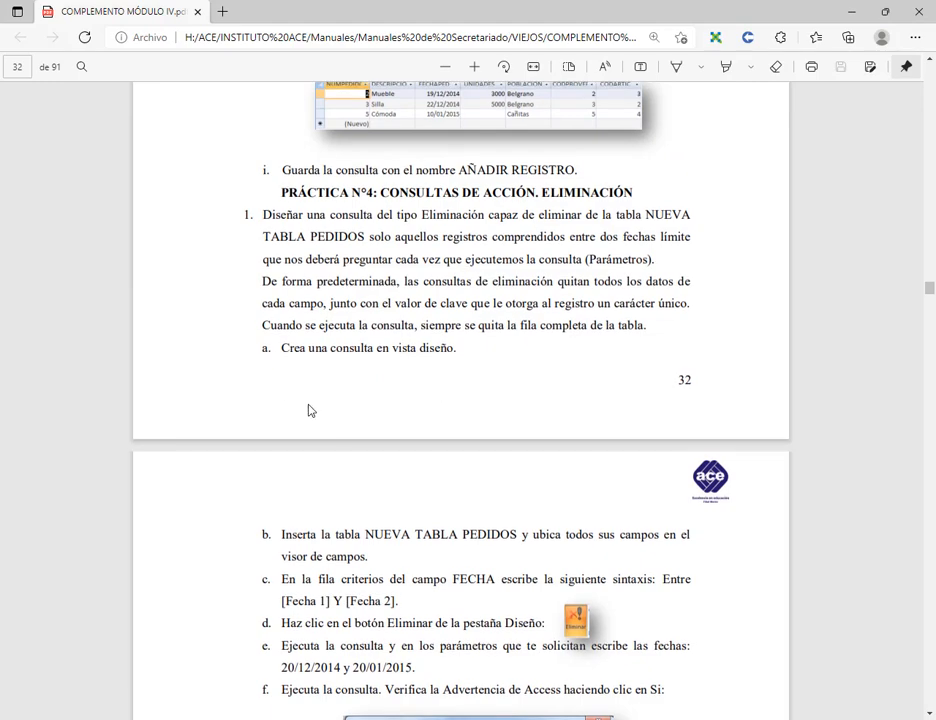
scroll(184, 662, down, 3)
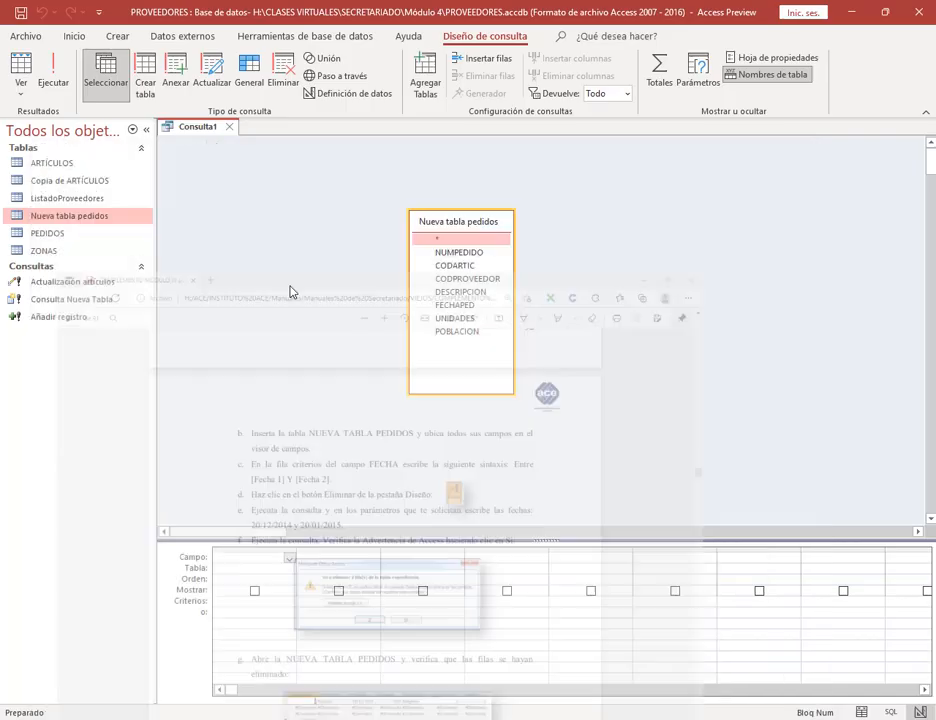
double_click(461, 222)
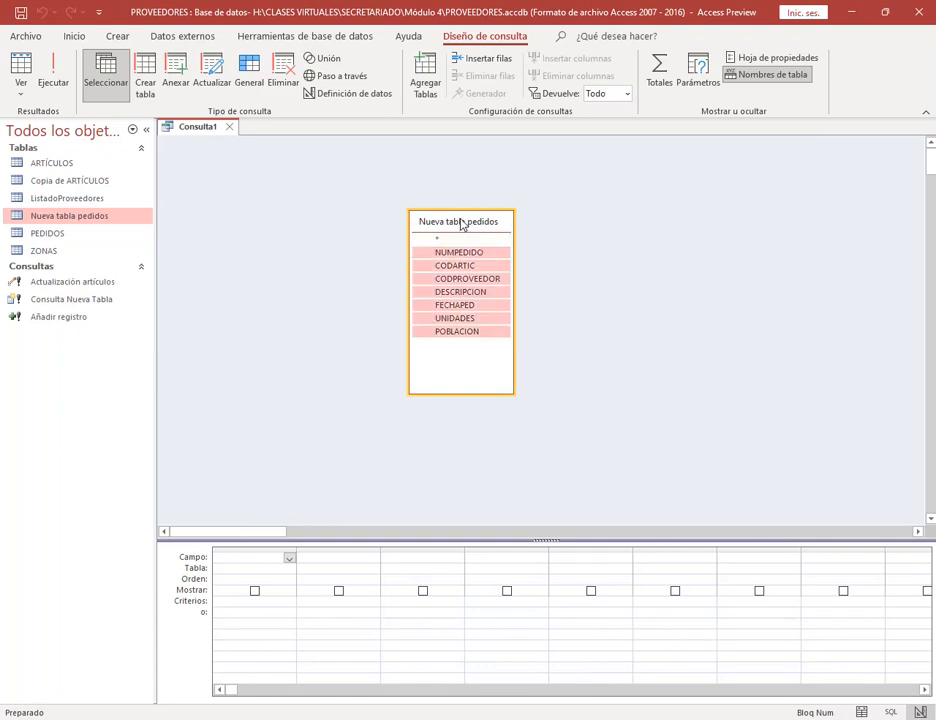
drag(437, 253, 268, 562)
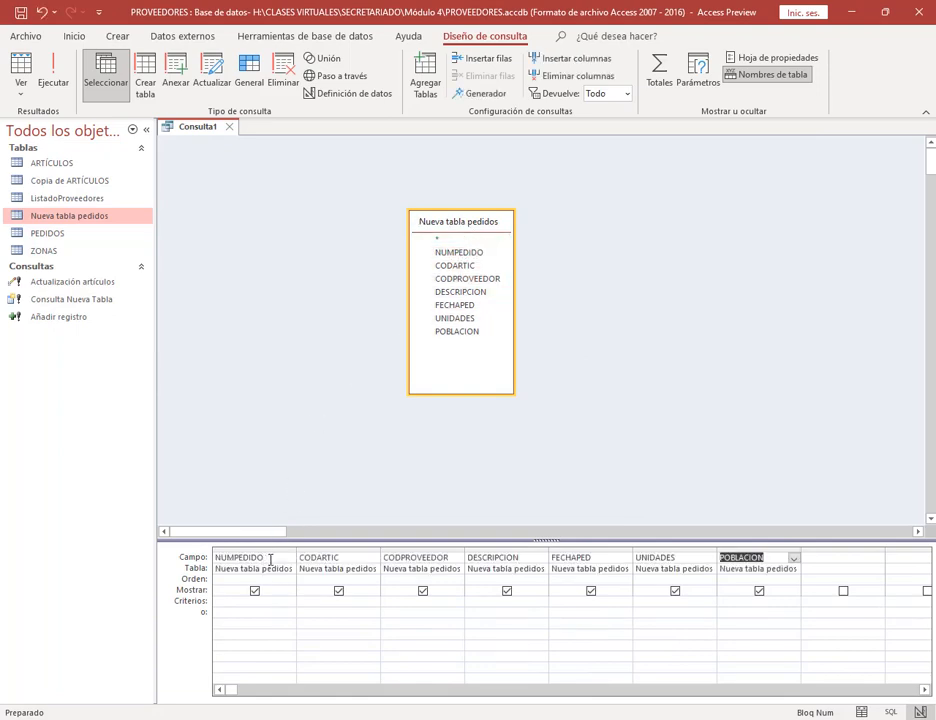
Step: Check the date syntax in the manual, set the FECHAPED criteria to Entre [Fecha 1] Y [Fecha 2], and widen that column
click(554, 600)
key(alt+Tab)
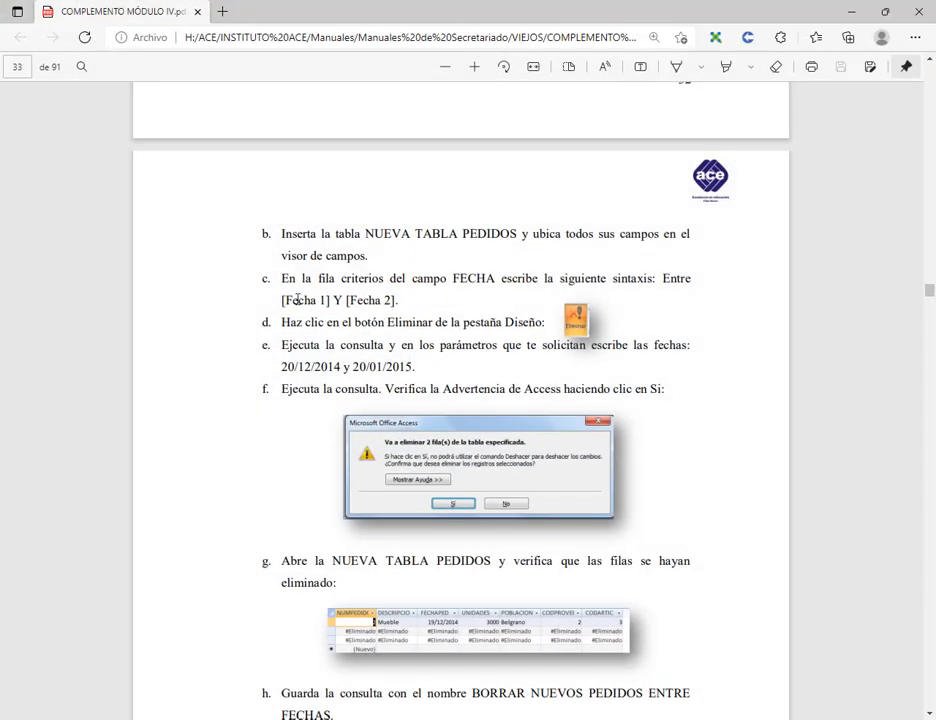
drag(283, 300, 330, 300)
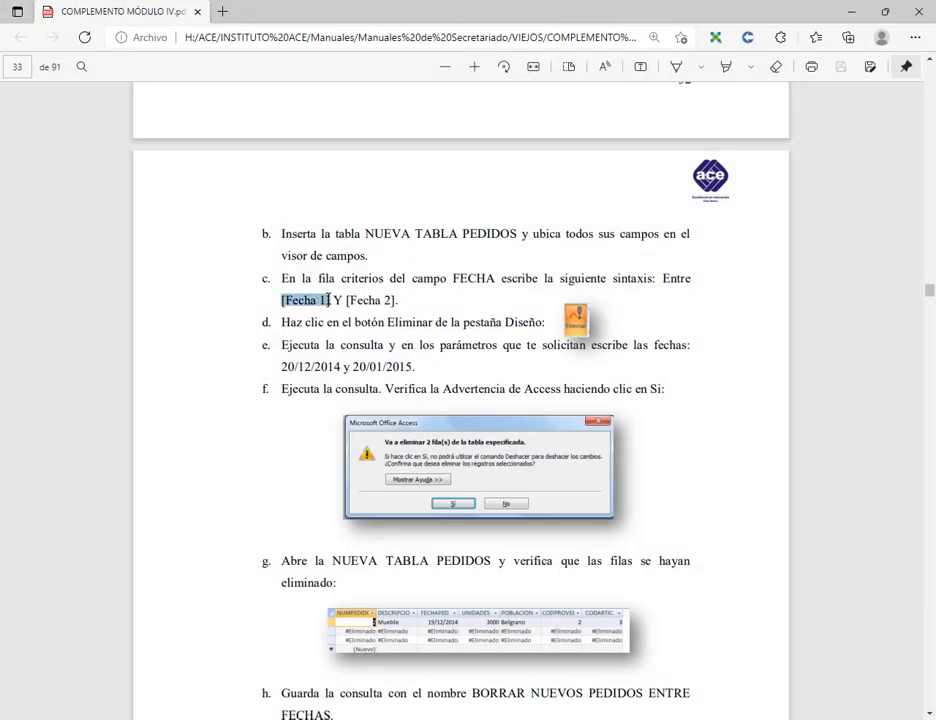
click(405, 299)
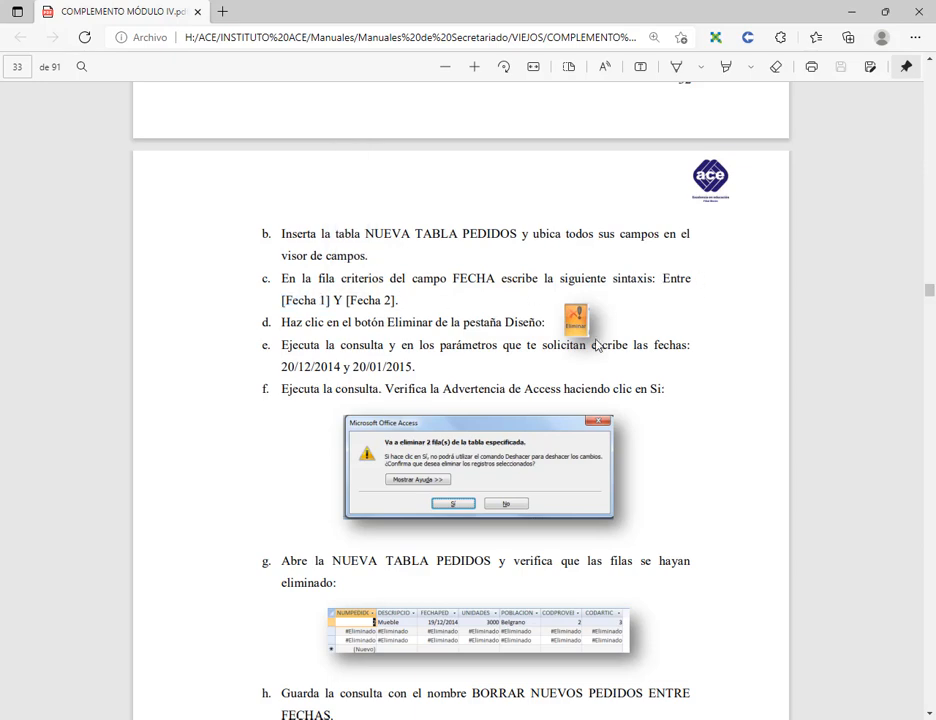
drag(663, 279, 677, 301)
click(325, 300)
click(335, 719)
click(555, 601)
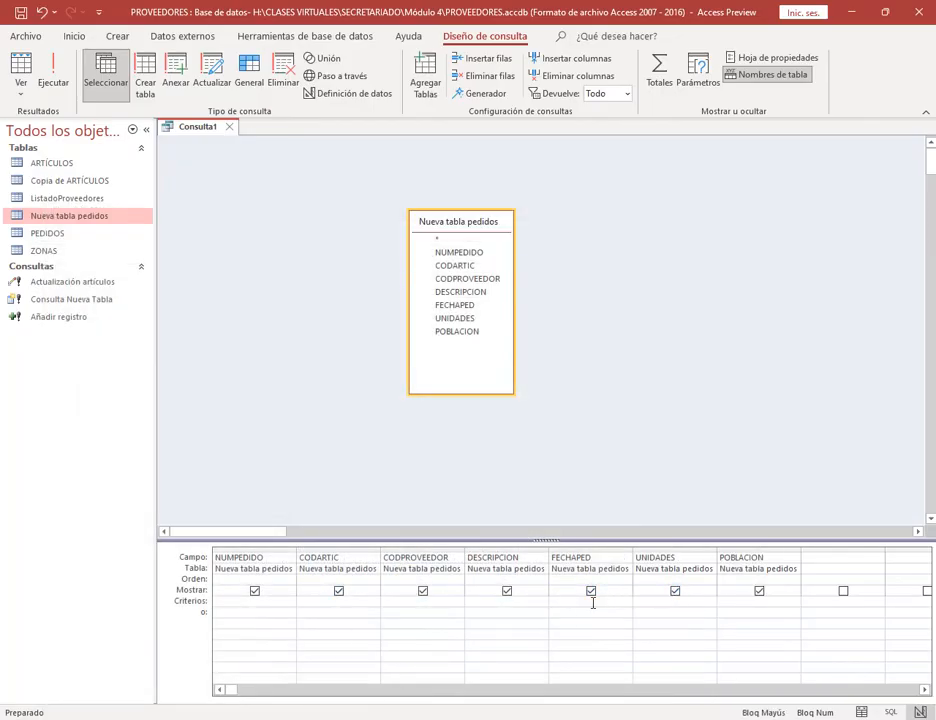
text(Entre)
drag(631, 551, 714, 552)
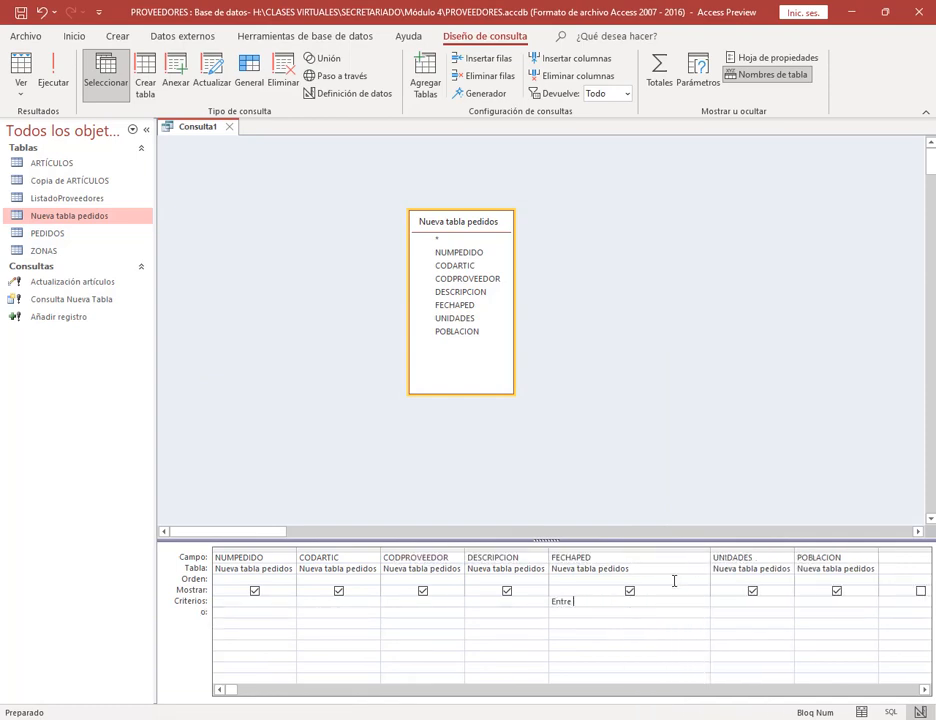
text(tre [Fecha 1] y [Fecha 2)
click(606, 611)
Step: Preview the matching orders by running the query with Fecha 1 as 20/12/2014 and Fecha 2 as 20/01/2015, and return to design view
click(52, 85)
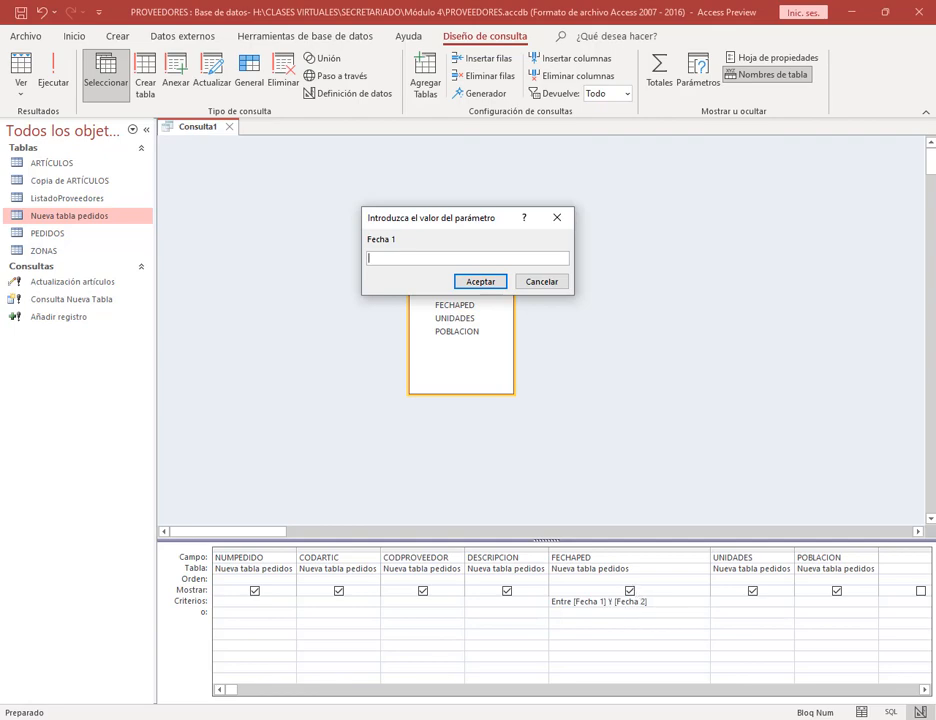
key(alt+Tab)
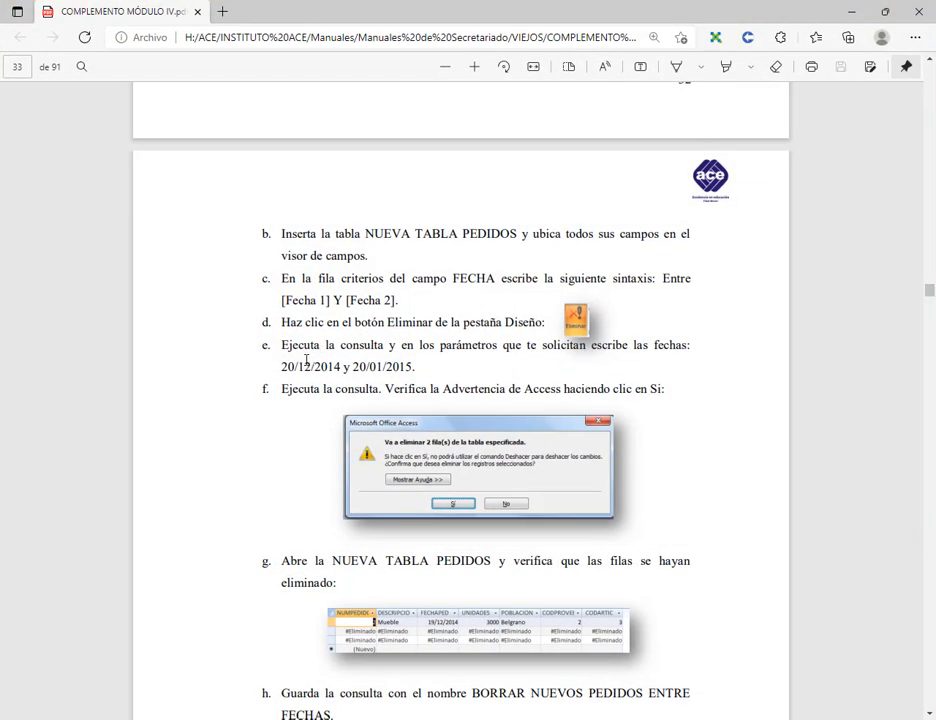
click(851, 11)
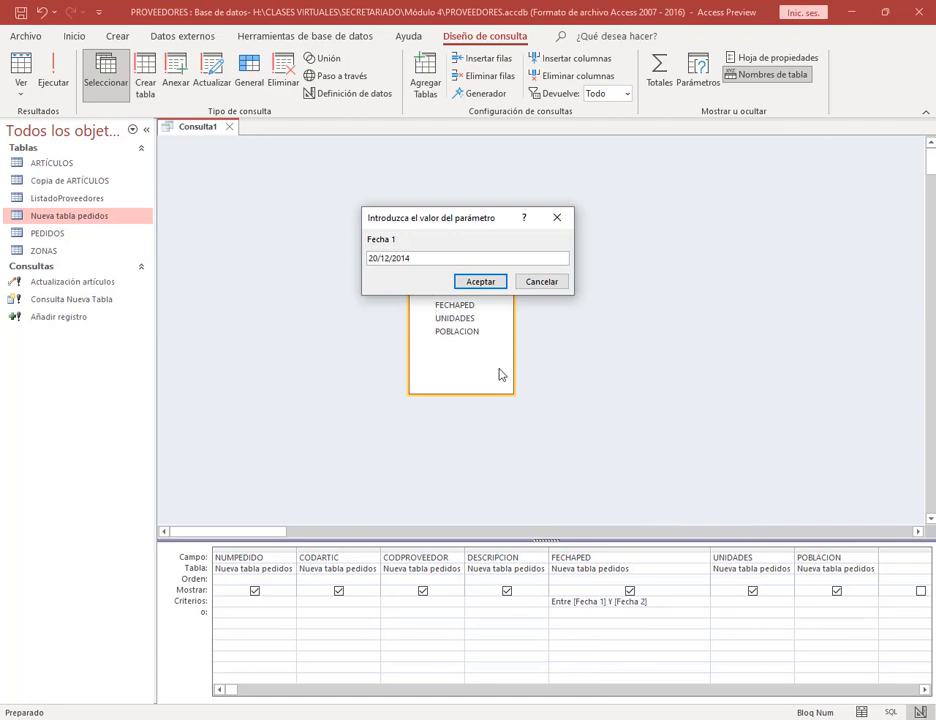
click(497, 281)
key(alt+Tab)
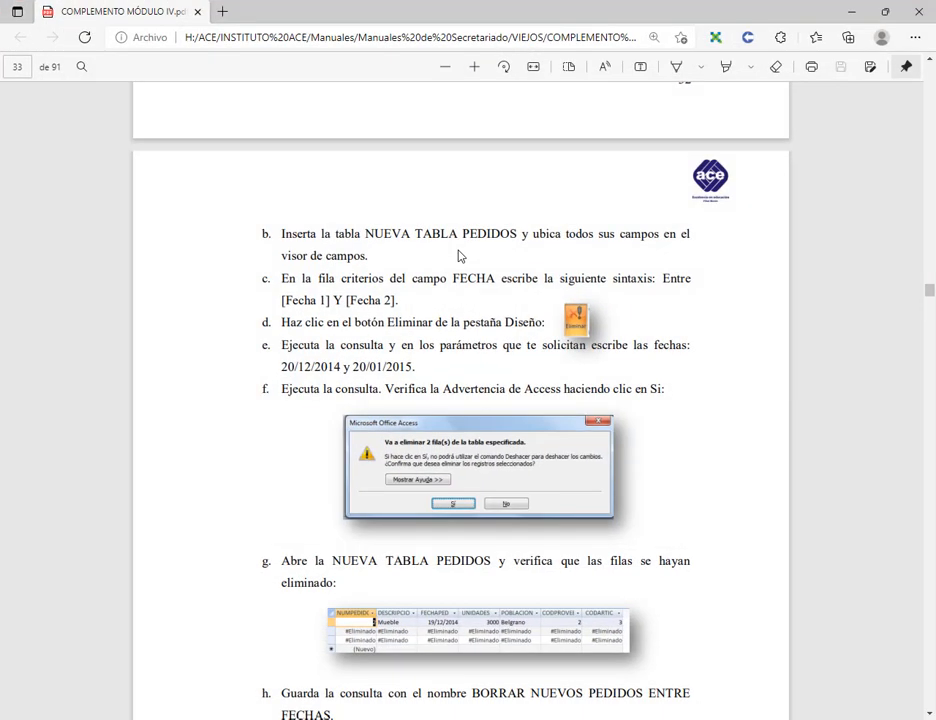
click(853, 10)
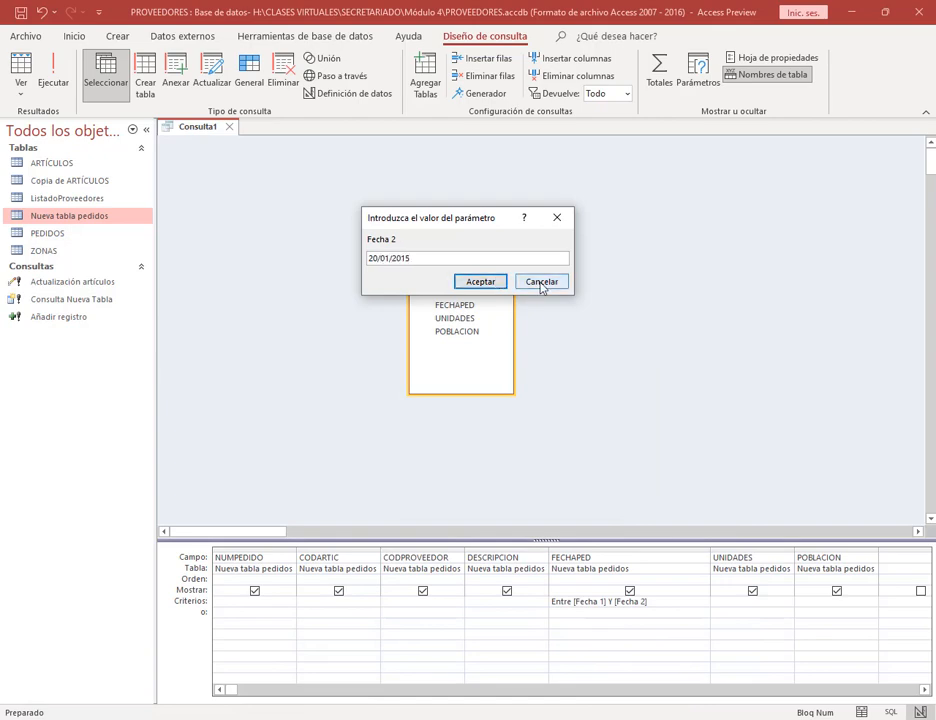
click(493, 281)
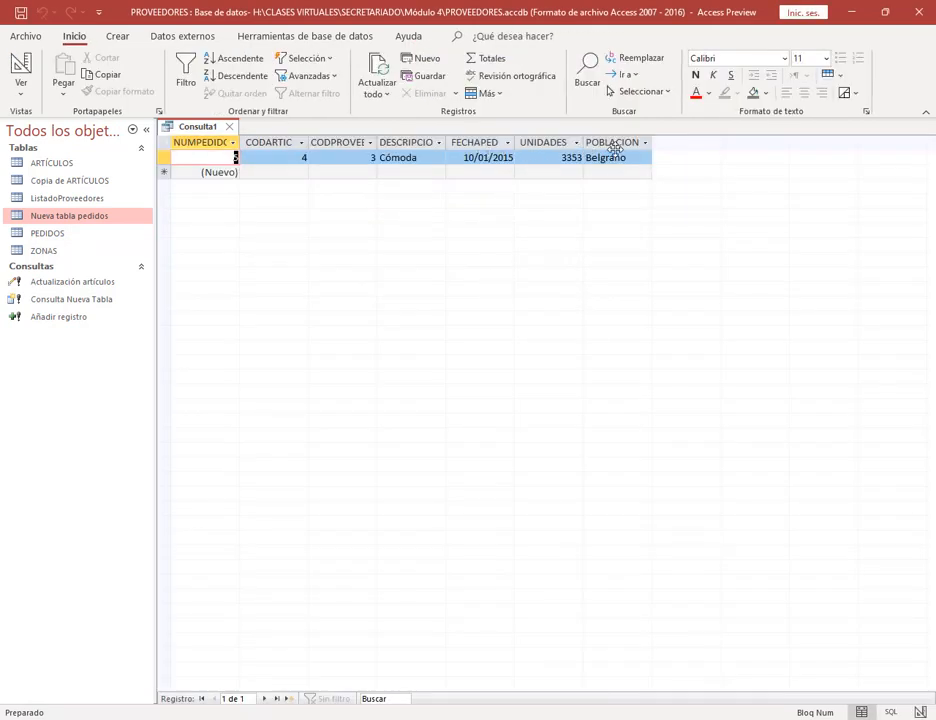
click(24, 66)
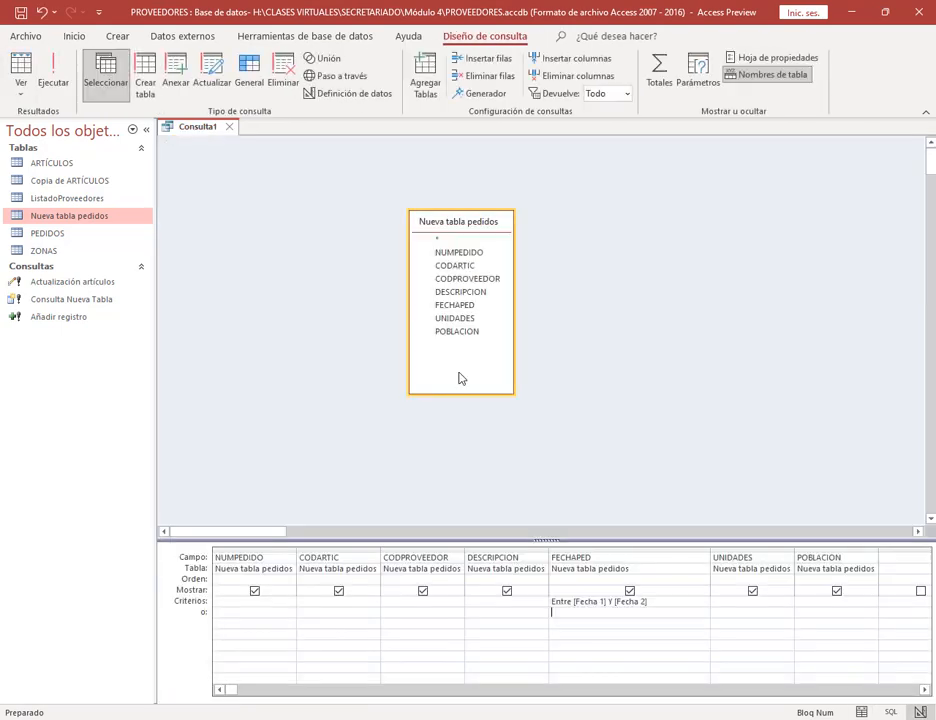
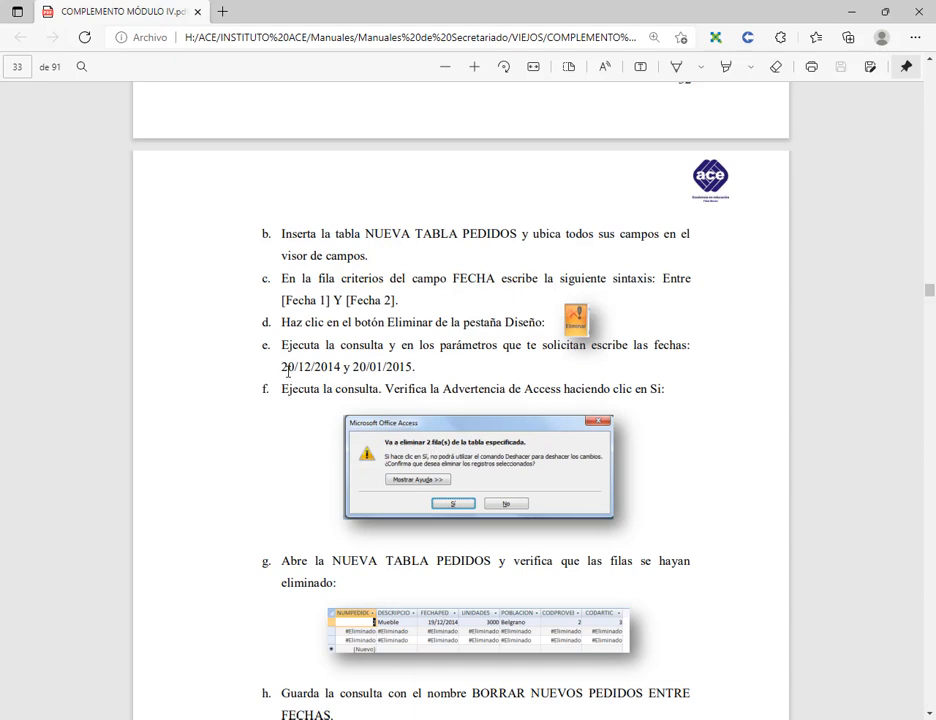
Step: Review the date and deletion instructions in the manual, and convert the select query into a delete query
drag(283, 367, 441, 368)
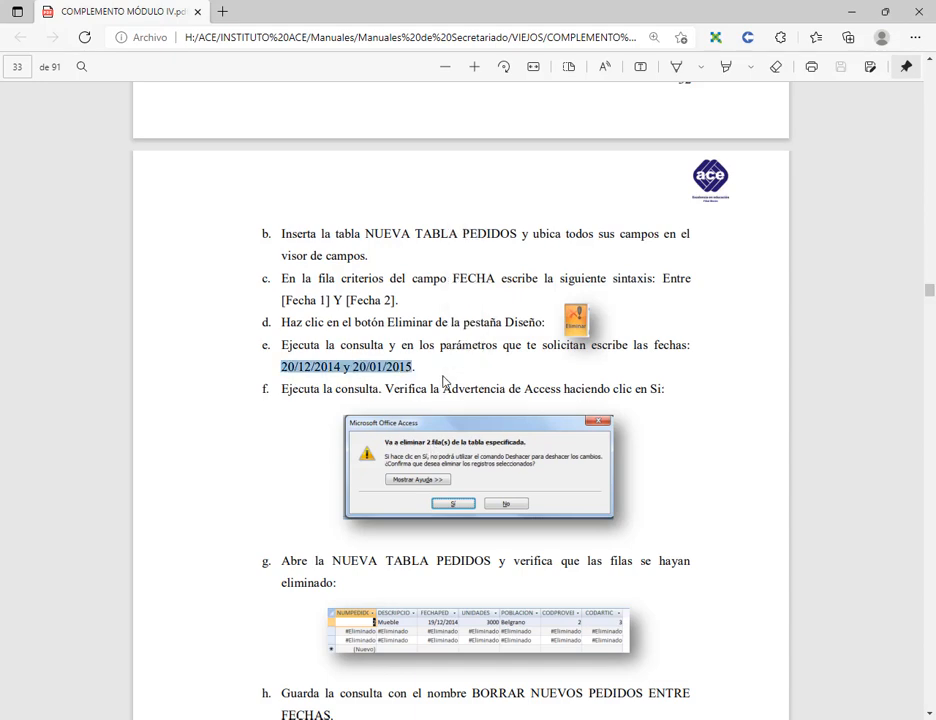
click(442, 380)
scroll(408, 357, down, 2)
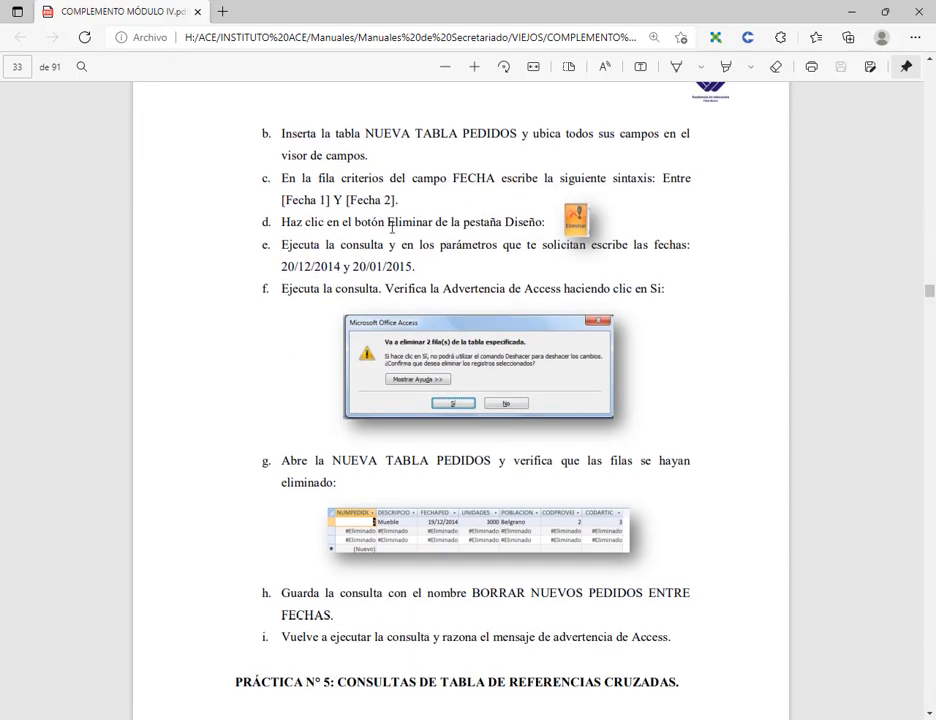
click(851, 12)
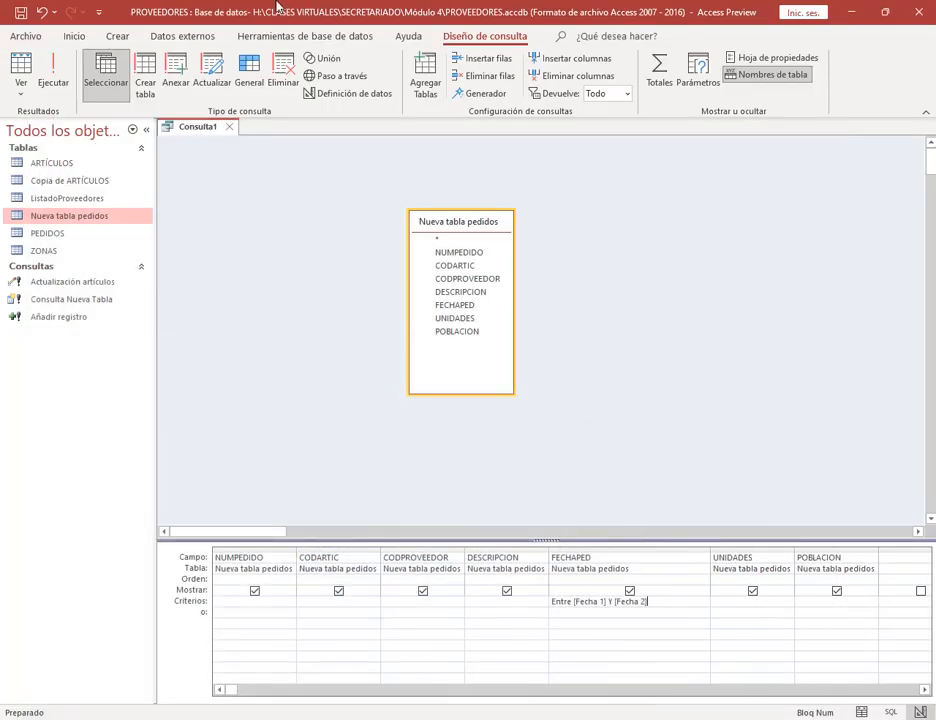
click(281, 72)
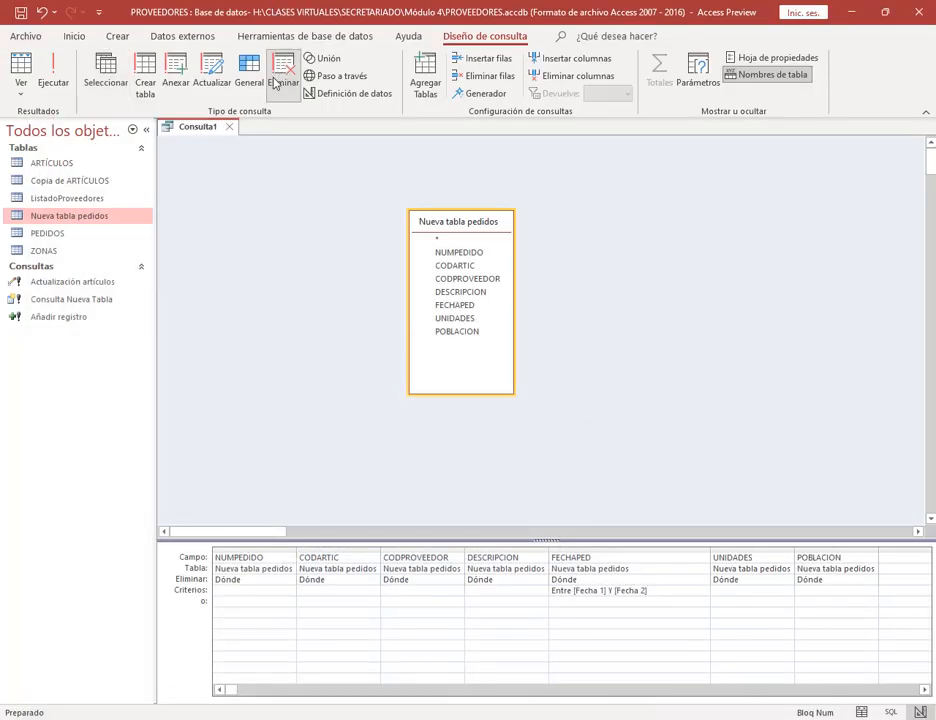
Step: Run the delete query with Fecha 1 as 20/12/2014 and Fecha 2 as 20/01/2015, and confirm the deletion
click(58, 76)
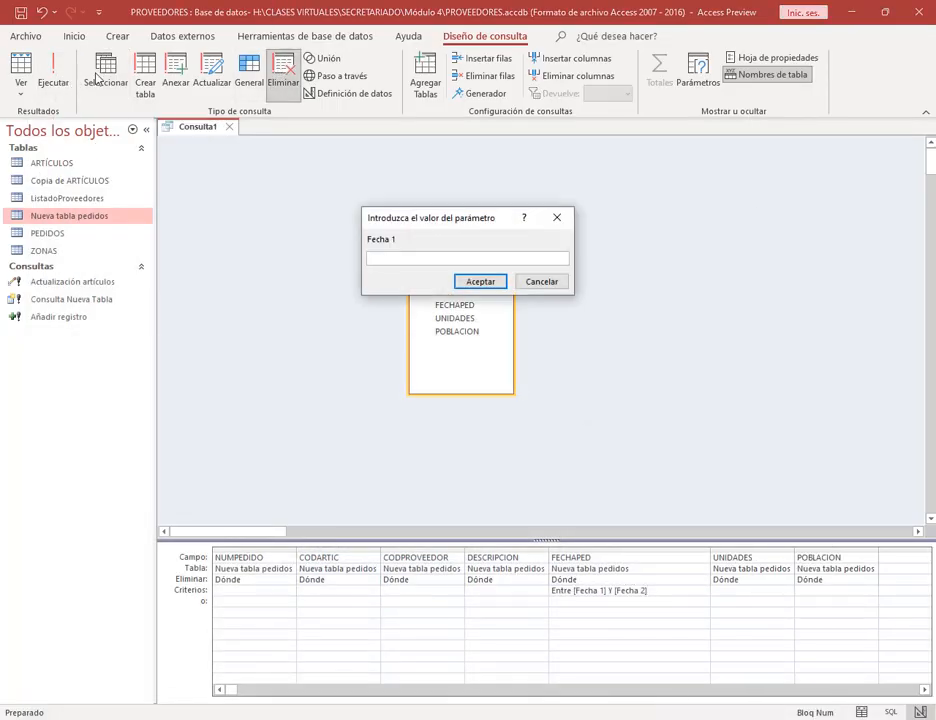
key(alt+Tab)
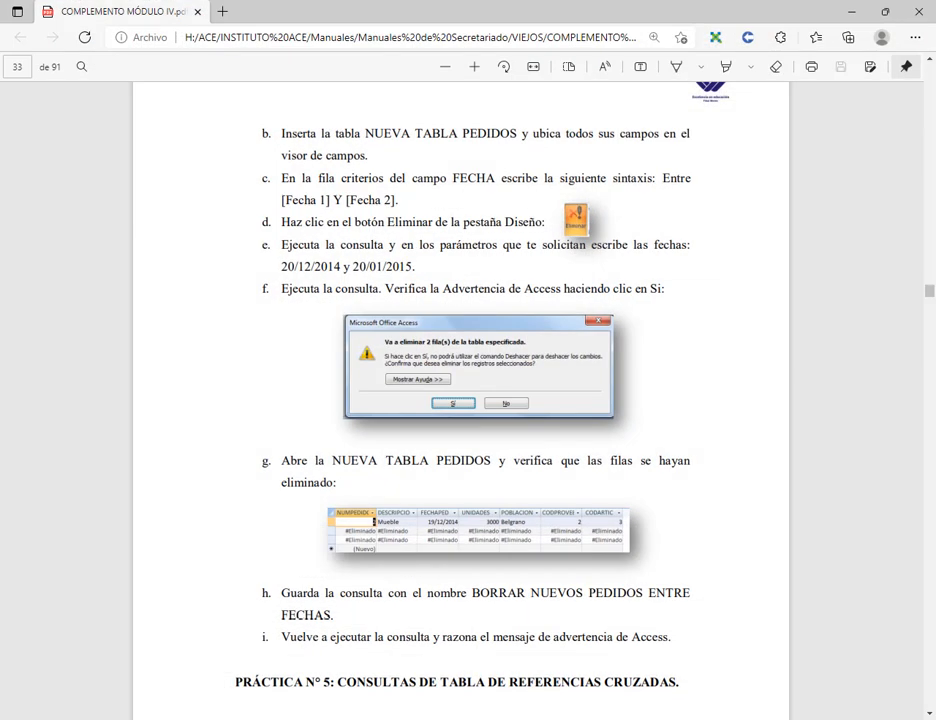
key(alt+Tab)
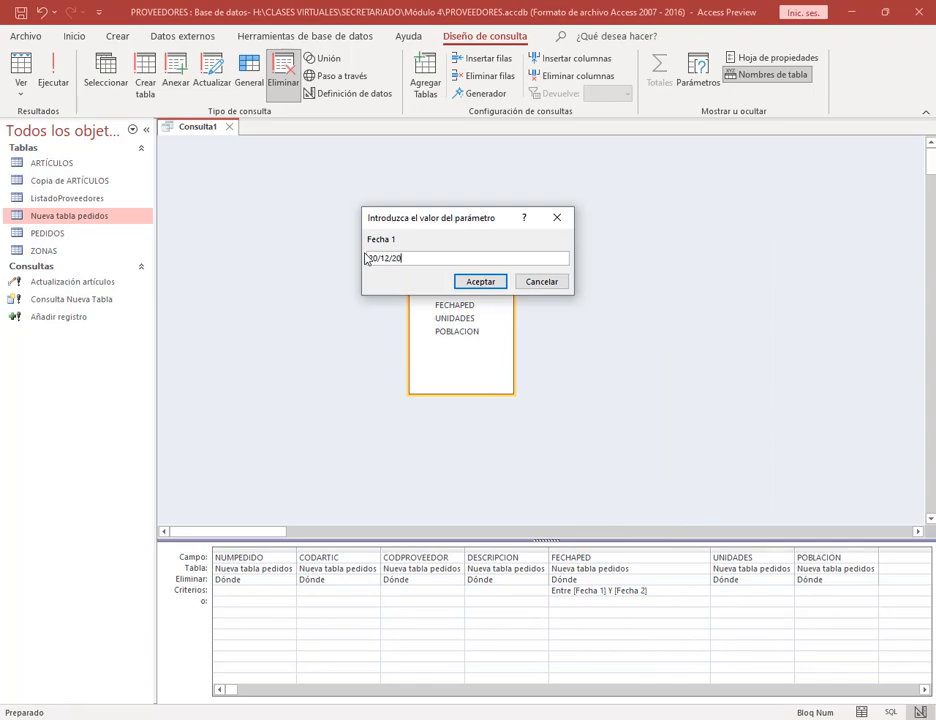
key(alt+Tab)
key(alt+Tab)
click(492, 284)
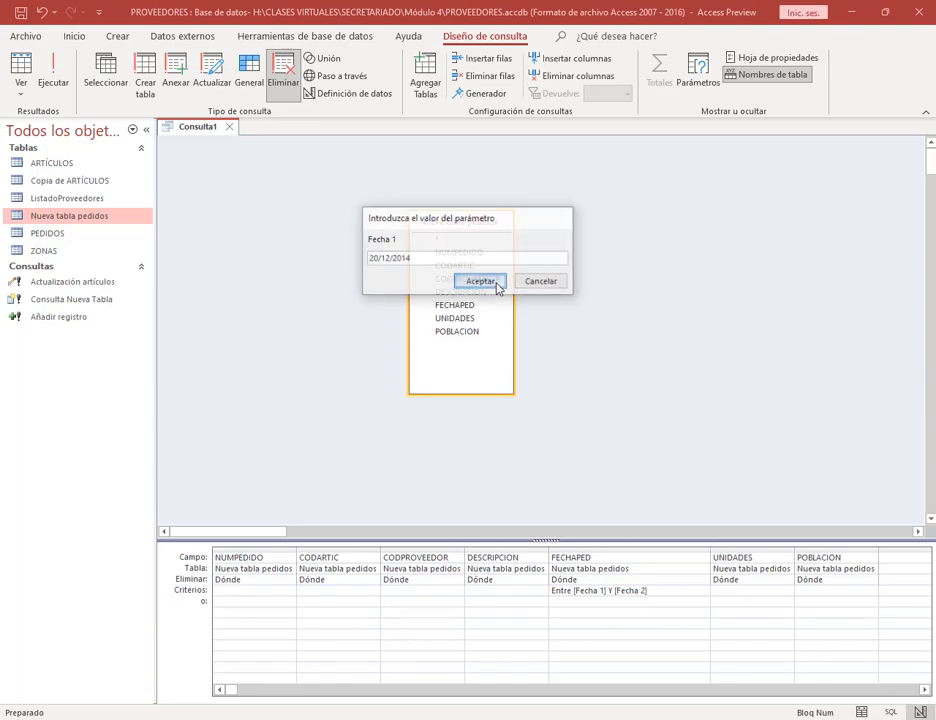
key(alt+Tab)
key(alt+Tab)
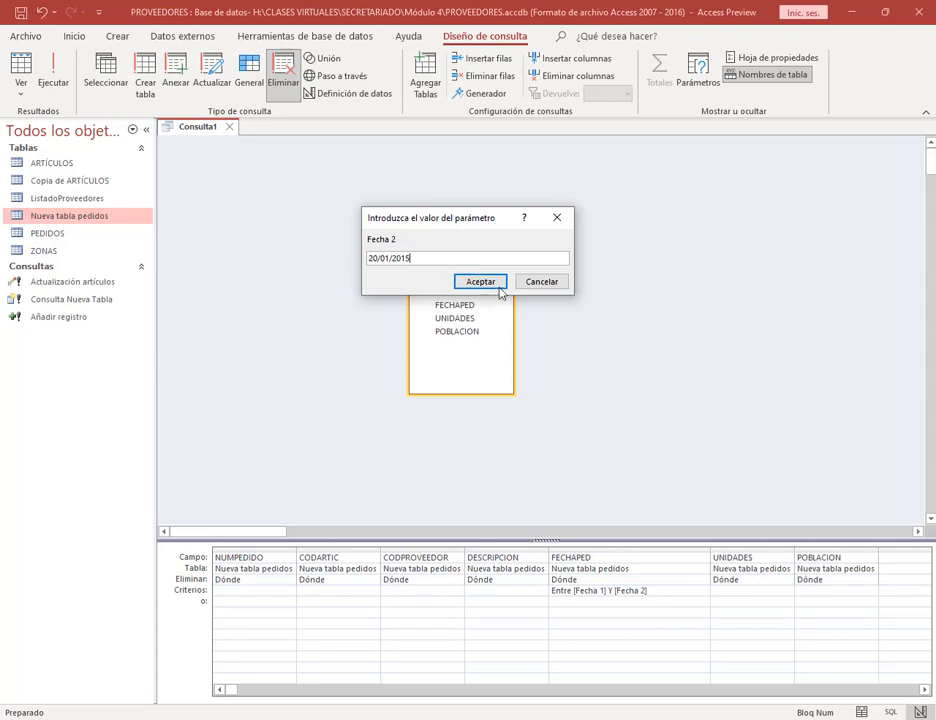
click(481, 281)
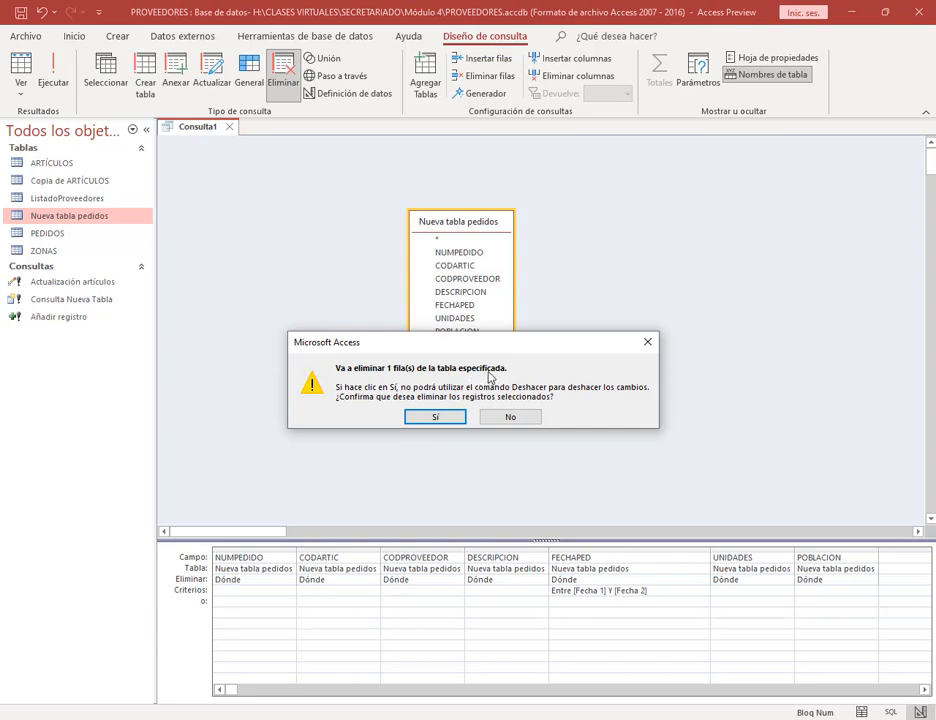
click(436, 416)
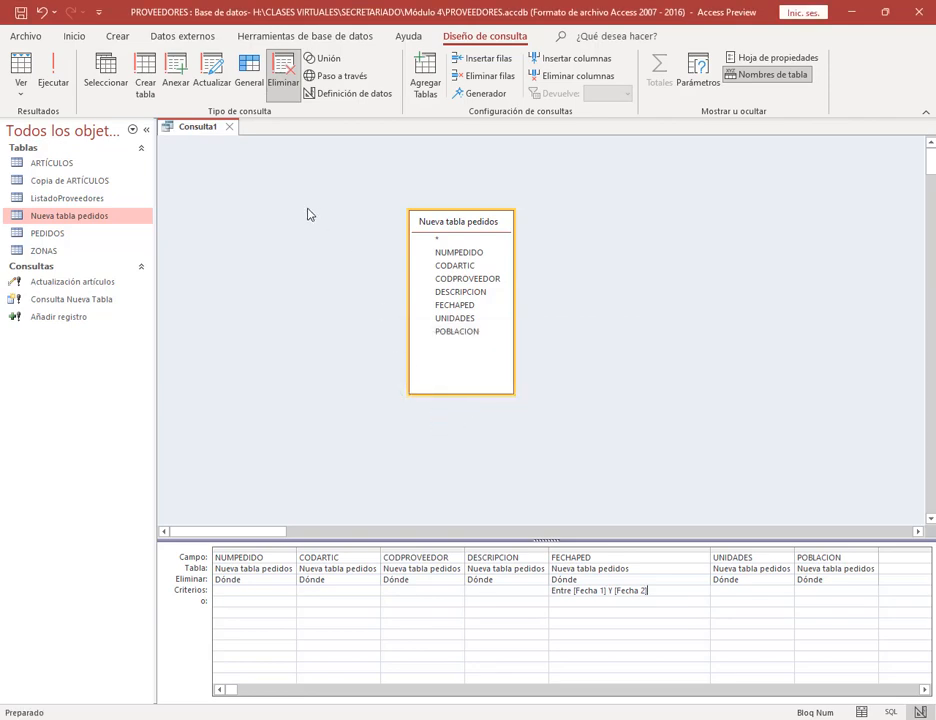
Step: Open Nueva tabla pedidos to check the remaining rows, and look up the delete query's required name in the manual
double_click(130, 222)
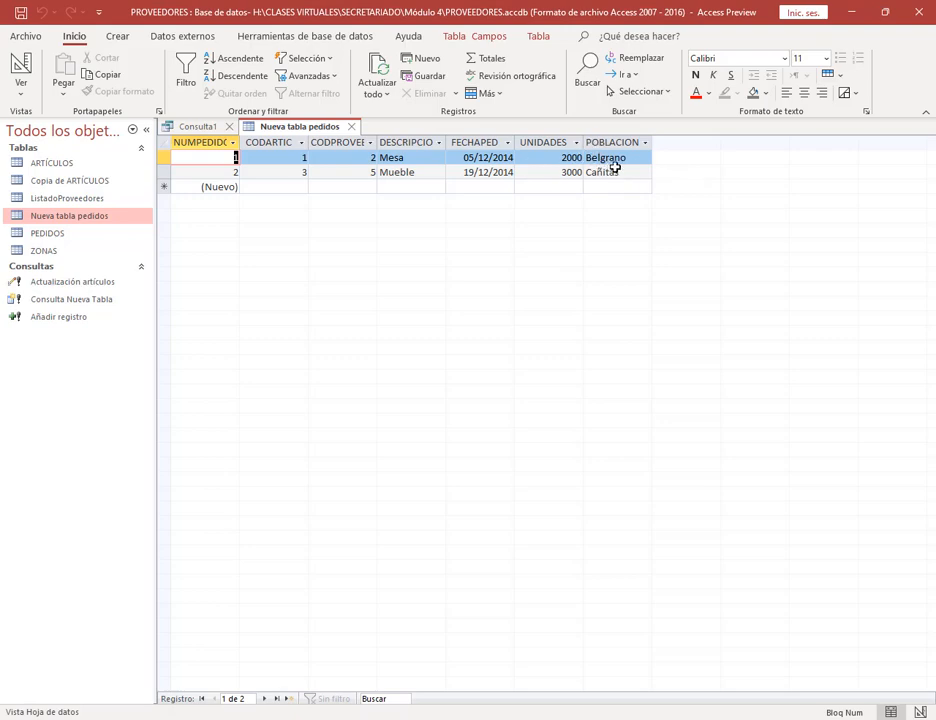
click(197, 126)
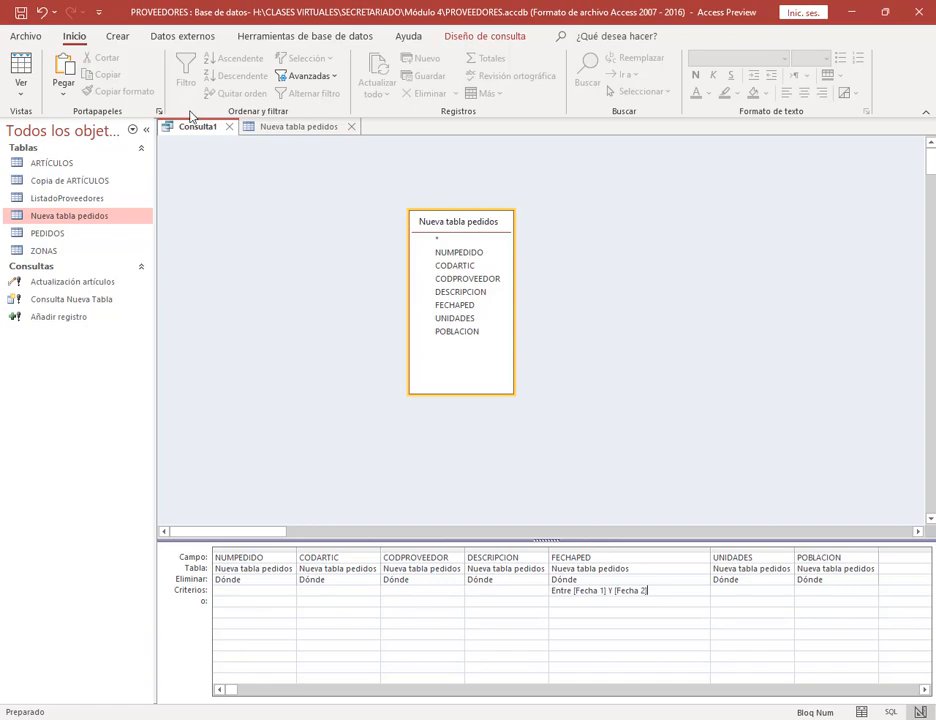
key(alt+Tab)
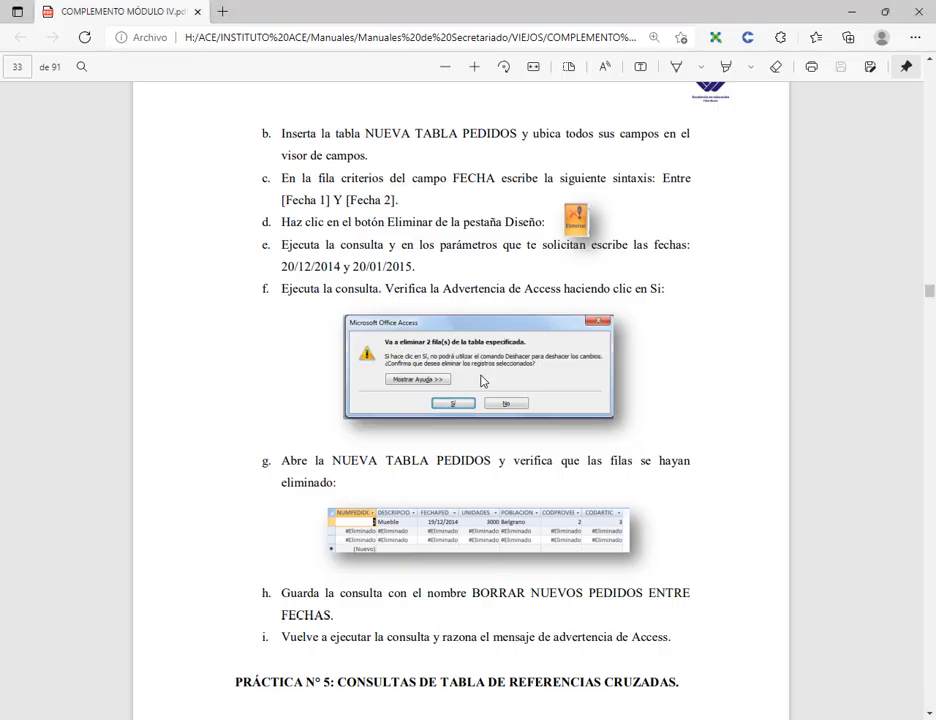
scroll(481, 381, down, 2)
scroll(481, 381, down, 2)
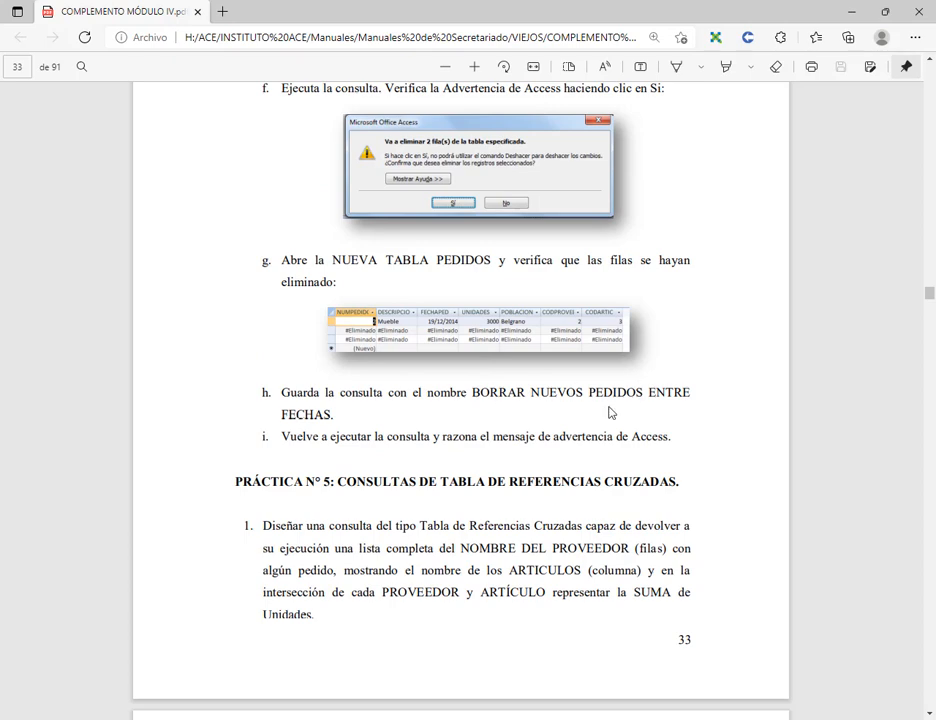
Step: Save the delete query as Borrar nuevos pedidos entre fechas, and close both the query and Nueva tabla pedidos
key(alt+Tab)
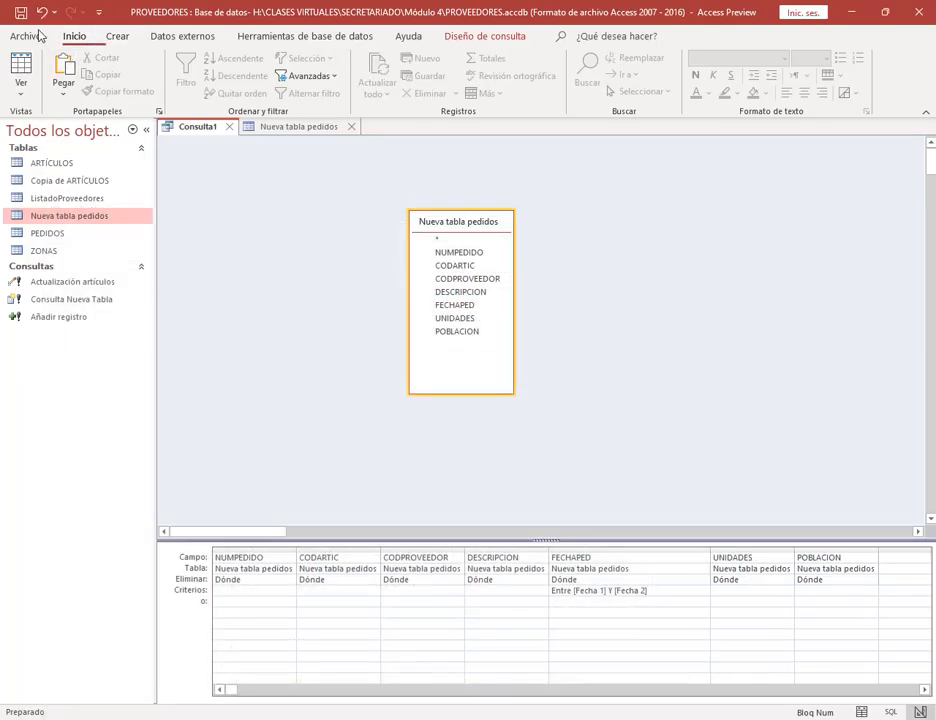
click(20, 13)
text(B)
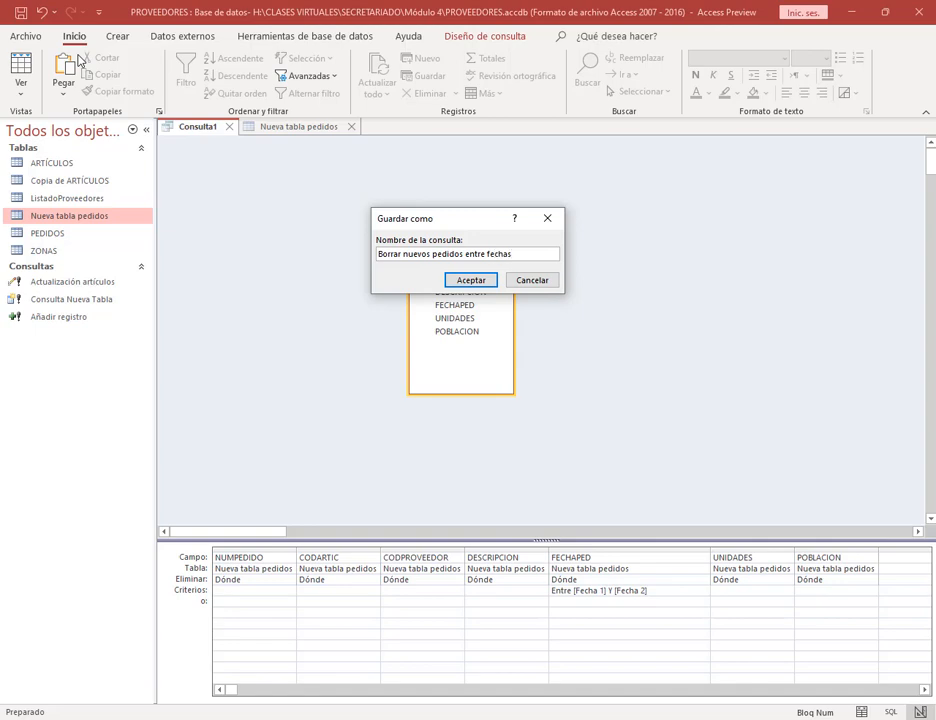
text(orrar nuevos pedidos entre fechas)
click(474, 281)
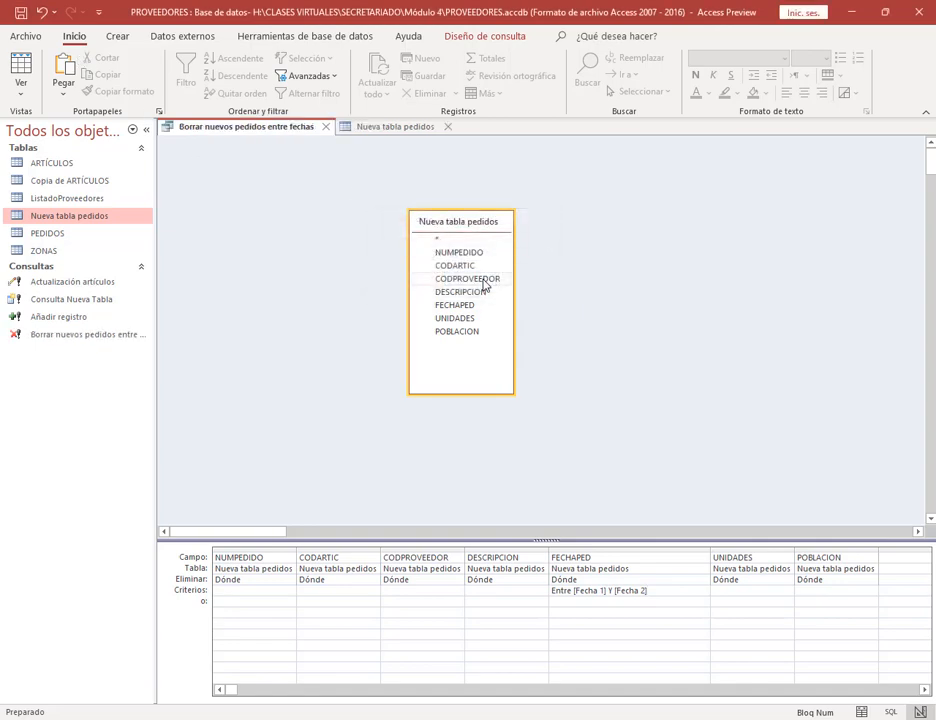
click(326, 127)
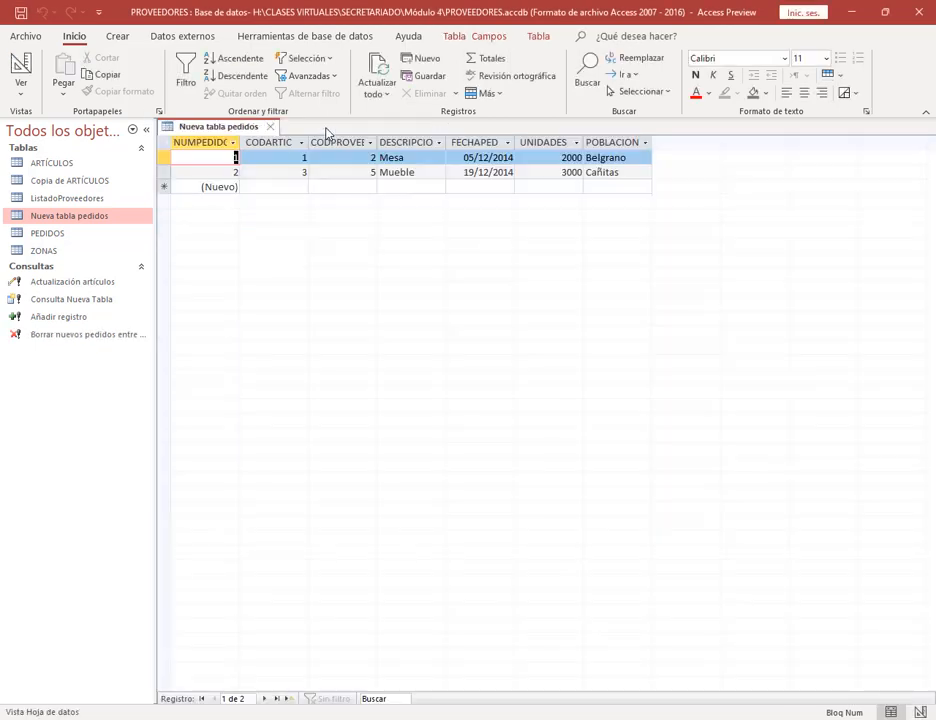
click(272, 128)
Step: Read the introduction to Práctica N° 5 on crosstab queries in the manual
key(alt+Tab)
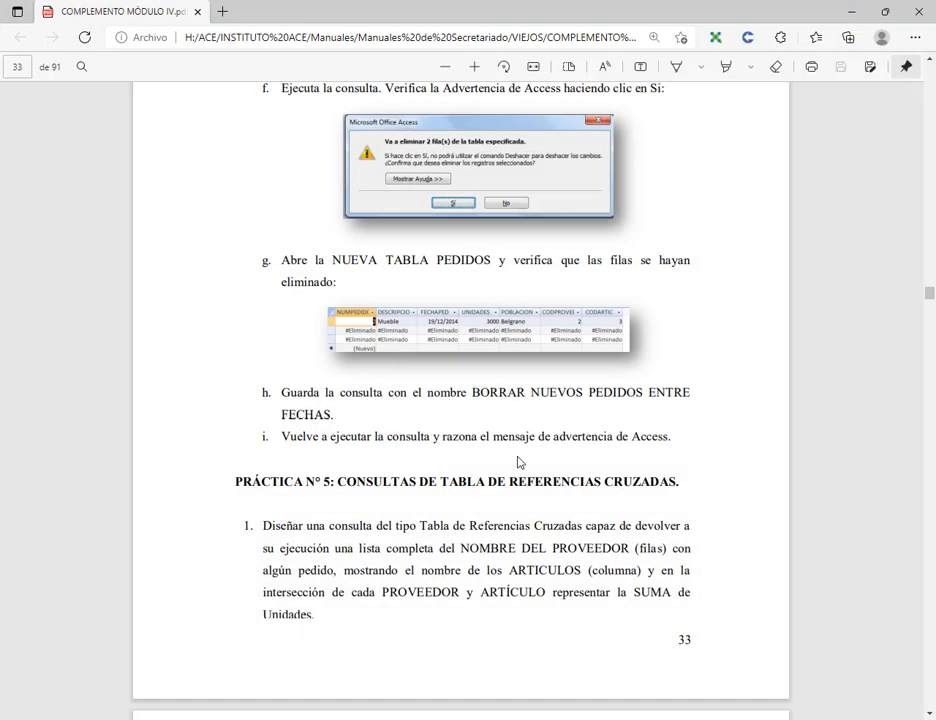
scroll(525, 468, down, 3)
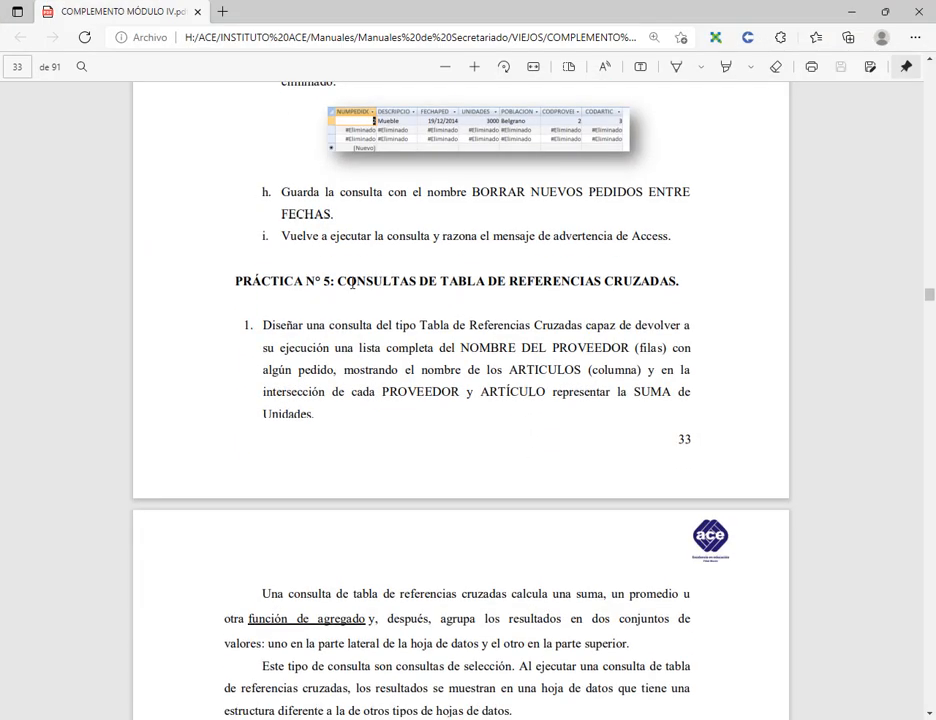
drag(340, 282, 604, 282)
click(614, 369)
scroll(618, 363, down, 1)
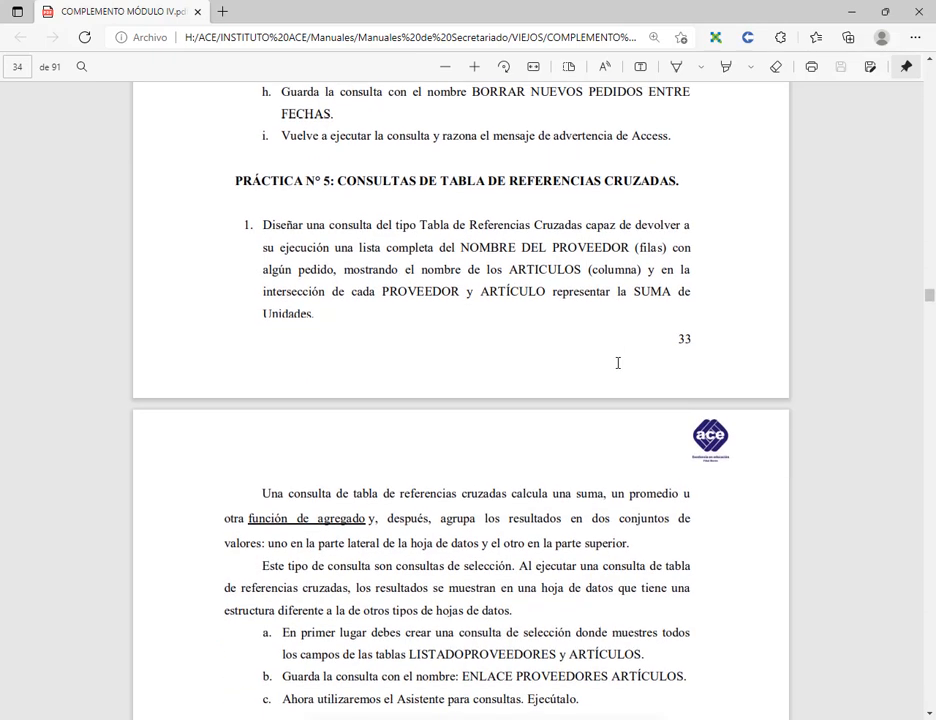
key(alt+Tab)
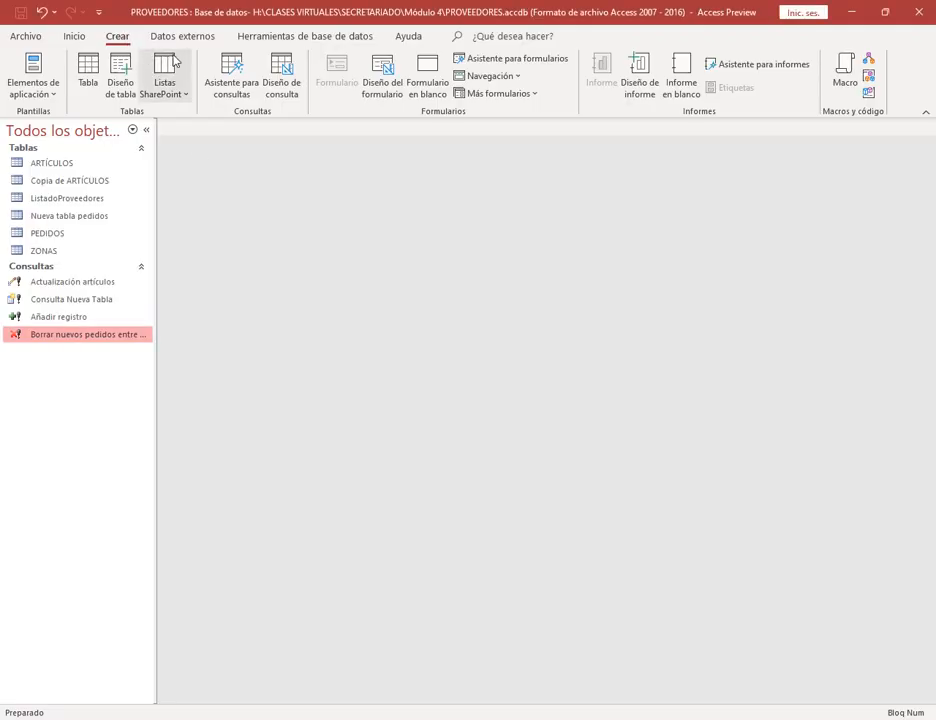
click(234, 90)
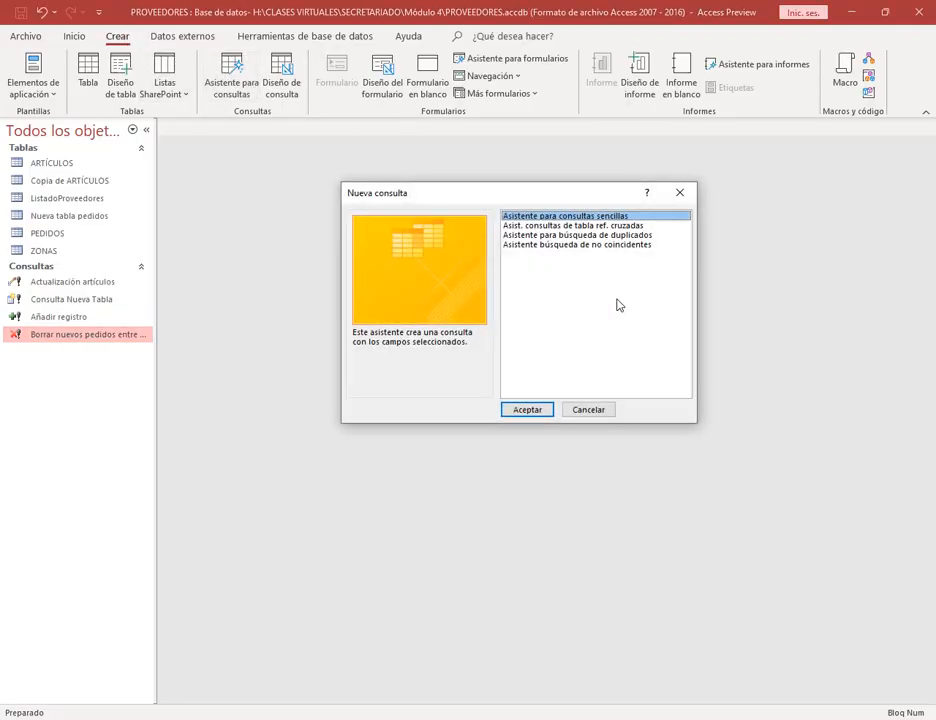
click(543, 227)
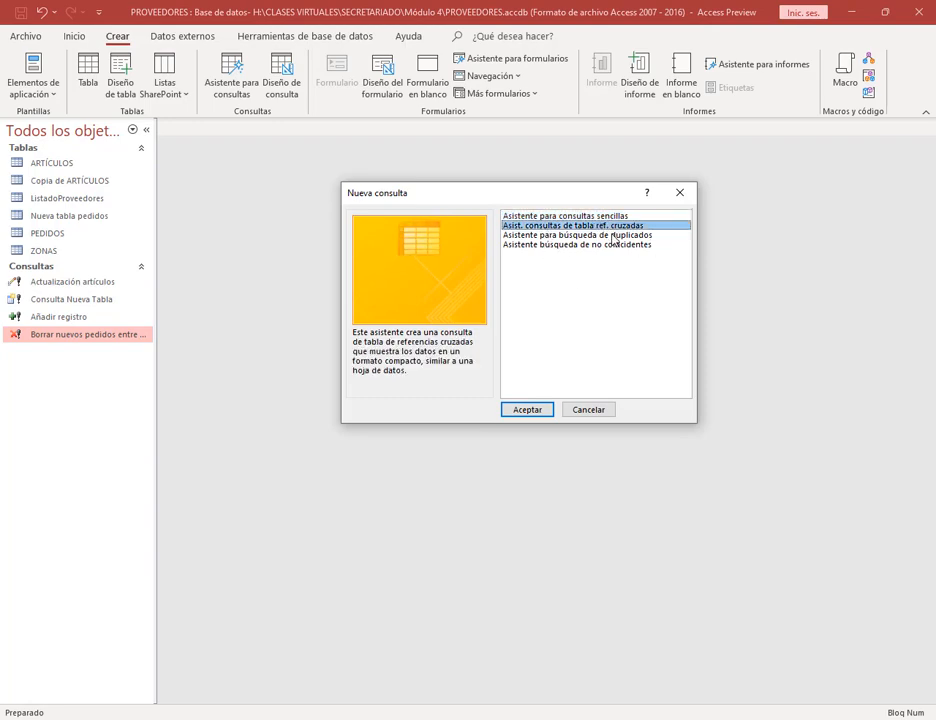
click(607, 412)
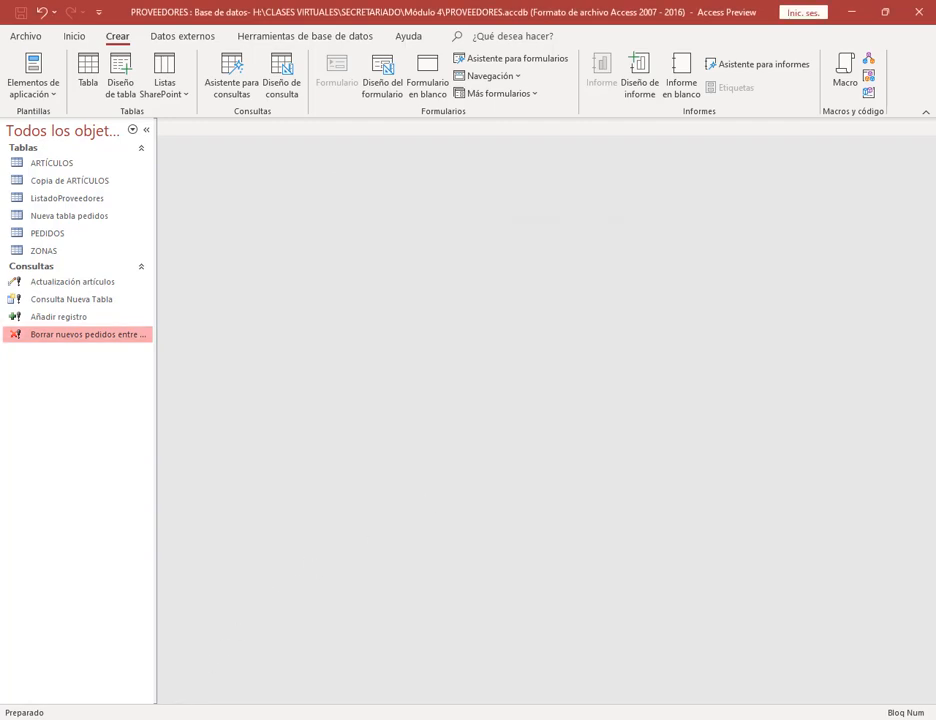
Step: Read the manual's first instructions for Práctica N° 5 about the select query and its source tables
click(173, 718)
scroll(626, 243, down, 2)
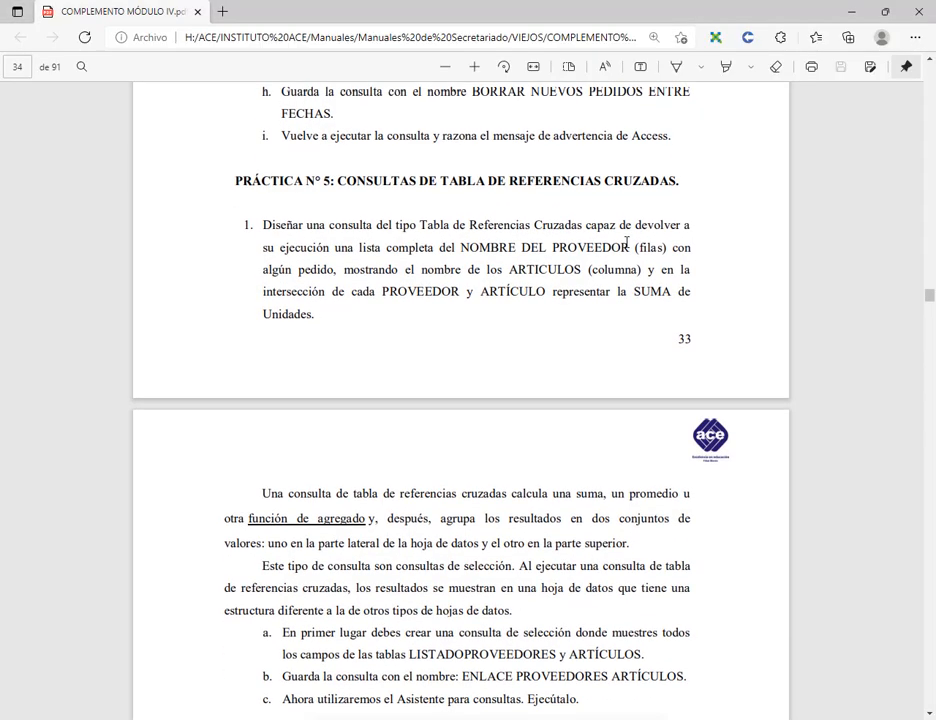
scroll(626, 243, down, 3)
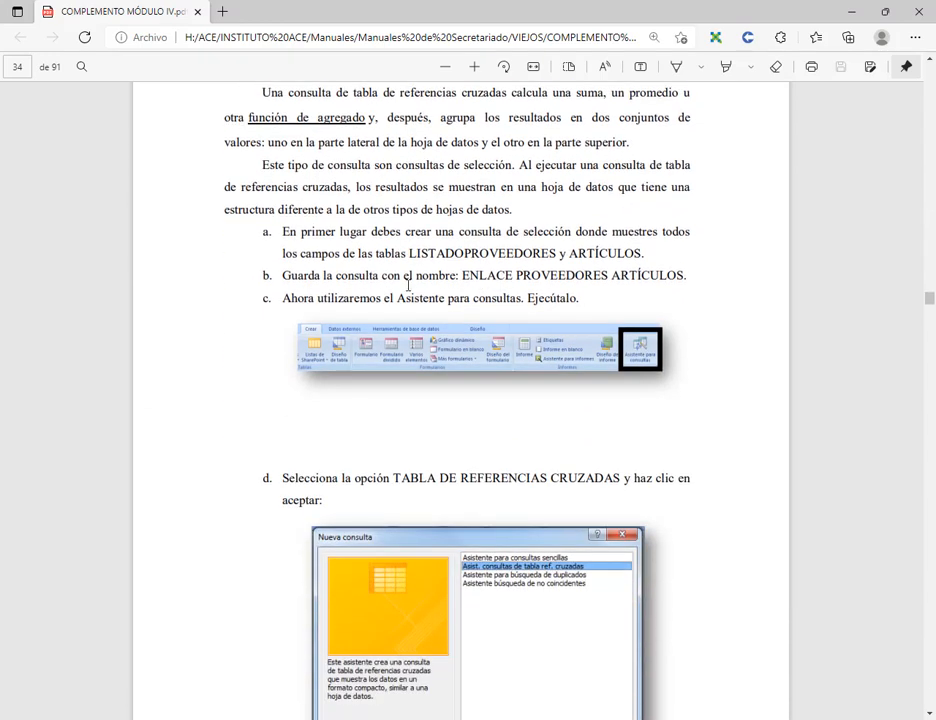
drag(301, 255, 478, 274)
click(423, 259)
Step: Start a new query design in Access with the ListadoProveedores and ARTÍCULOS tables, enlarging the ListadoProveedores box to show all its fields
click(454, 719)
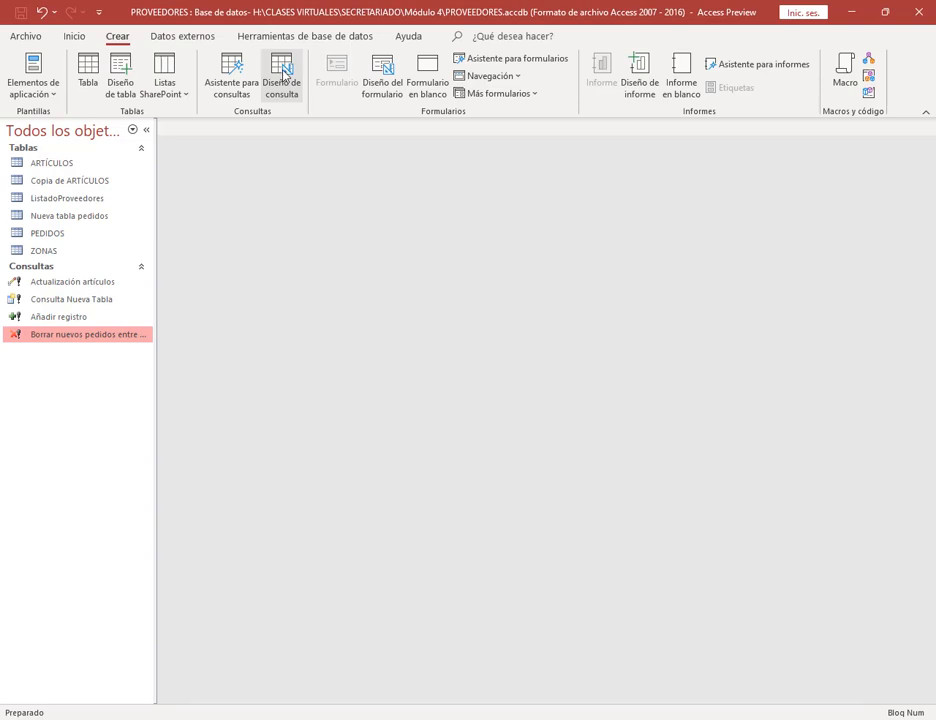
click(284, 70)
click(771, 175)
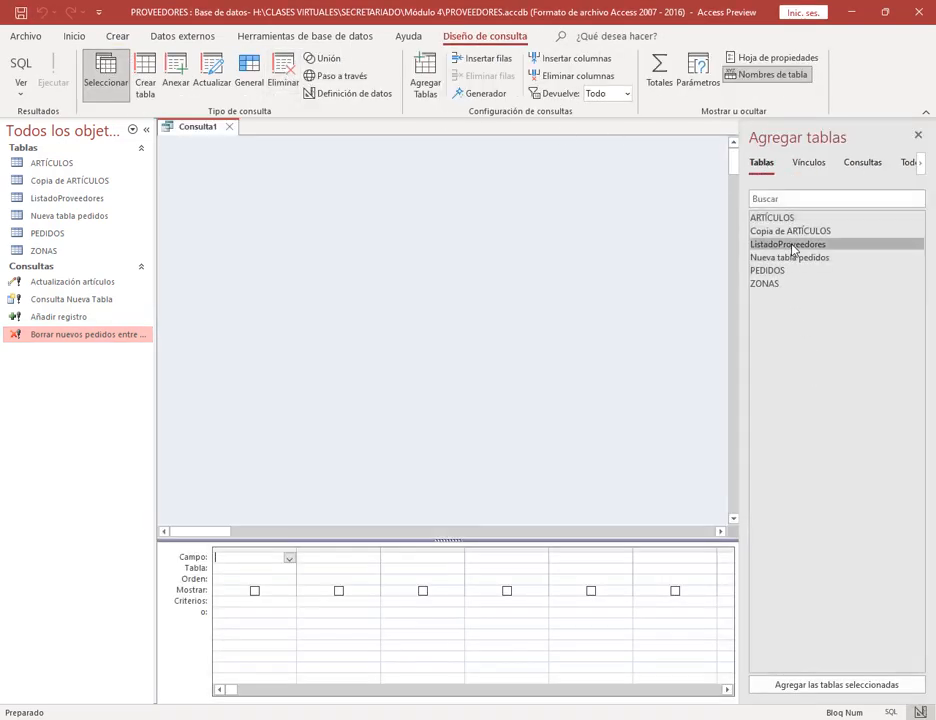
drag(792, 249, 340, 250)
drag(772, 217, 558, 242)
drag(379, 324, 384, 415)
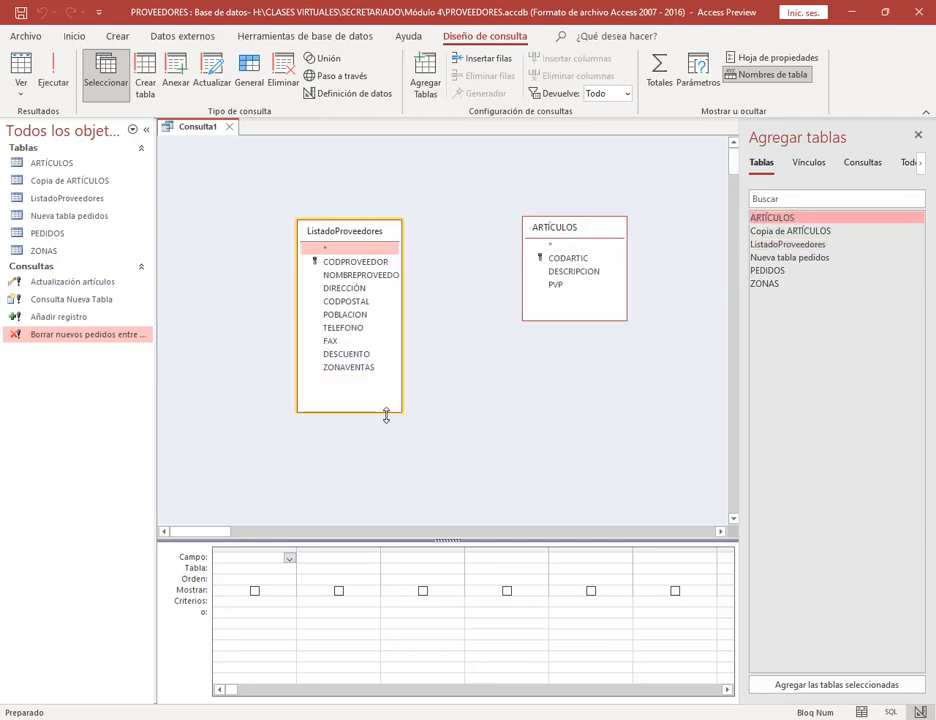
Step: Add all fields of ListadoProveedores to the query grid, followed by all fields of ARTÍCULOS
double_click(350, 233)
drag(356, 266, 251, 557)
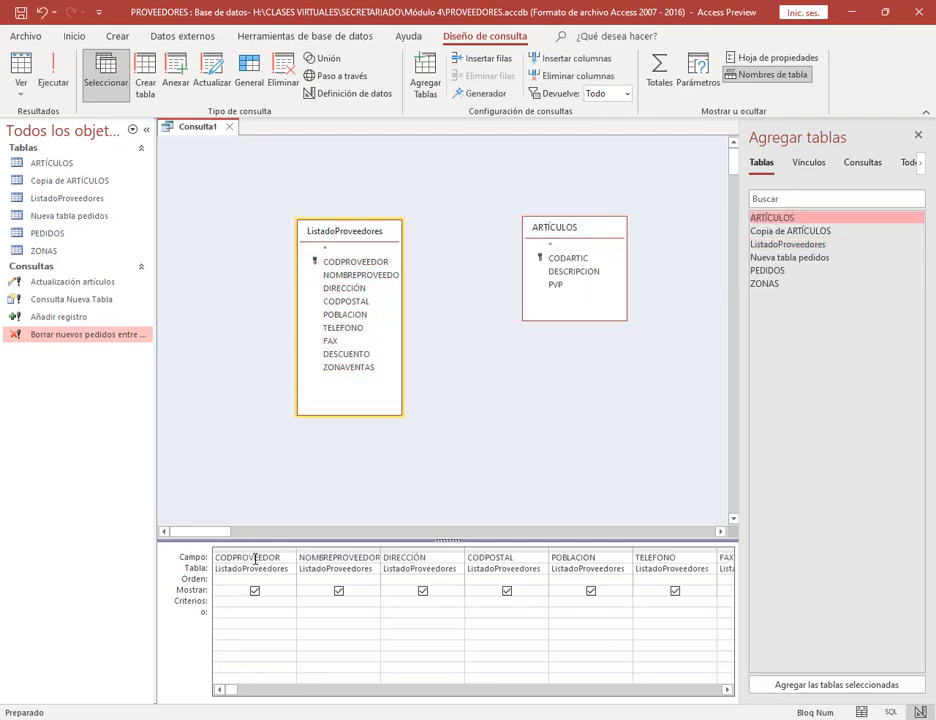
click(918, 137)
double_click(550, 236)
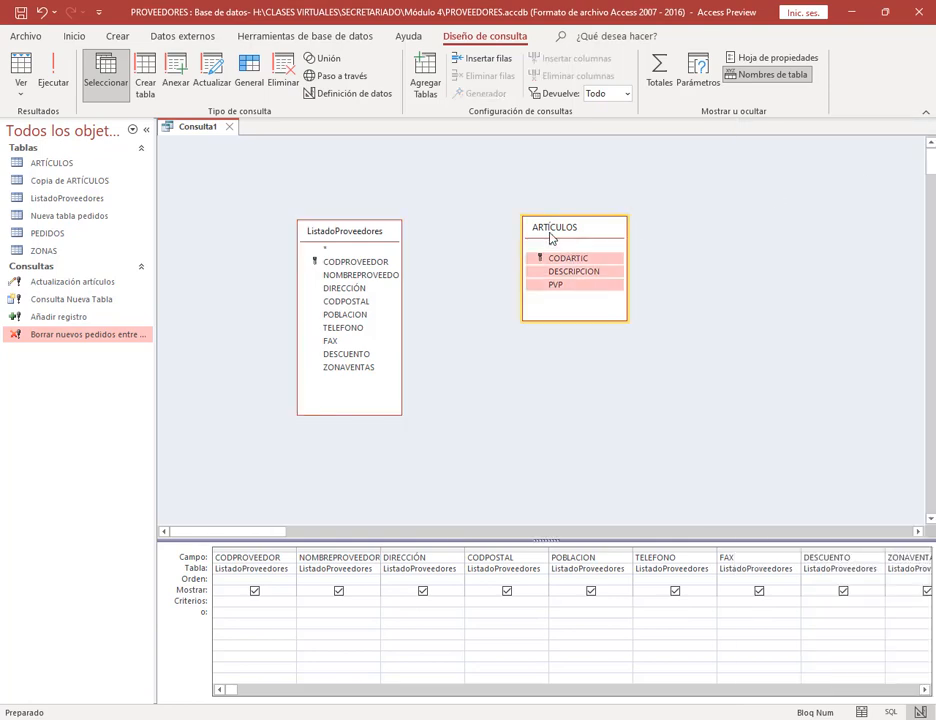
click(924, 689)
click(924, 689)
click(924, 689)
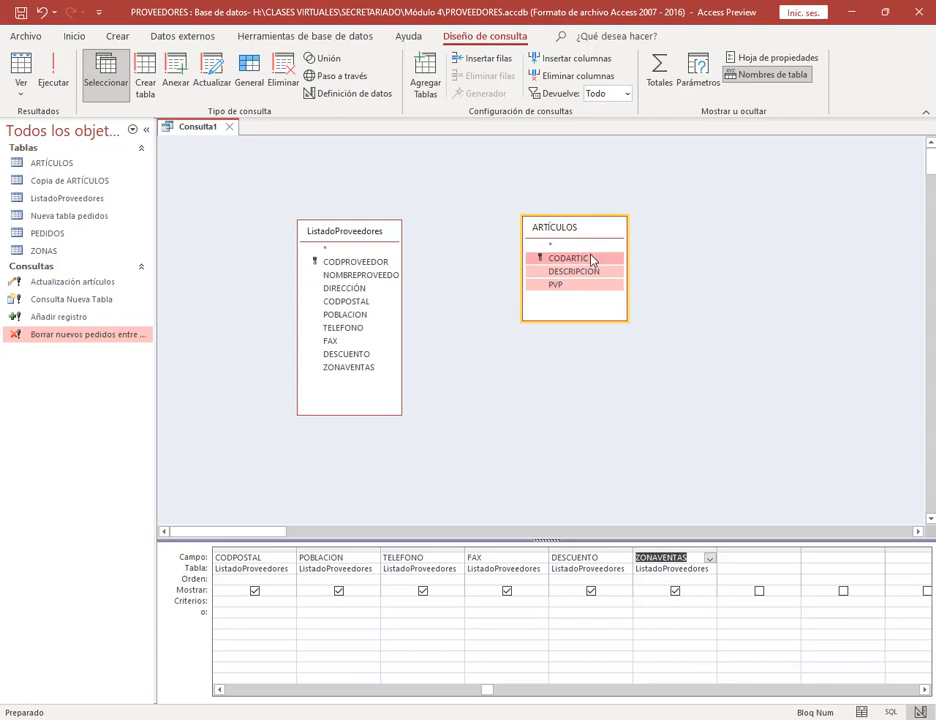
drag(594, 261, 756, 566)
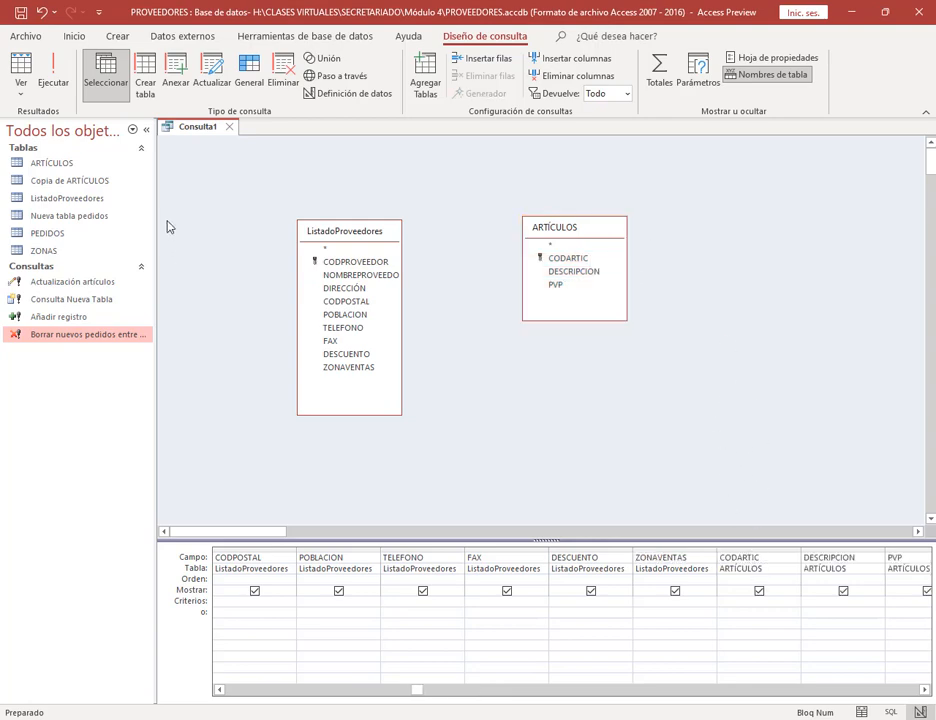
Step: Check the query name in the manual, save the select query as Enlace proveedores artículos, and close it
click(20, 12)
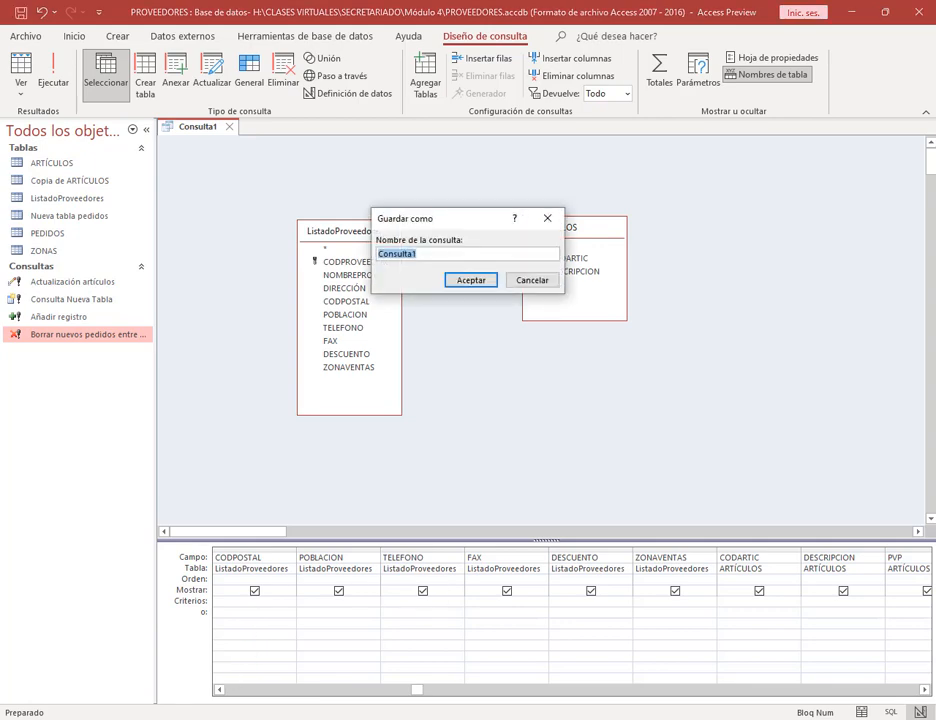
key(alt+Tab)
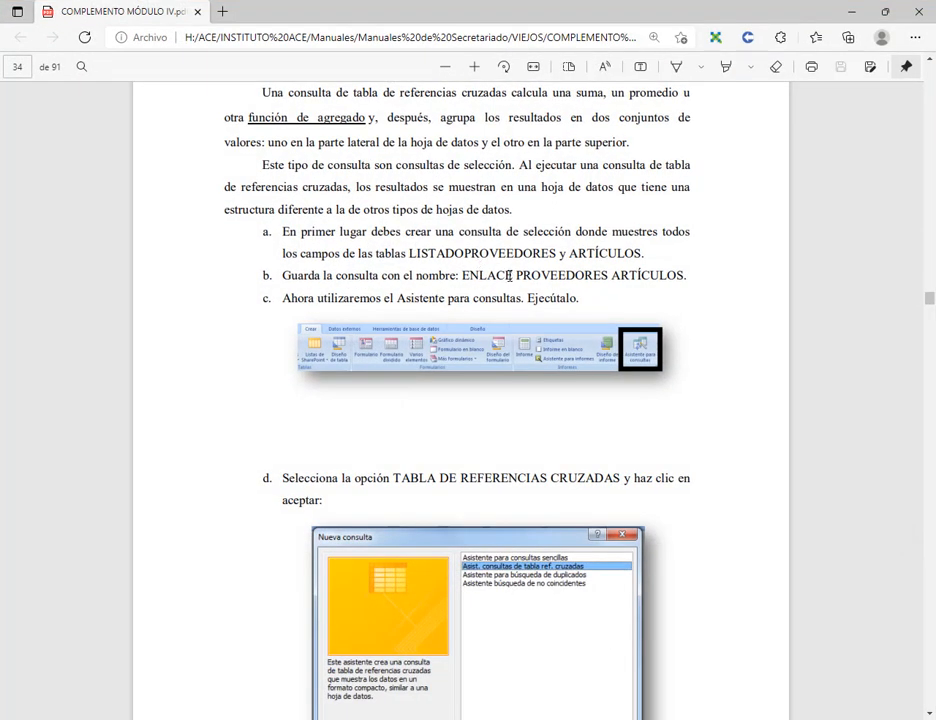
click(851, 13)
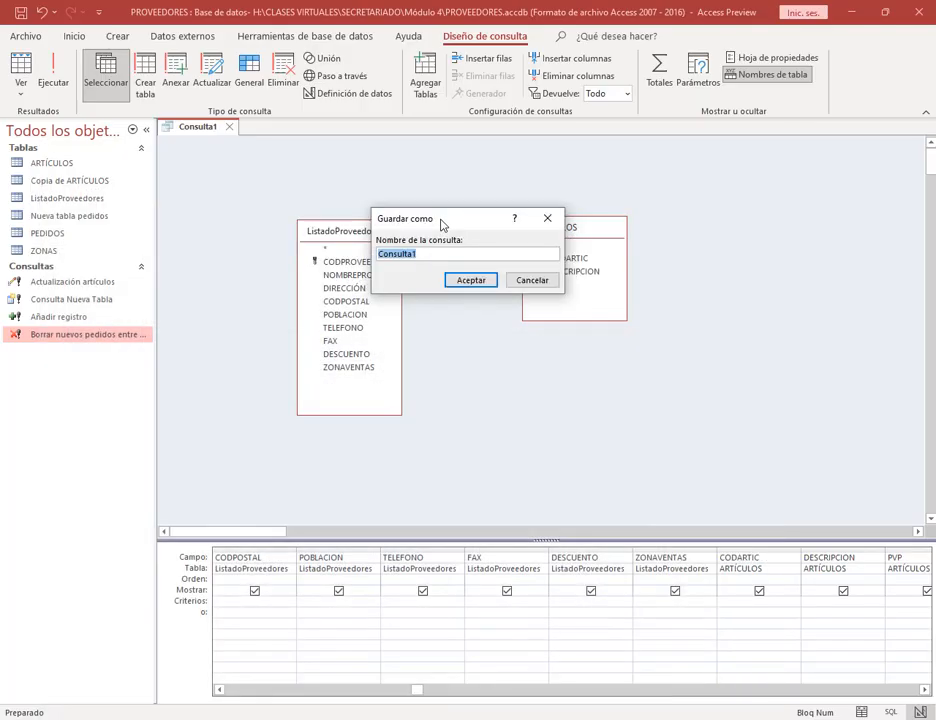
text(Enlace proveedores artículos)
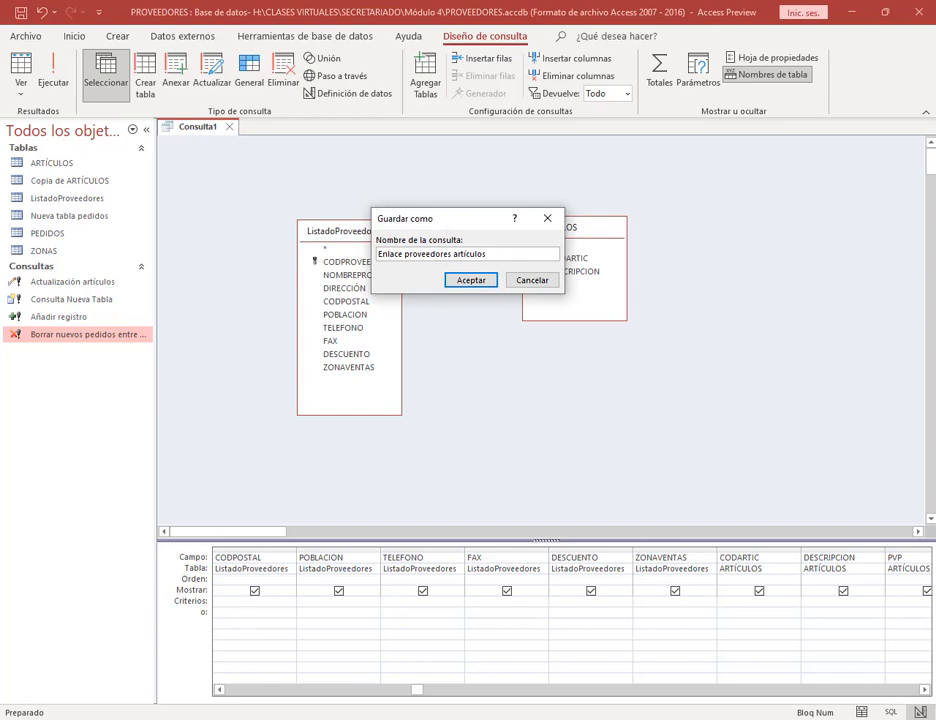
click(487, 281)
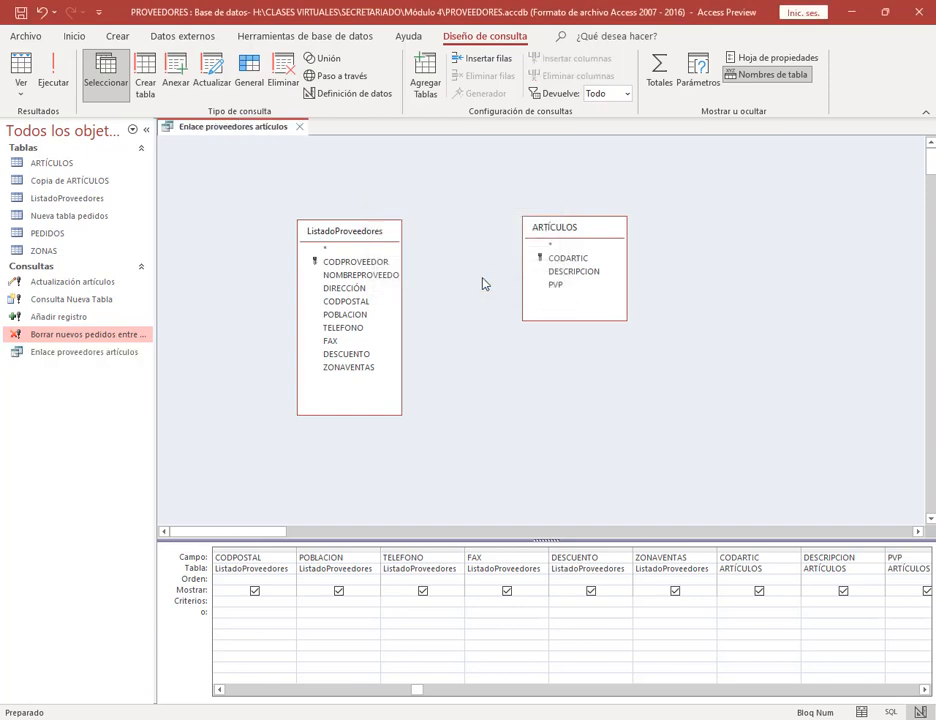
click(300, 128)
Step: Start the crosstab query wizard and choose the query Enlace proveedores artículos as its data source
click(90, 355)
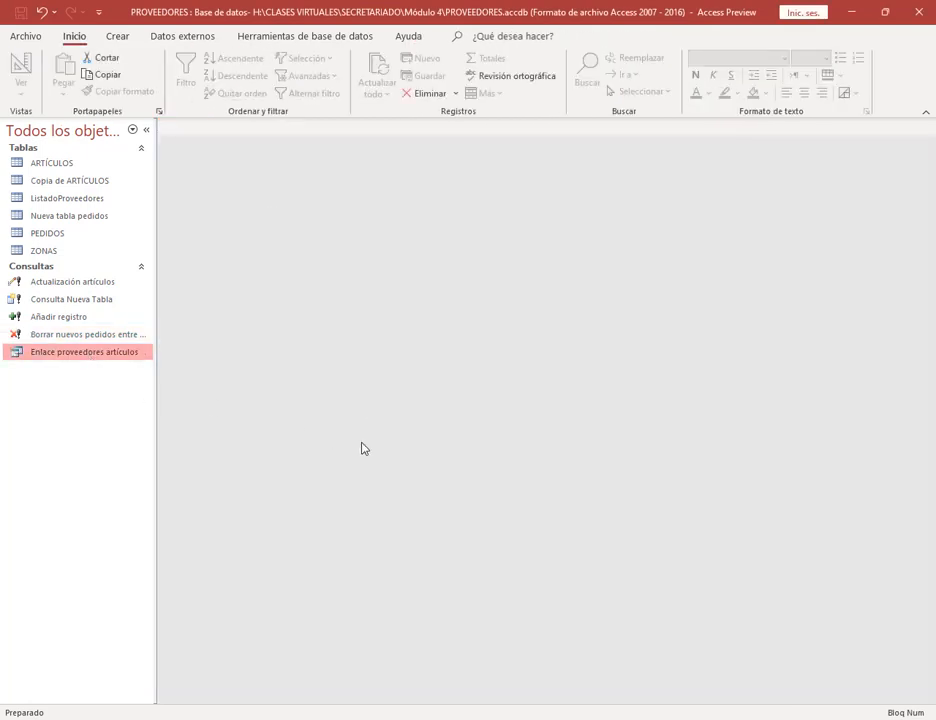
click(120, 37)
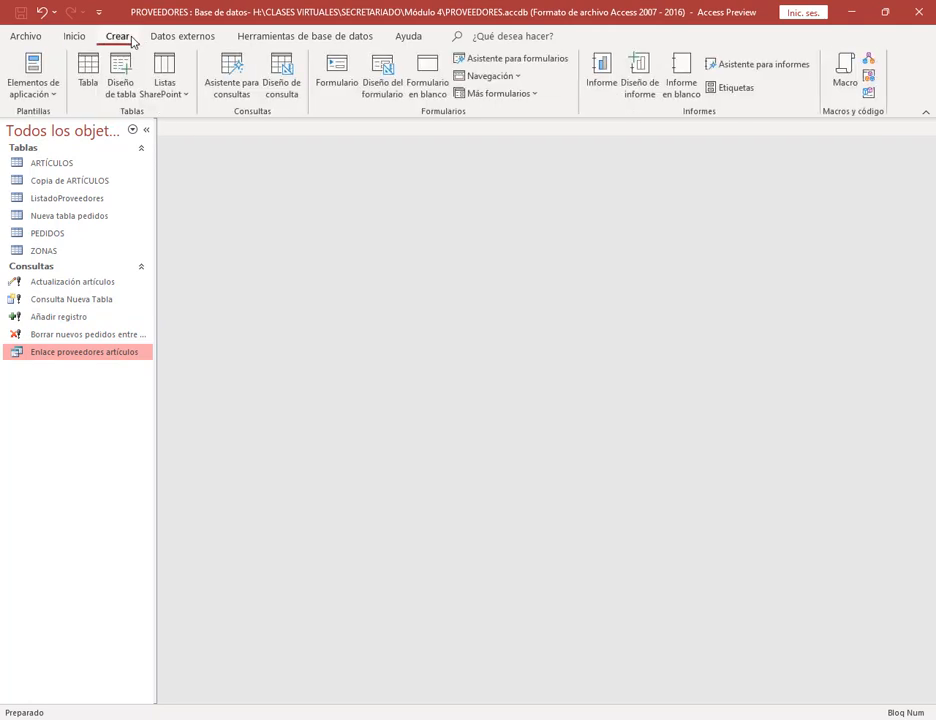
click(257, 92)
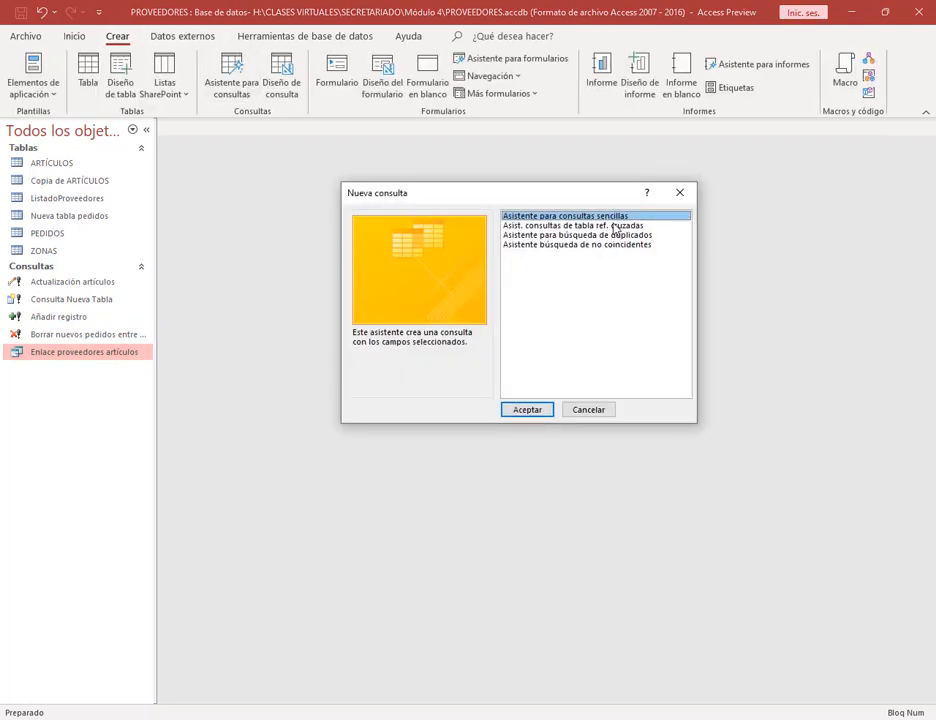
click(580, 226)
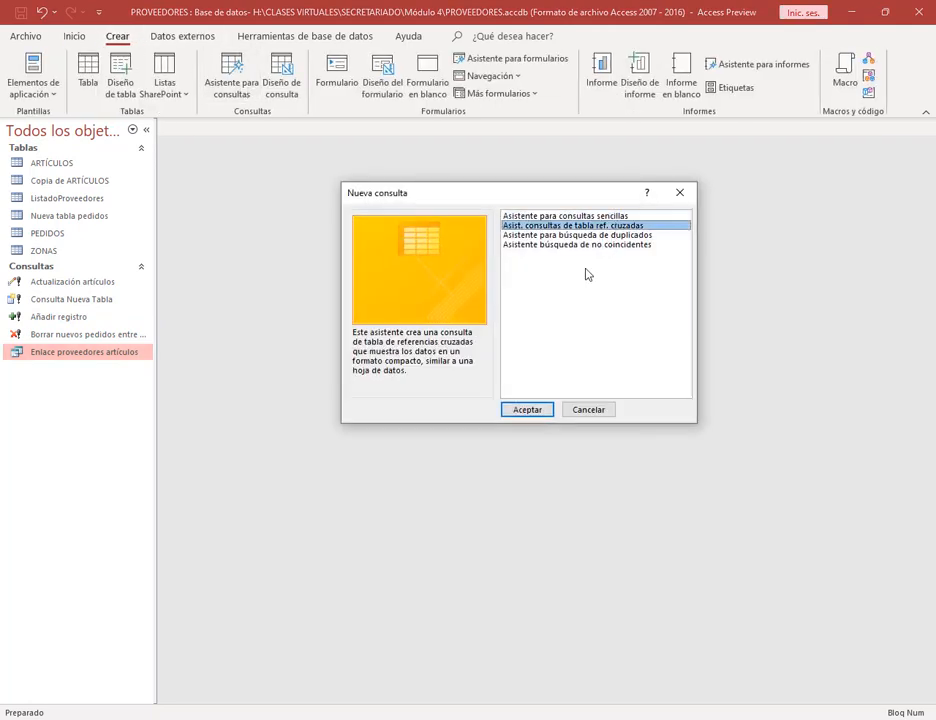
click(532, 410)
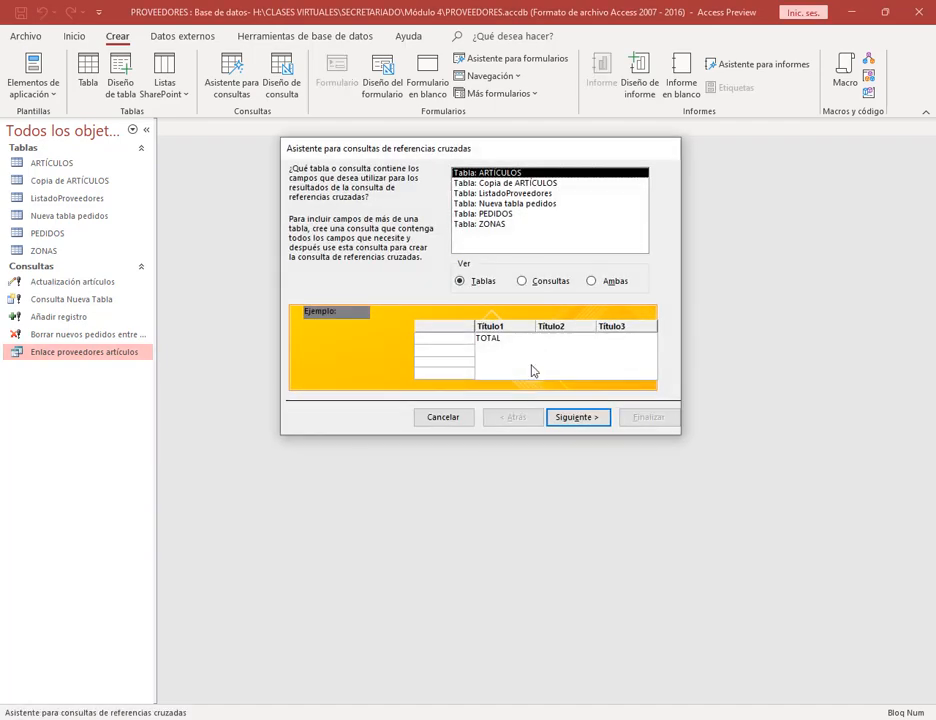
click(523, 282)
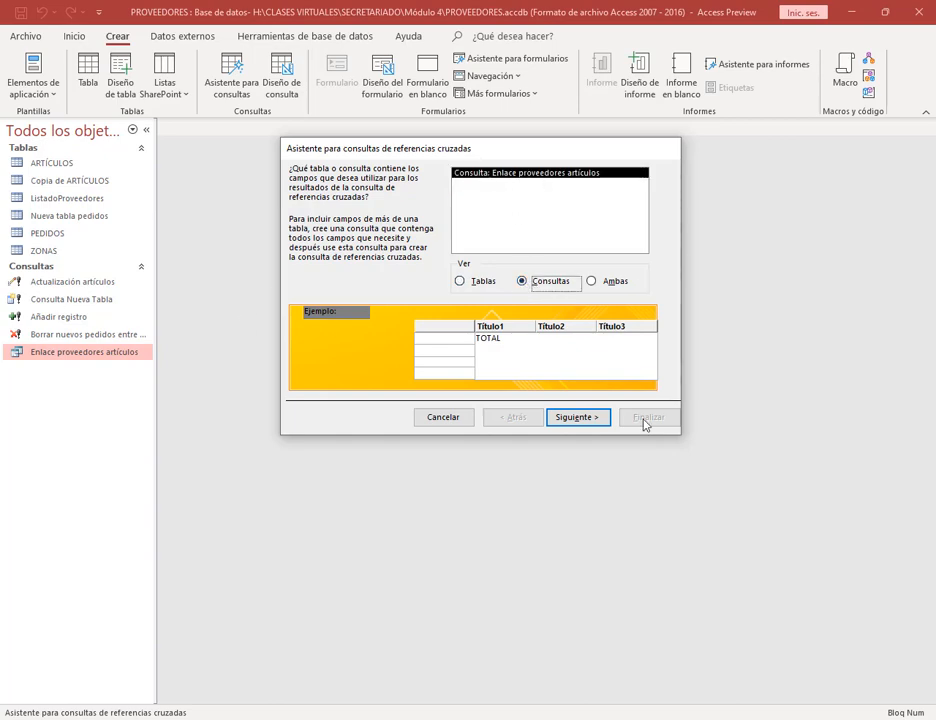
click(592, 419)
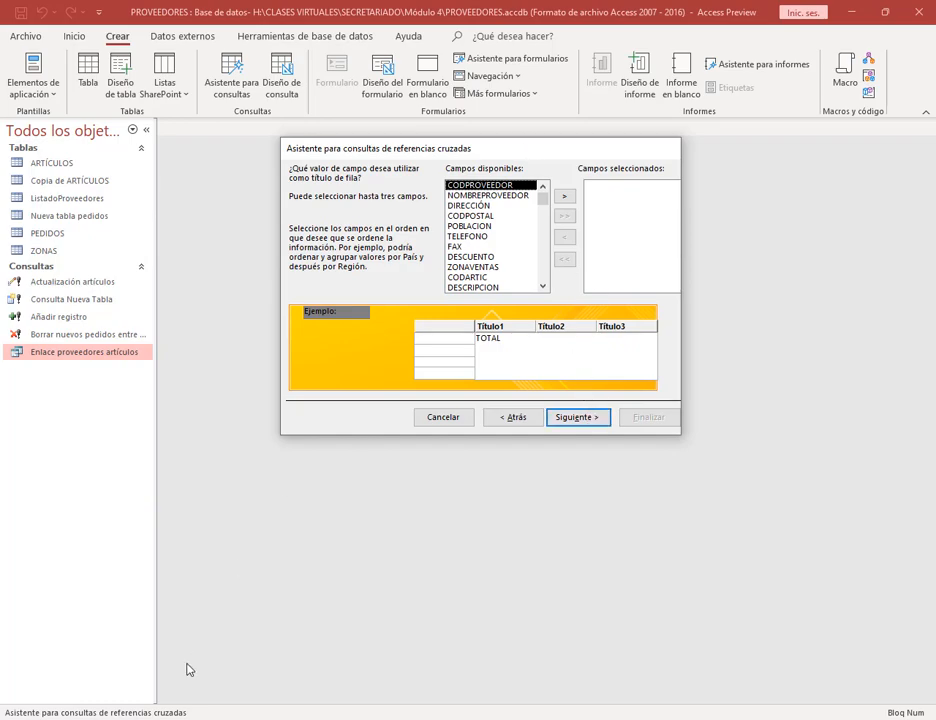
Step: Consult the manual for the field to use as the crosstab's row heading
click(190, 718)
scroll(447, 437, down, 10)
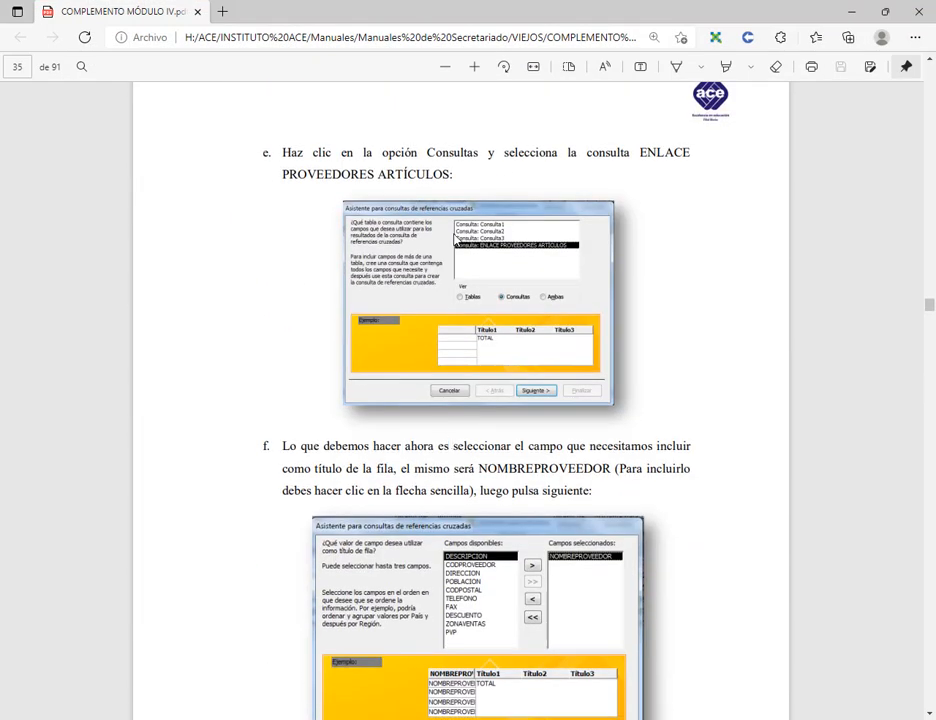
Step: Read instruction f in the PDF manual, switch to Access and set NOMBREPROVEEDOR as the crosstab query's row heading
scroll(452, 237, down, 2)
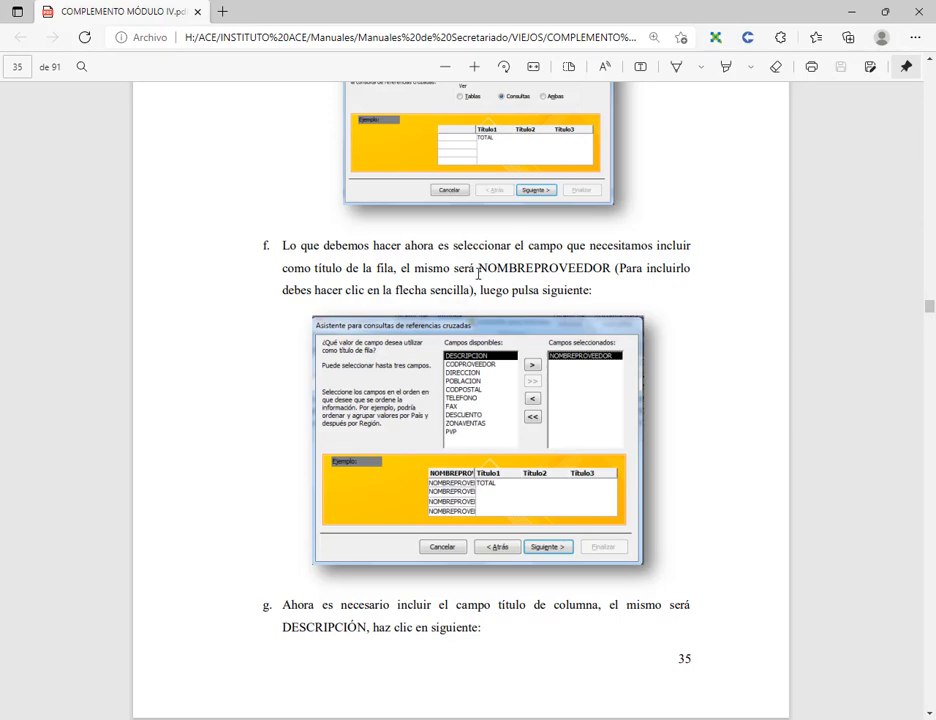
click(456, 718)
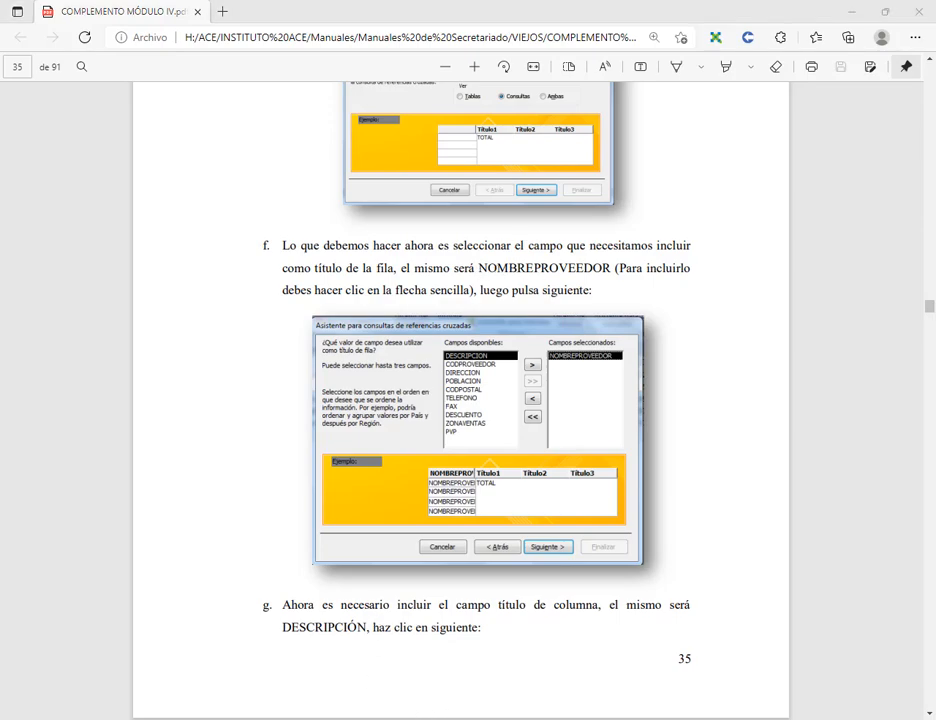
click(511, 197)
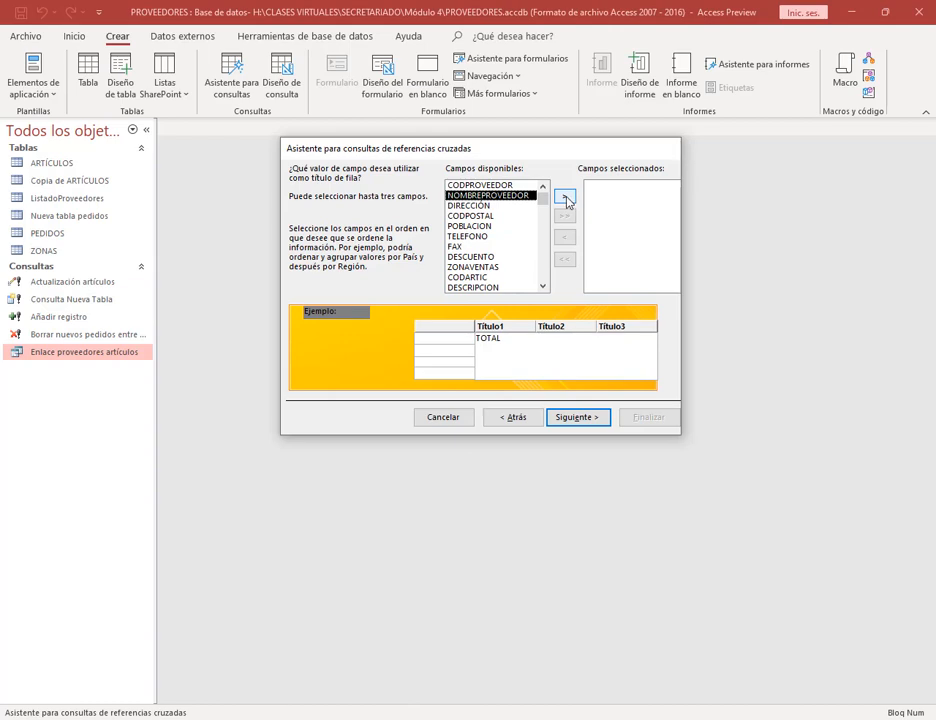
click(564, 198)
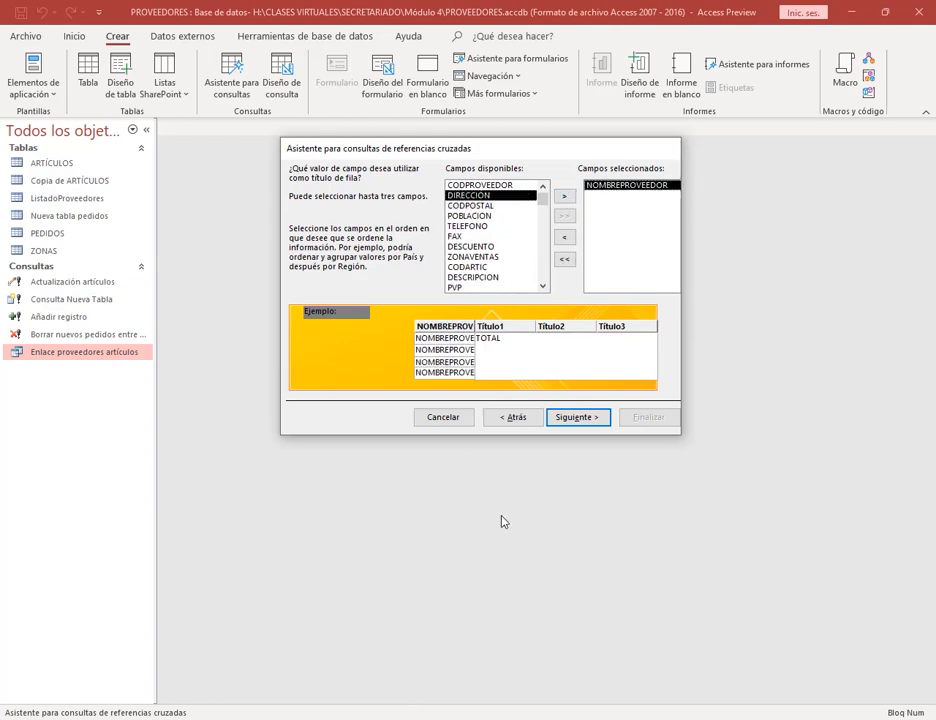
click(586, 422)
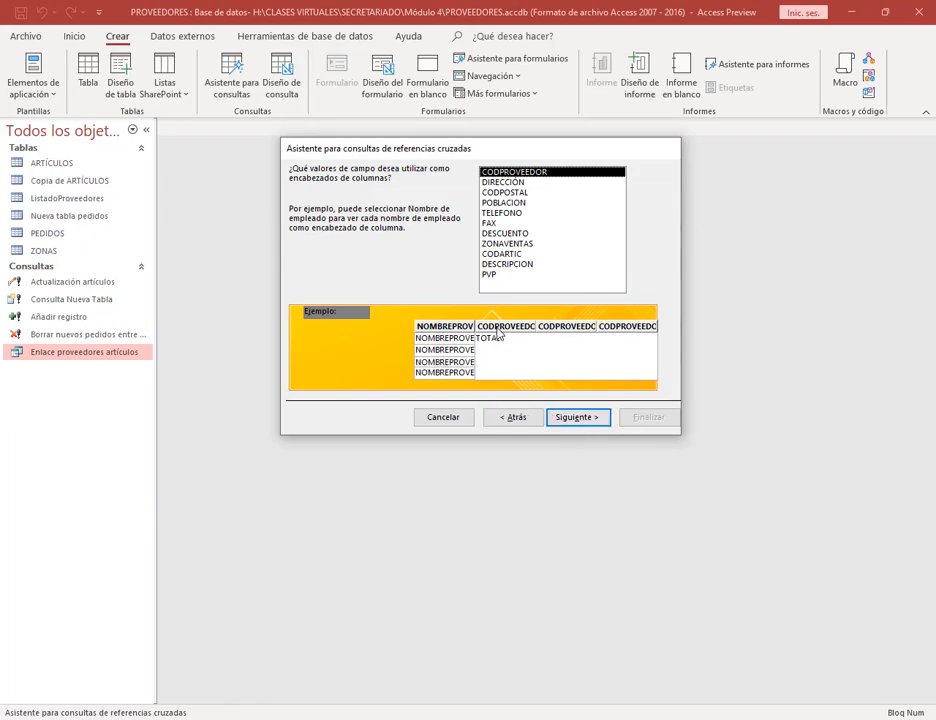
Step: Consult instruction g in the PDF manual, return to Access and set DESCRIPCION as the crosstab query's column heading
click(192, 718)
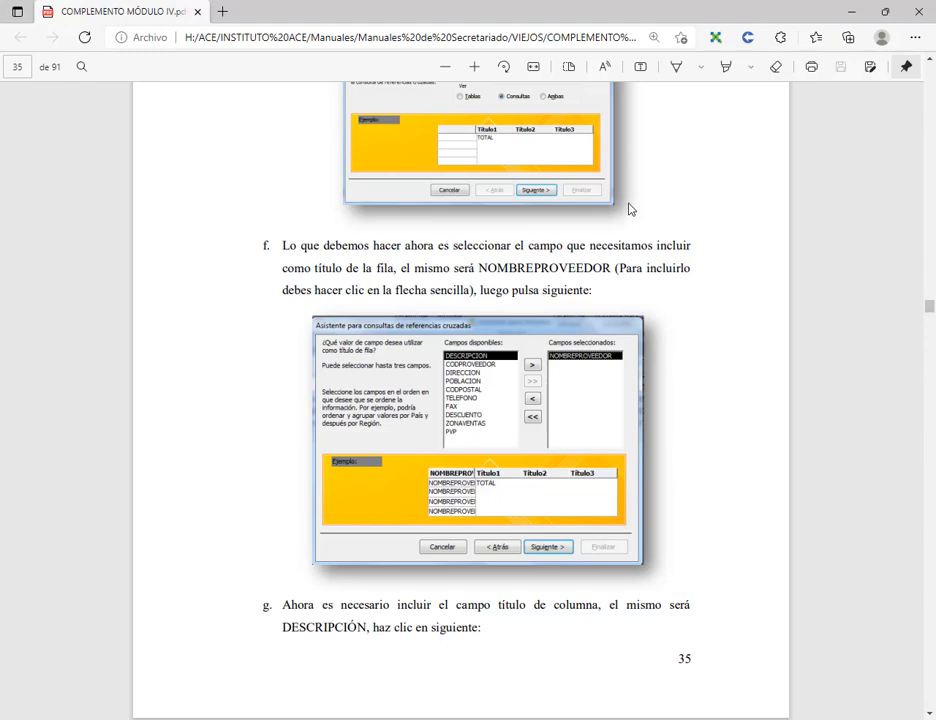
scroll(630, 210, down, 2)
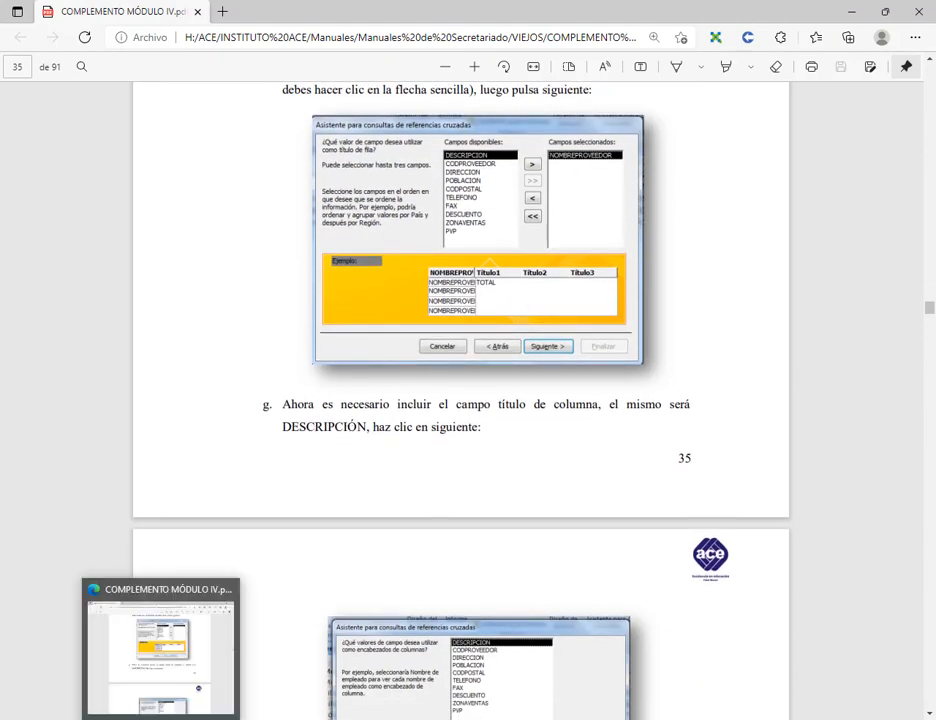
click(196, 719)
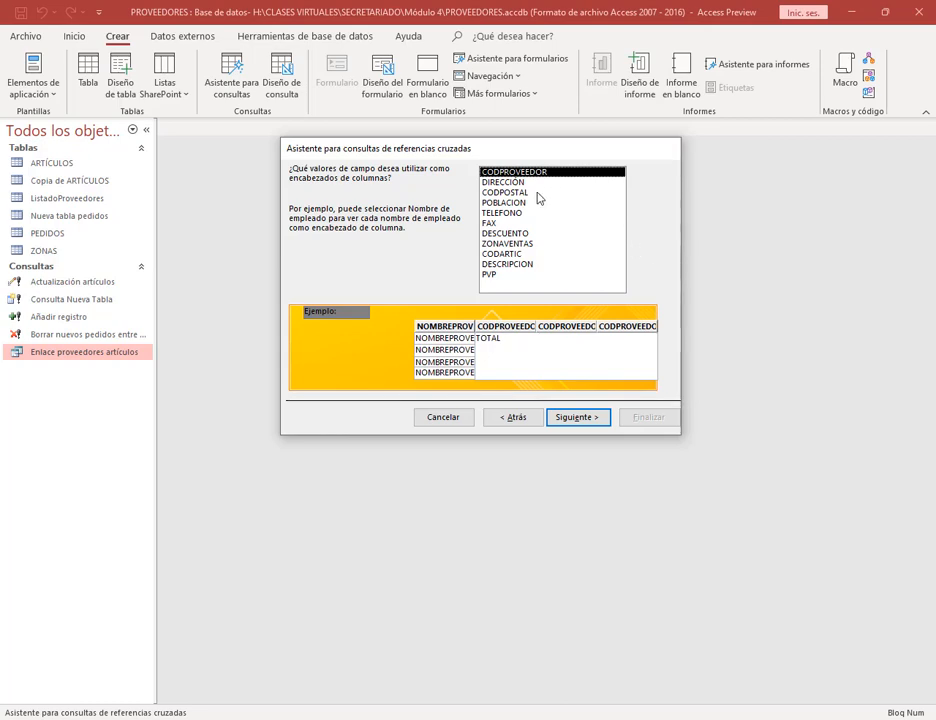
click(522, 265)
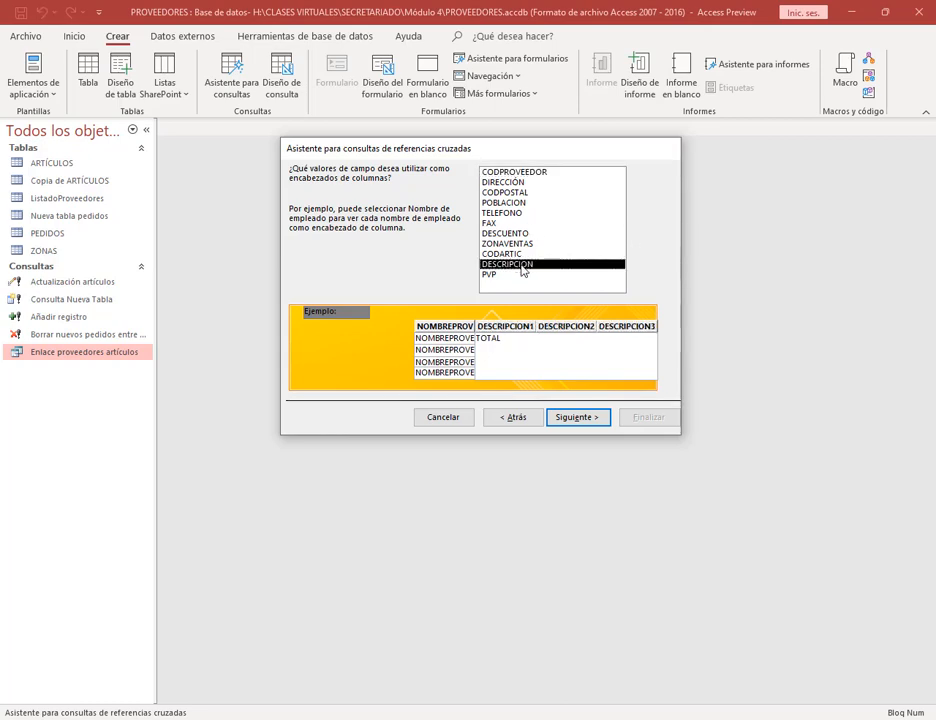
click(570, 418)
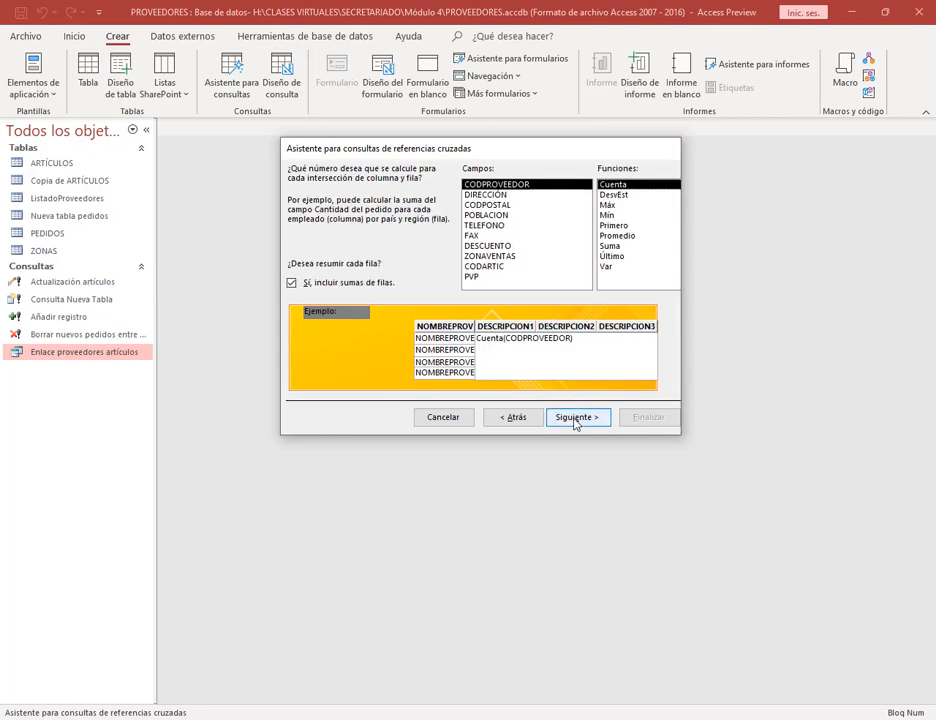
Step: Consult instruction h in the PDF manual, return to Access and set the crosstab calculation to Suma of DESCUENTO
key(alt+Tab)
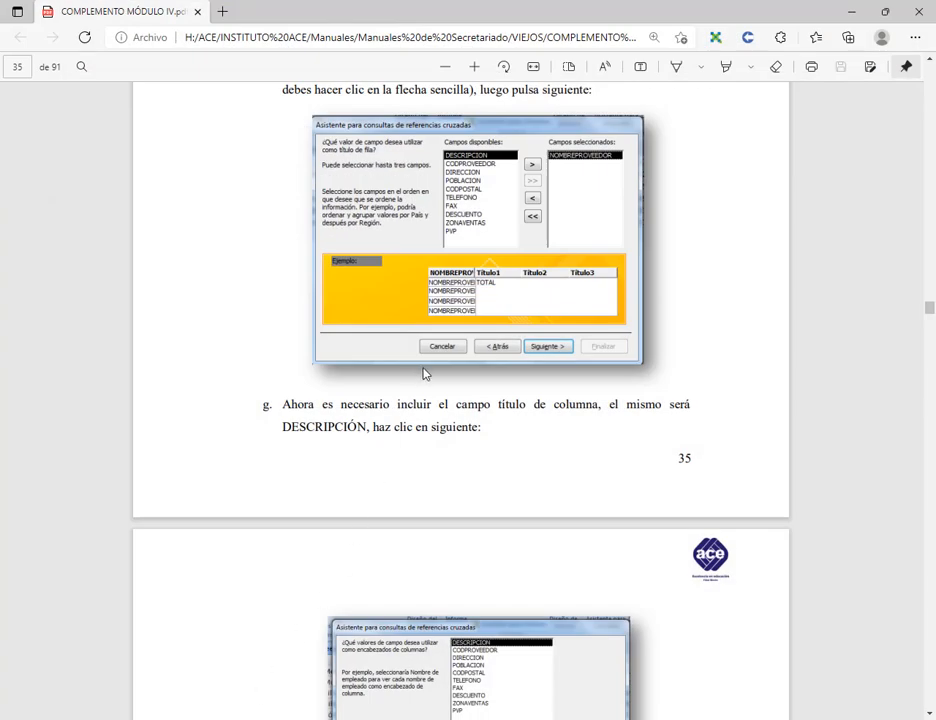
scroll(419, 466, down, 1)
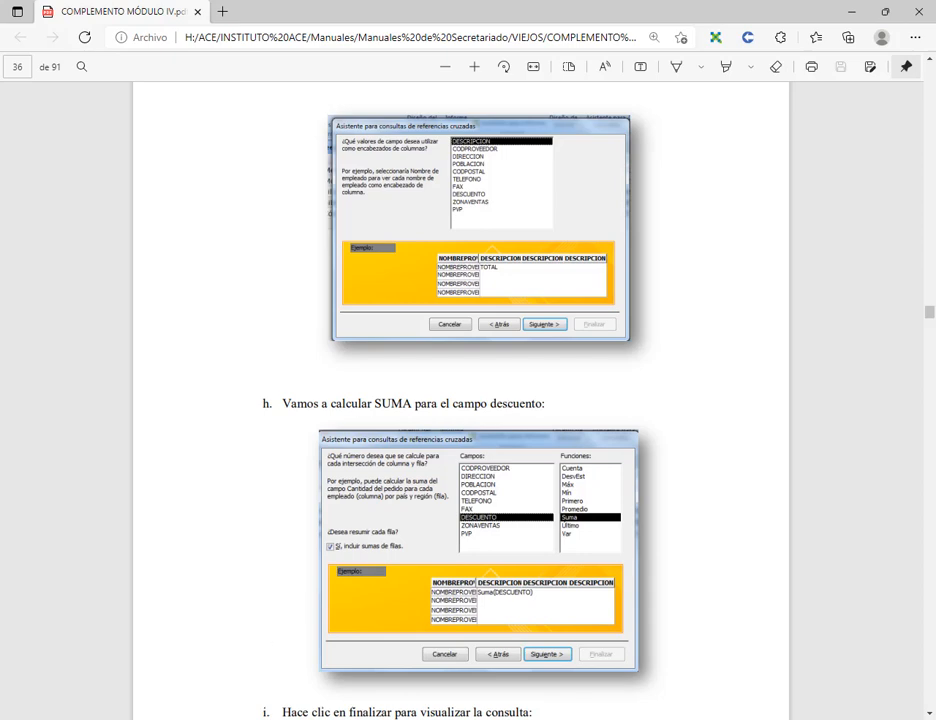
key(alt+Tab)
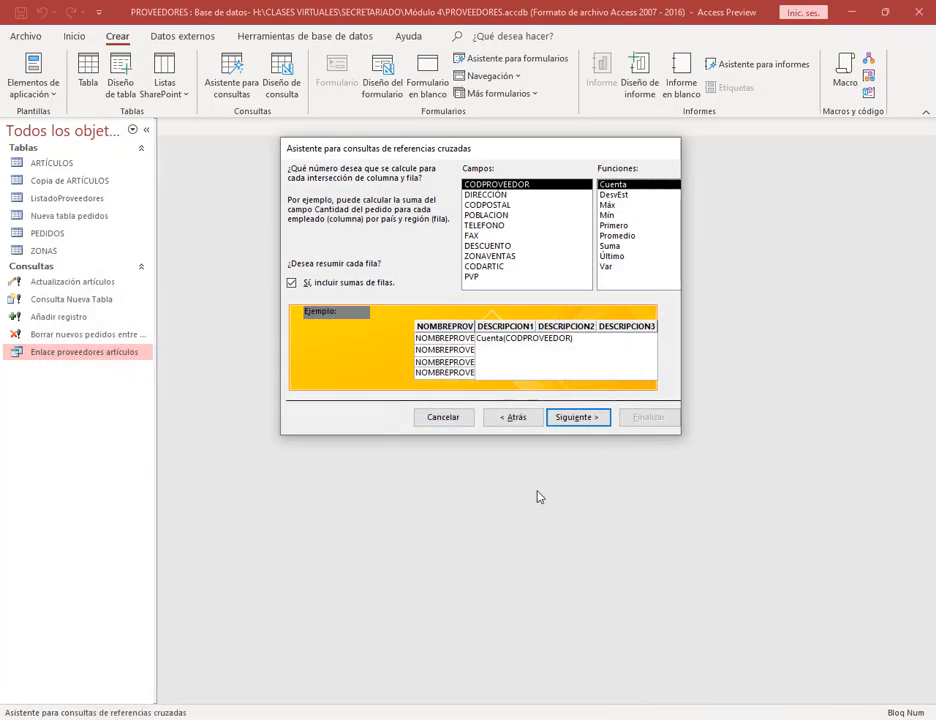
click(486, 246)
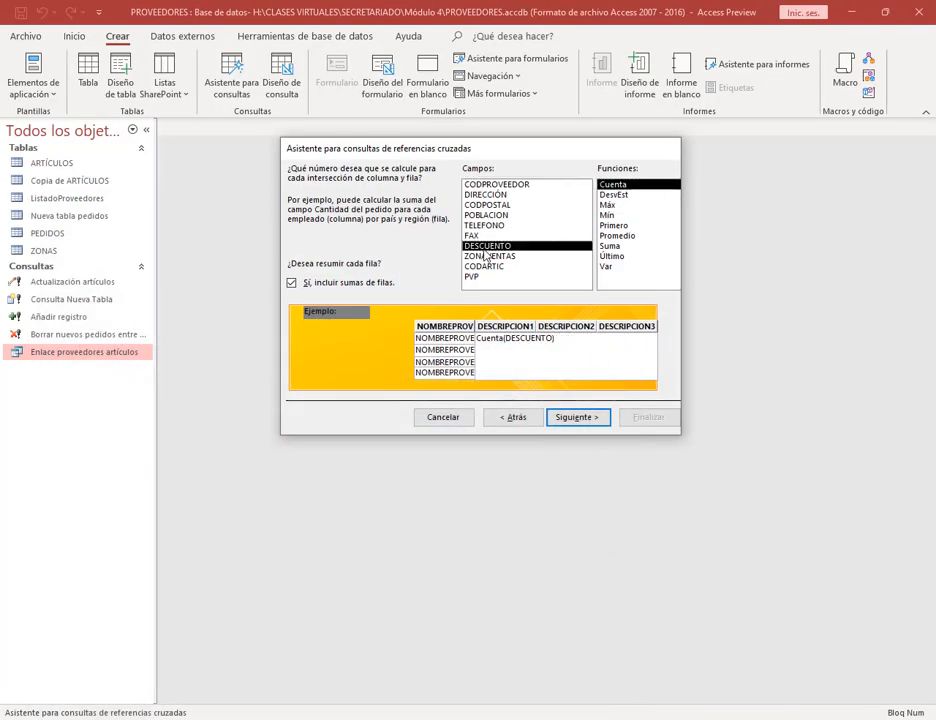
click(612, 247)
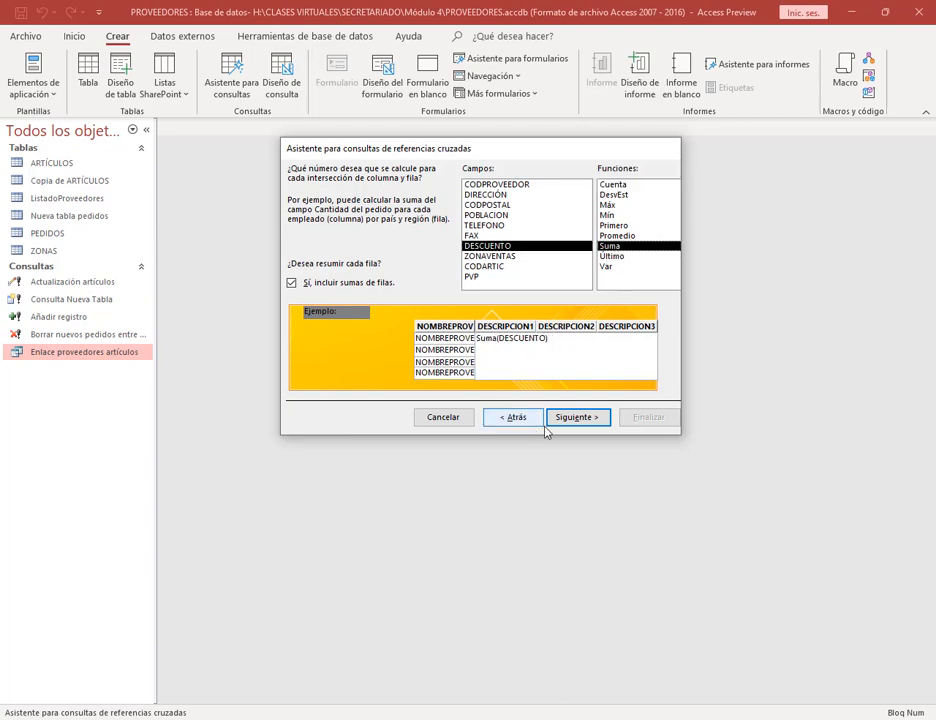
click(575, 417)
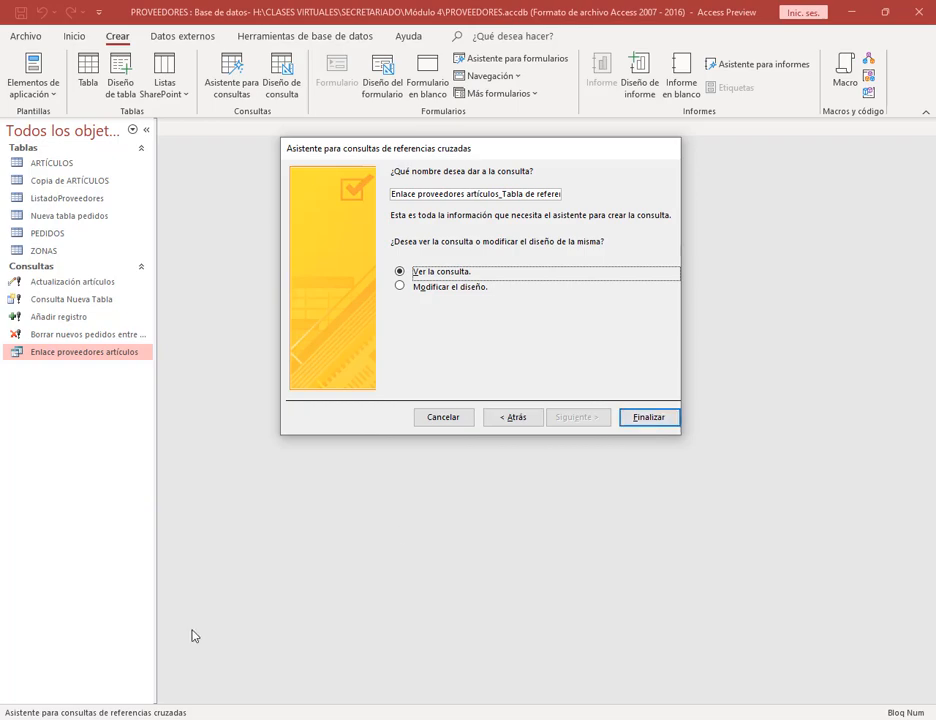
Step: Switch to the PDF manual and check instructions i and j for the expected query result and the name to save it under
key(alt+Tab)
scroll(566, 480, down, 3)
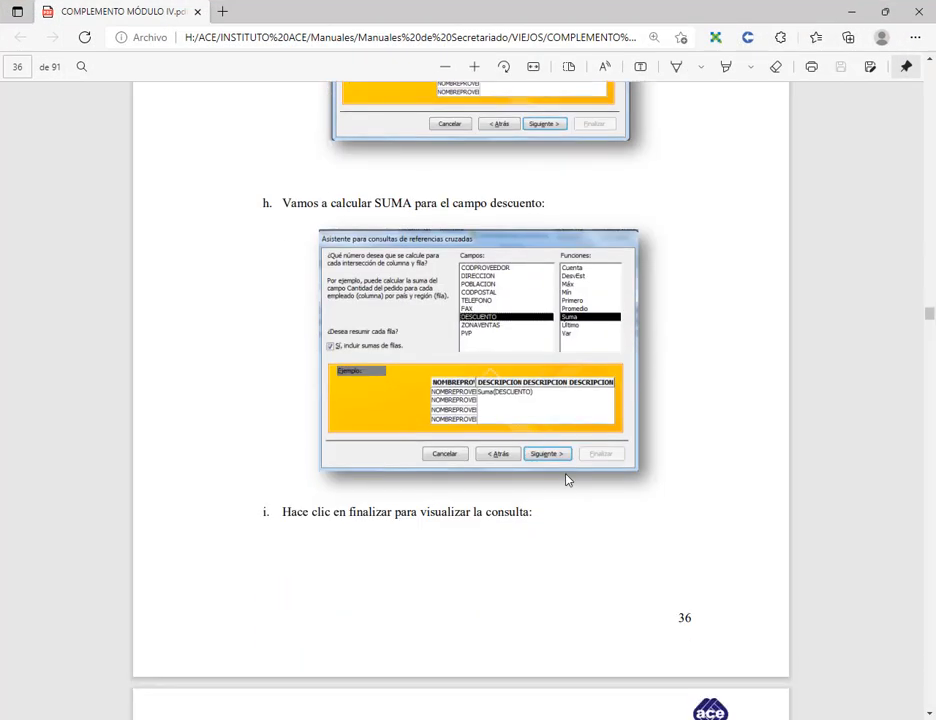
scroll(575, 467, down, 4)
scroll(428, 317, up, 3)
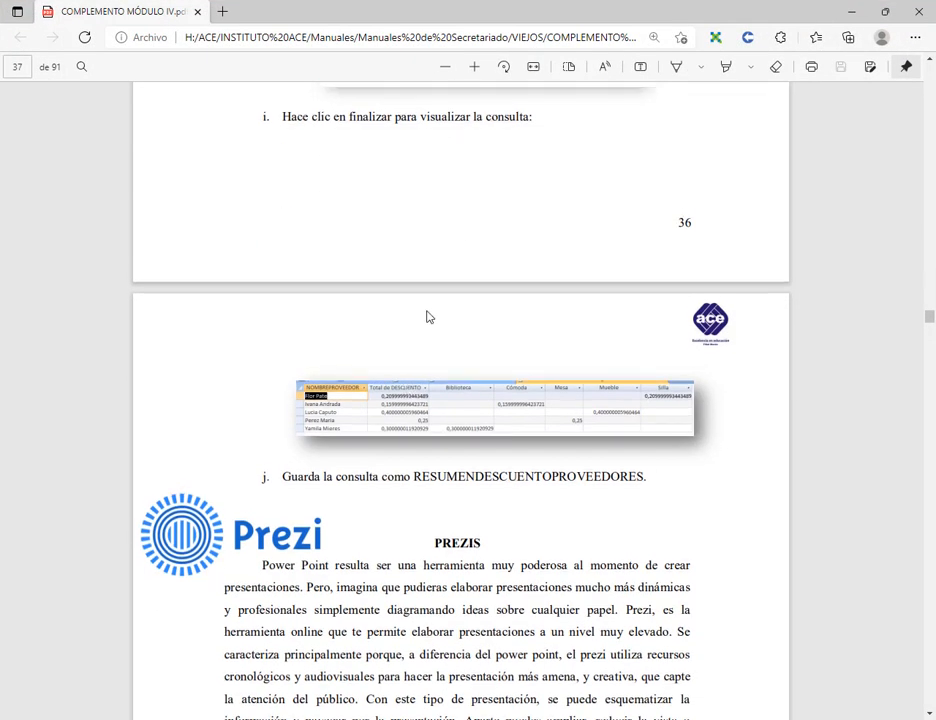
scroll(436, 335, down, 4)
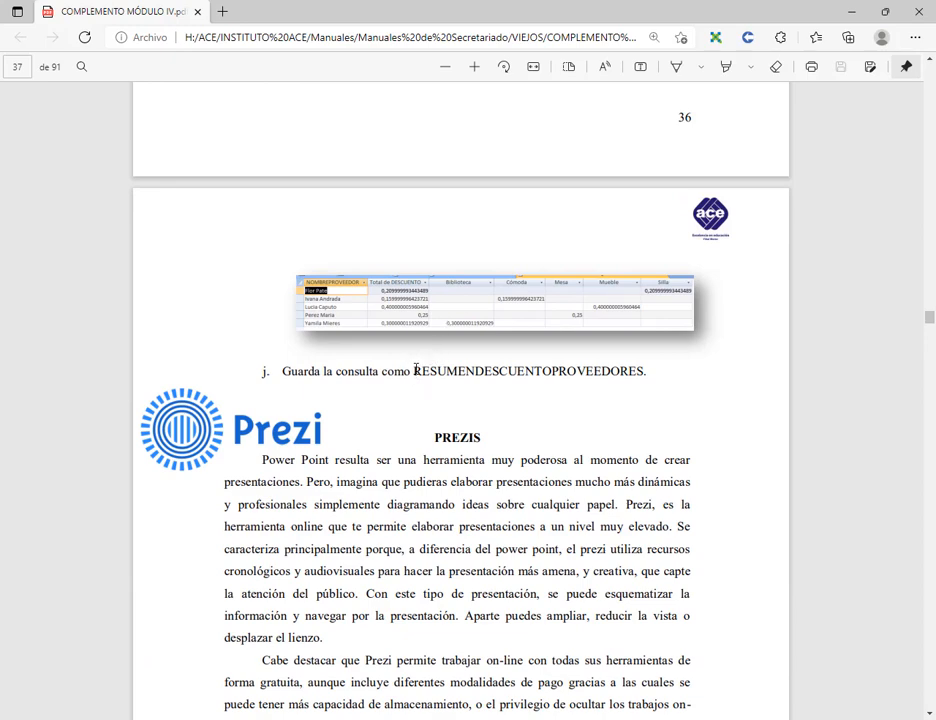
drag(416, 370, 421, 371)
click(510, 375)
Step: Return to Access, name the crosstab query "Resumen descuento proveedores" and finish the wizard to view the query
key(alt+Tab)
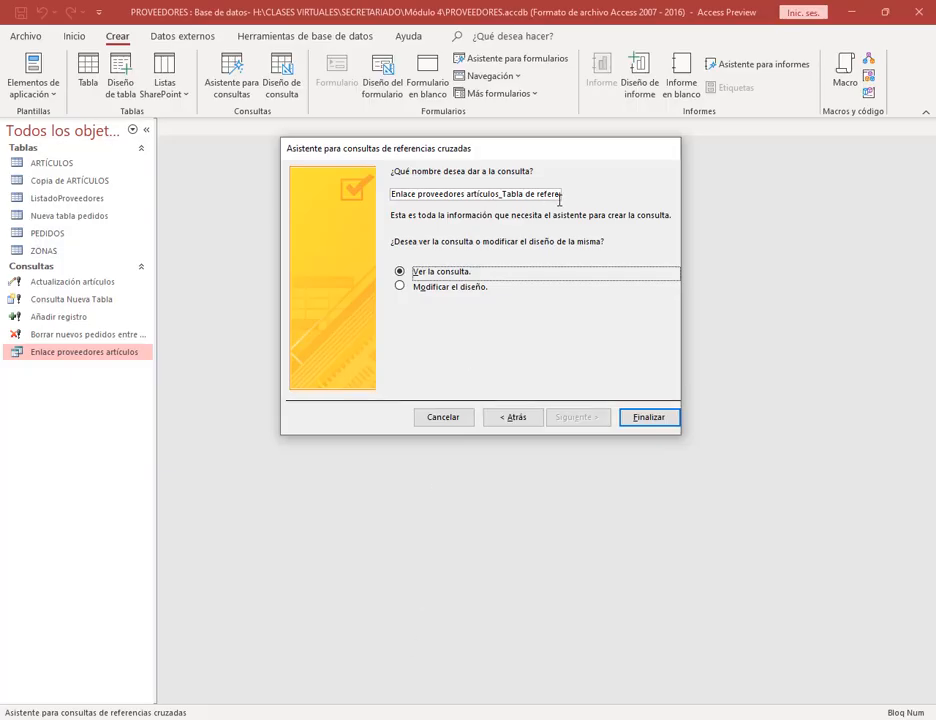
drag(393, 191, 738, 193)
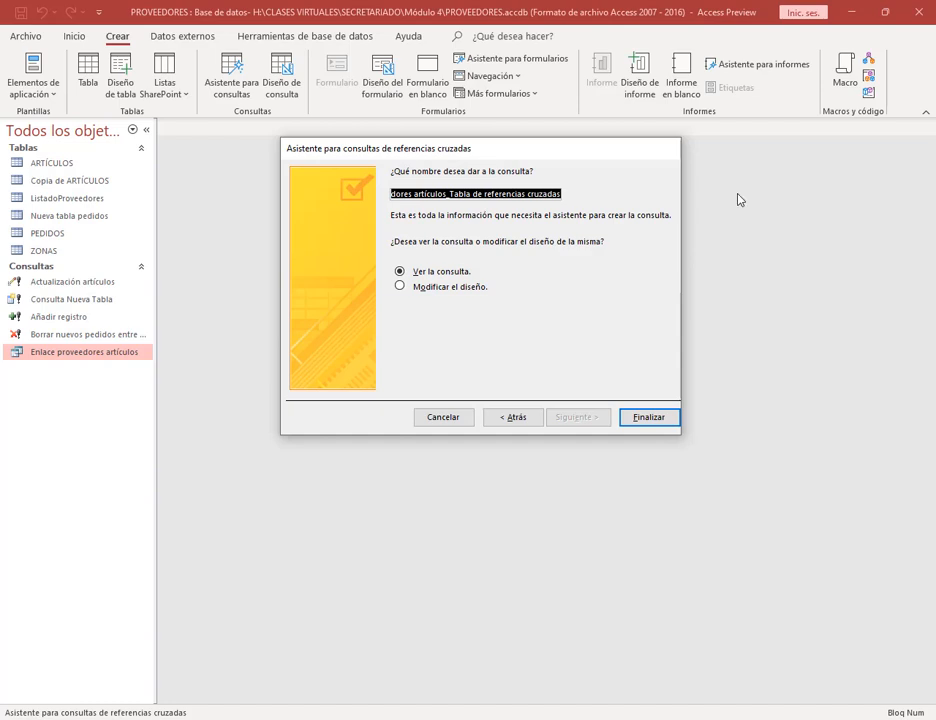
text(R)
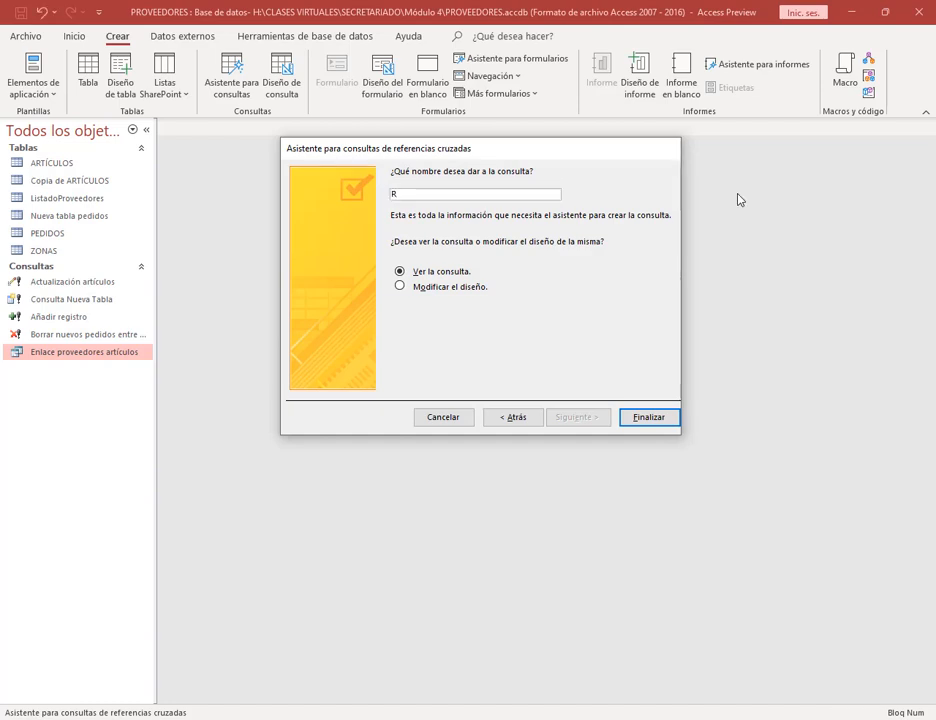
text(esumen descuento prov)
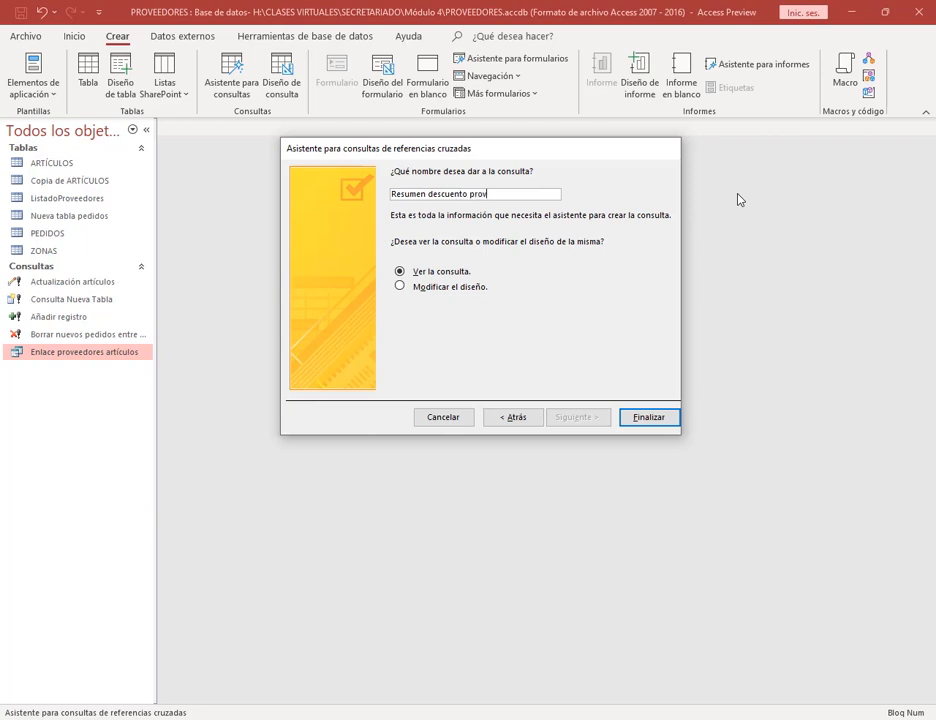
text(eedores)
click(655, 418)
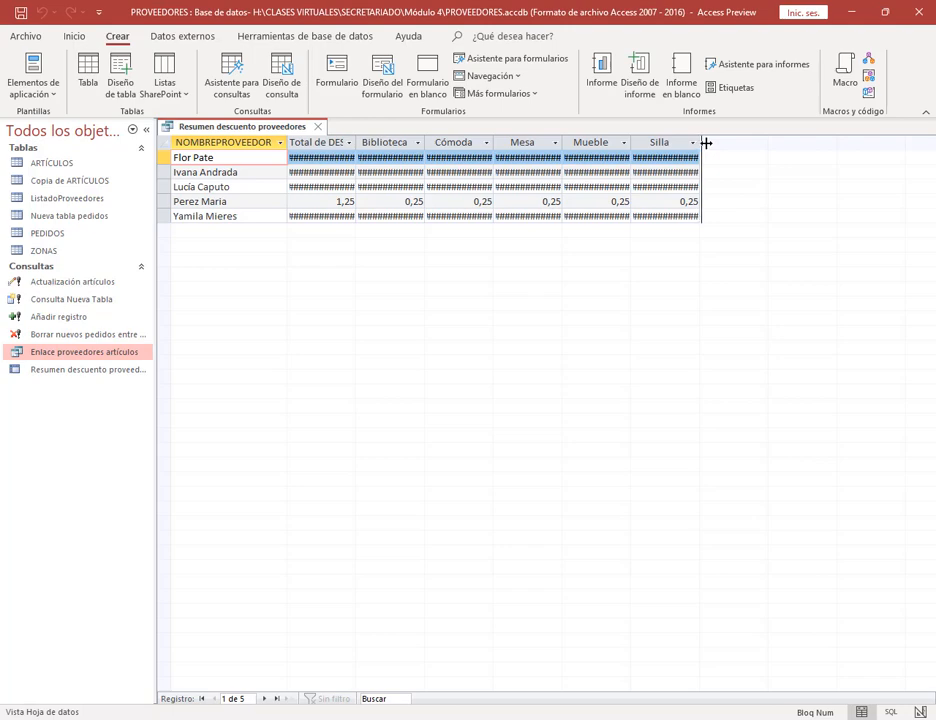
Step: Widen the Silla, Mueble, Mesa, Cómoda, Biblioteca and Total de DESCUENTO columns until their values fit
drag(703, 143, 723, 143)
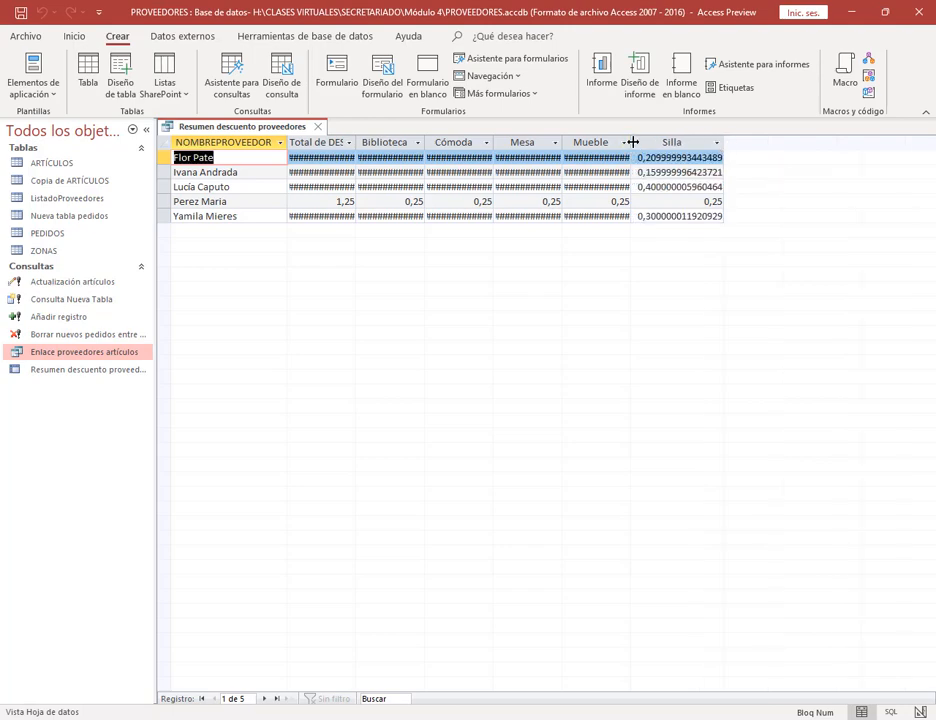
drag(631, 141, 653, 141)
drag(565, 143, 591, 143)
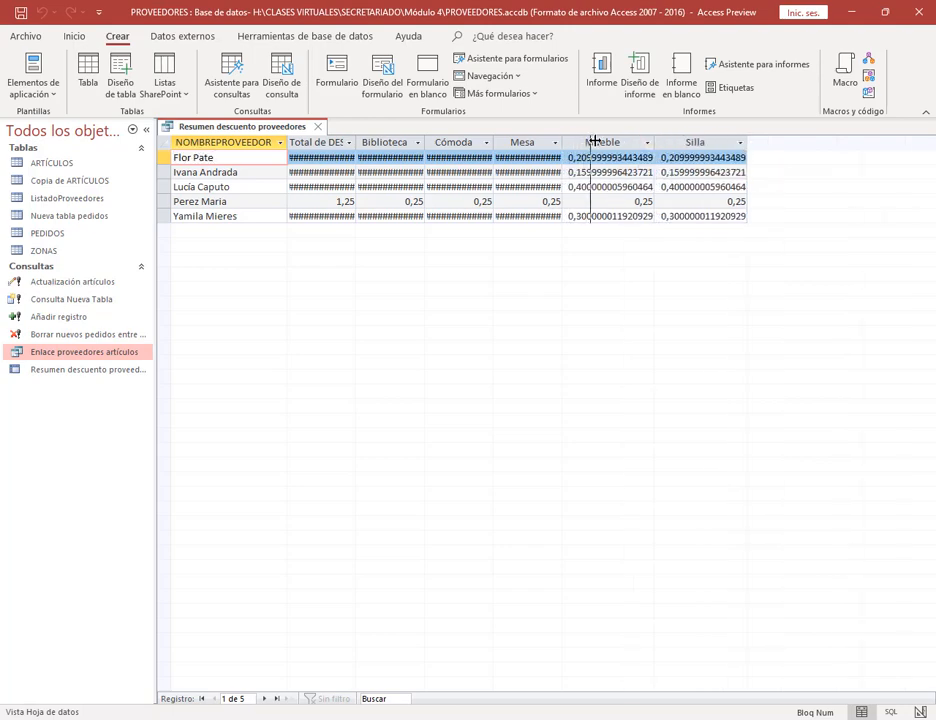
drag(495, 143, 521, 143)
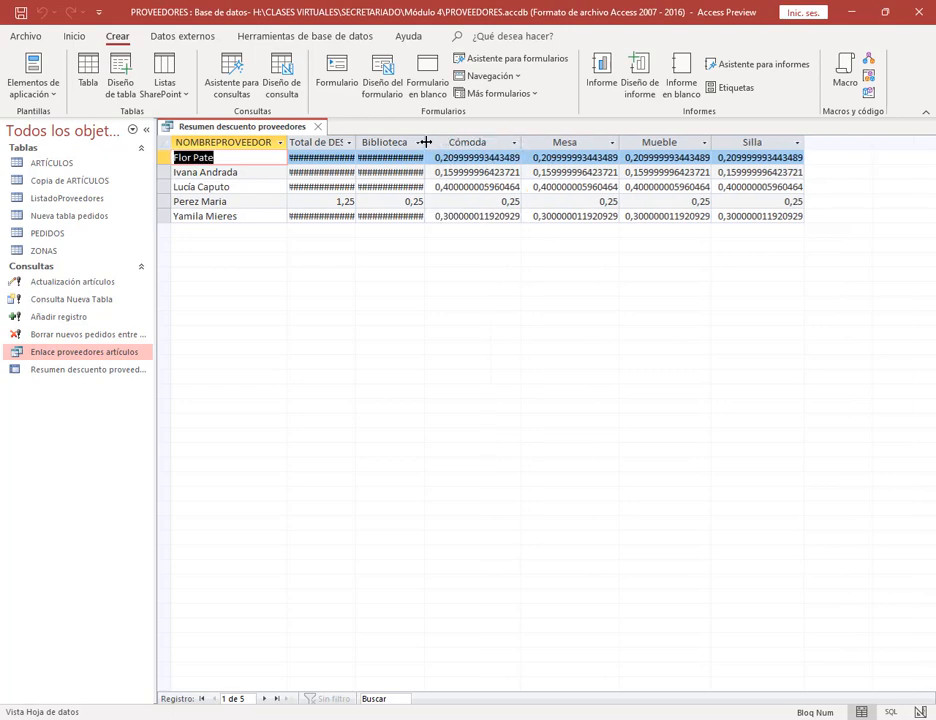
drag(424, 142, 447, 142)
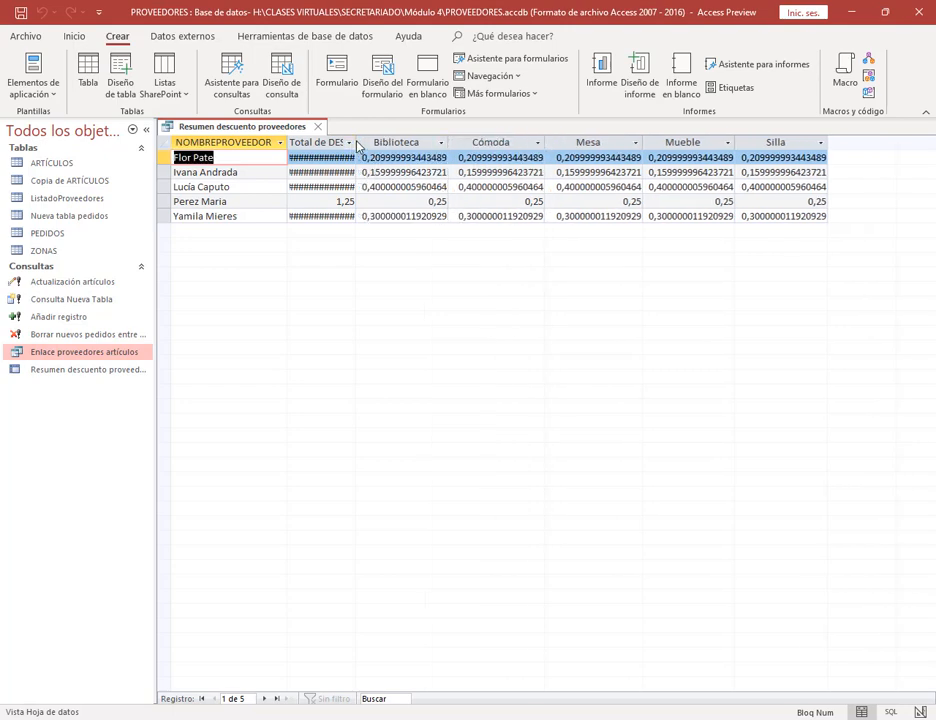
drag(355, 142, 392, 142)
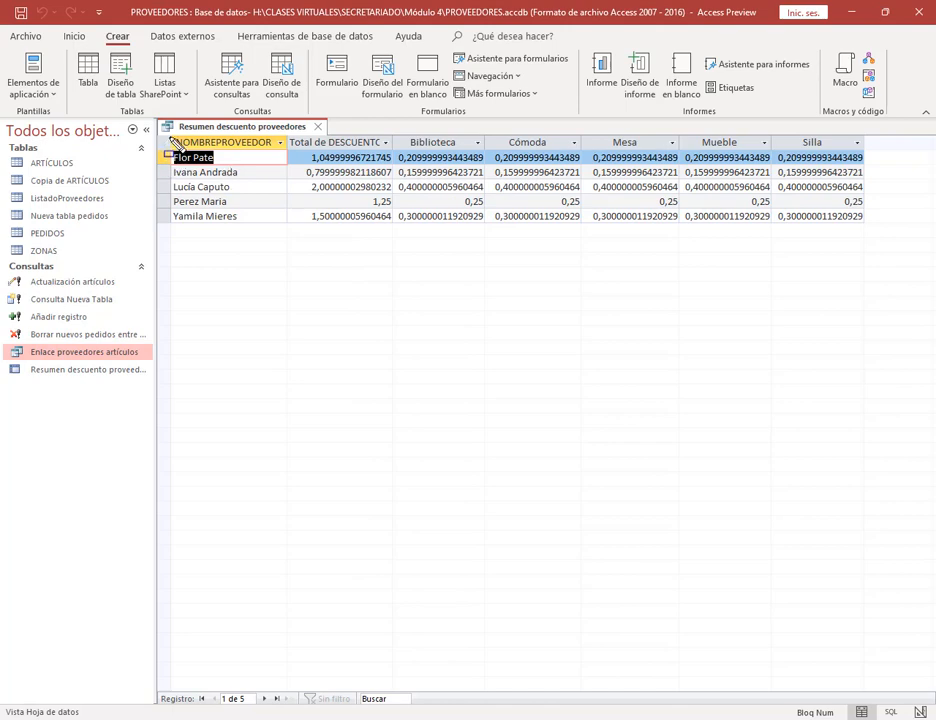
mouse_move(169, 131)
mouse_down()
mouse_move(261, 232)
mouse_move(296, 232)
mouse_up()
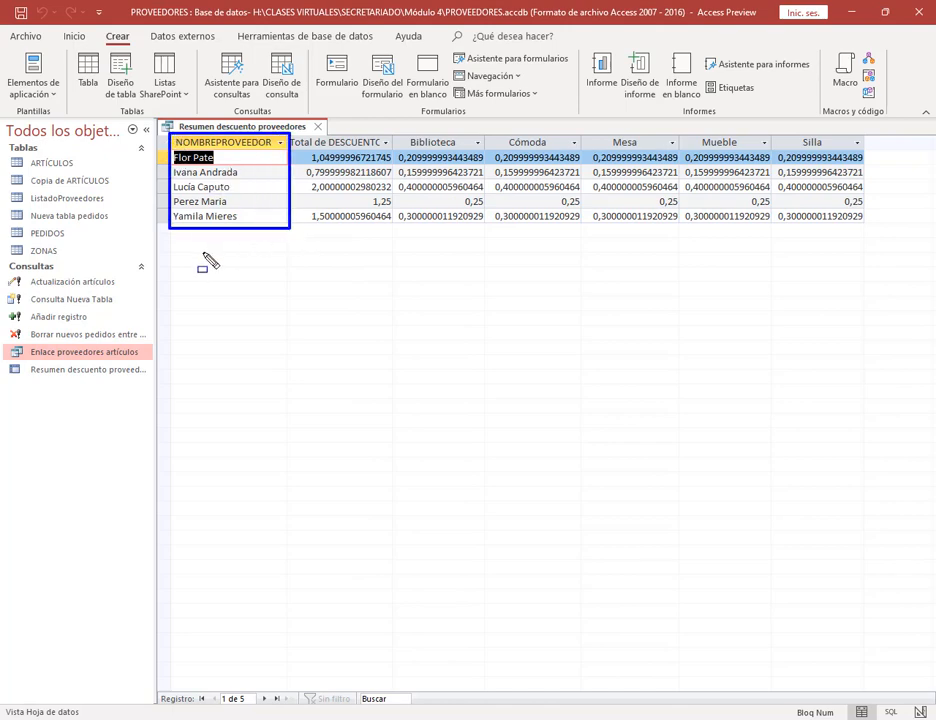
drag(392, 136, 866, 150)
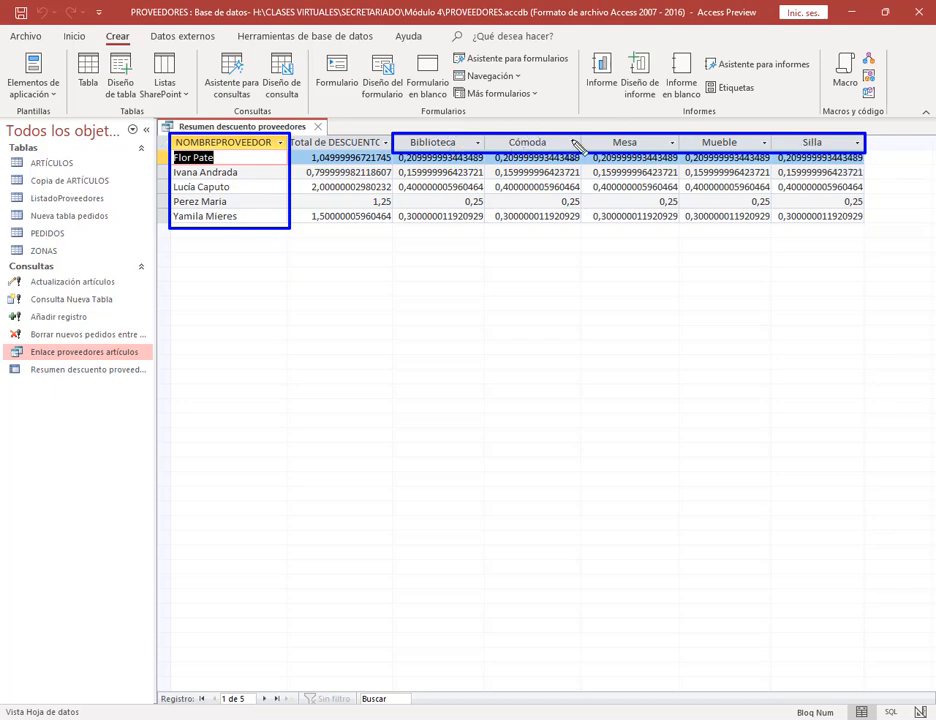
mouse_move(290, 138)
mouse_down()
mouse_move(386, 234)
mouse_move(393, 230)
mouse_up()
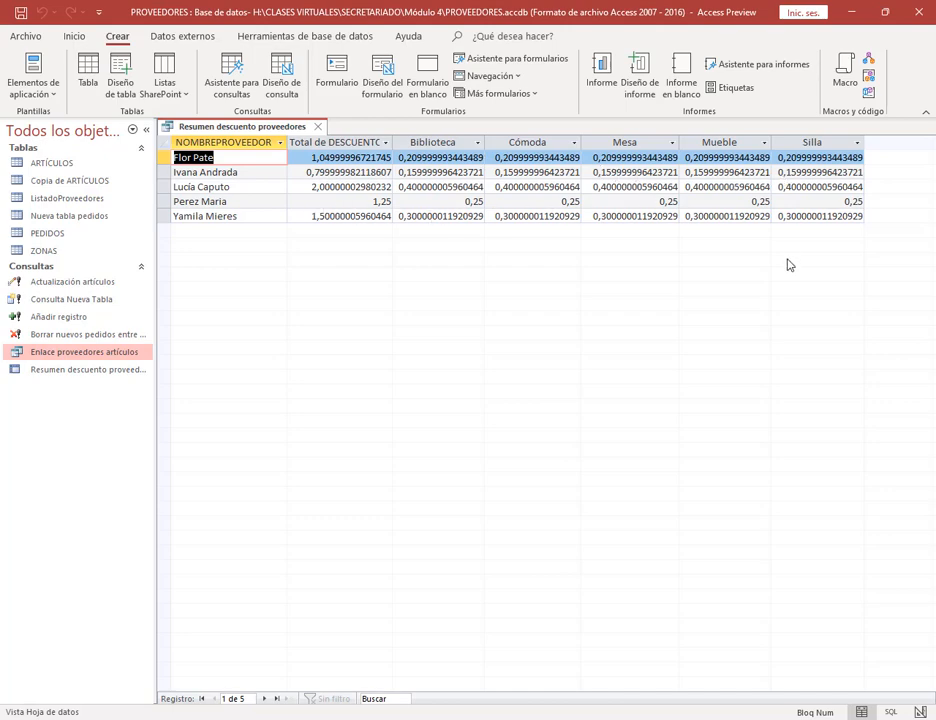
Step: Switch to the PDF manual and look through the Prezi section as far as the free account registration instructions
key(alt+Tab)
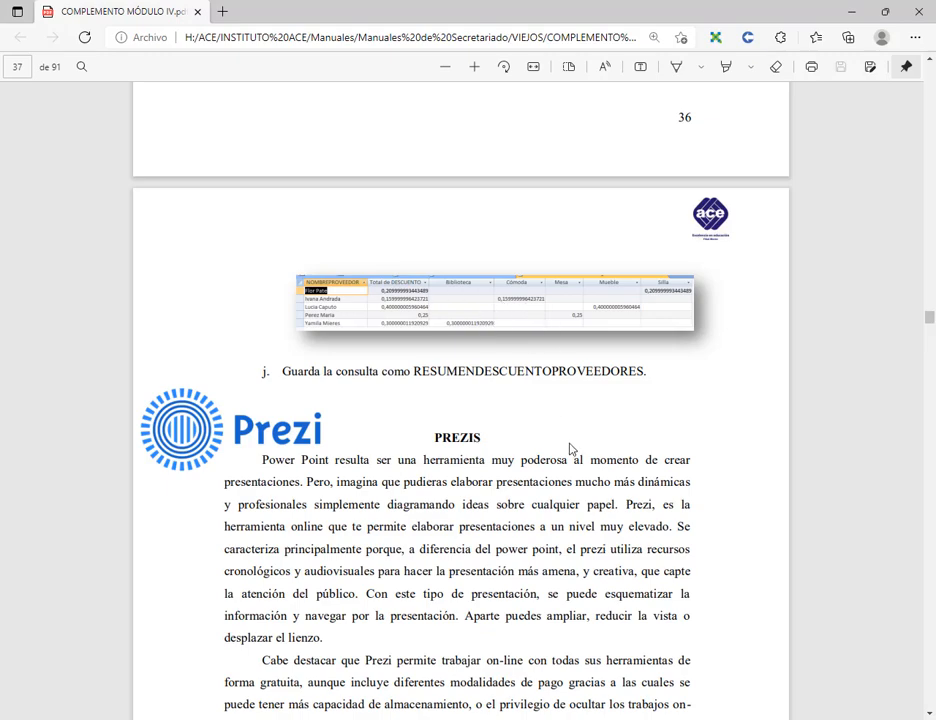
scroll(547, 487, down, 1)
scroll(547, 487, down, 7)
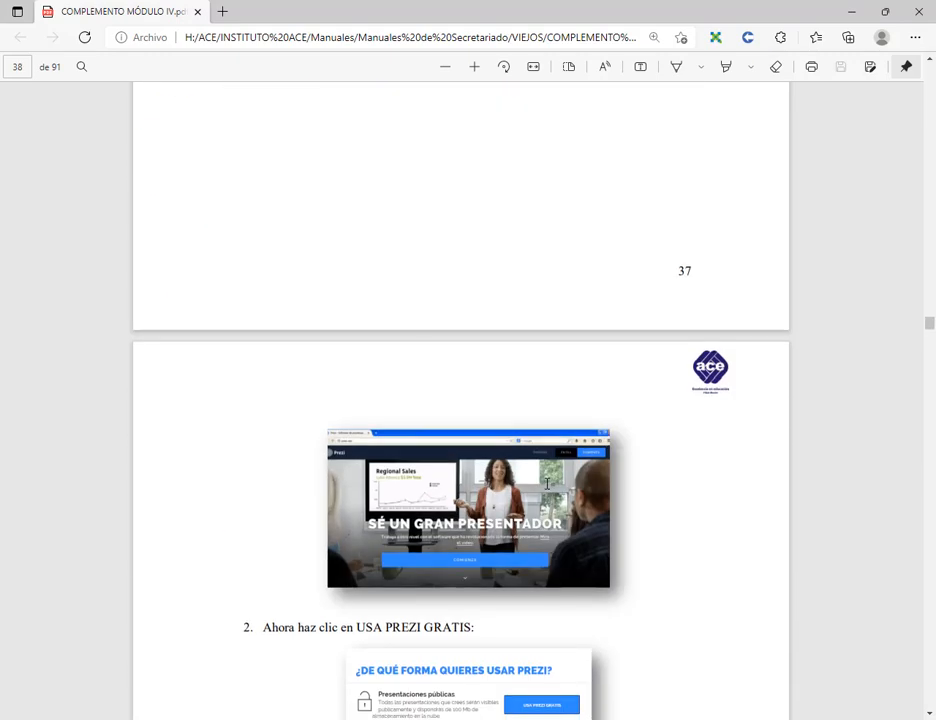
scroll(547, 484, down, 5)
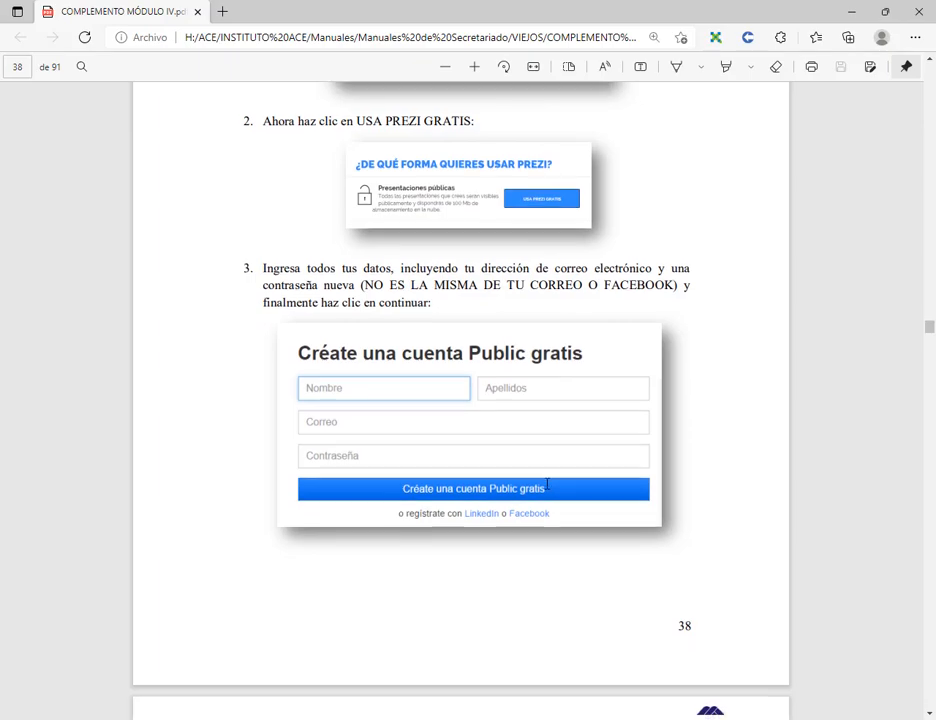
Step: Skip ahead in the manual to Práctica N° 9 on Access forms and read how to create the ARTÍCULOS form
scroll(547, 484, down, 8)
scroll(547, 484, down, 20)
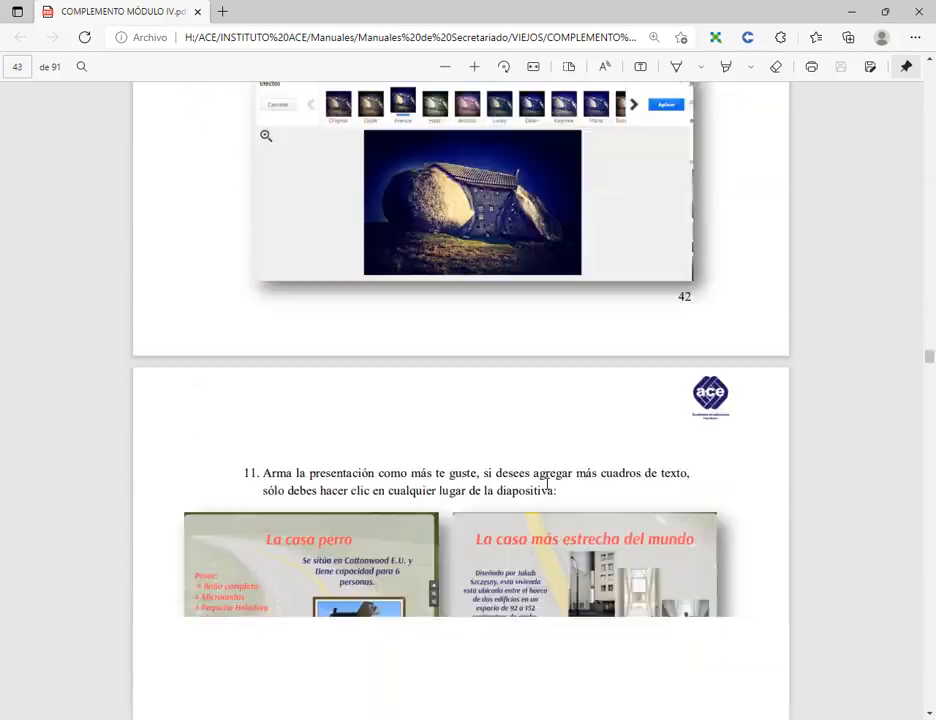
scroll(547, 487, down, 20)
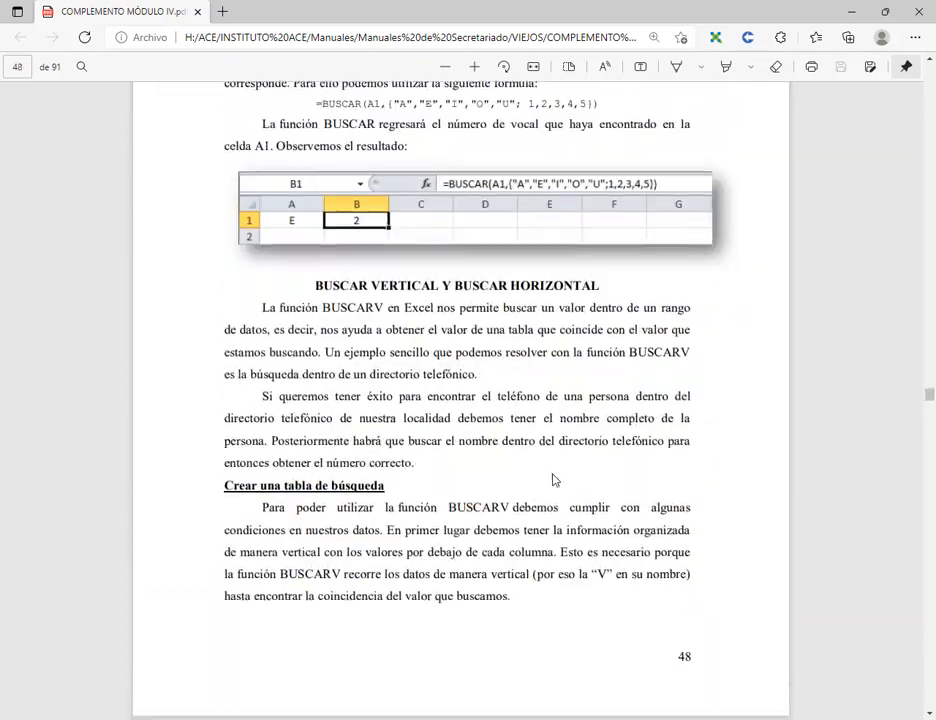
scroll(555, 470, down, 20)
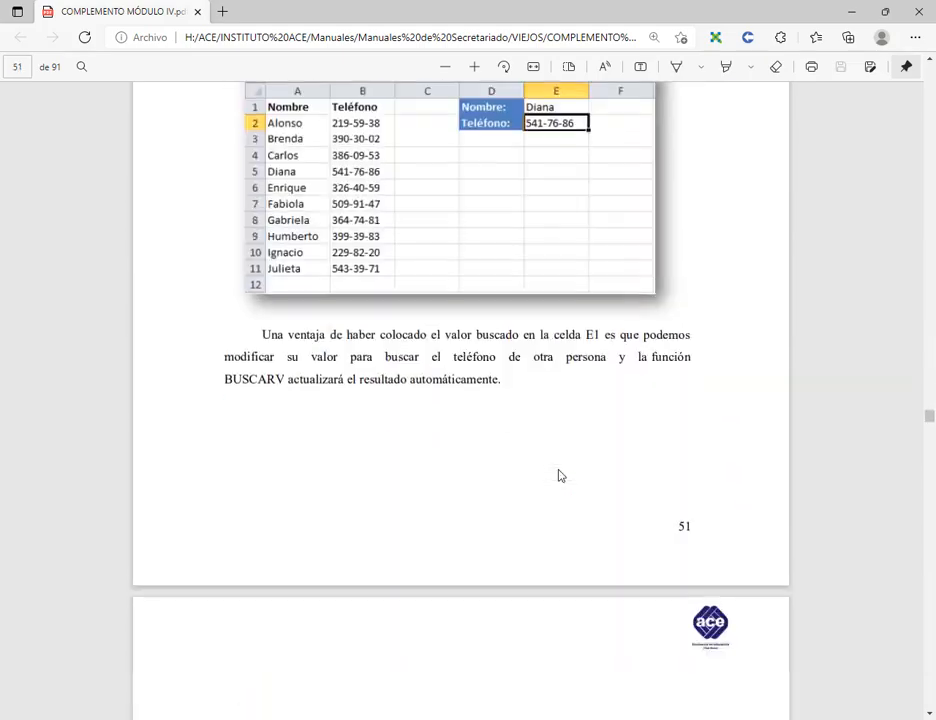
scroll(560, 476, down, 20)
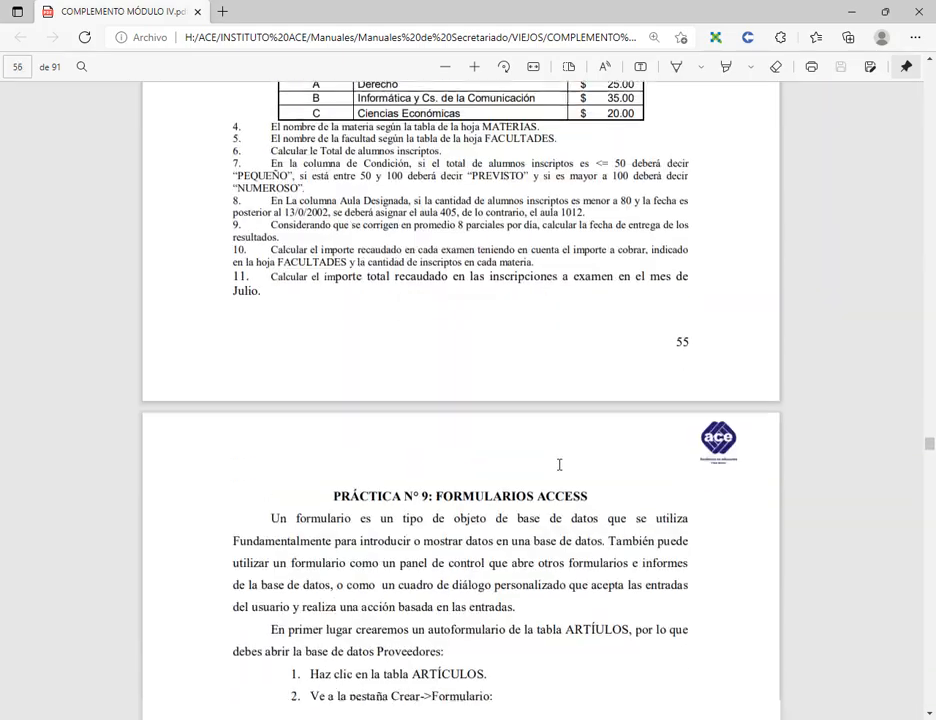
scroll(559, 464, up, 5)
scroll(648, 455, down, 4)
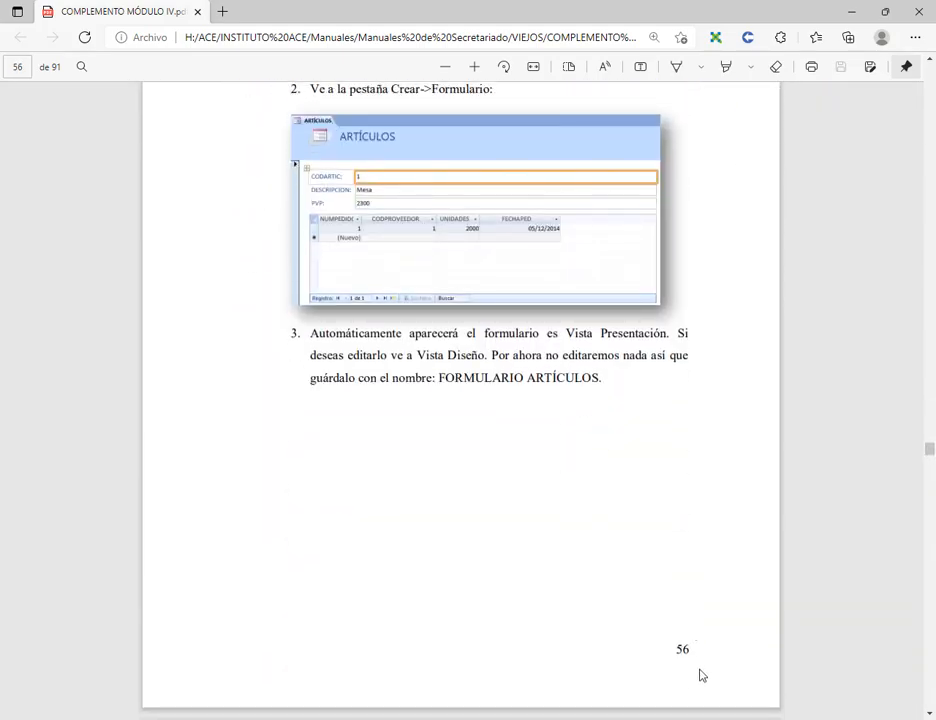
scroll(503, 240, up, 5)
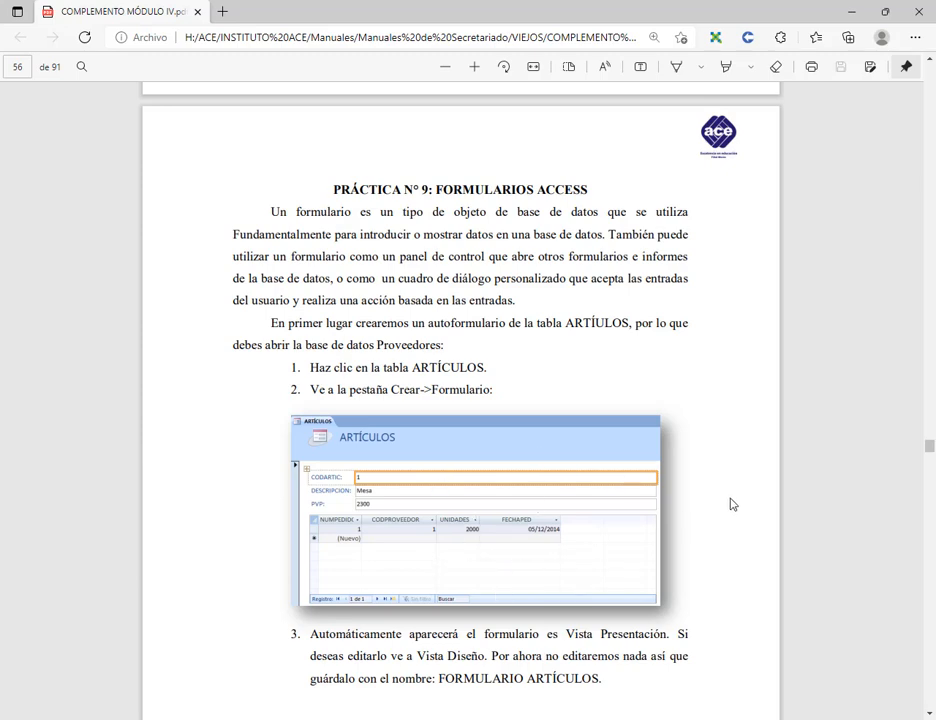
scroll(731, 504, down, 8)
scroll(731, 504, up, 3)
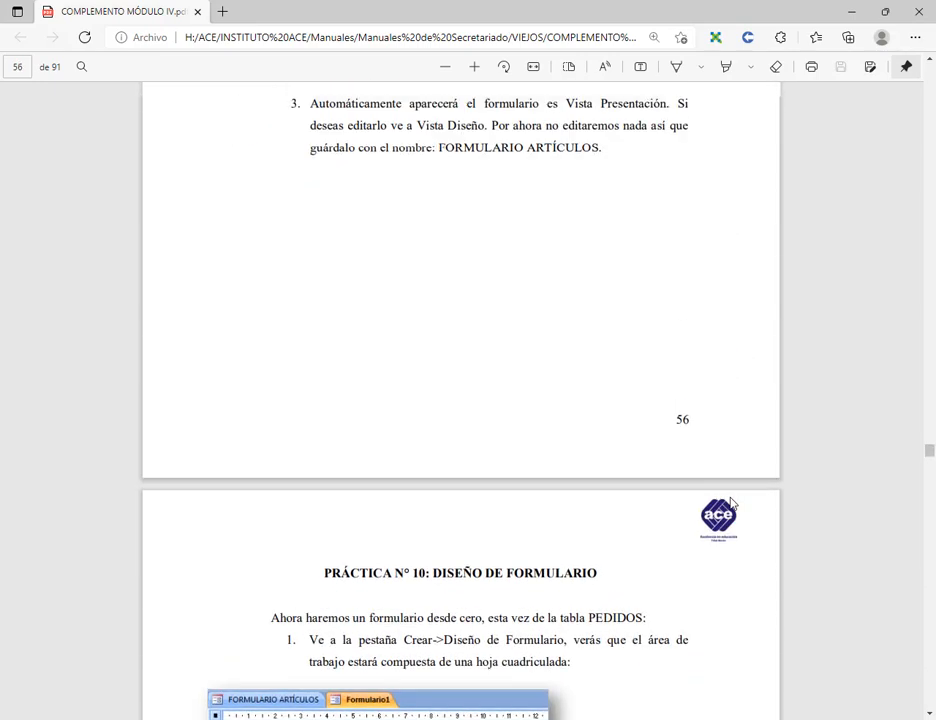
scroll(658, 436, up, 2)
scroll(664, 451, down, 5)
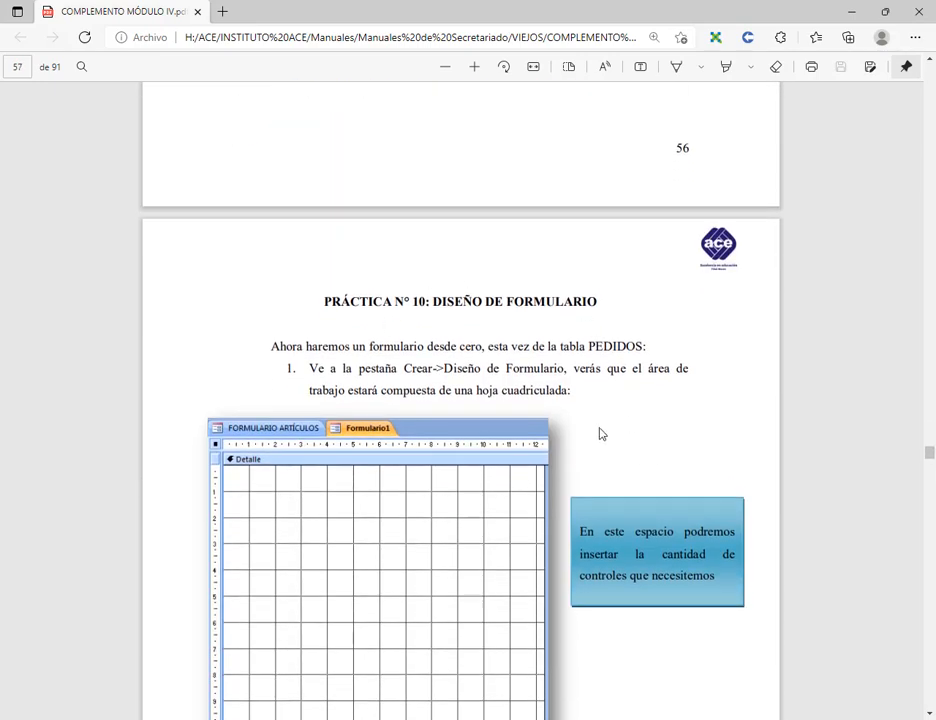
scroll(599, 429, up, 8)
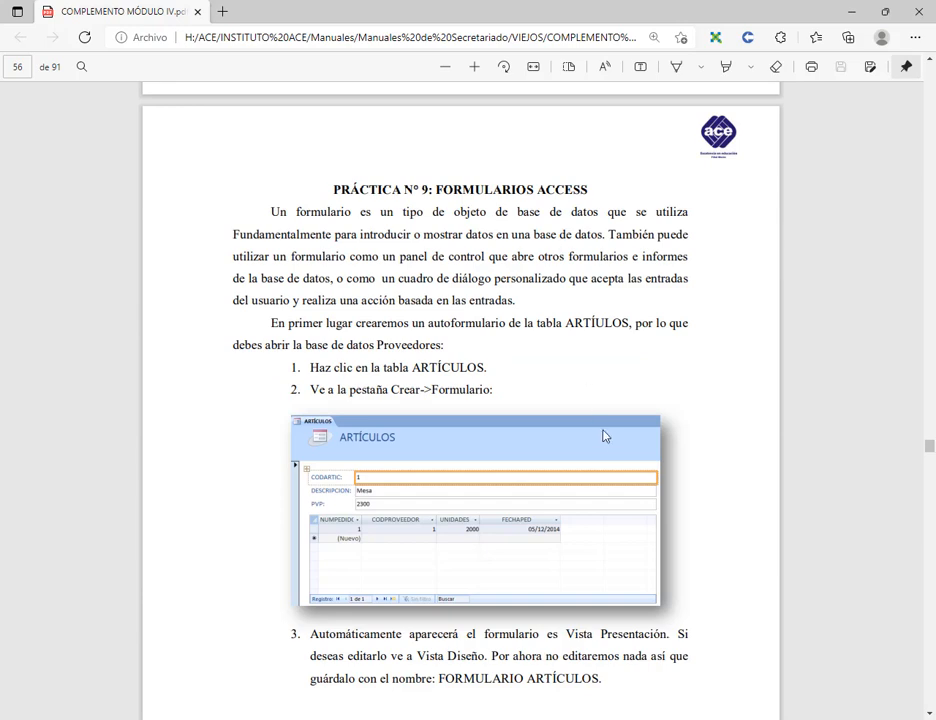
scroll(465, 394, down, 1)
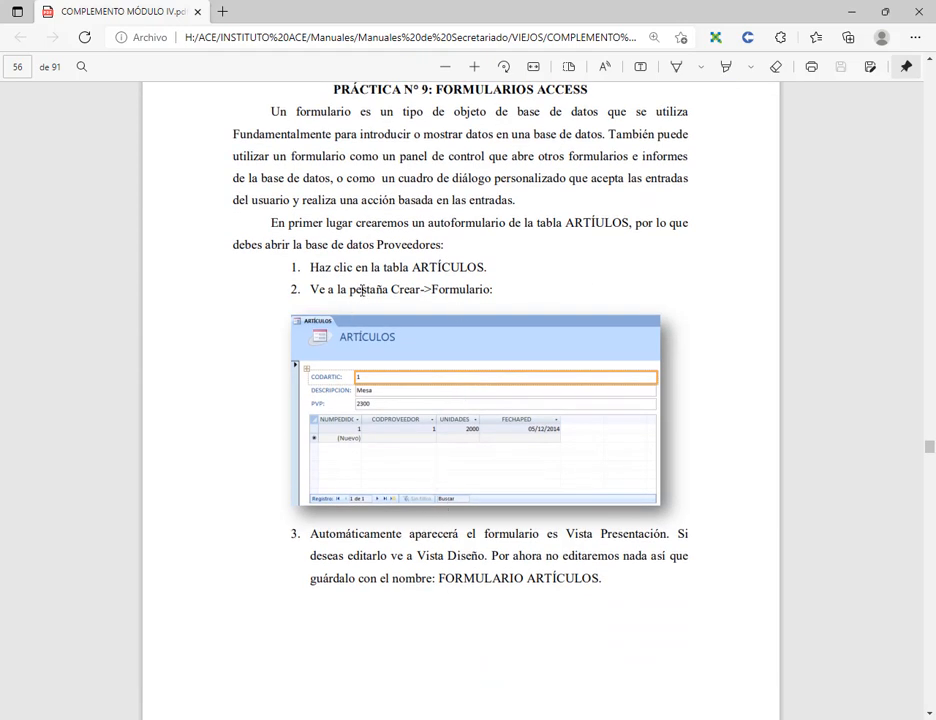
Step: Switch to Access and create an automatic form from the ARTÍCULOS table
key(alt+Tab)
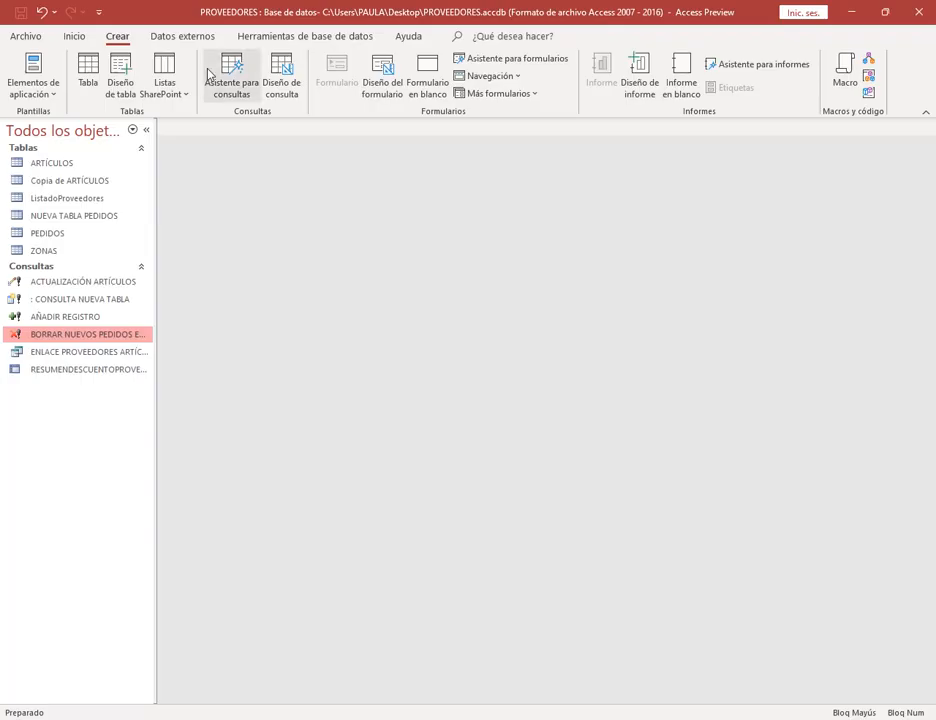
click(70, 165)
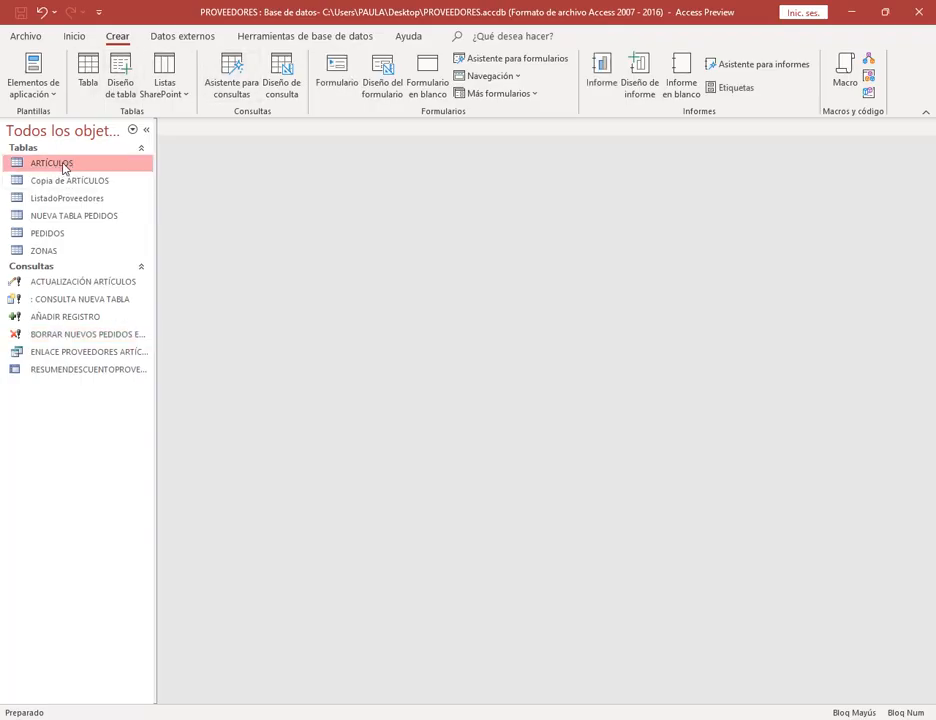
click(337, 72)
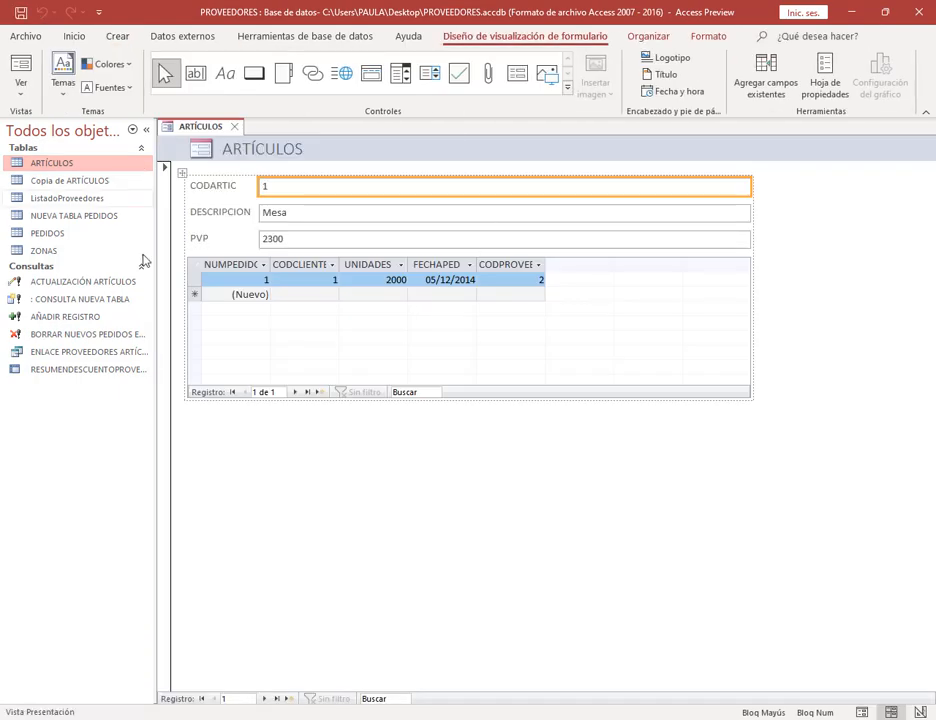
Step: Copy the form name FORMULARIO ARTÍCULOS from instruction 3 of the PDF manual and save the Access form under that name
click(202, 718)
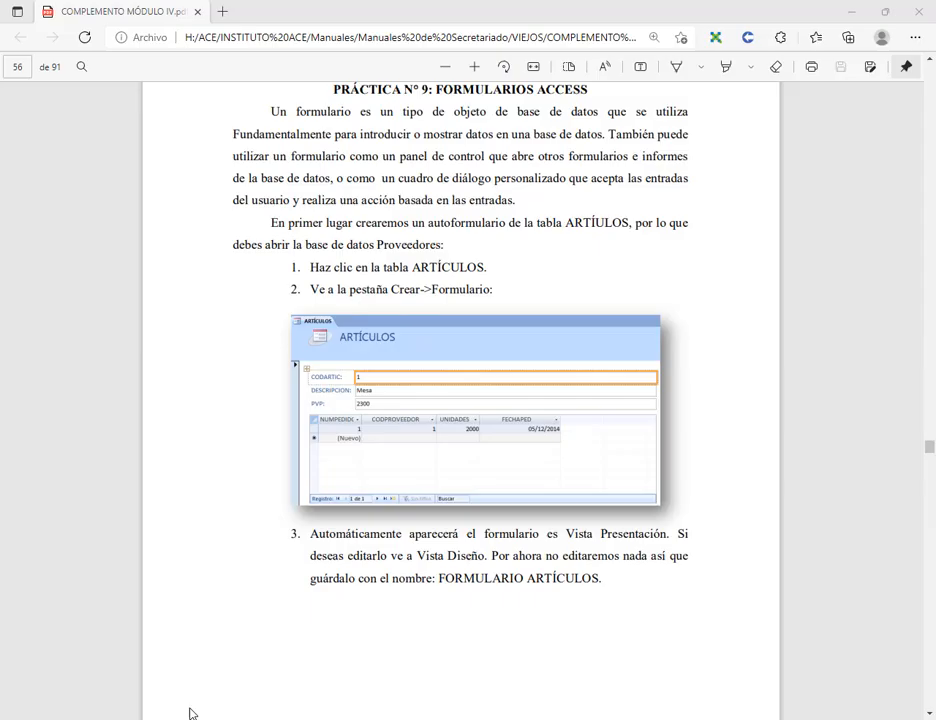
scroll(475, 487, down, 1)
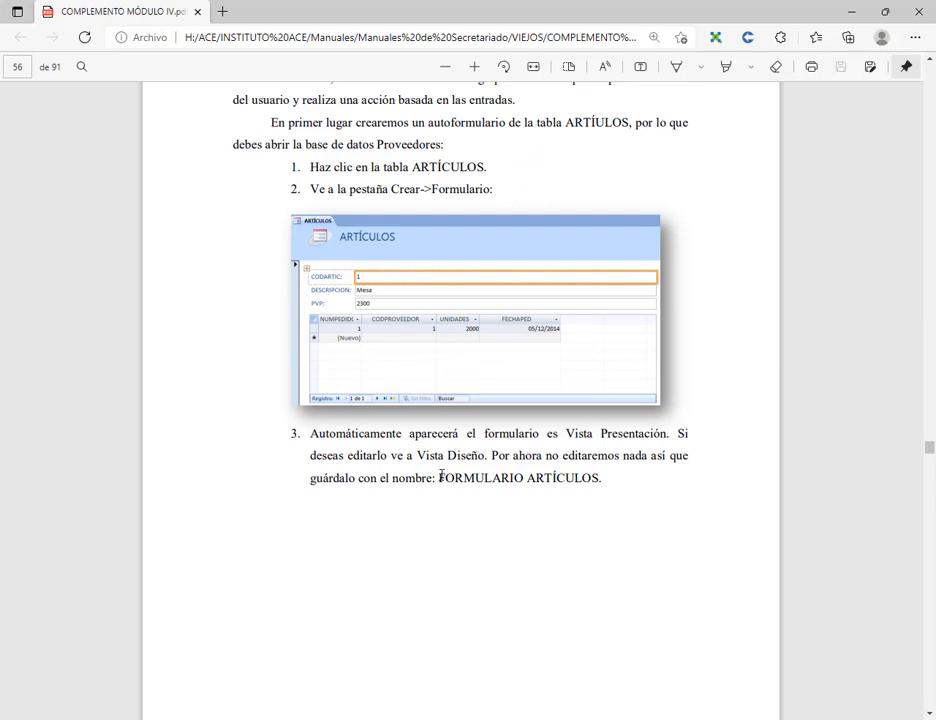
drag(440, 477, 600, 478)
key(ctrl+c)
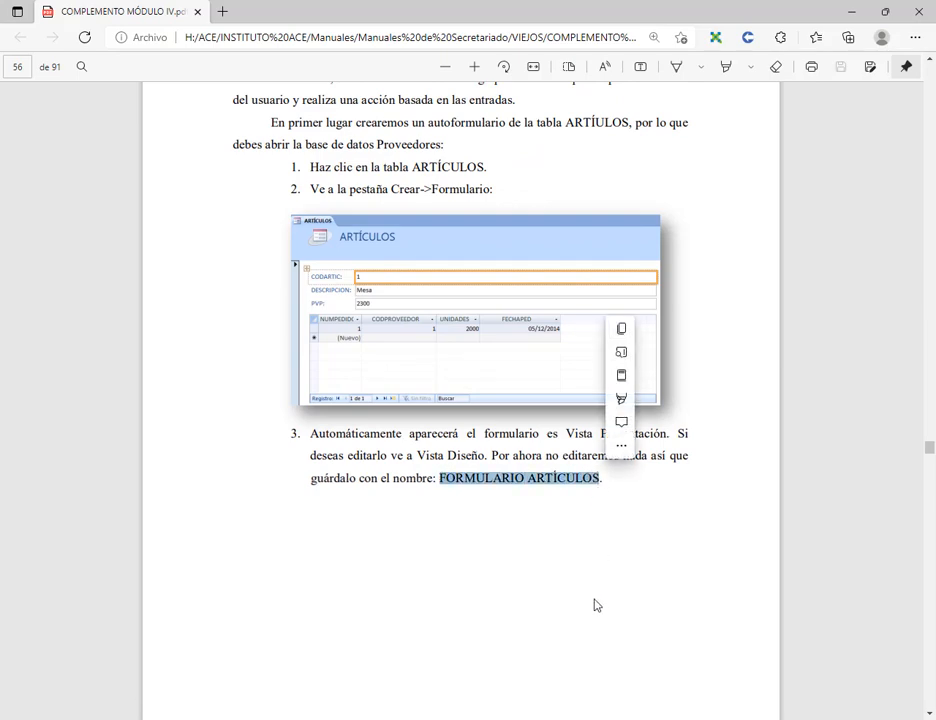
click(430, 718)
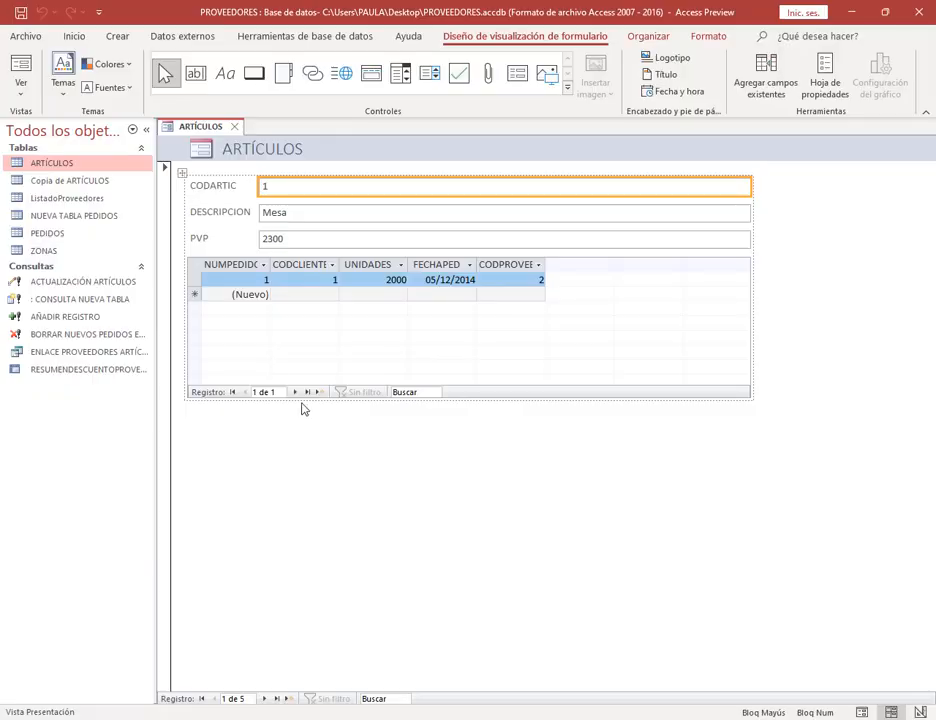
click(22, 14)
key(ctrl+v)
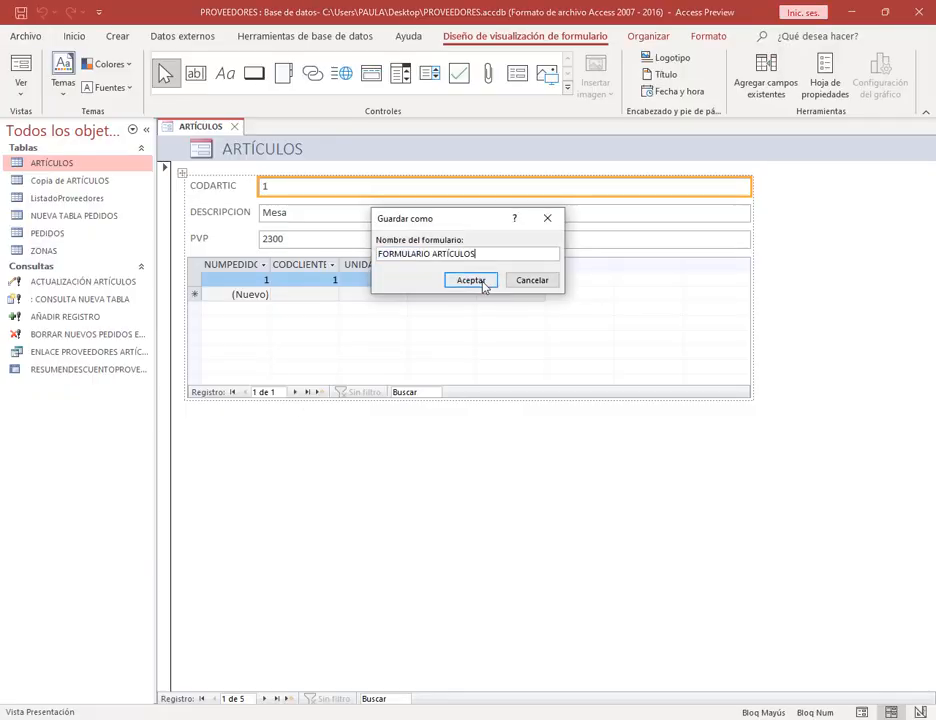
click(478, 278)
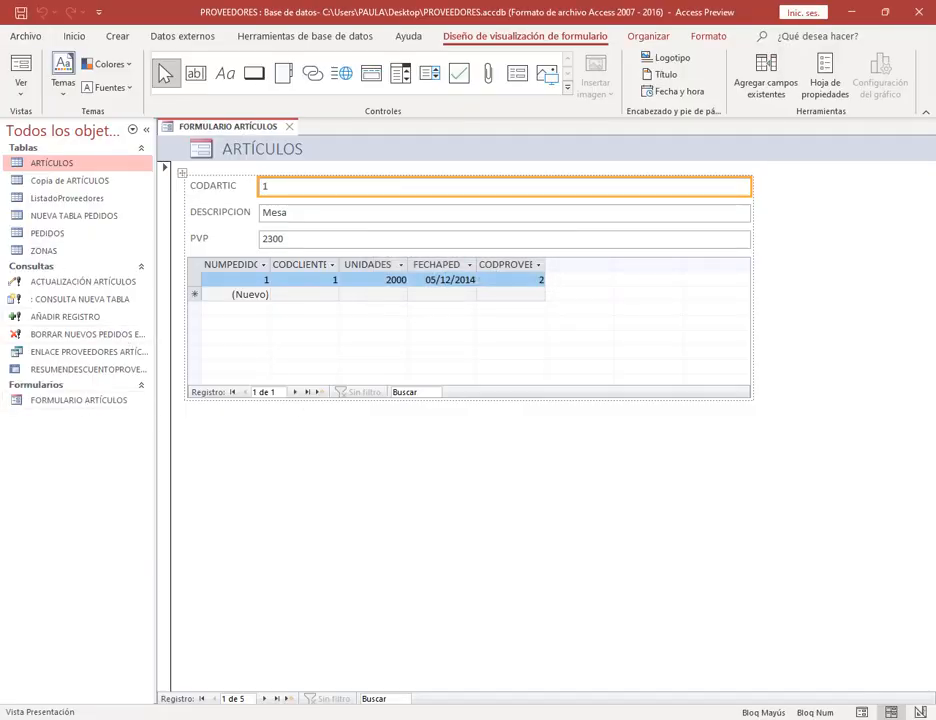
Step: Switch to the PDF manual and read the first instruction of Práctica N° 10 on designing a form for the PEDIDOS table
key(alt+Tab)
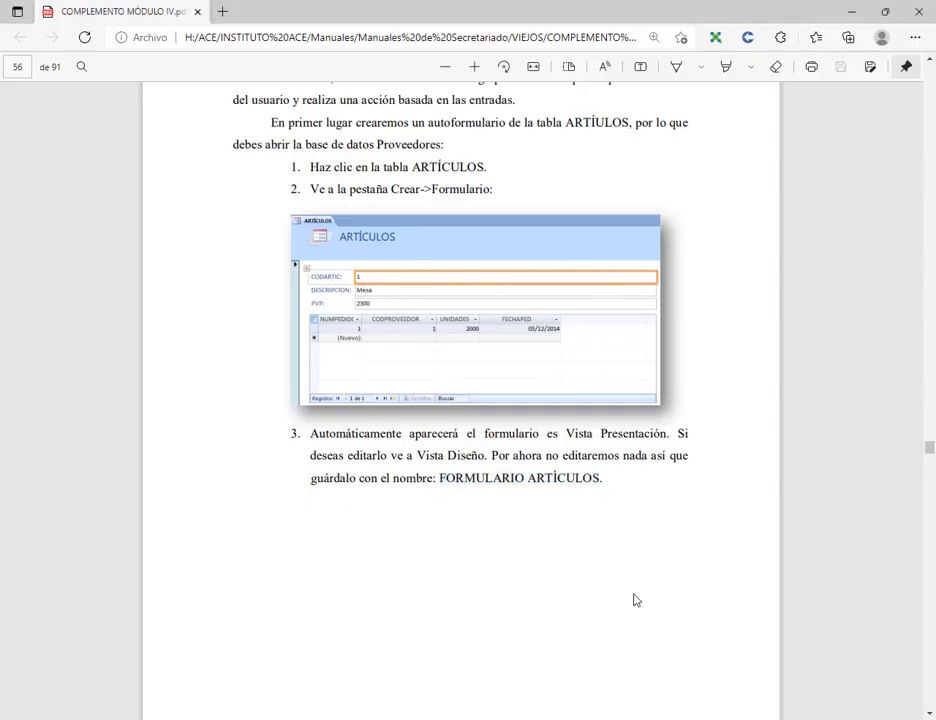
scroll(635, 599, down, 6)
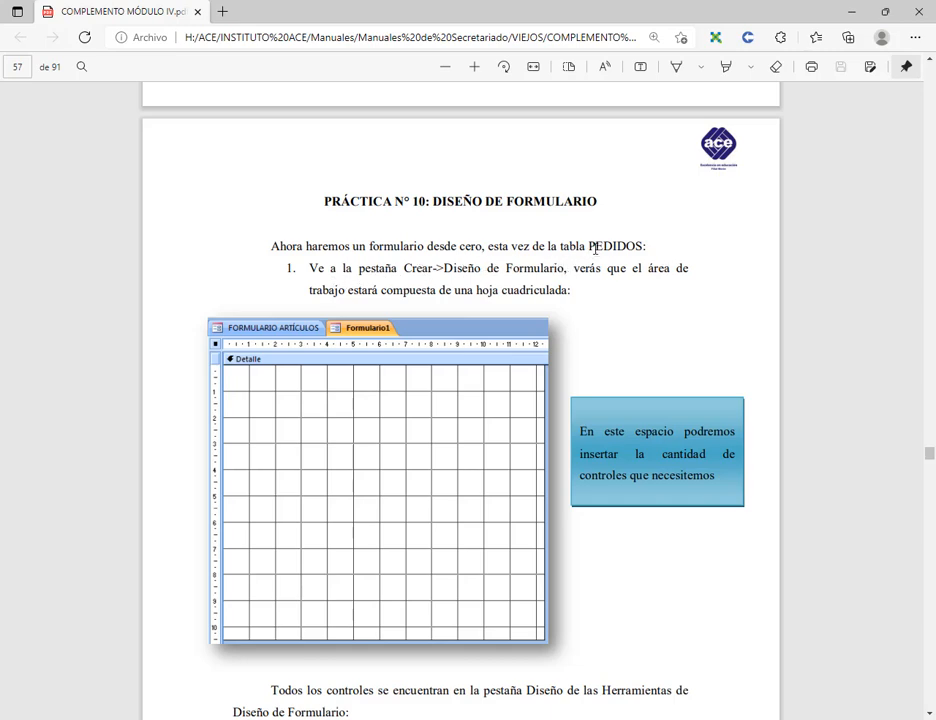
scroll(623, 267, down, 2)
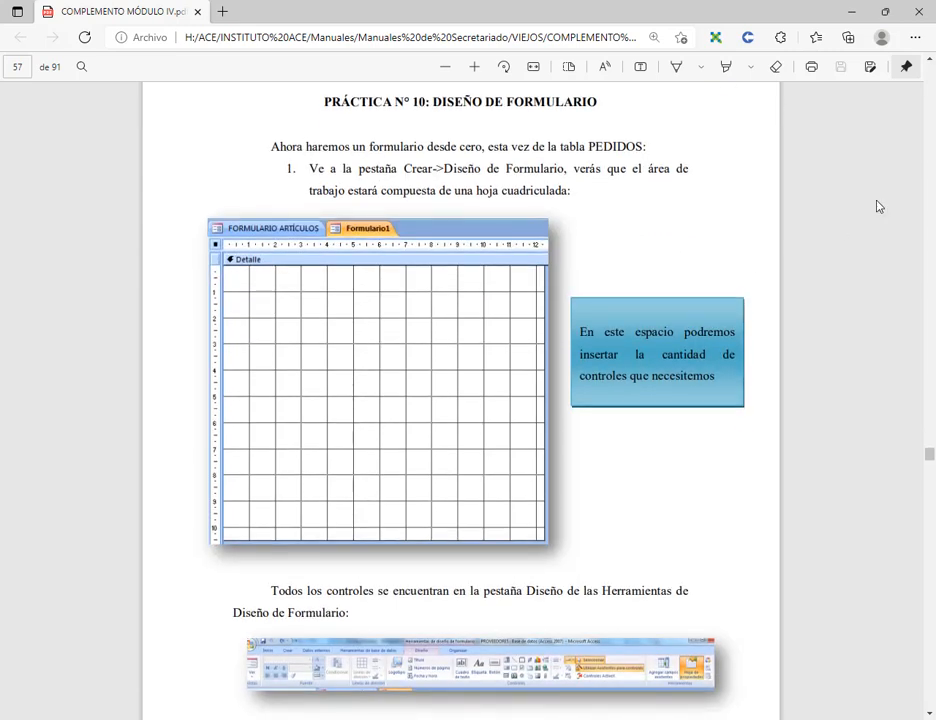
Step: Return to Access, close FORMULARIO ARTÍCULOS and start a new blank form in Design view
click(861, 10)
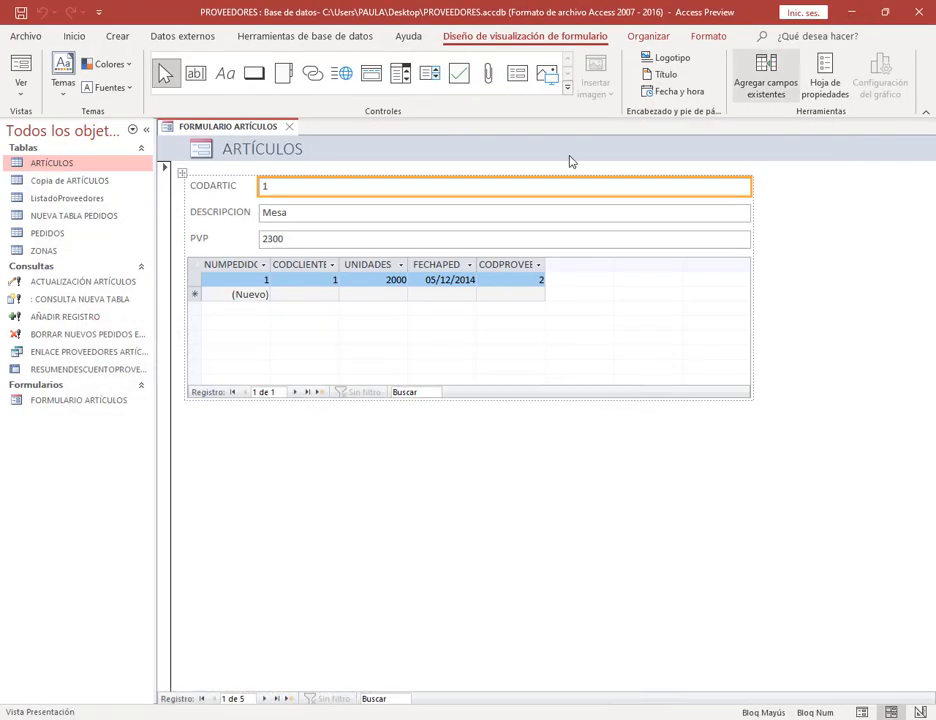
click(286, 128)
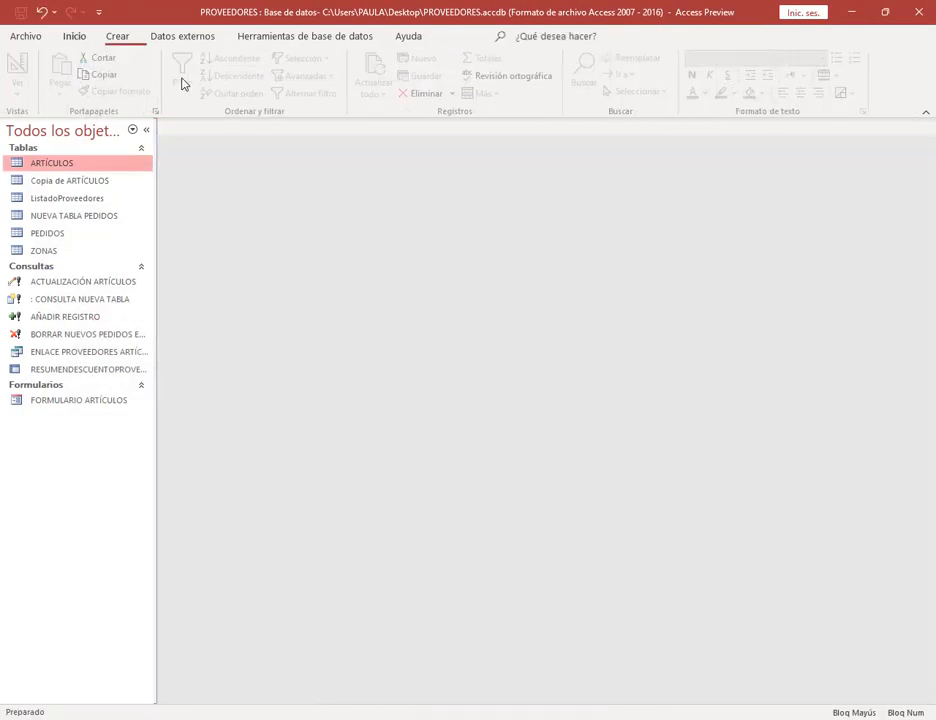
click(123, 44)
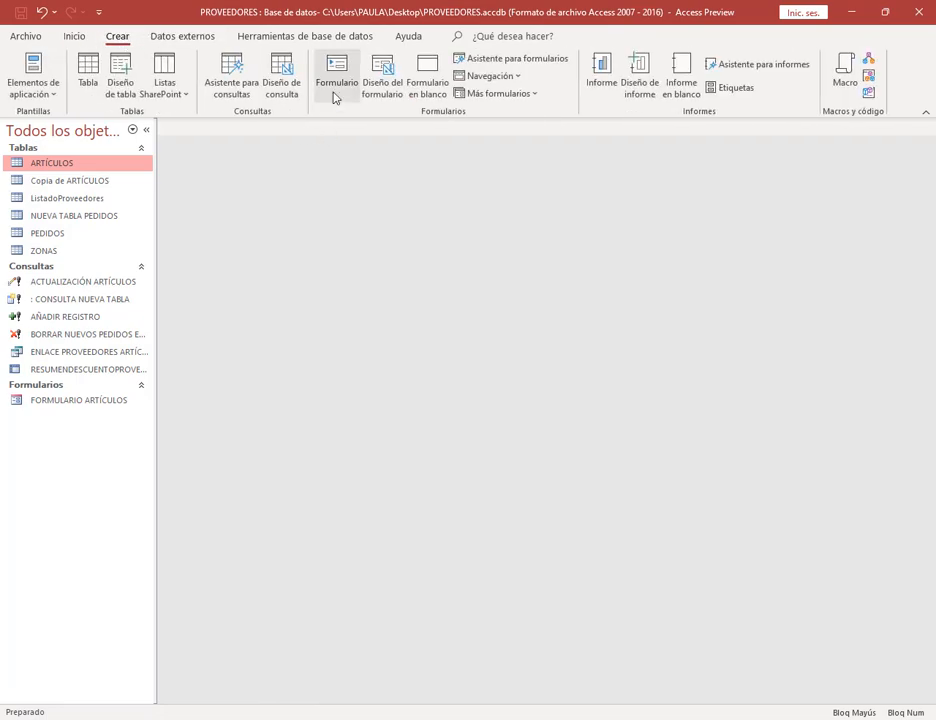
click(374, 92)
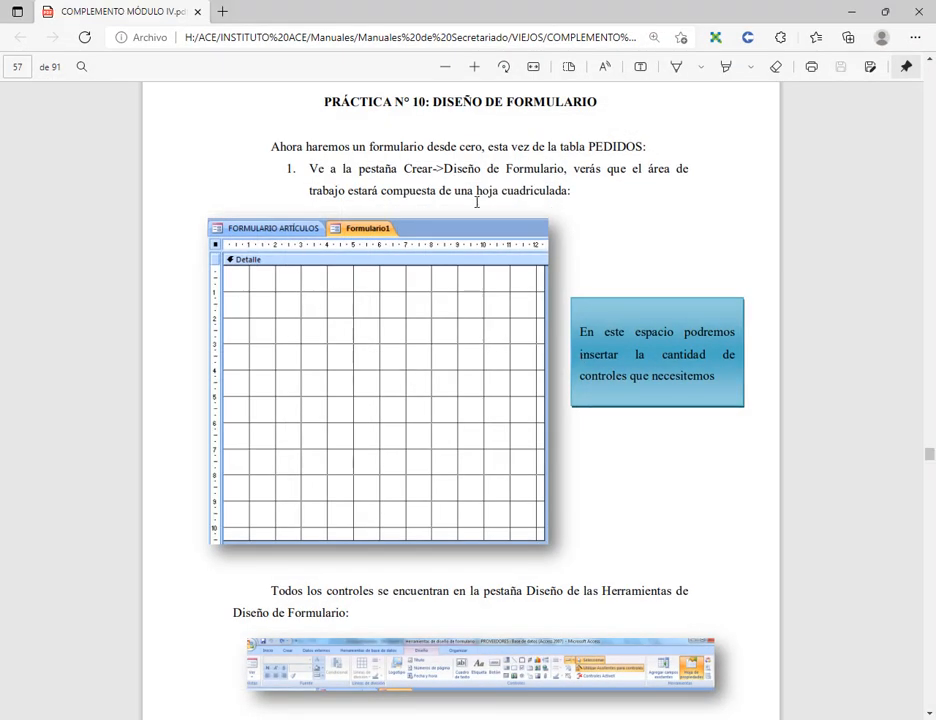
Step: Switch to the PDF manual and check instructions 2 and 3 for the title label's text, font and placement
scroll(432, 236, down, 4)
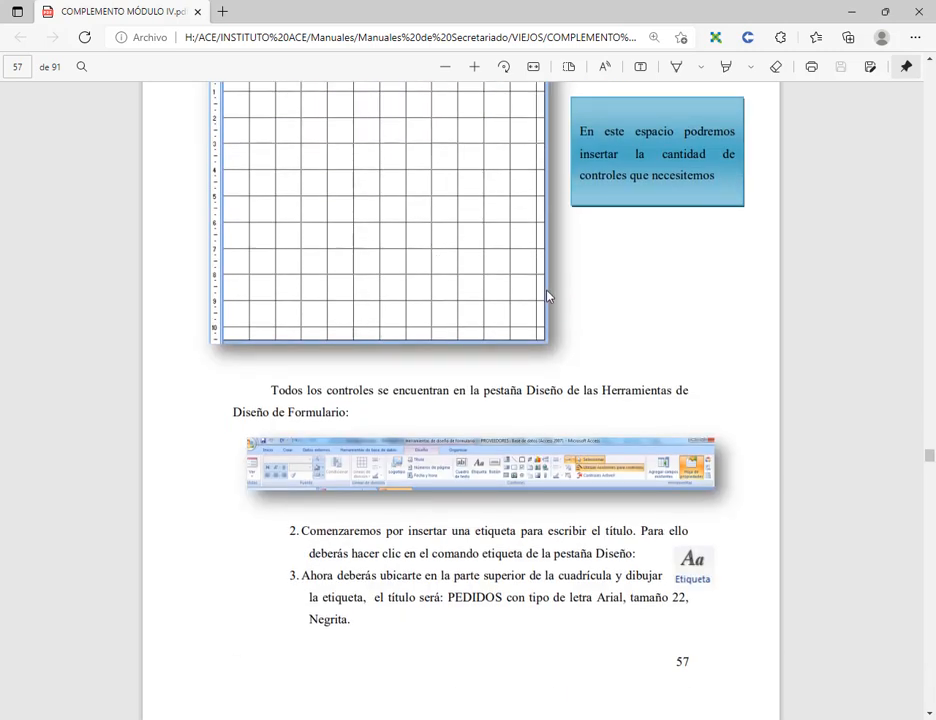
scroll(553, 382, down, 4)
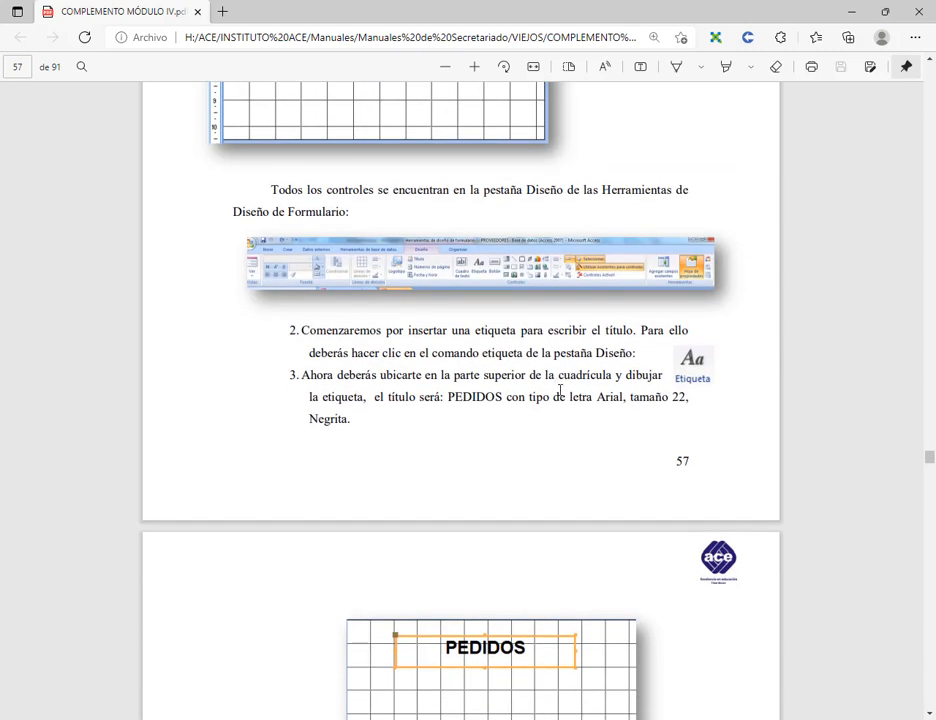
scroll(560, 390, down, 4)
scroll(514, 251, up, 2)
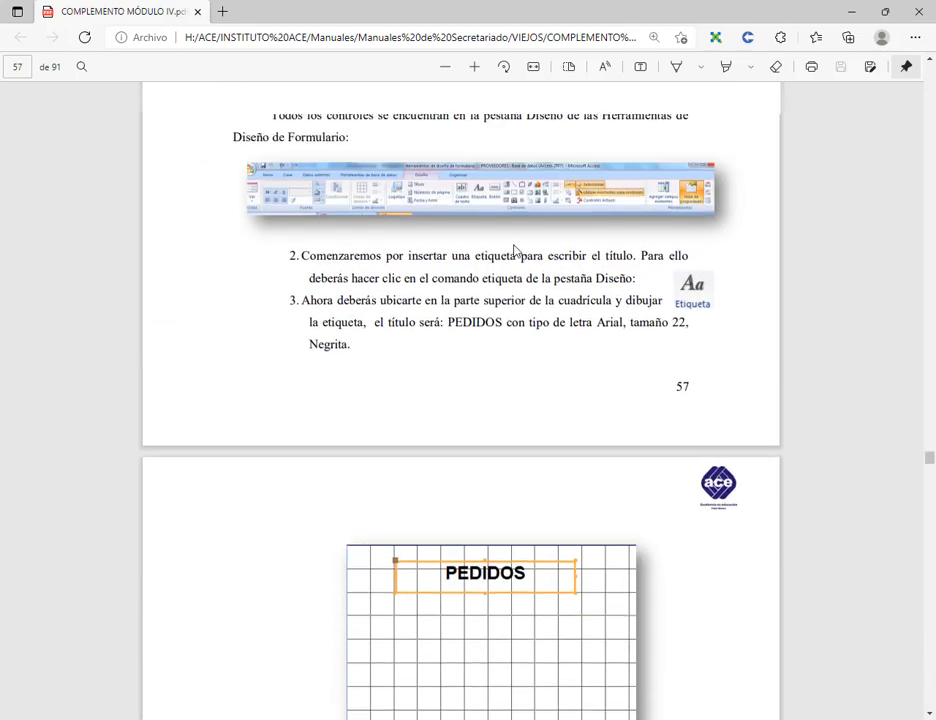
scroll(405, 549, down, 4)
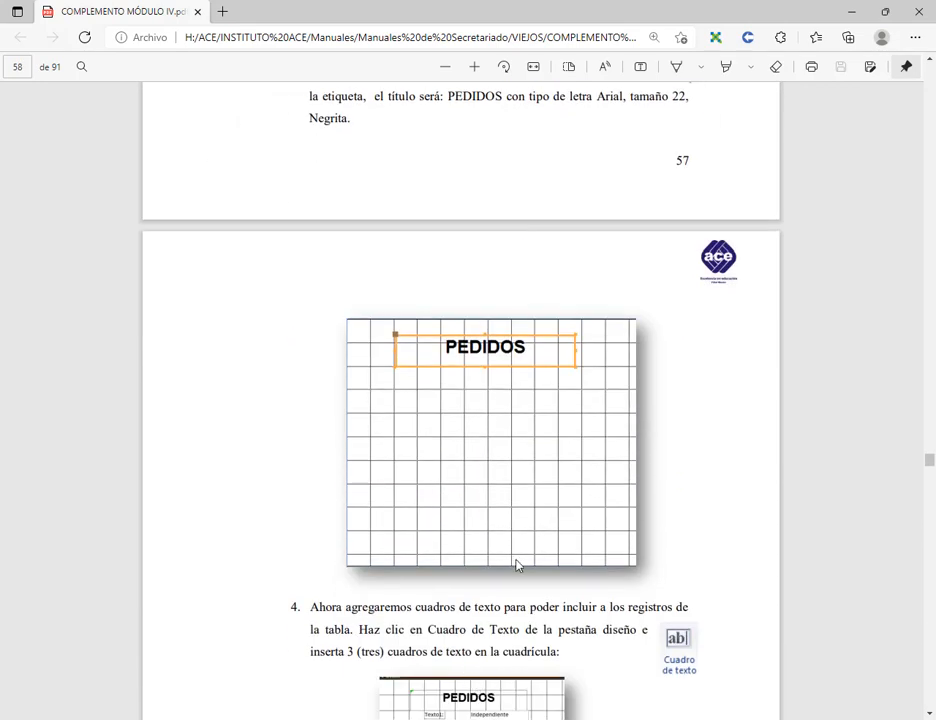
scroll(517, 561, up, 4)
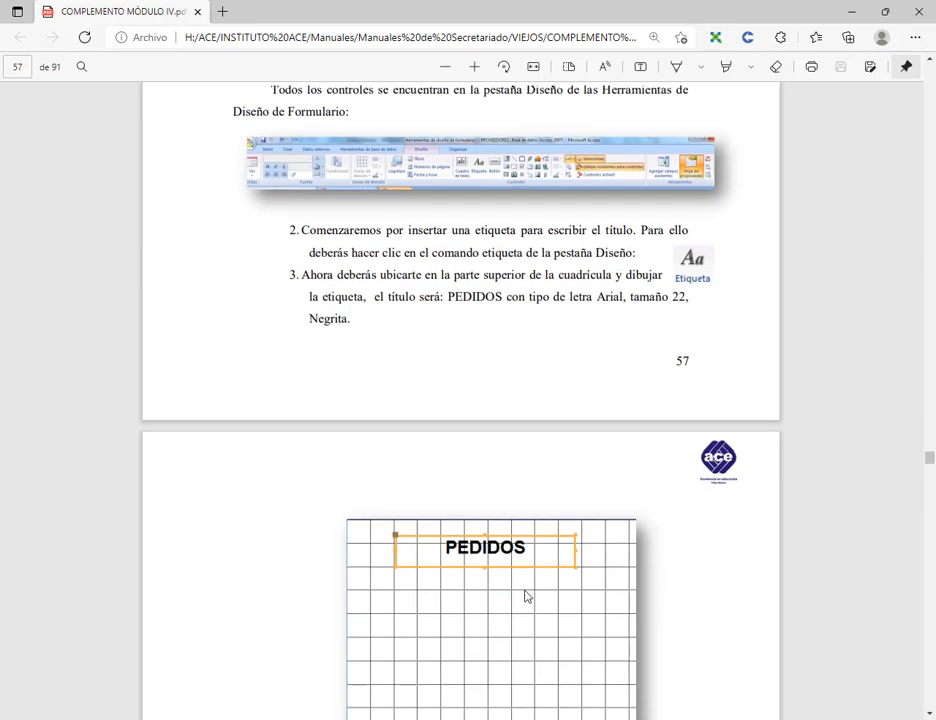
Step: Return to Access and try to draw a title label across the upper part of the new form's Detalle grid
key(alt+Tab)
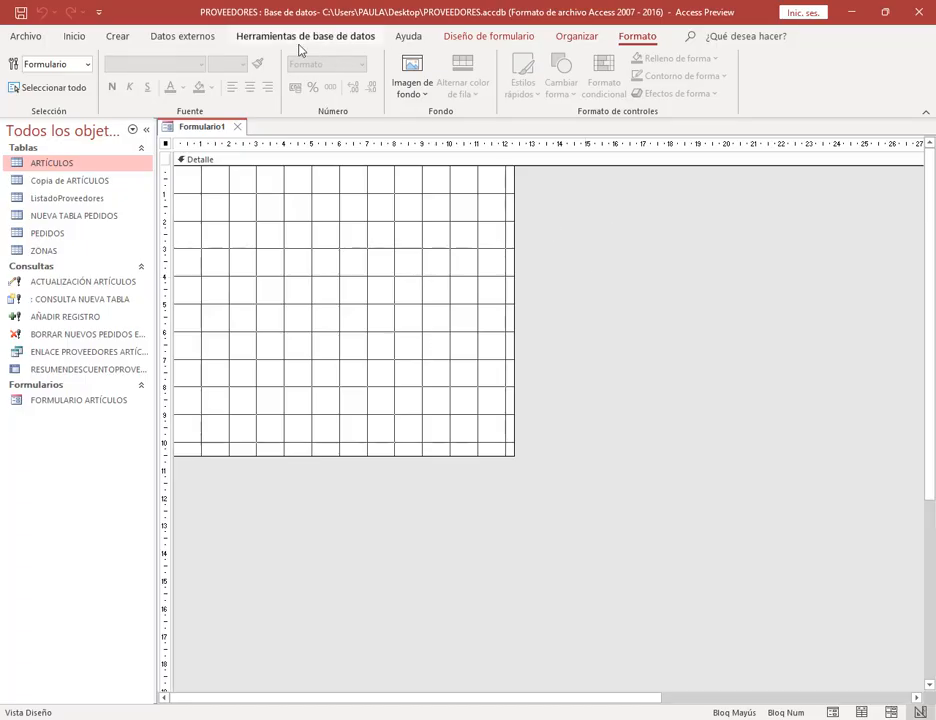
click(526, 40)
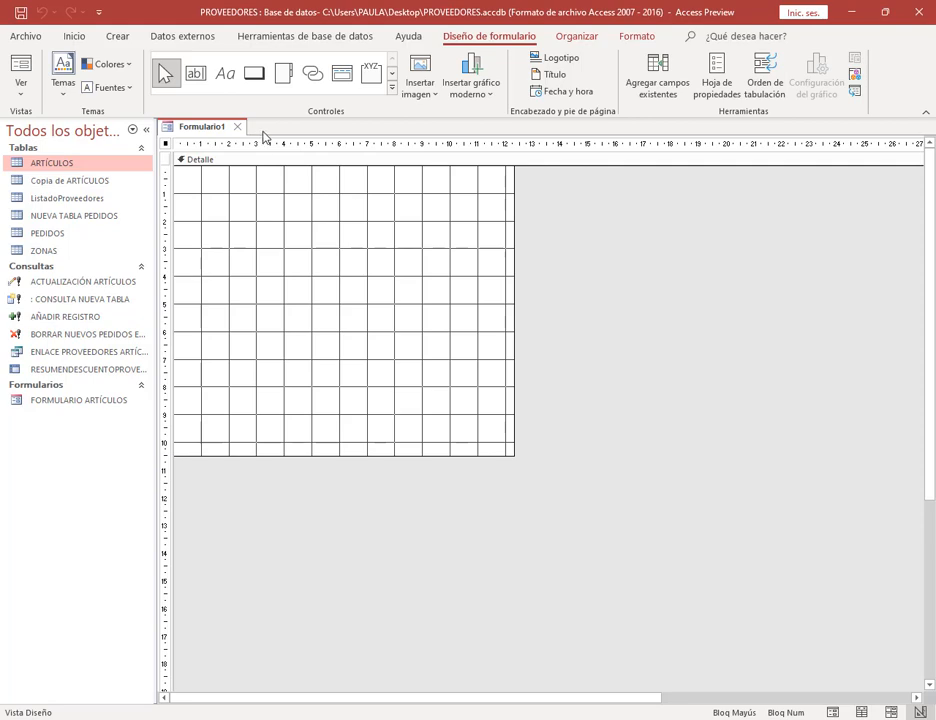
click(225, 74)
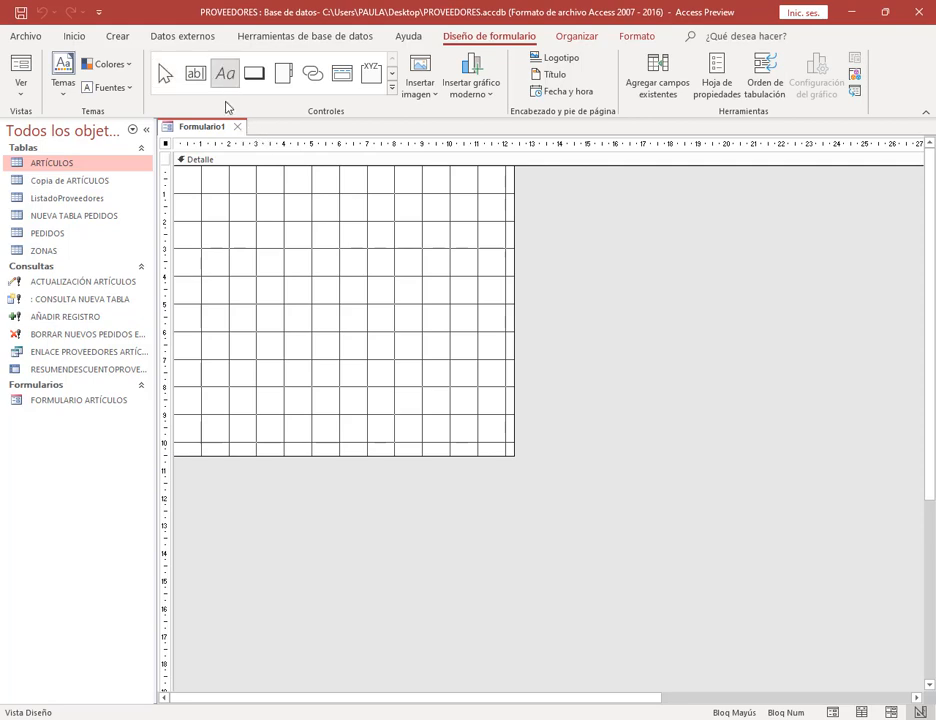
drag(245, 175, 417, 207)
click(284, 224)
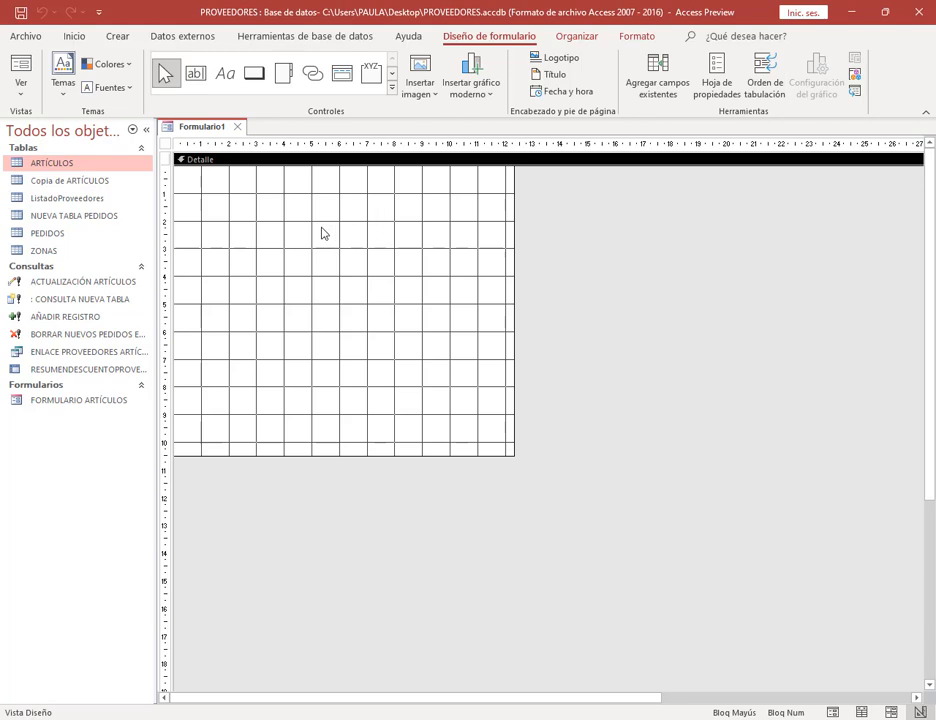
Step: Draw a label about 5 cm wide near the top of the Detalle grid and enter the text TÍTULO
click(226, 76)
drag(260, 180, 404, 214)
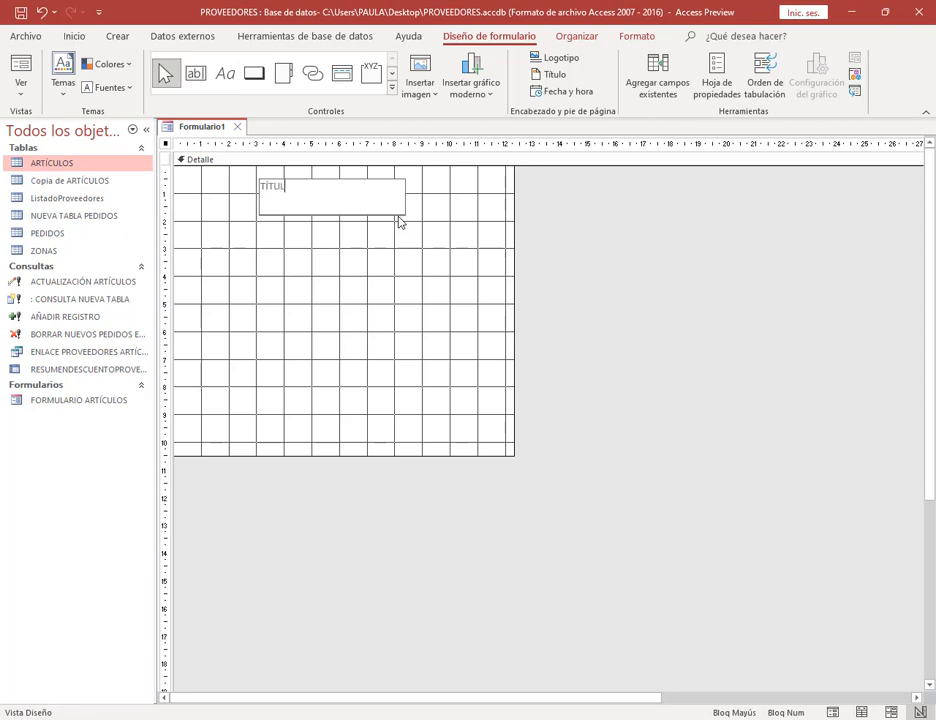
click(339, 231)
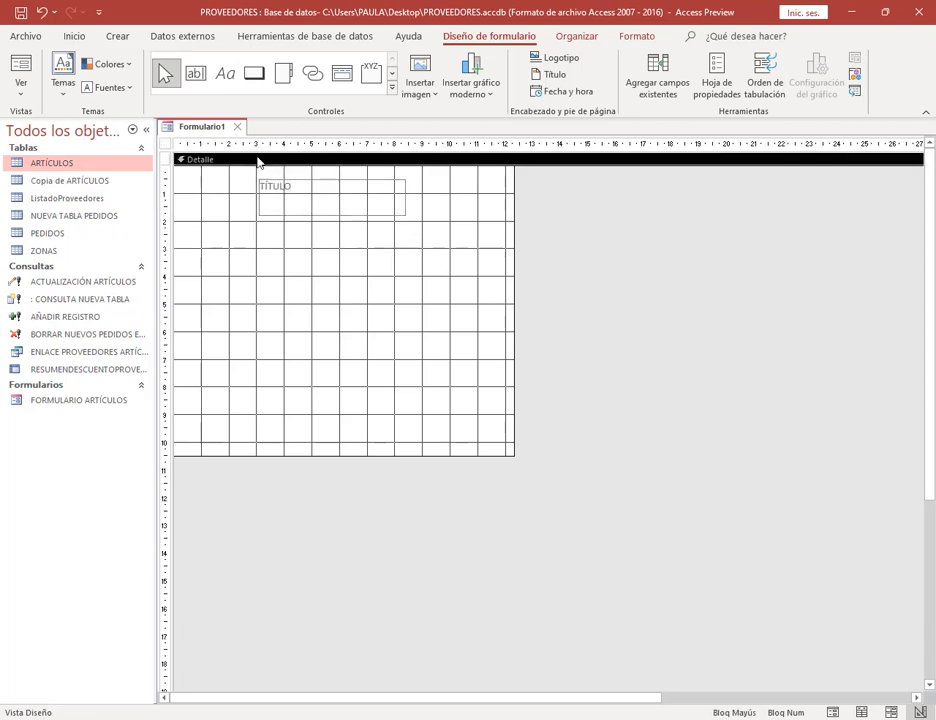
Step: Add a text box about 4.6 cm wide just below the TÍTULO label and enter SUBTITULO in it
click(195, 73)
drag(262, 225, 390, 246)
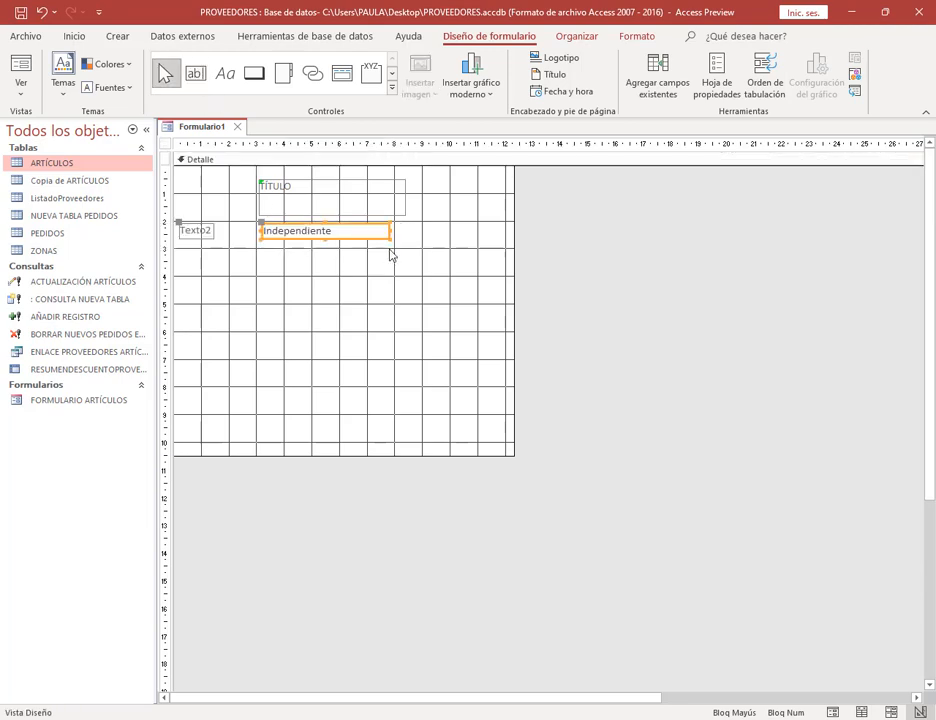
click(340, 231)
text(sUB)
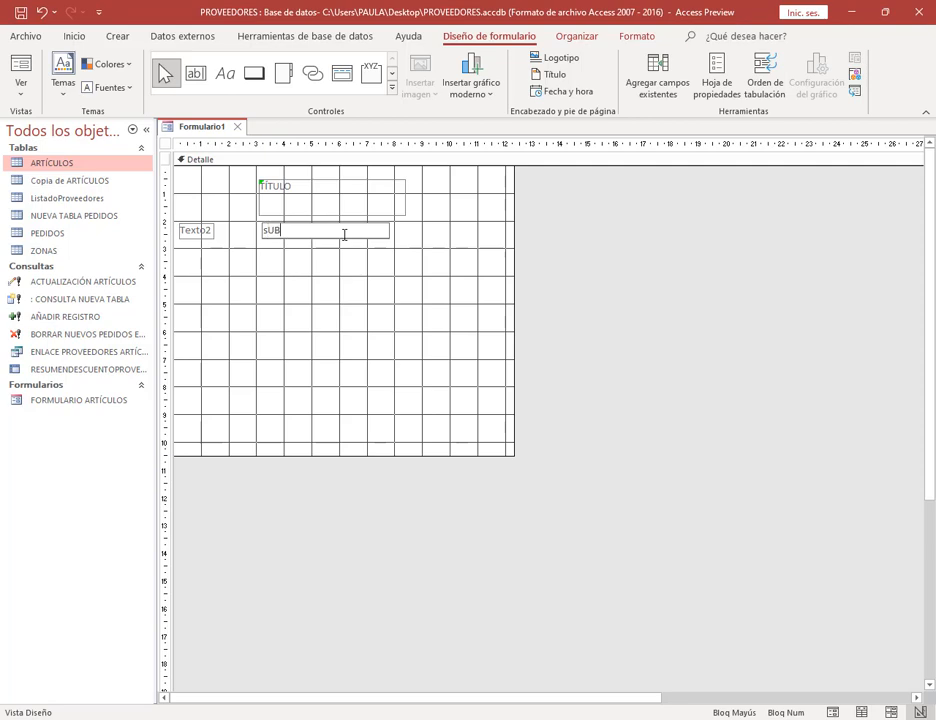
text(TITULO)
key(ctrl+a)
text(S)
click(320, 305)
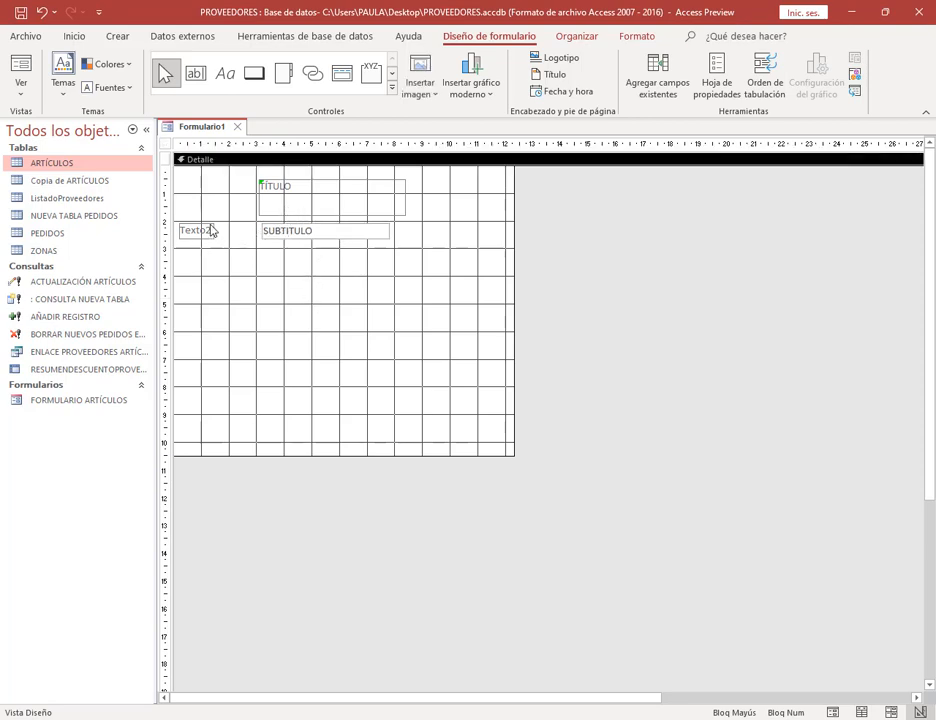
click(299, 233)
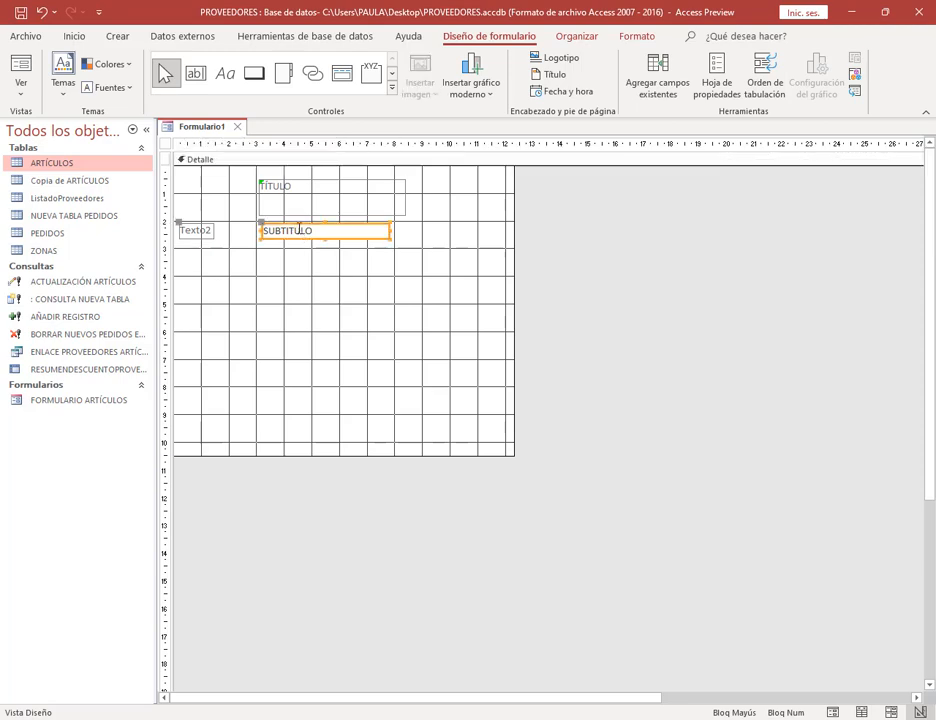
click(192, 232)
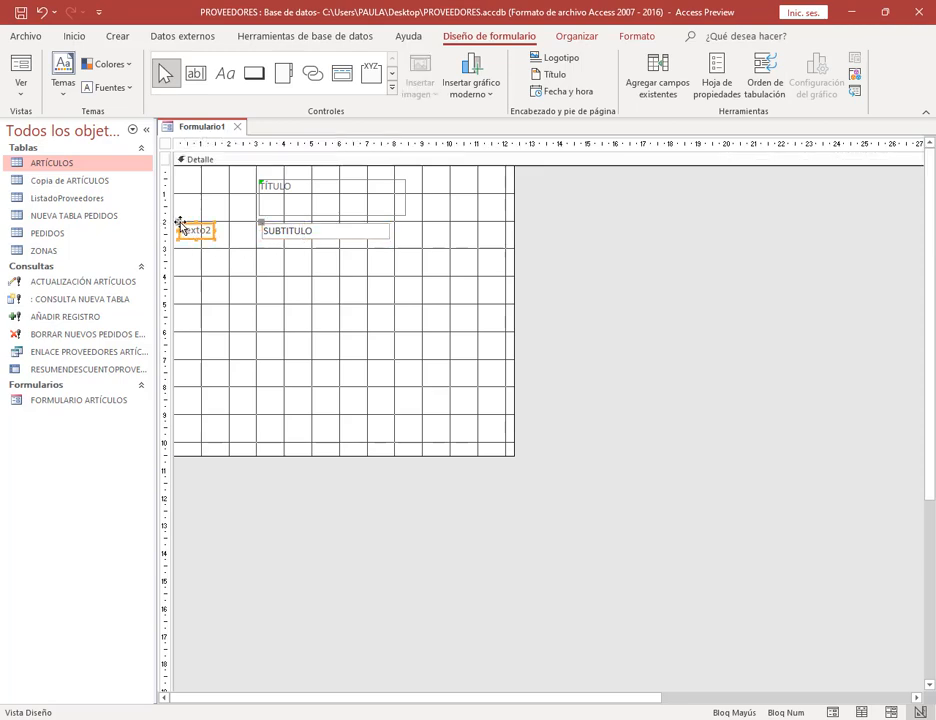
click(272, 295)
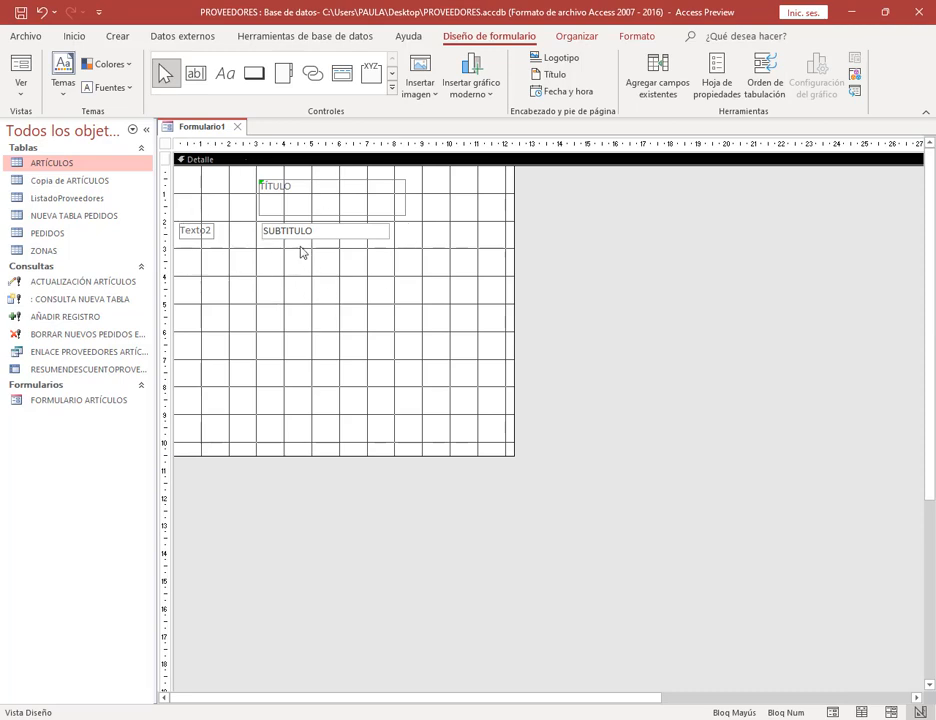
Step: Preview the form in Form view and inspect the text box below the title
right_click(215, 130)
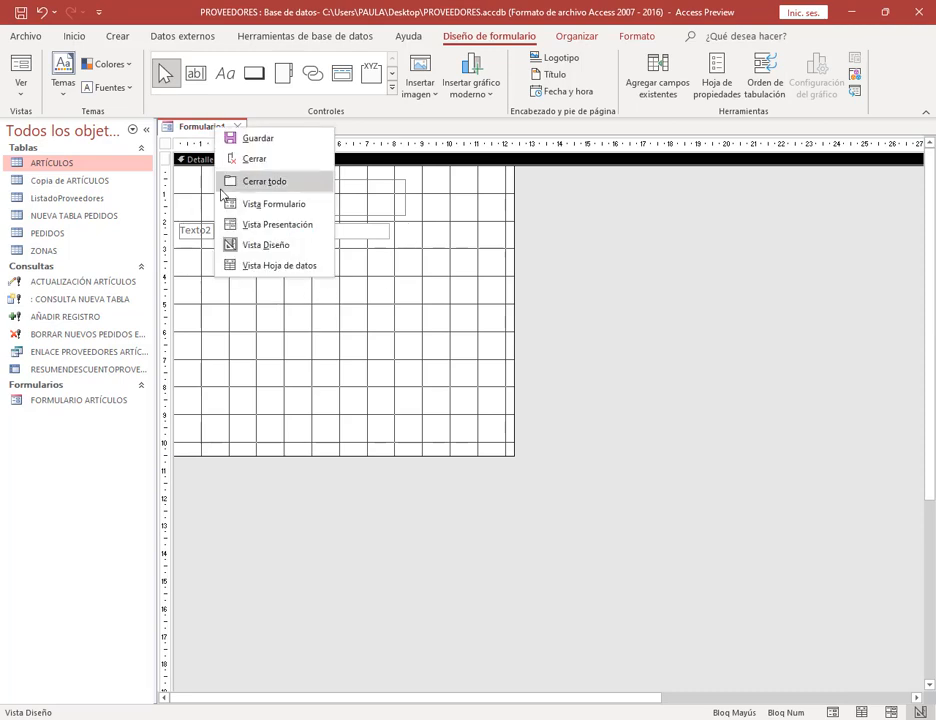
click(284, 213)
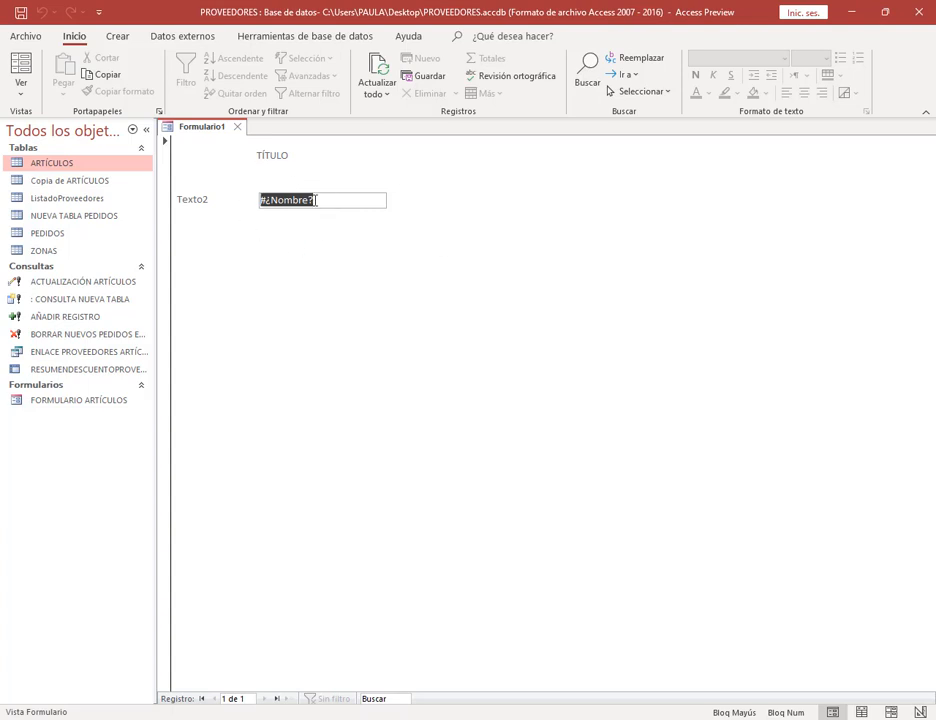
click(280, 199)
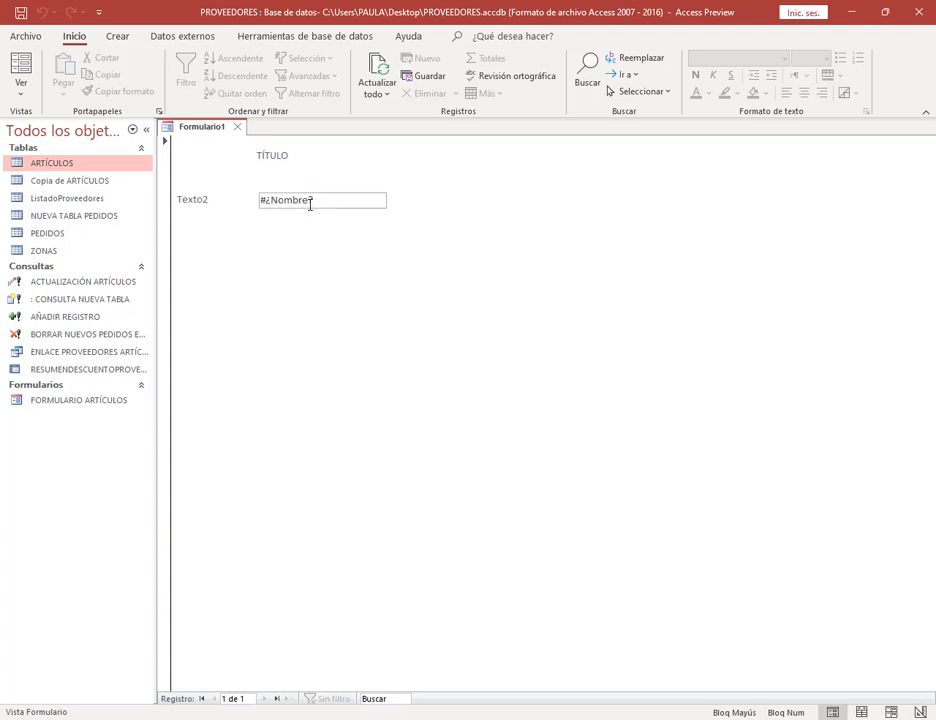
Step: Return to Design view and delete the TÍTULO label, the SUBTITULO text box and its attached label
right_click(193, 131)
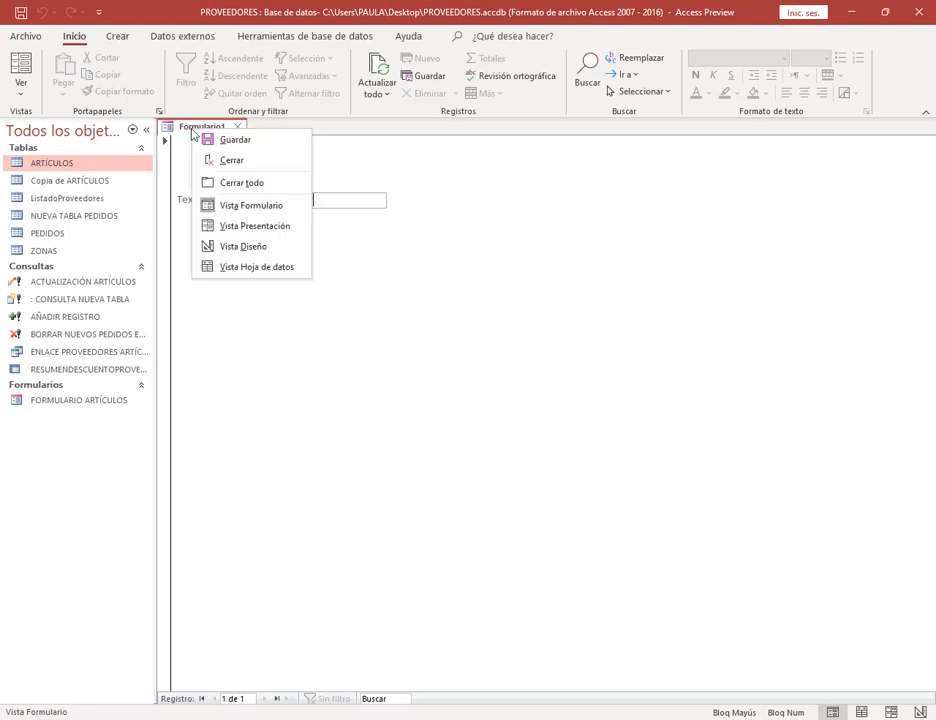
click(232, 247)
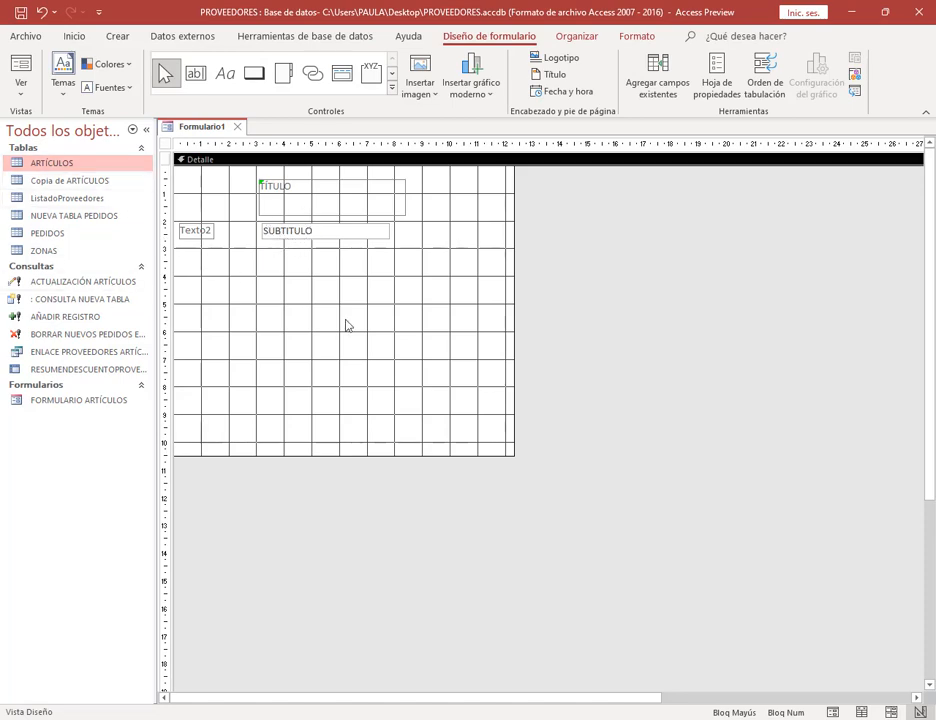
drag(397, 288, 203, 188)
key(Delete)
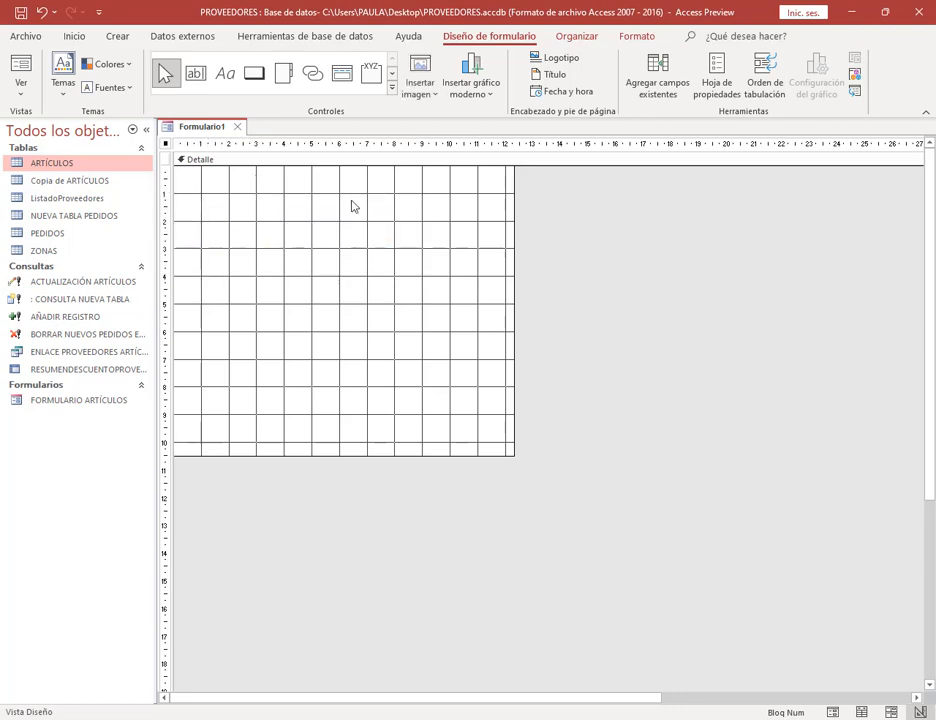
Step: Draw a title label about 8 cm wide and 1.7 cm high across the top of the Detalle grid, with the text PEDIDOS
click(225, 73)
drag(235, 175, 455, 220)
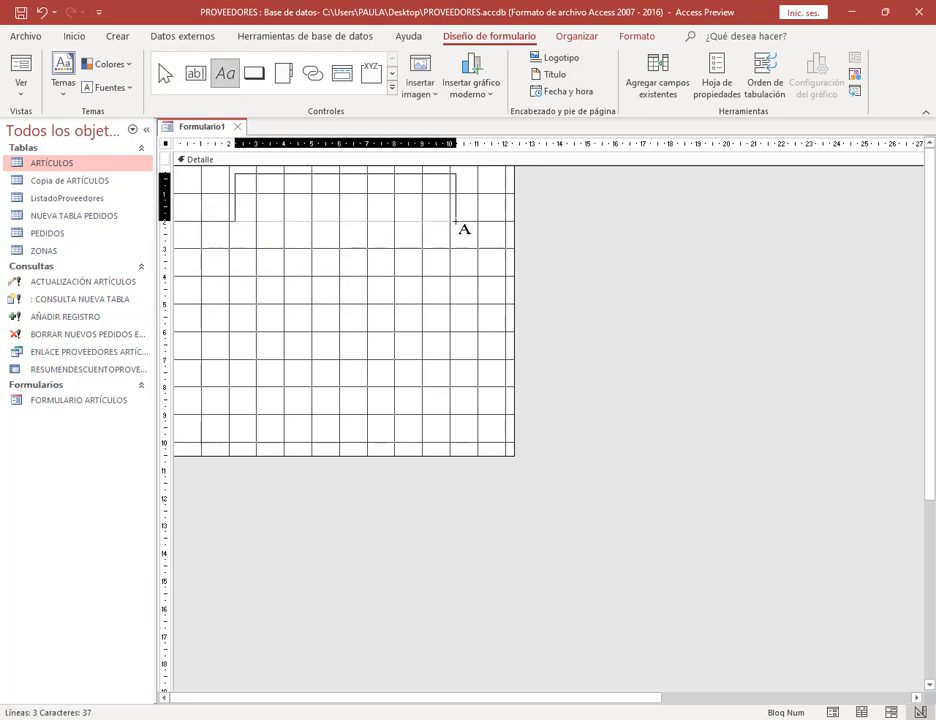
key(alt+Tab)
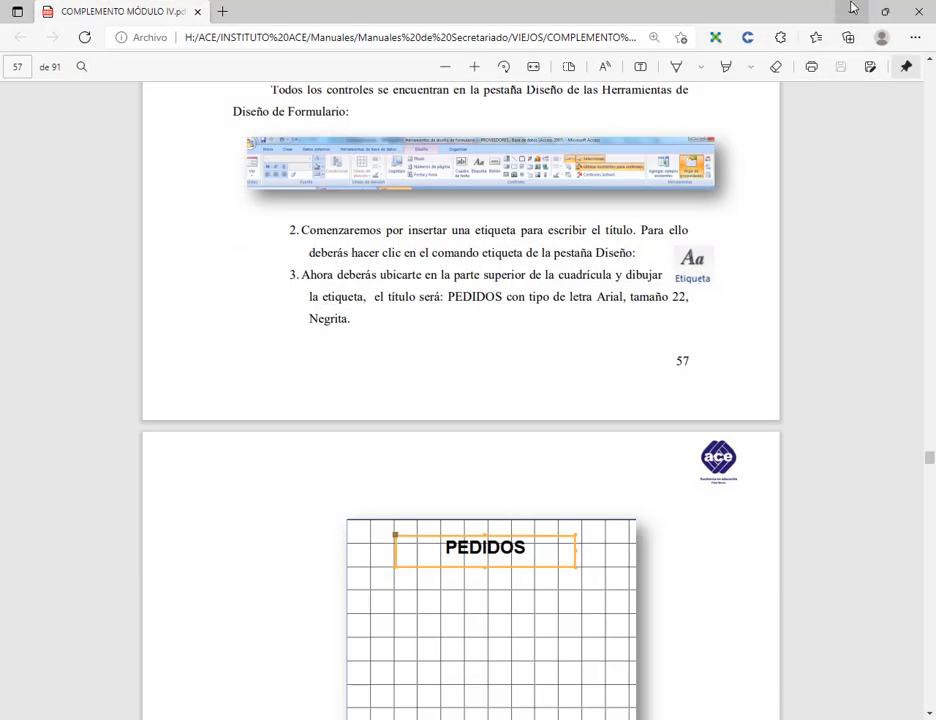
key(alt+Tab)
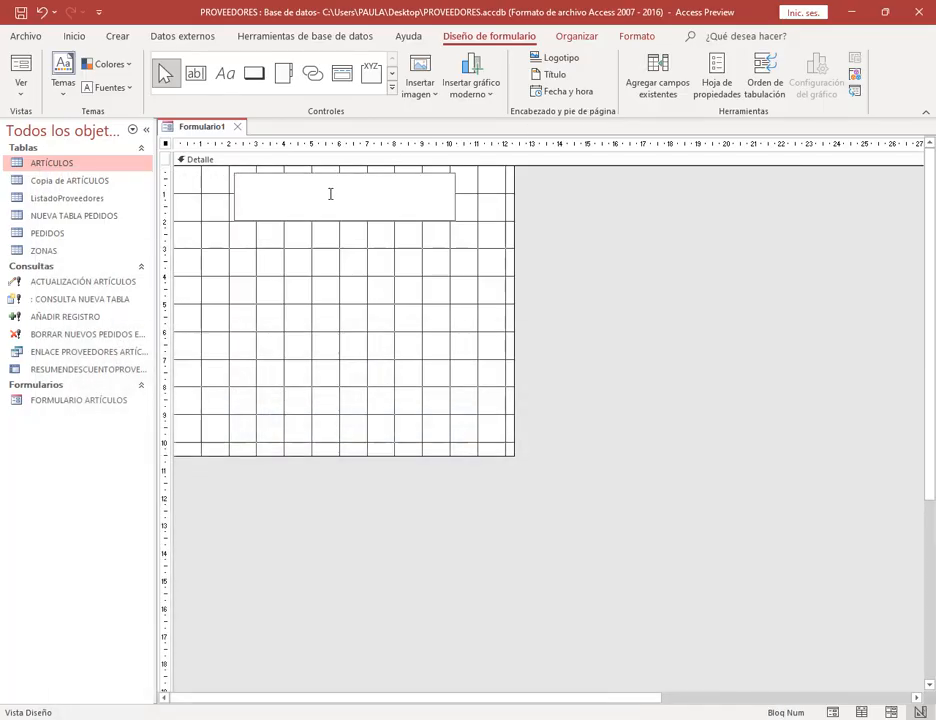
key(Caps_Lock)
text(PEDID)
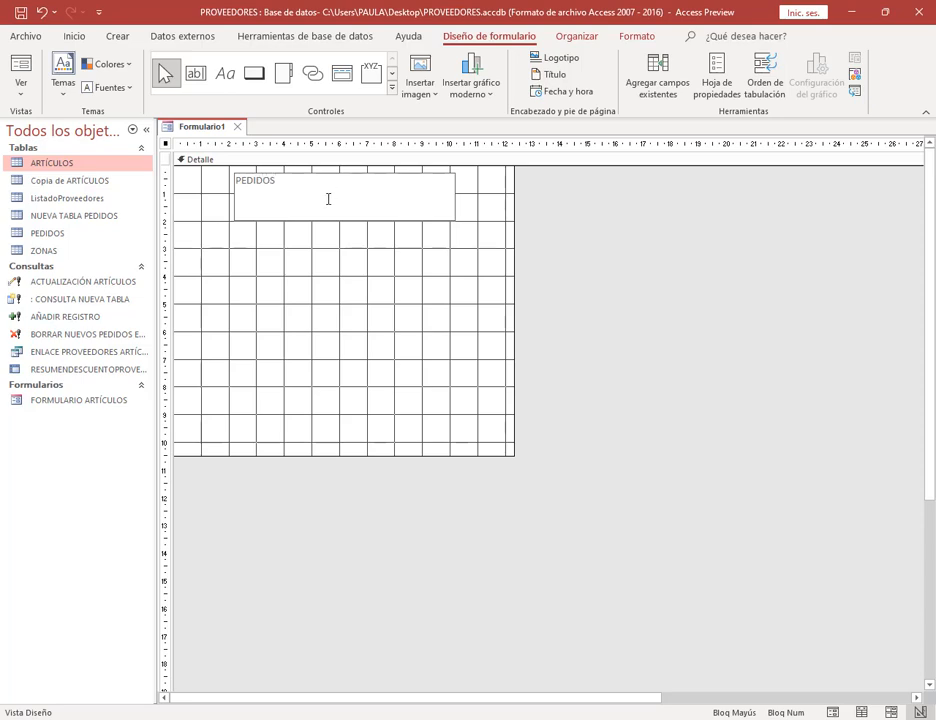
text(OS)
click(289, 207)
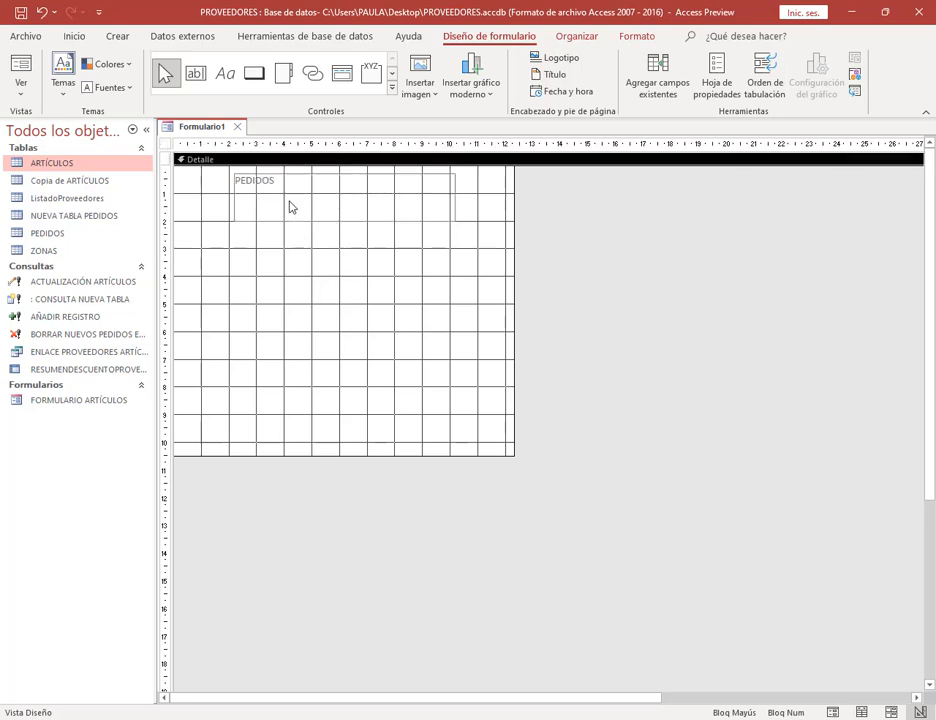
Step: Set the PEDIDOS label's font size to 22
click(291, 214)
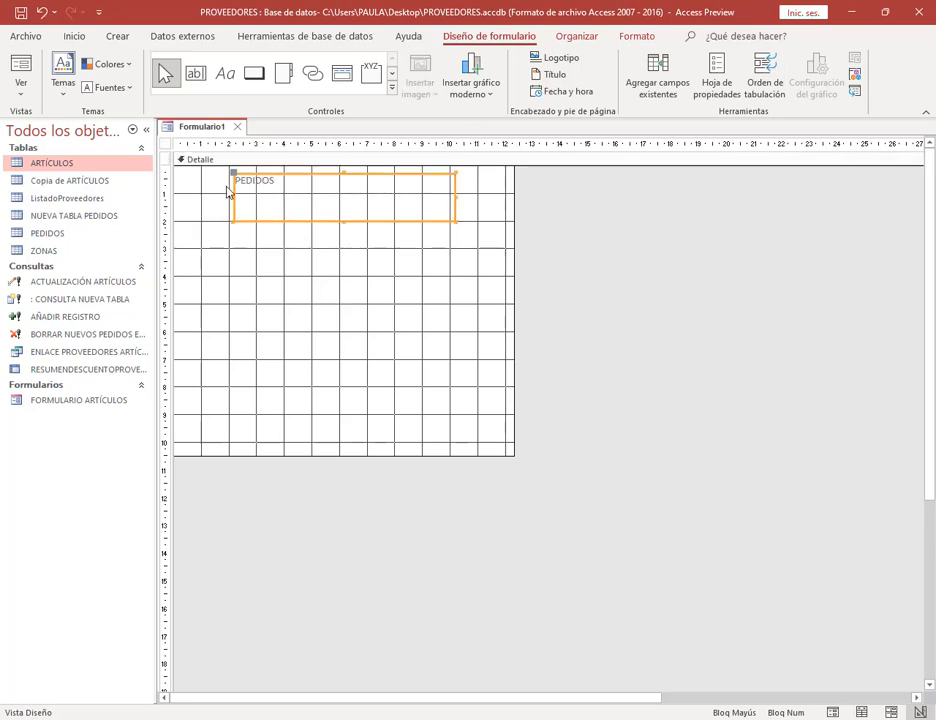
click(275, 245)
click(258, 180)
click(630, 36)
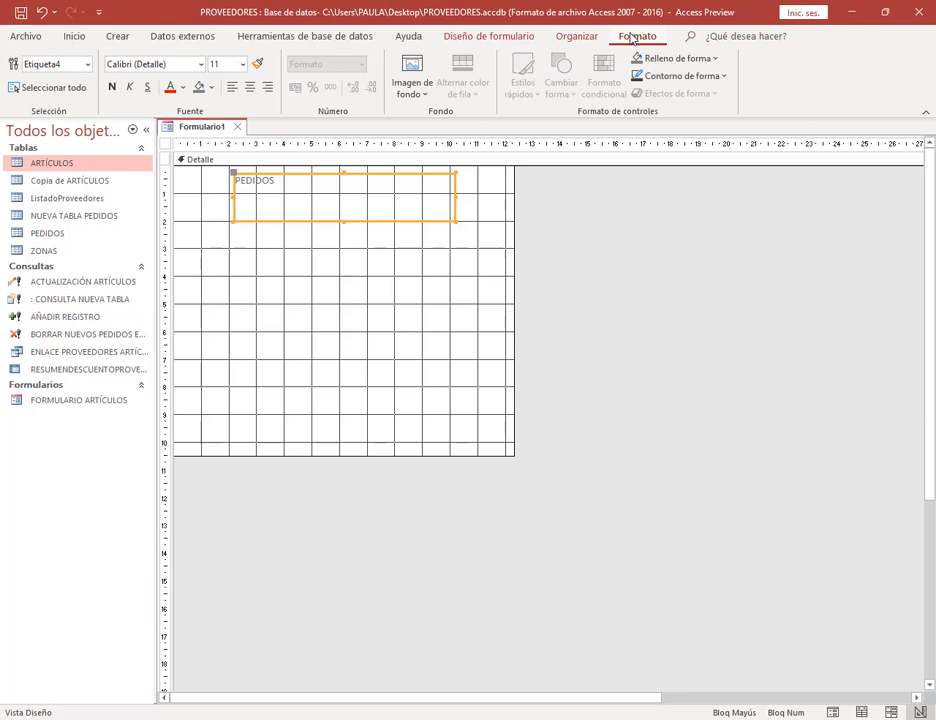
click(244, 66)
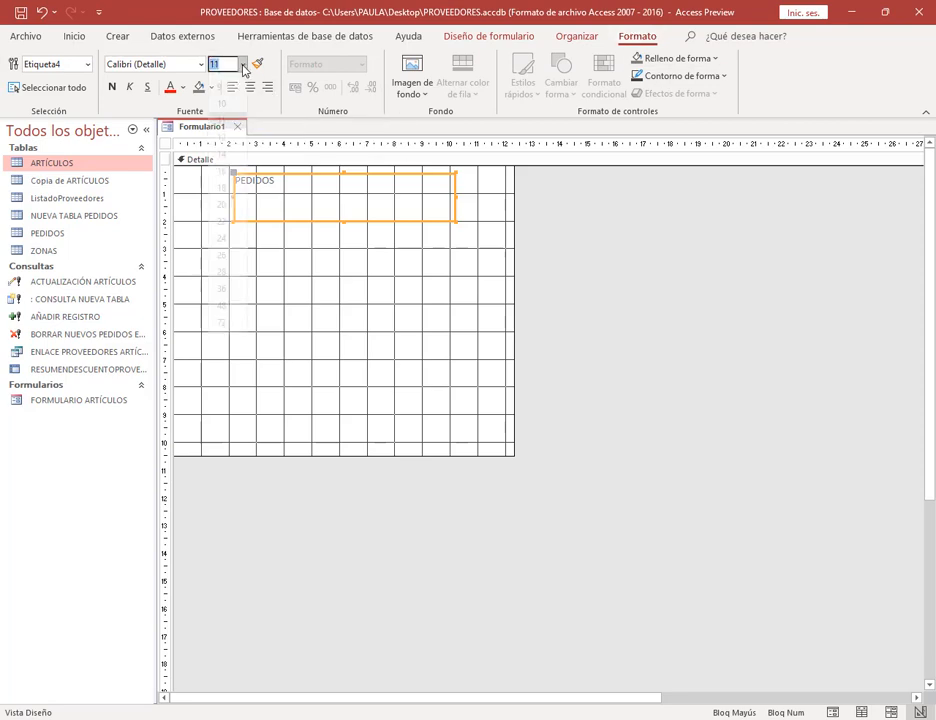
click(223, 234)
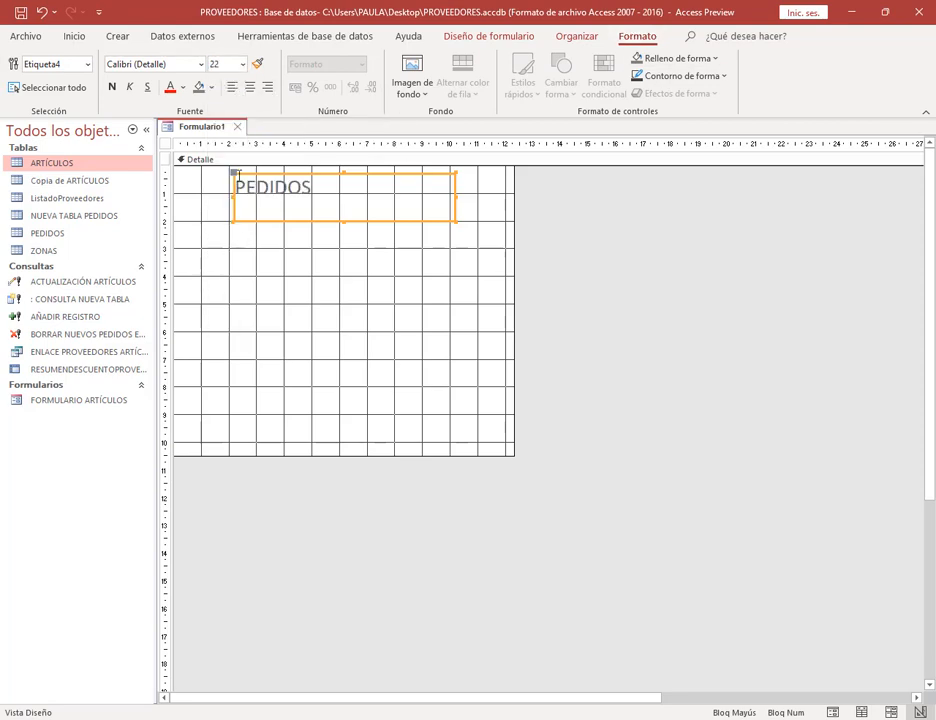
Step: Center the text in the PEDIDOS label and reduce the label's height to about 1.3 cm
click(301, 186)
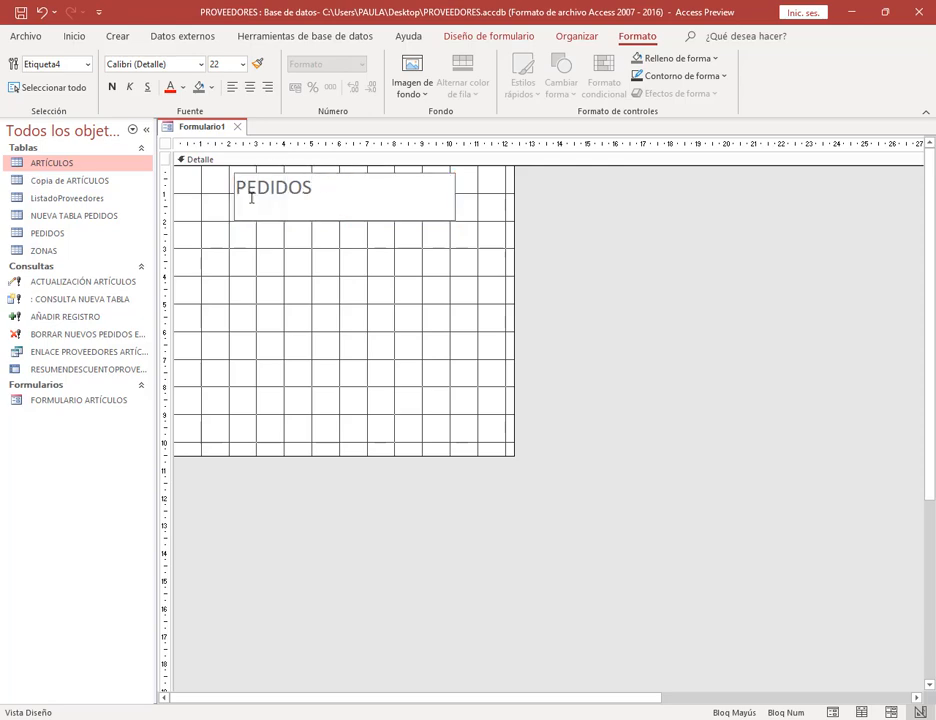
drag(332, 188, 236, 187)
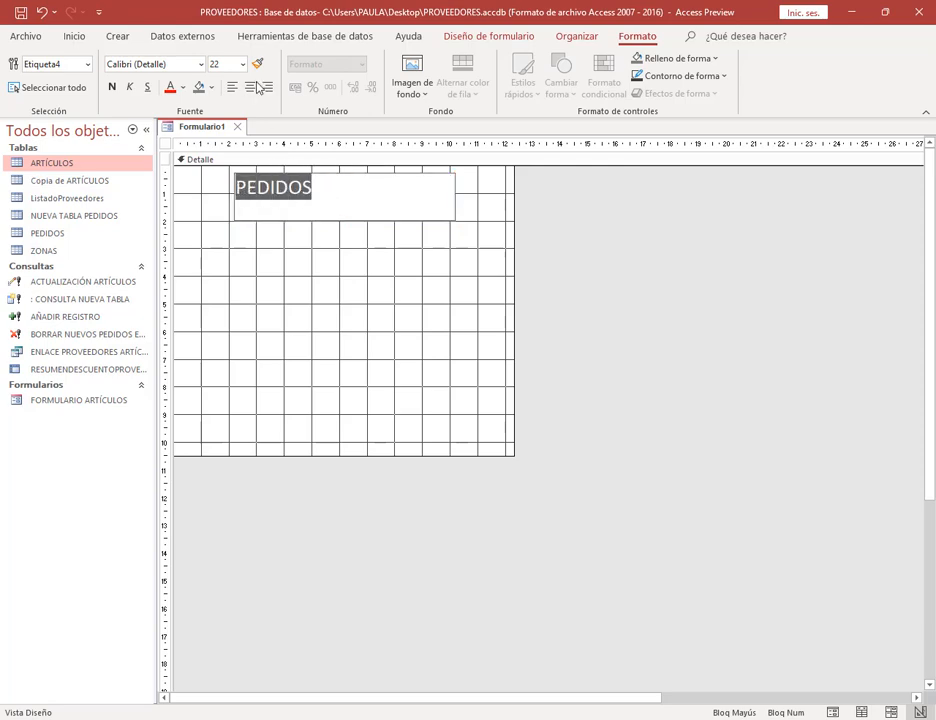
click(322, 278)
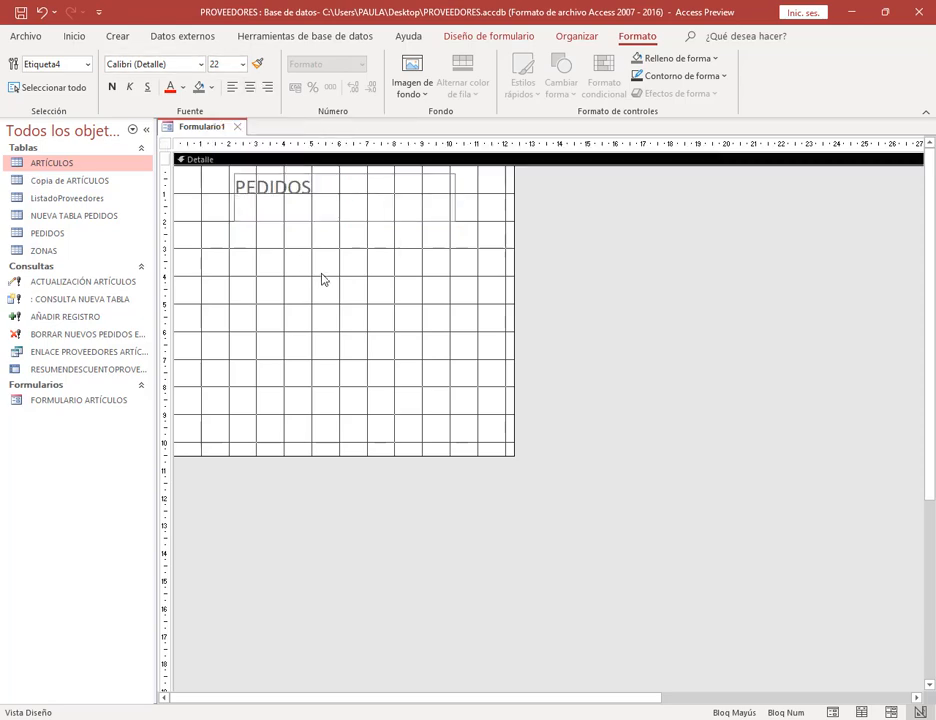
click(330, 194)
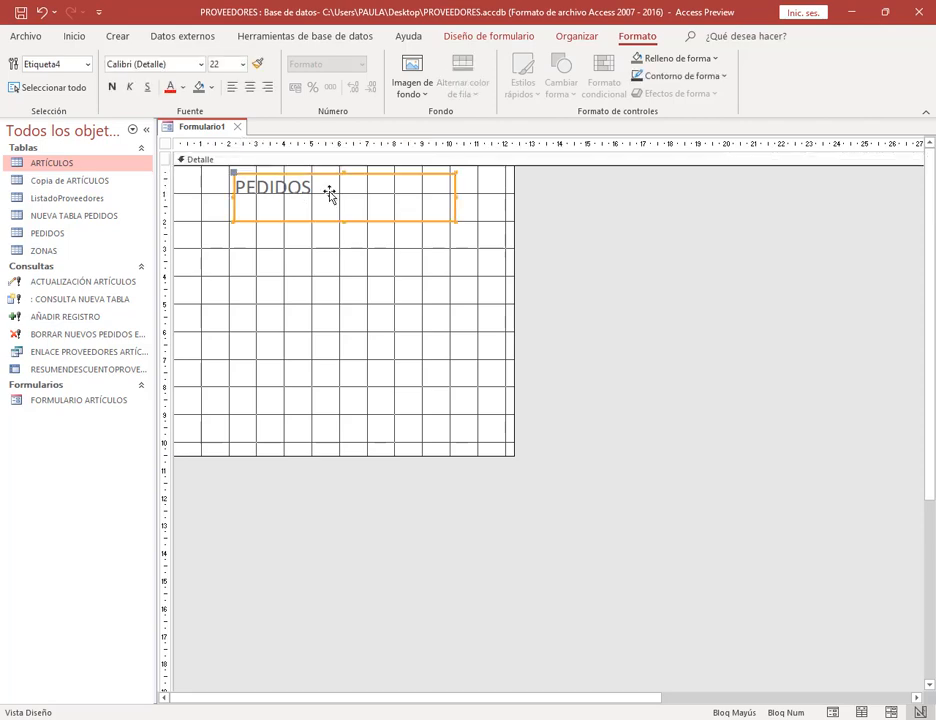
click(249, 87)
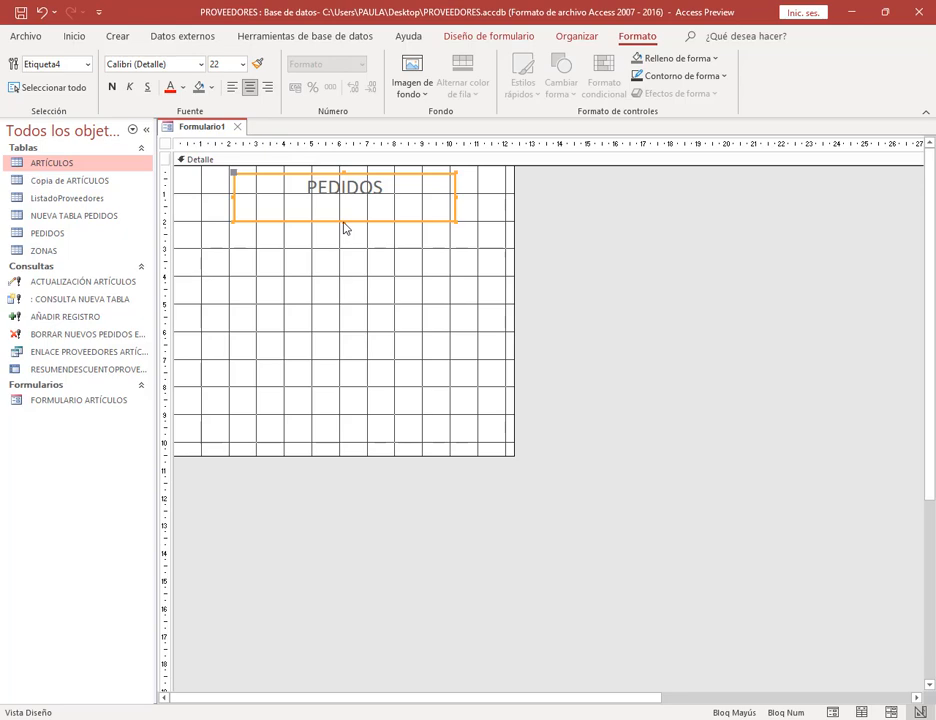
drag(344, 223, 345, 211)
Step: Change the PEDIDOS label's font to Arial
click(202, 65)
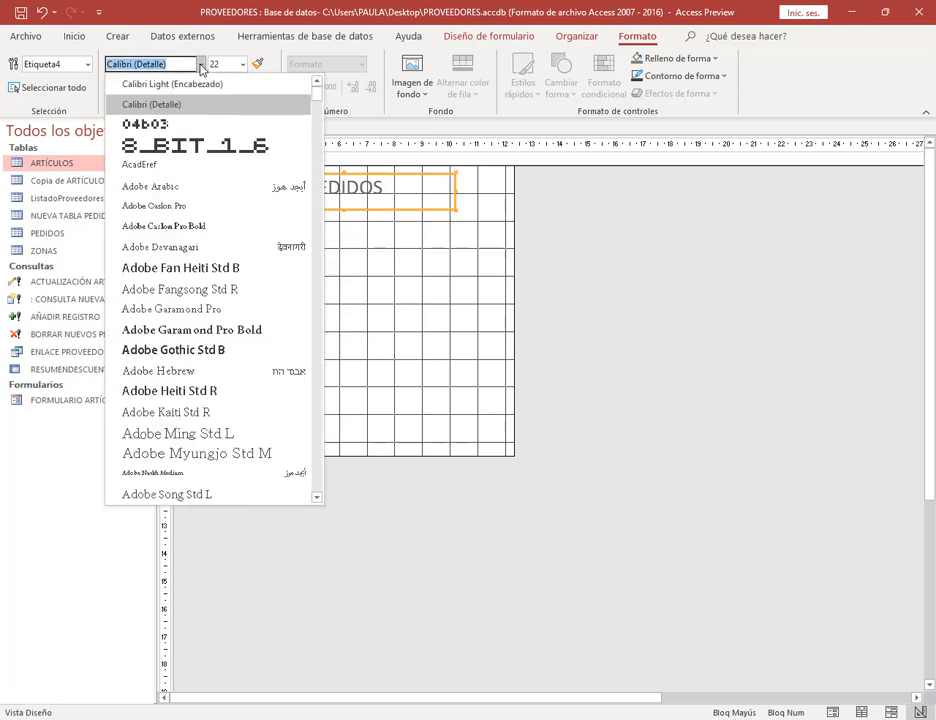
scroll(229, 334, down, 4)
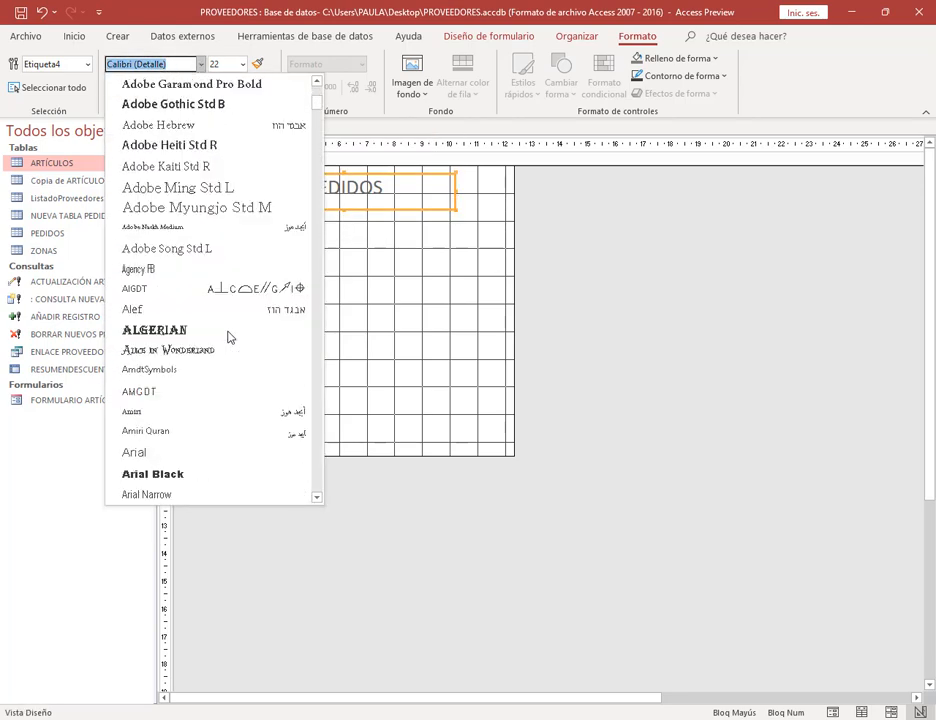
click(172, 455)
click(368, 241)
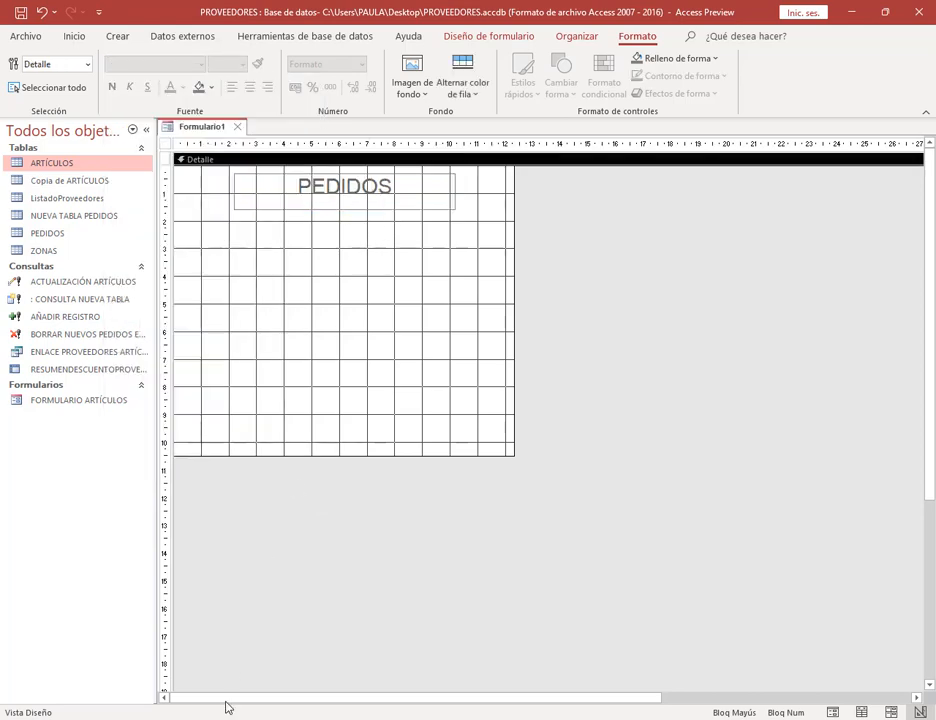
Step: Check the title formatting in the PDF manual, return to Access and make the PEDIDOS label bold
key(alt+Tab)
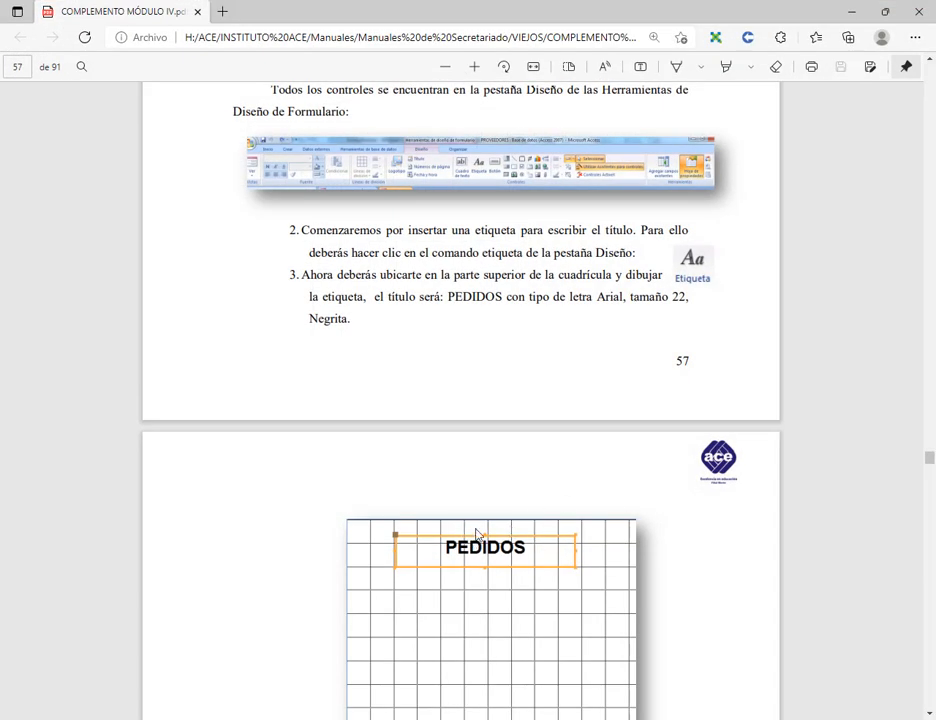
click(851, 11)
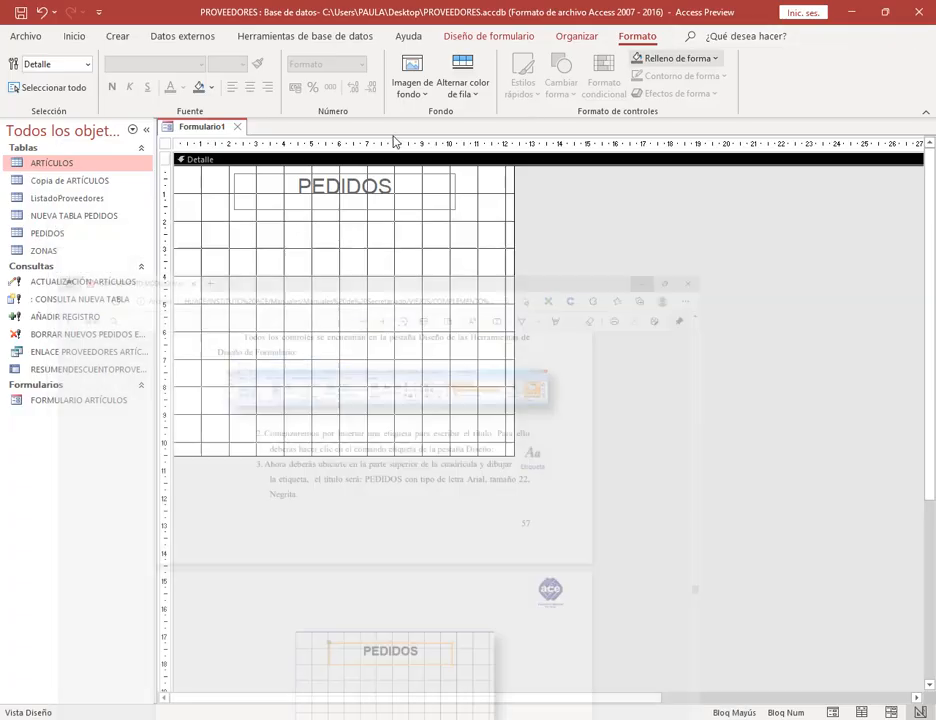
click(111, 87)
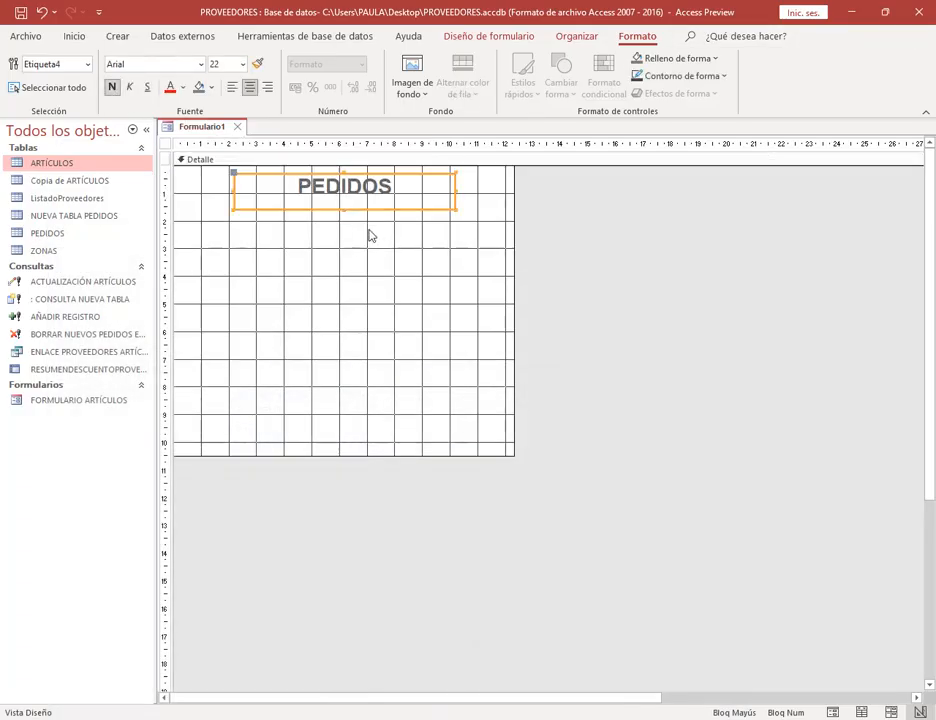
Step: Fill the PEDIDOS title label's background with black
click(370, 234)
click(349, 203)
click(211, 88)
click(210, 148)
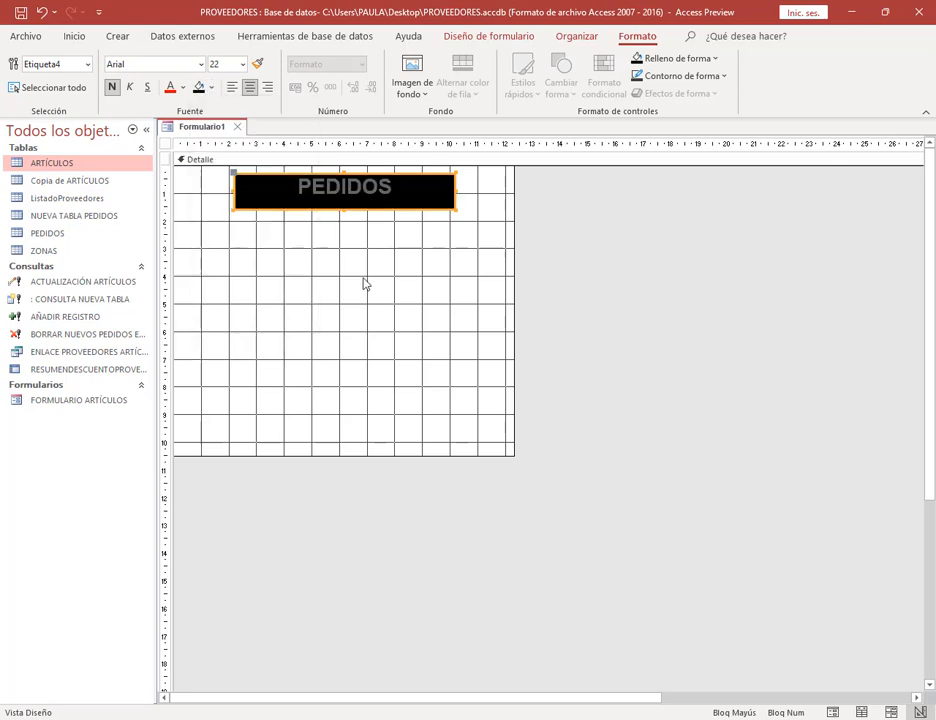
Step: Make the PEDIDOS label's background transparent and set its text colour to black
click(211, 88)
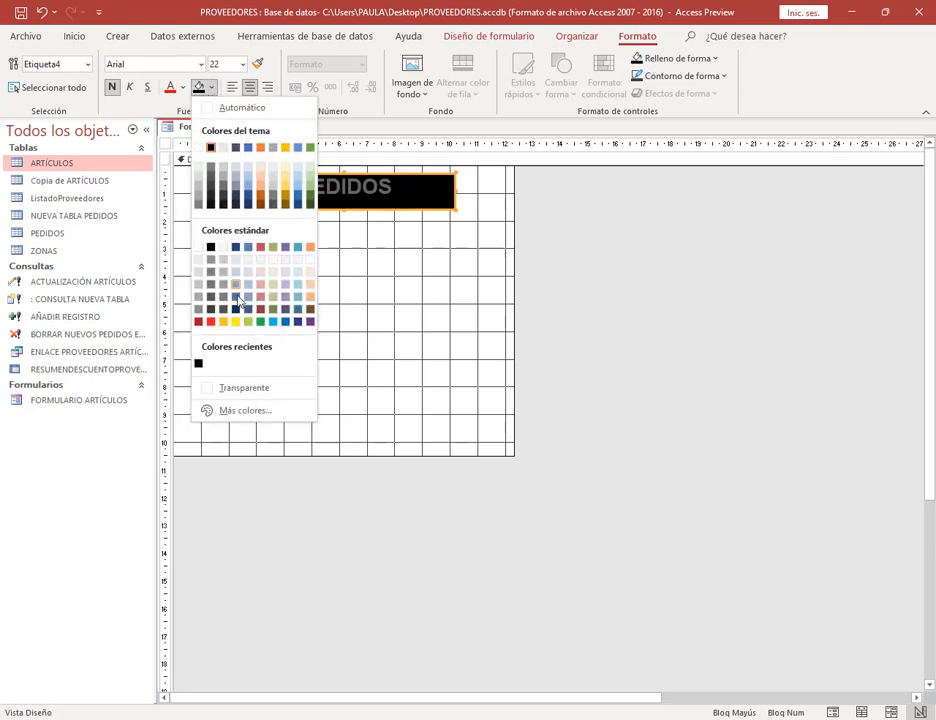
click(200, 149)
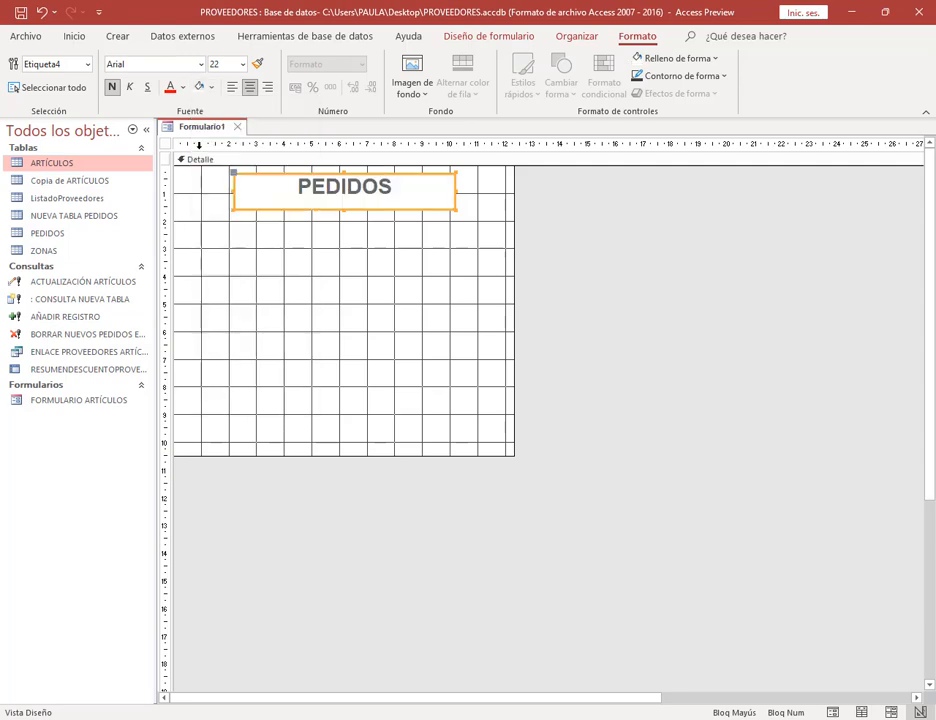
click(211, 88)
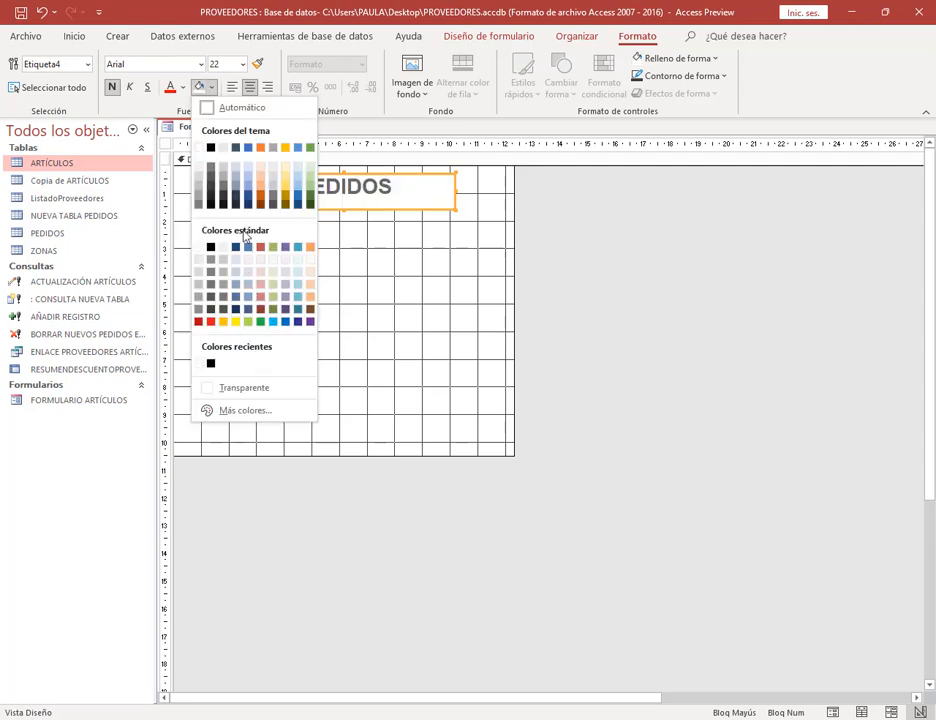
click(249, 389)
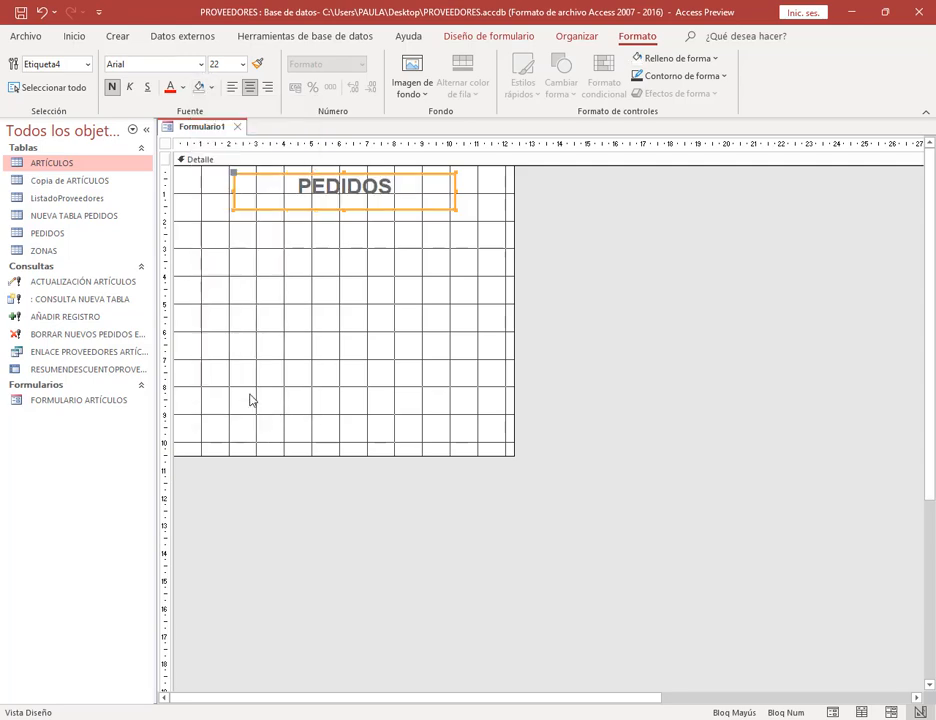
click(184, 88)
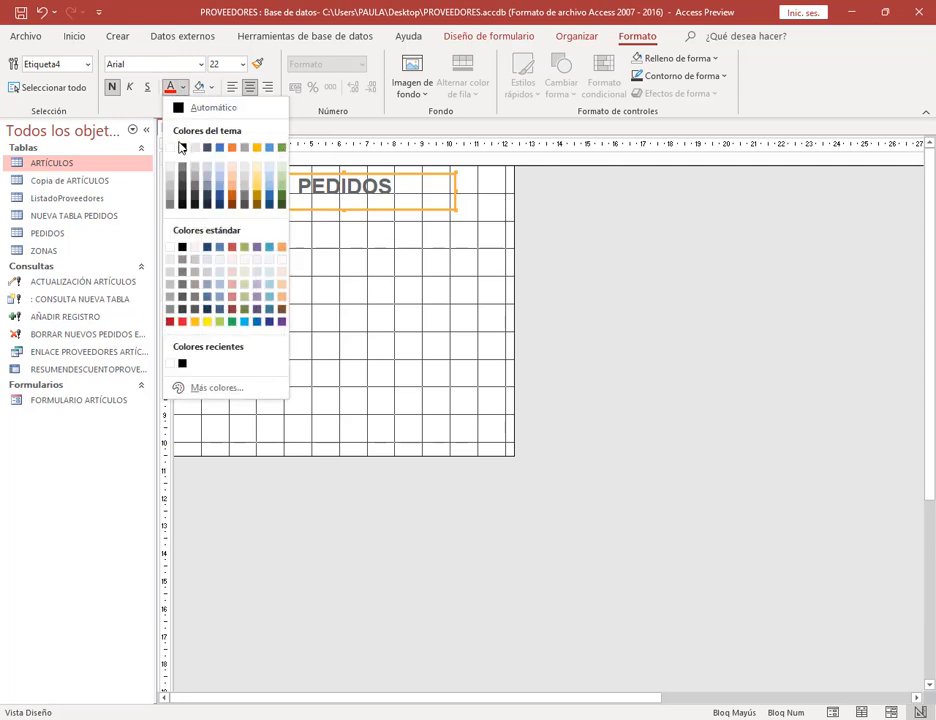
click(184, 150)
click(311, 447)
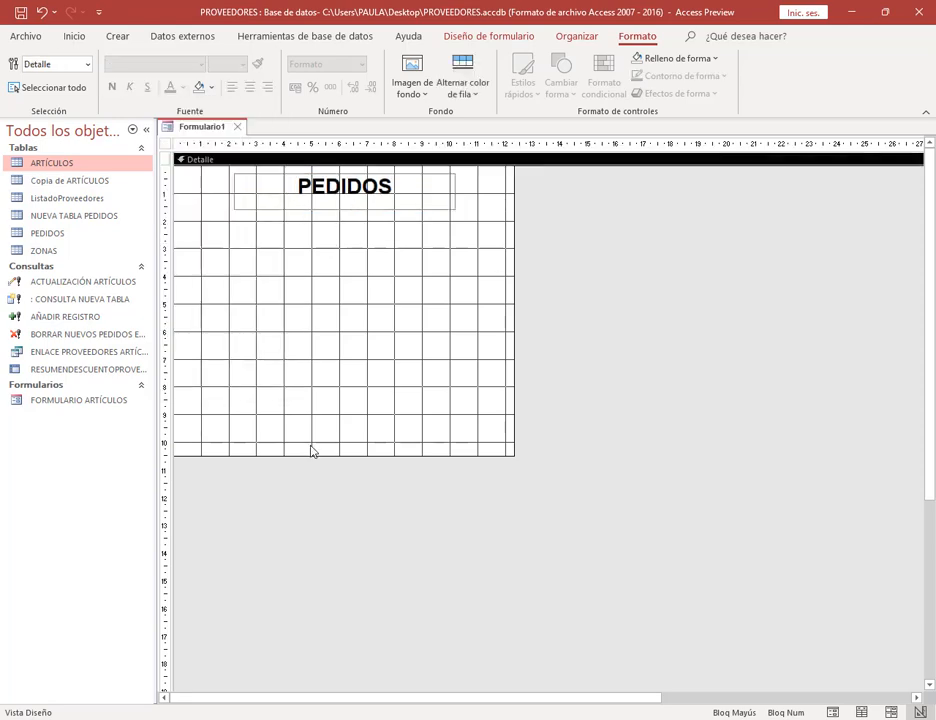
Step: Read the manual's step 4 on adding text boxes in the PDF, then return to the form design tools in Access
click(157, 718)
scroll(568, 261, down, 5)
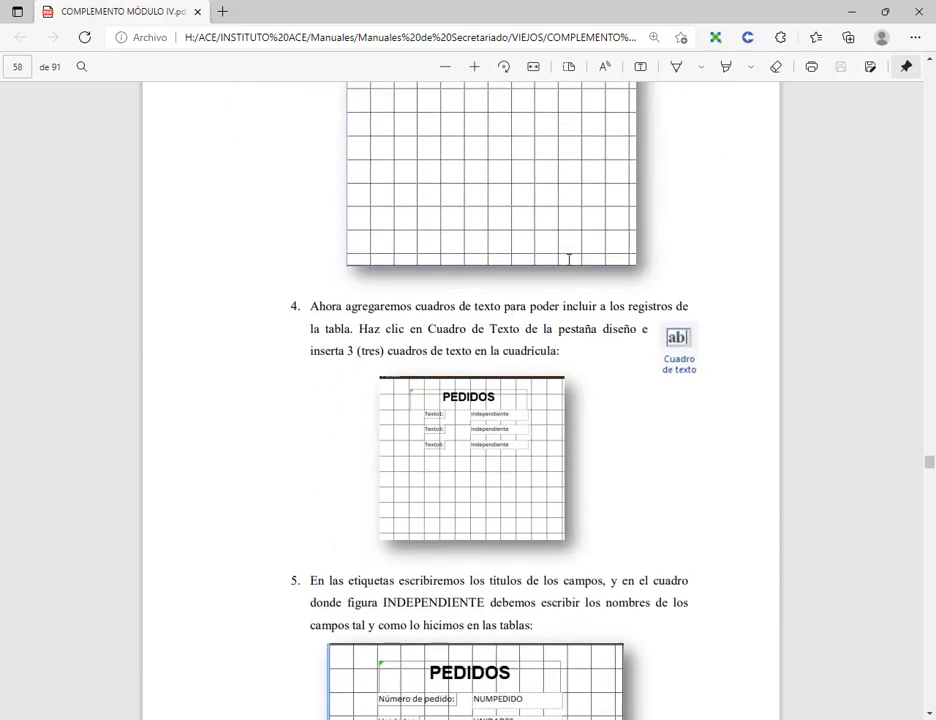
click(474, 66)
click(474, 66)
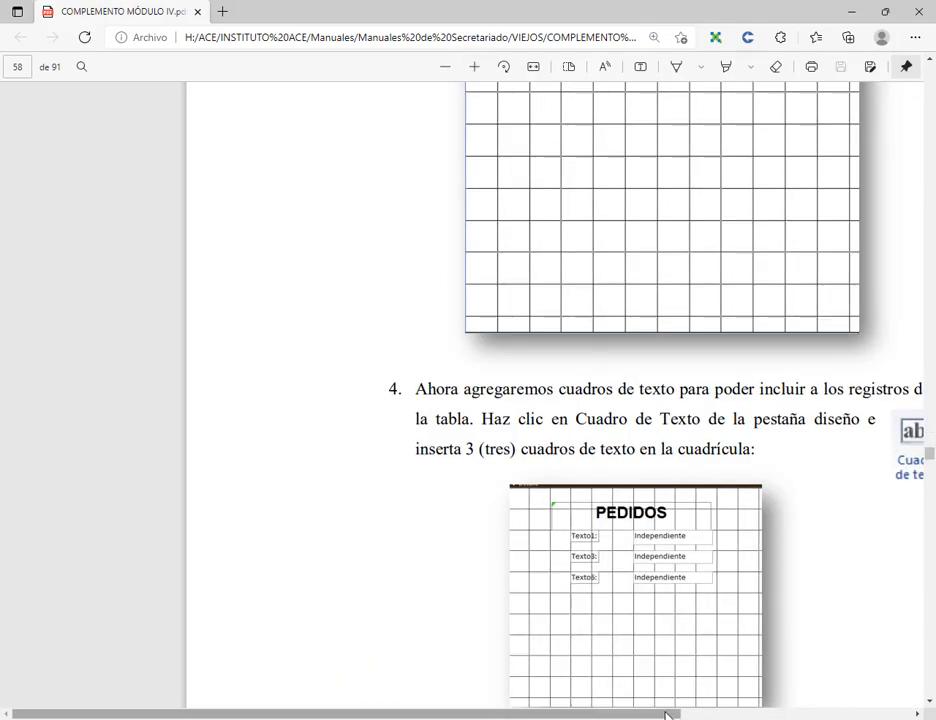
scroll(575, 443, right, 5)
scroll(575, 443, down, 3)
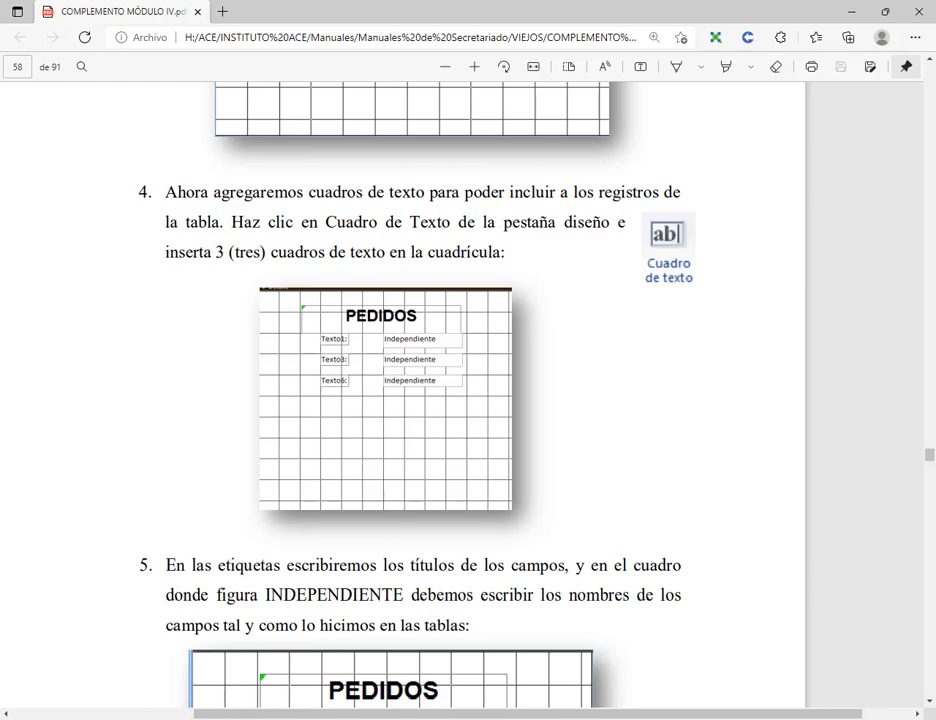
click(390, 718)
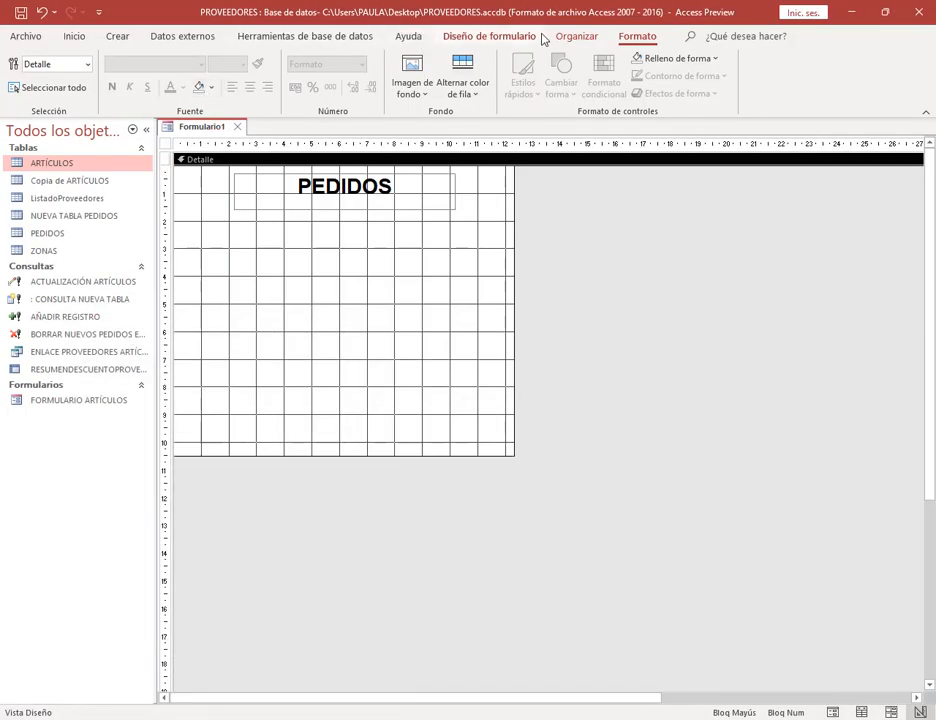
click(508, 37)
click(195, 72)
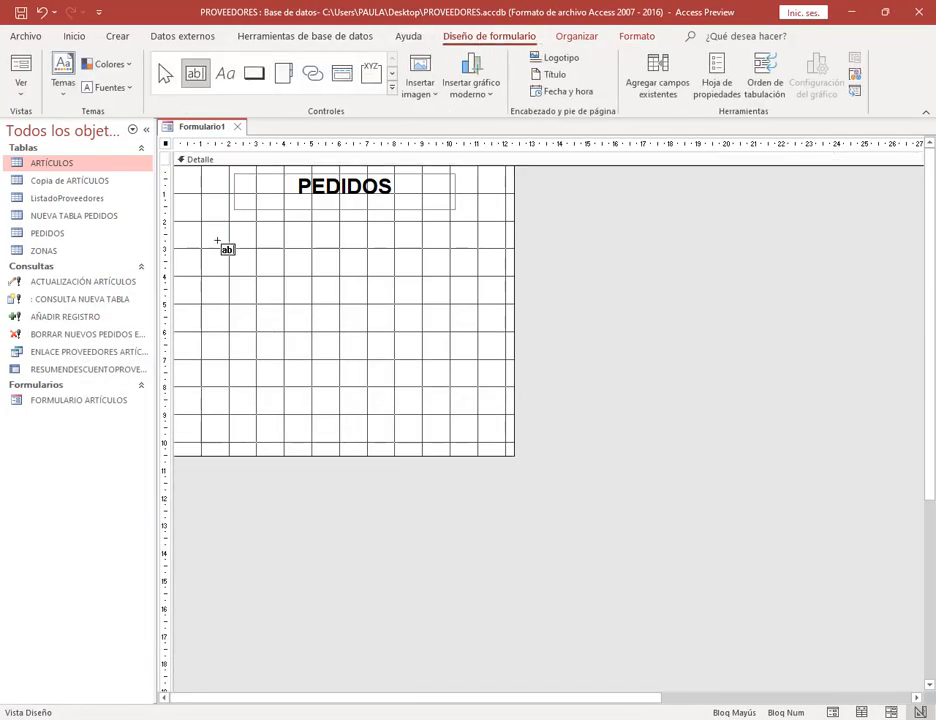
drag(211, 234, 306, 251)
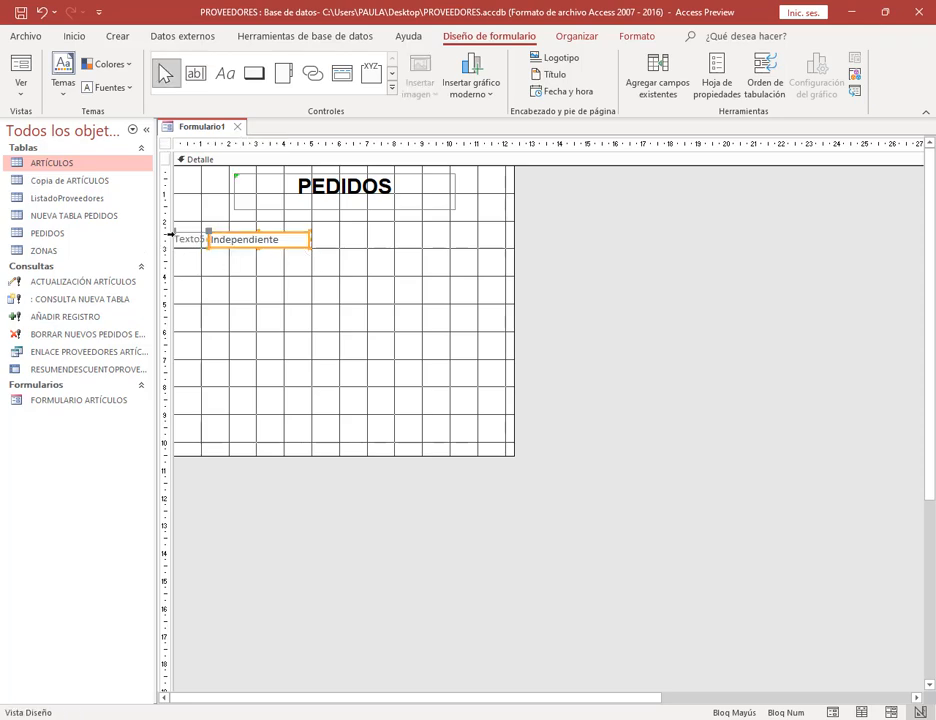
key(Delete)
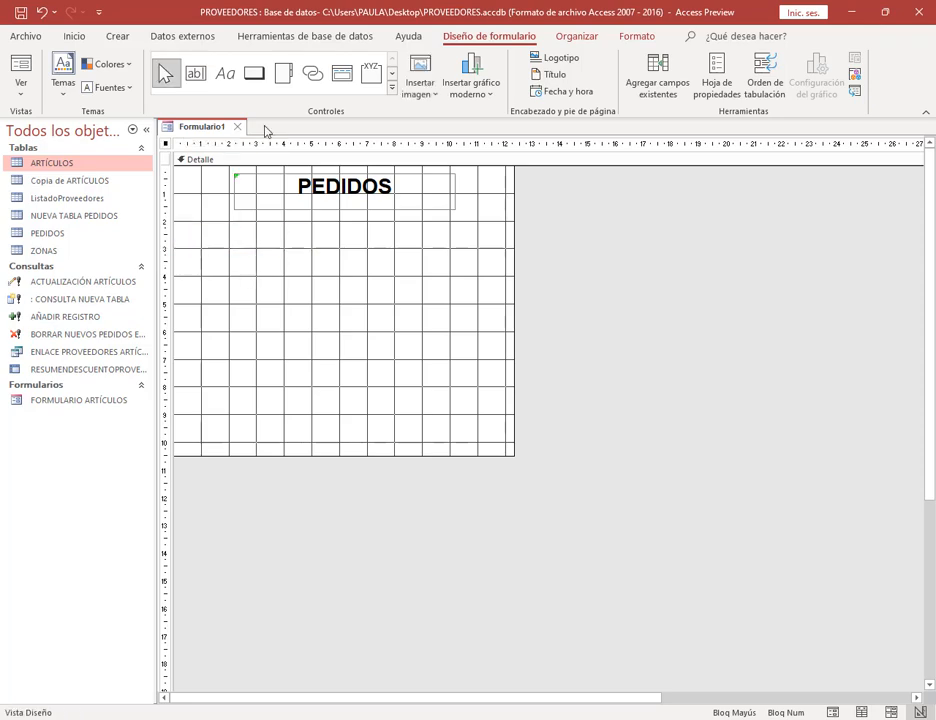
Step: Insert three text boxes about 3.4 cm wide, stacked in one column below the PEDIDOS title
click(203, 74)
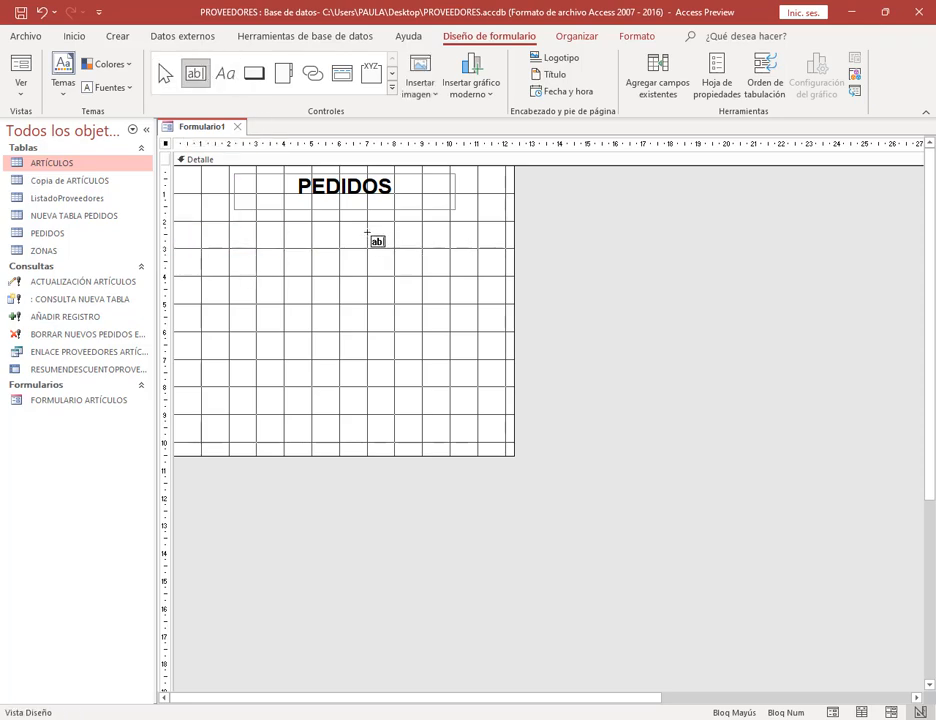
drag(368, 236, 462, 250)
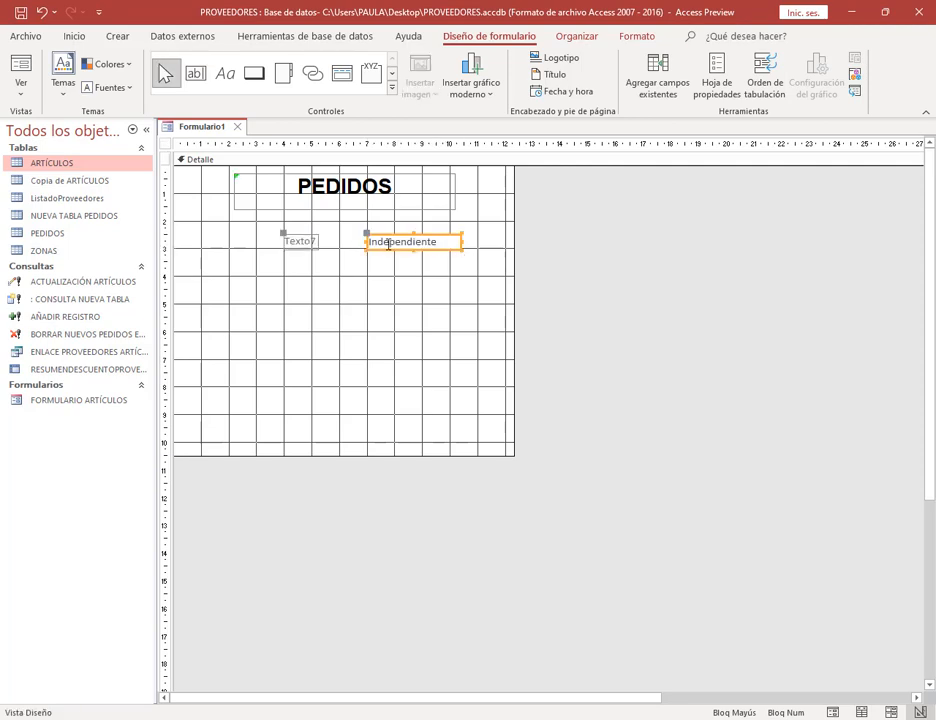
drag(395, 234, 379, 237)
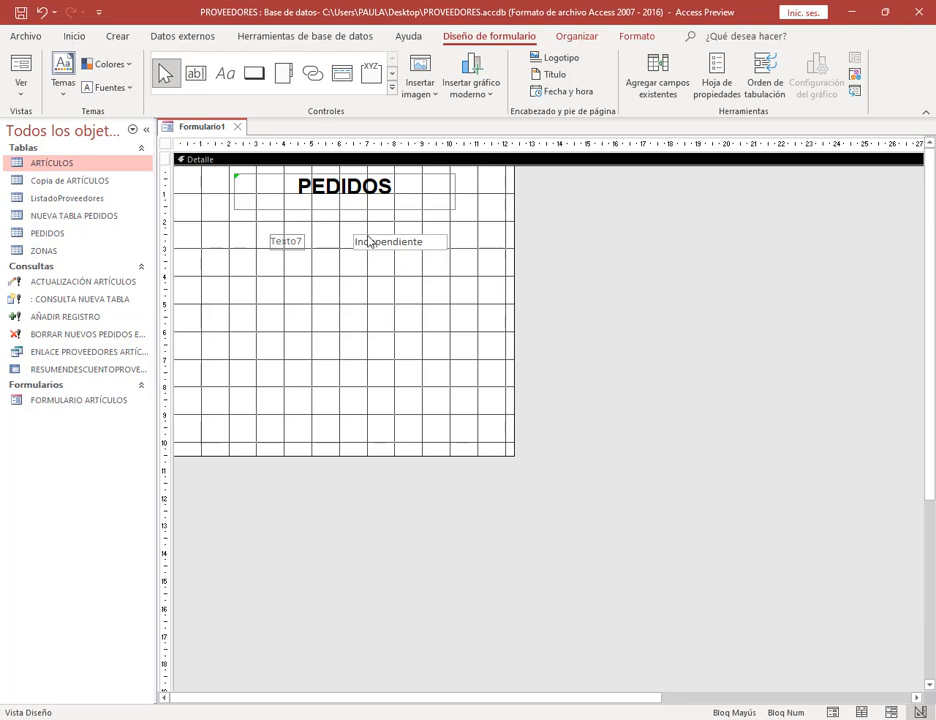
click(195, 73)
drag(355, 263, 447, 279)
click(195, 73)
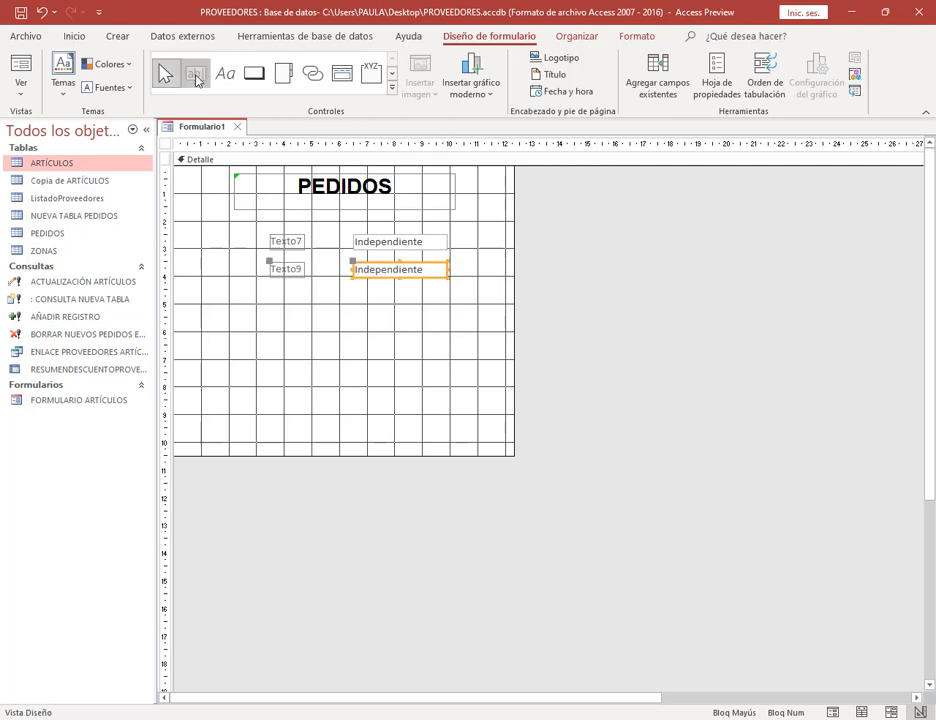
drag(352, 287, 445, 300)
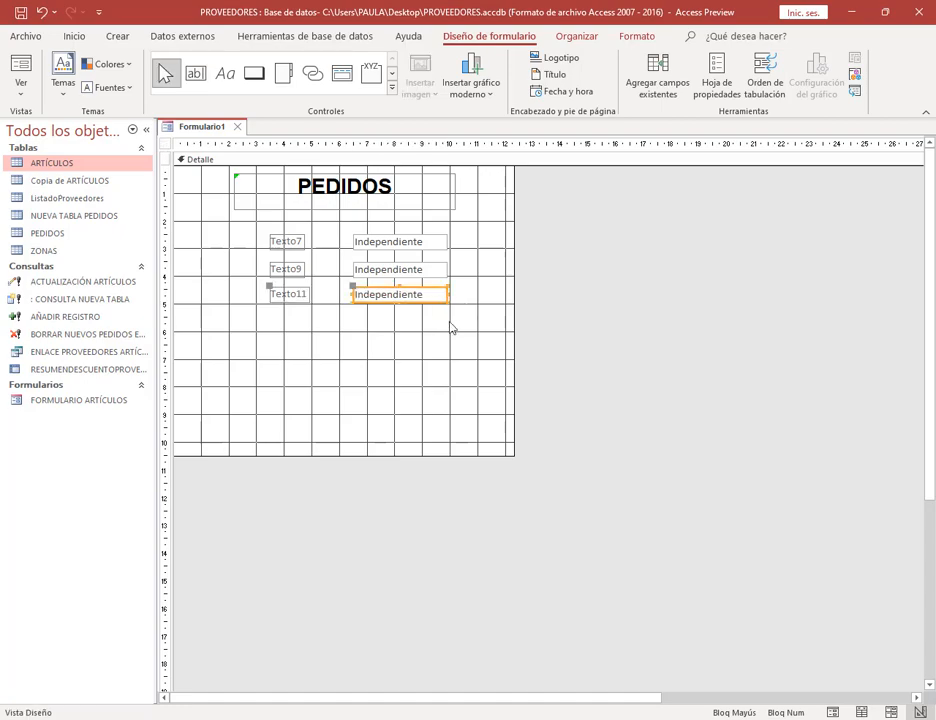
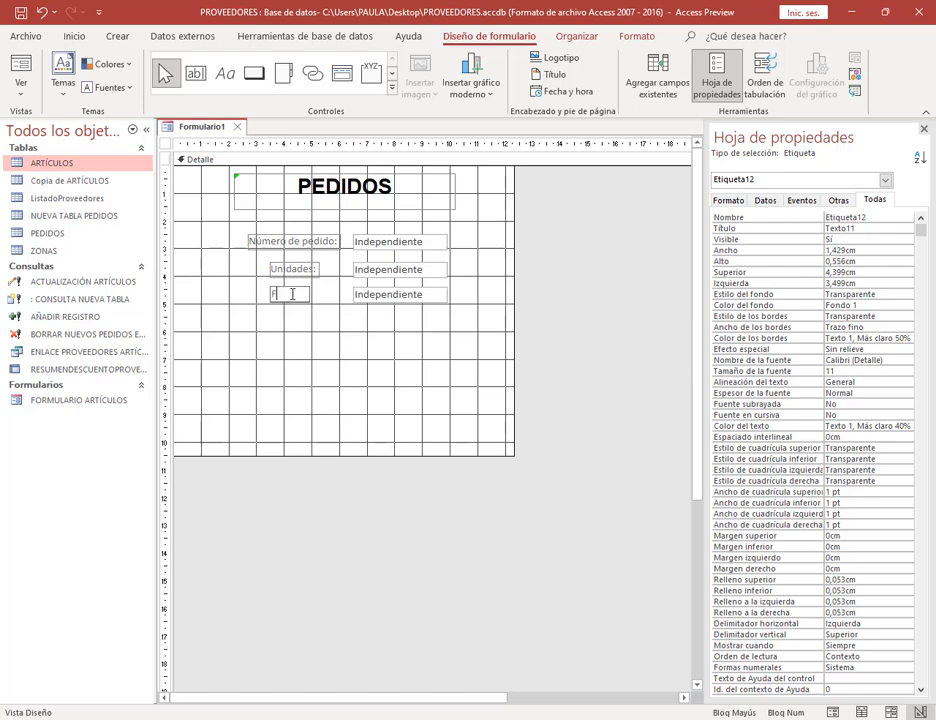
Step: Caption the third text box's label "Fecha del pedido:" and move it and the "Unidades:" label left, beneath "Número de pedido:"
text(a del pedido:)
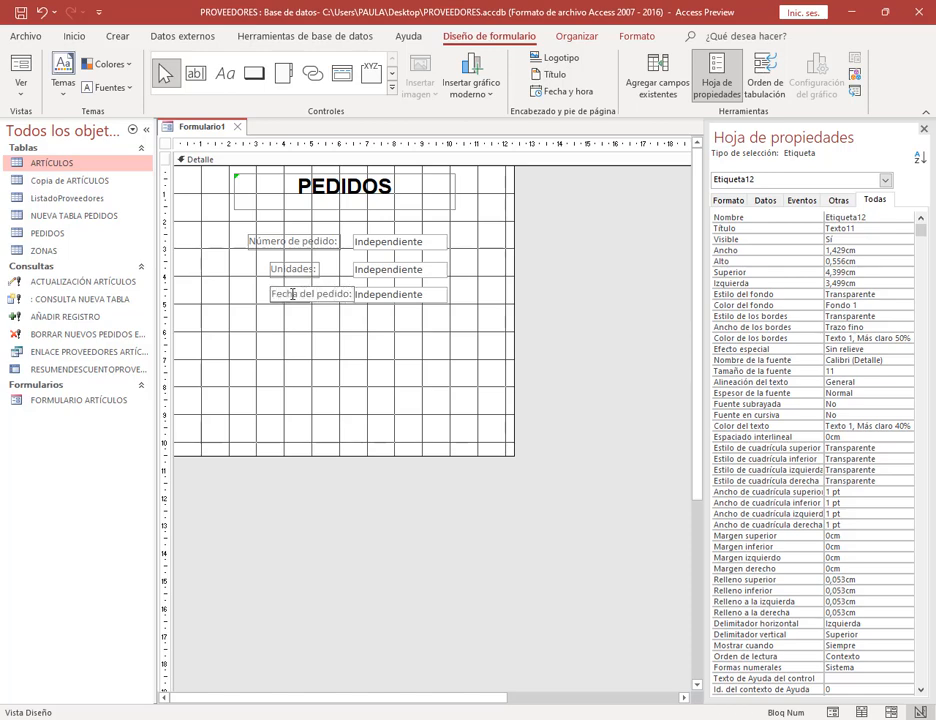
click(225, 240)
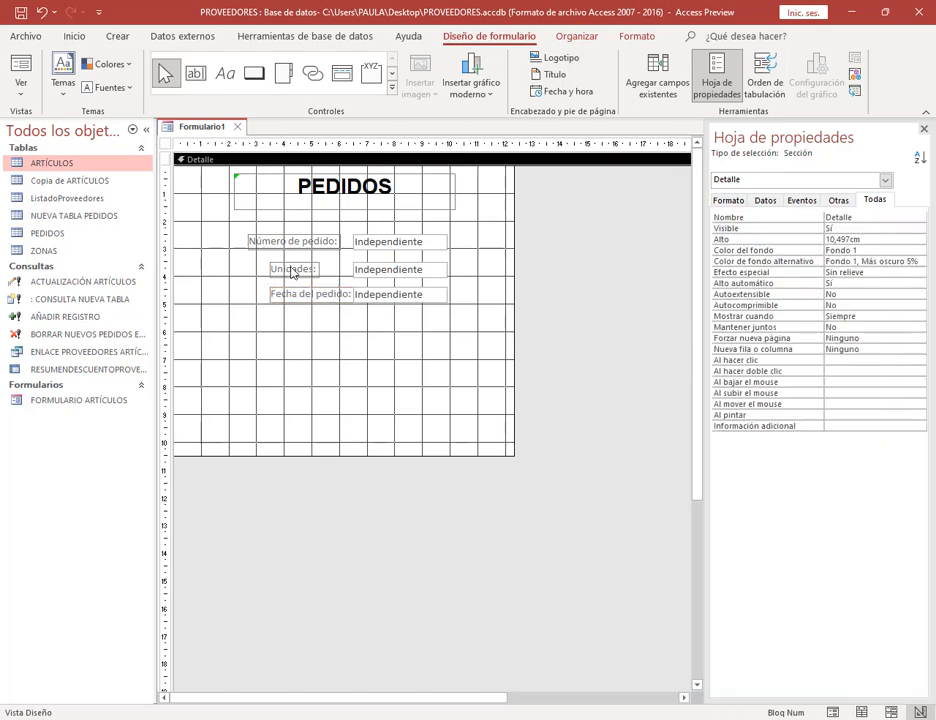
click(282, 293)
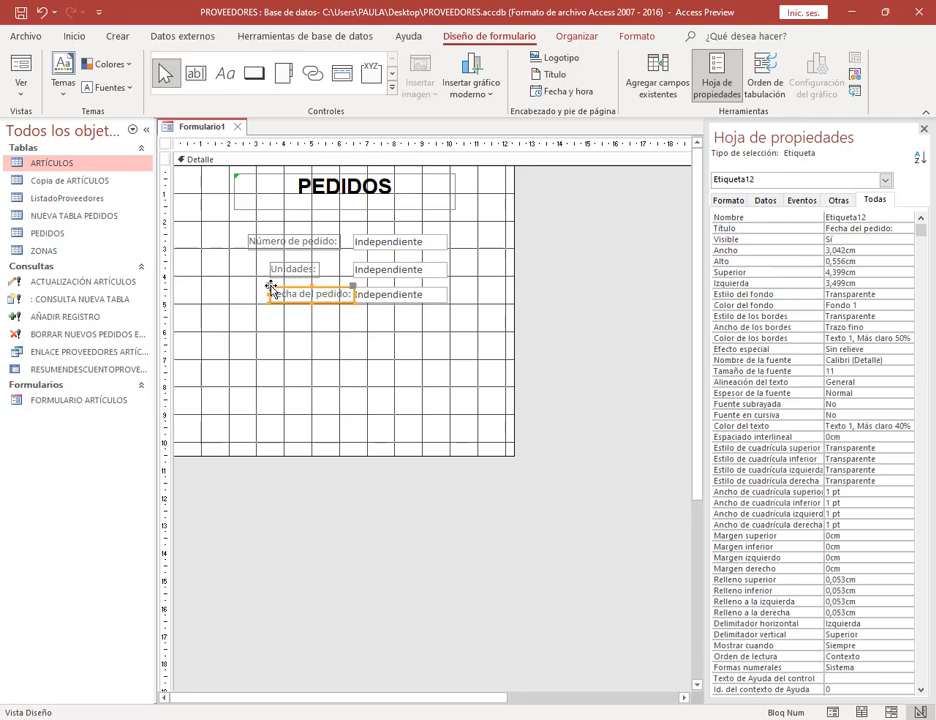
drag(271, 287, 248, 262)
click(274, 267)
Step: Review the PDF manual's steps on field names, record navigation buttons and the exit button, then return to Access
key(alt+Tab)
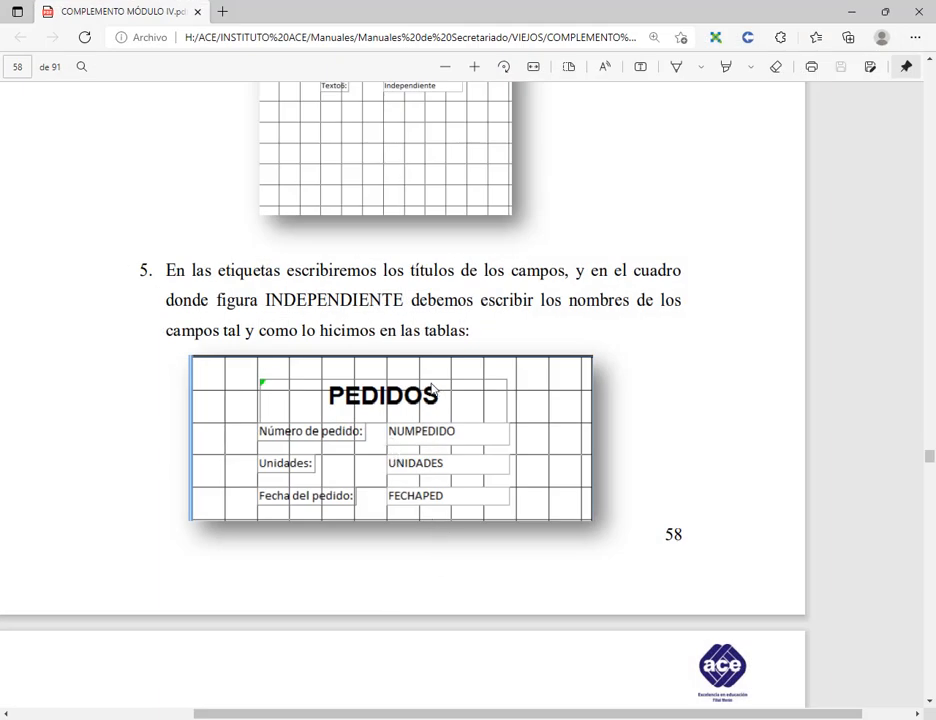
scroll(432, 390, down, 4)
scroll(593, 260, down, 2)
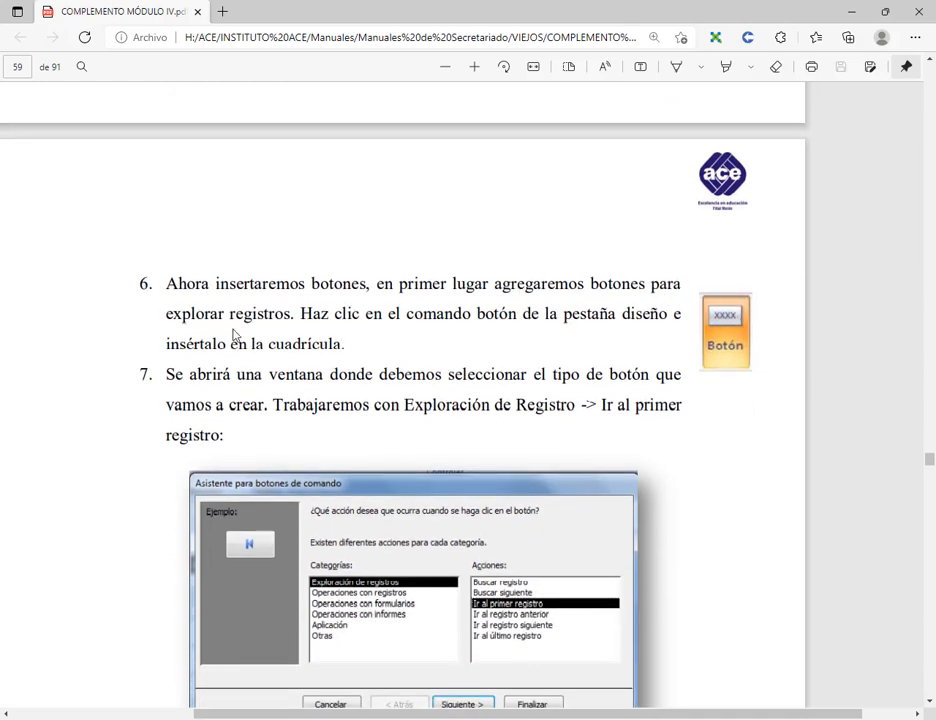
scroll(722, 308, down, 2)
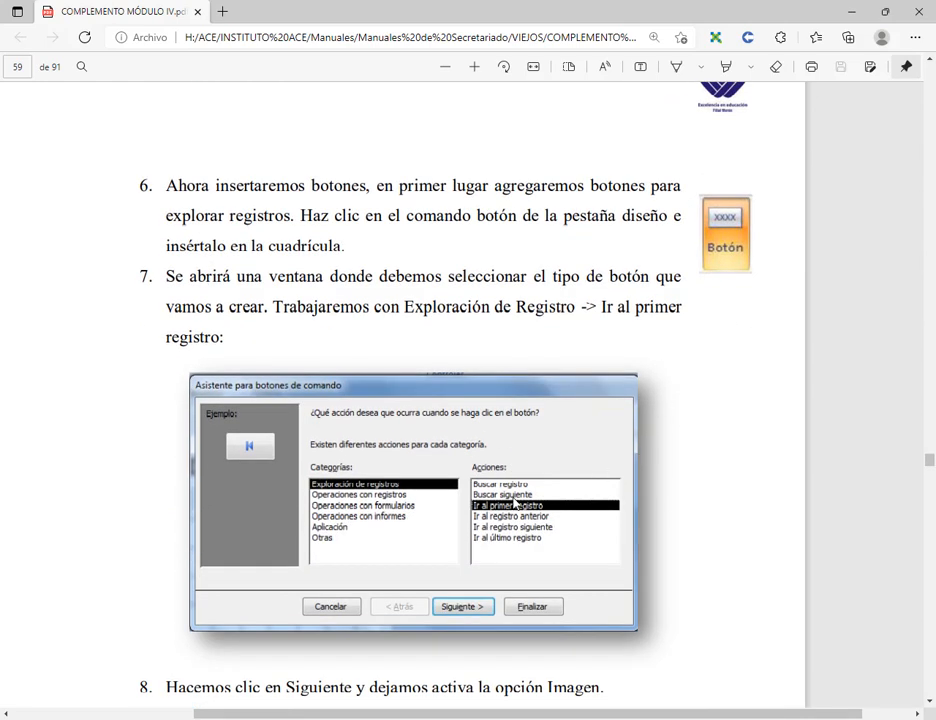
scroll(468, 400, down, 2)
scroll(520, 380, down, 15)
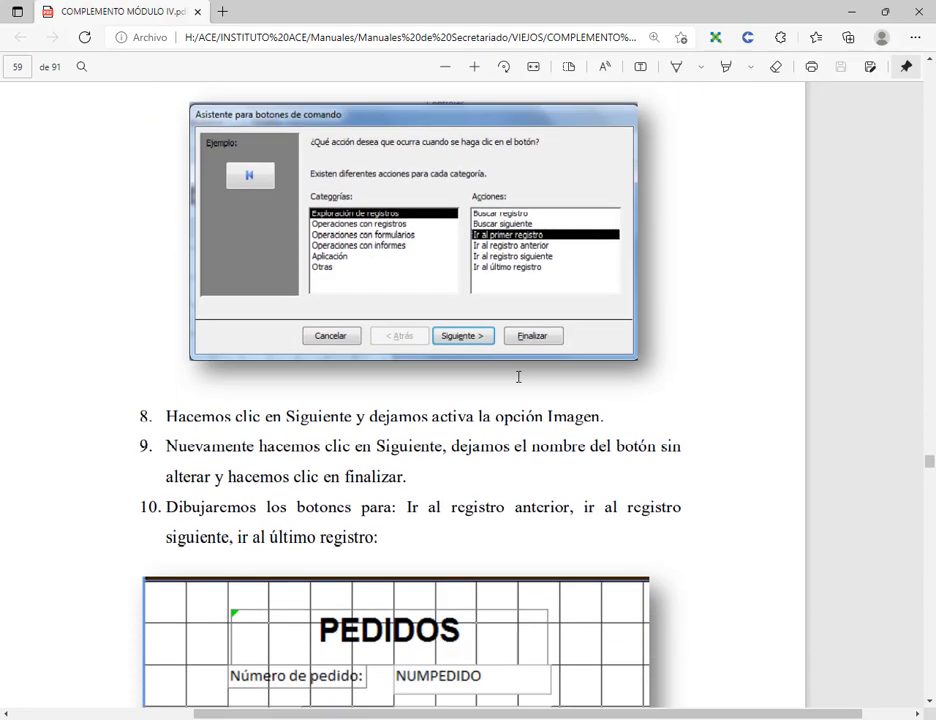
scroll(502, 377, down, 1)
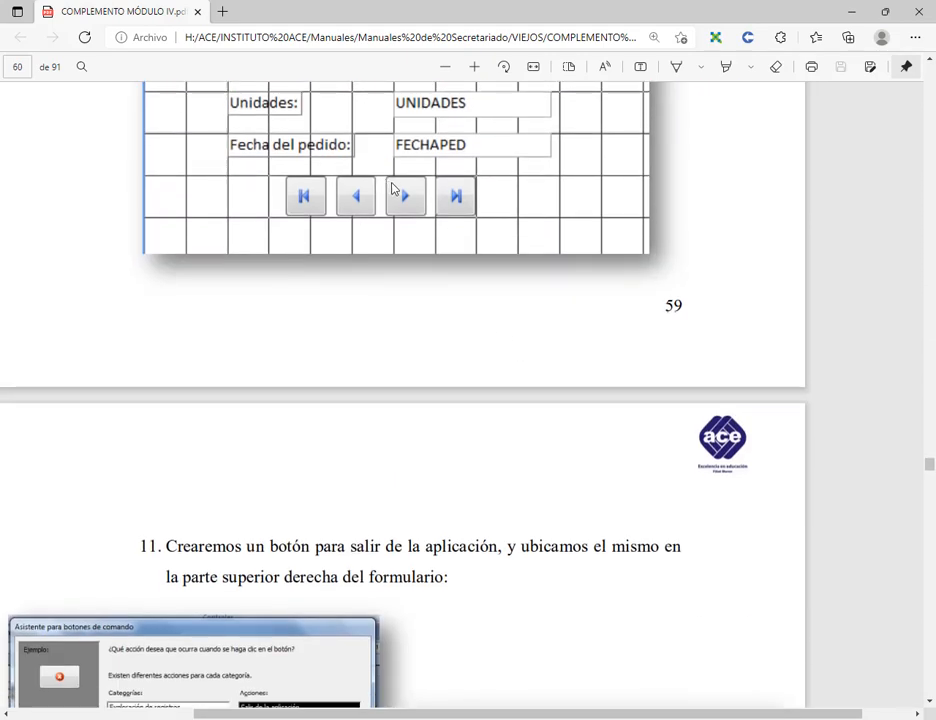
scroll(394, 282, up, 4)
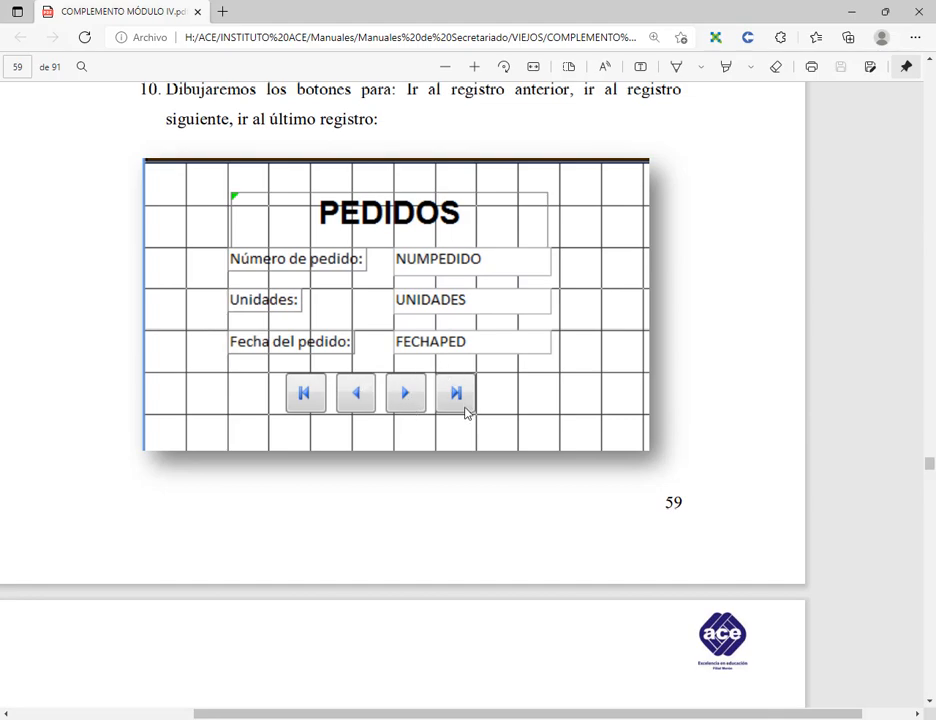
scroll(466, 487, up, 5)
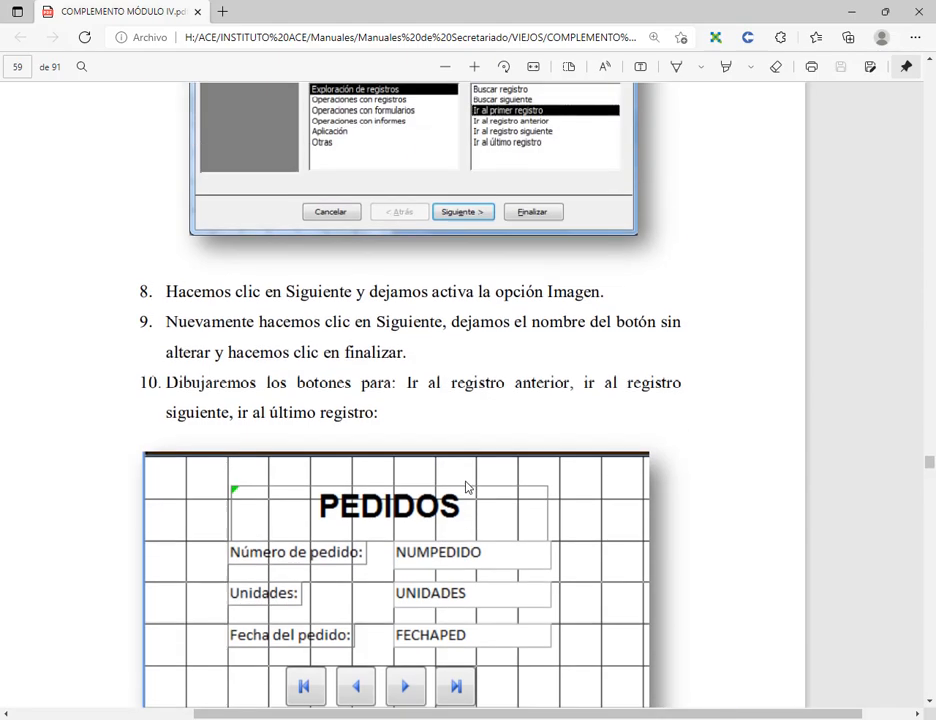
scroll(466, 487, up, 16)
scroll(466, 487, up, 1)
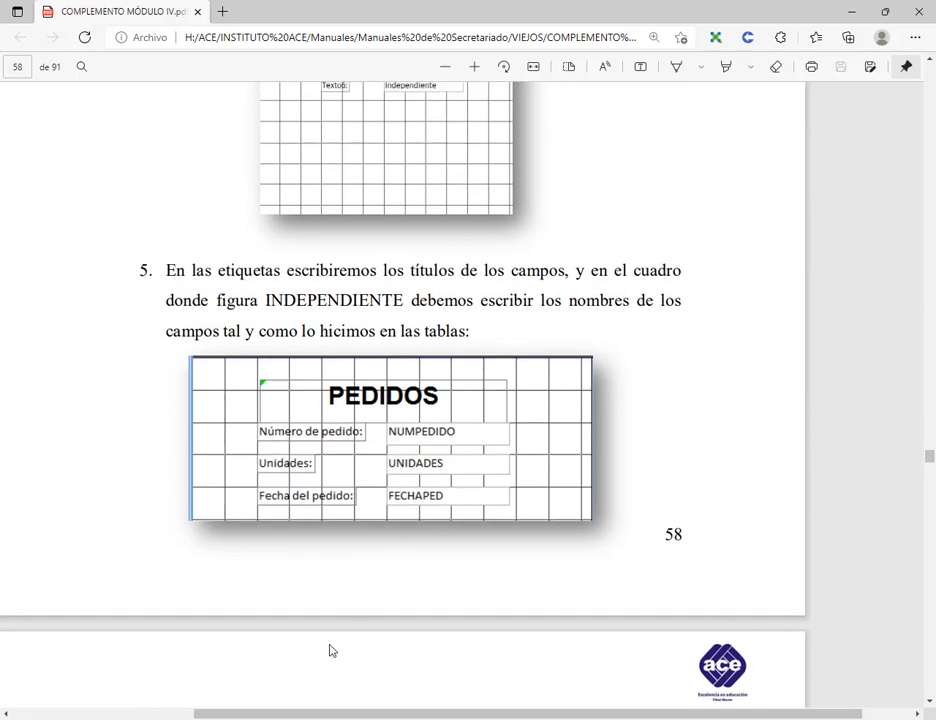
click(262, 718)
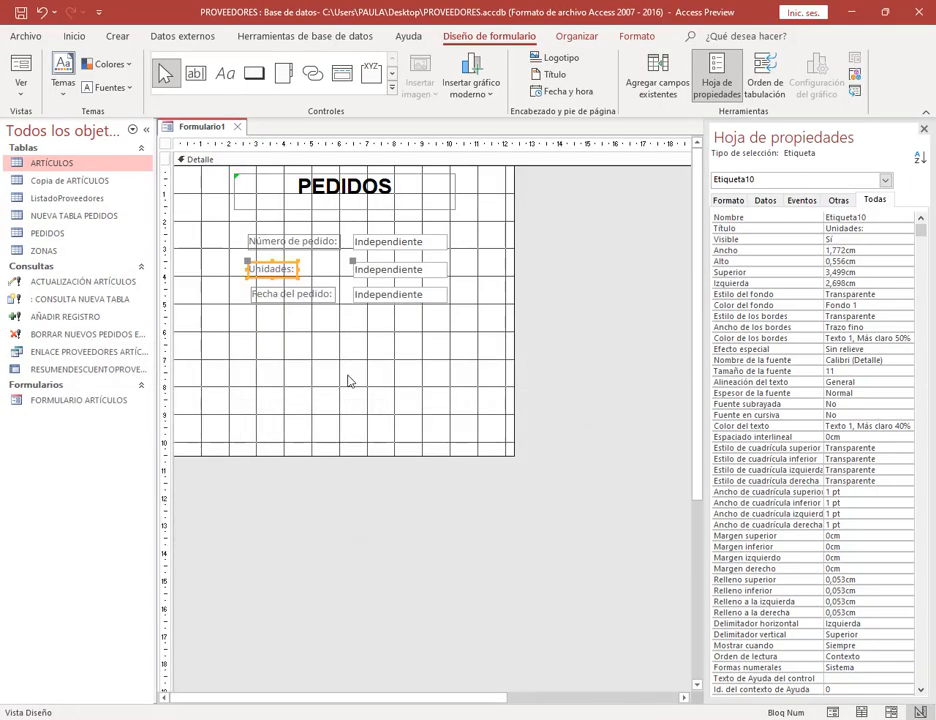
Step: Draw a command button about 1.2 cm wide in the form grid below the "Fecha del pedido:" label
click(451, 345)
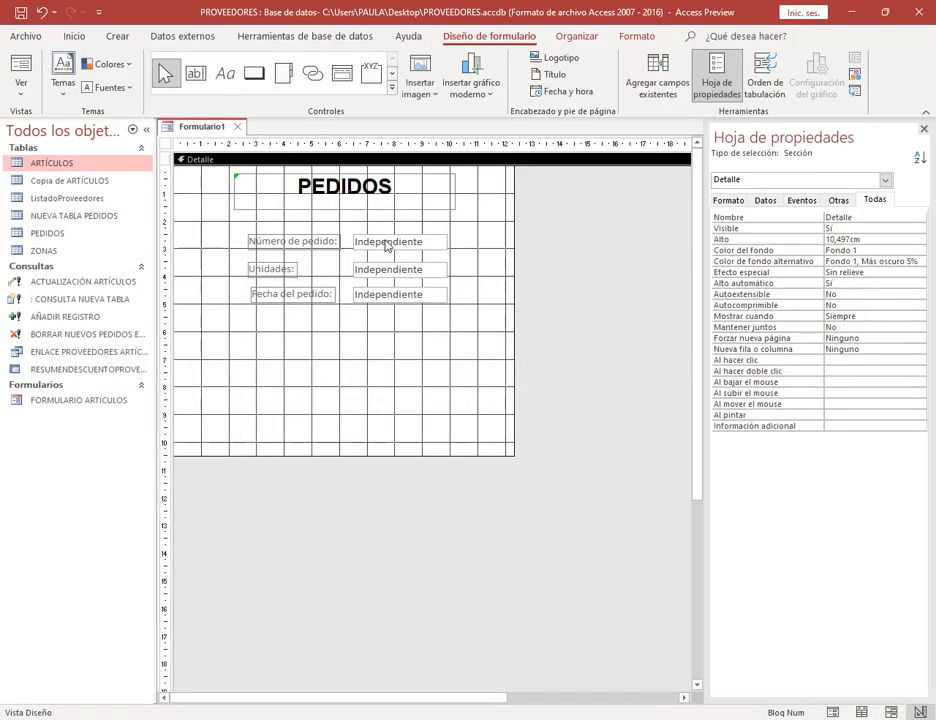
click(253, 74)
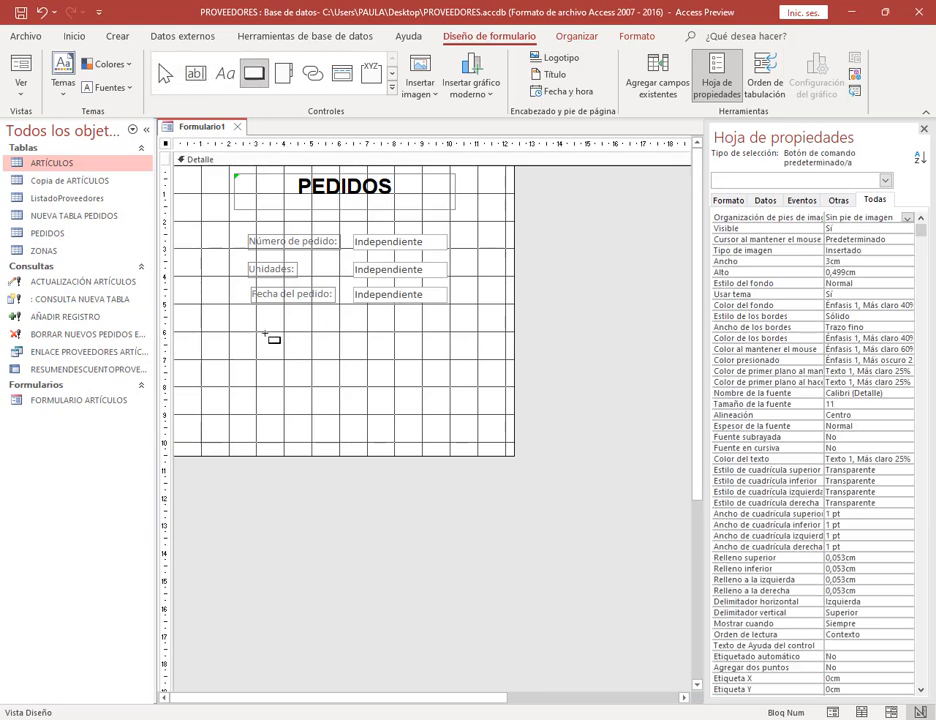
drag(248, 327, 282, 354)
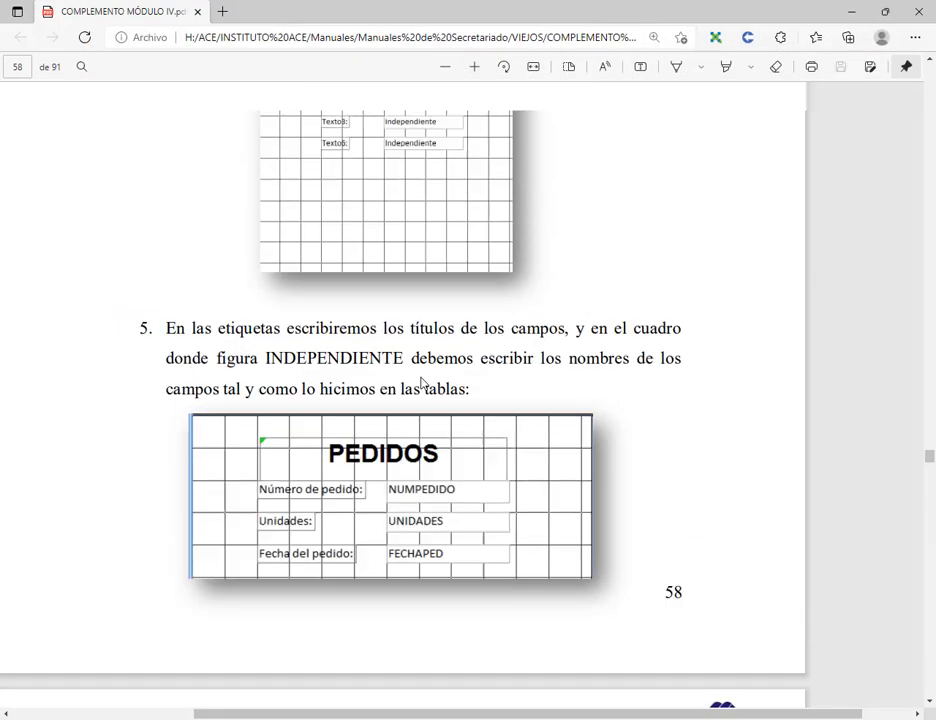
Step: Recheck the PDF manual's instructions for the text box field names and the four record navigation buttons
scroll(420, 382, up, 2)
scroll(422, 383, down, 6)
scroll(422, 383, down, 8)
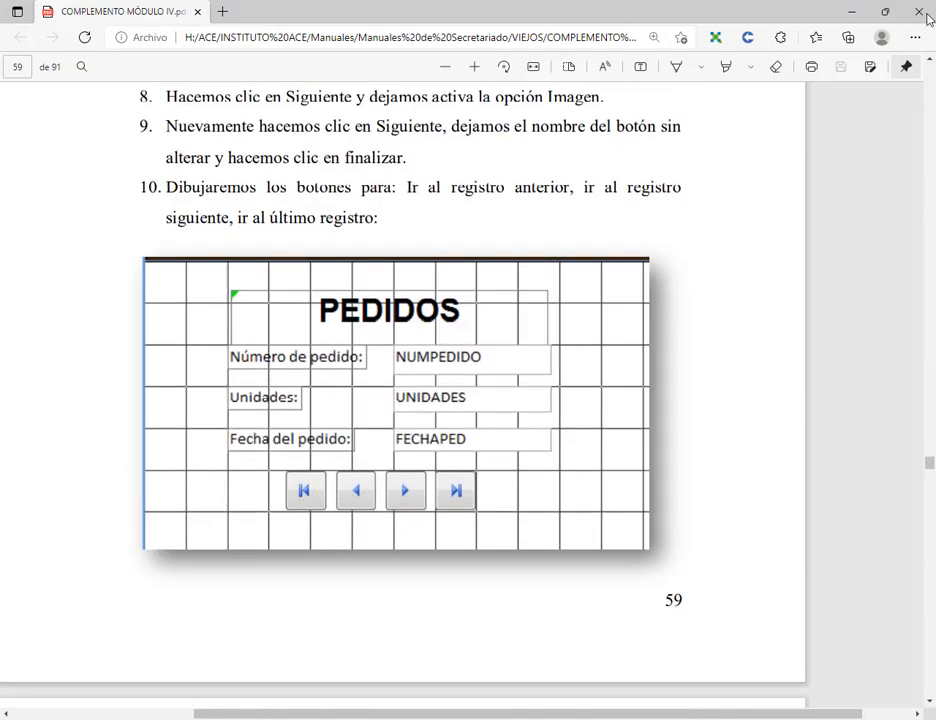
Step: Return to Access and finish the command button with the record navigation action "Ir al primer registro"
click(851, 12)
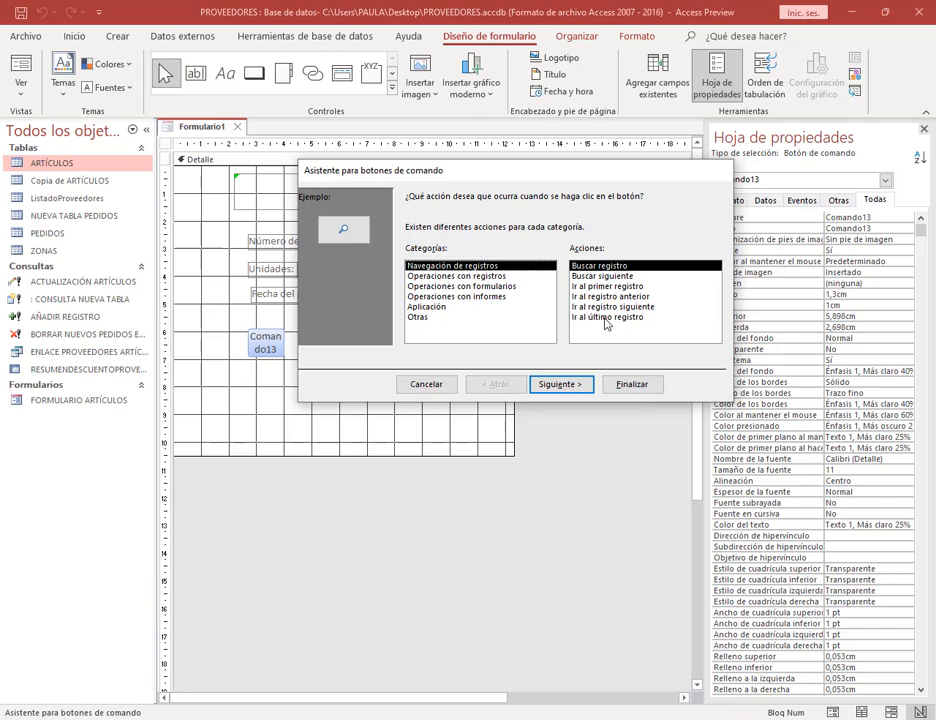
click(621, 288)
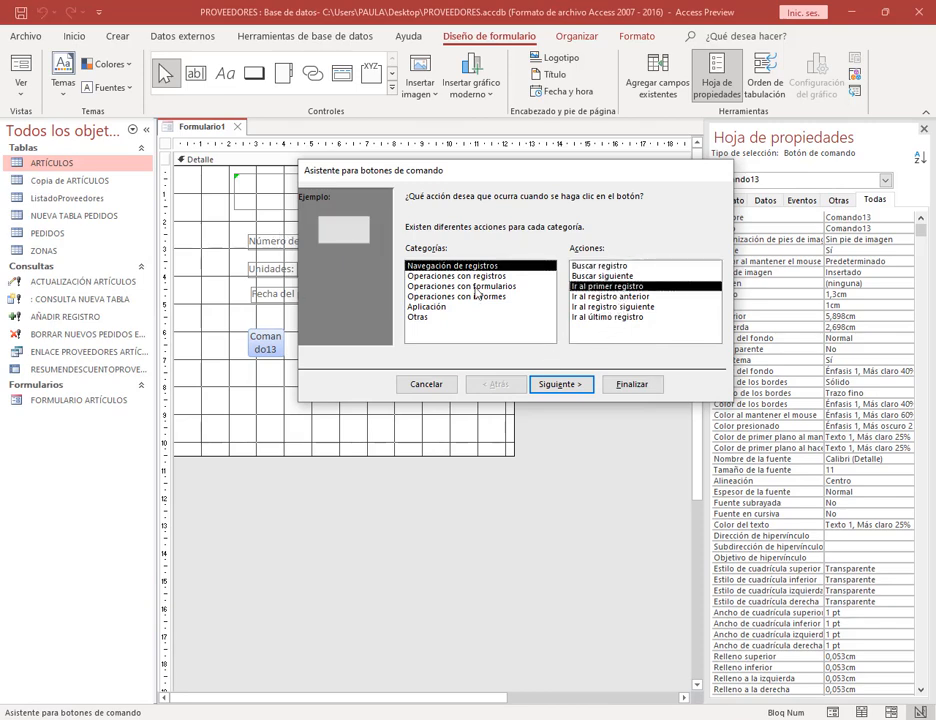
click(630, 386)
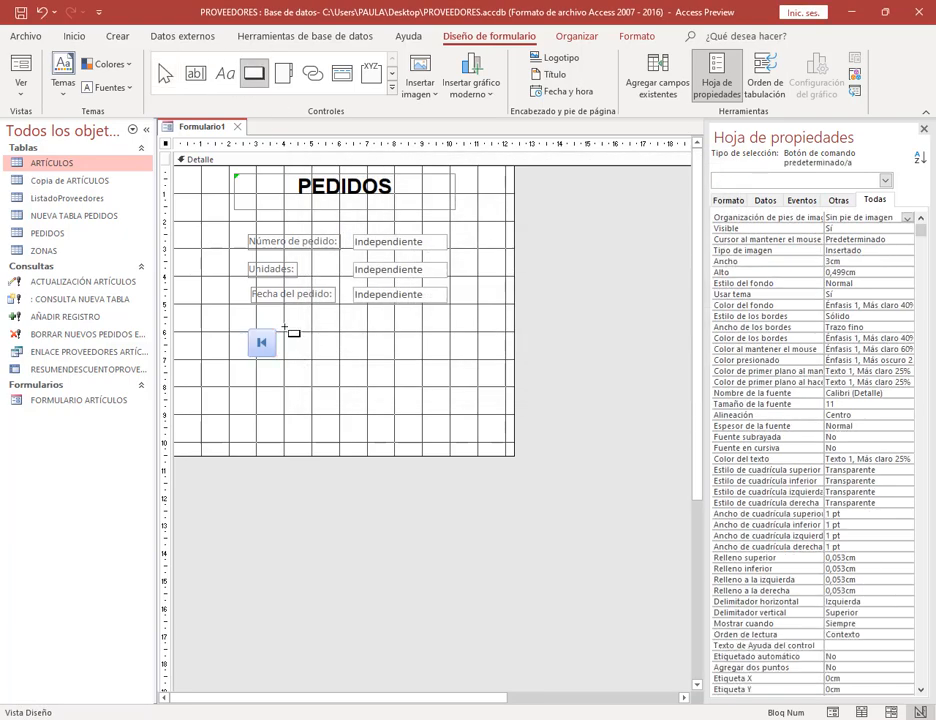
Step: Draw a second command button about 1.5 cm wide beside the first-record button, with the action "Ir al registro anterior"
drag(286, 329, 323, 355)
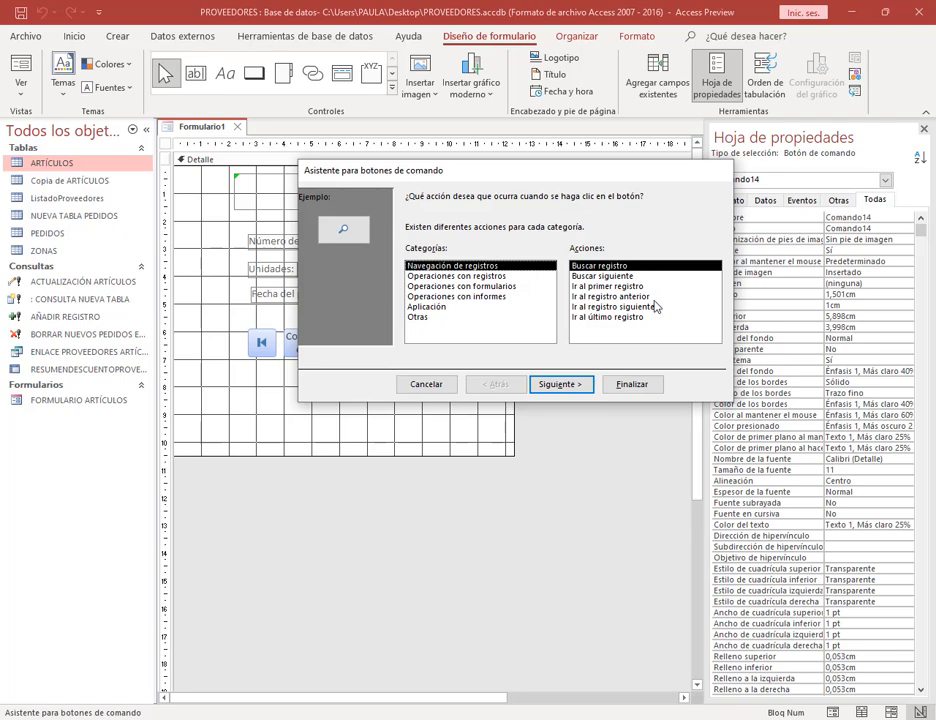
click(622, 297)
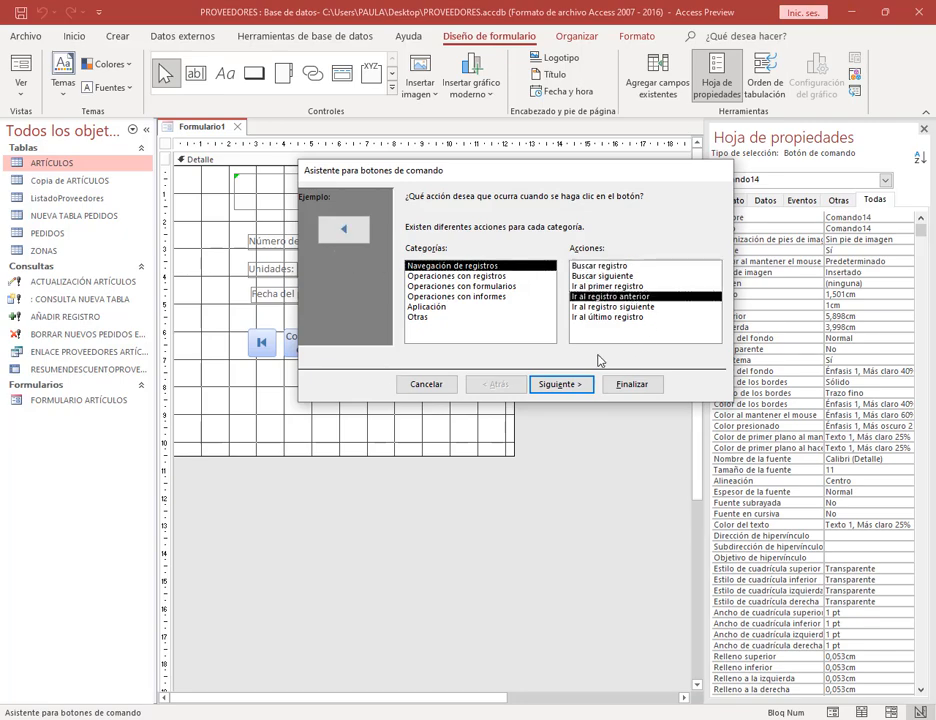
click(640, 383)
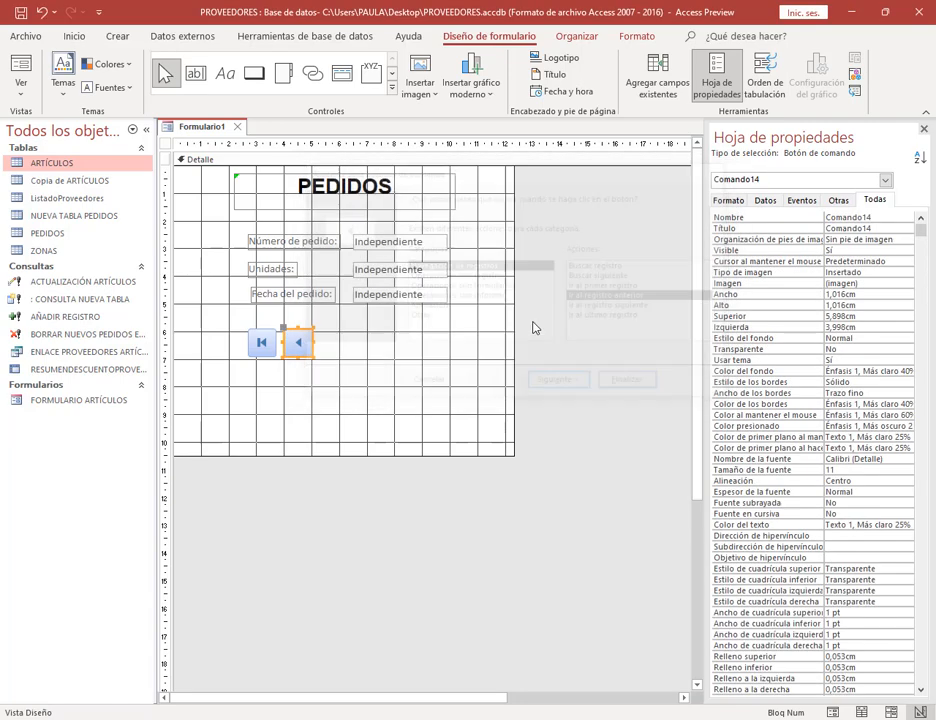
Step: Draw a third command button about 1.2 cm wide beside the previous-record button, with the action "Ir al registro siguiente"
click(255, 74)
drag(317, 327, 350, 354)
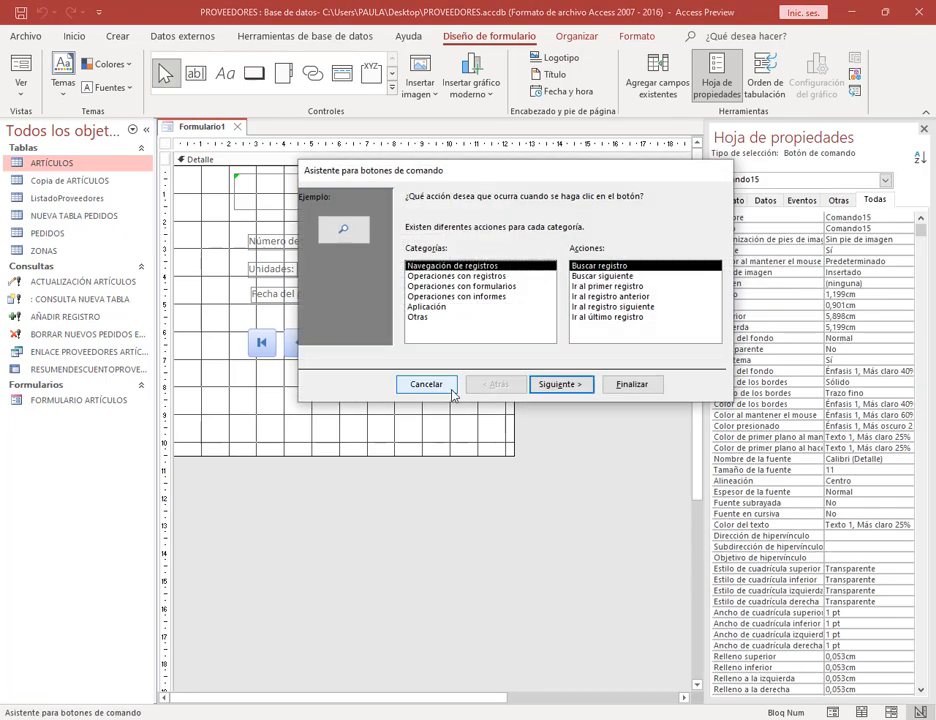
click(640, 306)
click(634, 384)
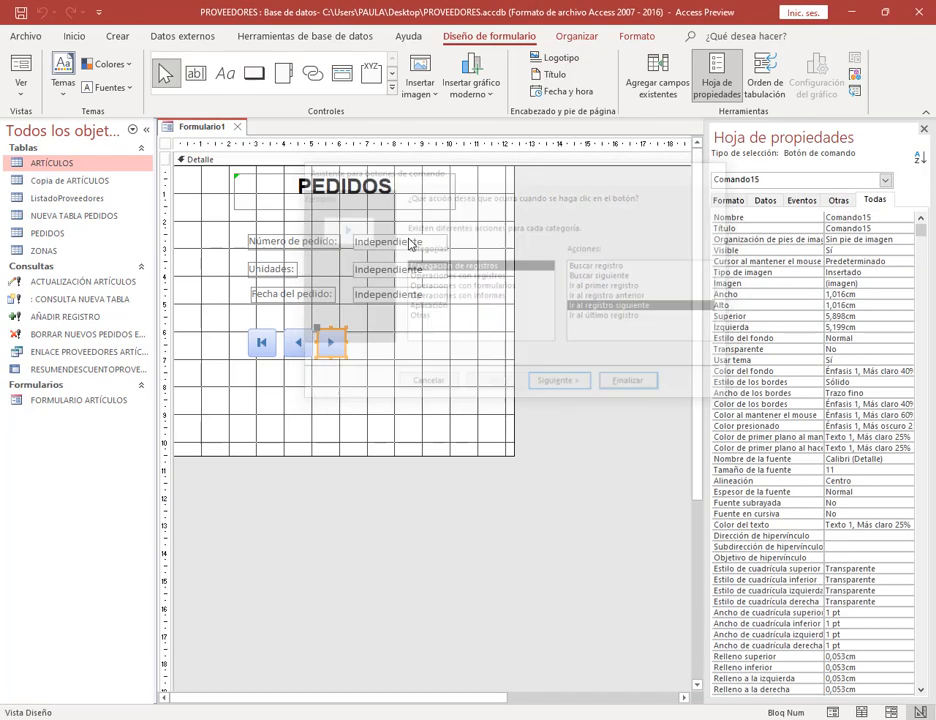
Step: Draw a fourth command button about 1.5 cm wide beside the next-record button, with the action "Ir al último registro"
click(257, 76)
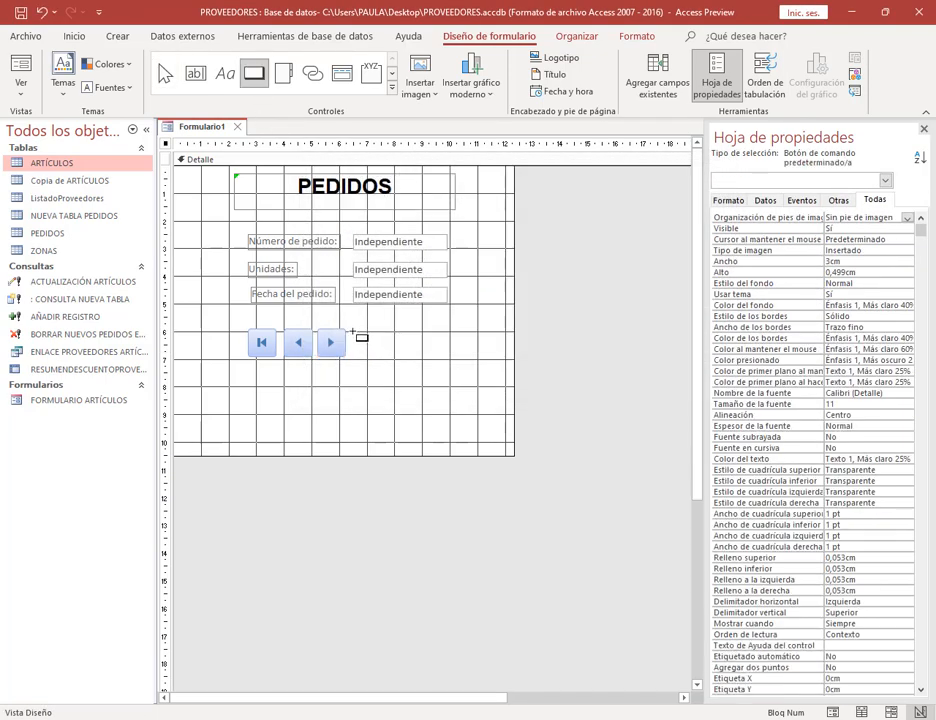
drag(352, 332, 391, 357)
click(637, 318)
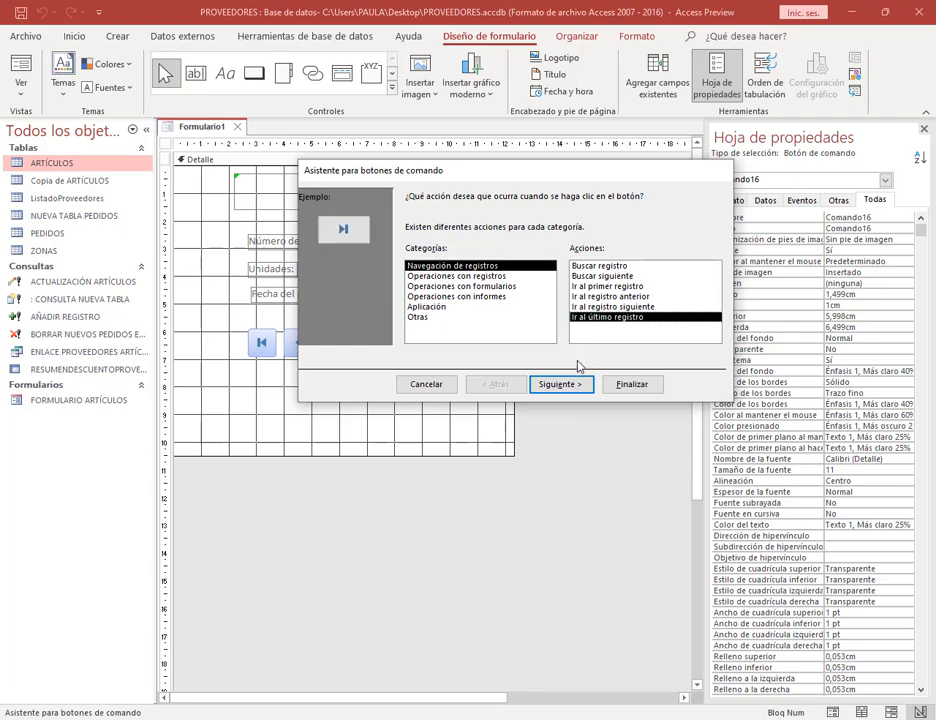
click(650, 388)
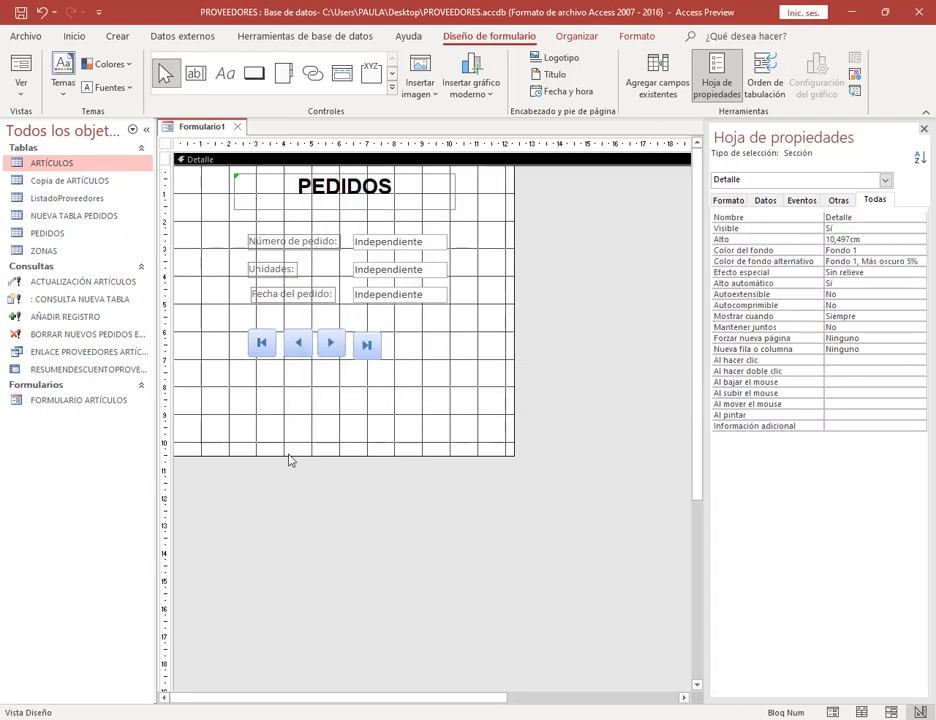
Step: Align the four navigation buttons along their bottom edges and decrease the horizontal spacing between them
drag(260, 383, 403, 345)
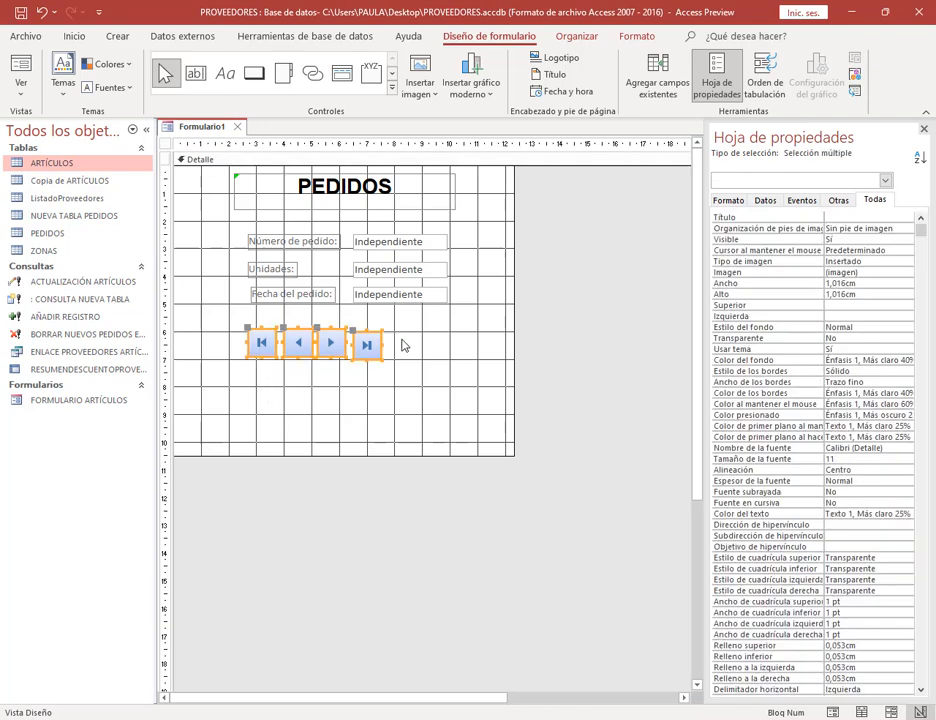
click(585, 37)
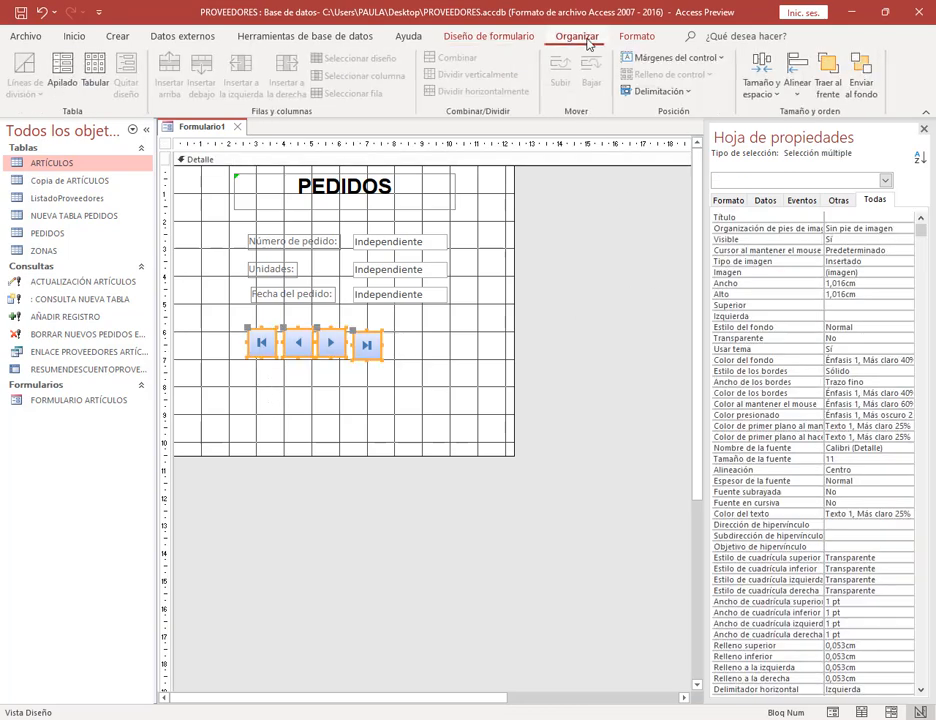
click(799, 80)
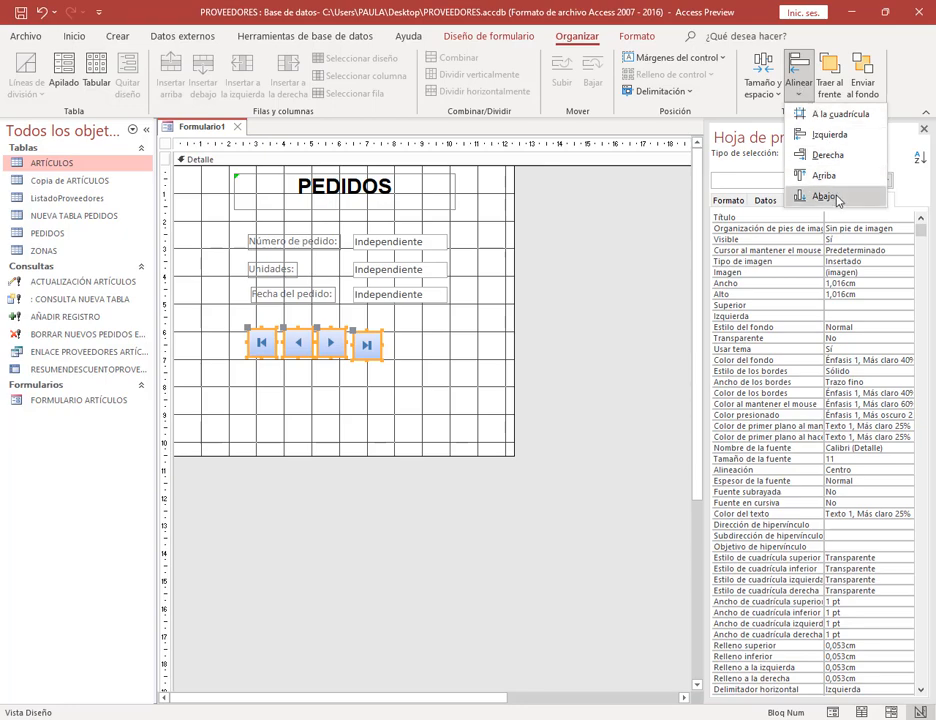
click(837, 197)
click(766, 88)
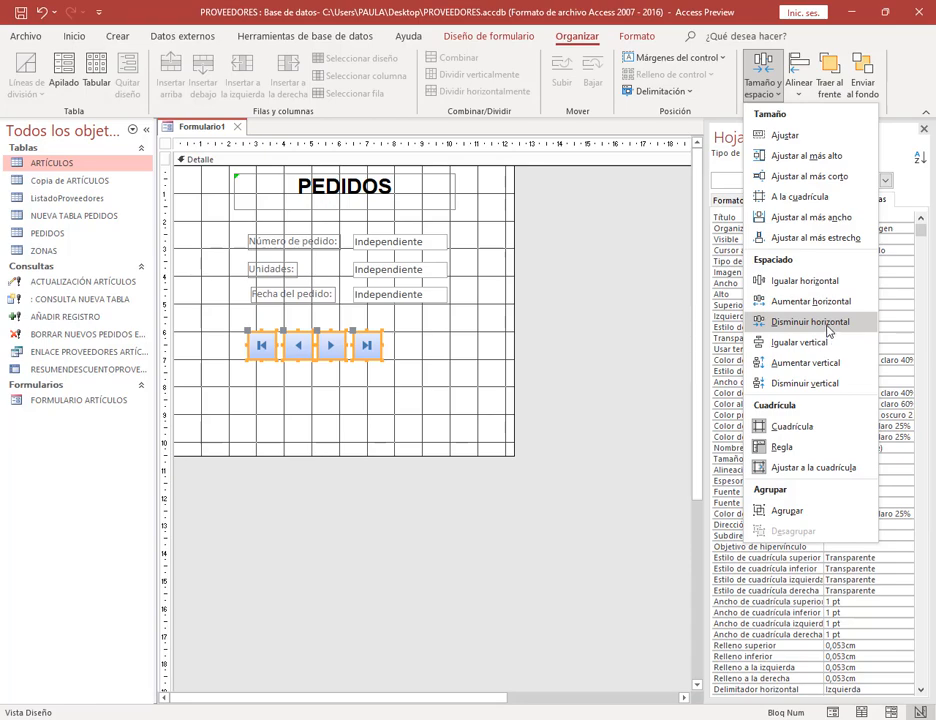
click(828, 322)
click(414, 391)
Step: Move the row of four navigation buttons about 0.5 cm to the right in the form grid
click(288, 345)
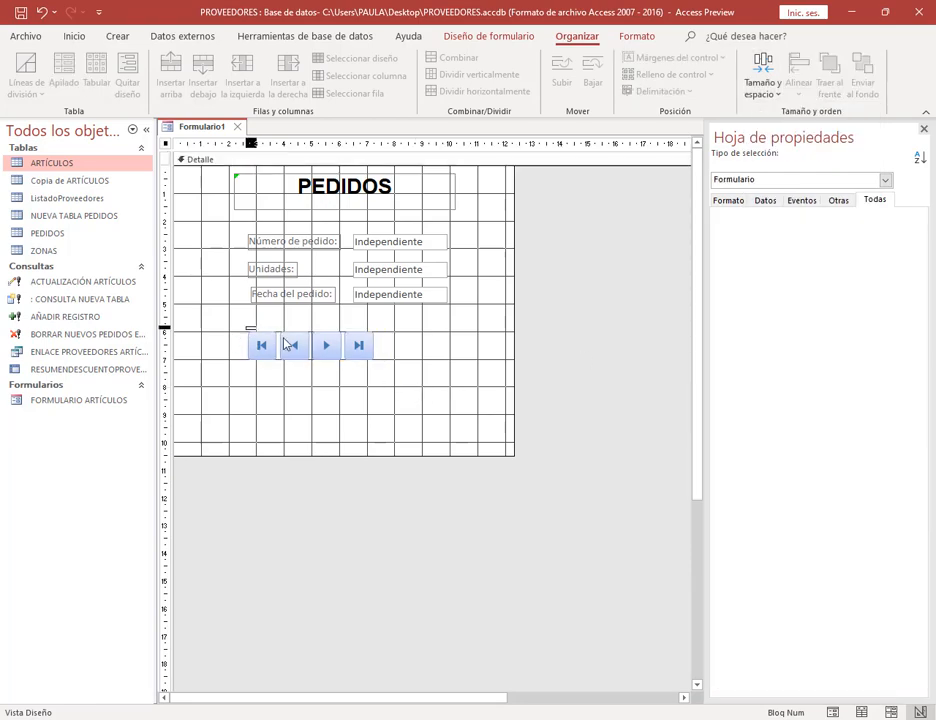
drag(368, 355, 388, 340)
click(435, 335)
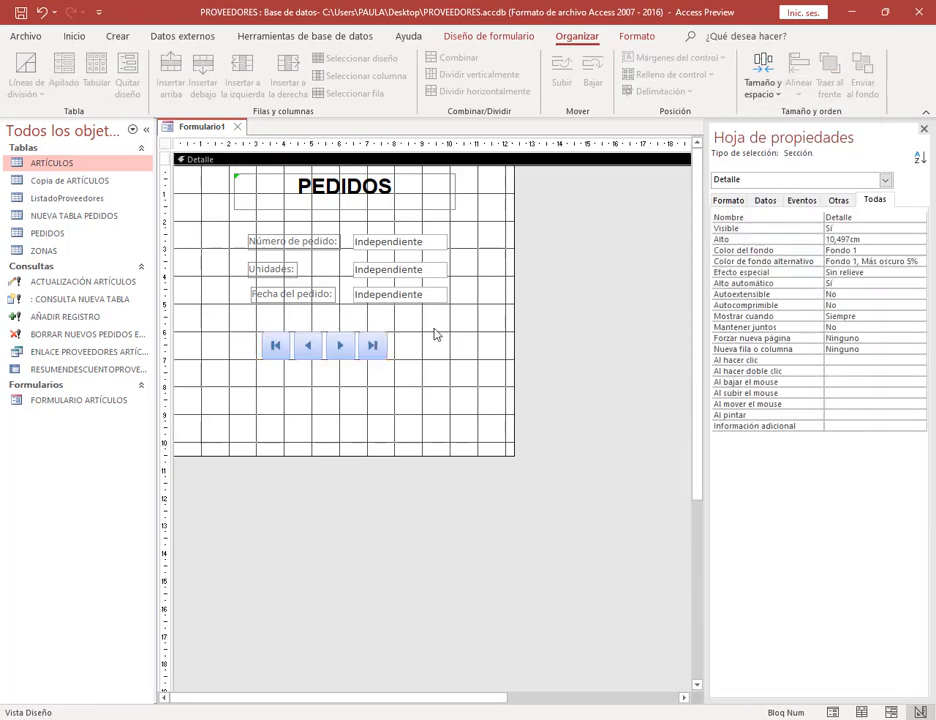
Step: Check the text boxes' field names in the PDF manual's form picture, then inspect the three unbound text boxes in the form
key(alt+Tab)
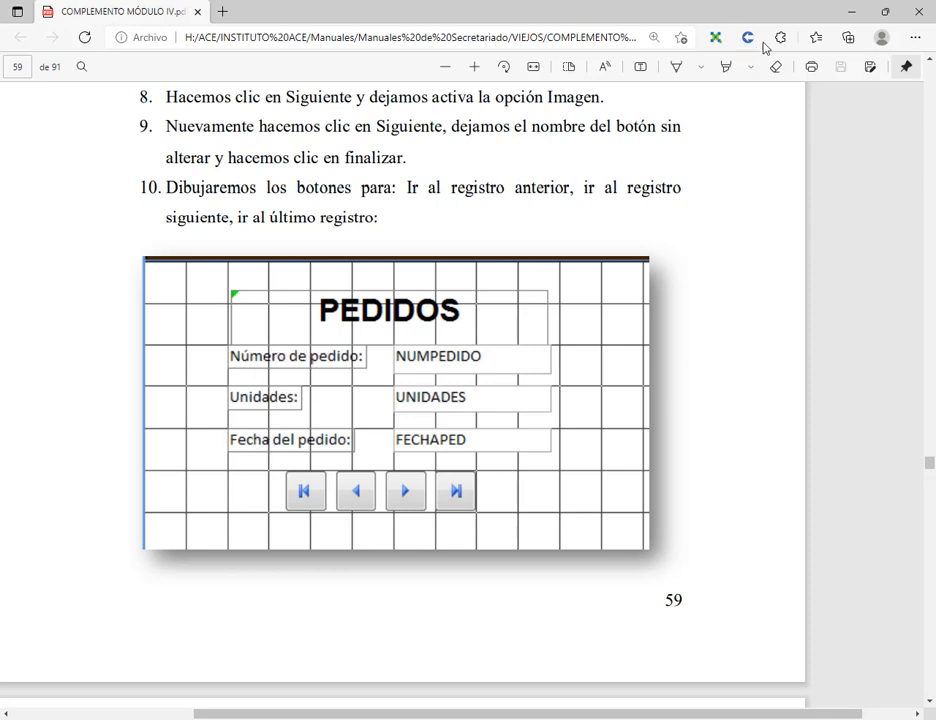
key(alt+Tab)
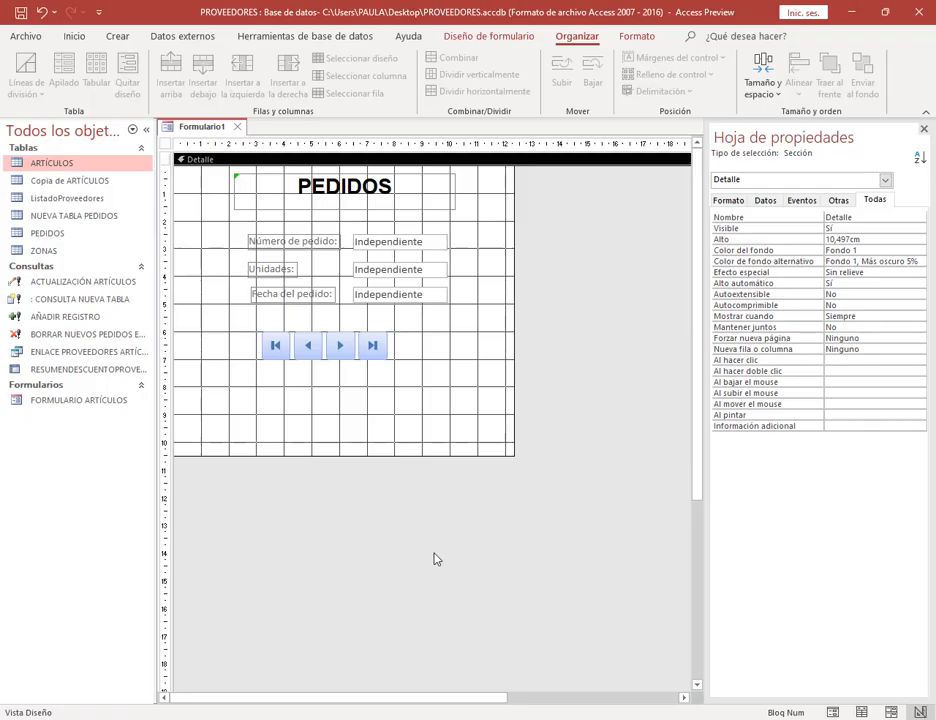
click(396, 242)
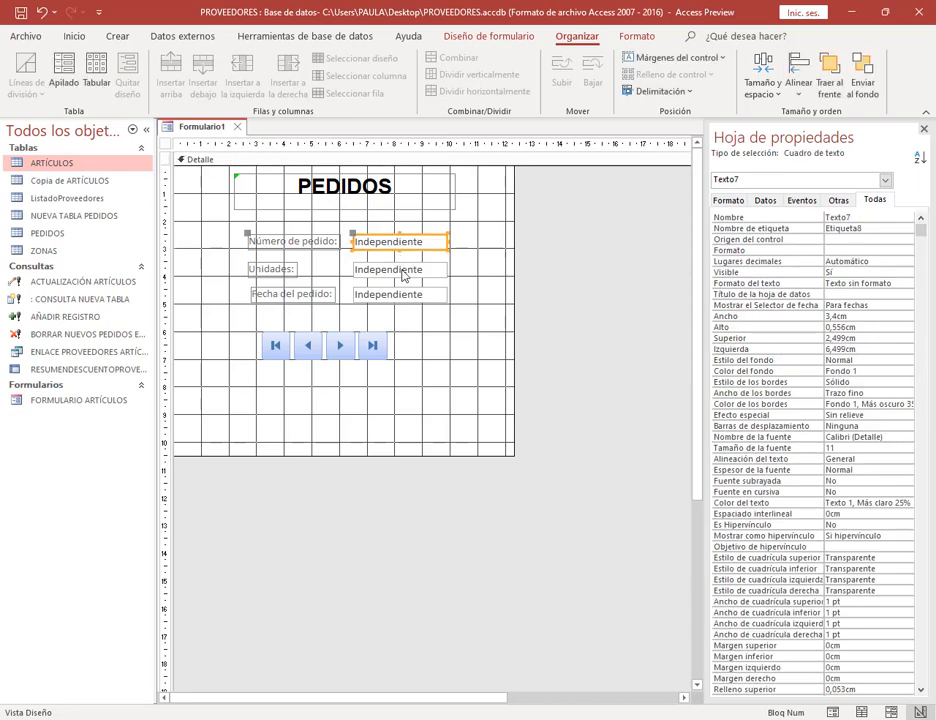
click(400, 270)
click(408, 296)
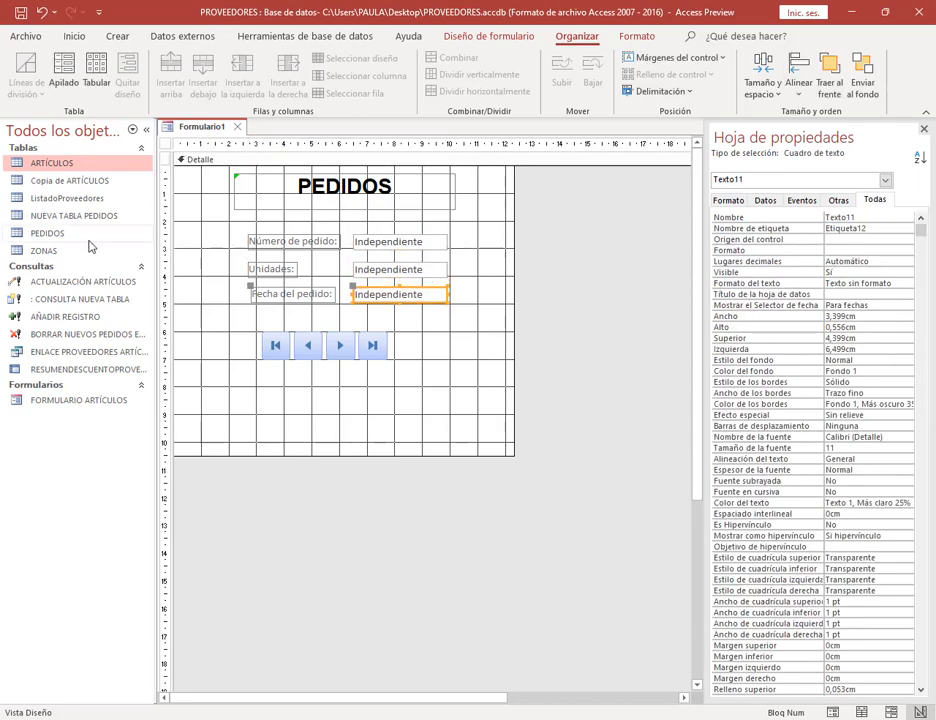
Step: Open the PEDIDOS table in Design view to see its field names
double_click(50, 234)
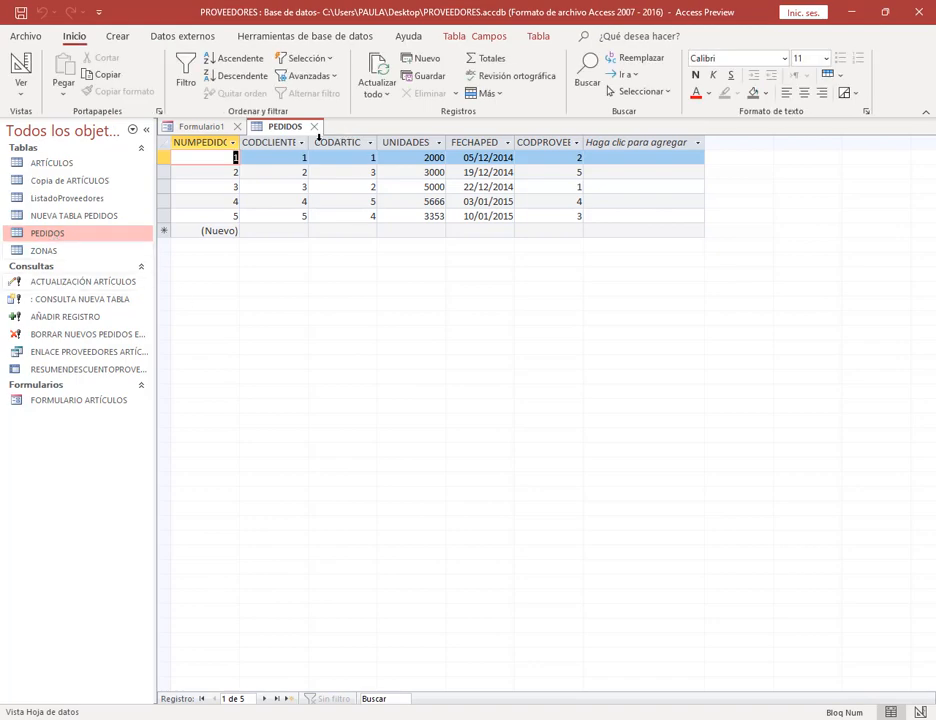
click(19, 64)
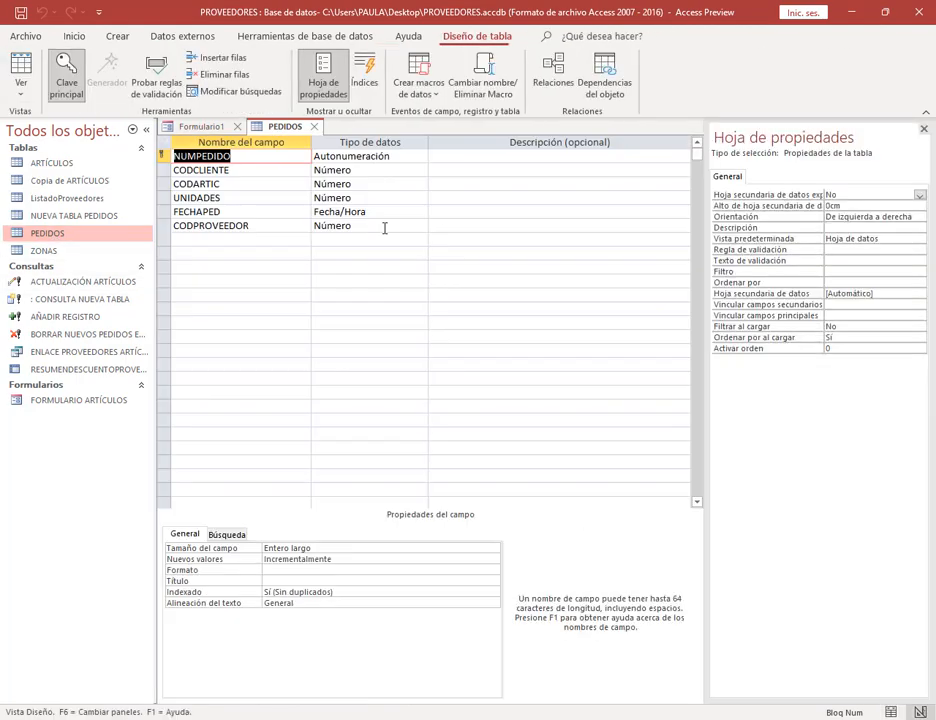
click(211, 170)
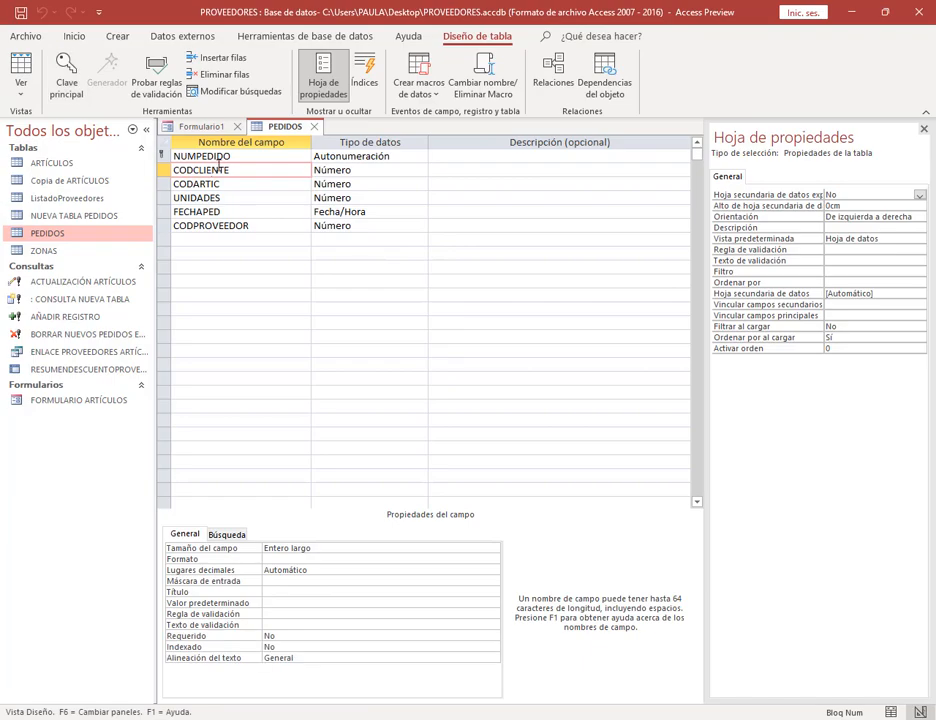
Step: Compare the PEDIDOS table's NUMPEDIDO, UNIDADES and FECHAPED field names with the form picture in the PDF manual
key(alt+Tab)
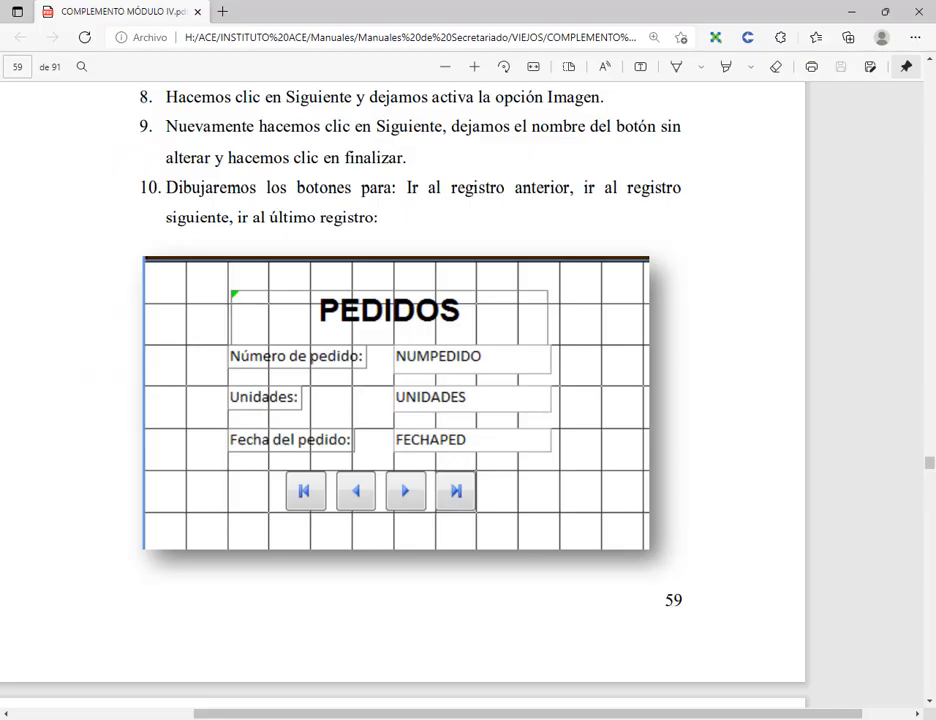
key(alt+Tab)
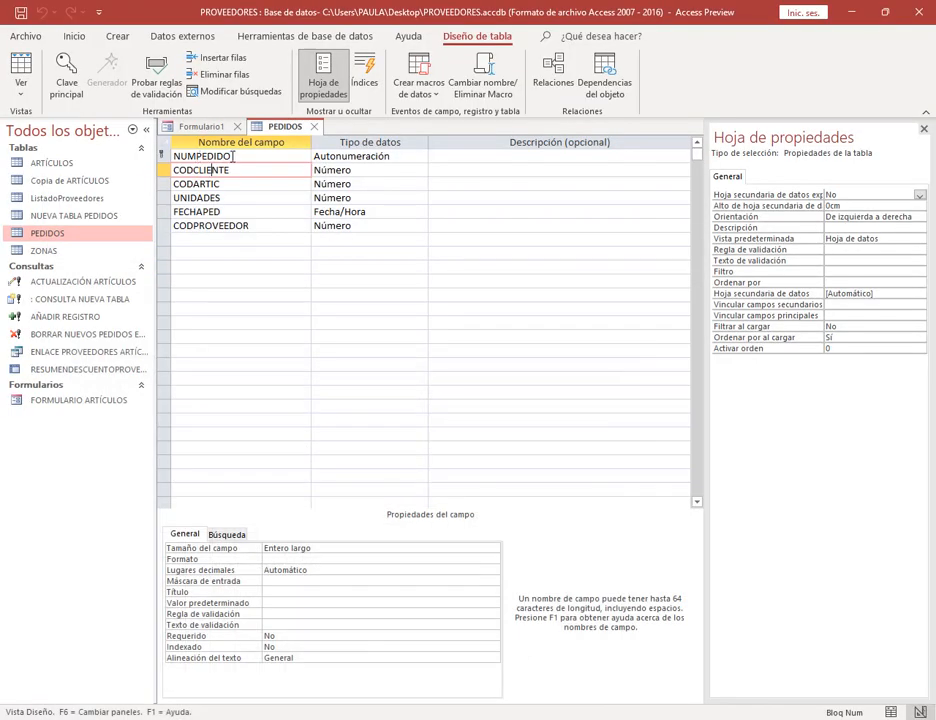
drag(232, 156, 176, 156)
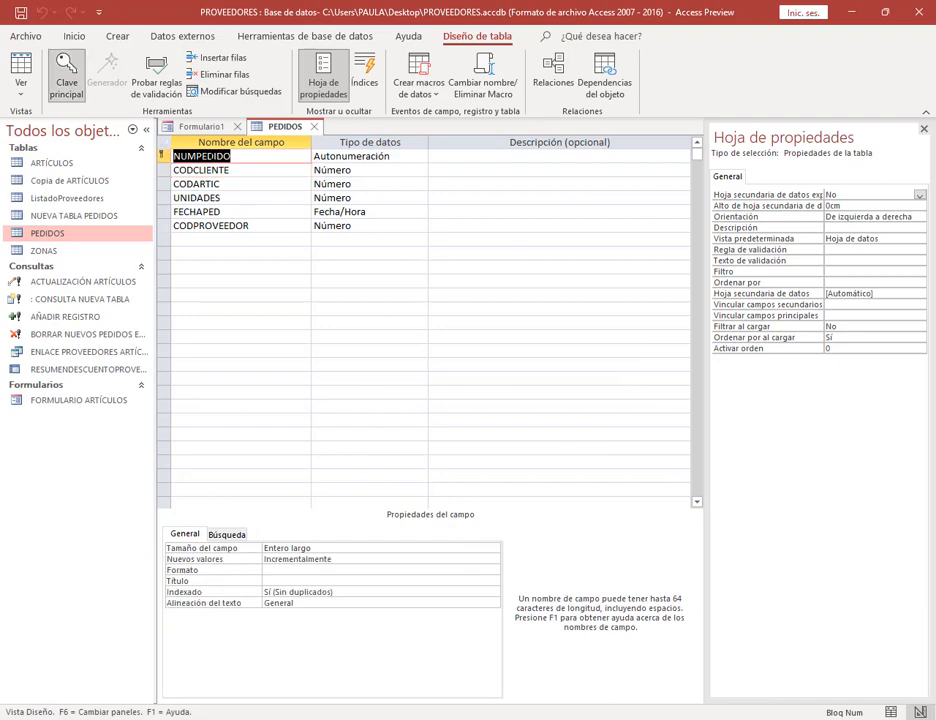
key(alt+Tab)
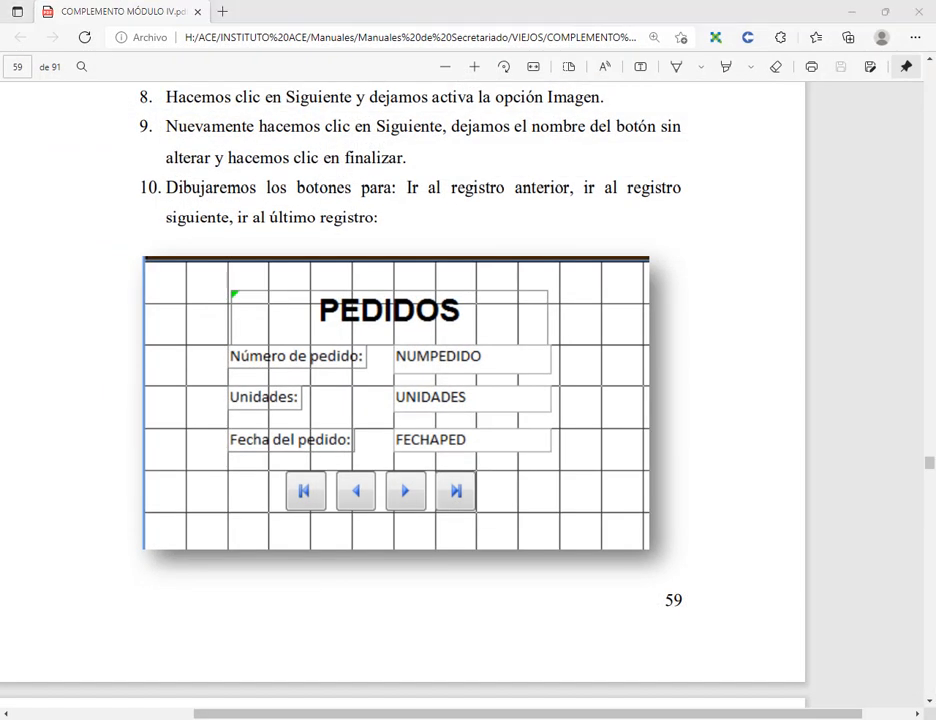
key(alt+Tab)
double_click(226, 211)
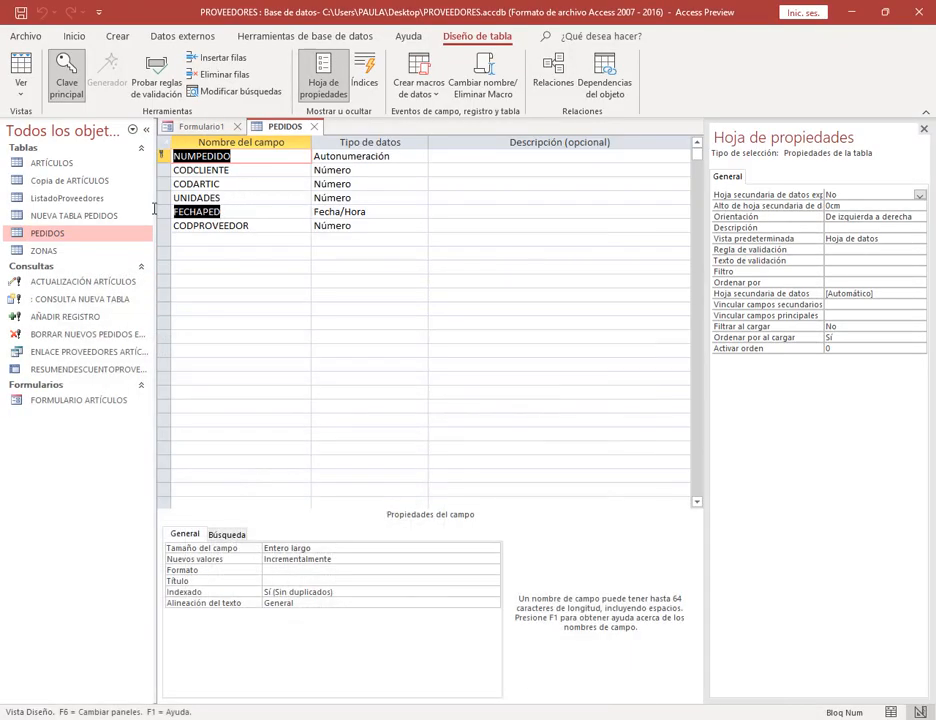
click(253, 154)
Step: Return to Formulario1 and inspect the unbound text boxes for order number, units and order date
click(213, 126)
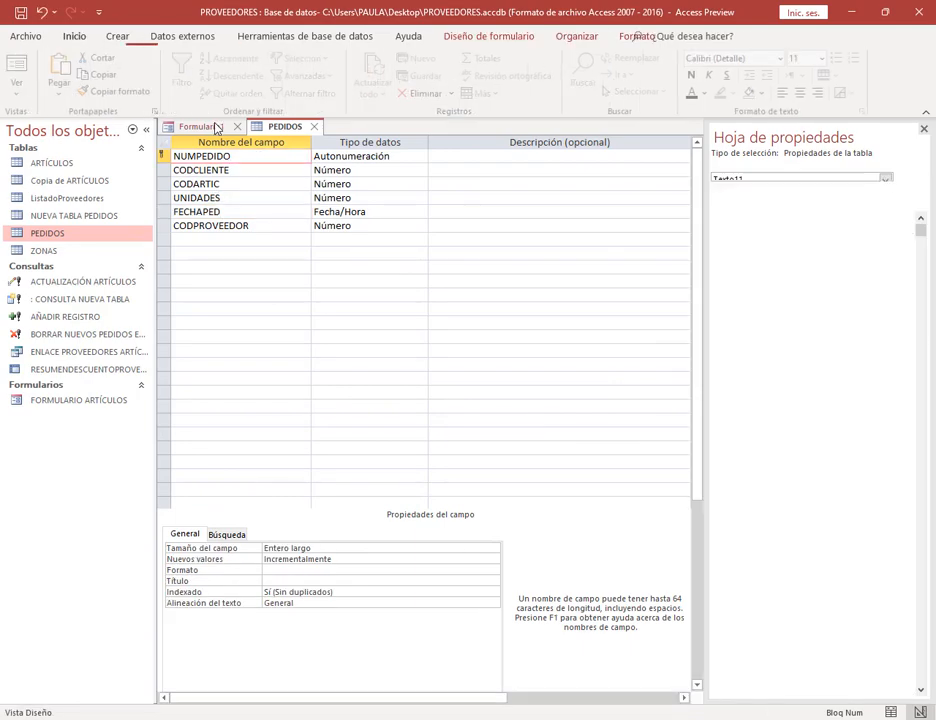
click(402, 246)
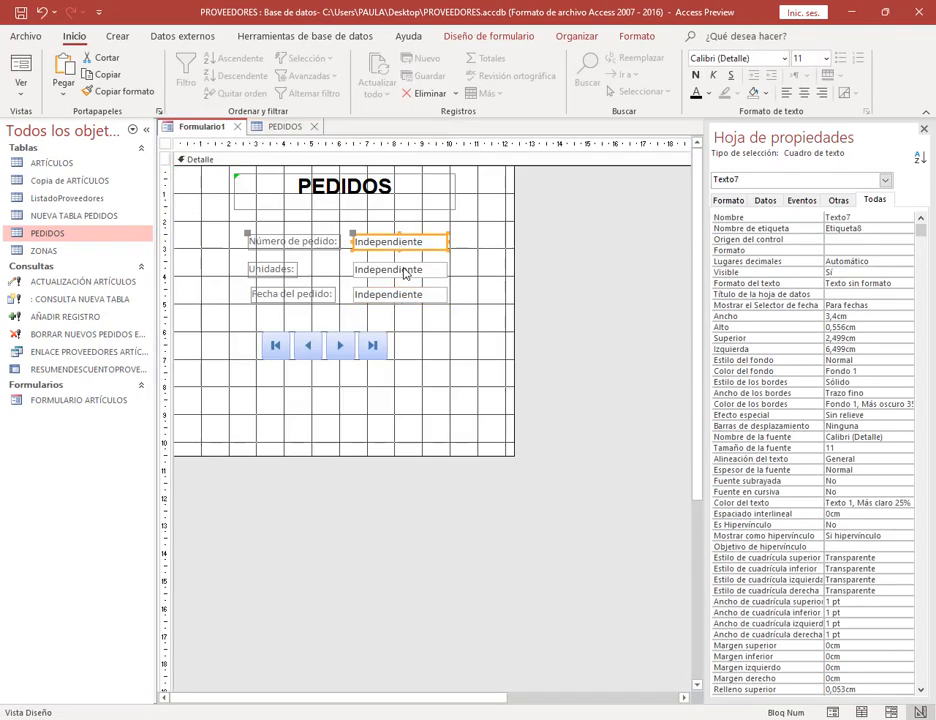
click(406, 271)
click(410, 294)
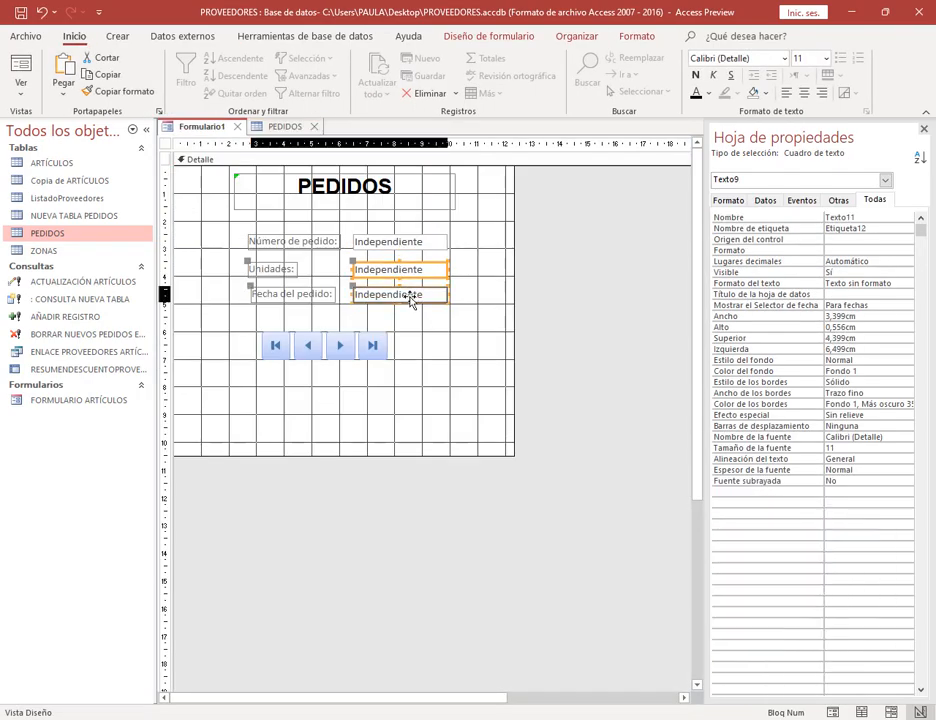
click(405, 243)
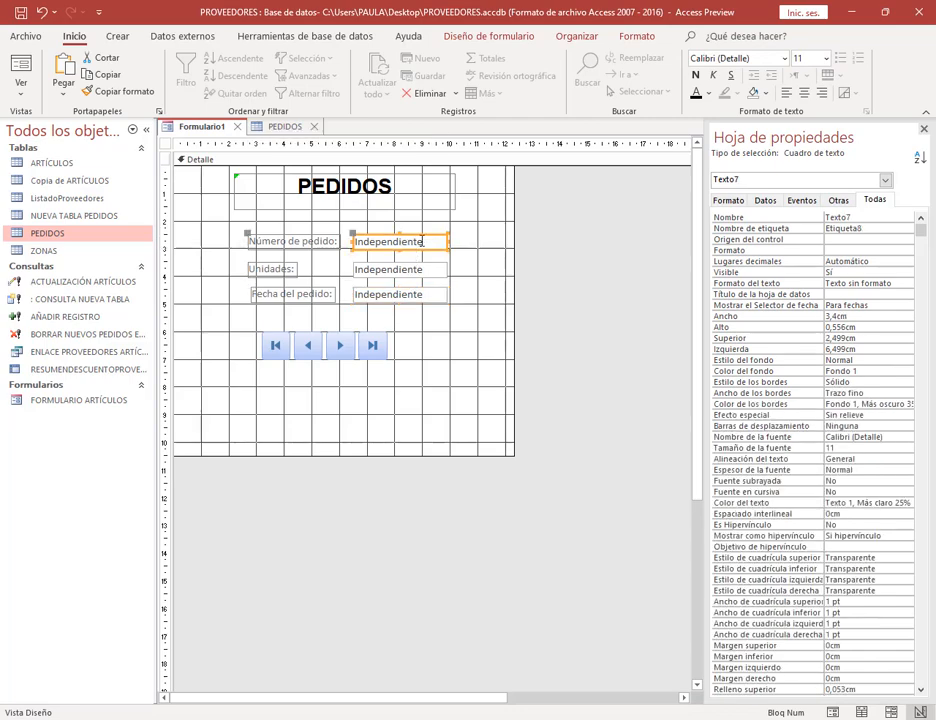
Step: Copy the field name NUMPEDIDO from the PEDIDOS table's design
click(290, 130)
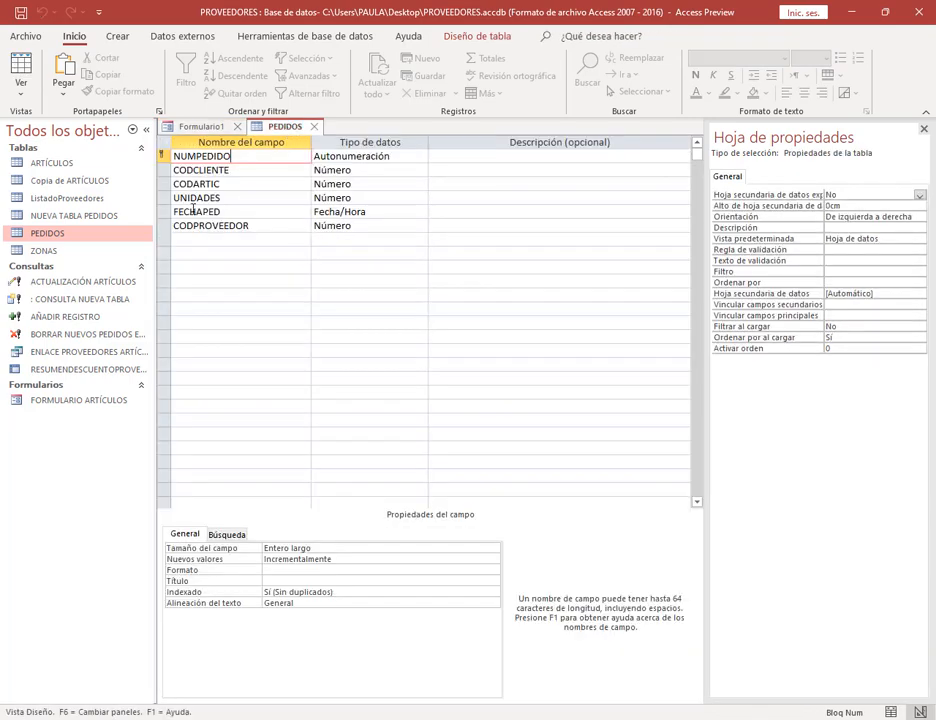
drag(238, 156, 160, 156)
key(ctrl+c)
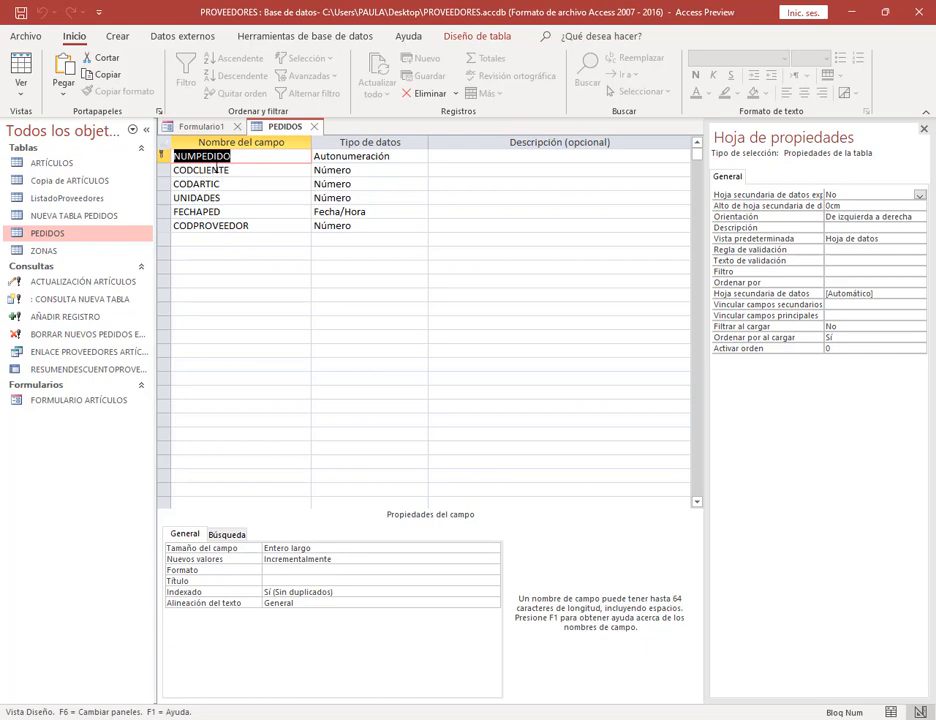
Step: Bind the Número de pedido text box in Formulario1 to the copied field name NUMPEDIDO
click(198, 128)
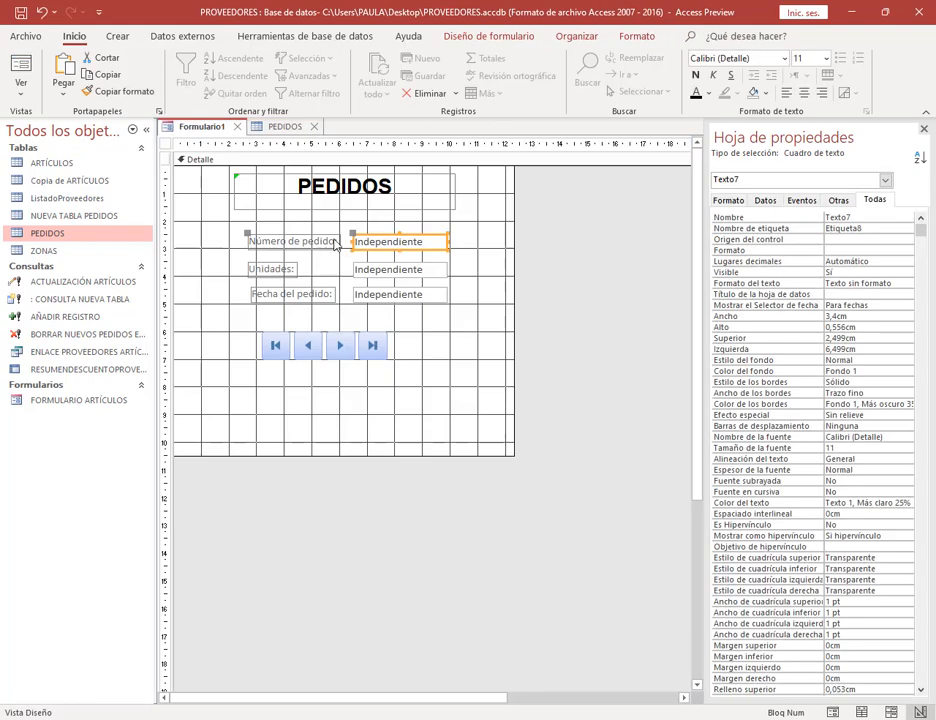
click(412, 244)
key(ctrl+v)
click(321, 222)
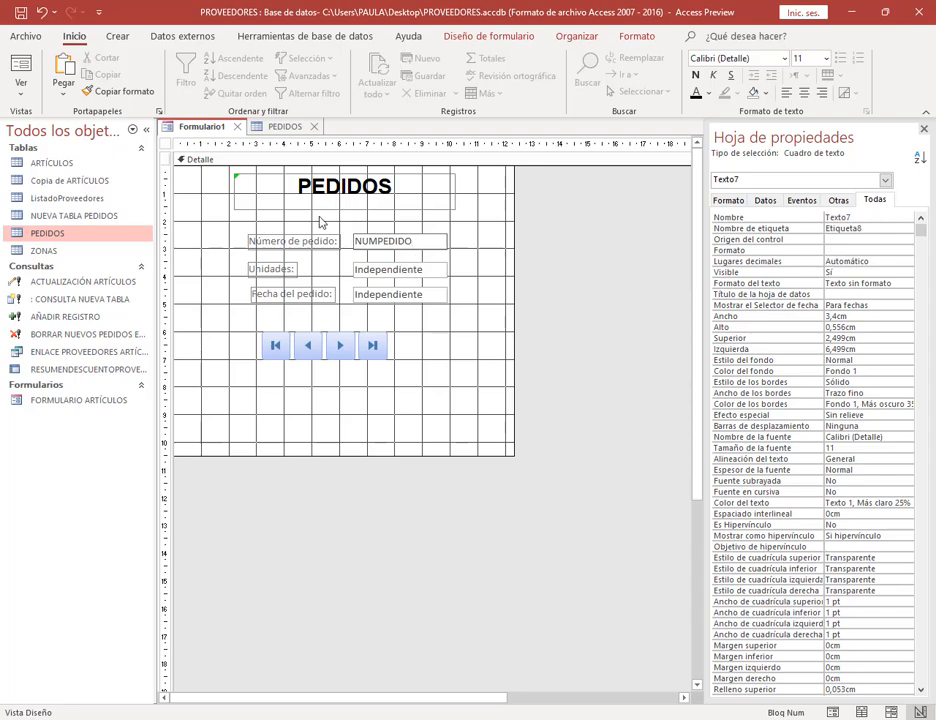
Step: Copy the field name UNIDADES from the PEDIDOS table's design and paste it into the Unidades text box of Formulario1
click(360, 272)
click(268, 127)
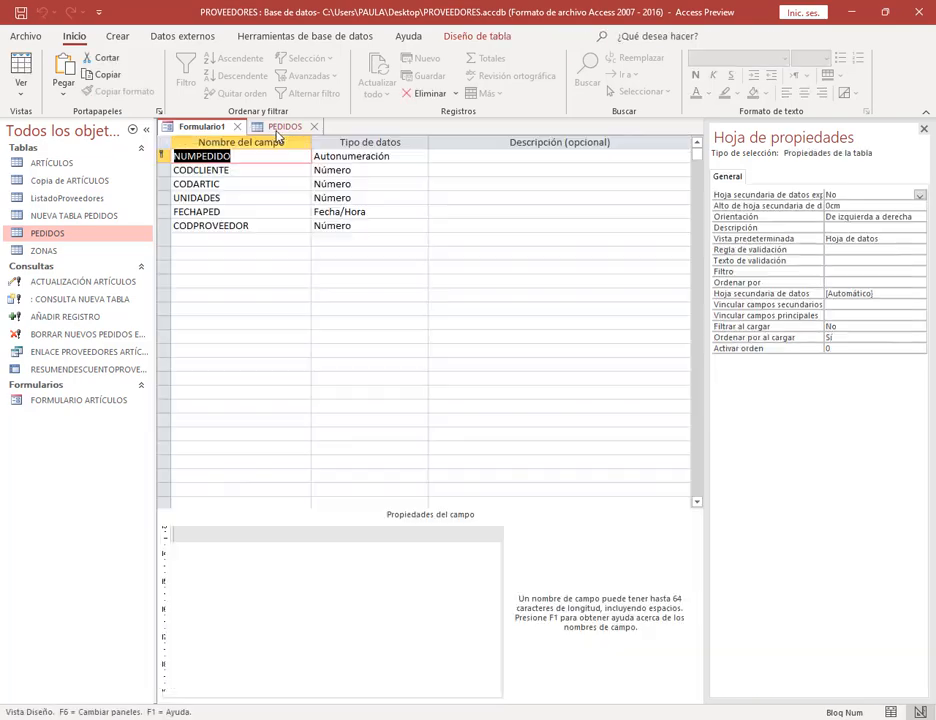
click(222, 199)
drag(236, 199, 157, 200)
key(ctrl+c)
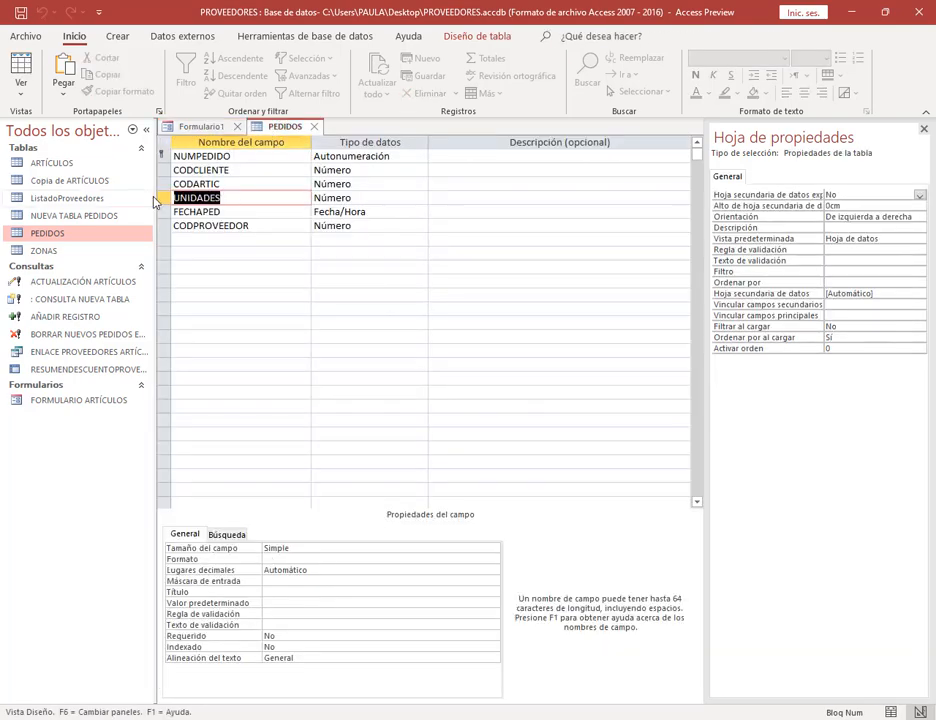
click(203, 127)
click(389, 270)
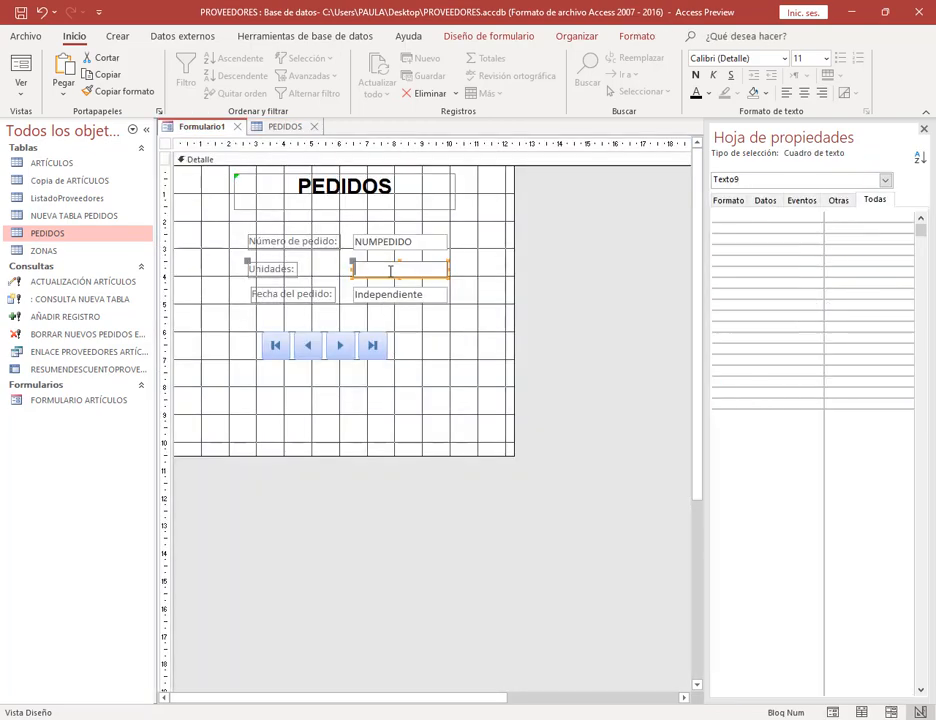
key(ctrl+v)
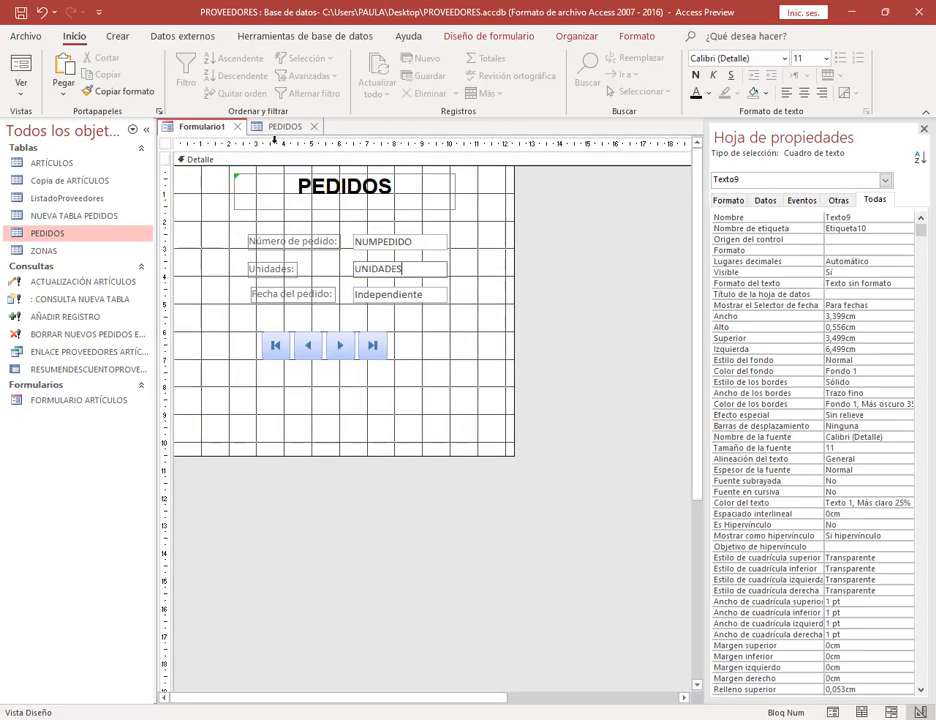
Step: Copy the field name FECHAPED from the PEDIDOS table into the Fecha del pedido text box, and close the table
click(376, 295)
click(284, 126)
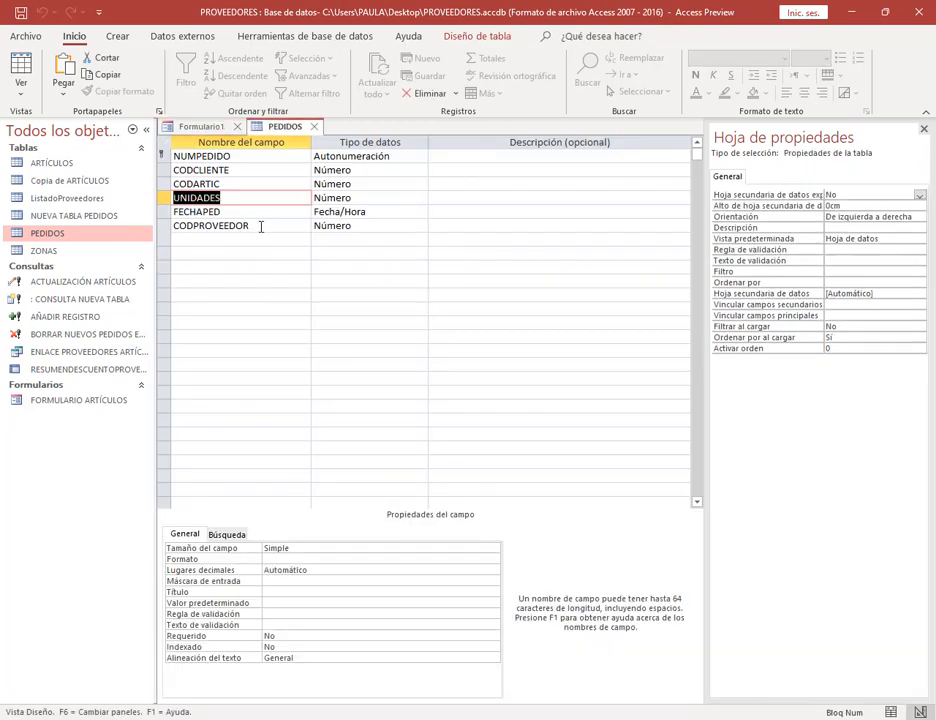
double_click(199, 212)
key(ctrl+c)
click(192, 127)
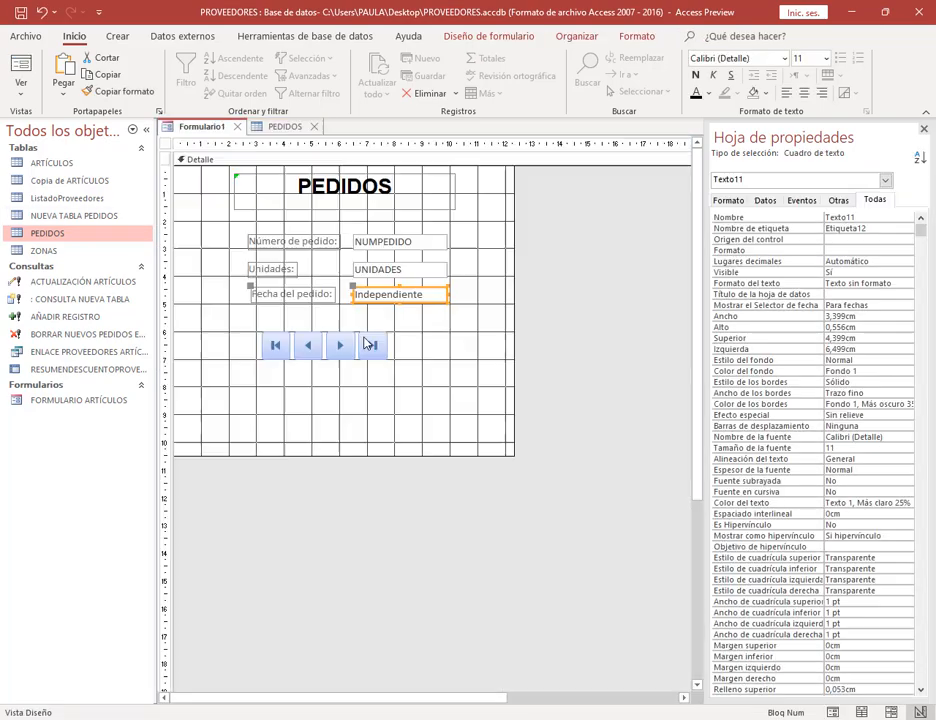
click(379, 296)
key(ctrl+v)
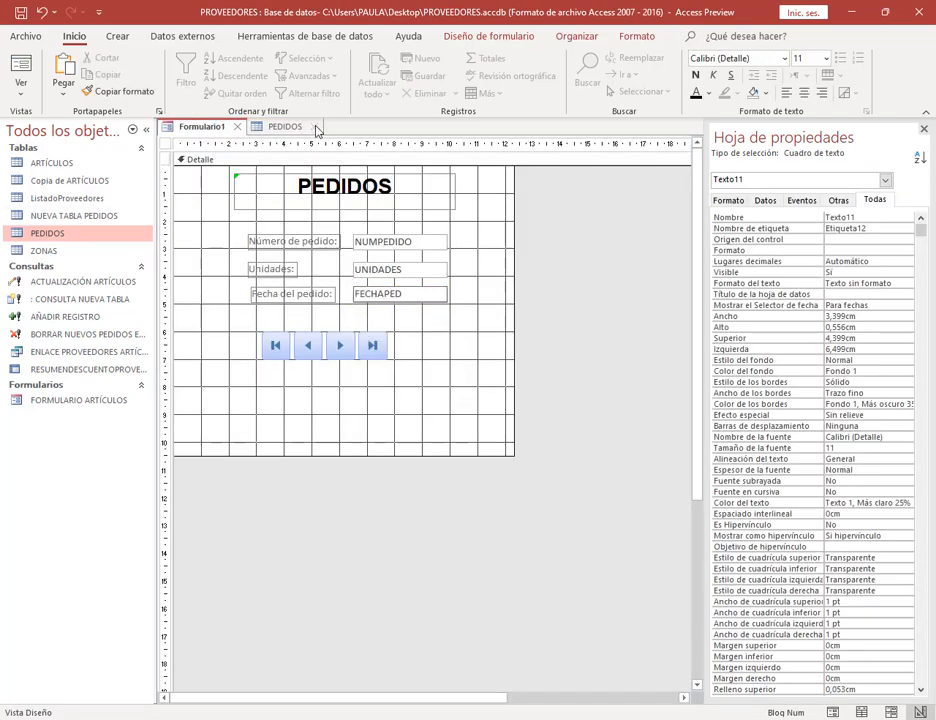
click(316, 127)
click(388, 281)
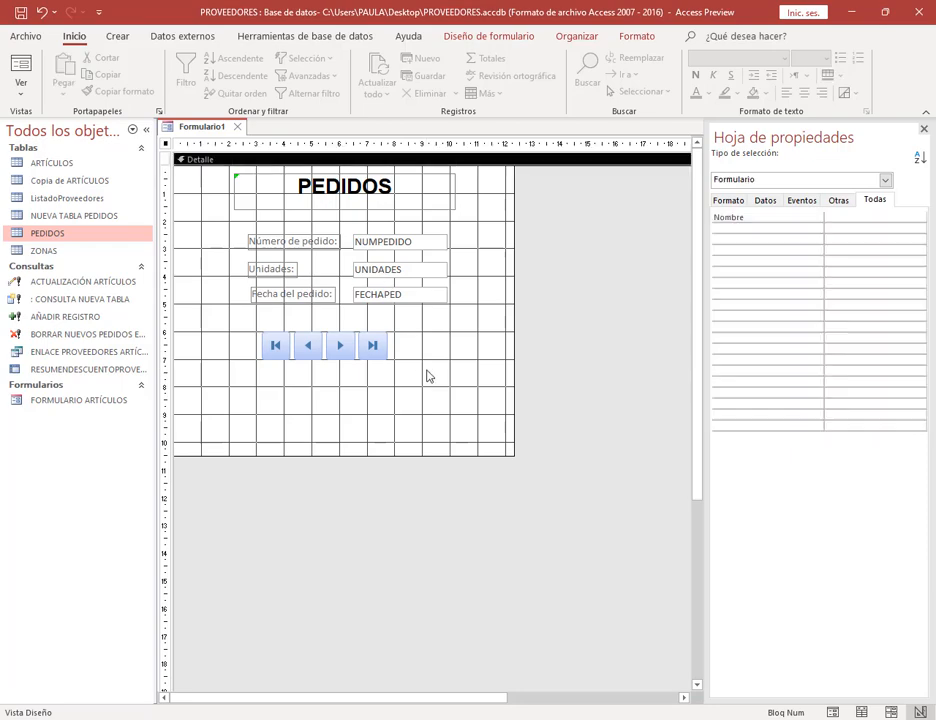
Step: Switch to the PDF manual and read steps 11 to 13 about the exit button and the form's properties
key(alt+Tab)
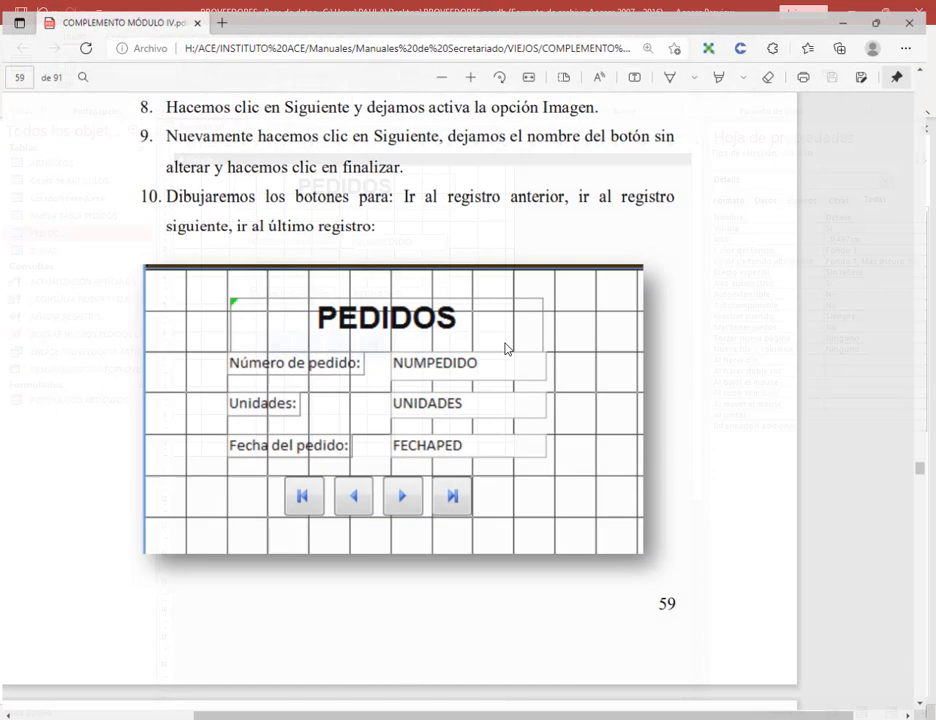
scroll(465, 295, down, 3)
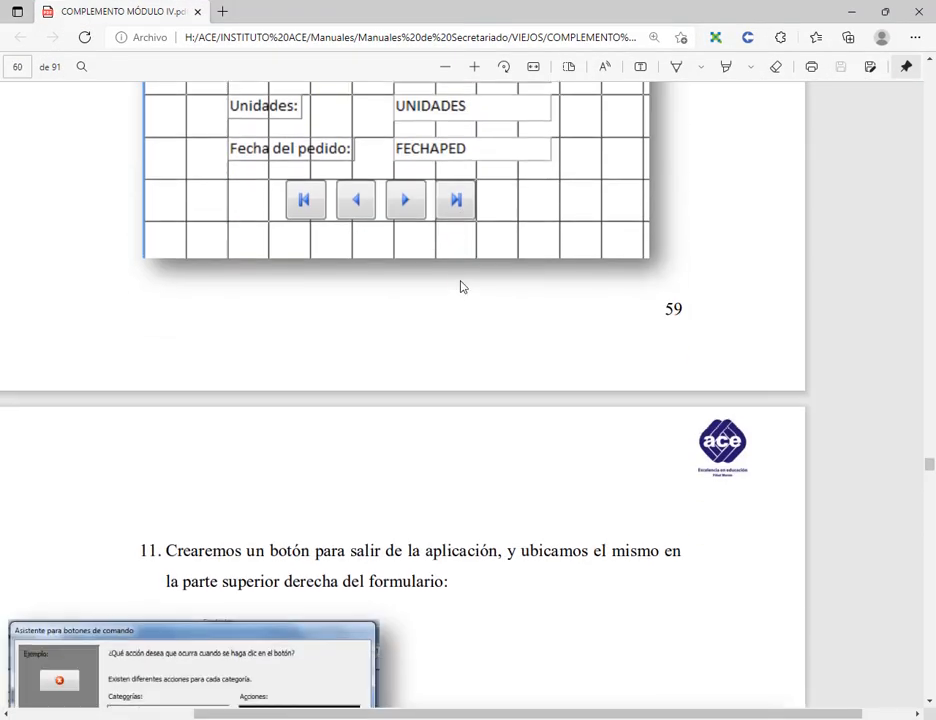
scroll(460, 287, down, 5)
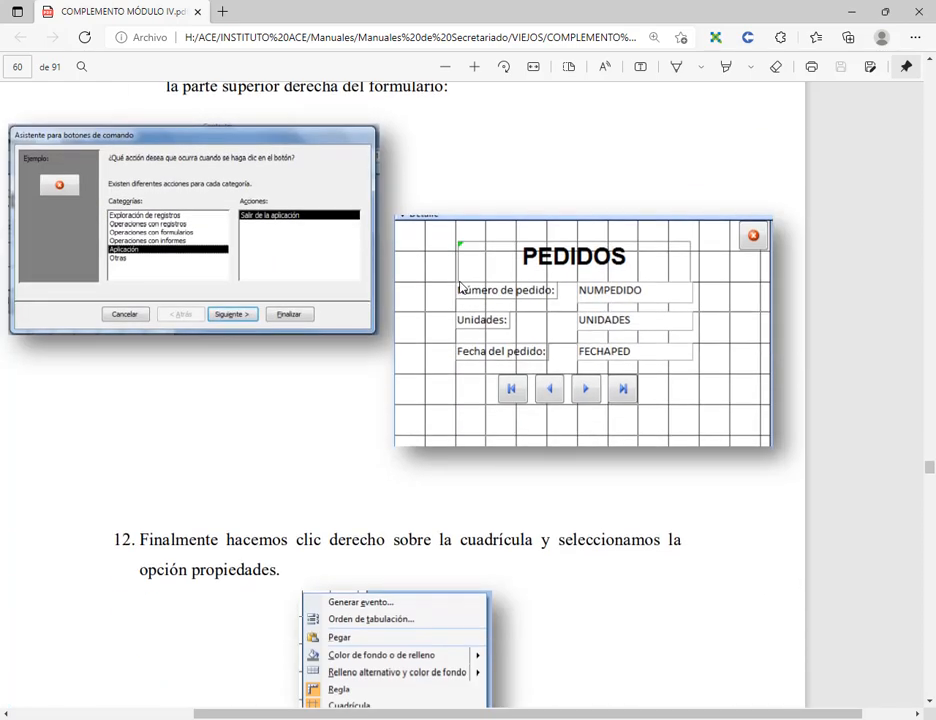
scroll(483, 320, up, 2)
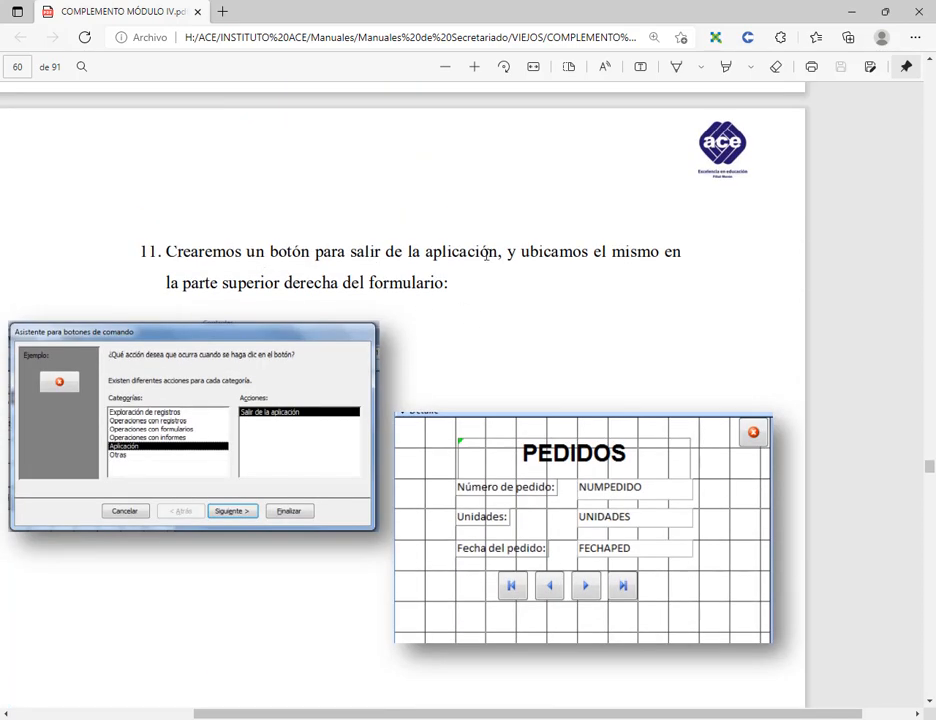
scroll(267, 270, down, 3)
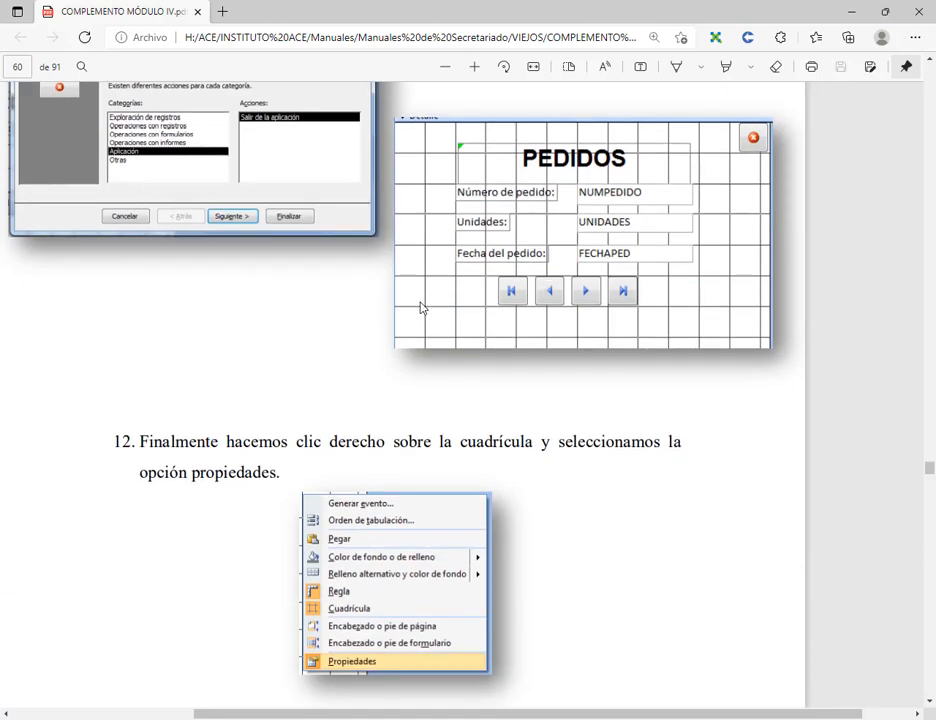
scroll(322, 525, down, 1)
scroll(320, 524, down, 2)
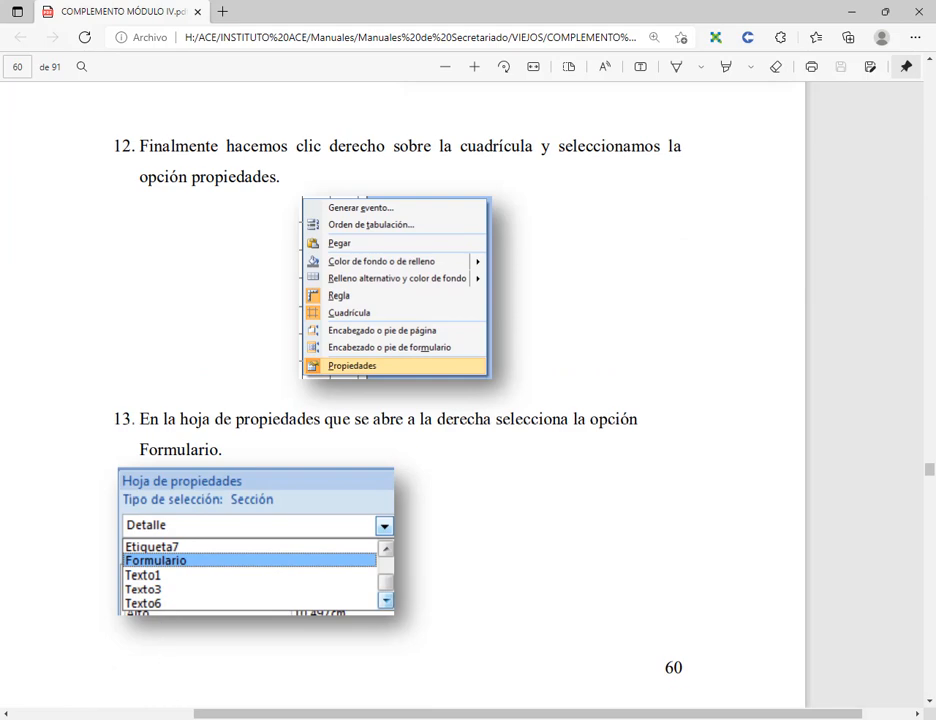
key(alt+Tab)
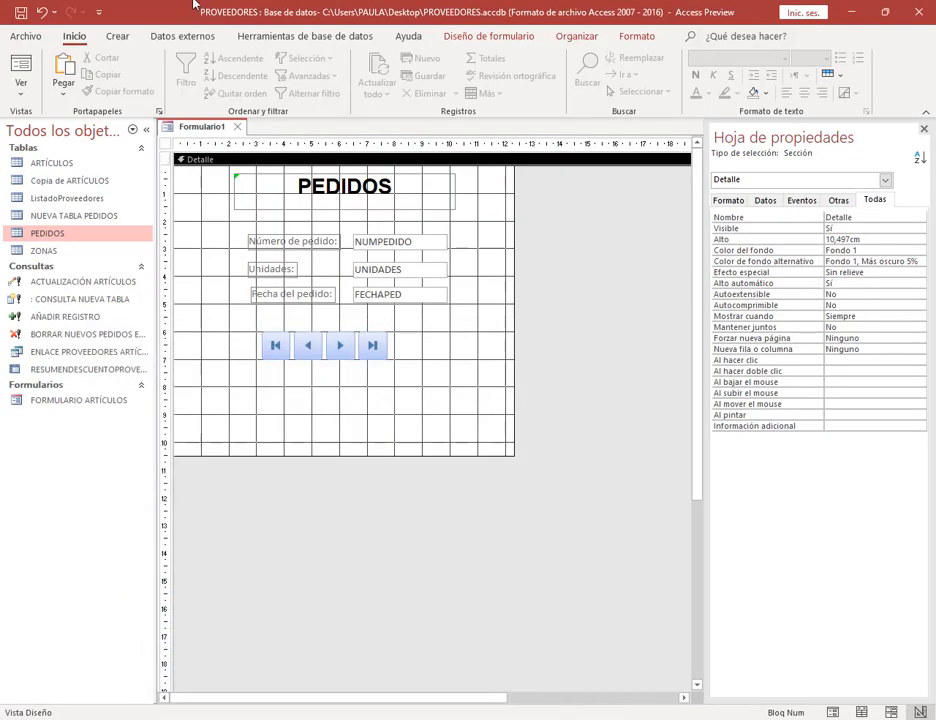
Step: Add a command button with the Aplicación action Salir de la aplicación and align it beside the record navigation buttons
click(117, 36)
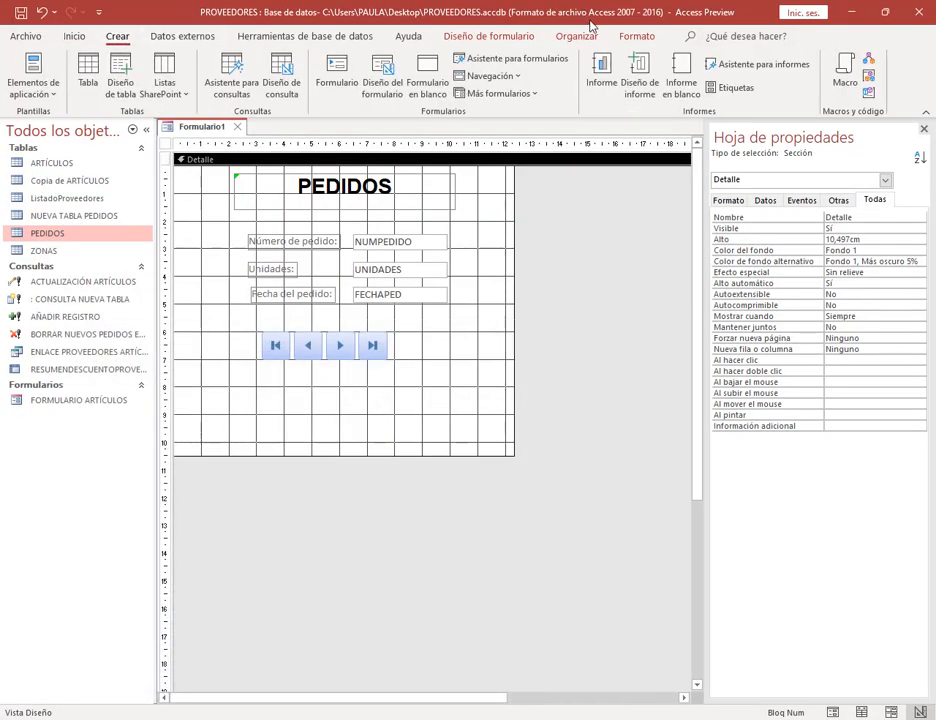
click(515, 36)
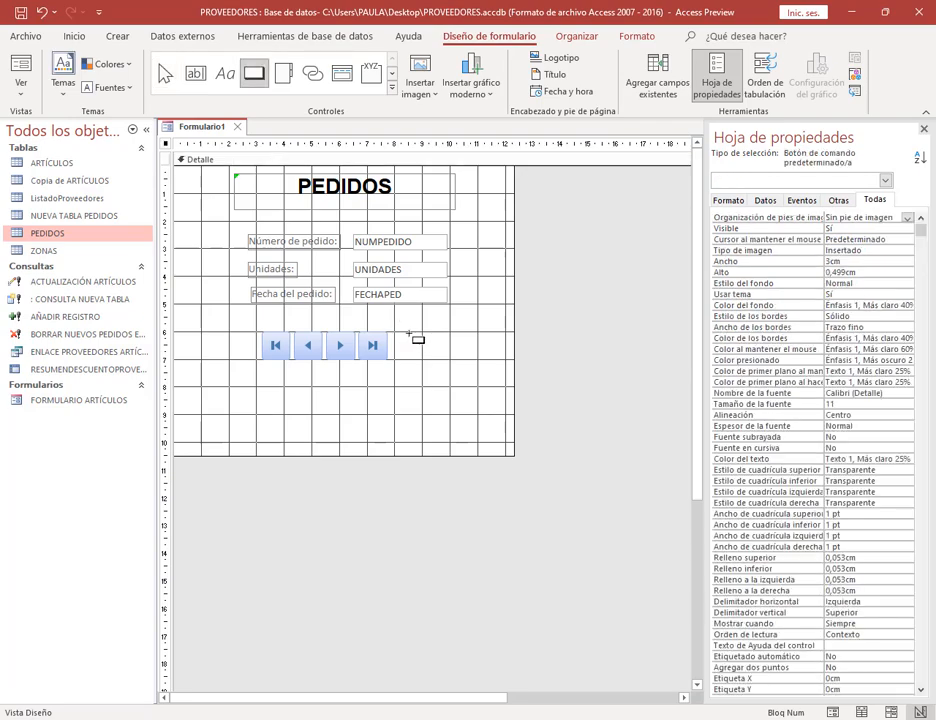
drag(408, 334, 462, 356)
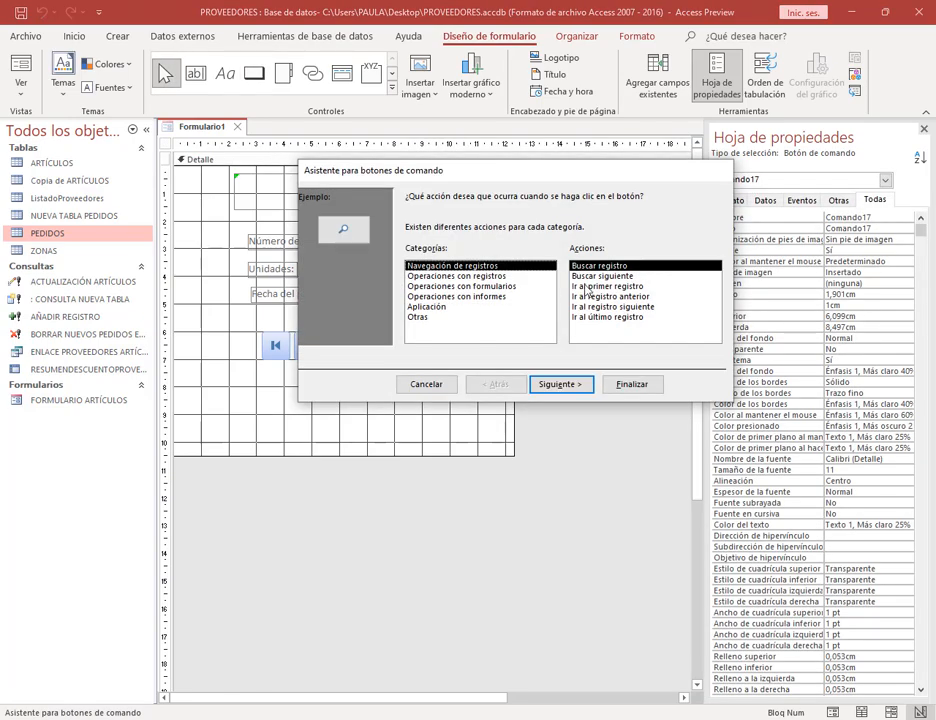
click(430, 307)
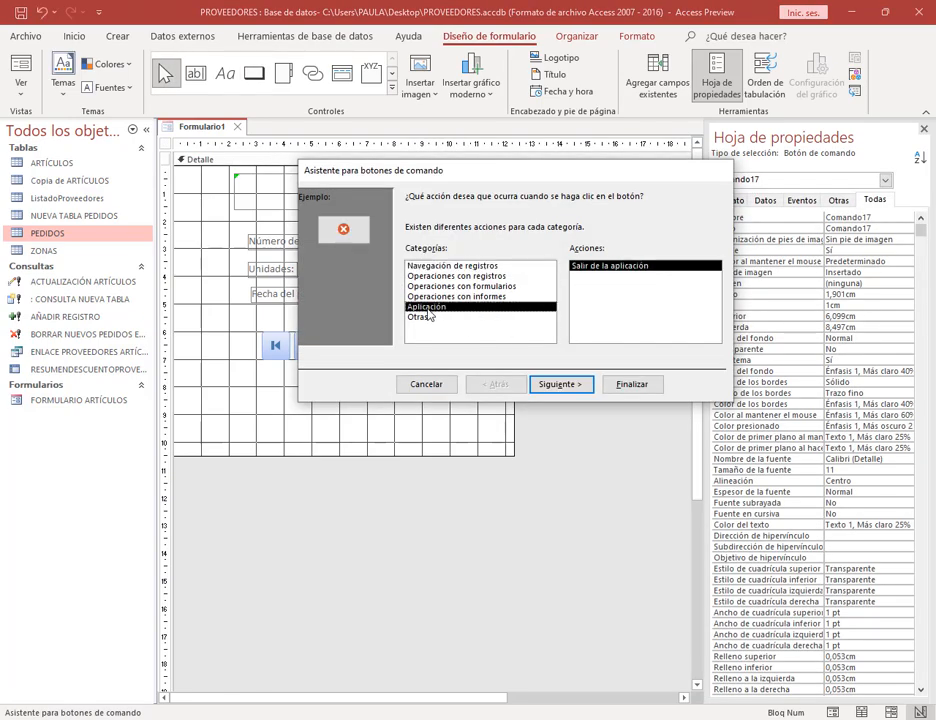
click(640, 385)
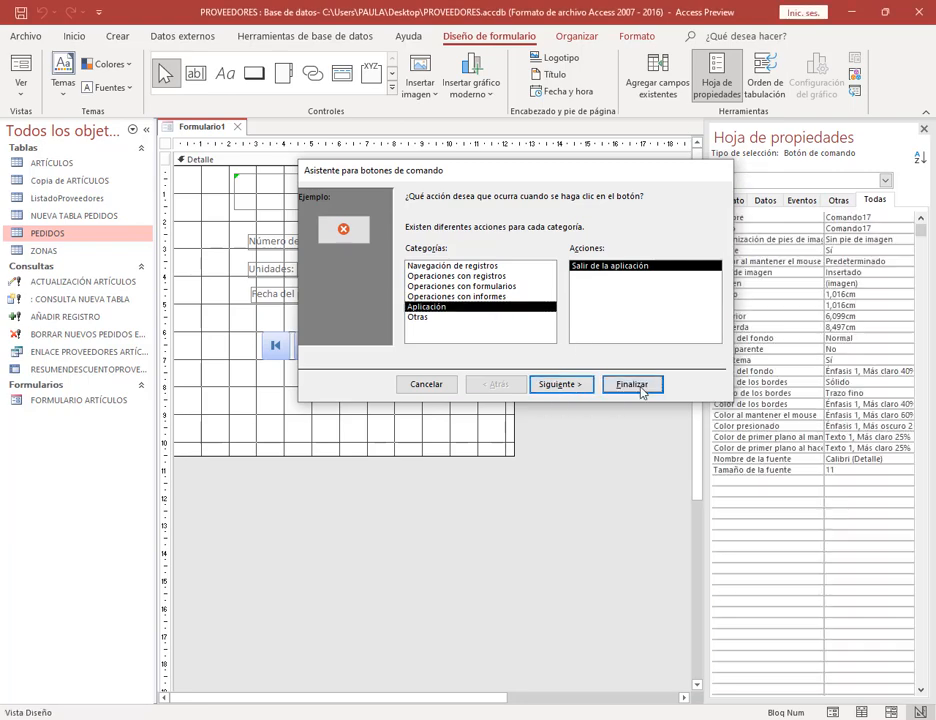
click(455, 328)
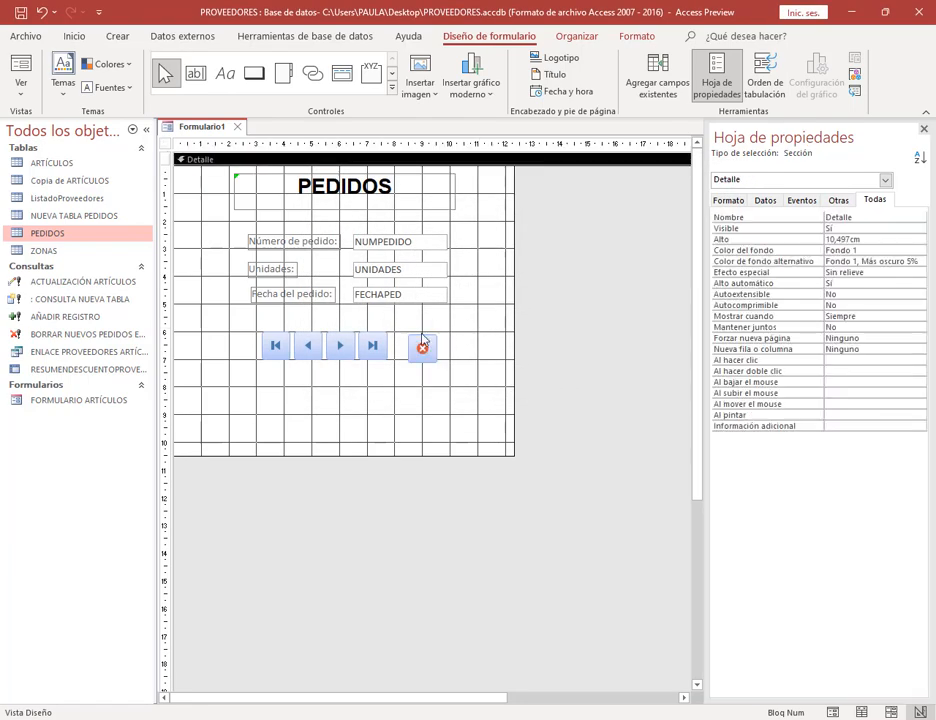
click(422, 347)
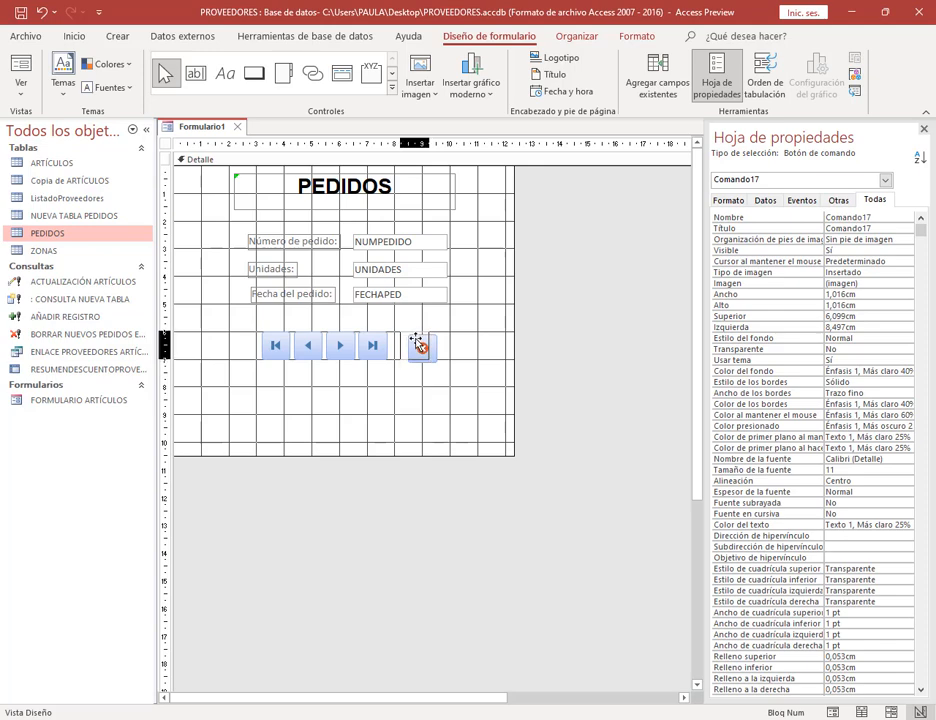
click(388, 389)
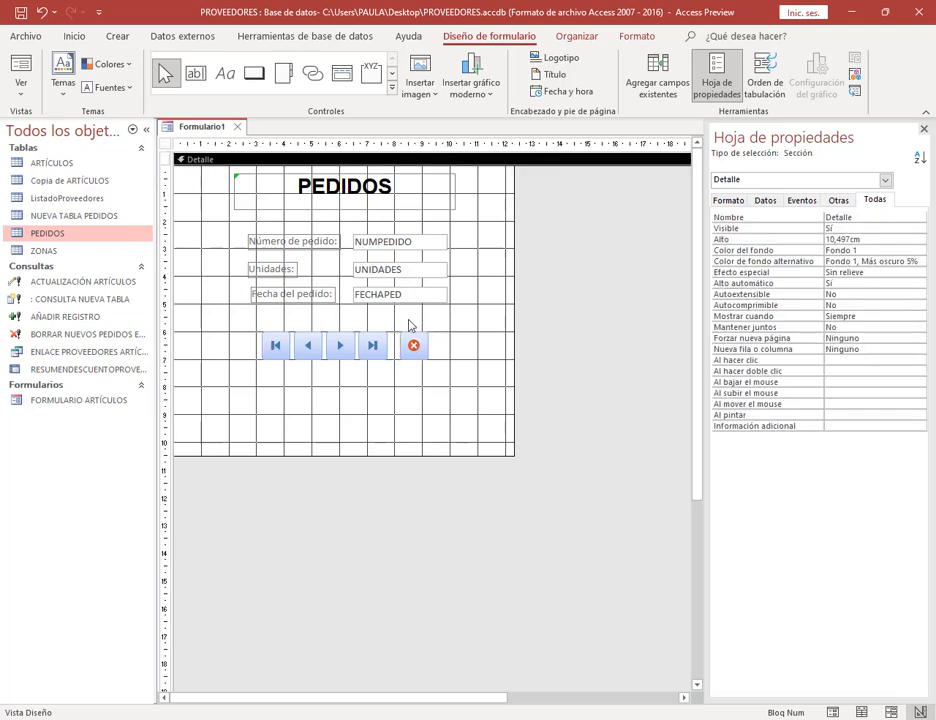
Step: Preview Formulario1 in Form view to check its text boxes and buttons, and return to Design view
right_click(200, 135)
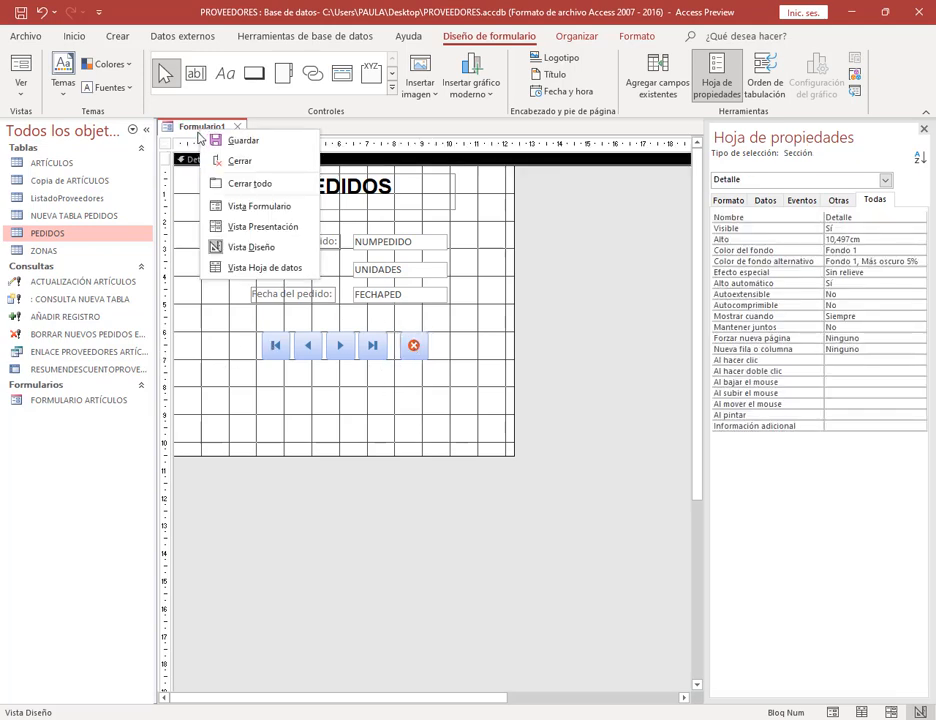
click(234, 206)
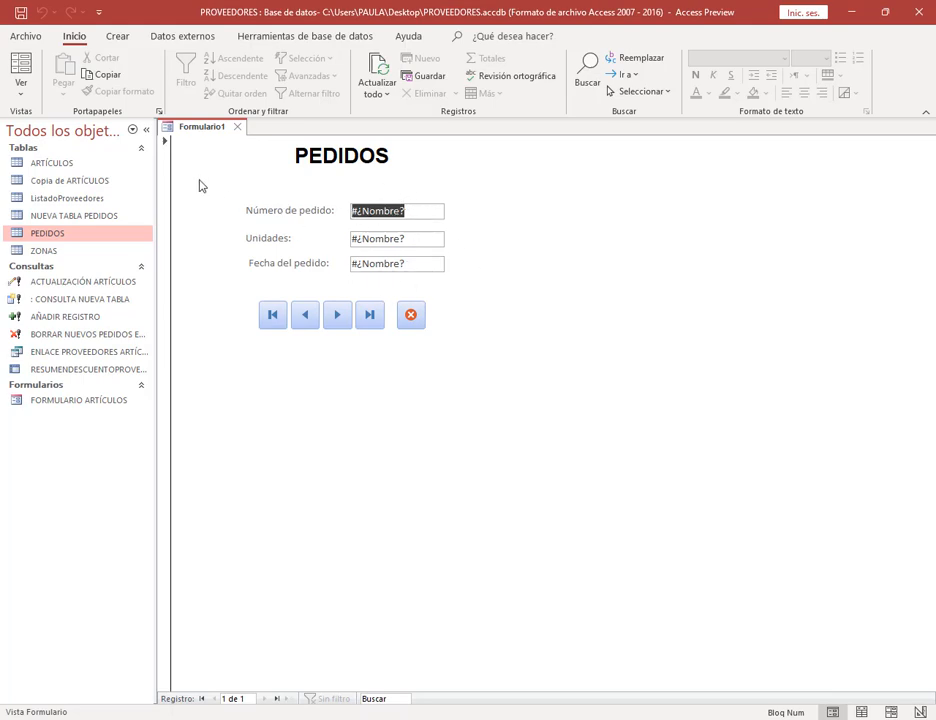
right_click(190, 130)
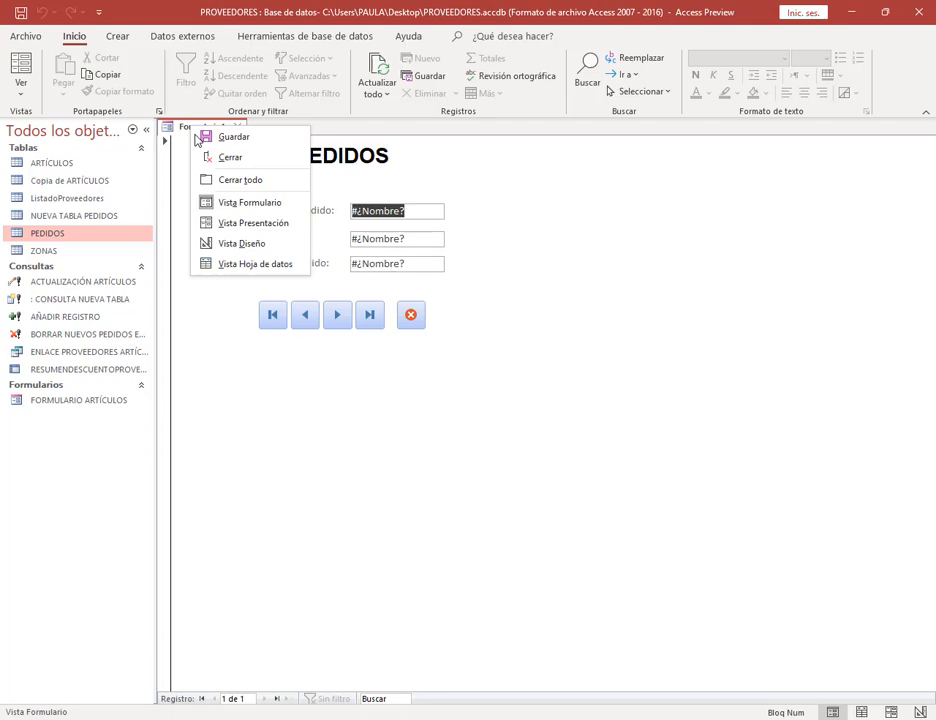
click(241, 243)
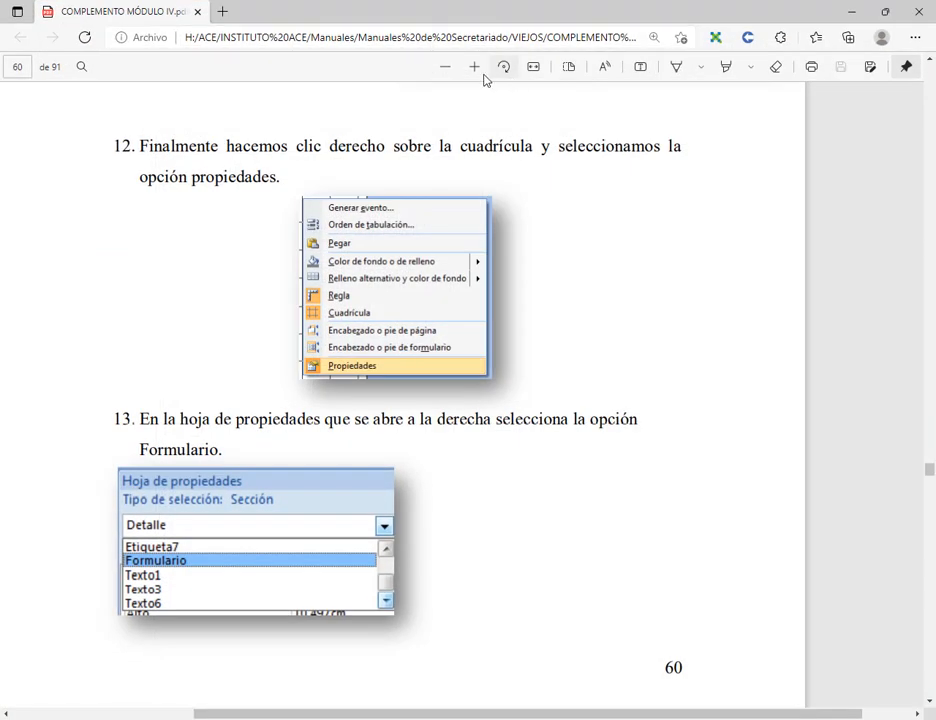
Step: Reread manual steps 11 to 13 on the exit button and selecting Formulario in the property sheet
click(445, 66)
click(445, 66)
scroll(503, 372, up, 4)
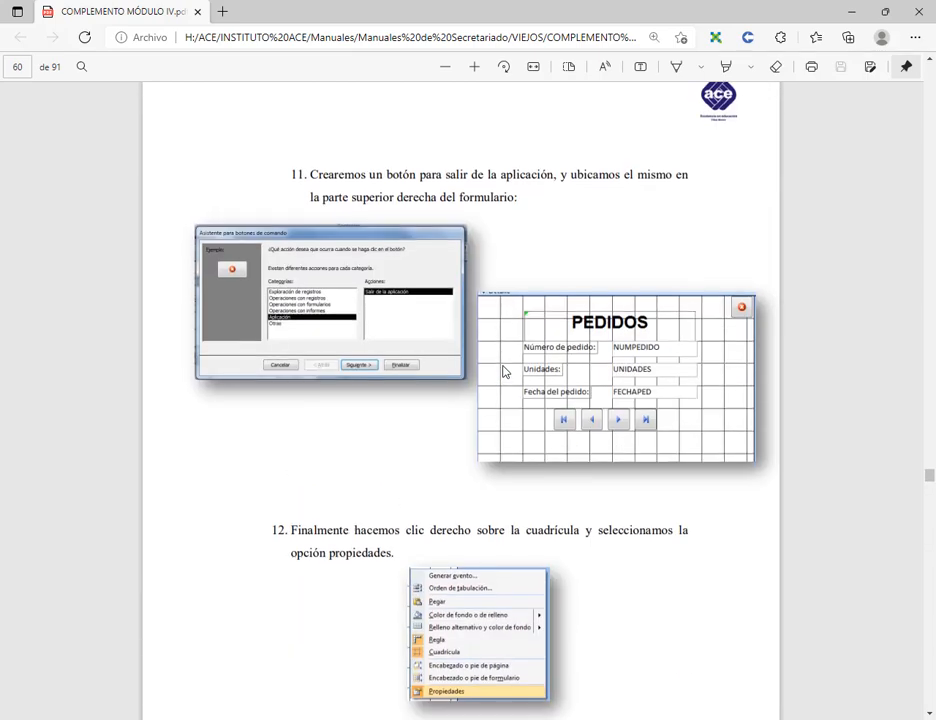
scroll(503, 372, down, 4)
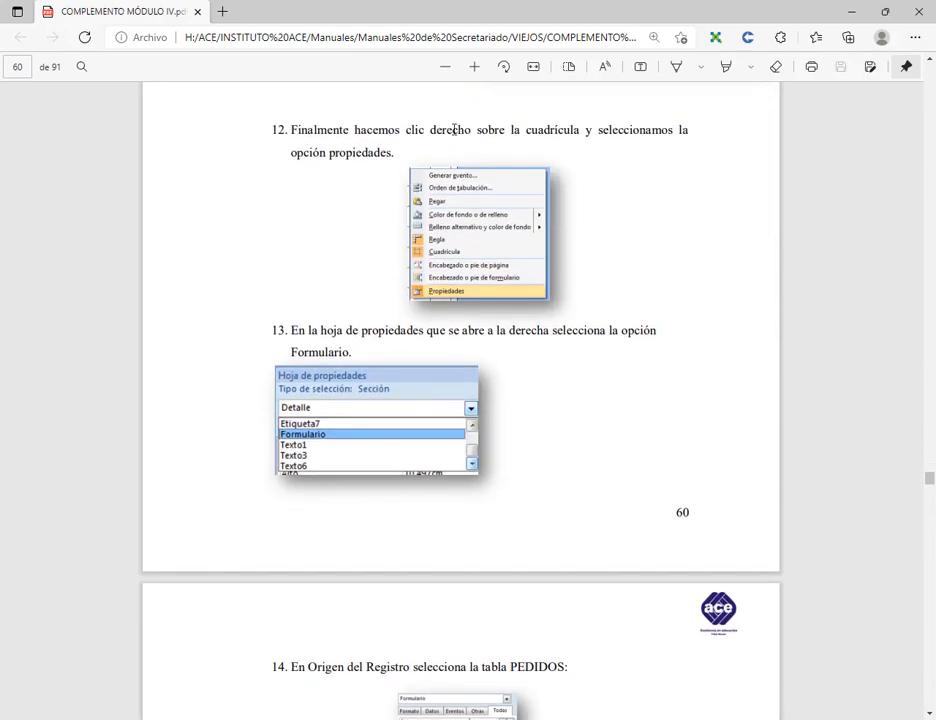
drag(441, 125, 640, 129)
click(607, 122)
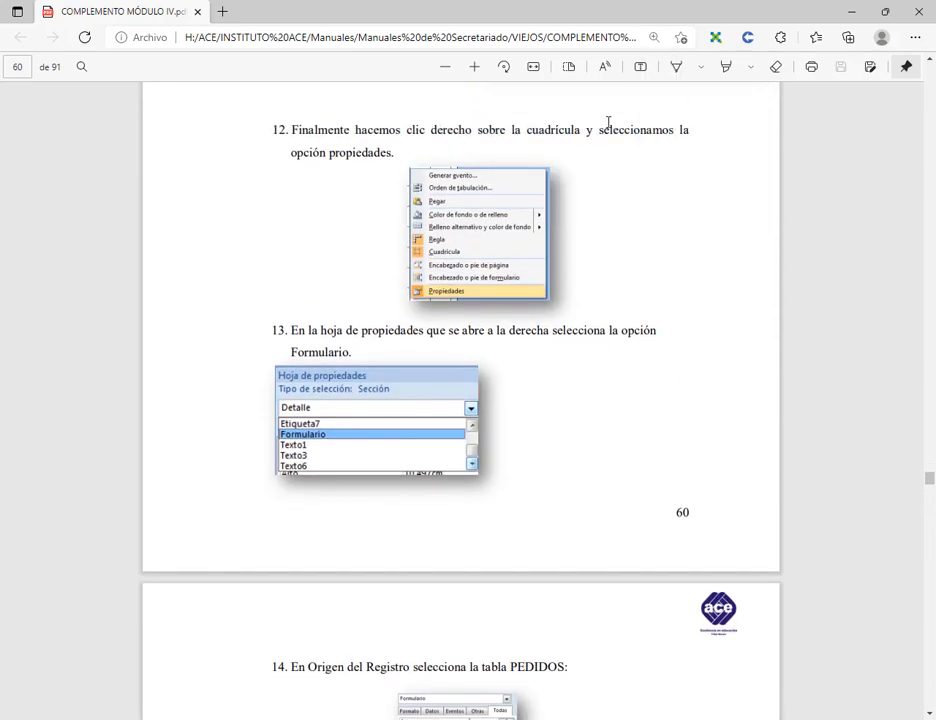
click(850, 12)
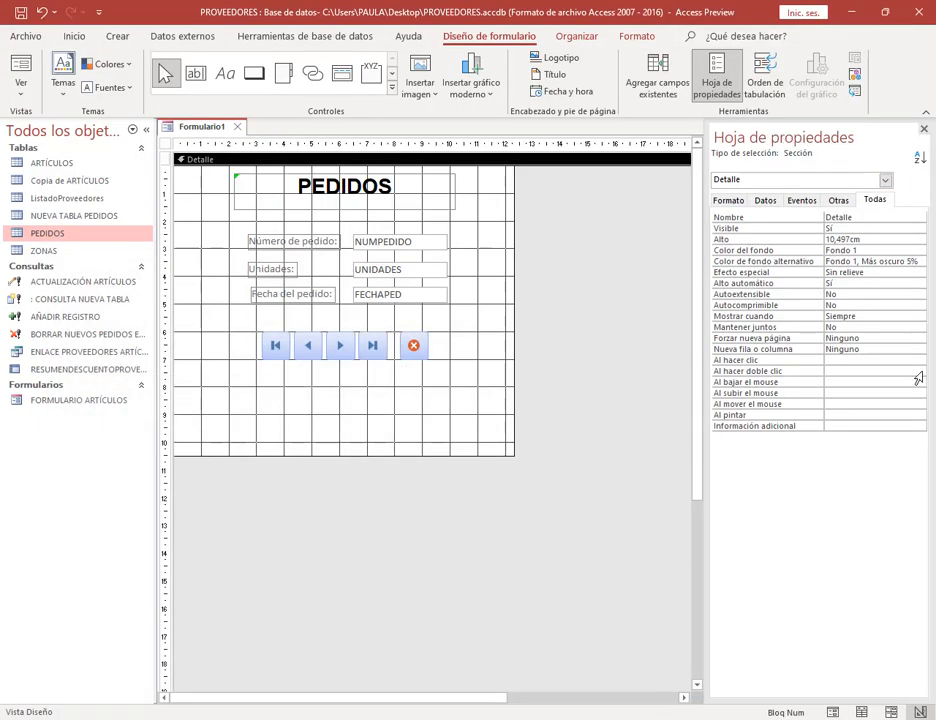
Step: Close the property sheet and reopen it for the Detalle section
click(924, 130)
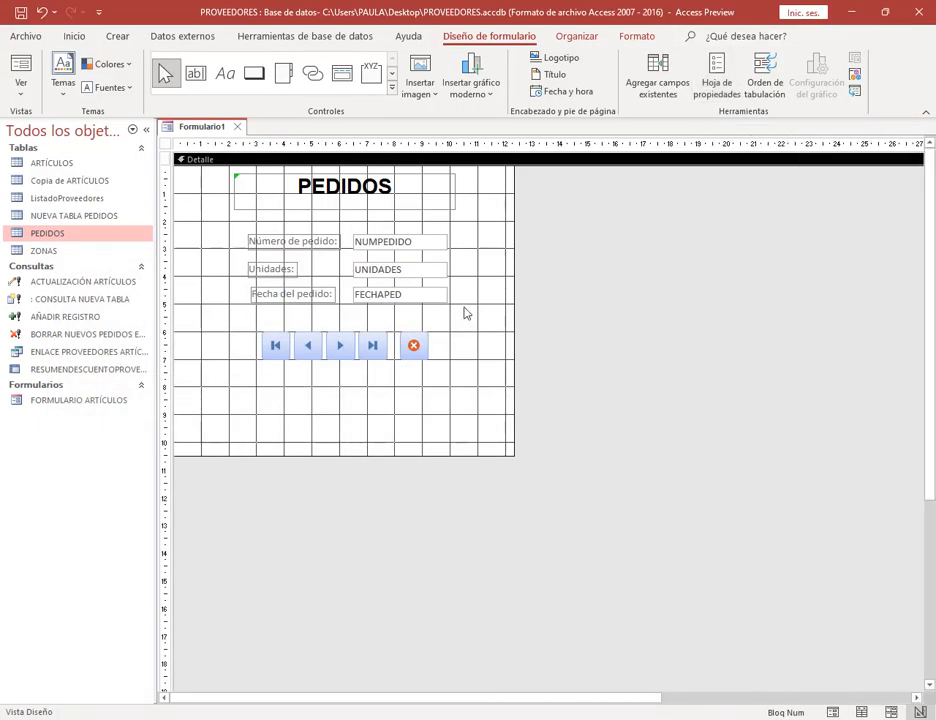
right_click(476, 268)
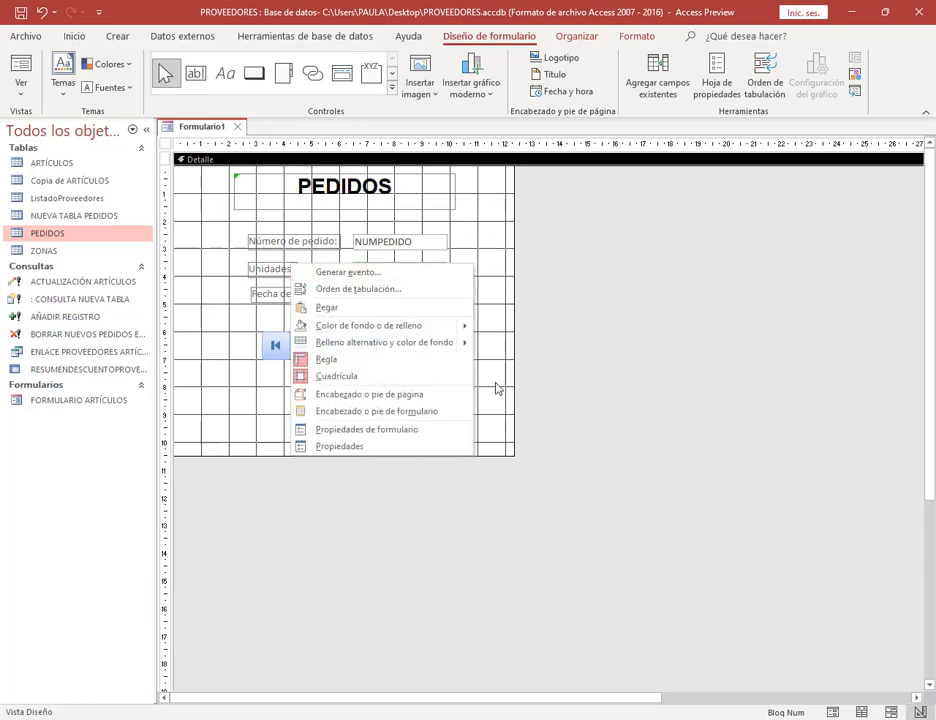
click(340, 447)
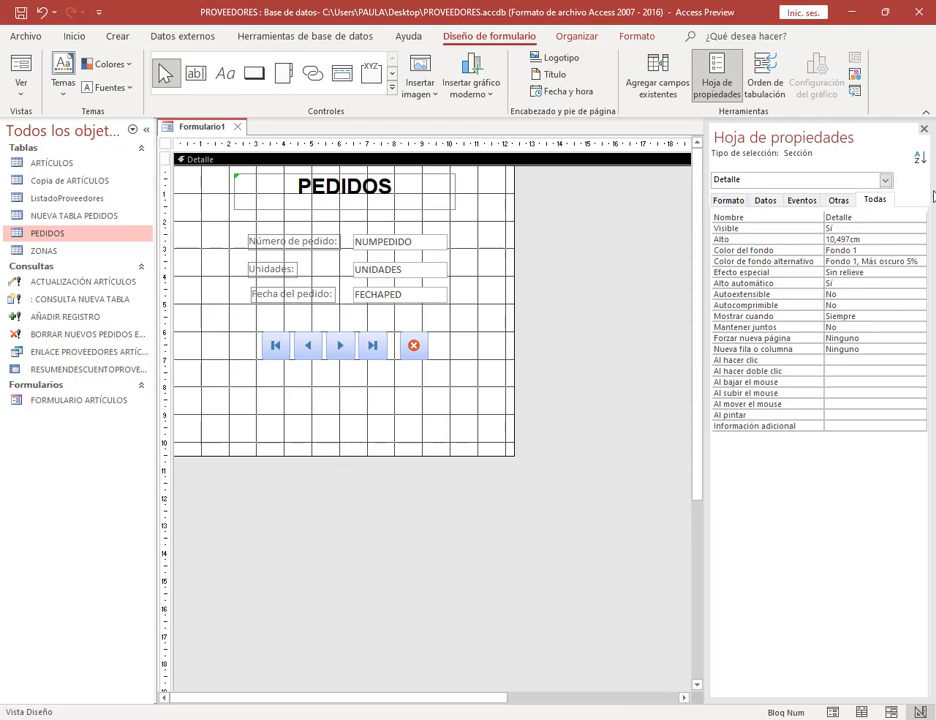
click(923, 131)
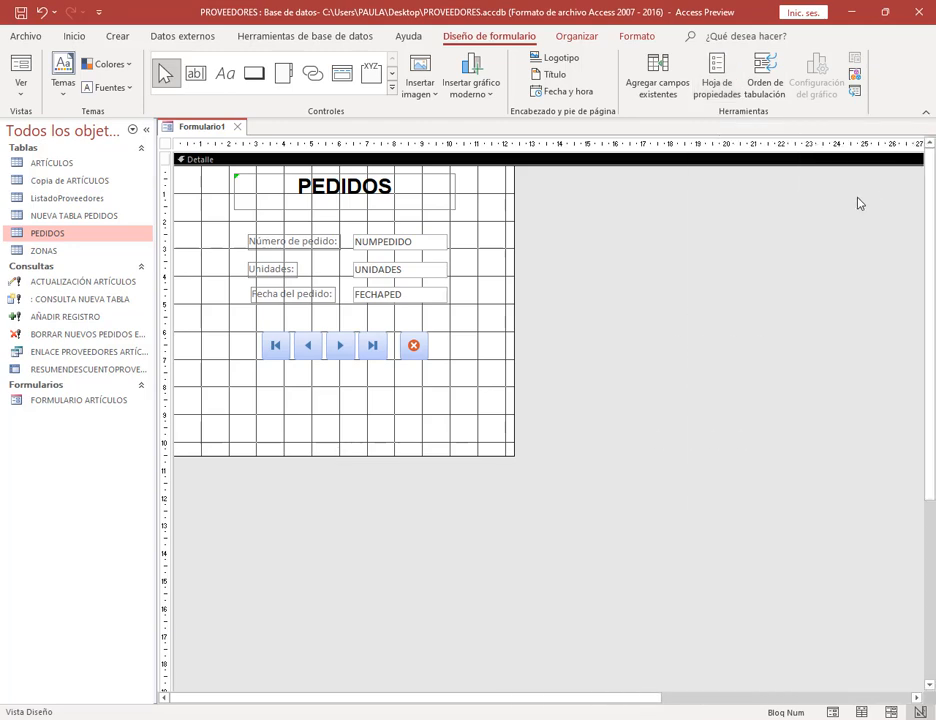
mouse_move(616, 45)
mouse_down()
mouse_move(808, 85)
mouse_move(886, 121)
mouse_up()
mouse_move(440, 28)
mouse_down()
mouse_move(508, 28)
mouse_move(440, 46)
mouse_up()
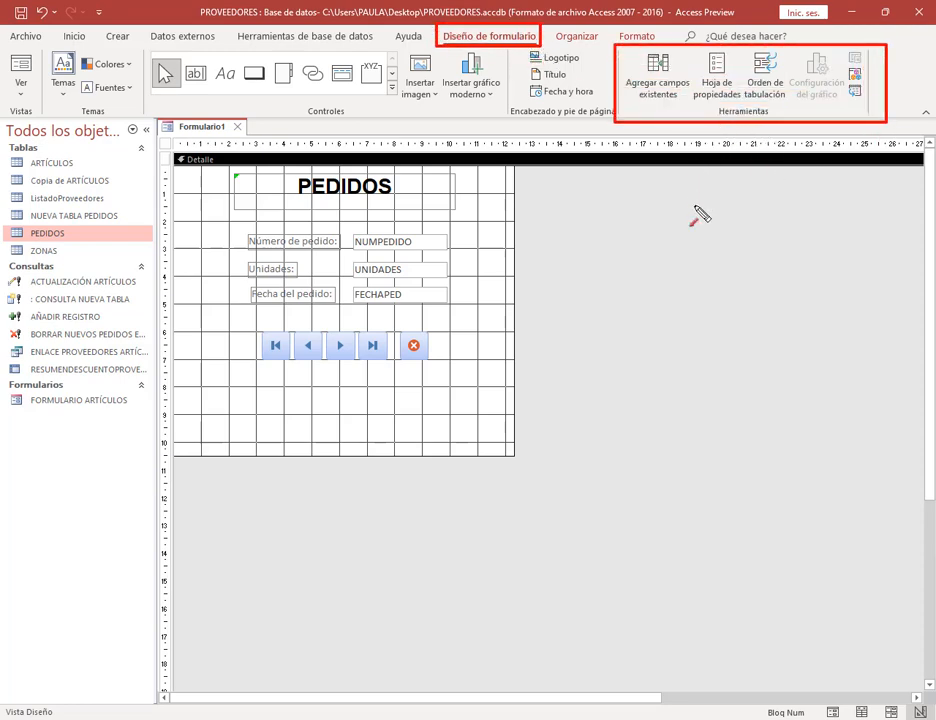
drag(695, 205, 716, 97)
key(Escape)
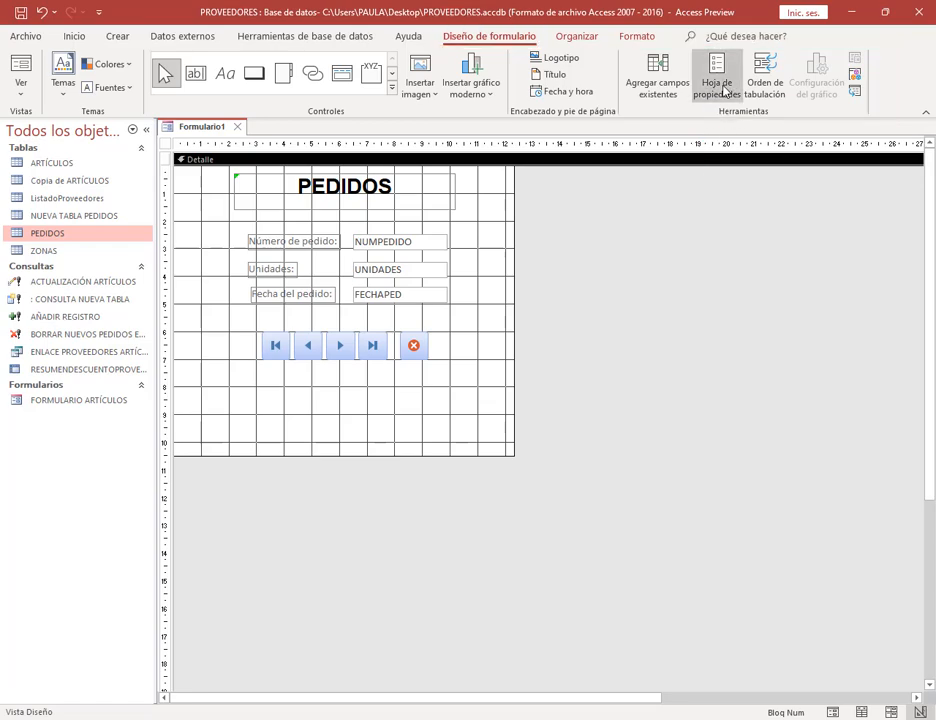
click(716, 85)
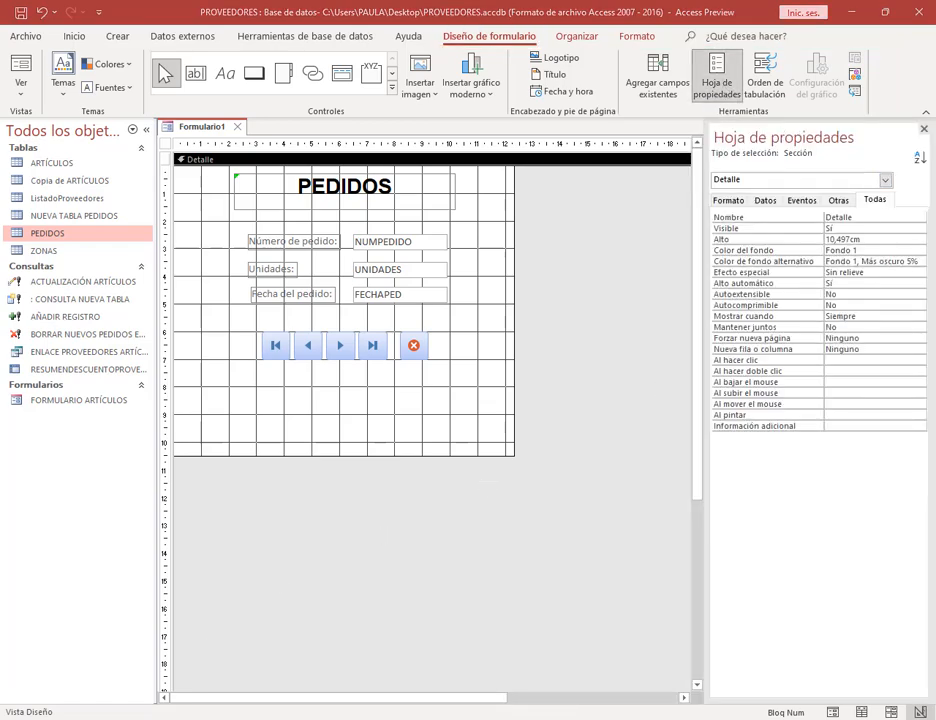
Step: Check step 13 in the PDF manual and show the Formulario properties in the Access property sheet
key(alt+Tab)
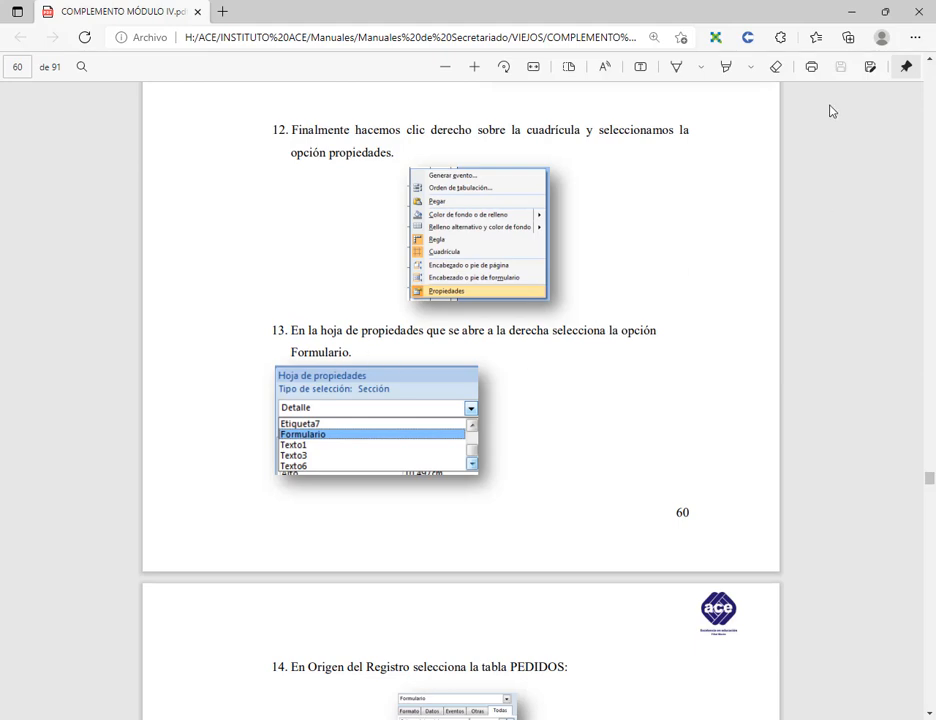
click(851, 12)
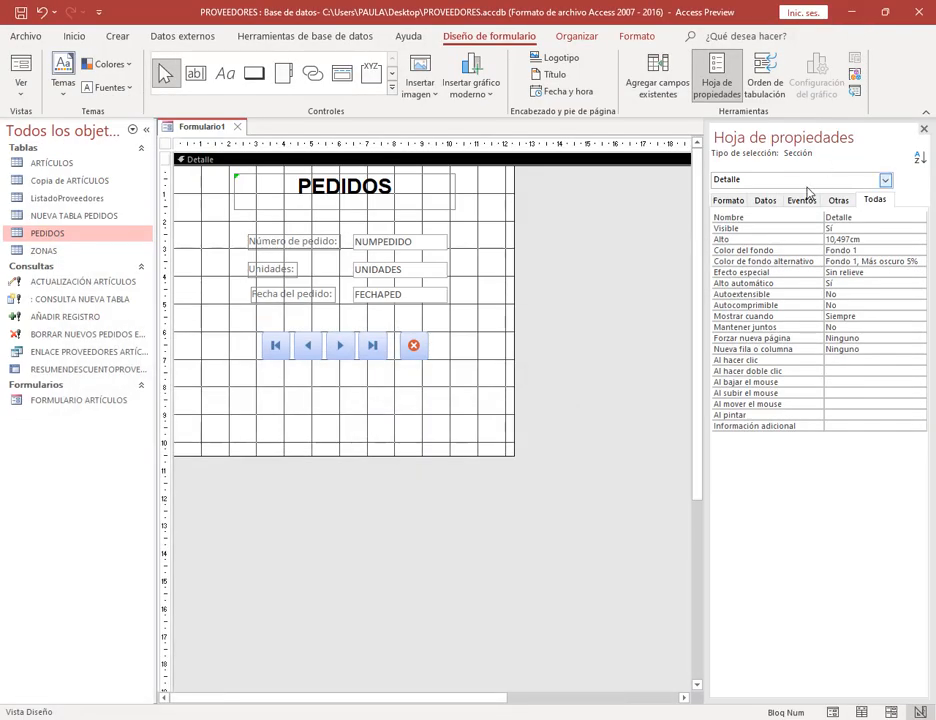
drag(700, 166, 904, 192)
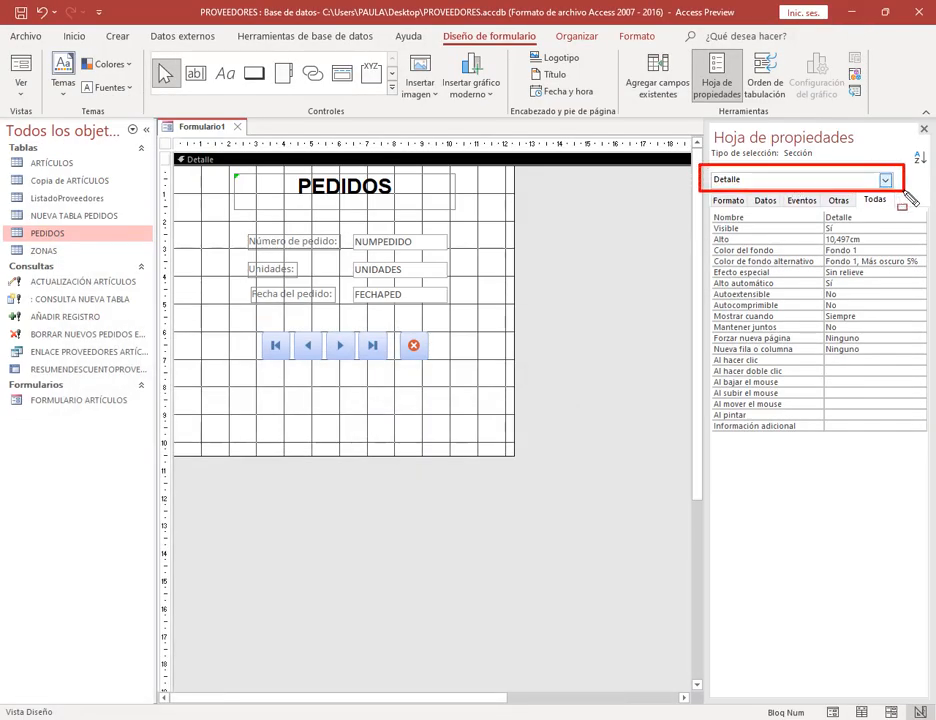
click(885, 181)
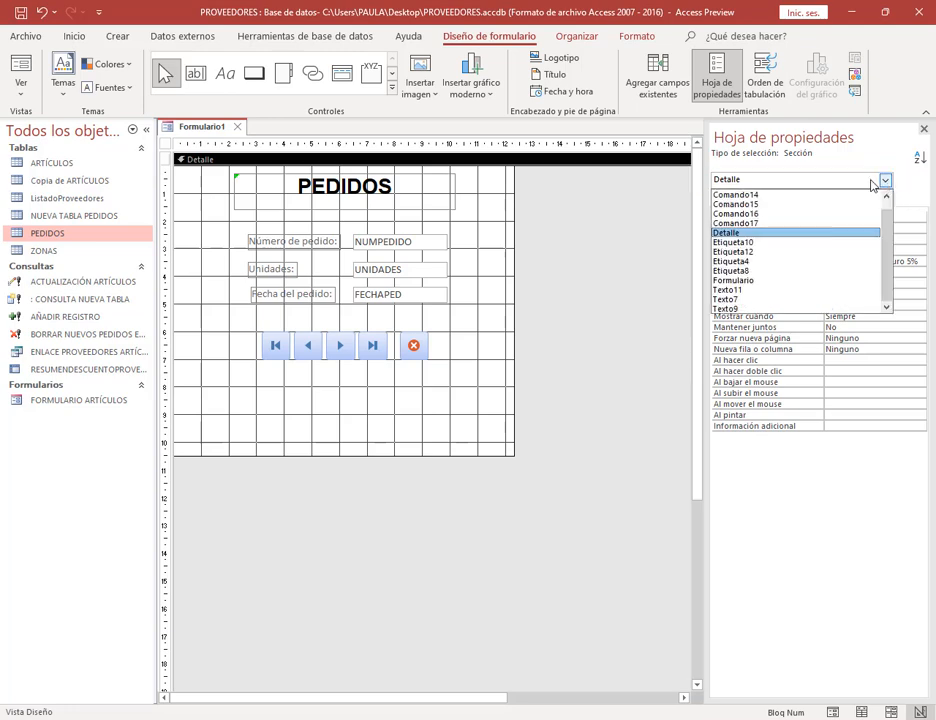
click(785, 280)
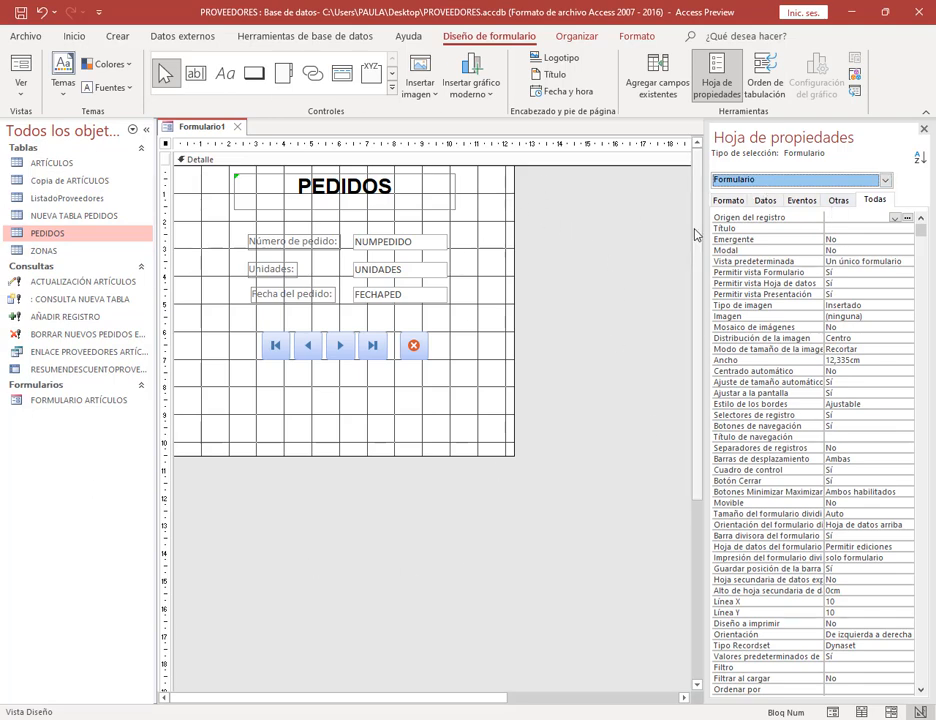
Step: Examine the properties of the PEDIDOS title label in the property sheet
click(368, 187)
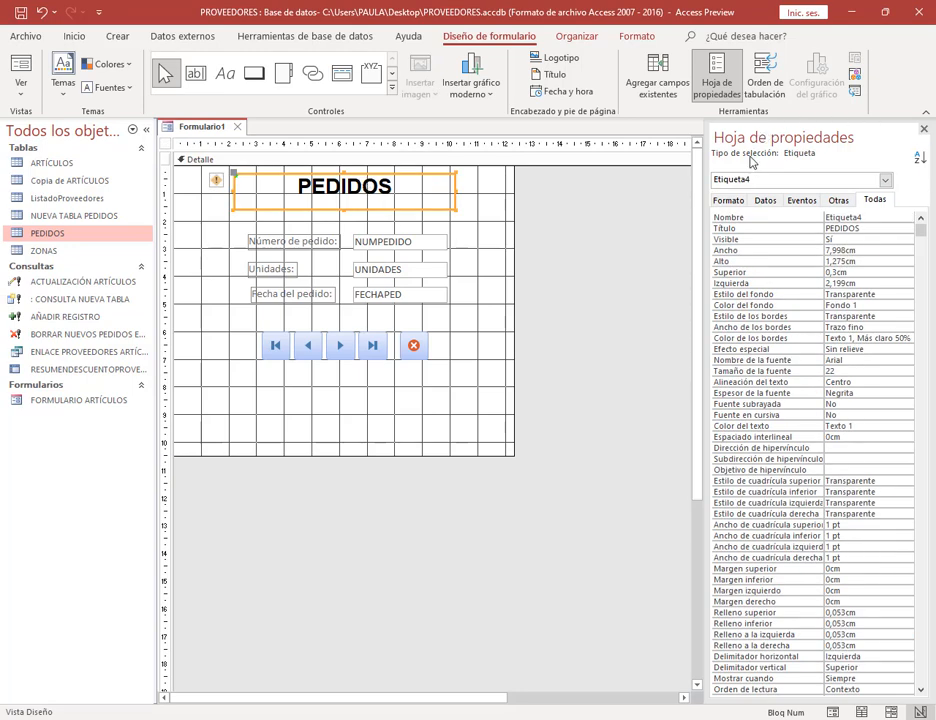
key(ctrl+shift+d)
drag(706, 168, 904, 193)
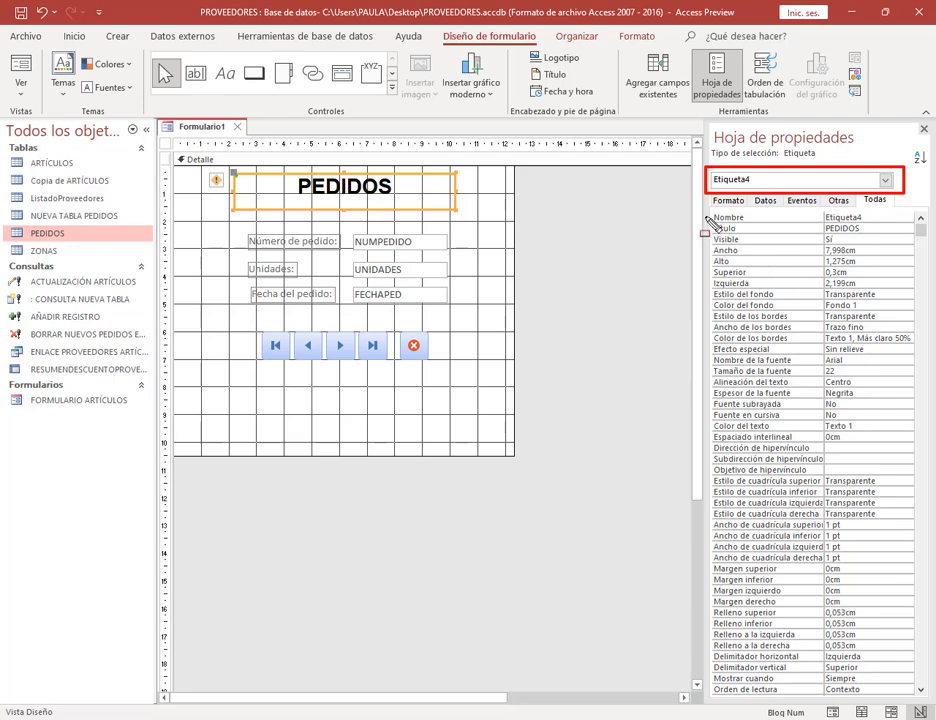
drag(706, 217, 851, 525)
mouse_move(868, 582)
mouse_down()
mouse_move(913, 645)
mouse_move(915, 670)
mouse_up()
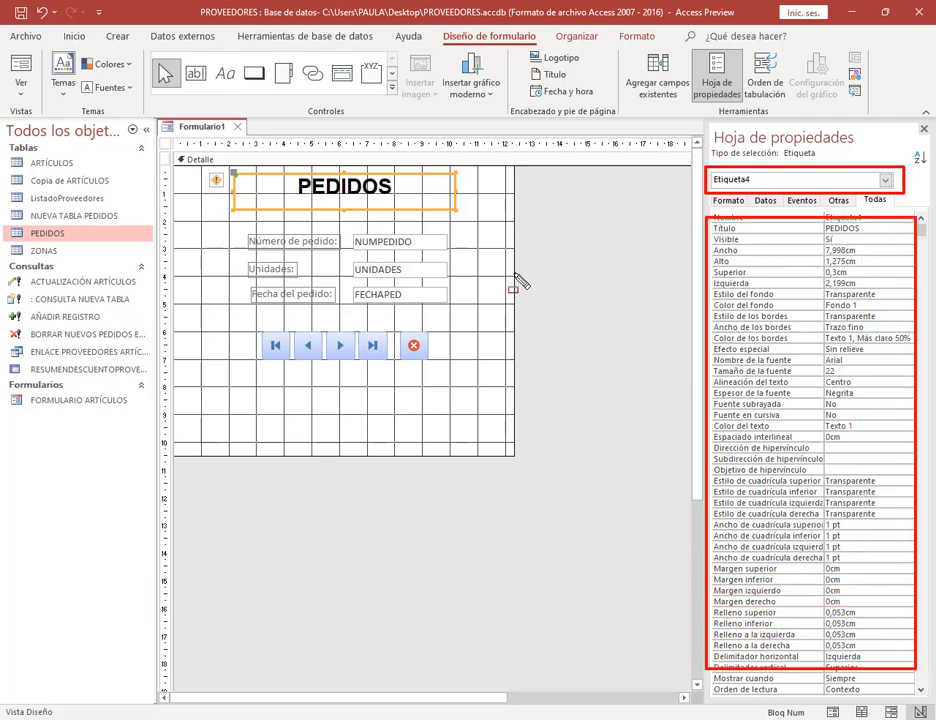
drag(511, 227, 459, 203)
key(Escape)
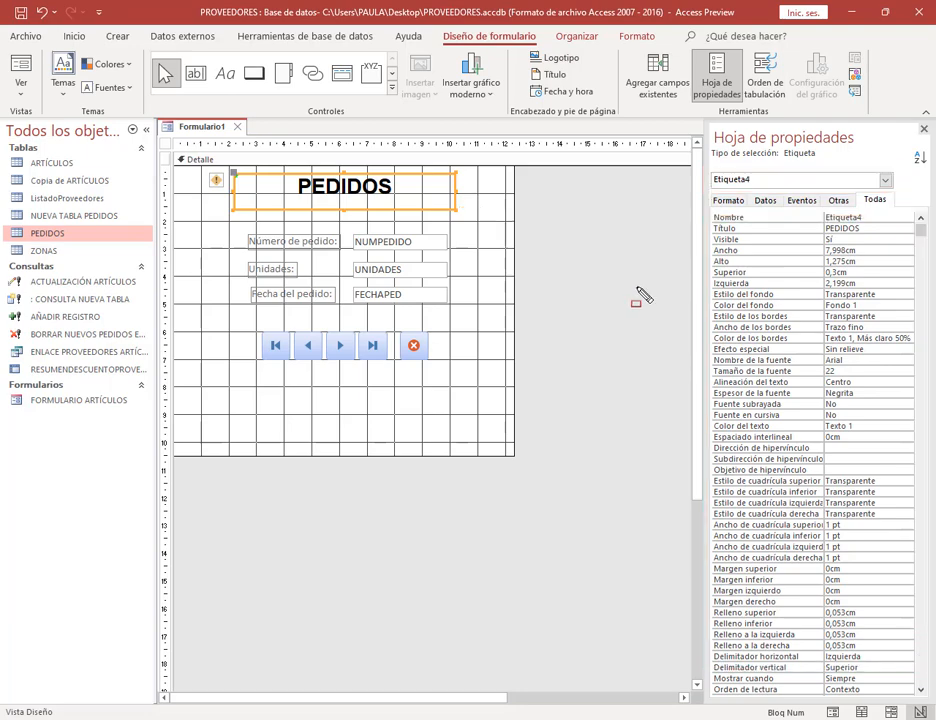
Step: Examine the properties of the NUMPEDIDO text box, its Número de pedido label and the record navigation buttons
click(371, 247)
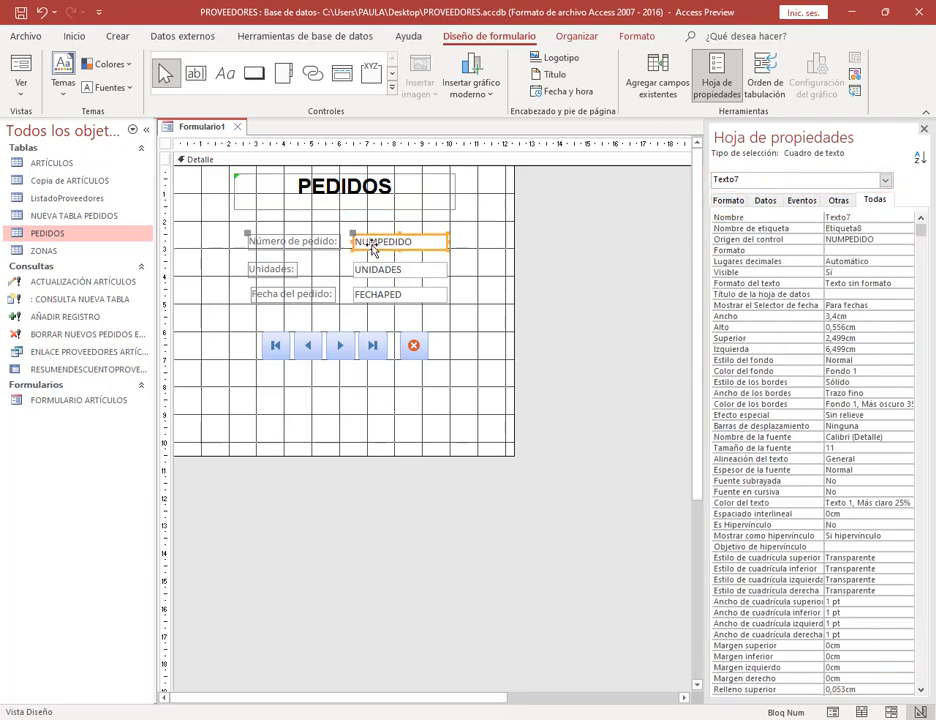
drag(700, 165, 909, 194)
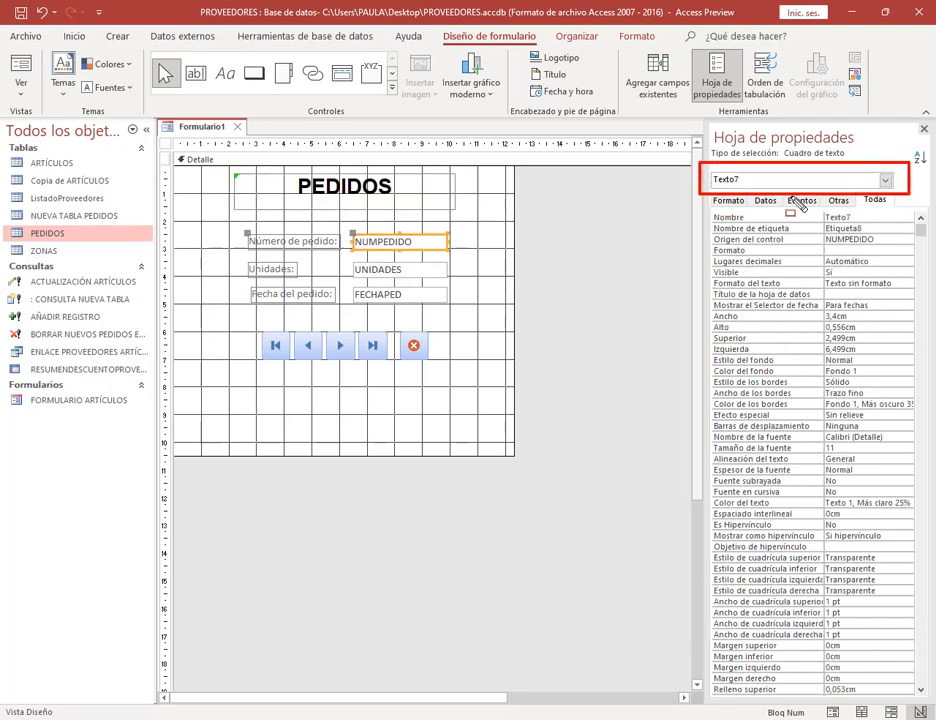
key(Escape)
click(266, 248)
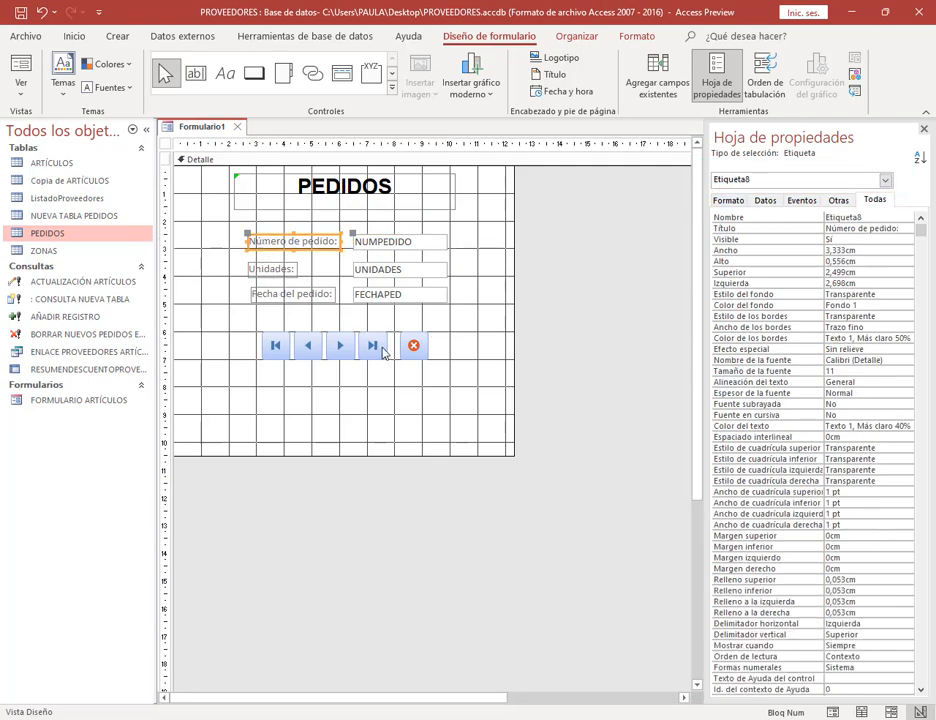
click(383, 350)
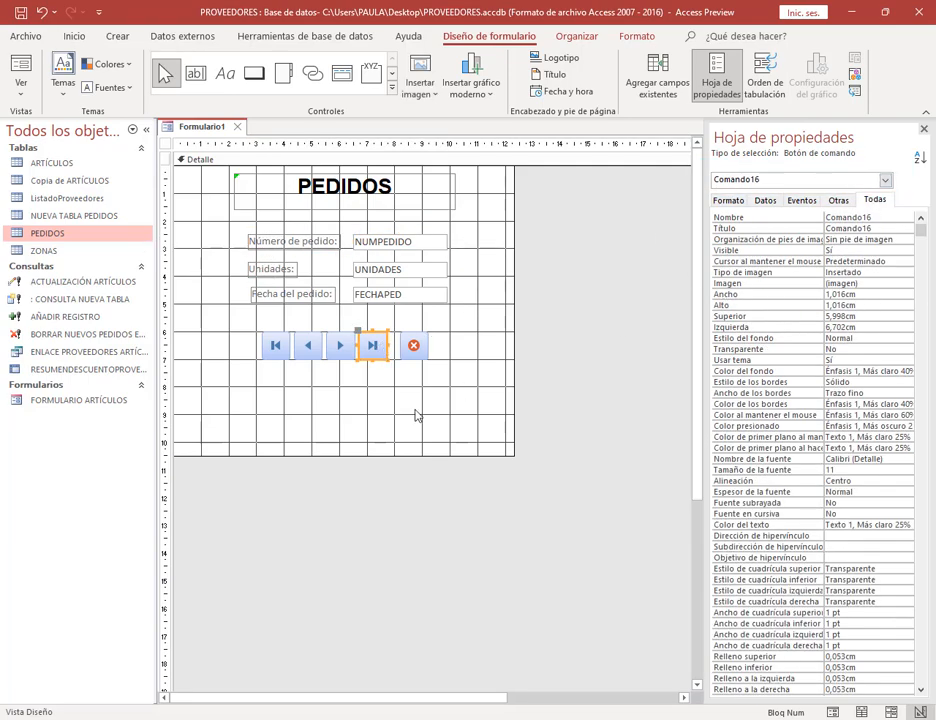
click(336, 349)
click(278, 348)
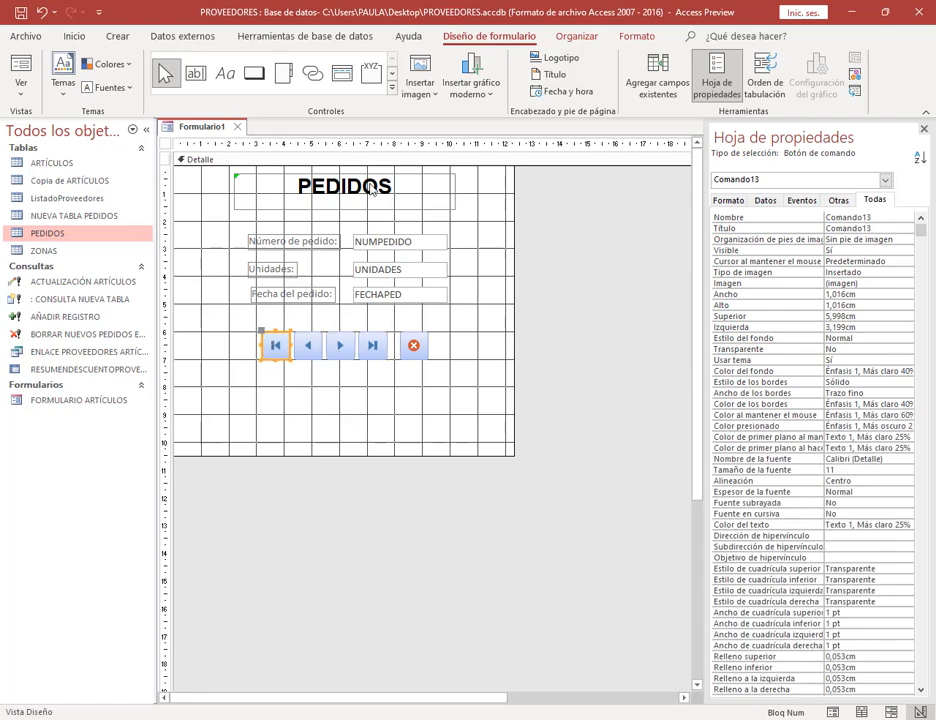
Step: Deselect the controls and show the properties of the whole form by choosing Formulario in the property sheet
click(484, 239)
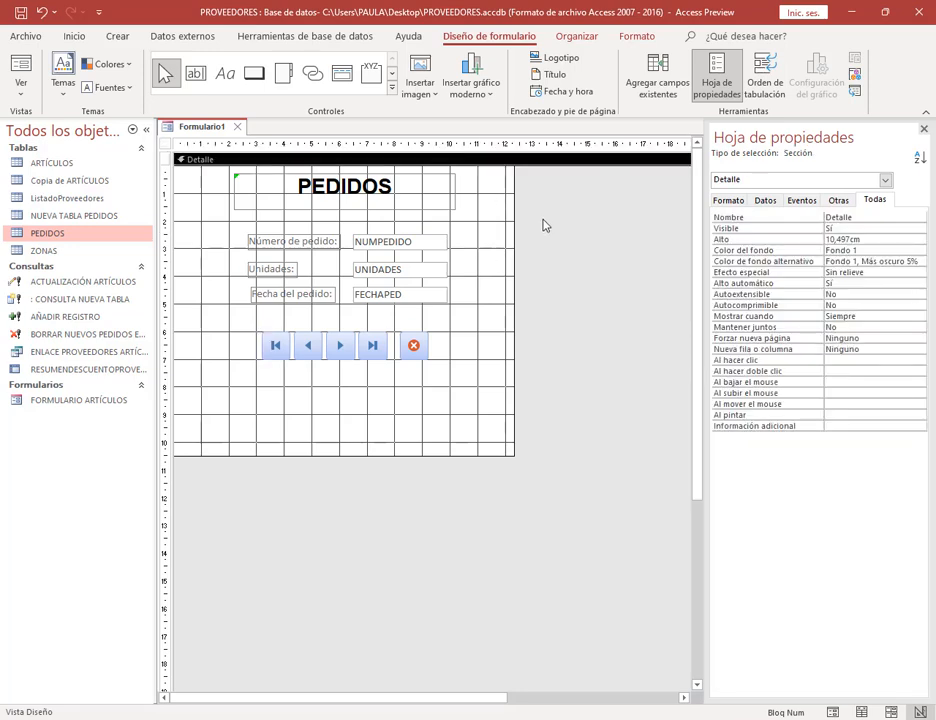
click(885, 180)
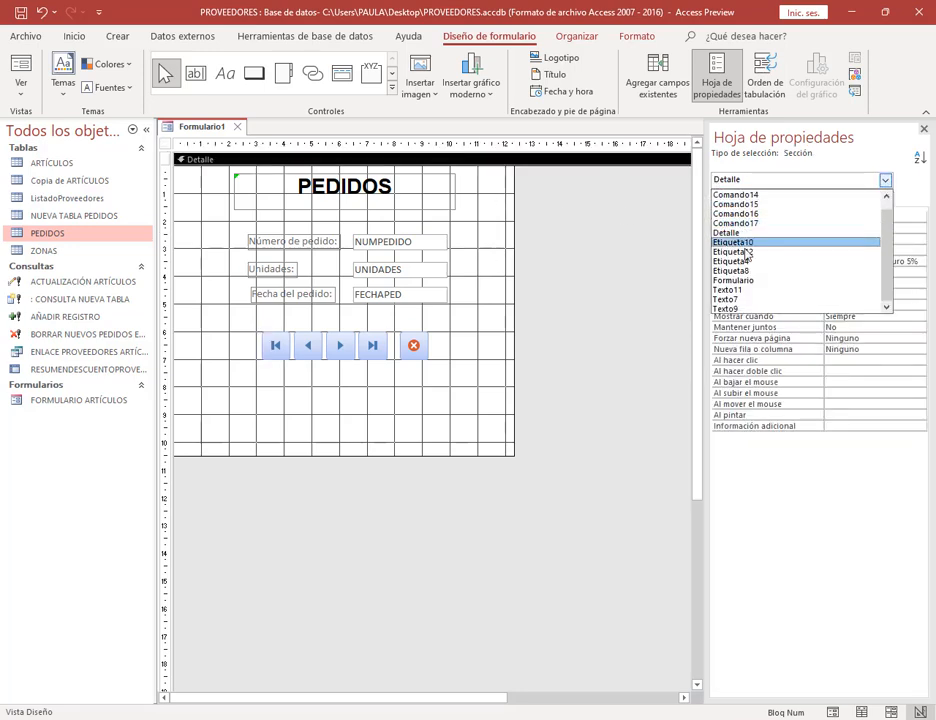
click(748, 286)
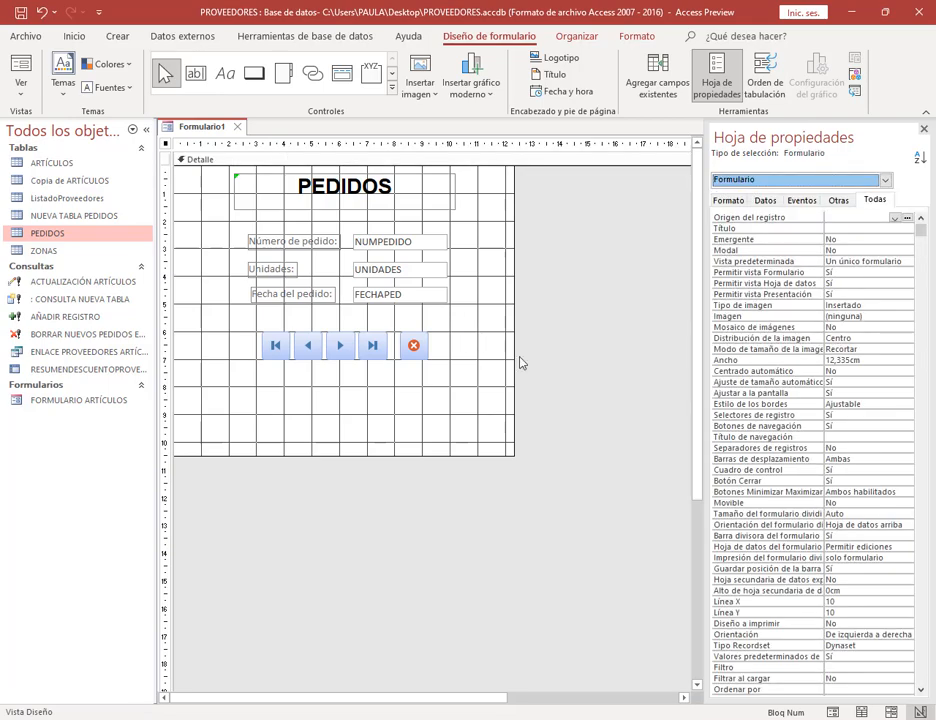
Step: Switch to the PDF manual, read steps 14 to 16 on the record source, Form view and saving, and return to Access
key(alt+Tab)
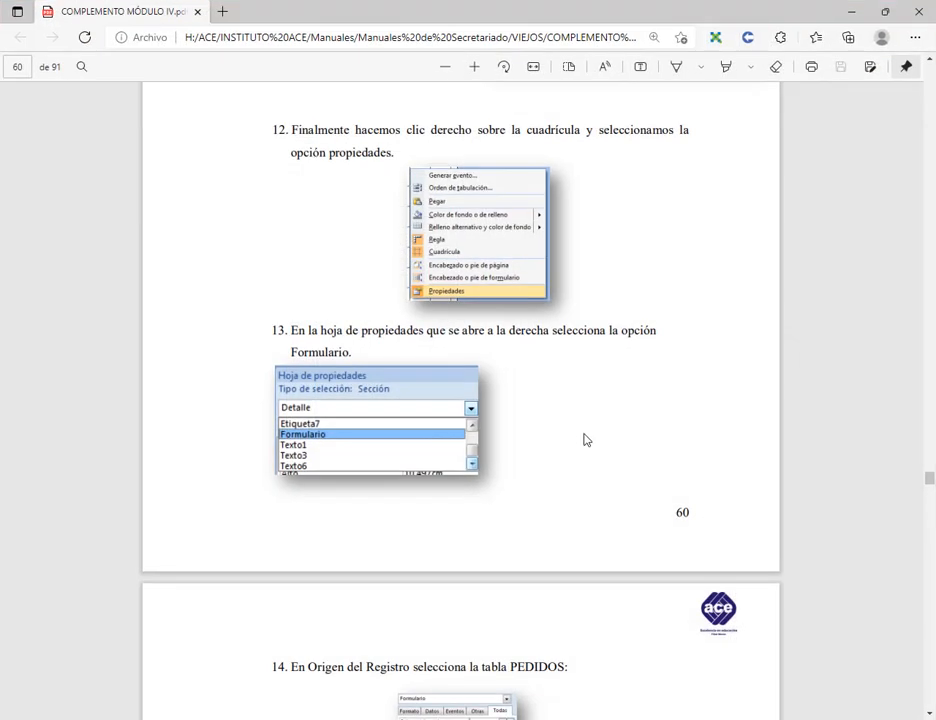
scroll(580, 435, down, 5)
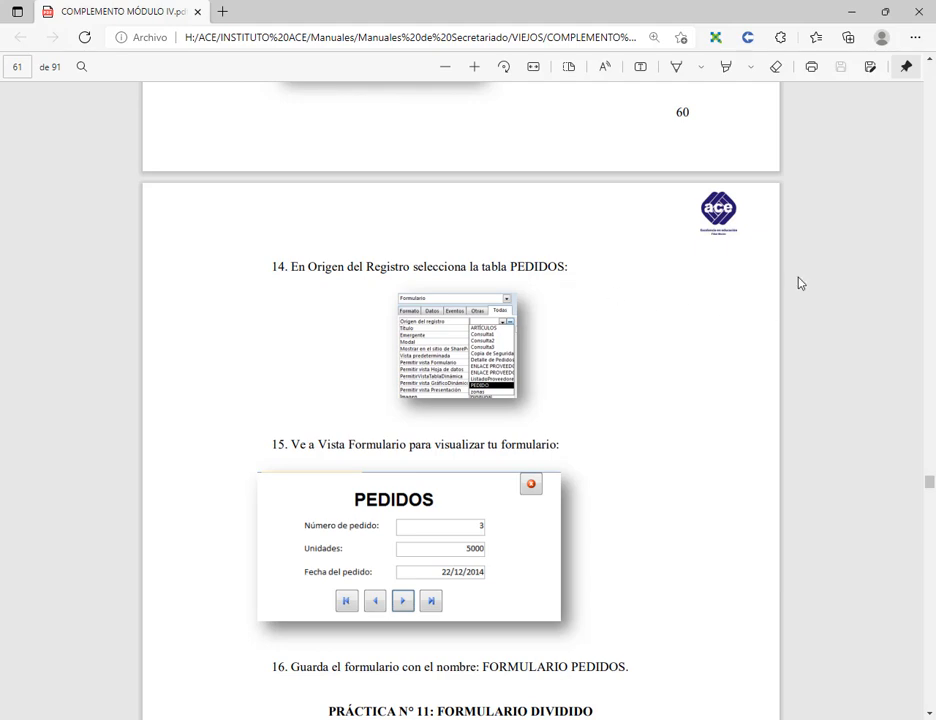
click(853, 11)
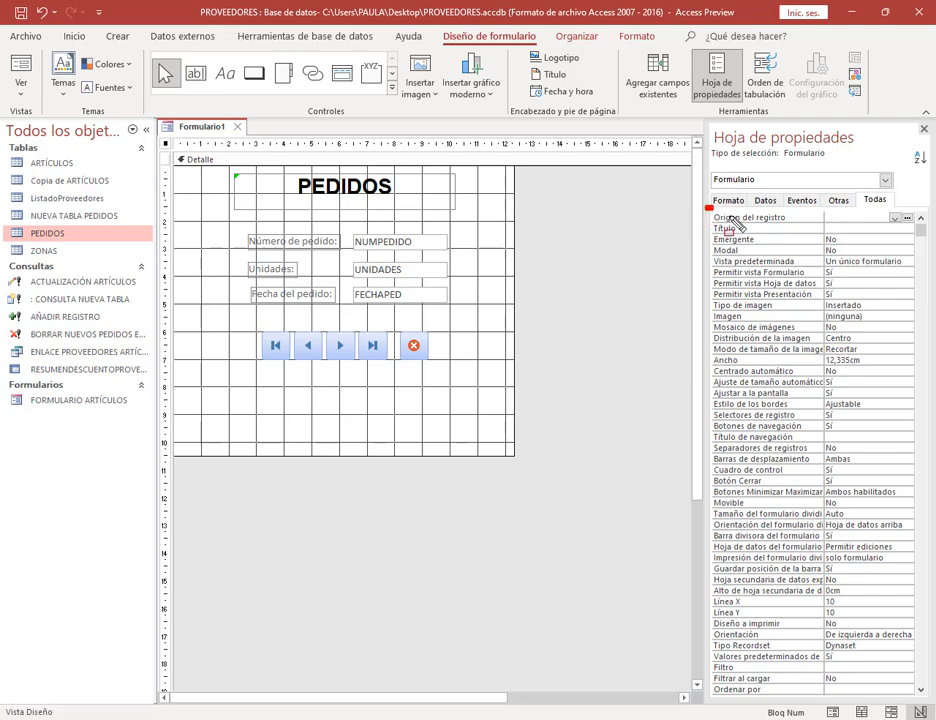
Step: Set the form's record source (Origen del registro) to the PEDIDOS table
click(894, 218)
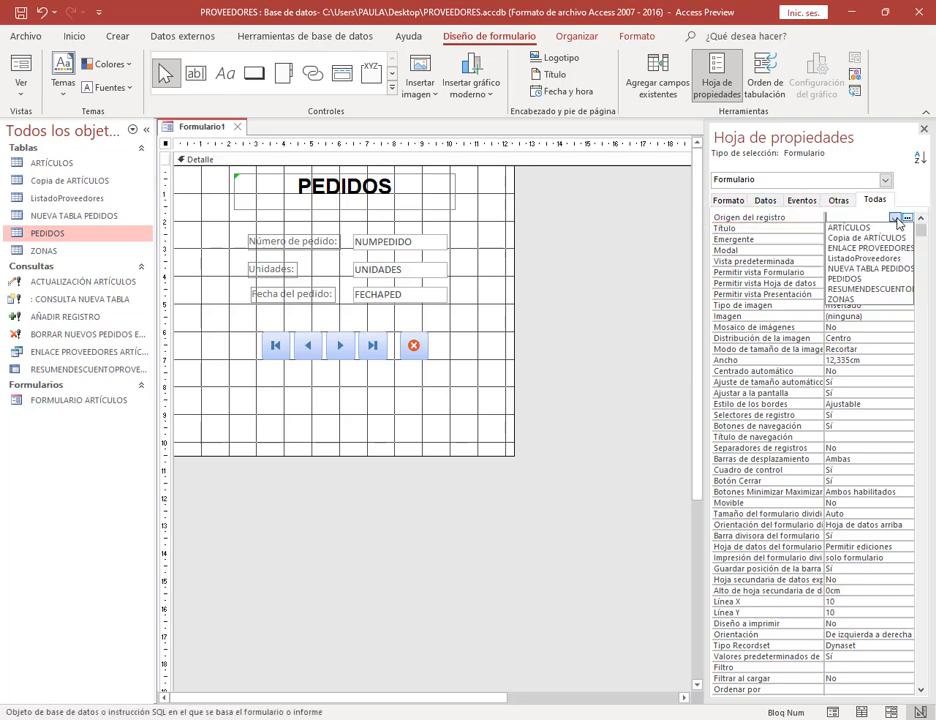
click(857, 281)
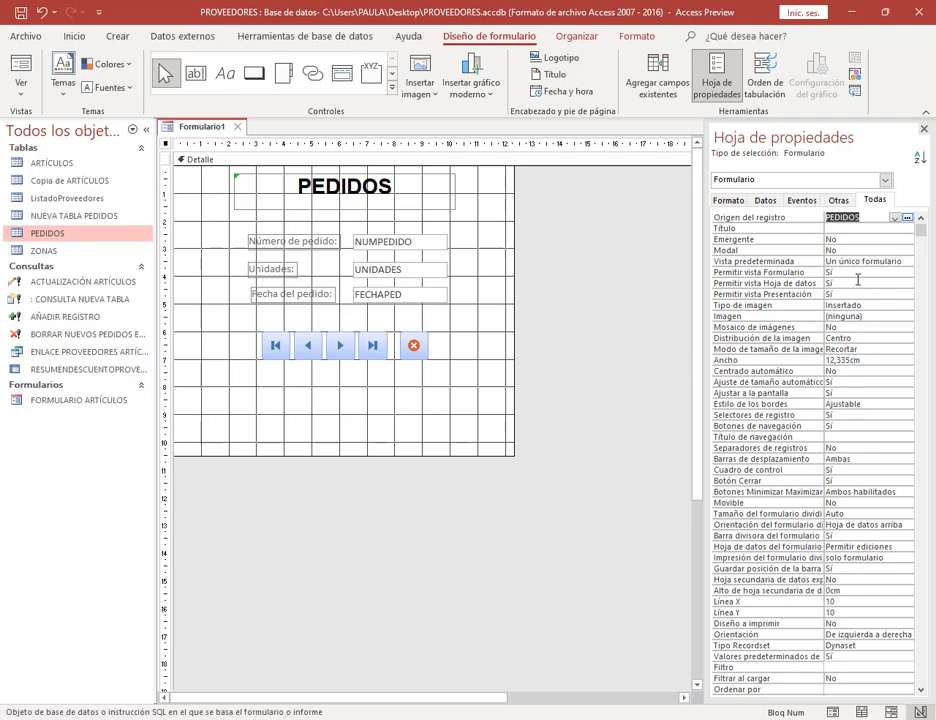
click(215, 159)
Step: Display Formulario1 in Form view and test its next, previous, last and first record buttons
right_click(200, 130)
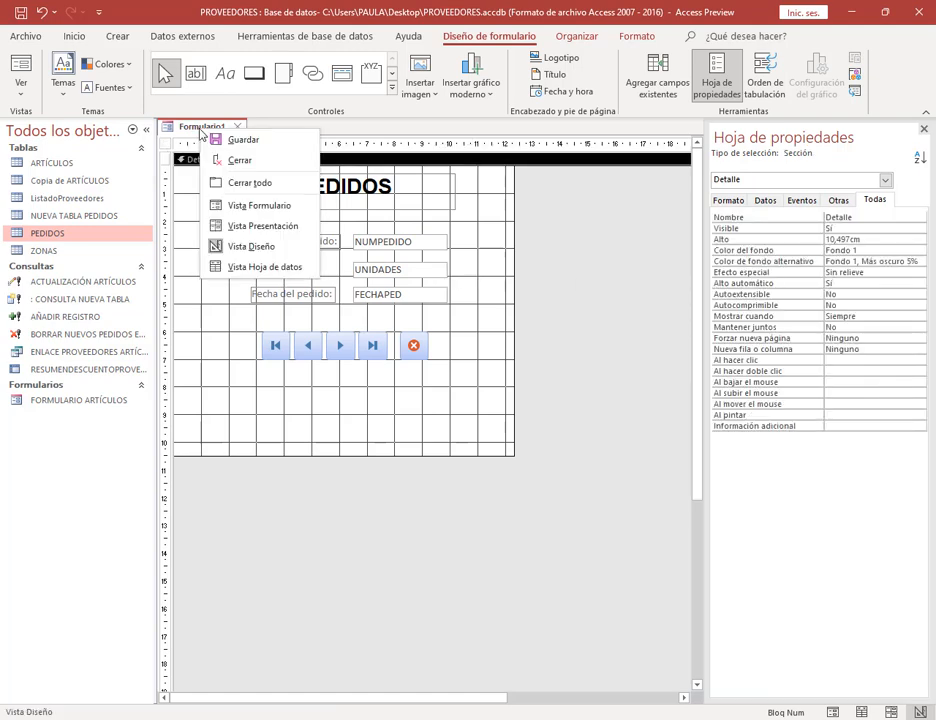
click(212, 205)
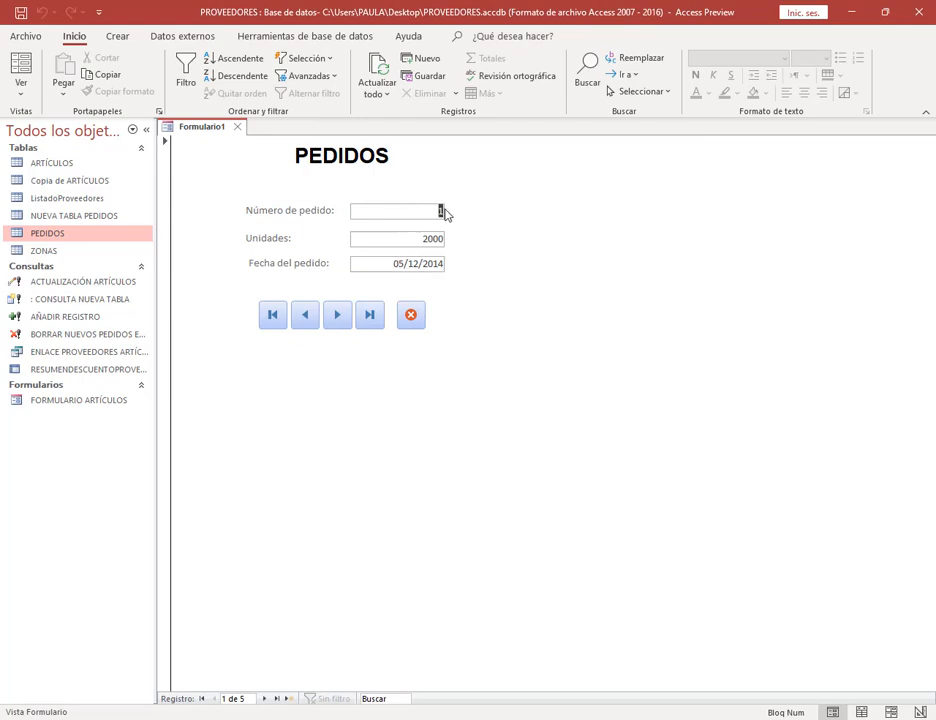
click(337, 316)
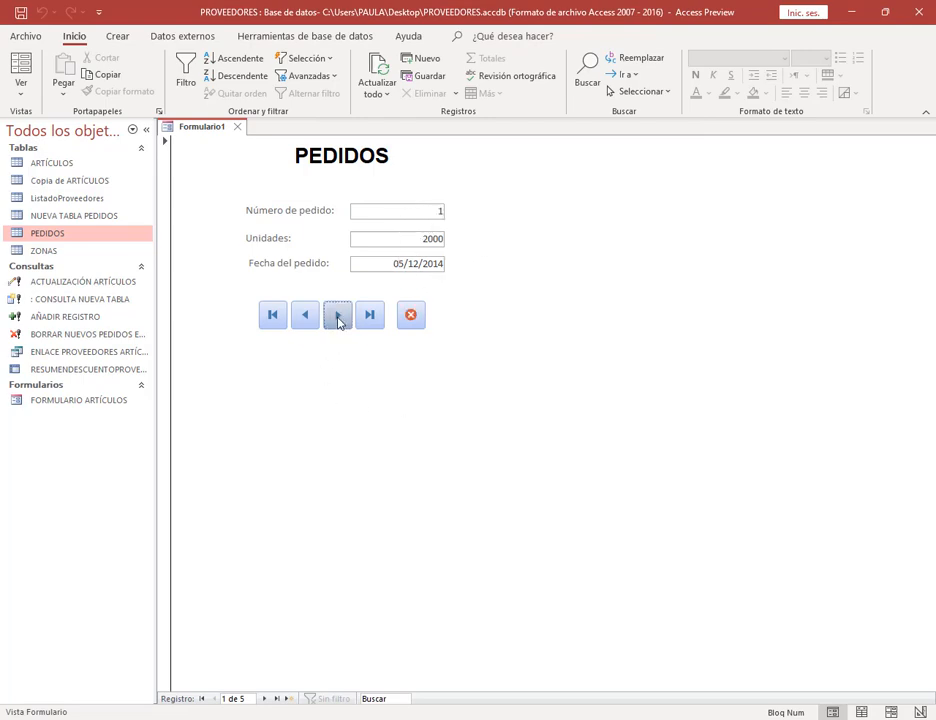
click(308, 317)
click(367, 316)
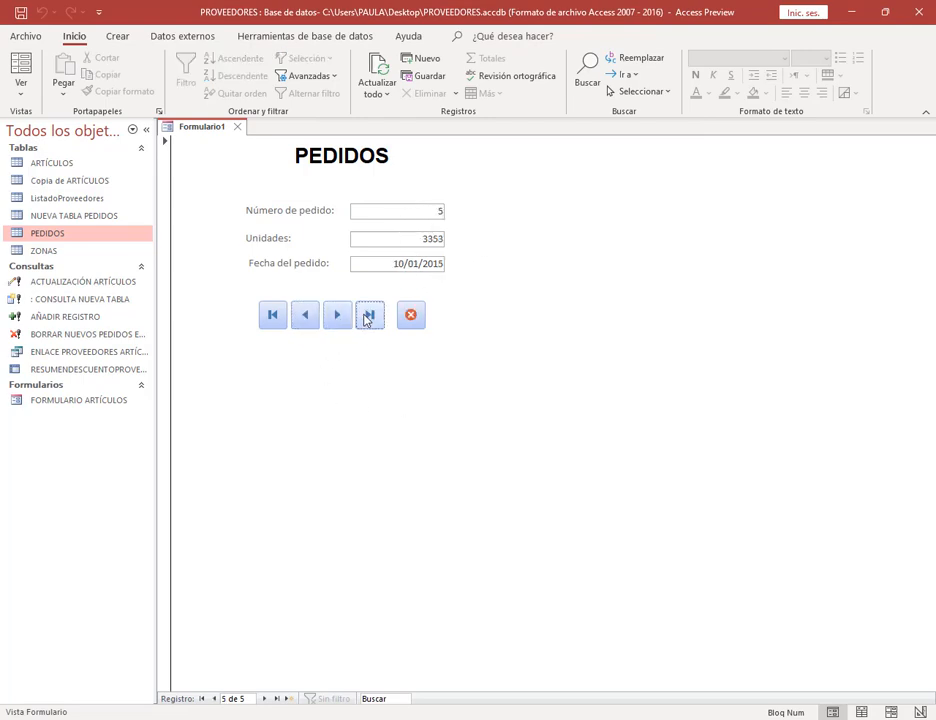
click(274, 316)
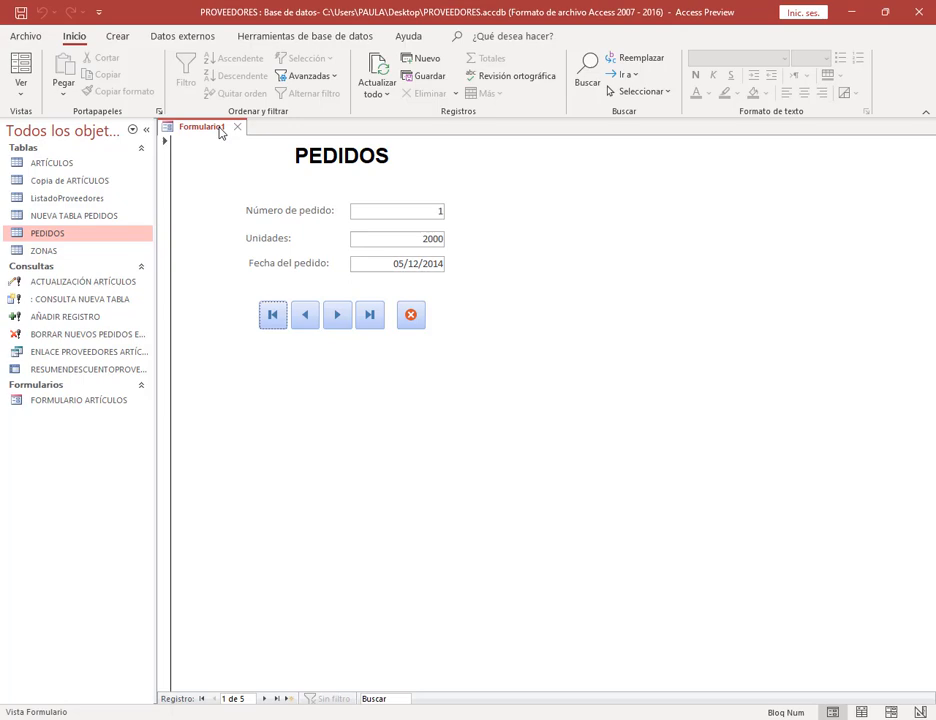
Step: Return Formulario1 to Design view, open the PEDIDOS table to compare its fields with the form's controls, and close the table
right_click(220, 131)
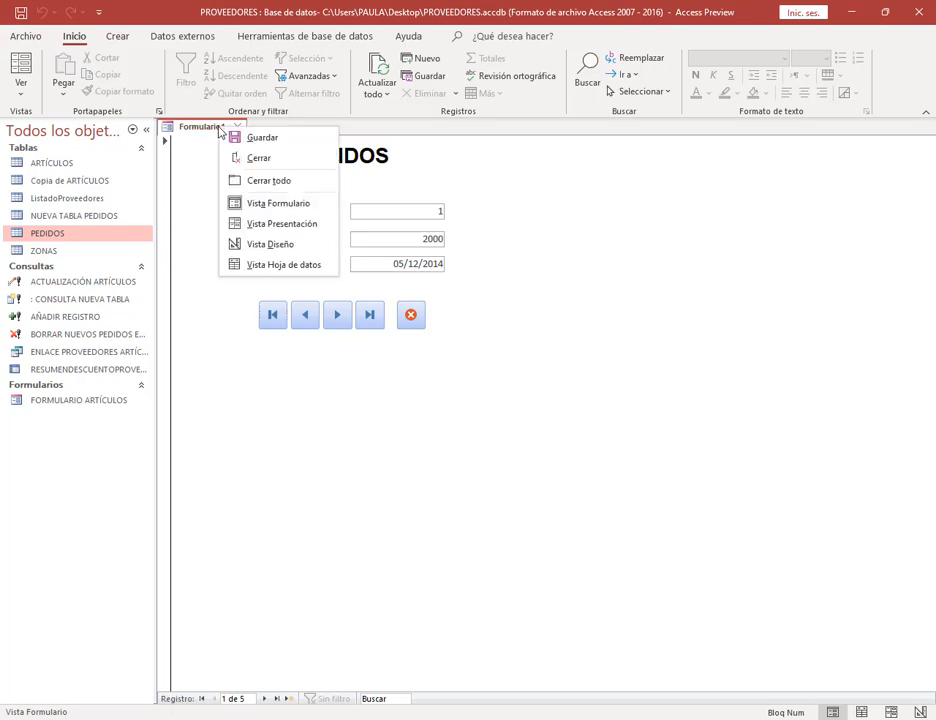
click(271, 243)
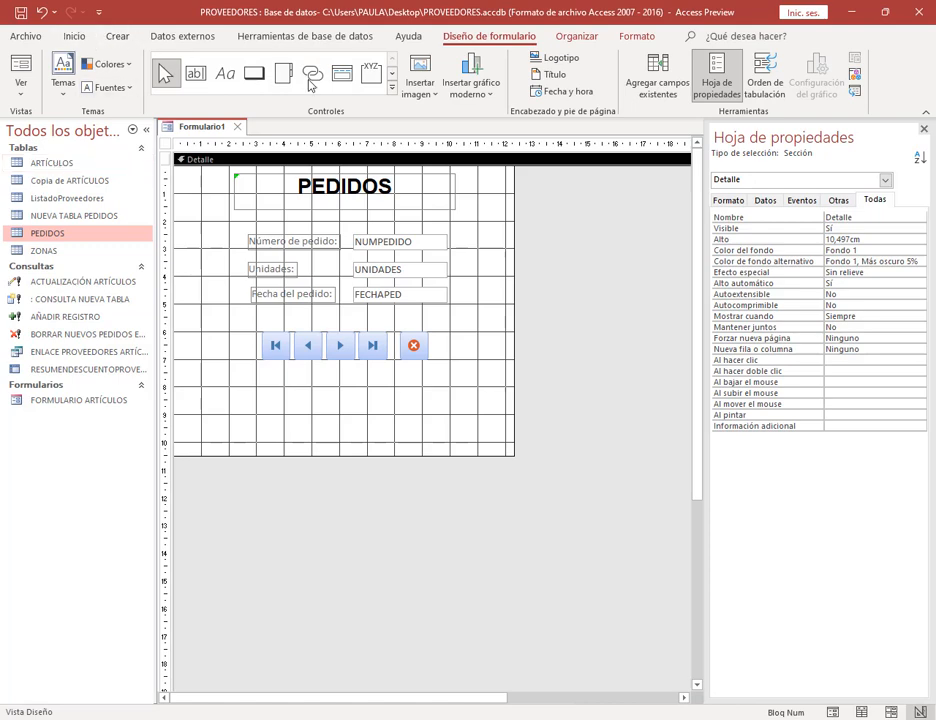
click(116, 37)
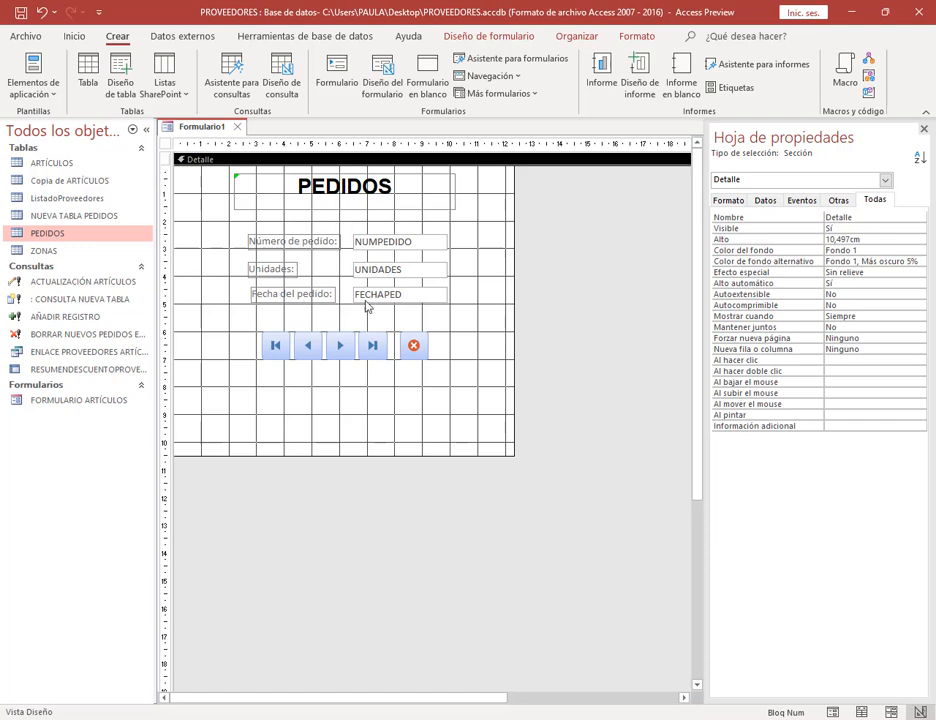
double_click(64, 235)
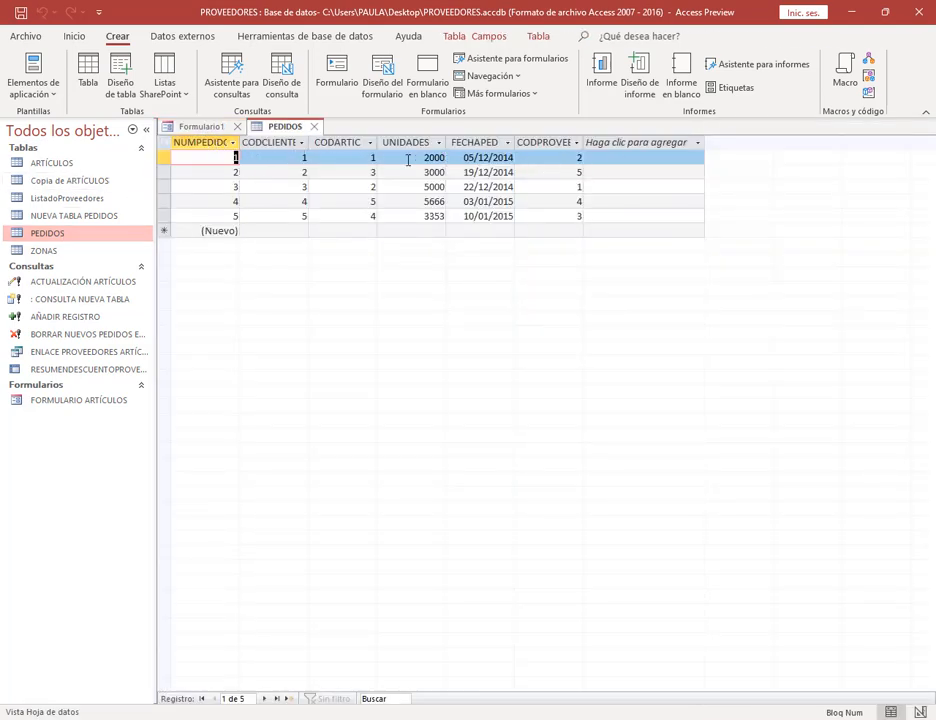
click(219, 128)
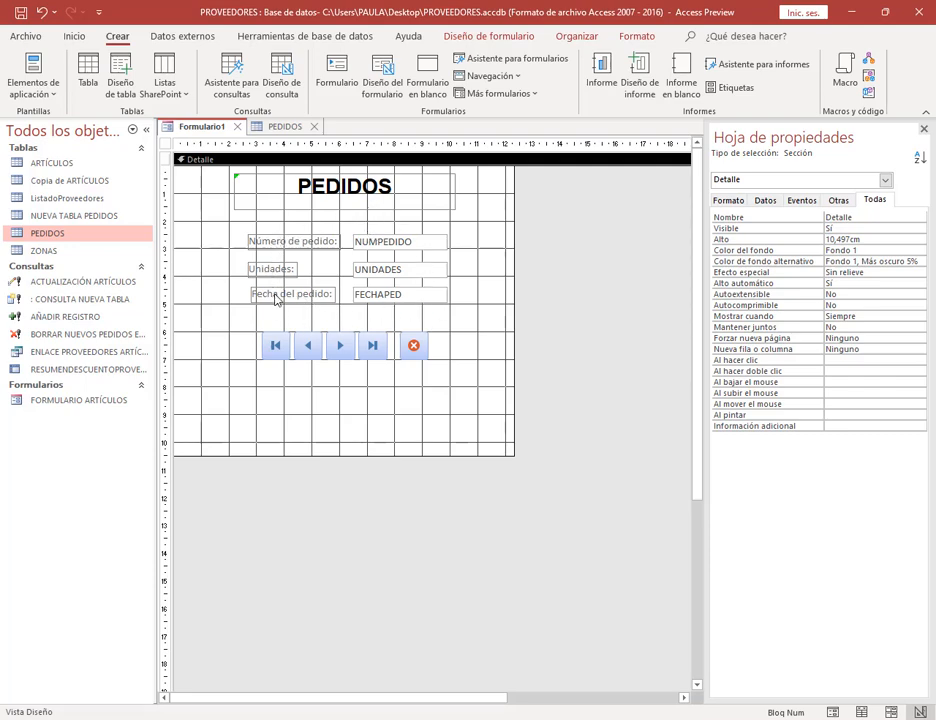
click(314, 126)
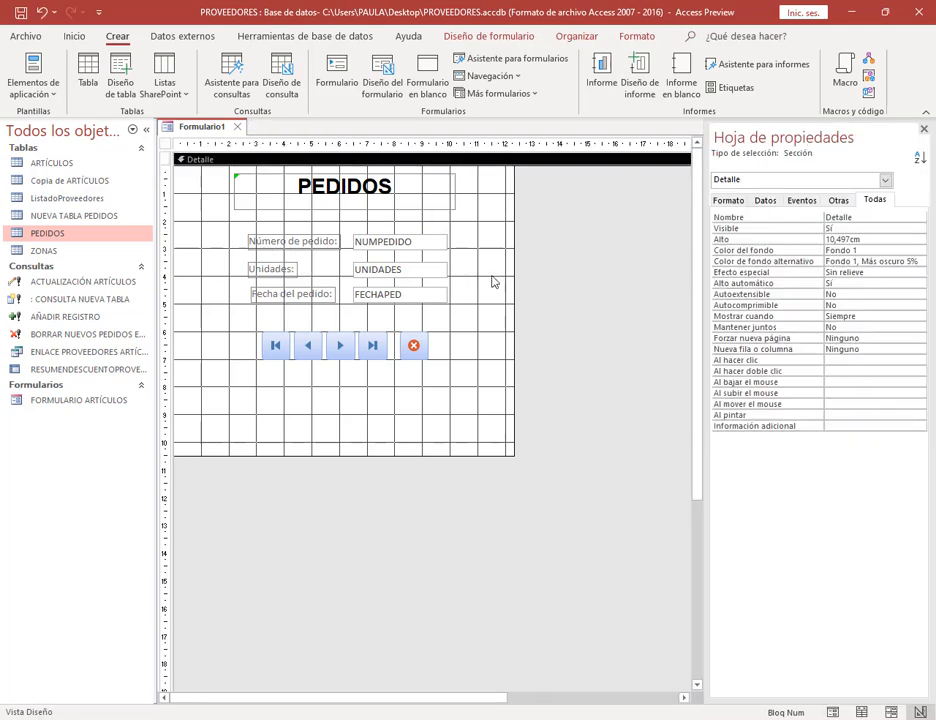
Step: Copy the form name from step 16 of the PDF manual, save the form in Access as FORMULARIO PEDIDOS, and close it
key(alt+Tab)
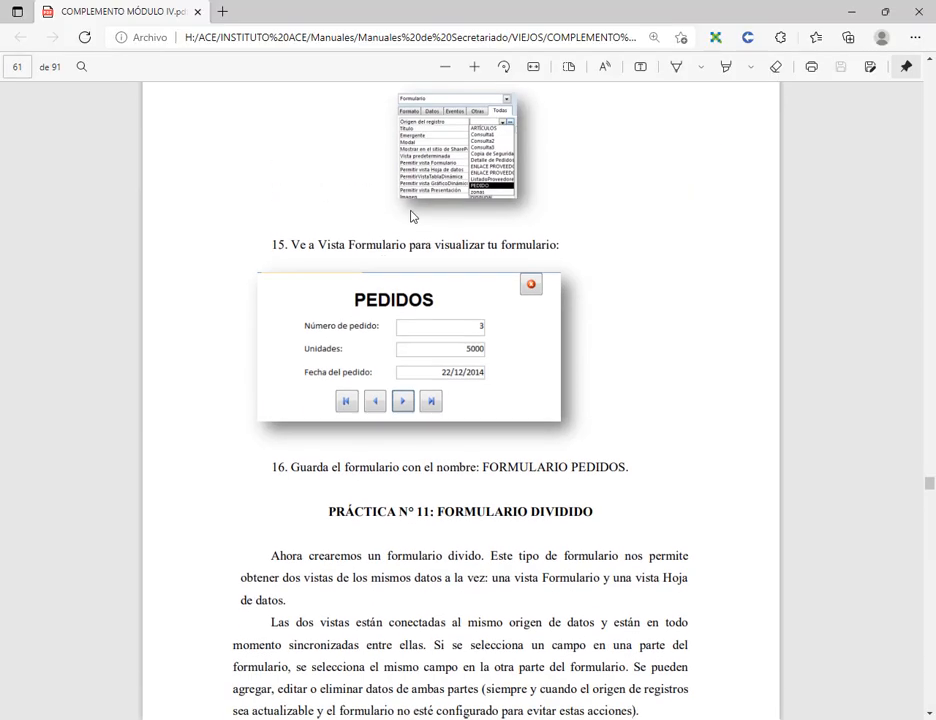
scroll(400, 240, down, 2)
drag(483, 367, 626, 366)
key(ctrl+c)
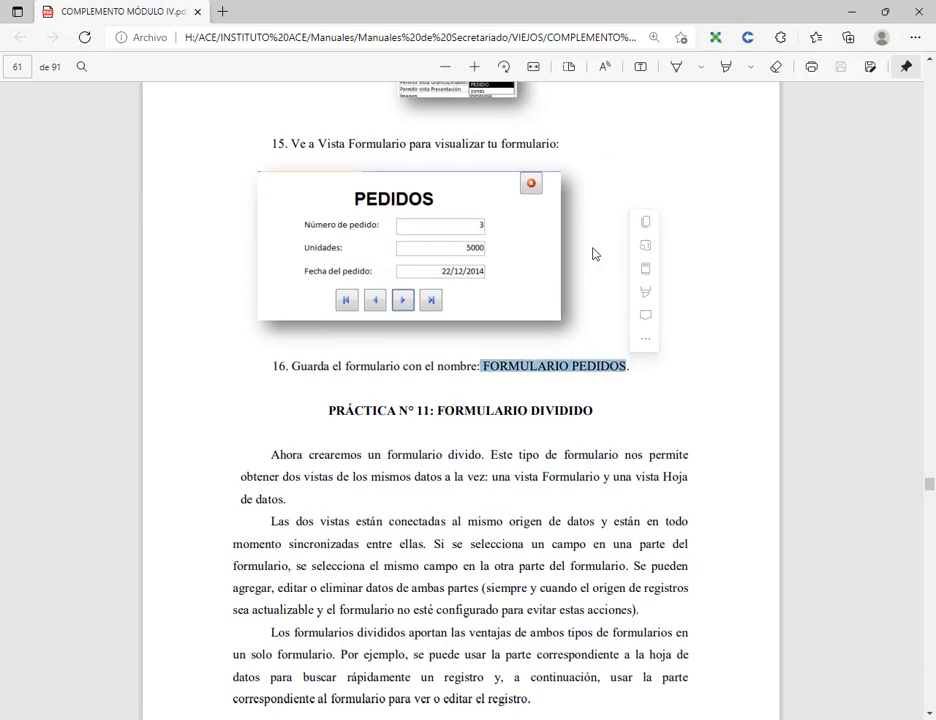
key(alt+Tab)
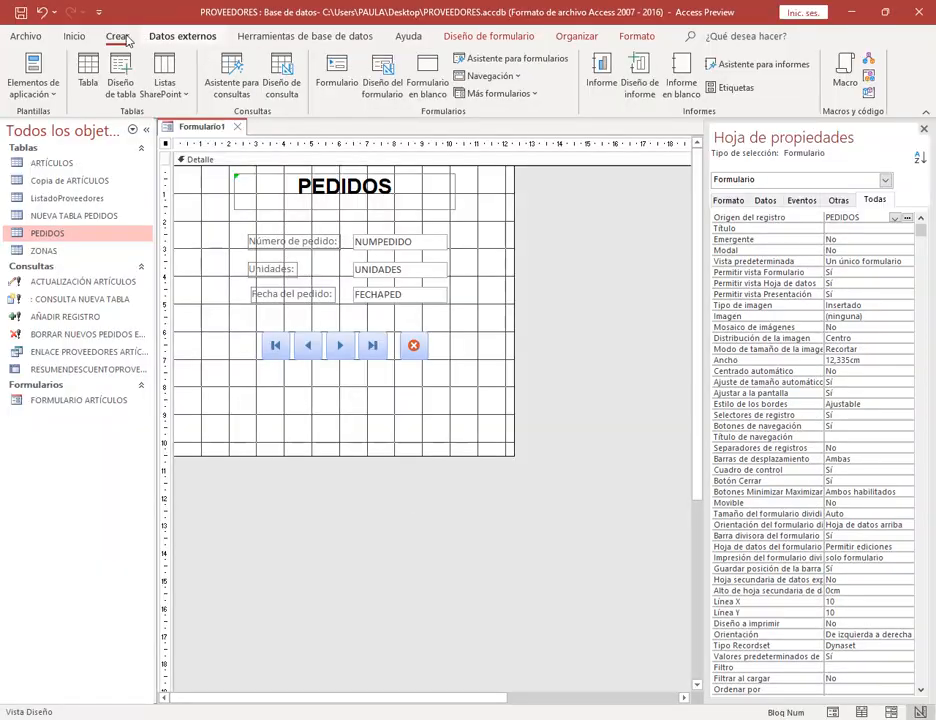
click(21, 13)
key(ctrl+v)
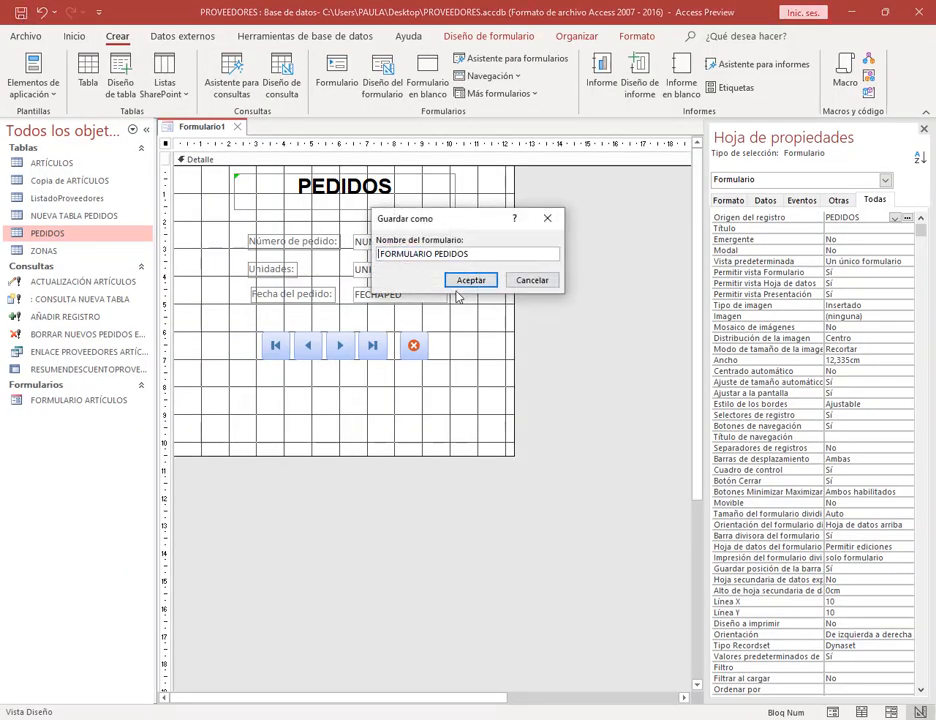
click(470, 281)
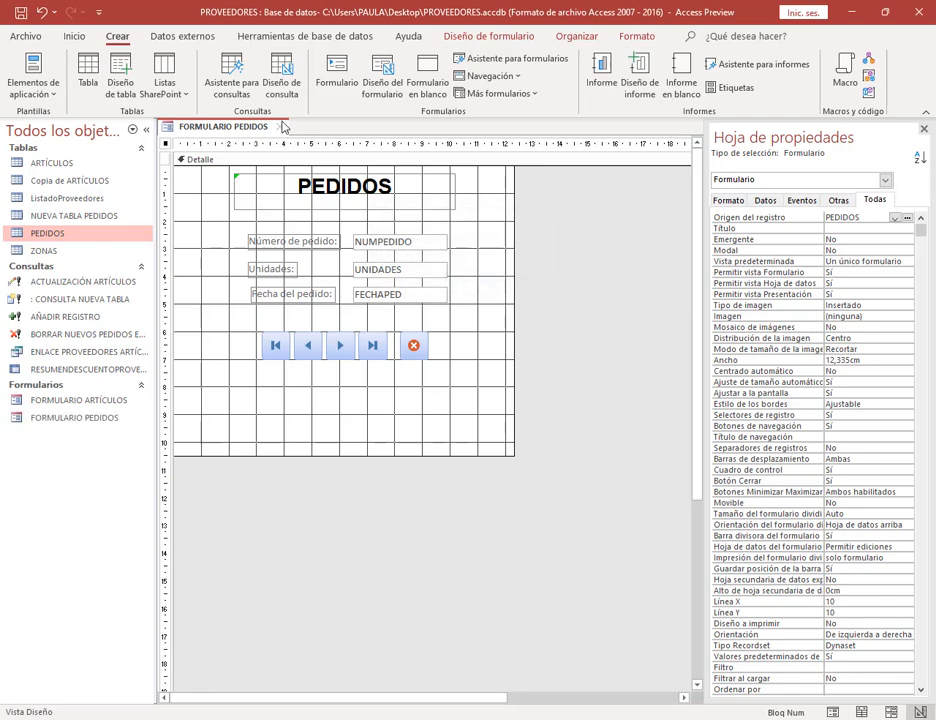
Step: Switch to the PDF manual and read Práctica N° 11 on creating a split form from the ListadoProveedores table
click(204, 718)
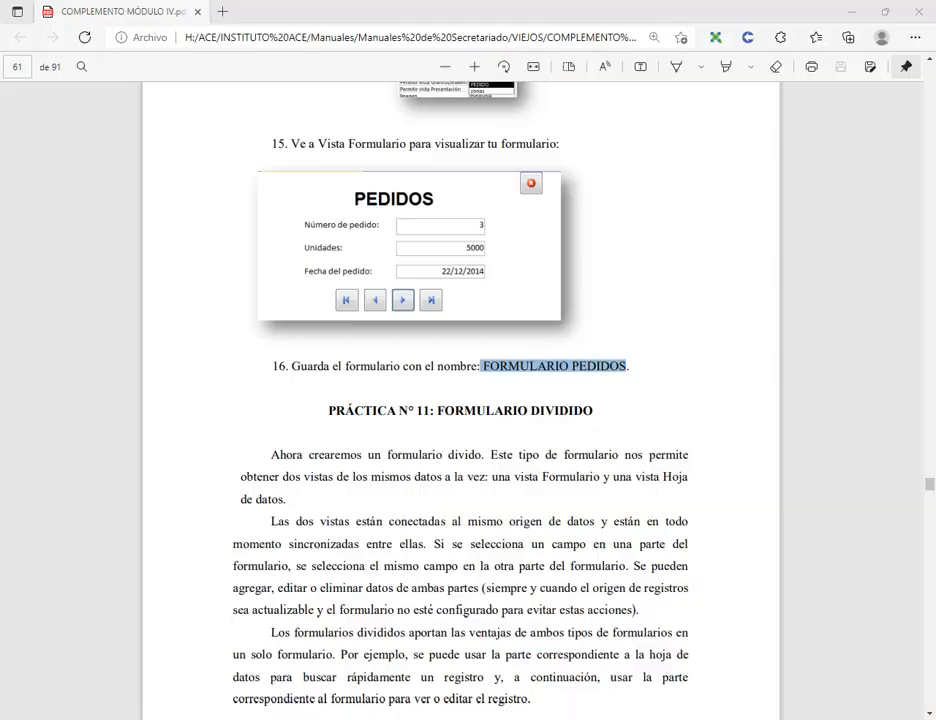
click(476, 451)
scroll(501, 443, down, 2)
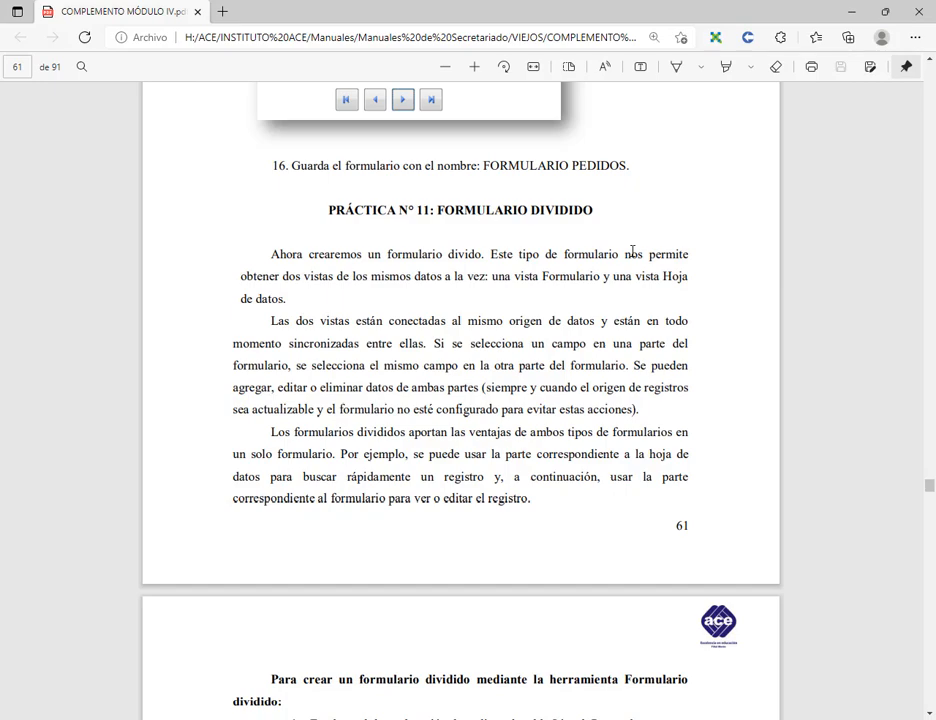
scroll(572, 388, down, 6)
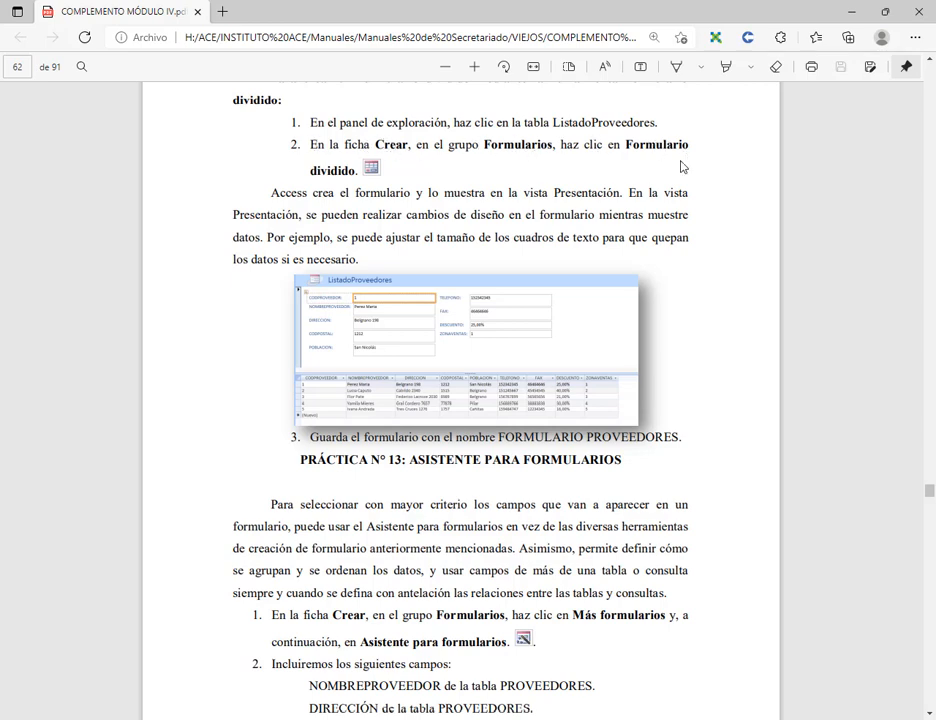
drag(546, 122, 668, 126)
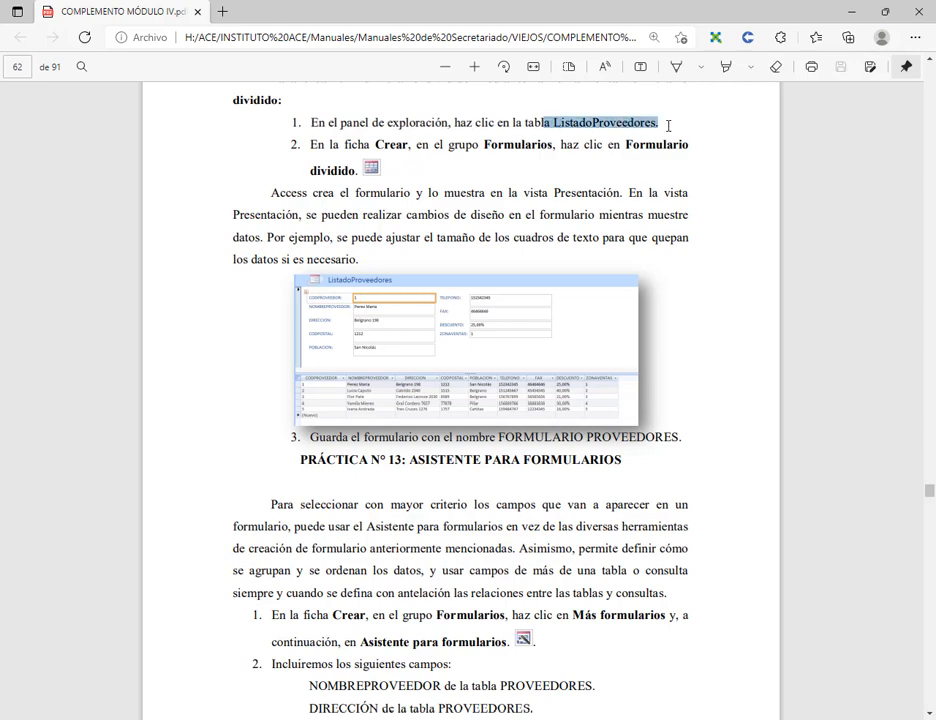
click(624, 127)
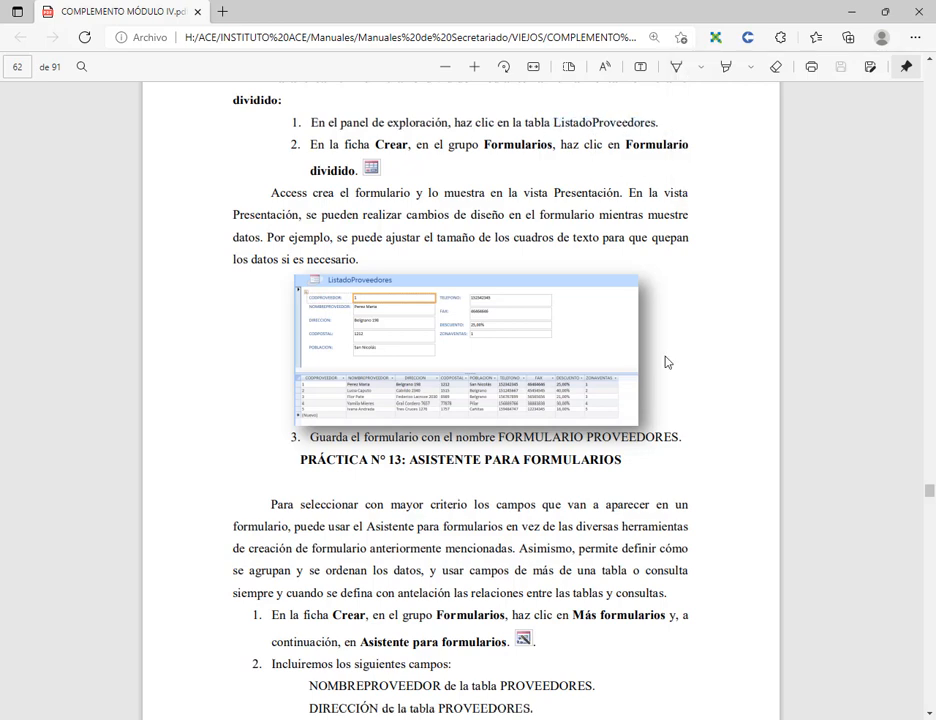
Step: In Access, create a split form (Formulario dividido) from the ListadoProveedores table and hide the property sheet
click(427, 718)
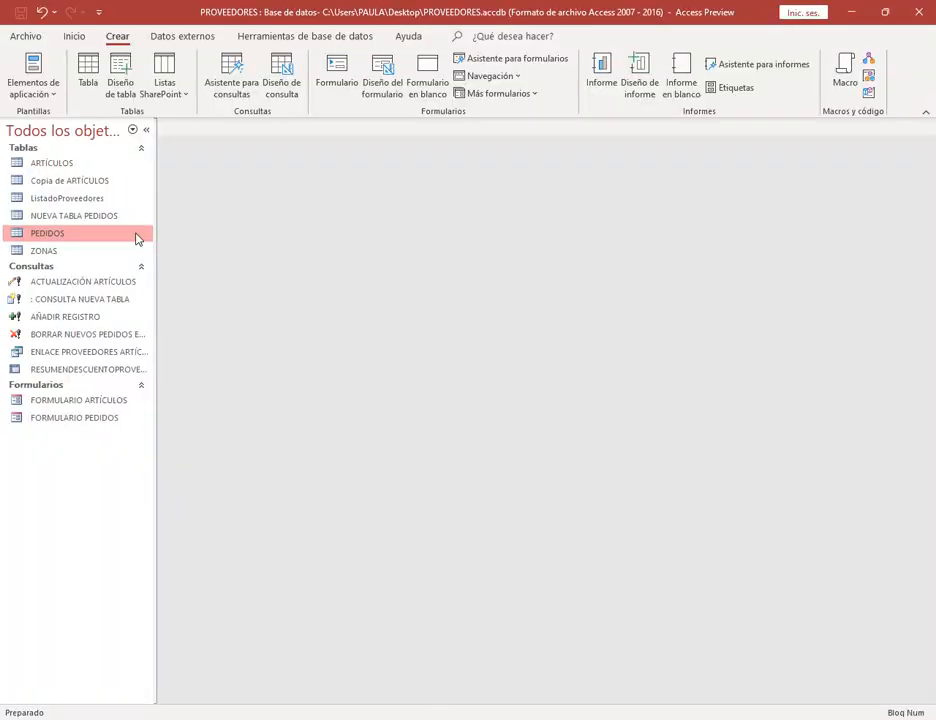
click(88, 199)
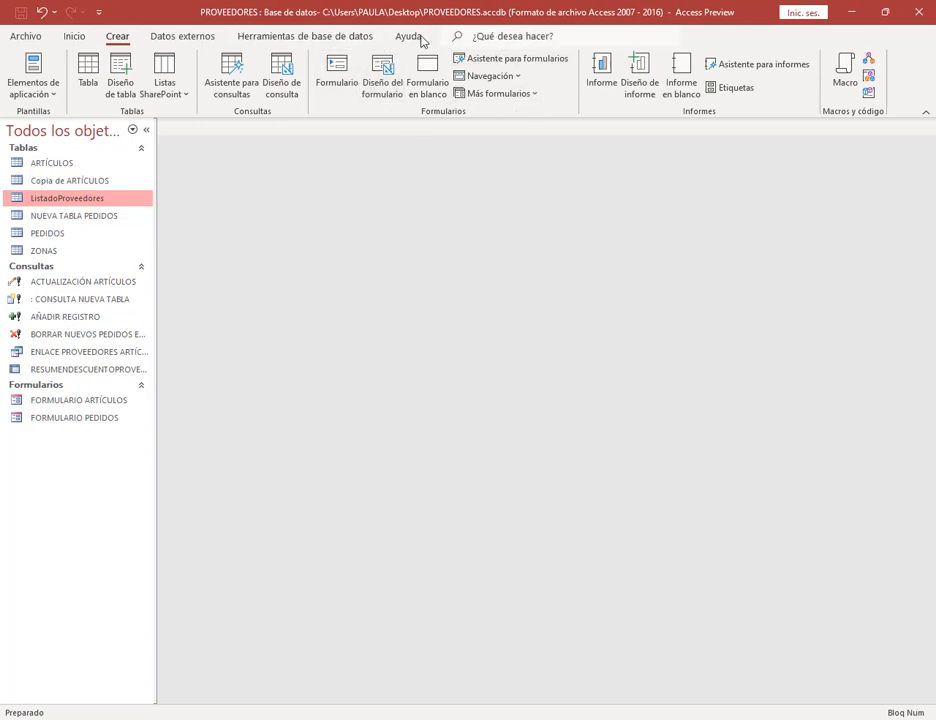
click(537, 98)
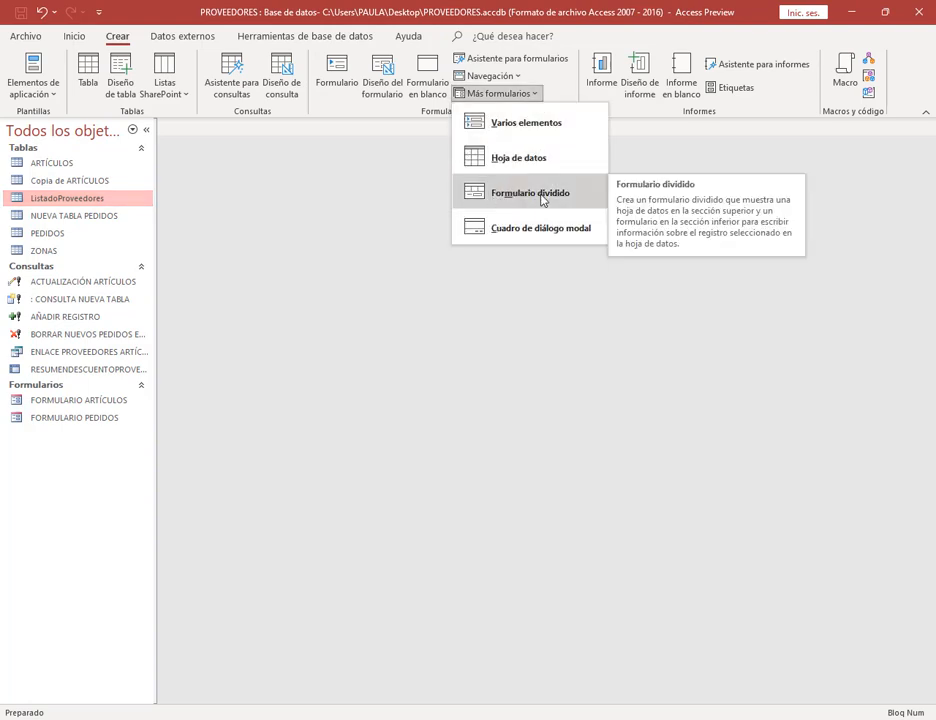
click(541, 196)
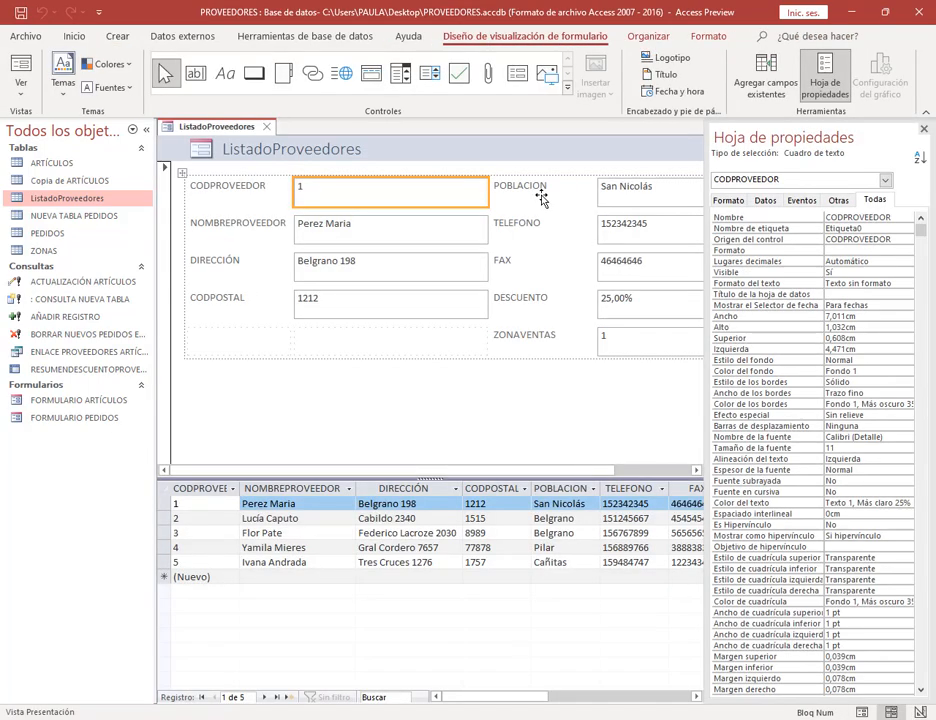
click(924, 129)
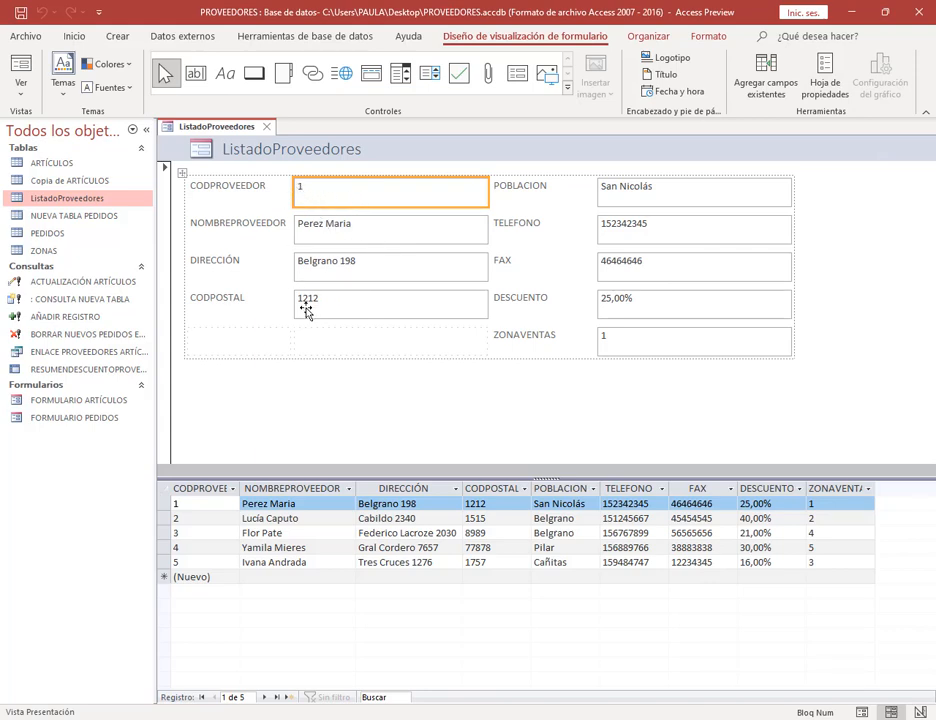
key(ctrl+alt+d)
mouse_move(157, 491)
mouse_down()
mouse_move(790, 577)
mouse_move(894, 537)
mouse_move(893, 512)
mouse_up()
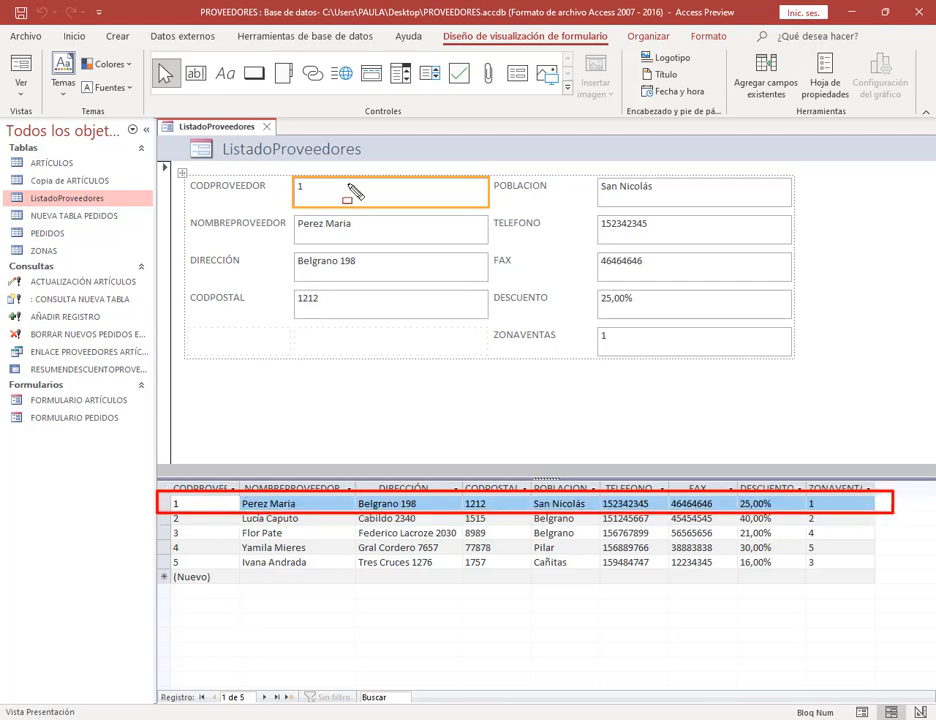
key(Escape)
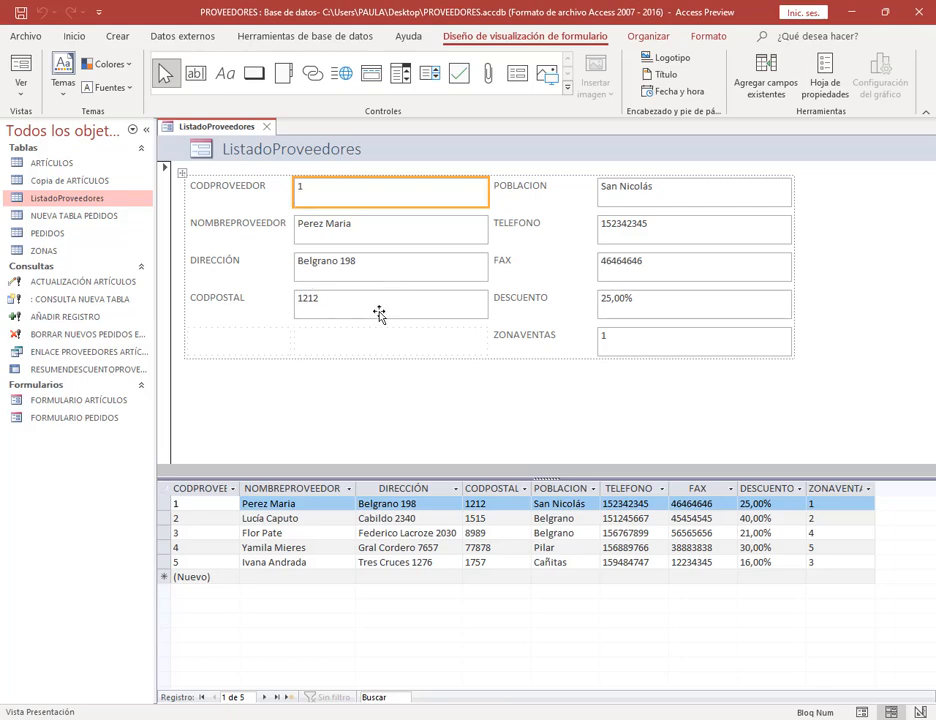
drag(196, 684, 304, 708)
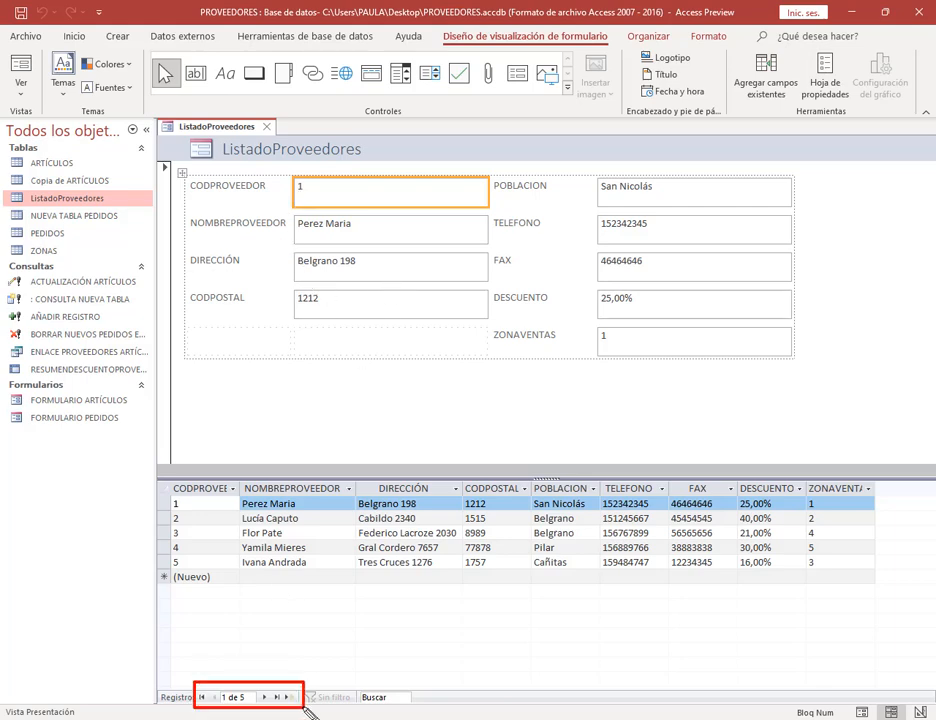
key(Escape)
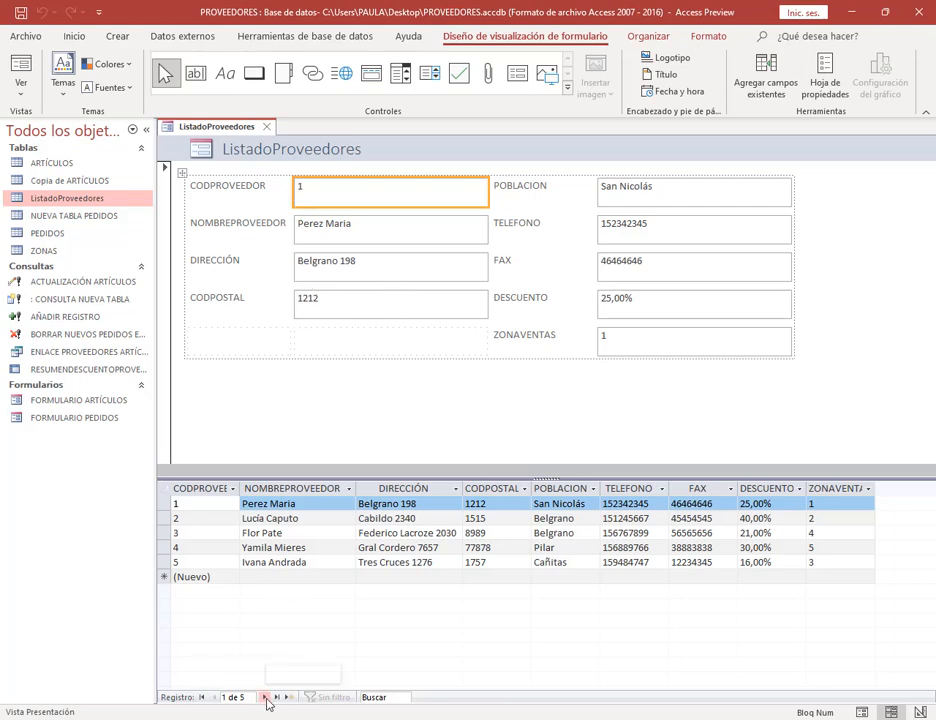
Step: Step forward and back through the records of the split form to check that the form and datasheet sections stay synchronized
click(266, 698)
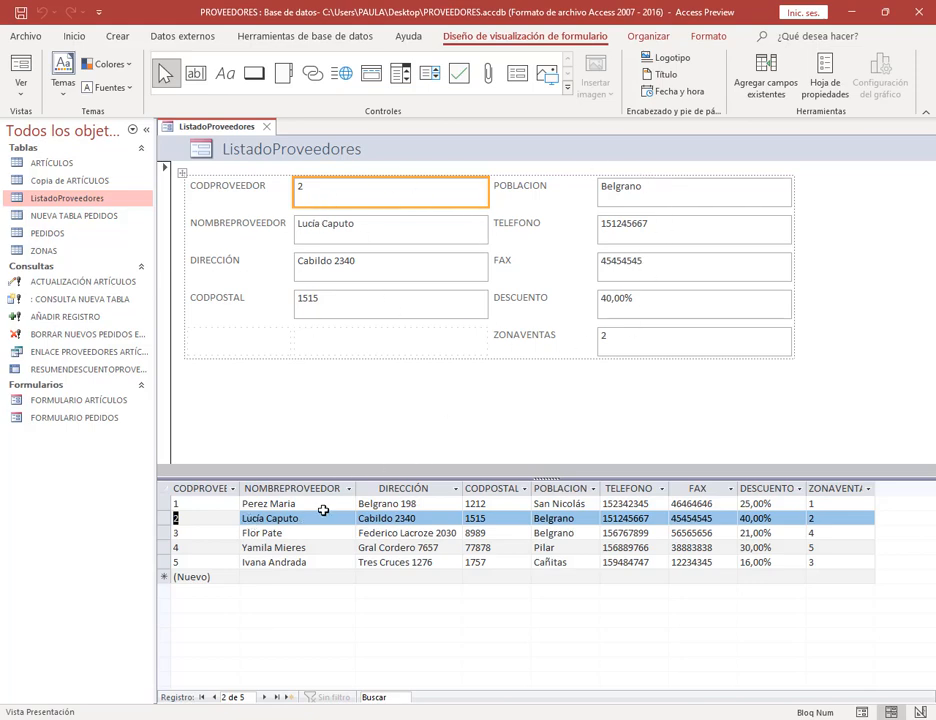
click(266, 698)
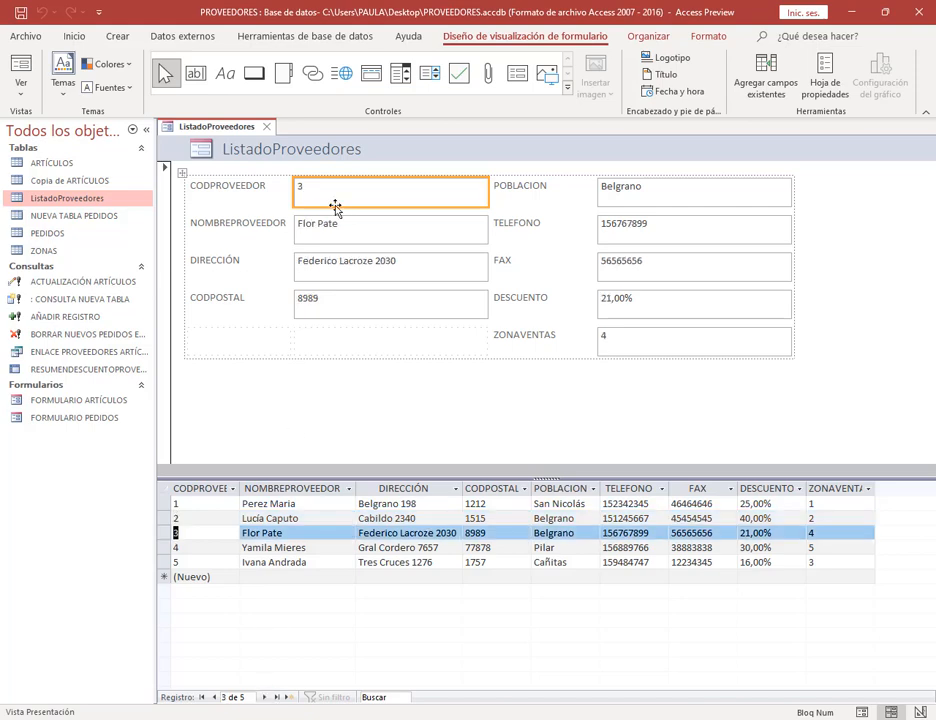
click(214, 697)
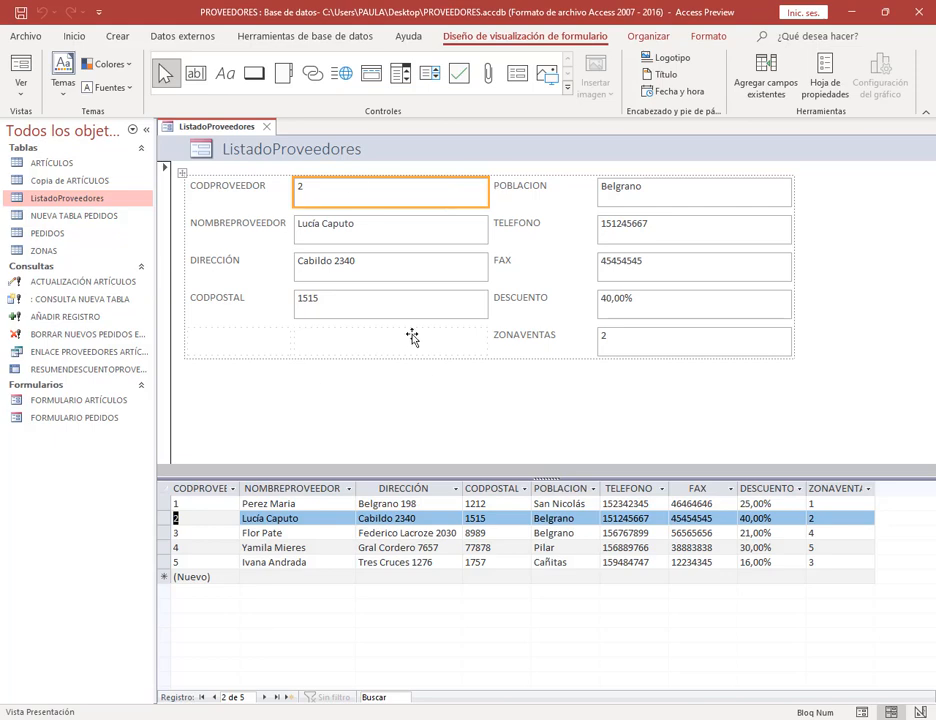
click(265, 697)
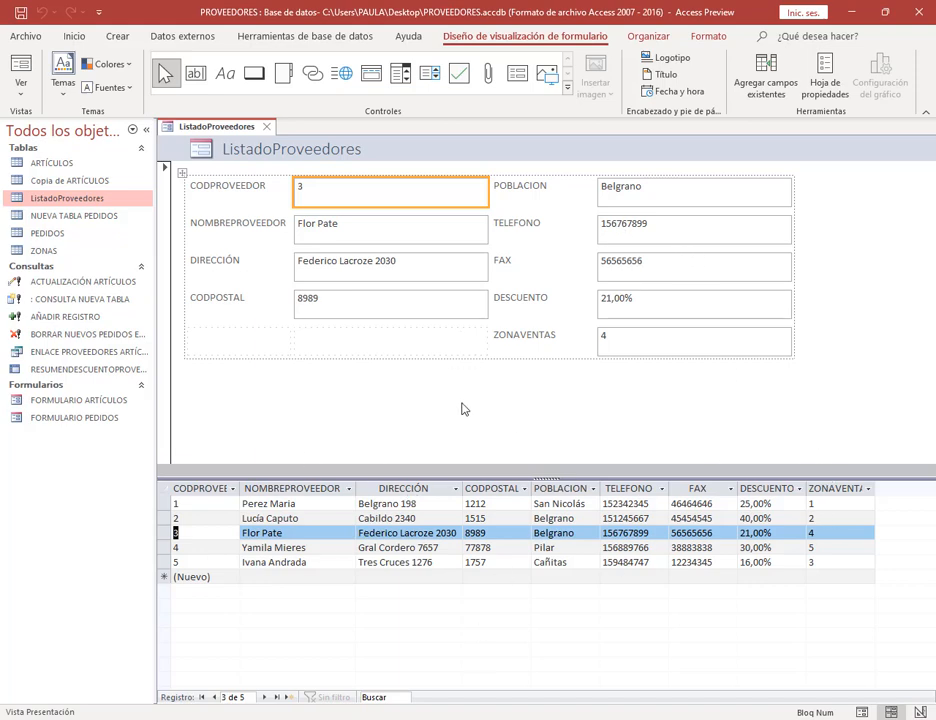
click(640, 412)
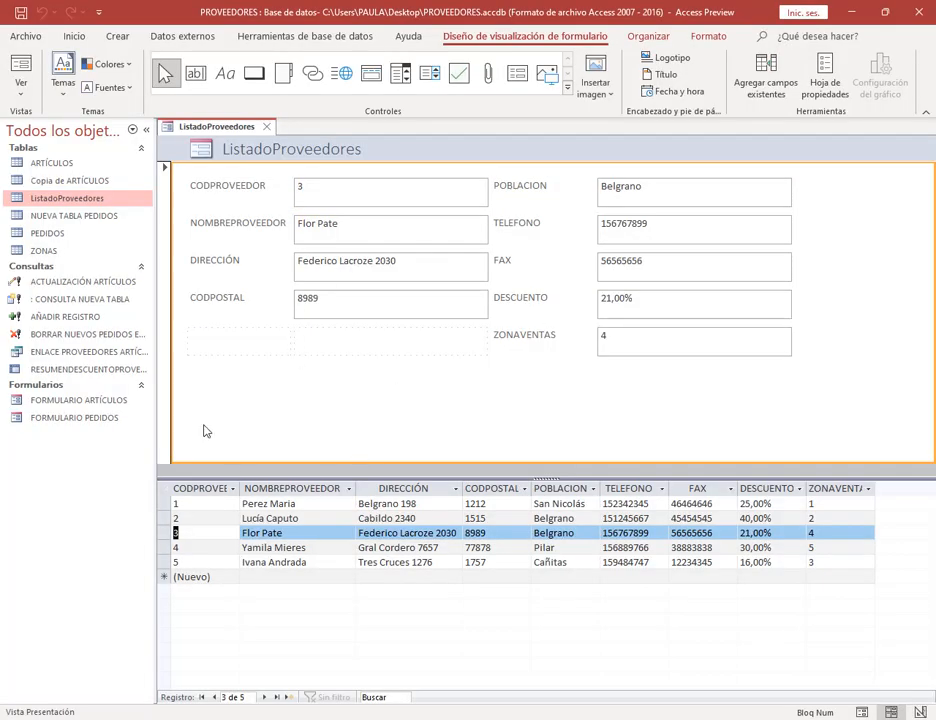
click(165, 432)
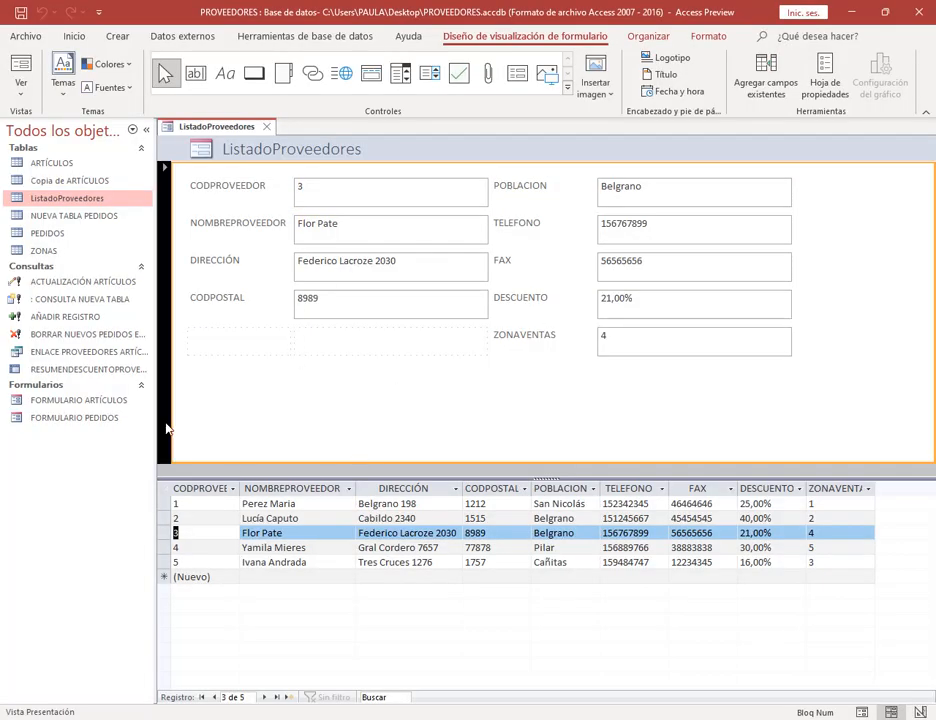
click(347, 151)
Step: Copy the form name from step 3 of the PDF manual, save the split form in Access as FORMULARIO PROVEEDORES, and close it
click(166, 718)
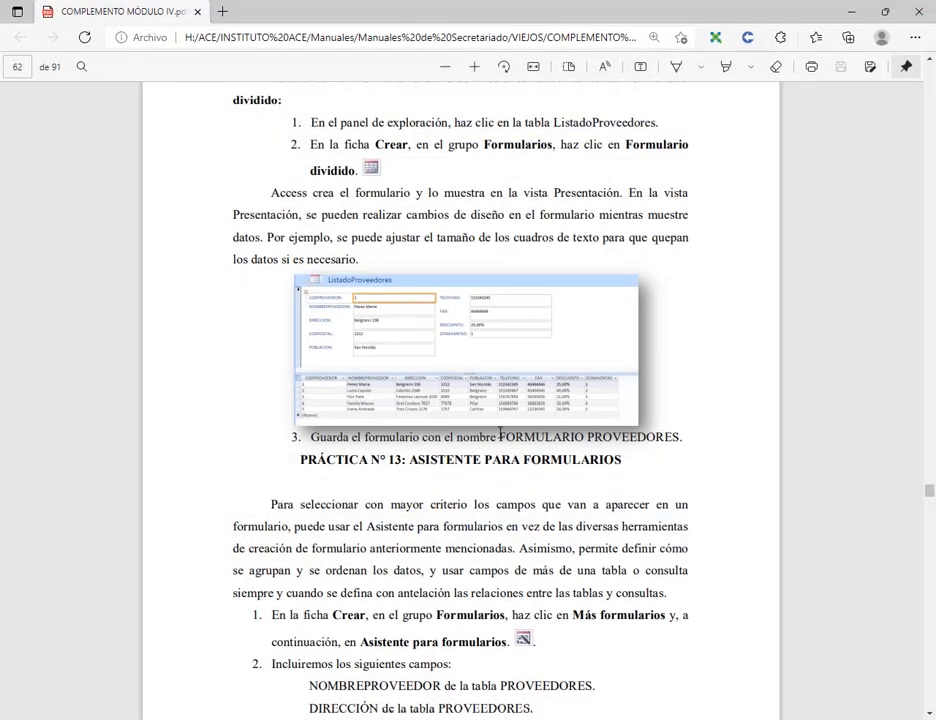
drag(499, 436, 679, 437)
key(ctrl+c)
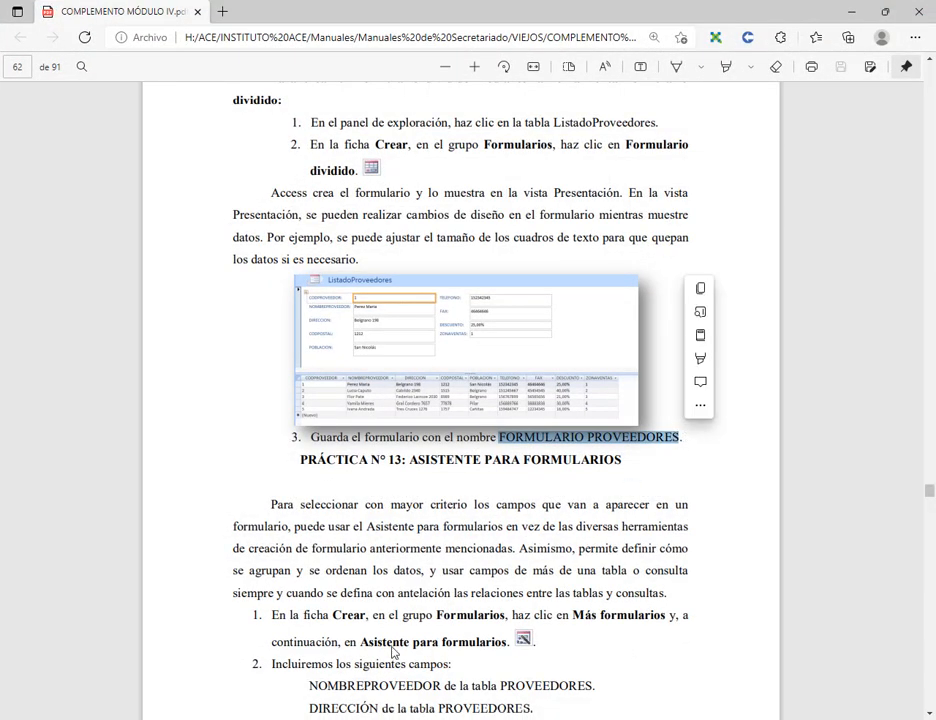
key(alt+Tab)
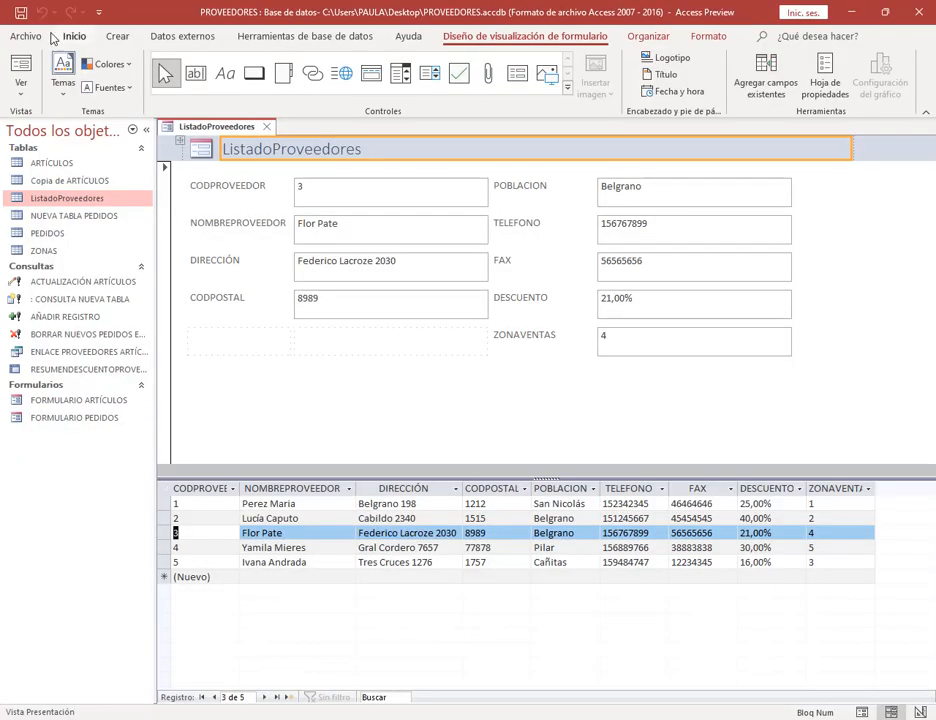
click(20, 13)
key(ctrl+v)
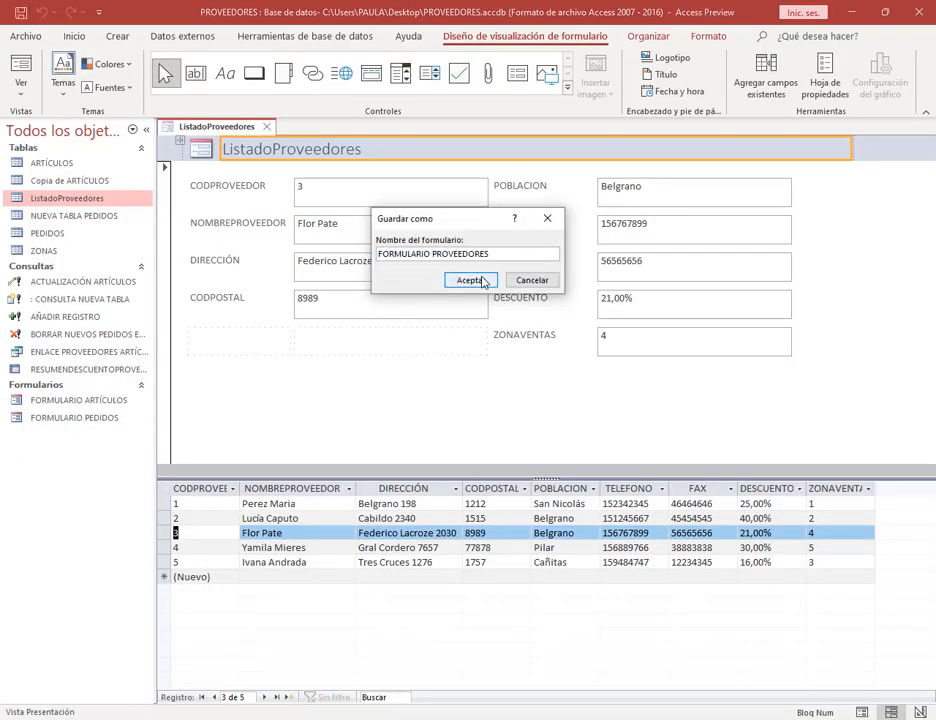
click(474, 280)
click(301, 127)
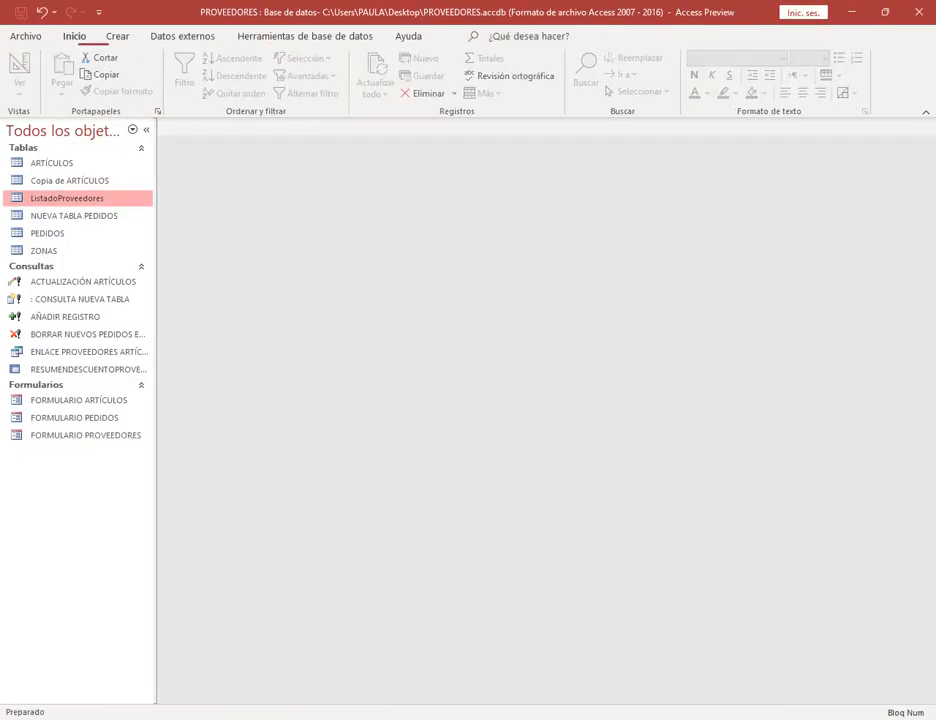
Step: Switch to the PDF manual and read Práctica N° 13 on the Form Wizard and the fields to include
key(alt+Tab)
click(336, 503)
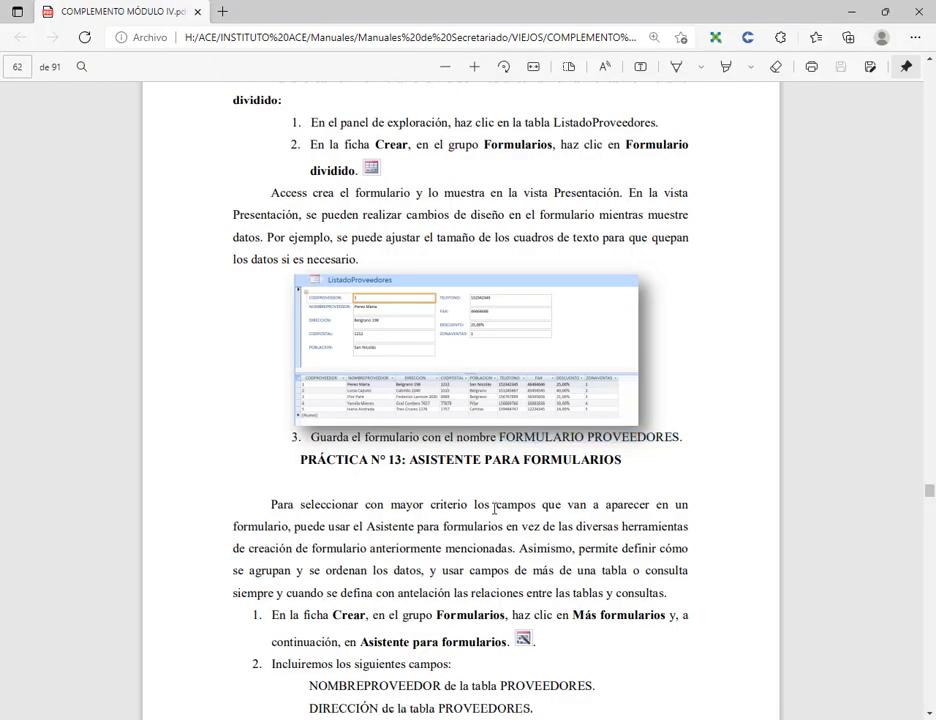
scroll(408, 354, down, 2)
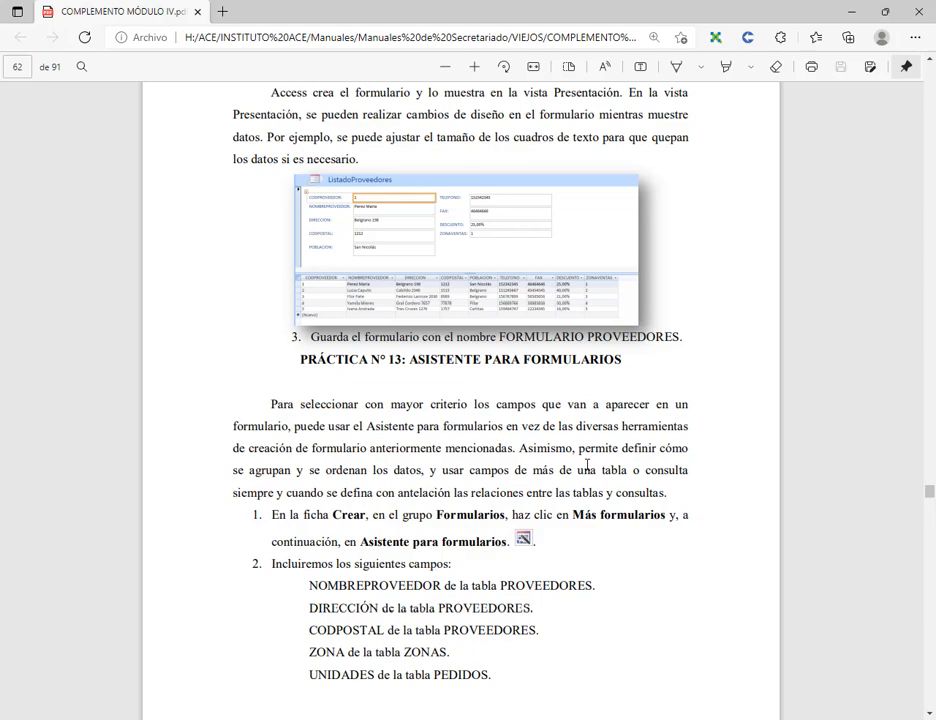
scroll(527, 382, down, 3)
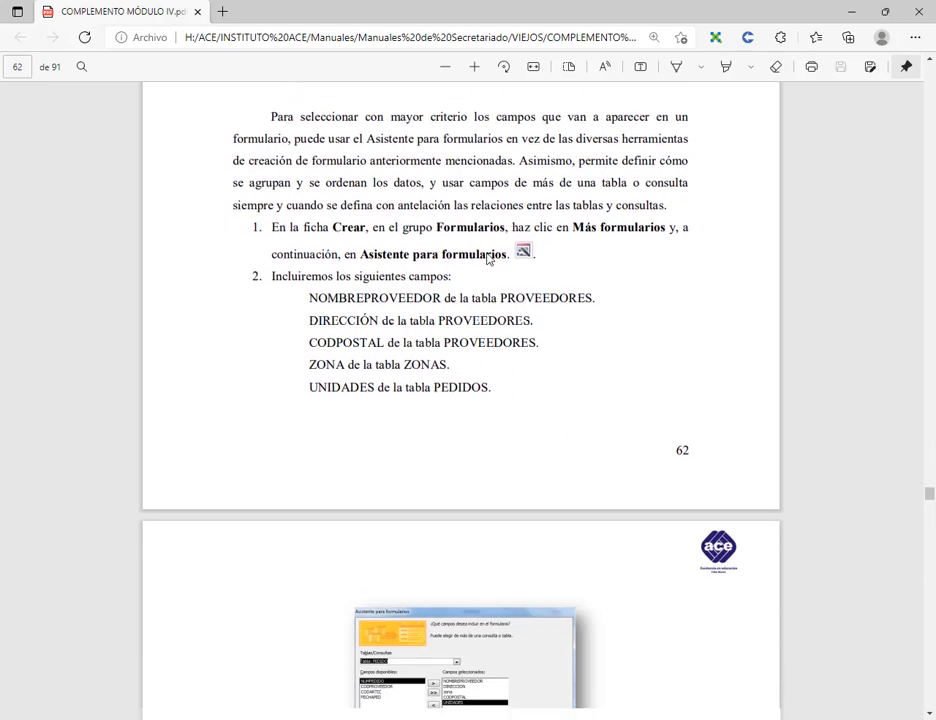
scroll(522, 276, up, 1)
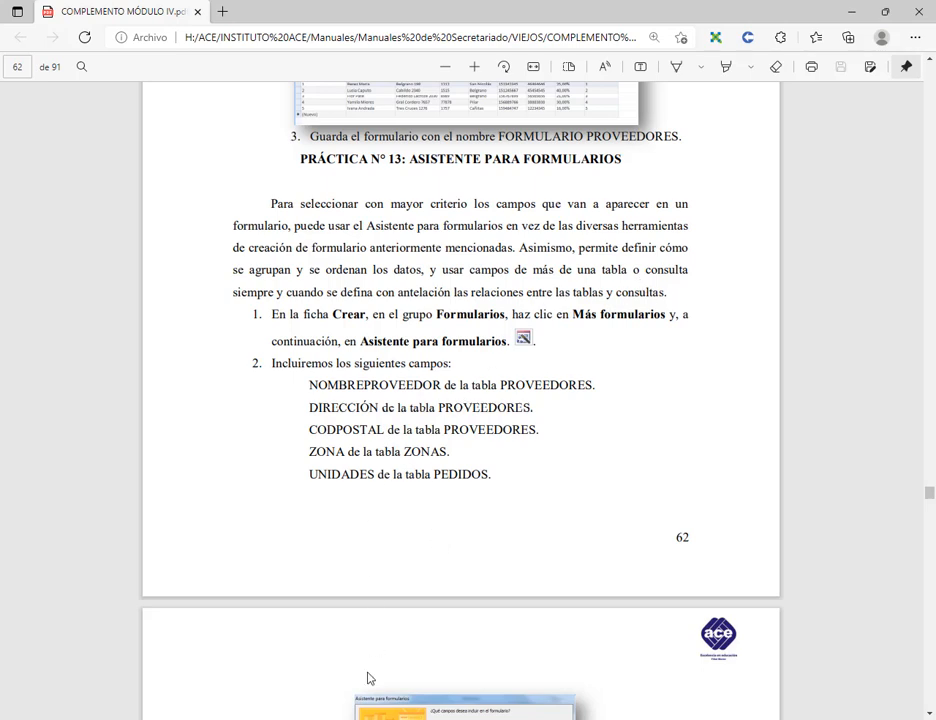
Step: Start the Form Wizard (Asistente para formularios) in Access and check the manual's step 2 field list and sample dialog
key(alt+Tab)
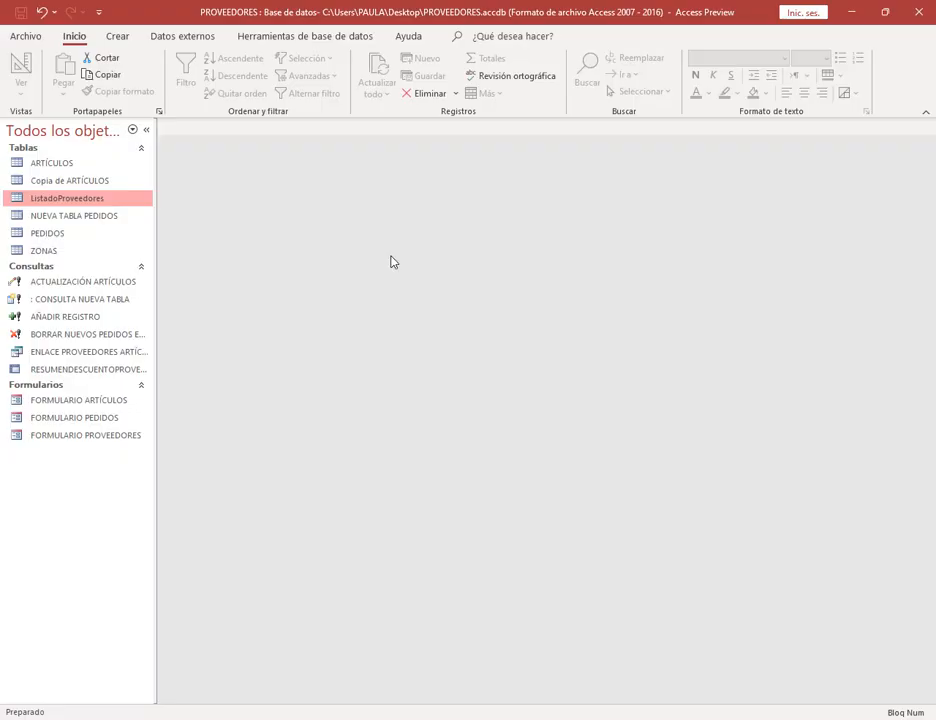
click(118, 37)
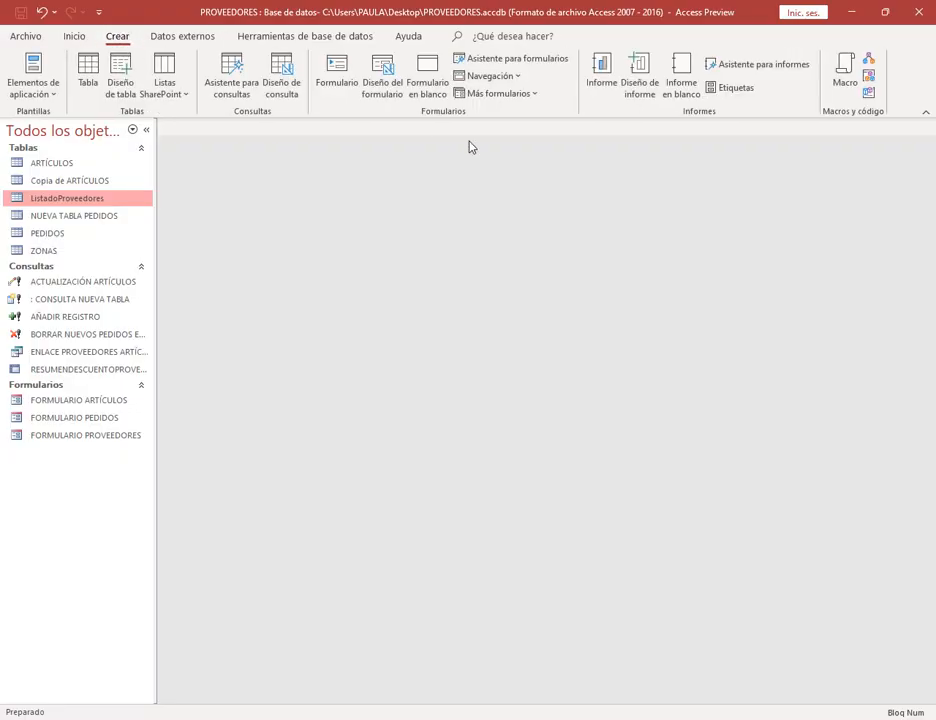
click(530, 60)
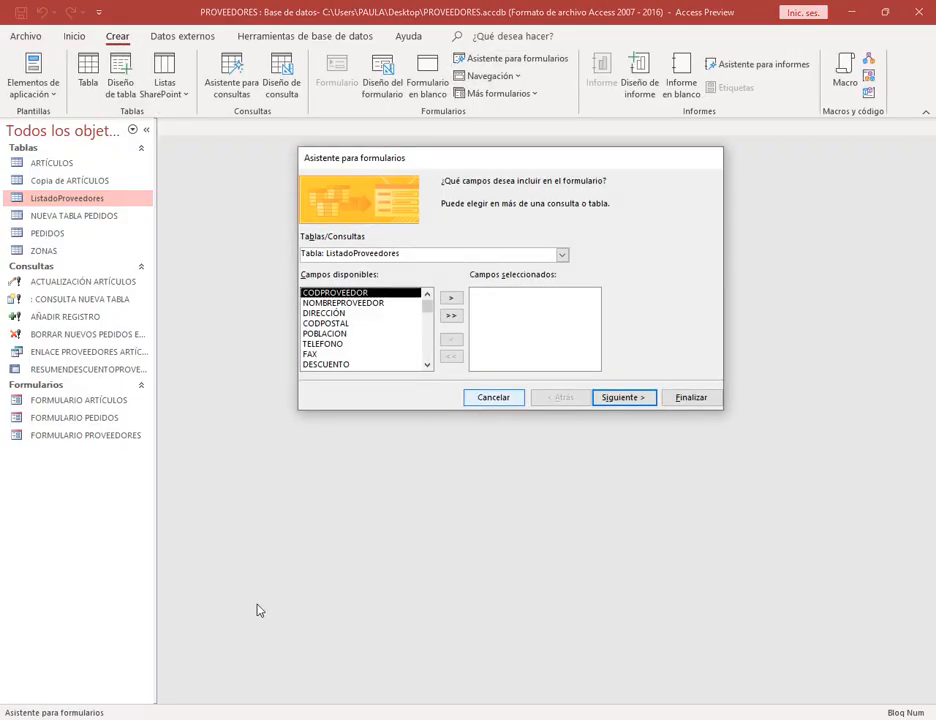
key(alt+Tab)
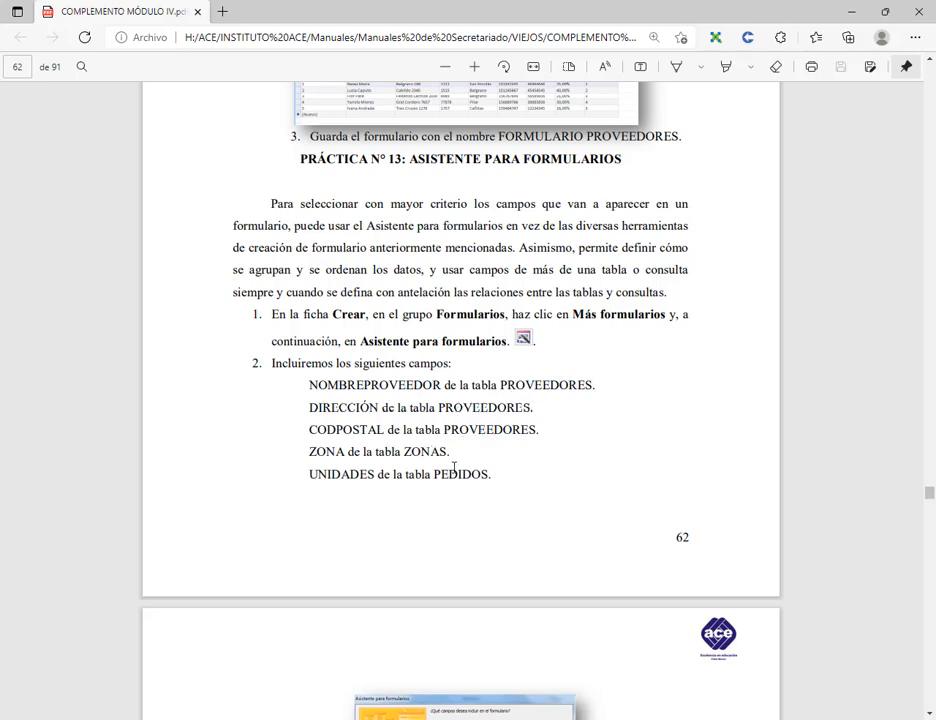
scroll(497, 458, down, 3)
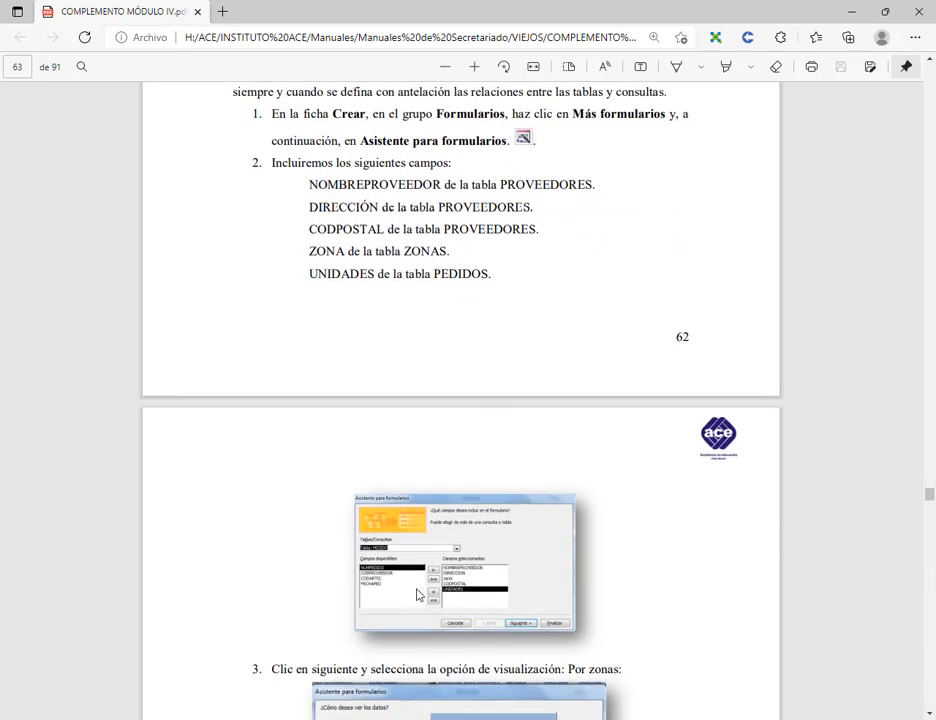
key(alt+Tab)
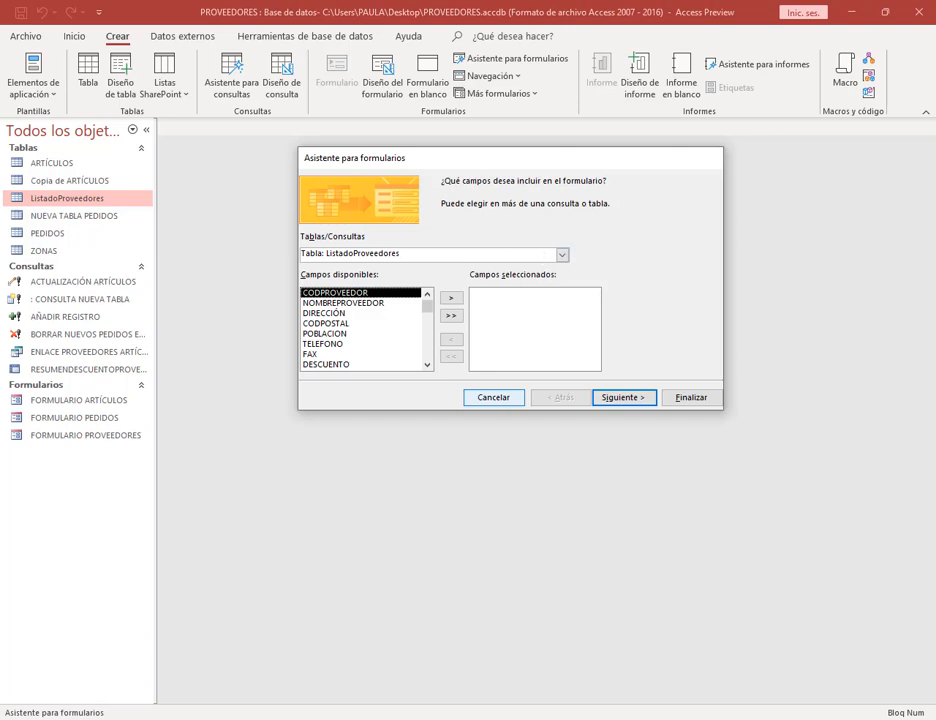
Step: Add the NOMBREPROVEEDOR, DIRECCIÓN and CODPOSTAL fields from the ListadoProveedores table to the wizard's selected fields
key(alt+Tab)
key(alt+Tab)
click(343, 303)
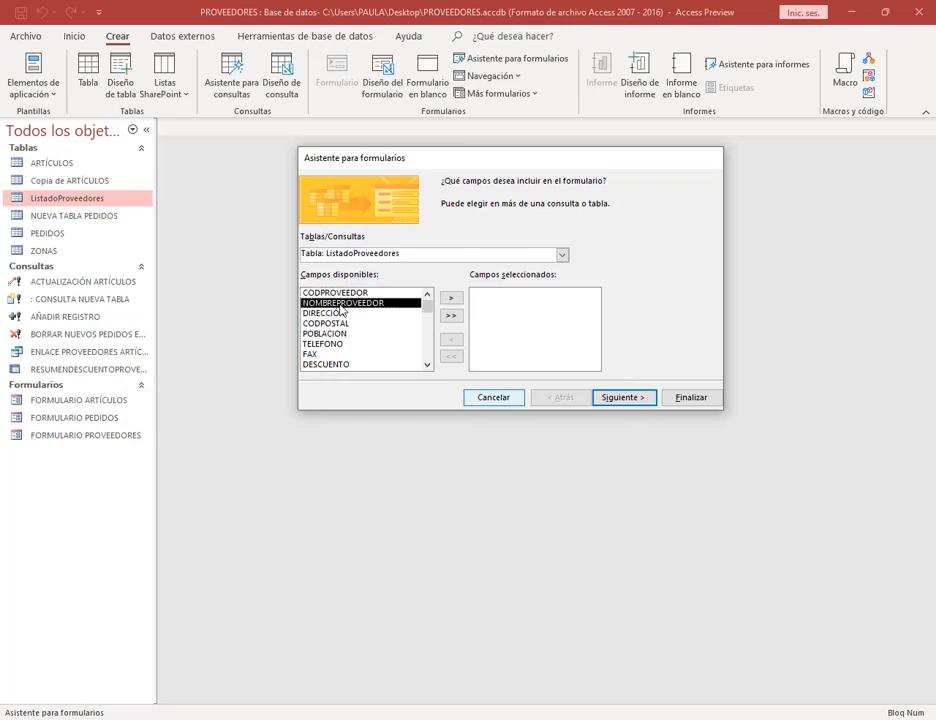
click(451, 300)
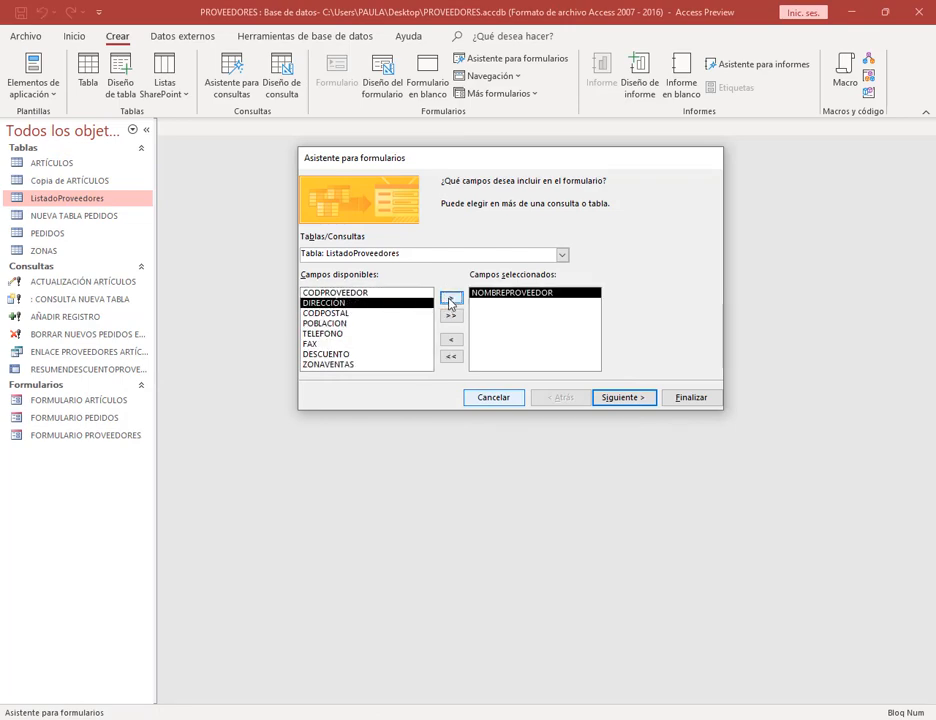
click(451, 300)
key(alt+Tab)
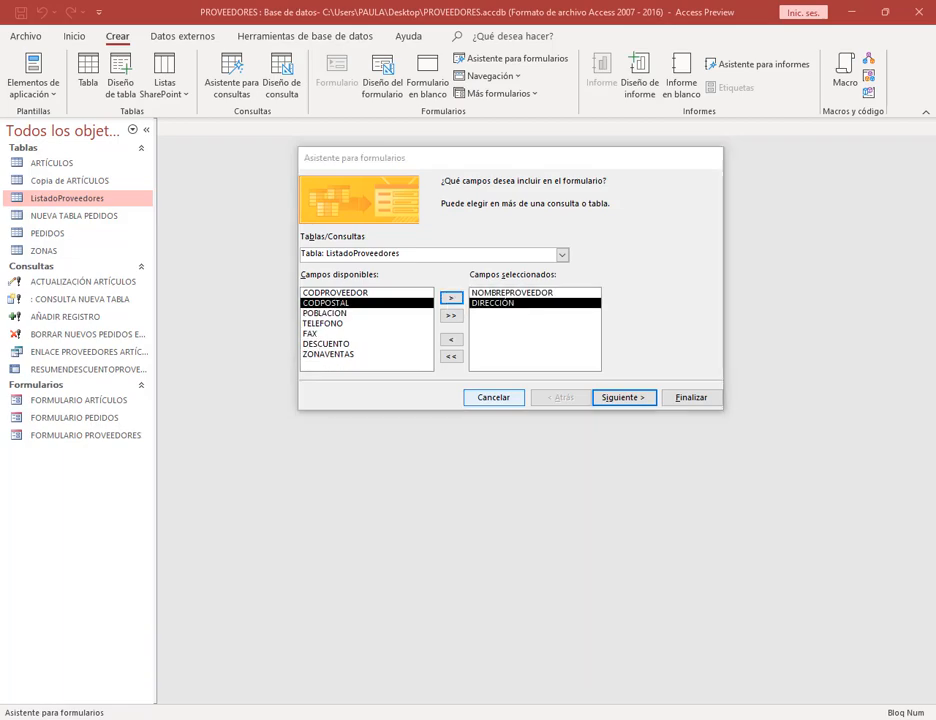
key(alt+Tab)
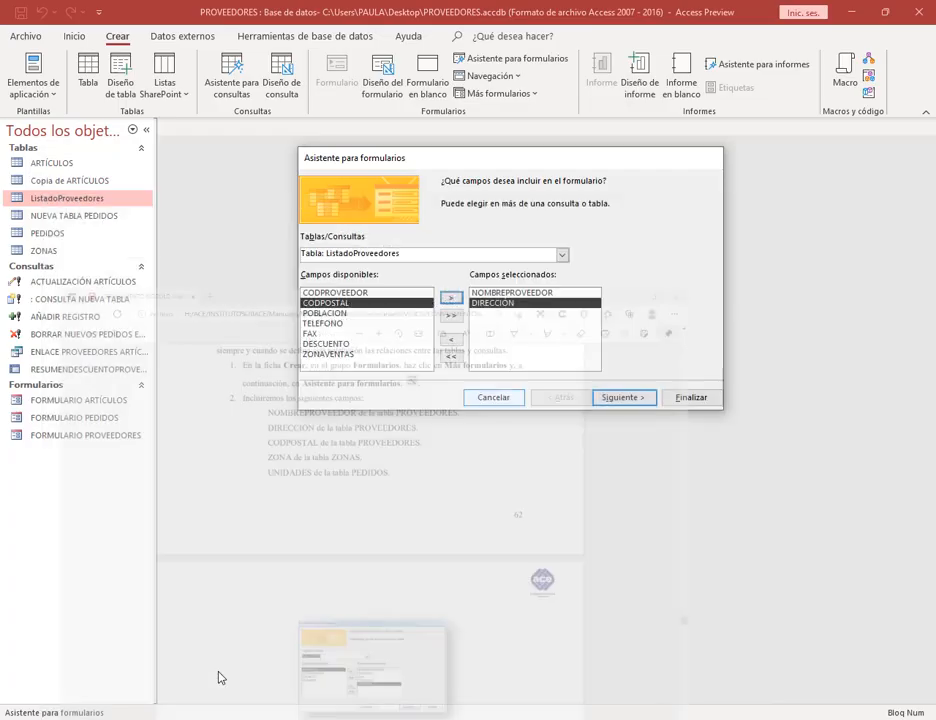
click(451, 298)
Step: Add the ZONA field from the ZONAS table and the UNIDADES field from the PEDIDOS table to the selected fields
click(564, 256)
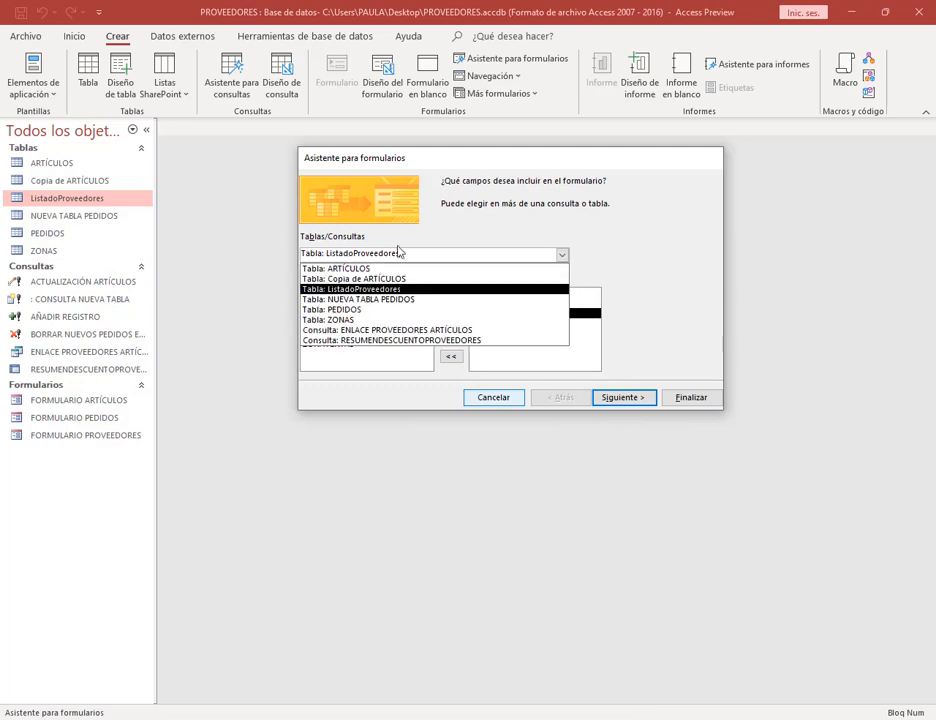
click(365, 320)
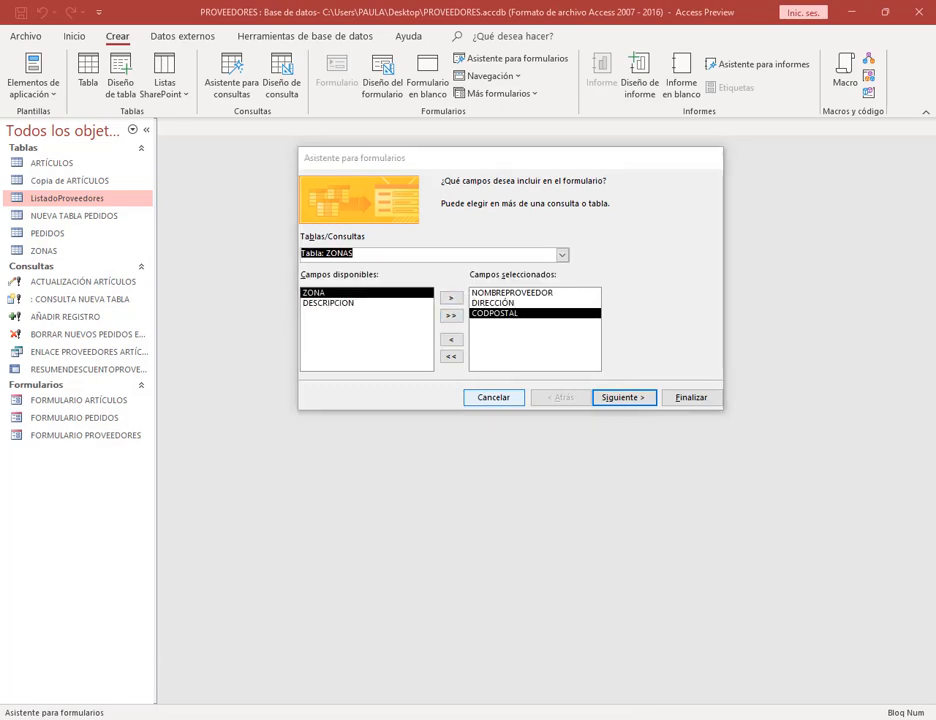
key(alt+Tab)
key(alt+Tab)
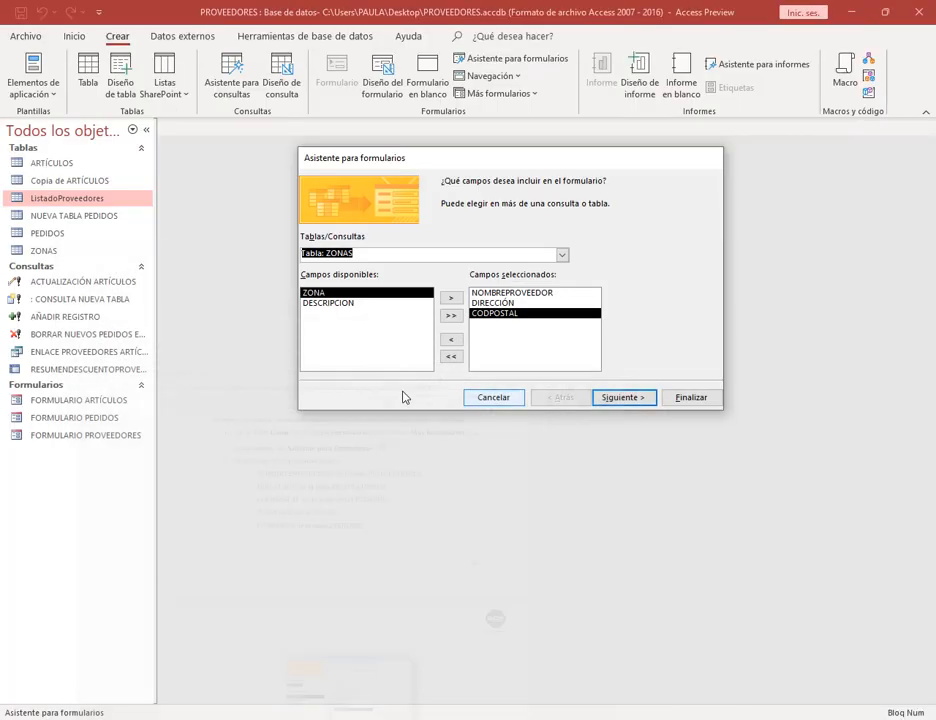
click(451, 298)
click(563, 256)
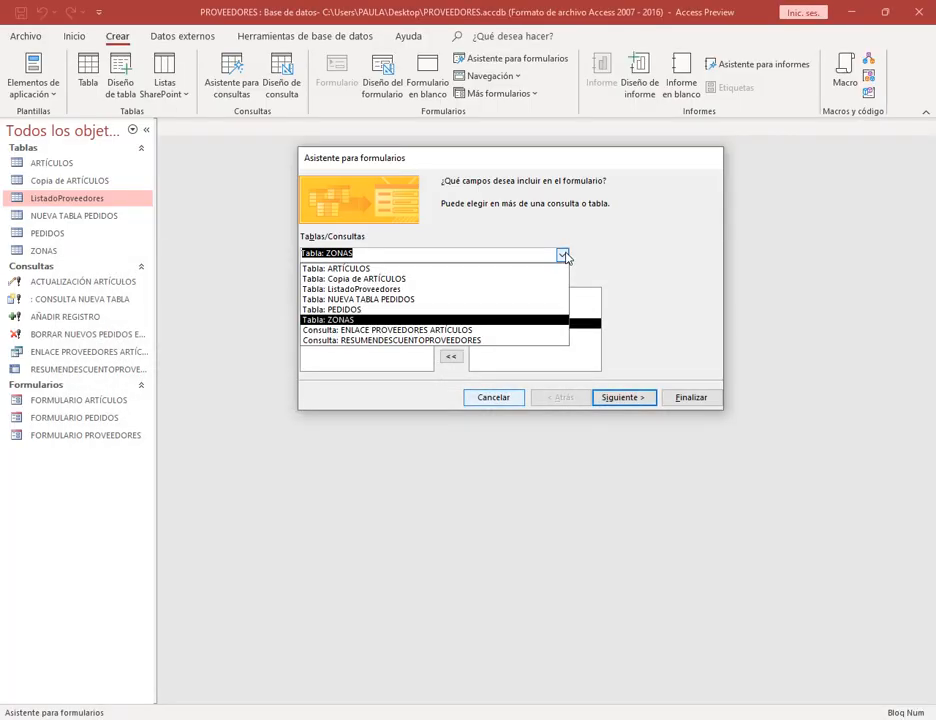
click(388, 310)
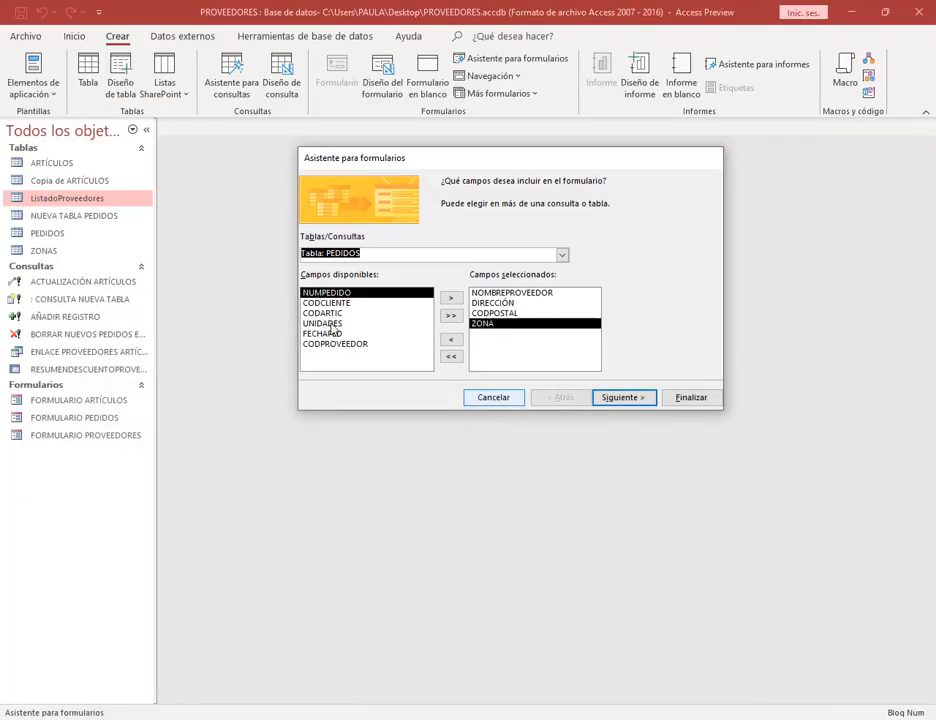
click(323, 323)
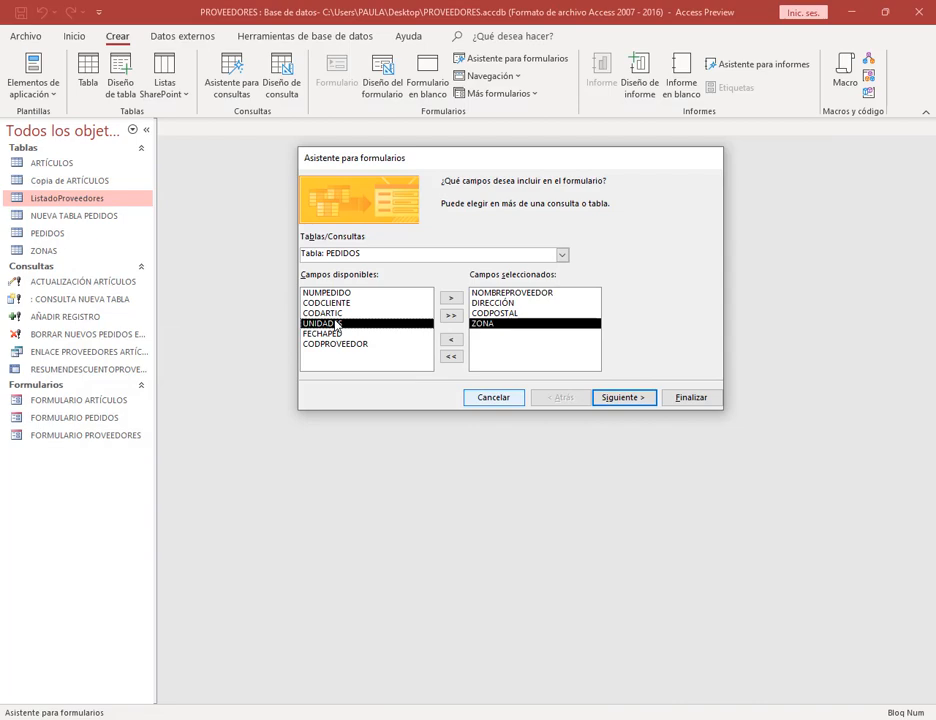
click(451, 298)
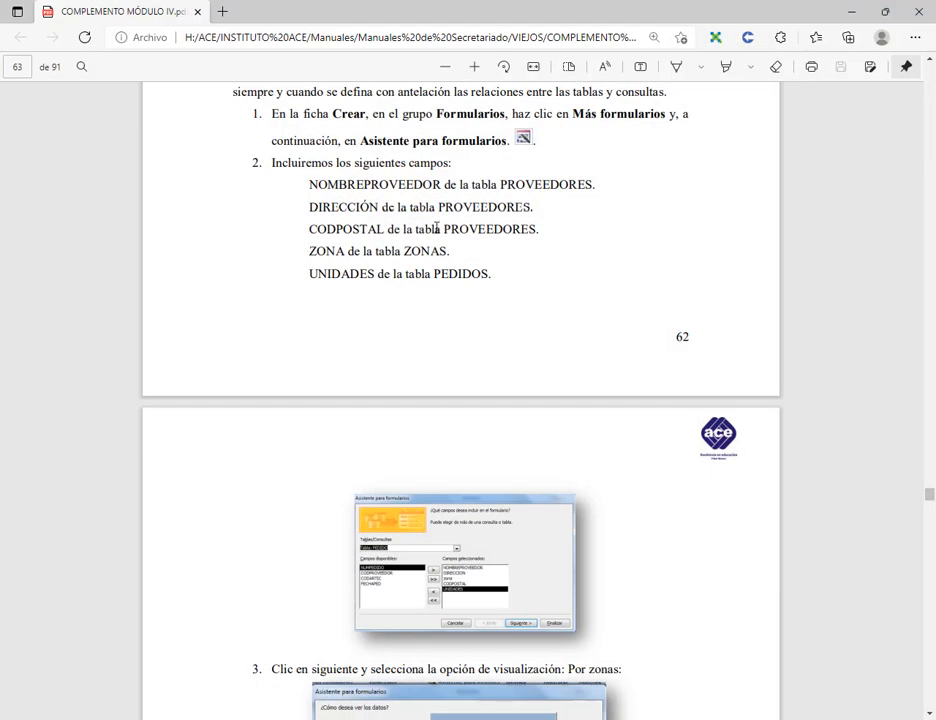
Step: Read step 3 of the PDF manual and advance the Access wizard to the choice of how to view the data
scroll(463, 345, down, 3)
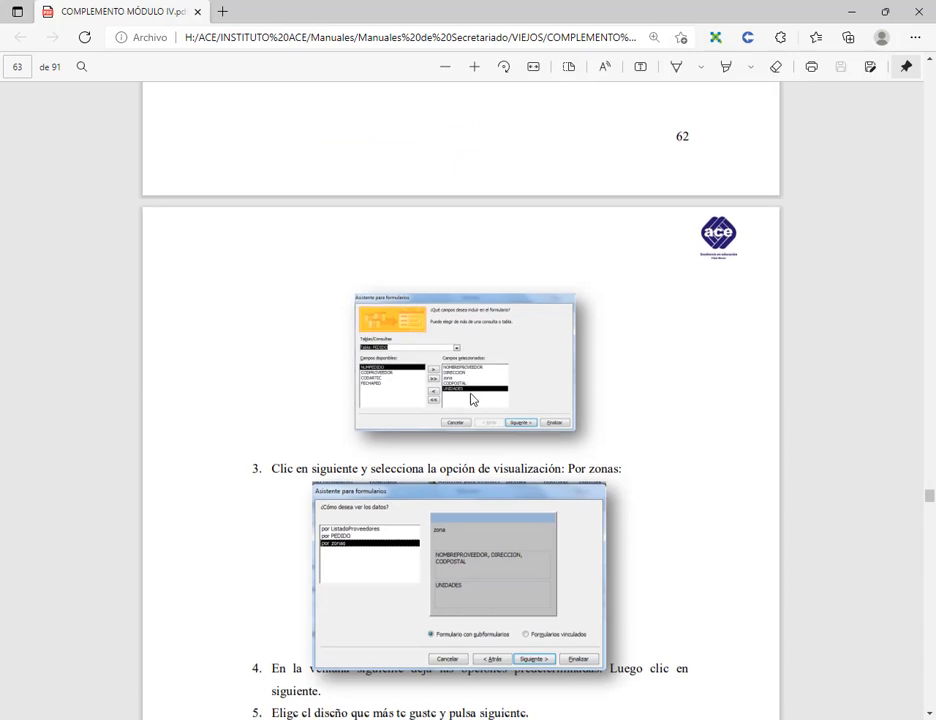
scroll(343, 278, down, 3)
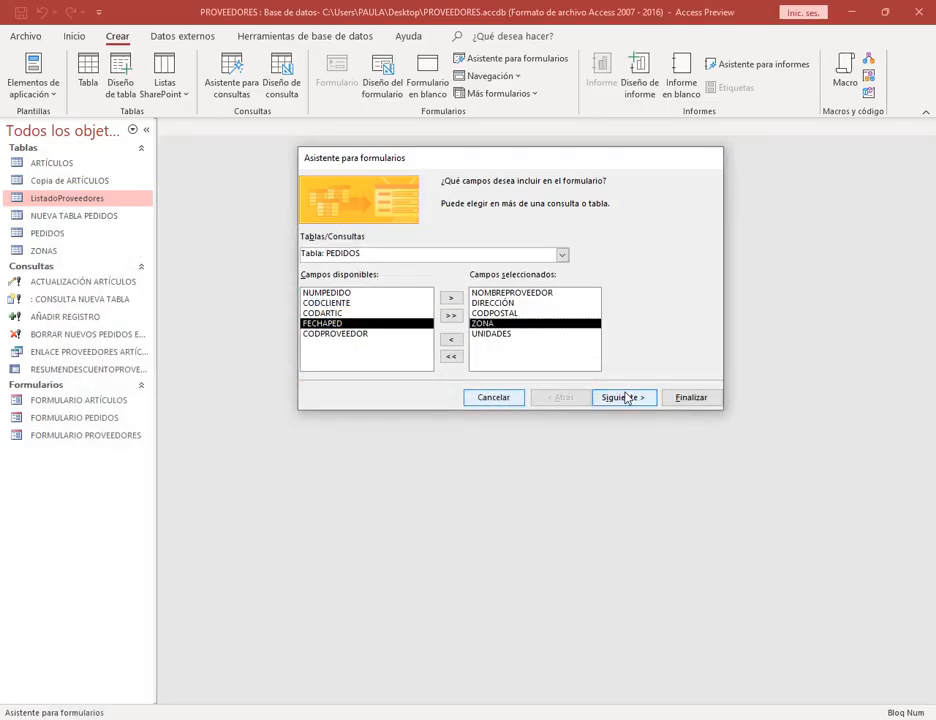
click(626, 397)
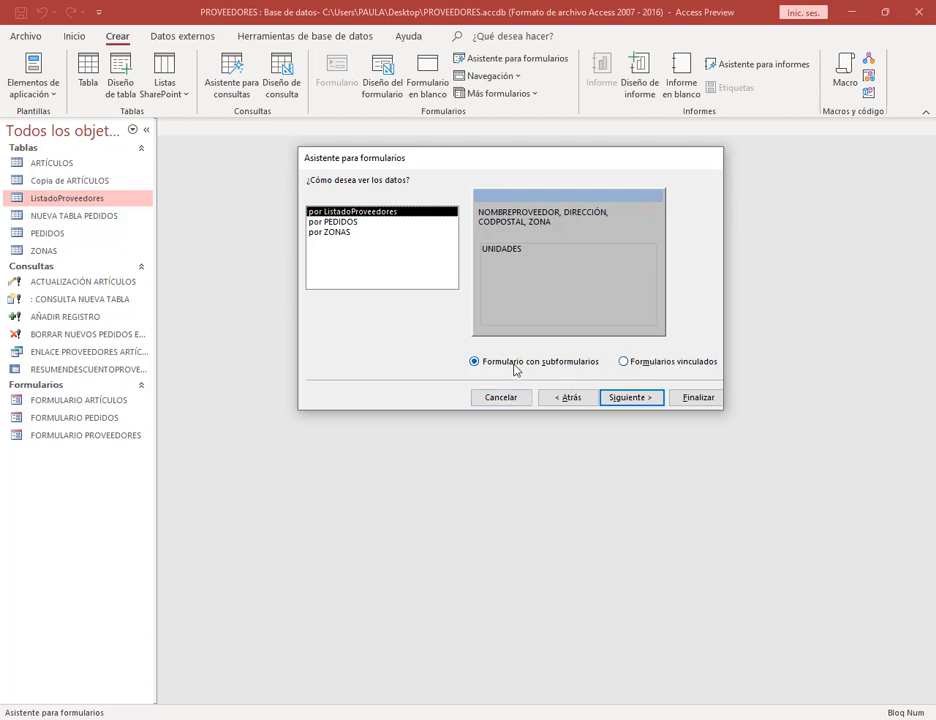
Step: Compare the Formularios vinculados and Formulario con subformularios previews, and check the manual's step 3 for the layout to use
click(624, 363)
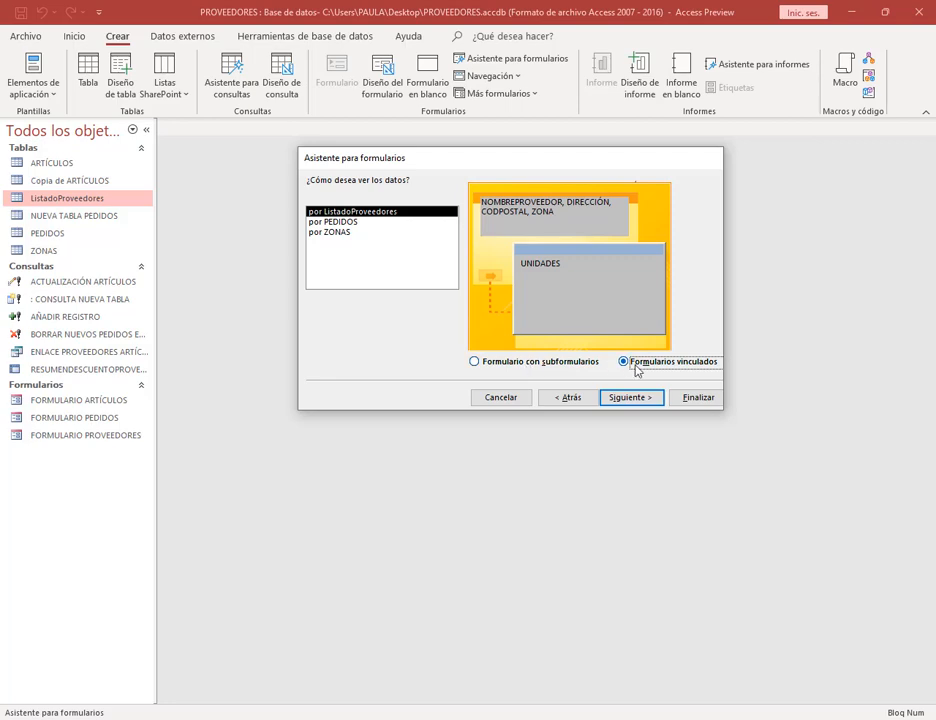
click(575, 363)
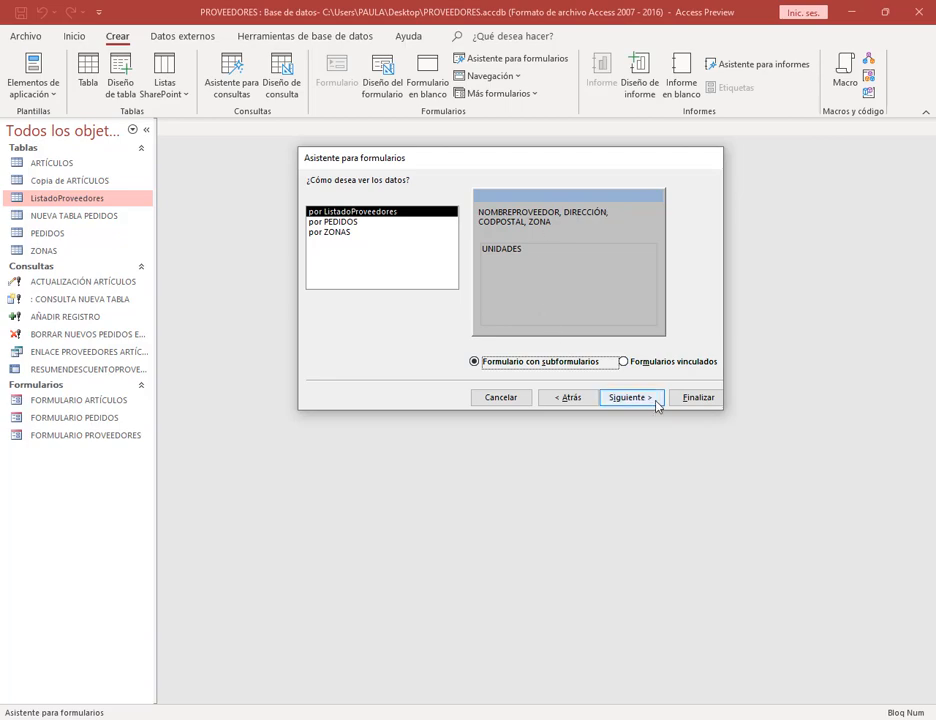
click(648, 363)
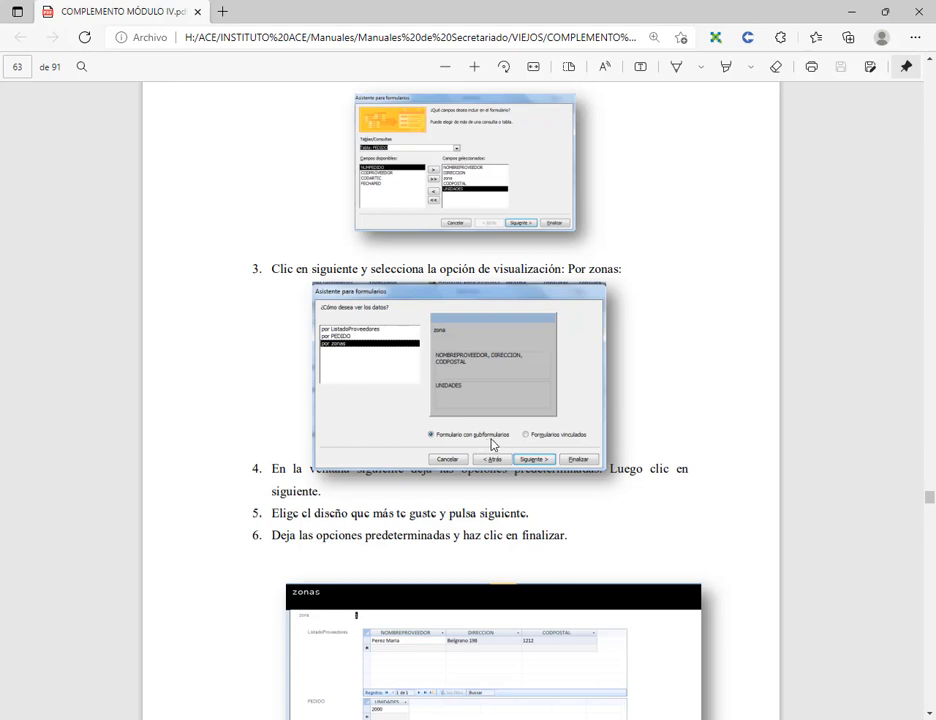
key(alt+Tab)
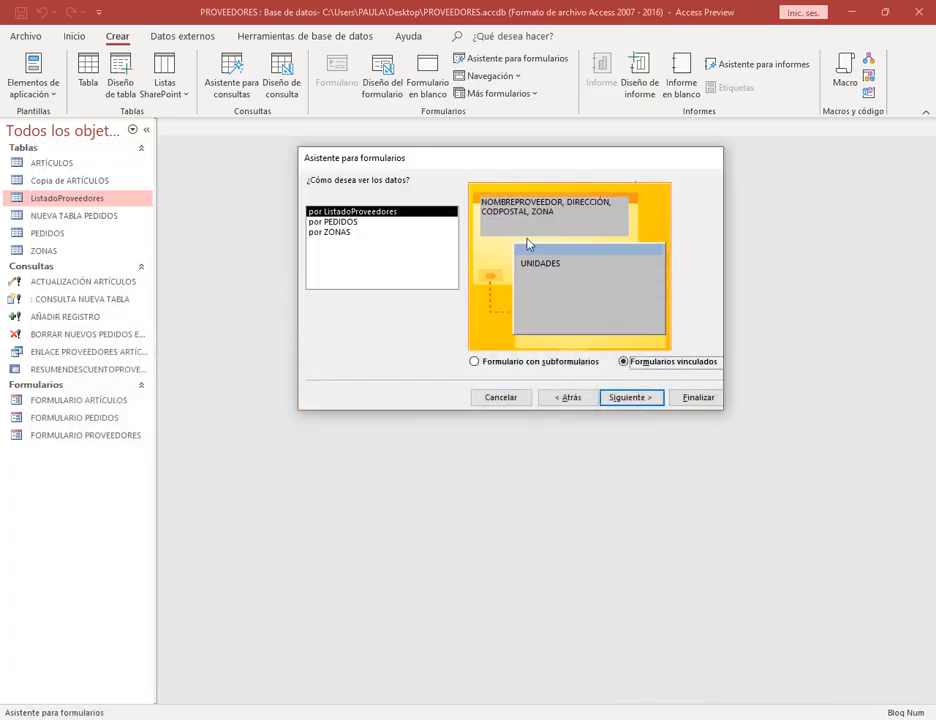
Step: Set the form wizard to view the data by ZONAS as a form with subforms and continue to the layout options
click(334, 232)
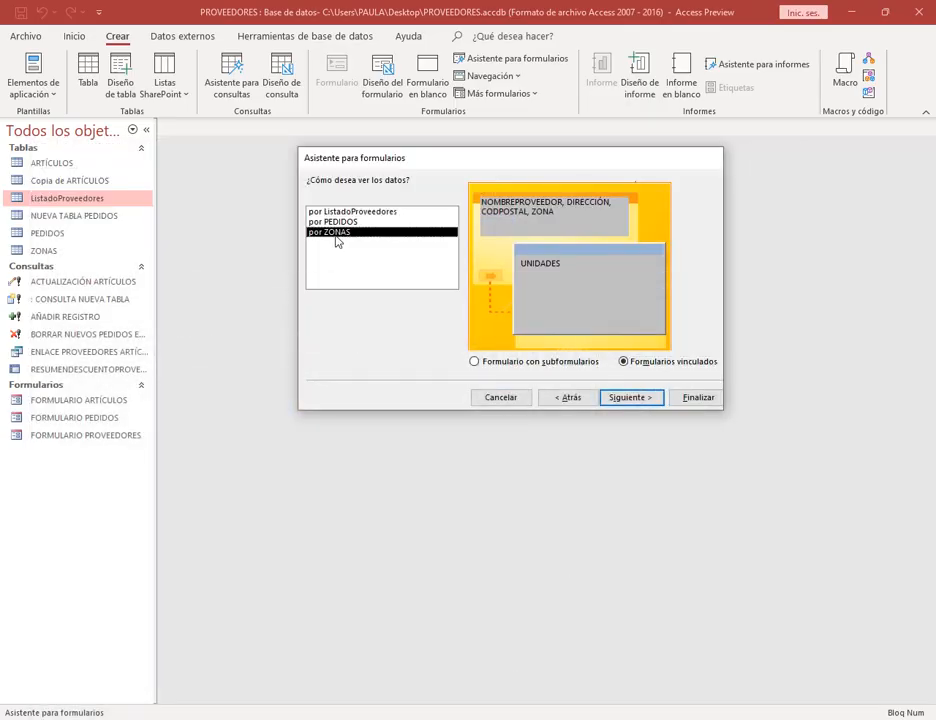
click(475, 361)
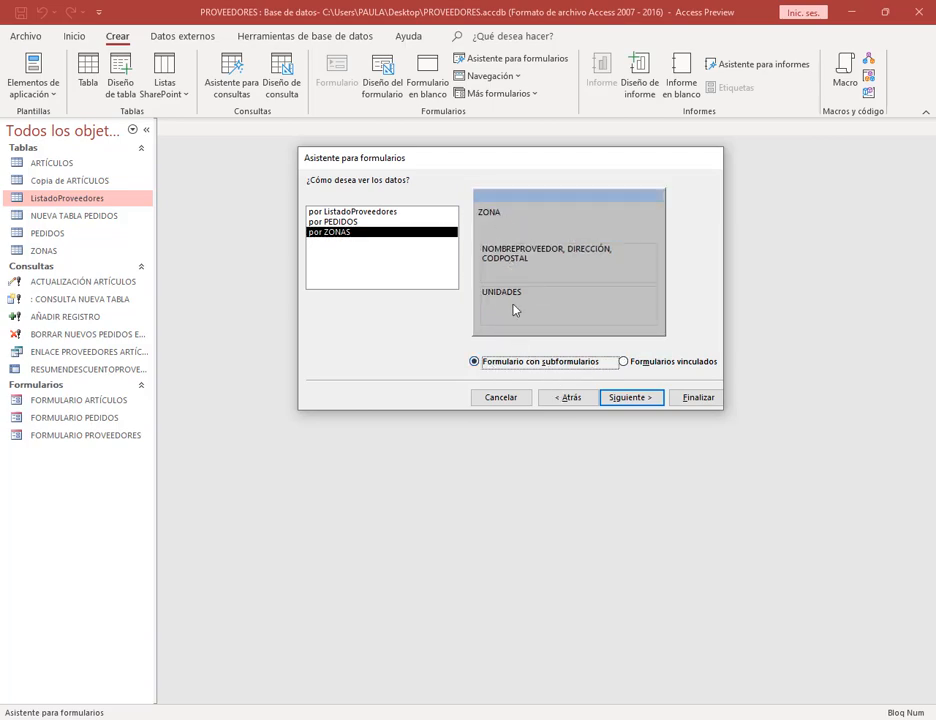
click(646, 401)
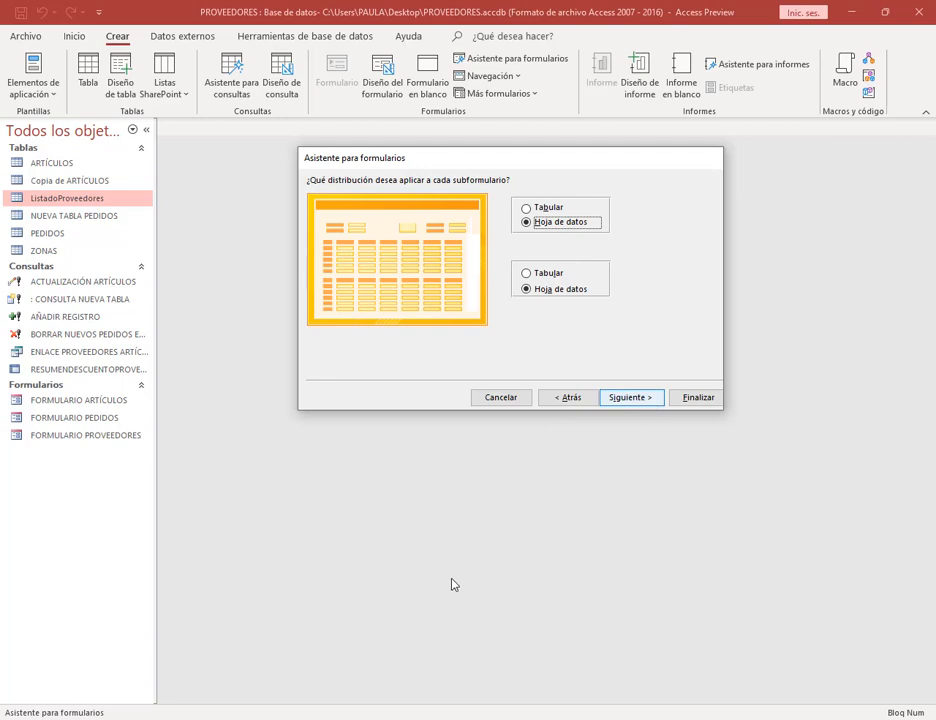
Step: Check the manual's remaining wizard instructions and keep the Hoja de datos layout for both subforms, continuing to the form titles
key(alt+Tab)
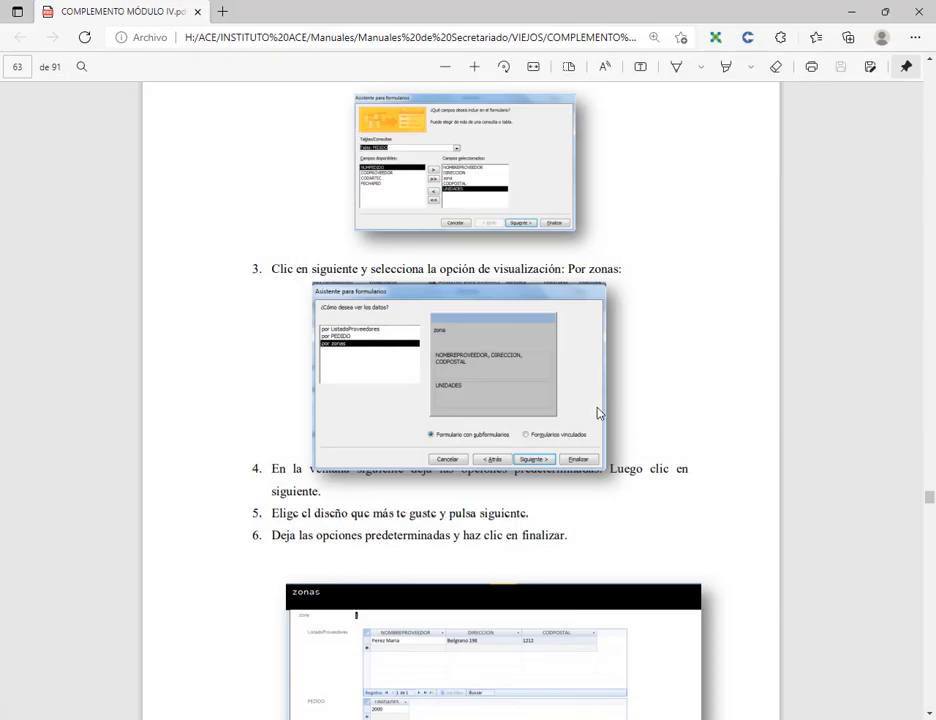
scroll(598, 412, down, 2)
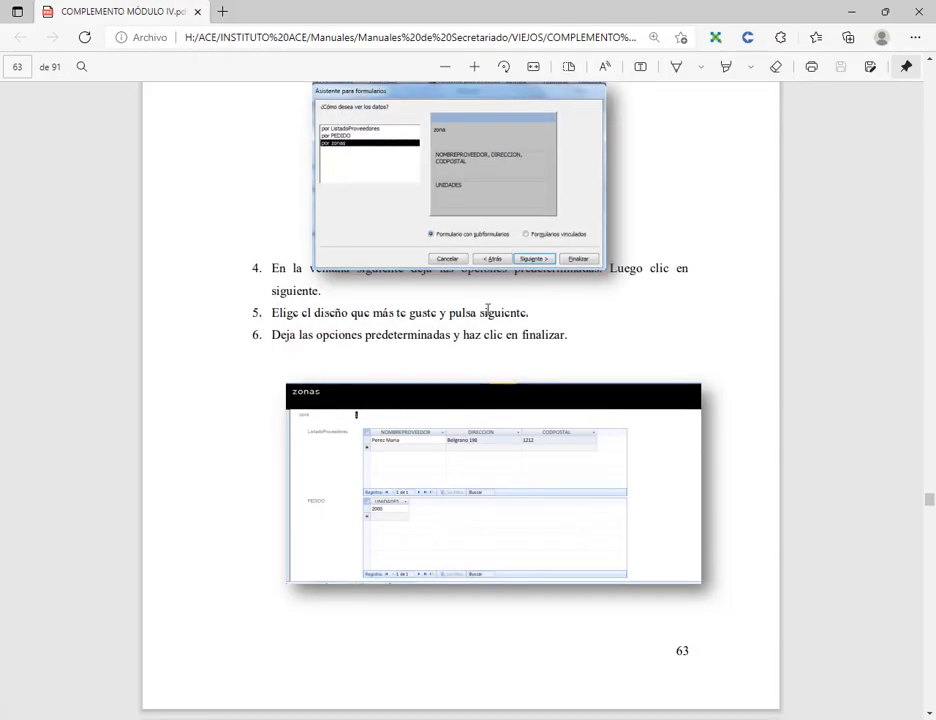
click(851, 11)
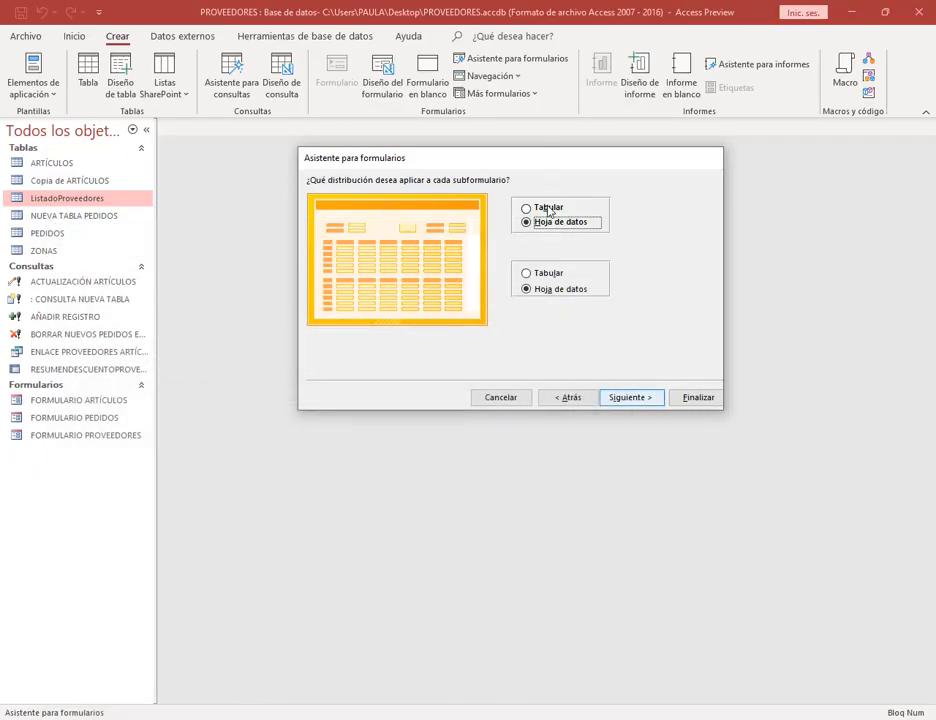
click(545, 208)
click(557, 223)
click(557, 274)
click(557, 290)
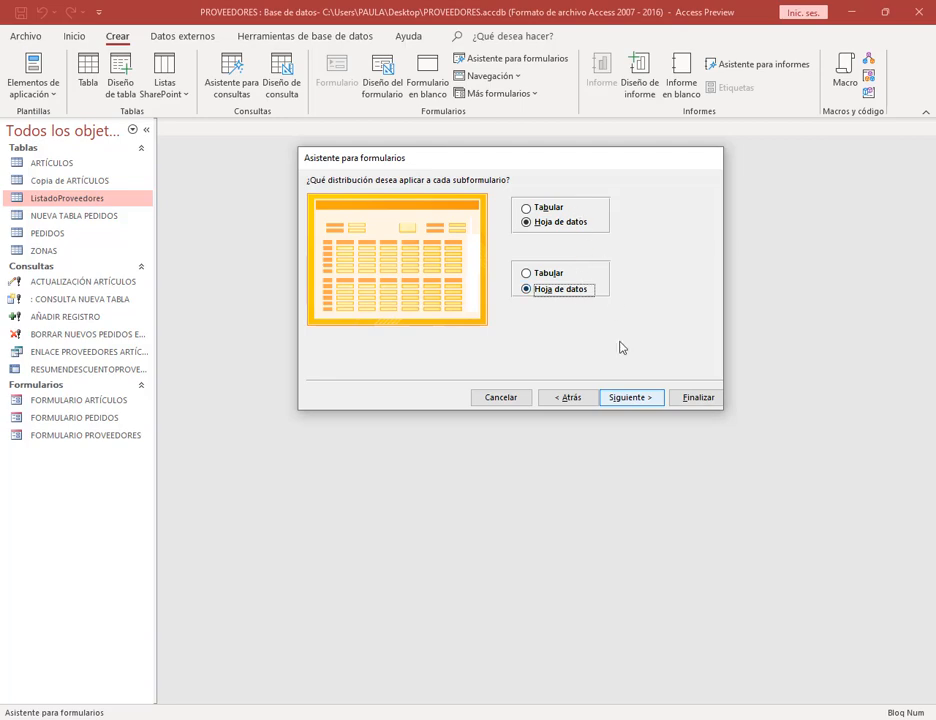
click(631, 397)
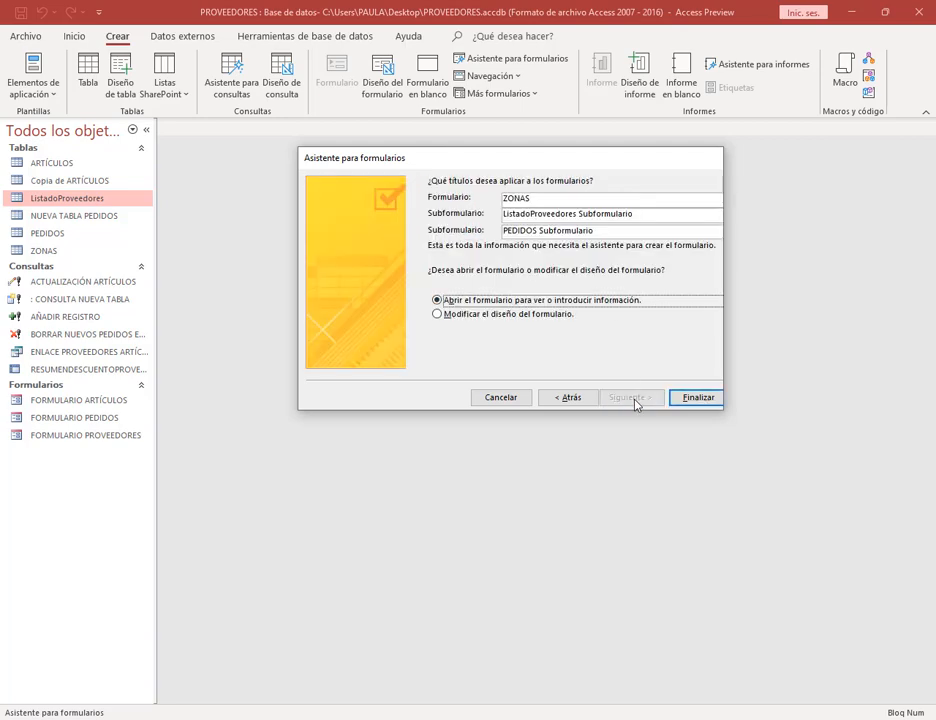
Step: Check the manual's final instruction and finish the wizard with the default titles, opening the ZONAS form to view information
click(174, 719)
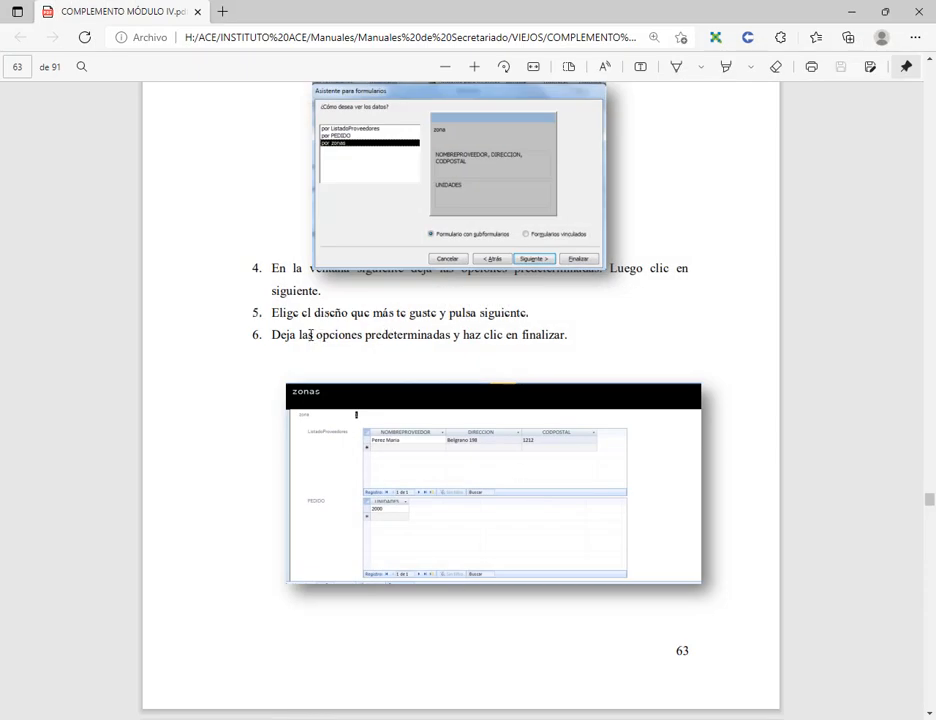
drag(311, 335, 500, 335)
click(404, 335)
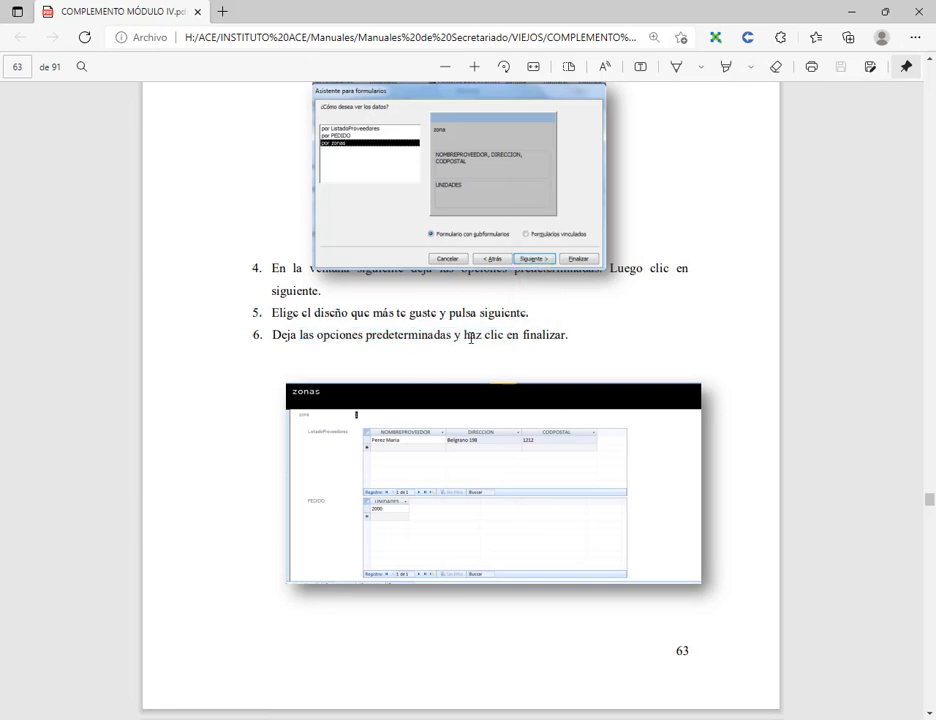
click(851, 11)
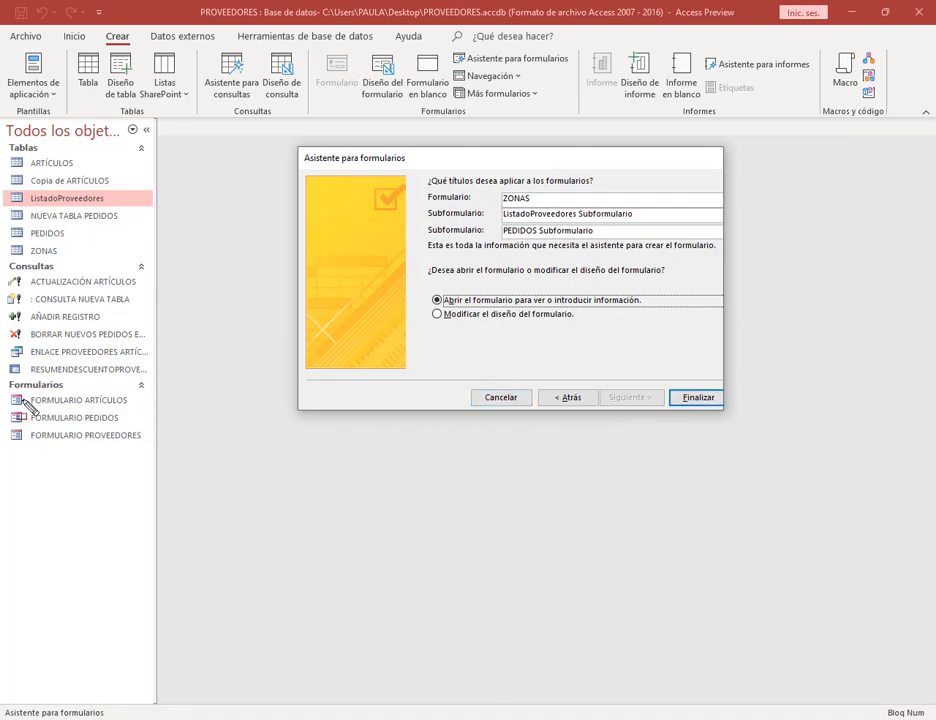
mouse_move(6, 394)
mouse_down()
mouse_move(176, 448)
mouse_move(149, 442)
mouse_up()
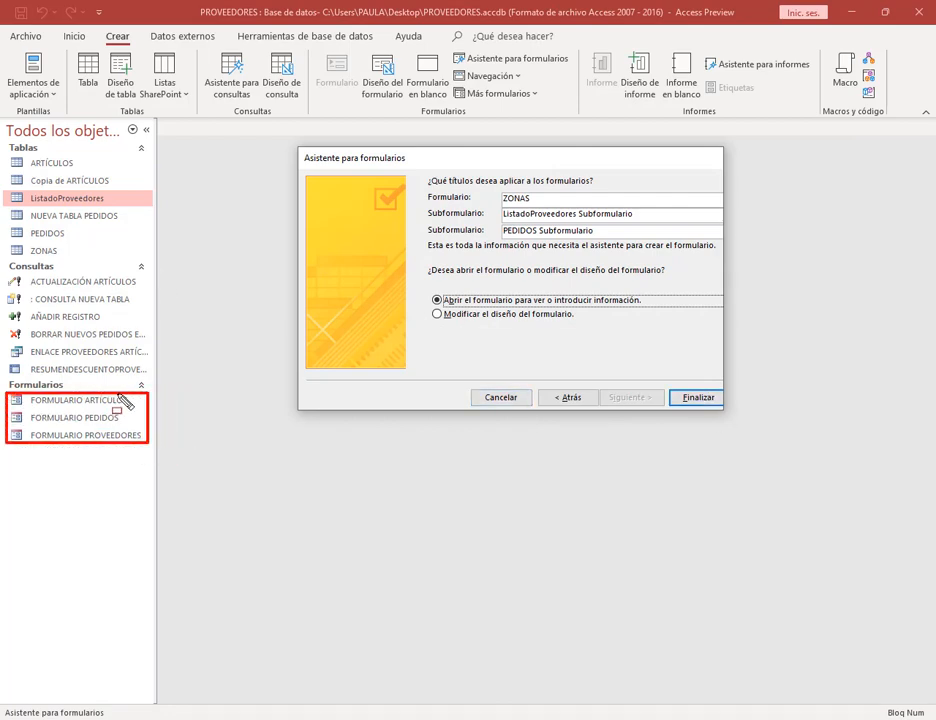
key(Escape)
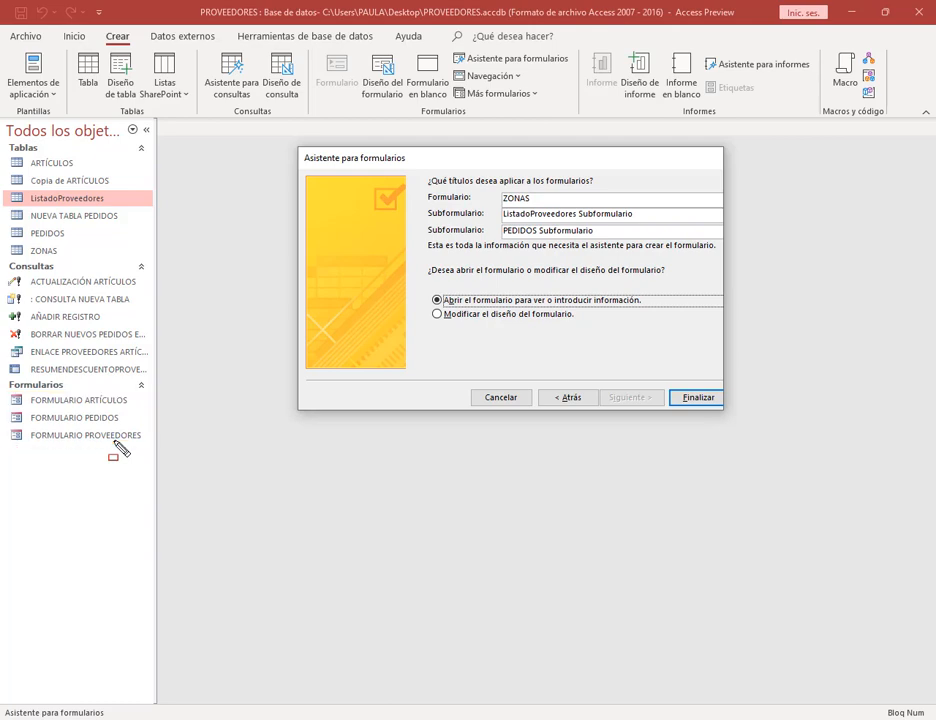
click(686, 405)
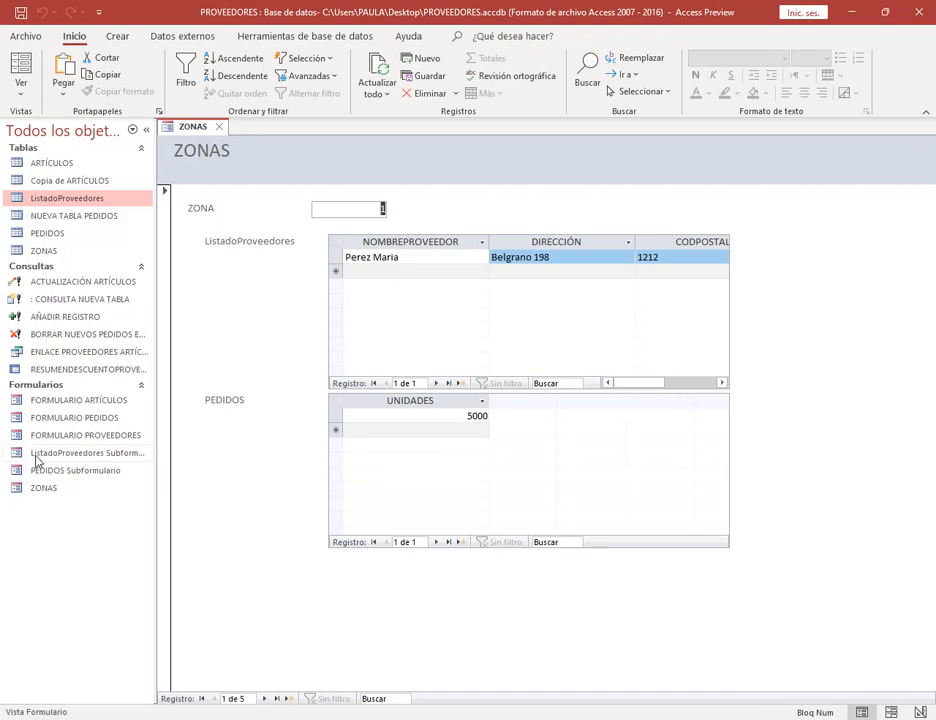
drag(73, 489, 153, 514)
mouse_move(7, 442)
mouse_down()
mouse_move(170, 502)
mouse_move(158, 501)
mouse_up()
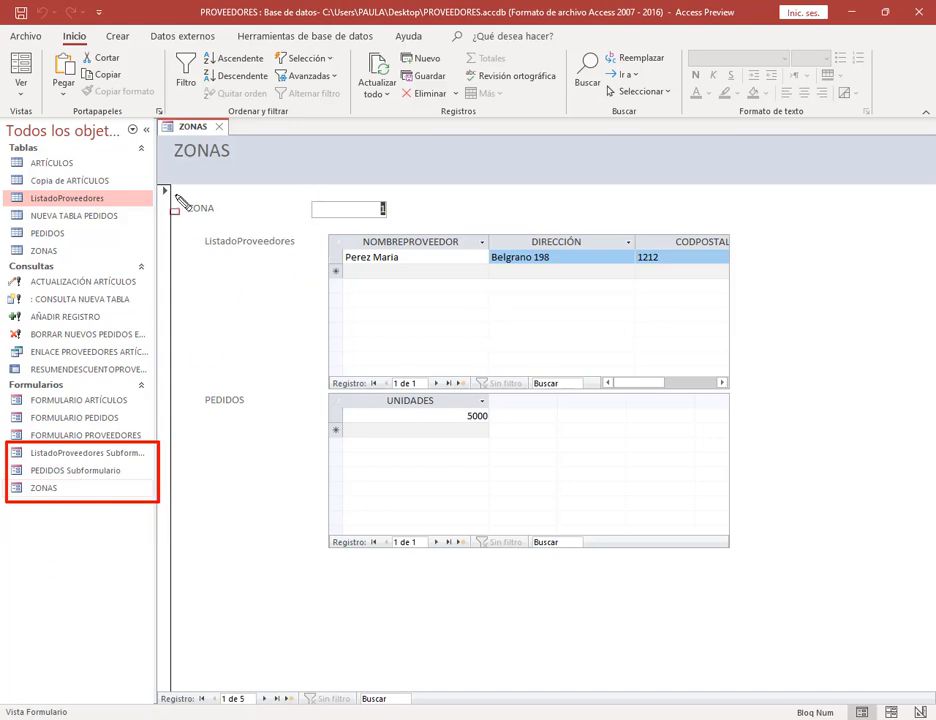
mouse_move(181, 191)
mouse_down()
mouse_move(230, 210)
mouse_move(660, 583)
mouse_move(763, 575)
mouse_up()
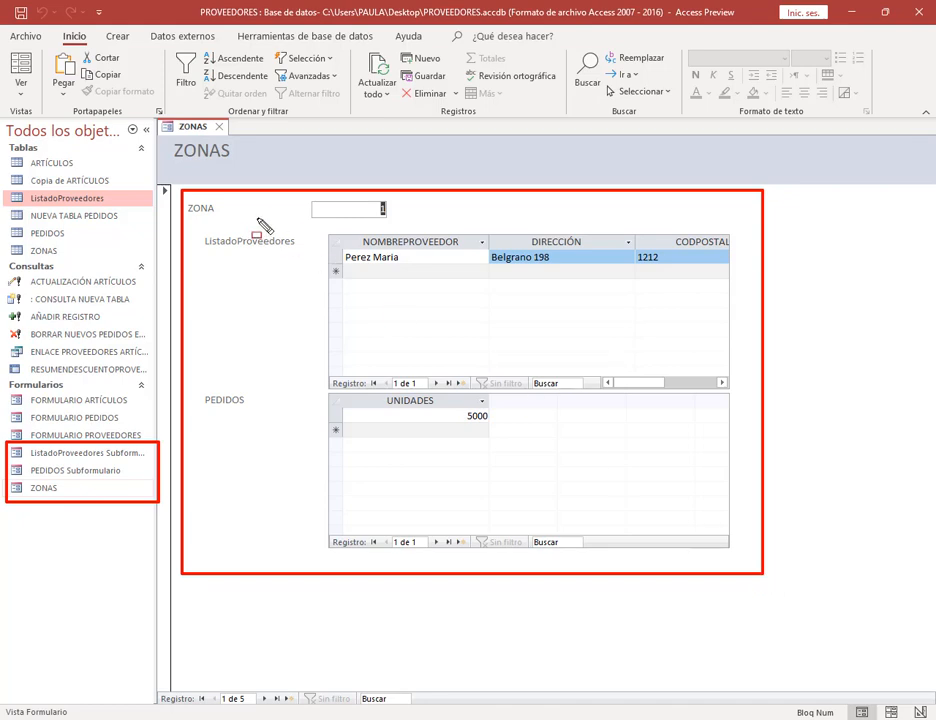
mouse_move(195, 226)
mouse_down()
mouse_move(330, 265)
mouse_move(750, 342)
mouse_move(742, 372)
mouse_up()
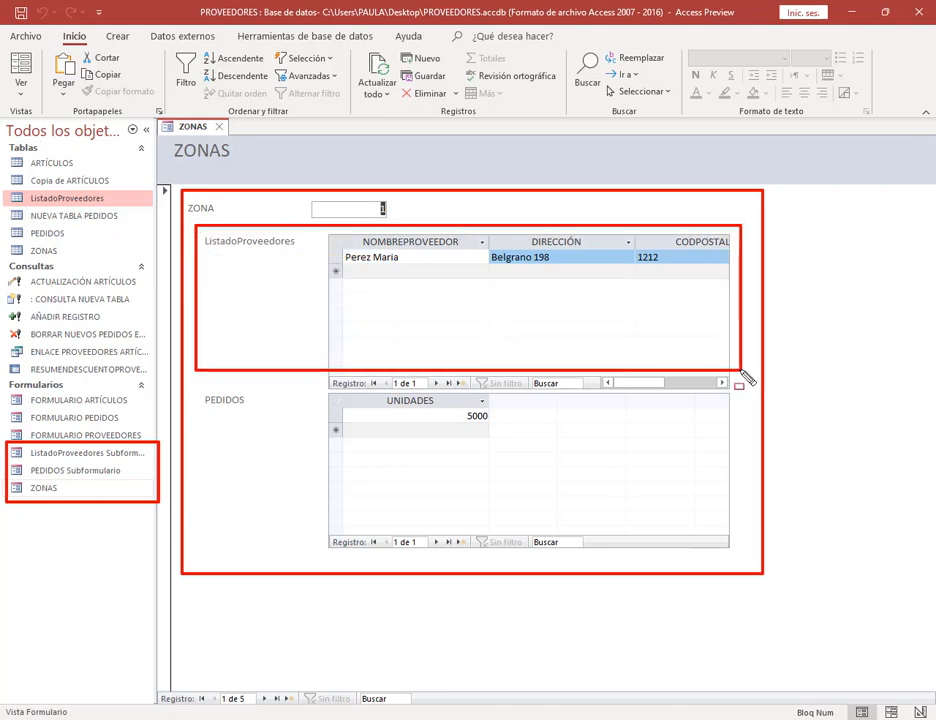
drag(199, 382, 770, 566)
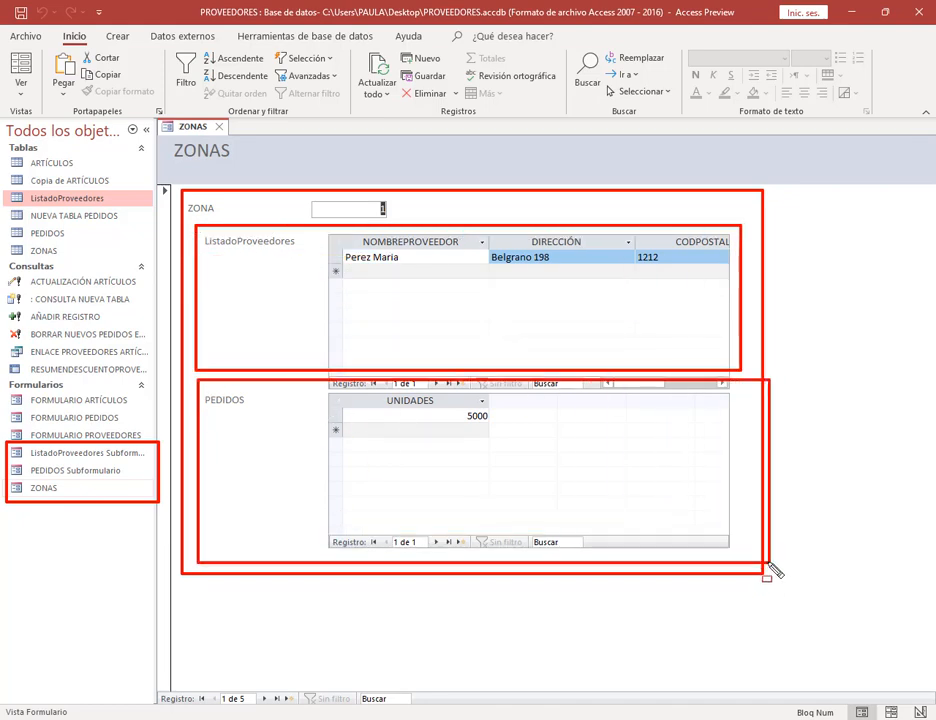
key(Escape)
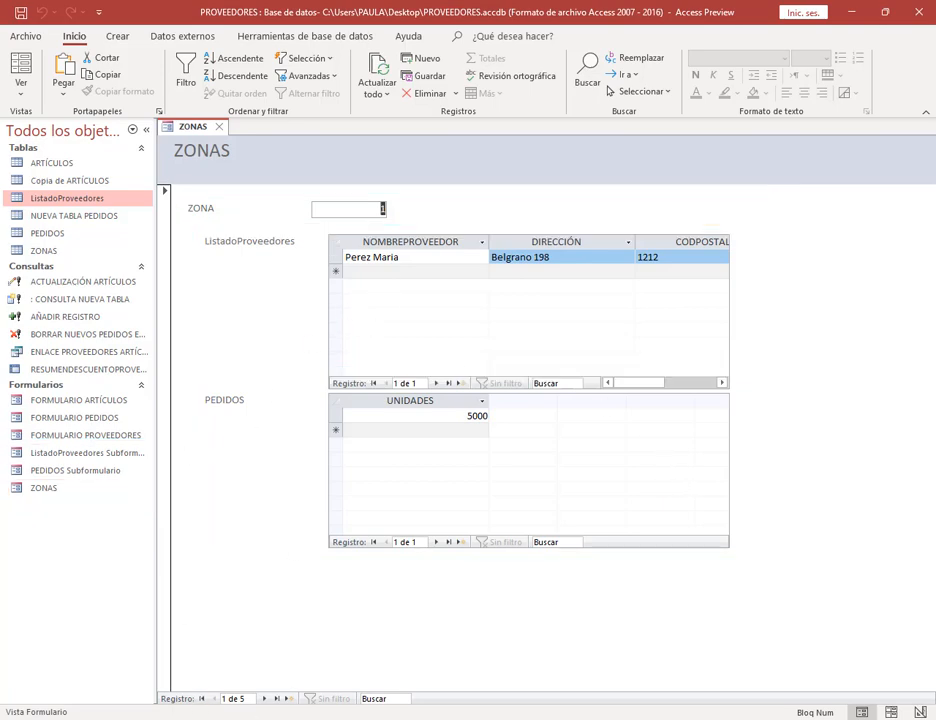
Step: Switch to the PDF manual to compare its sample zonas form with the new one, and return to the database
key(alt+Tab)
scroll(624, 460, down, 3)
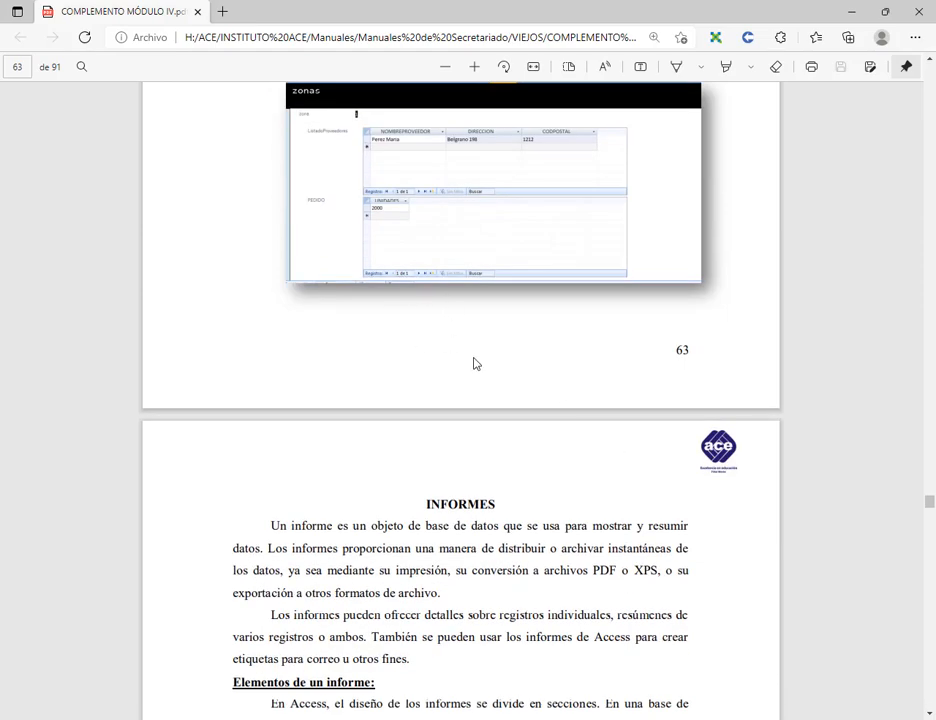
scroll(476, 363, up, 3)
click(853, 12)
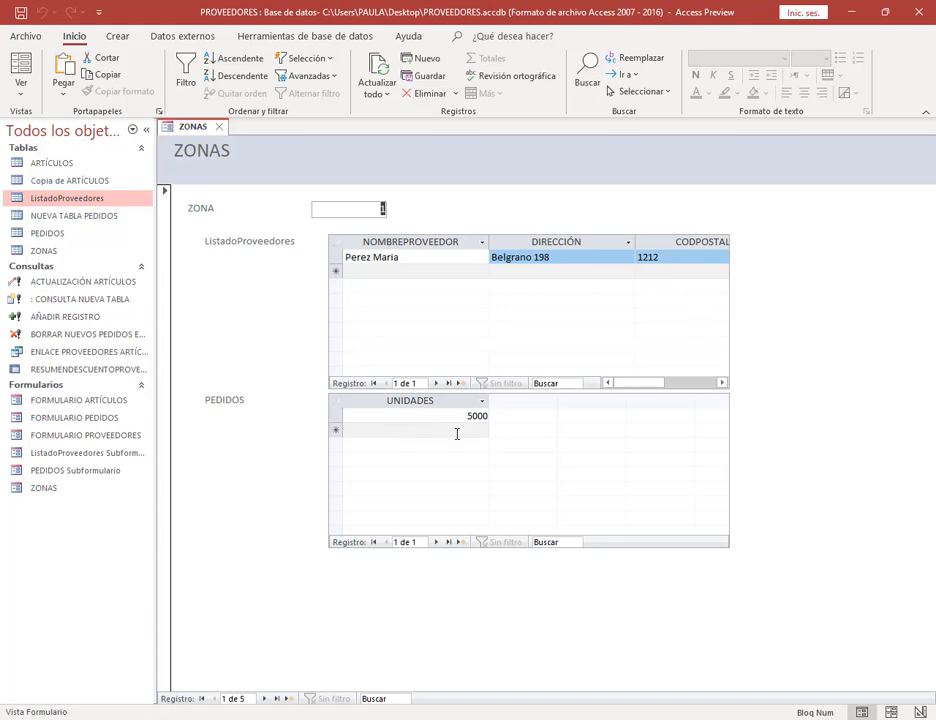
Step: Browse the ZONAS form forward to its fourth record
click(266, 699)
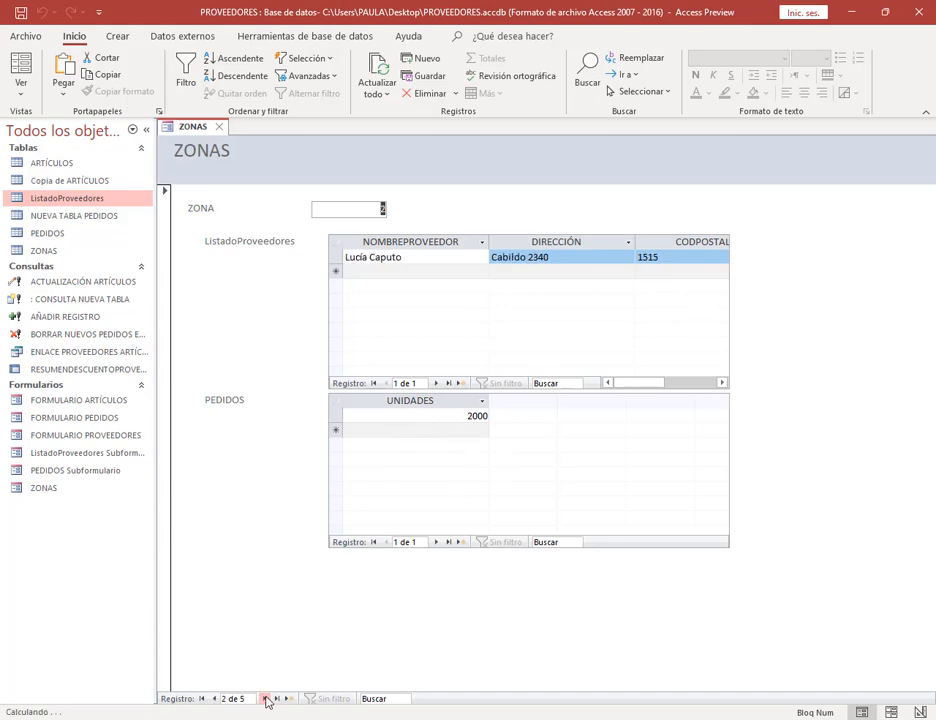
click(266, 699)
click(266, 699)
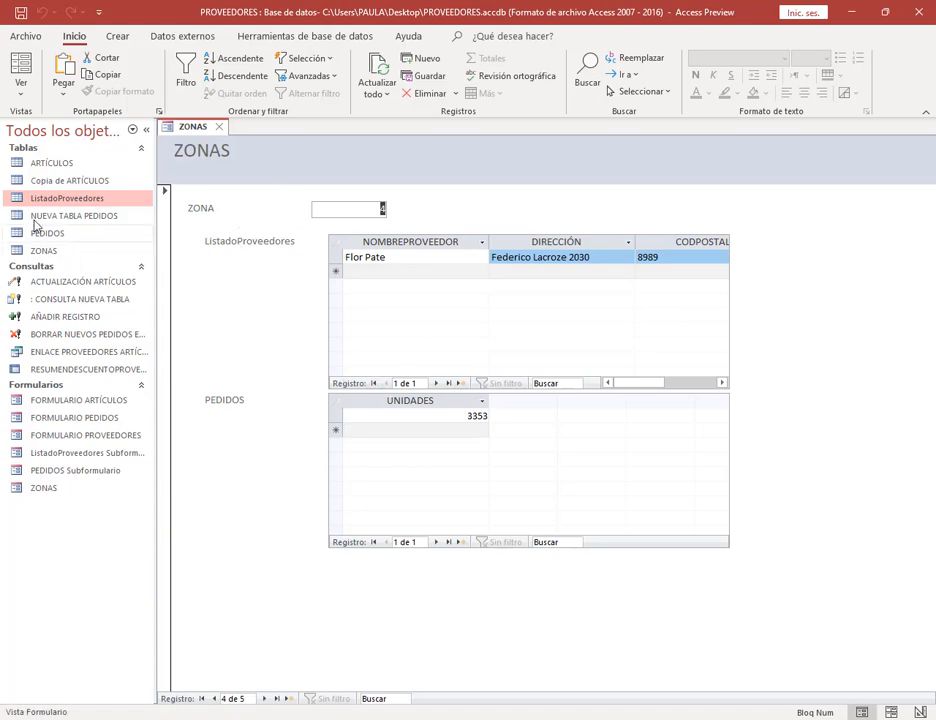
Step: Review the subform exercise in the PDF manual once more and close the ZONAS form
click(60, 162)
click(118, 37)
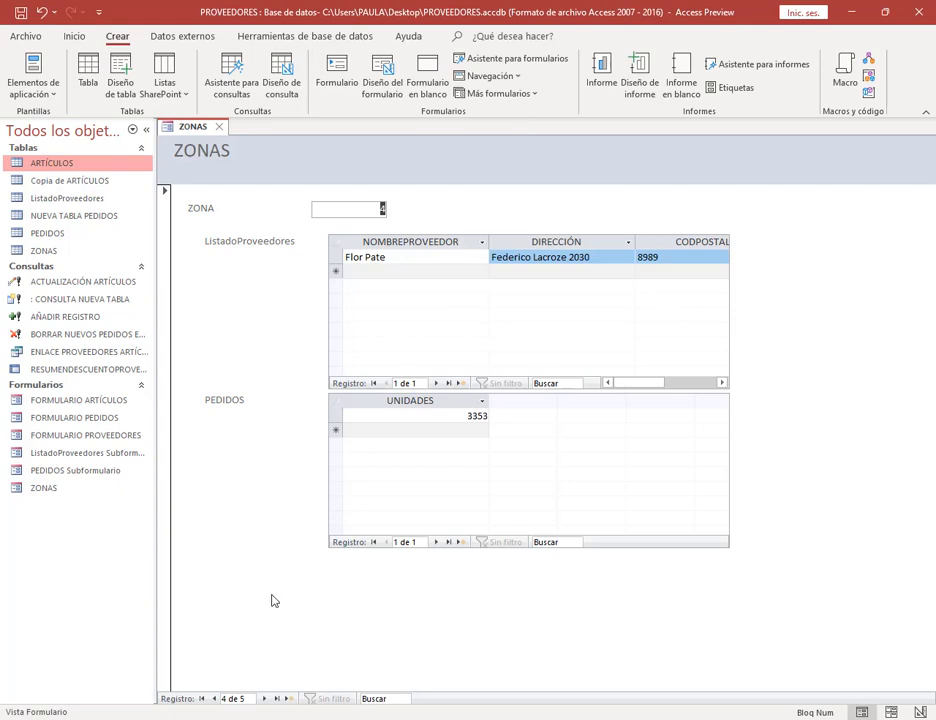
click(172, 719)
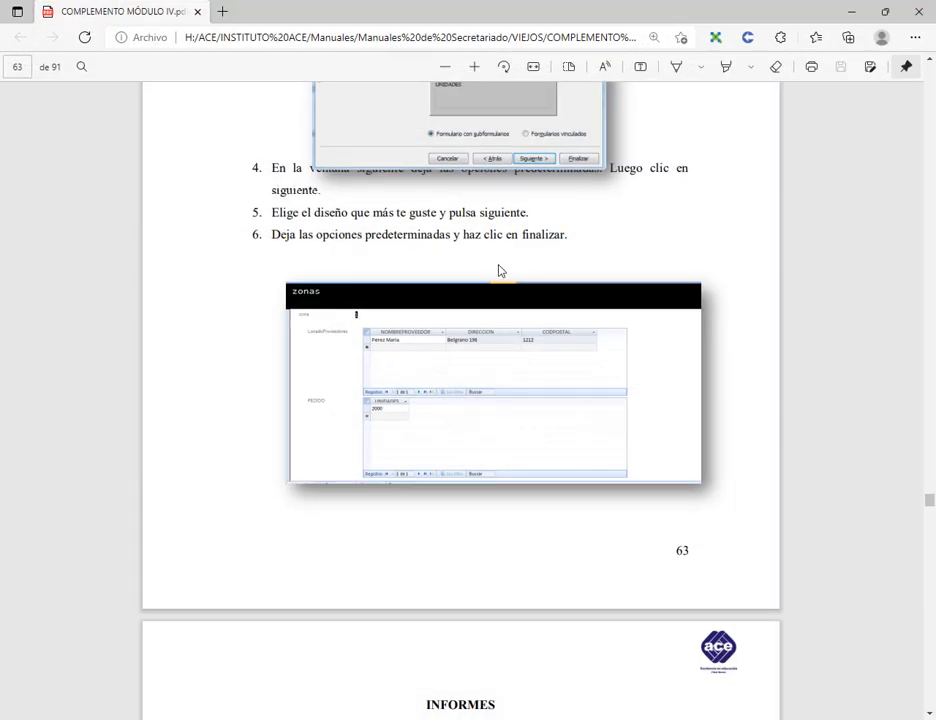
scroll(416, 292, up, 3)
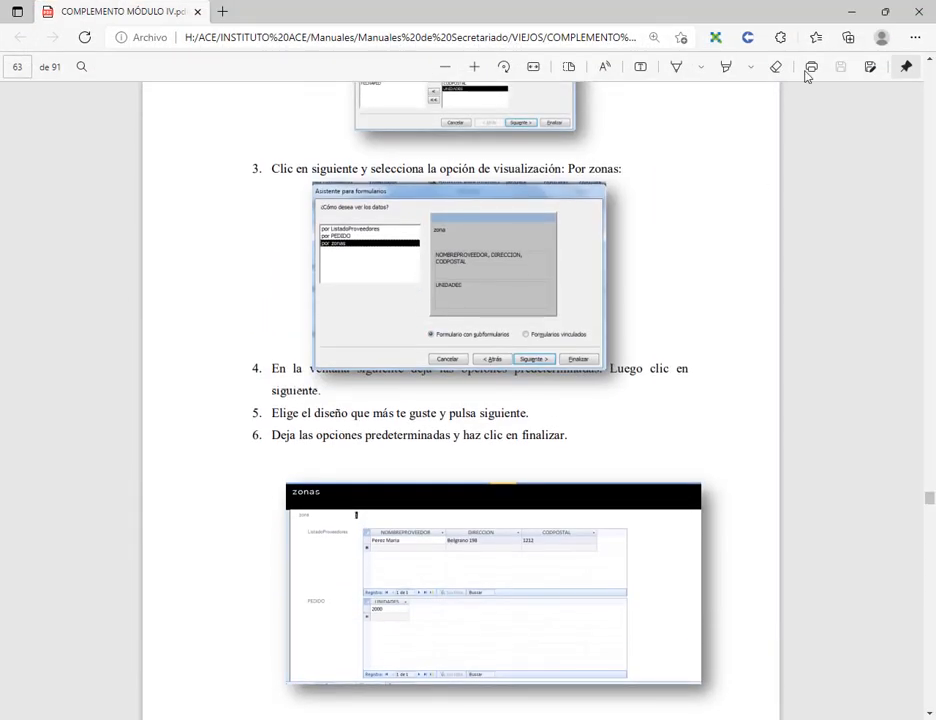
click(851, 11)
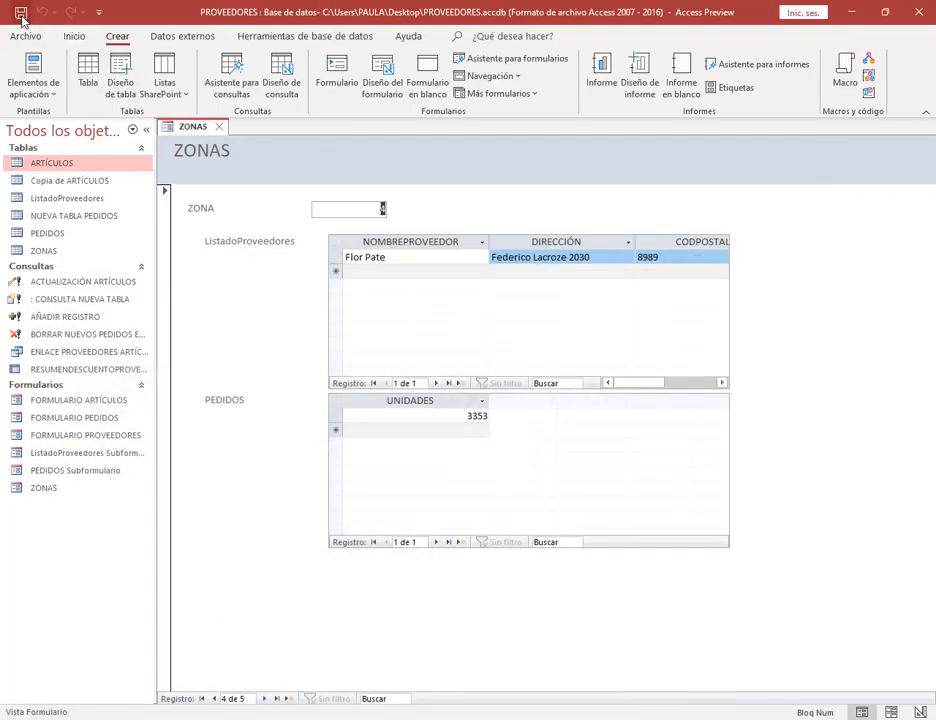
click(219, 127)
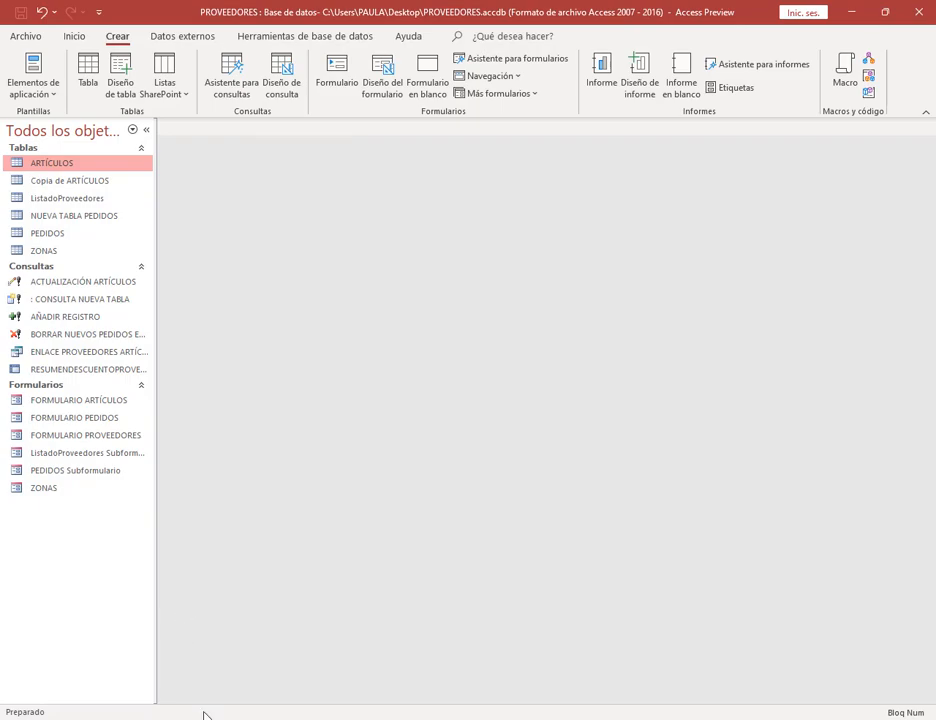
Step: Look through the PDF manual's INFORMES section, including practices 14 (Autoinforme) and 15 (Diseño de informe)
click(161, 648)
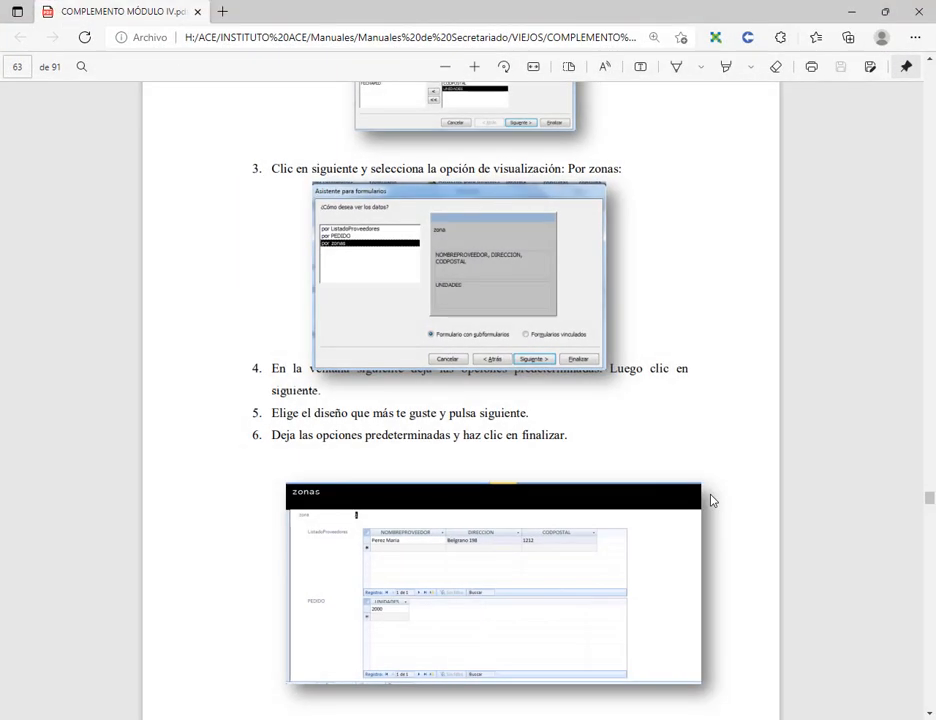
scroll(681, 463, down, 4)
scroll(681, 459, down, 4)
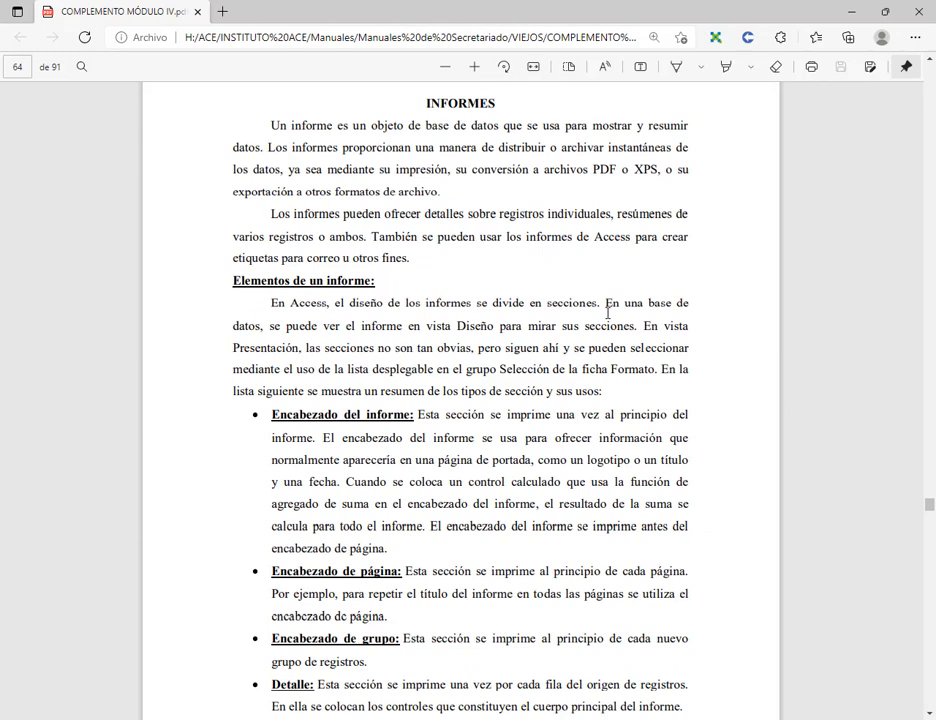
scroll(607, 313, down, 10)
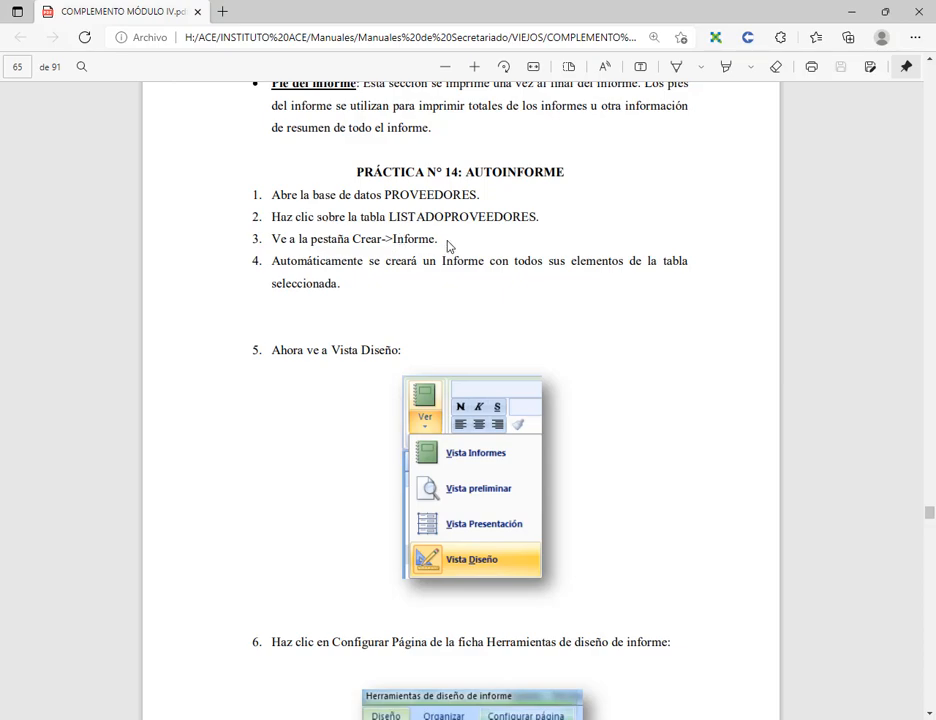
scroll(448, 246, down, 10)
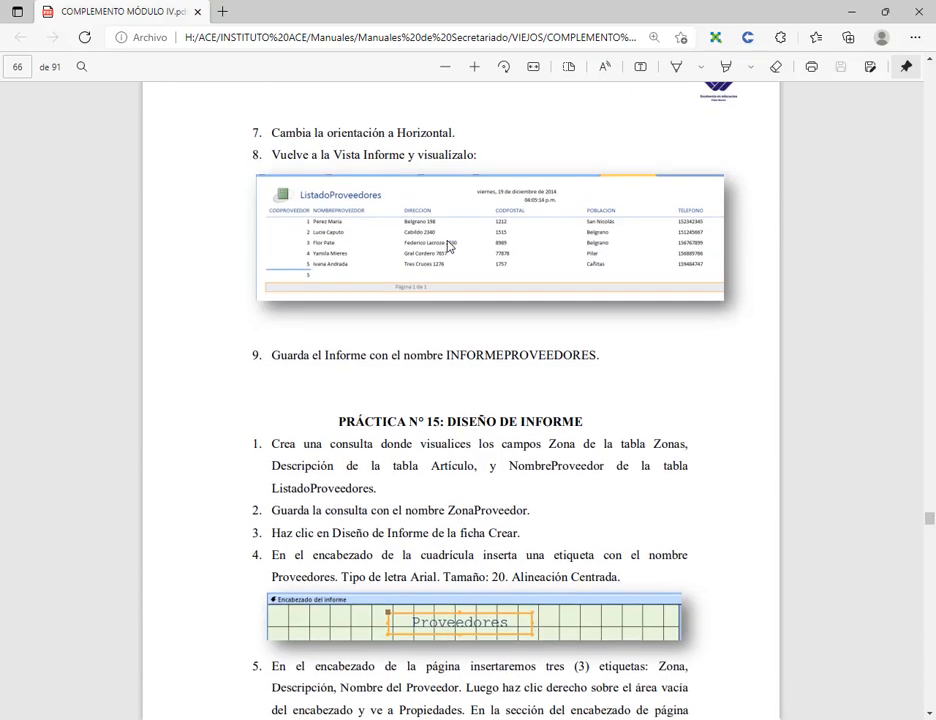
scroll(547, 418, down, 15)
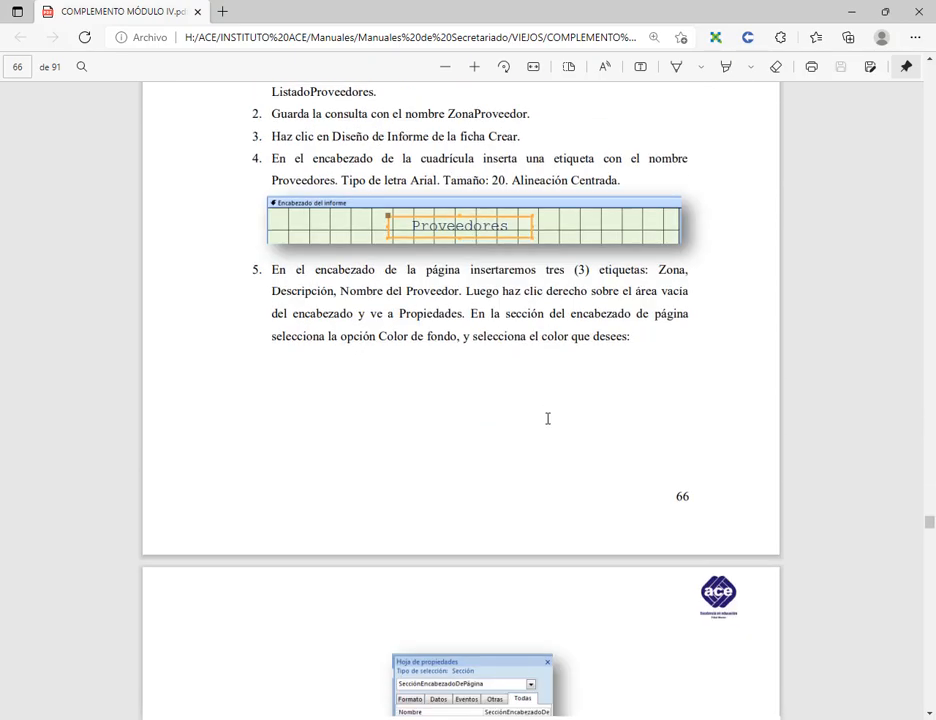
scroll(547, 418, down, 5)
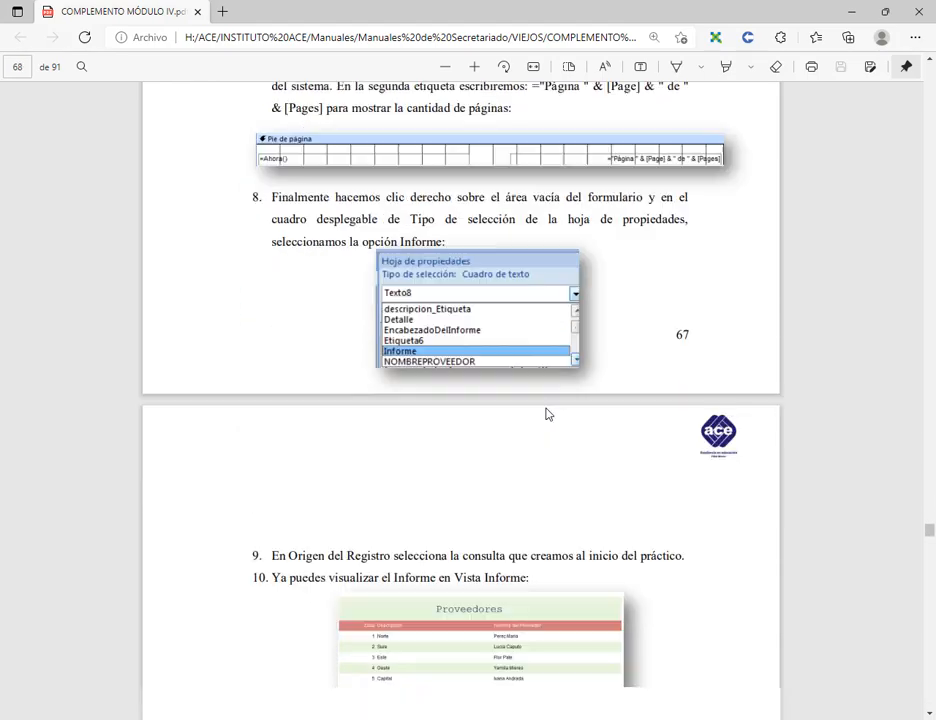
scroll(540, 397, up, 5)
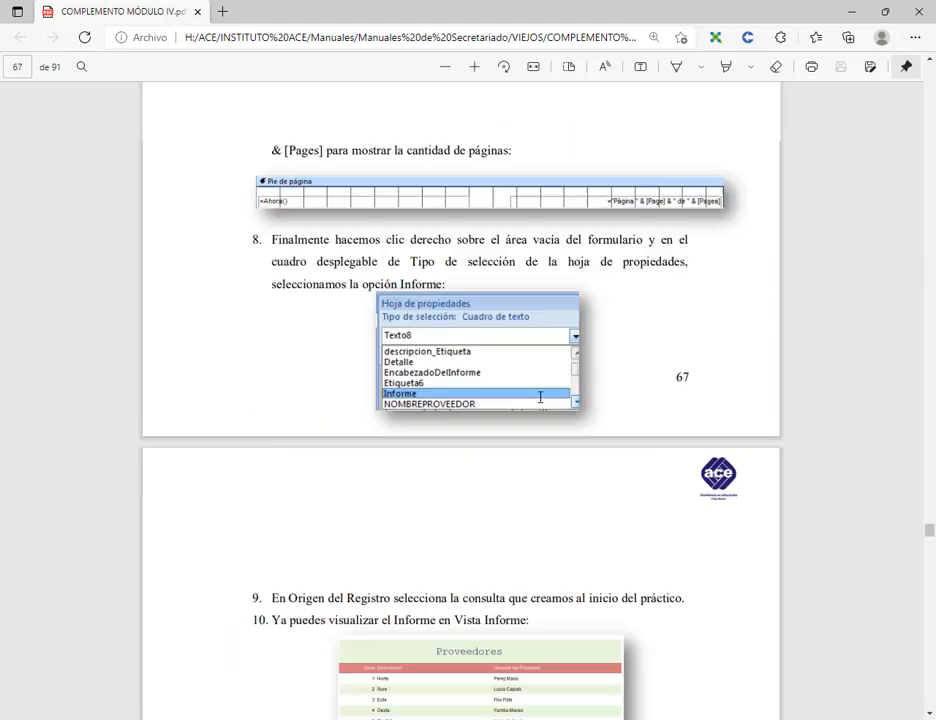
Step: Switch from the PDF manual to the PROVEEDORES database and create an automatic report from the ListadoProveedores table
scroll(540, 397, down, 3)
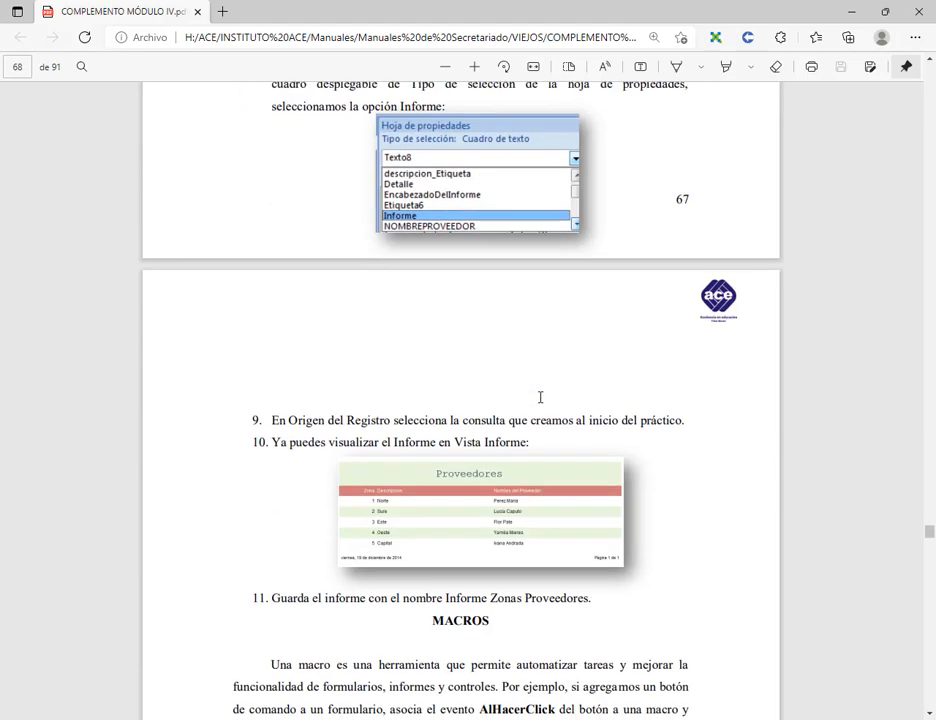
click(205, 717)
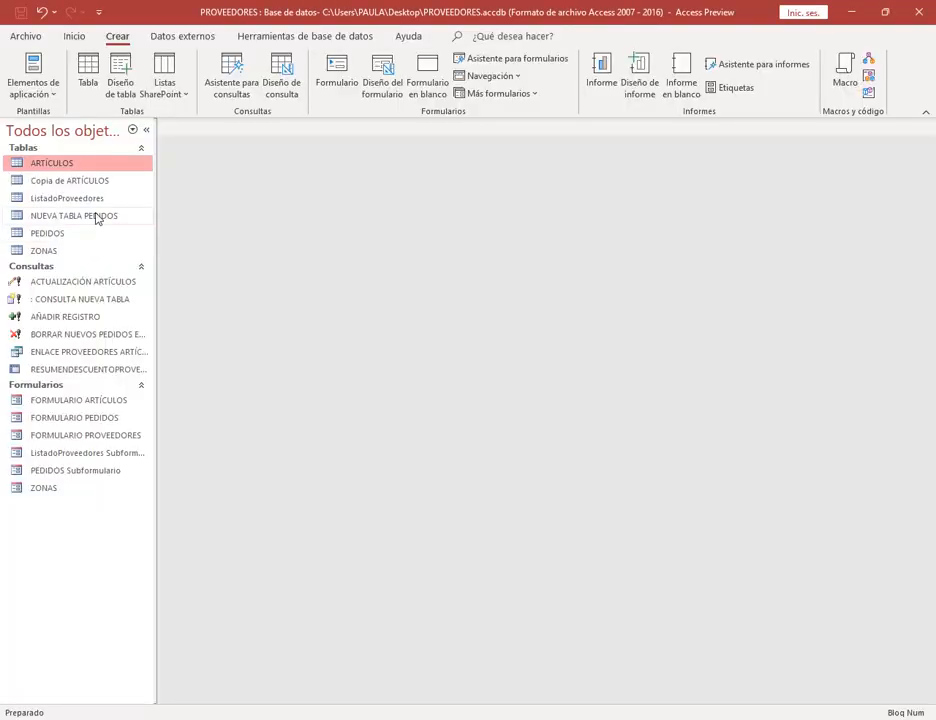
click(64, 199)
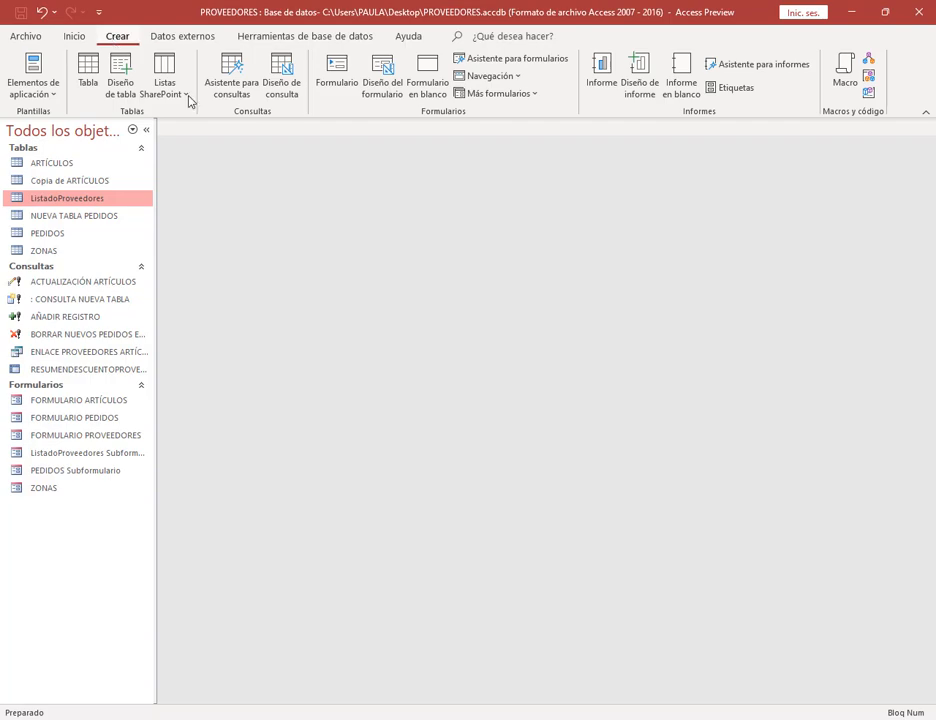
click(606, 78)
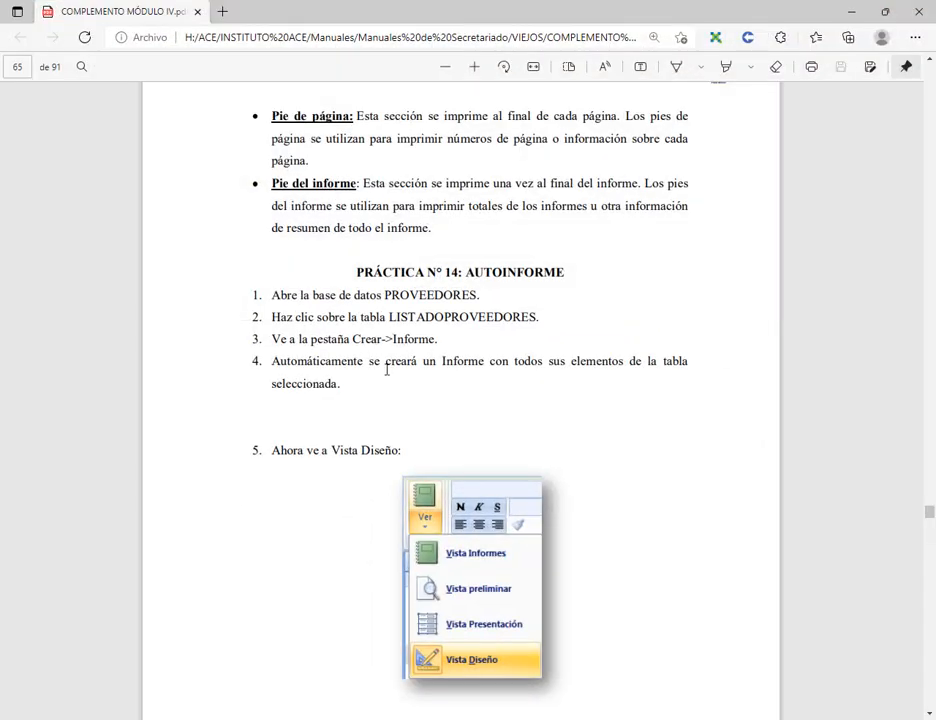
Step: Check practice 14's remaining instructions in the PDF manual, and show the ListadoProveedores report in Design view back in the database
scroll(328, 430, down, 4)
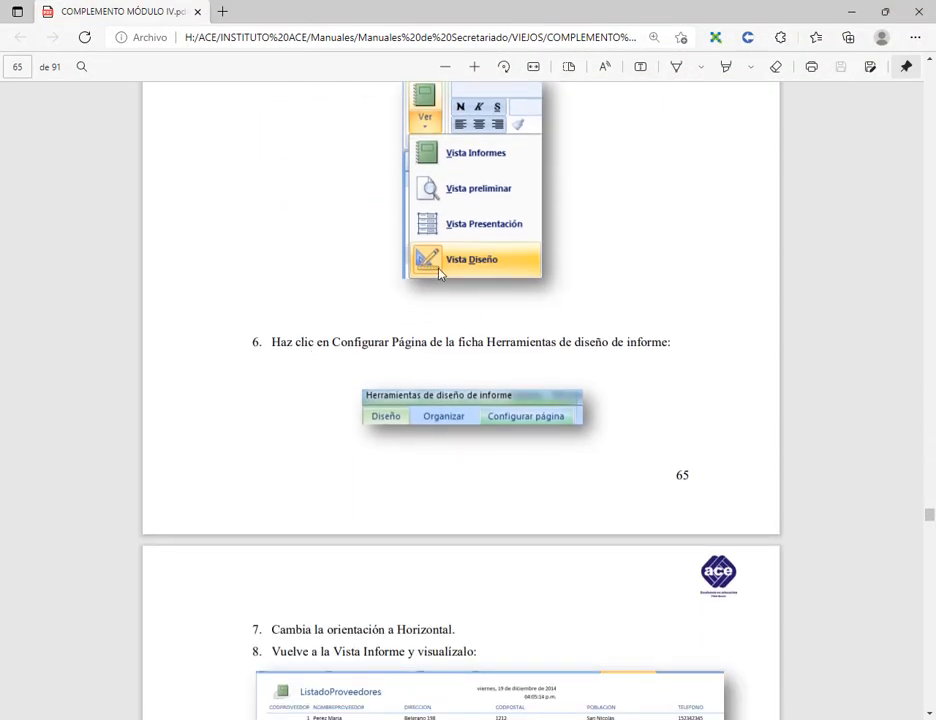
scroll(438, 272, up, 3)
drag(336, 350, 428, 349)
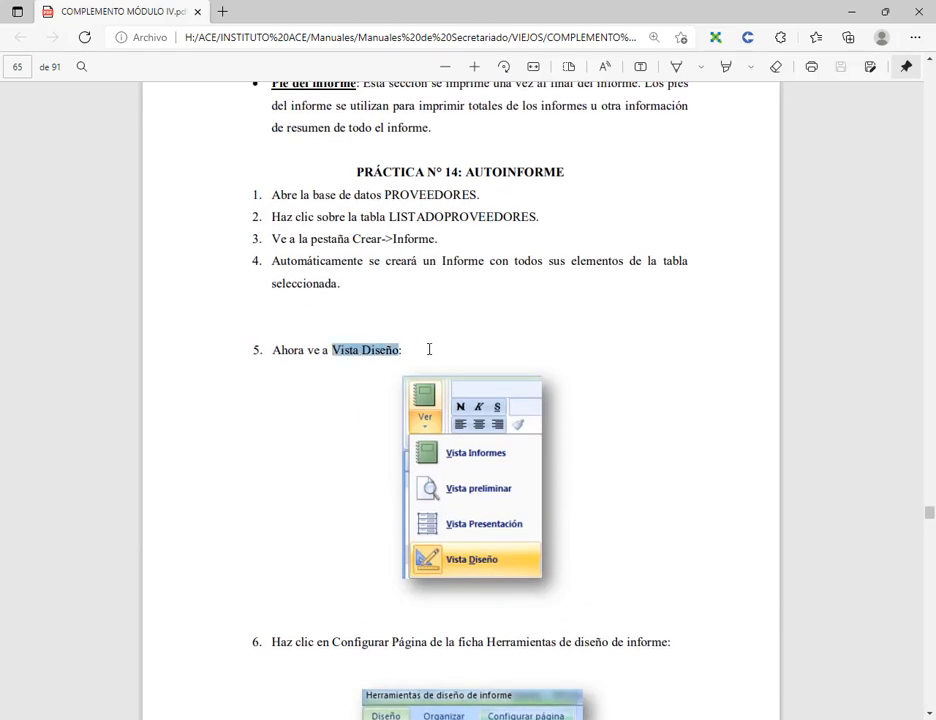
click(432, 413)
scroll(437, 422, down, 3)
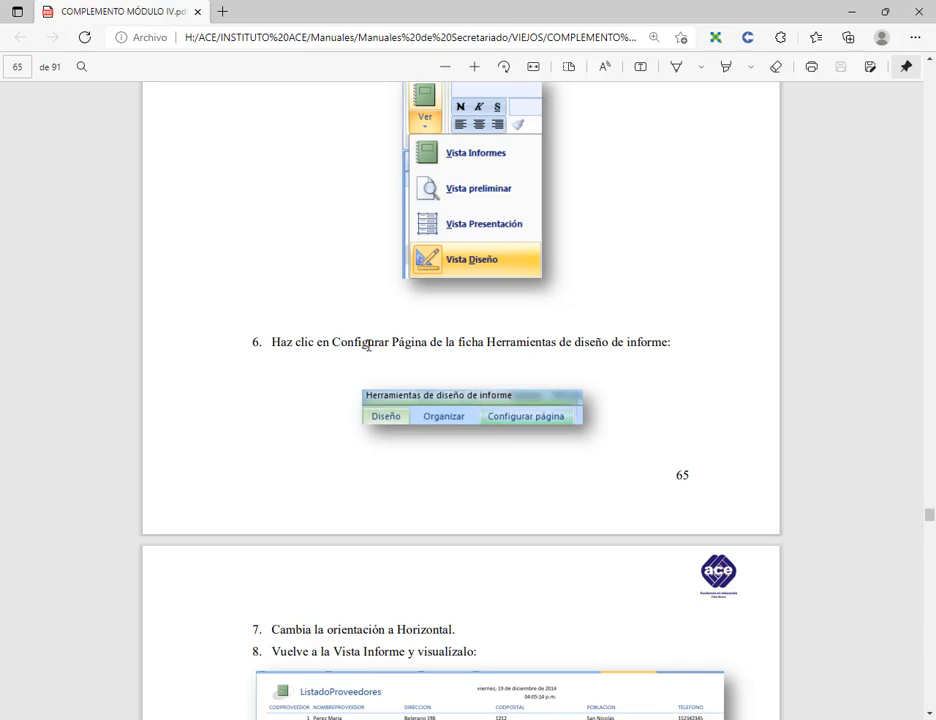
scroll(397, 330, down, 2)
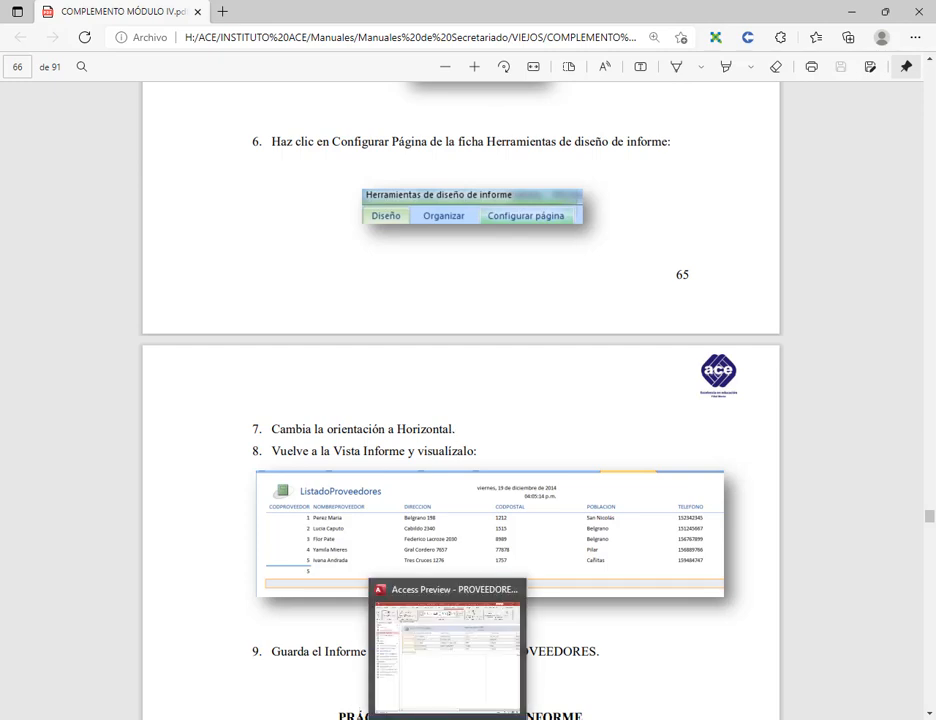
click(447, 709)
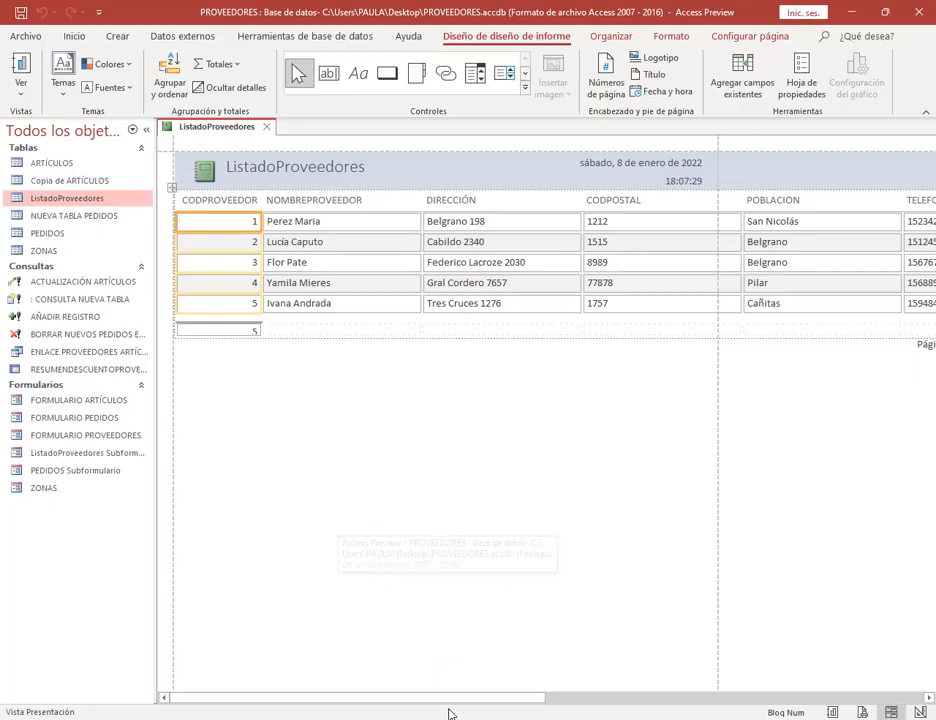
right_click(240, 128)
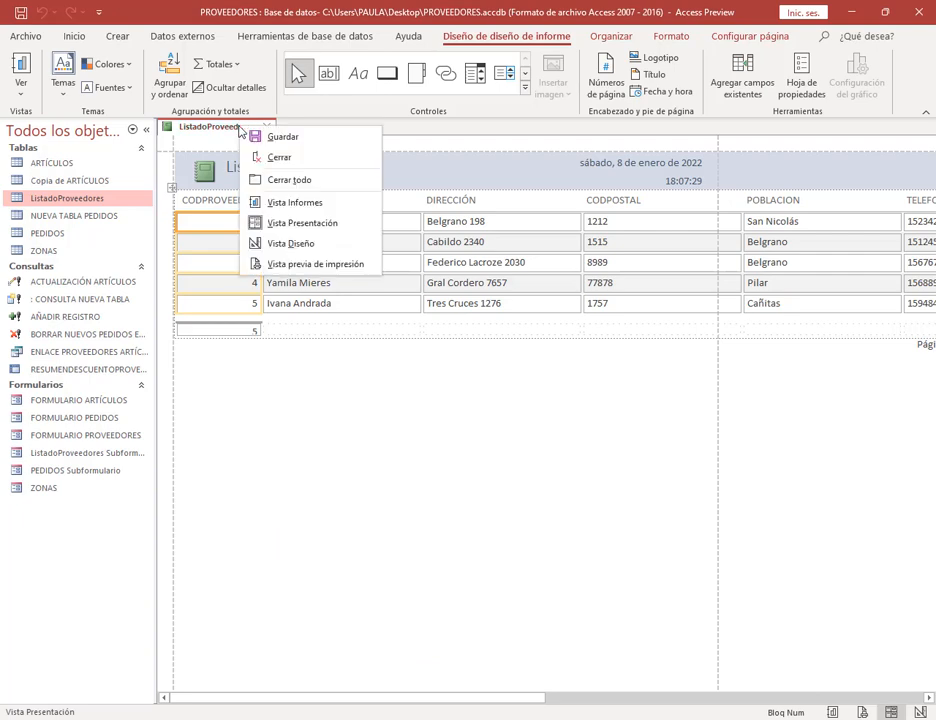
click(289, 245)
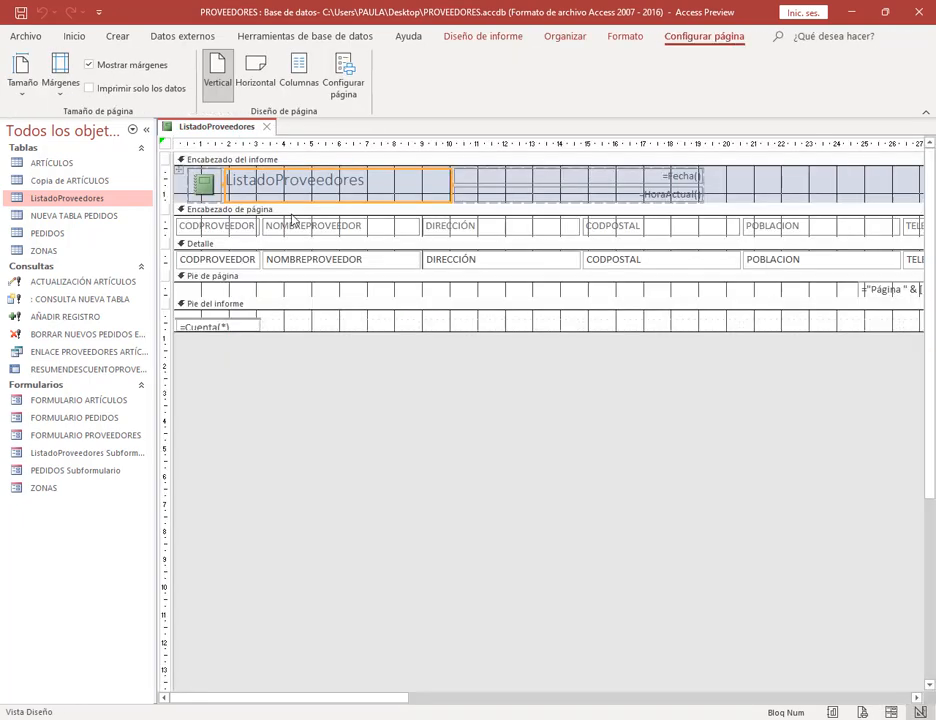
Step: Set the ListadoProveedores report's page orientation to Horizontal, trying Vertical in between for comparison
click(251, 78)
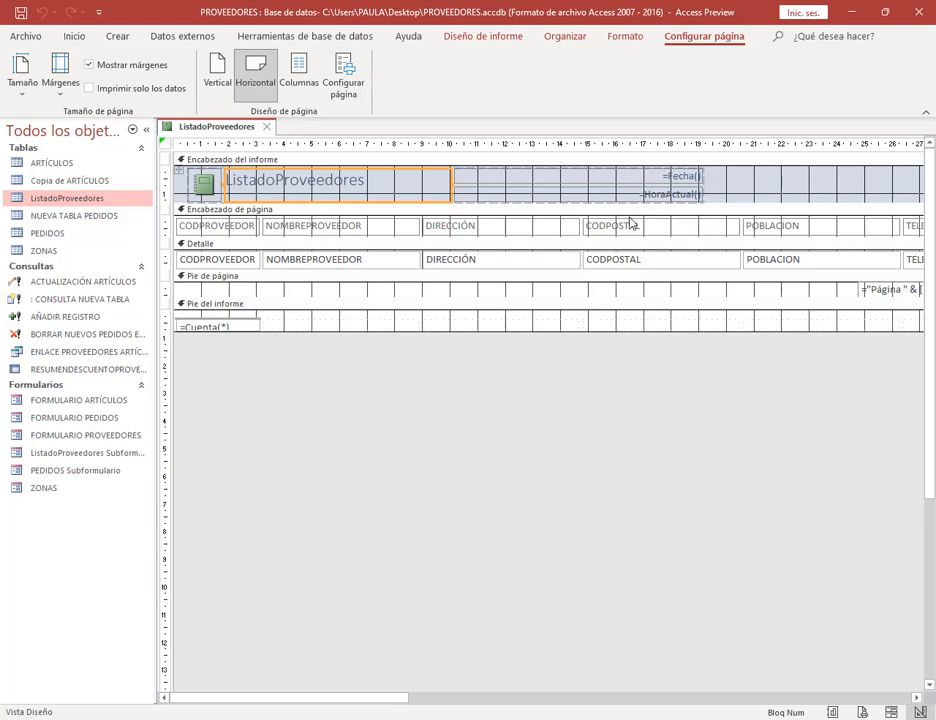
click(215, 72)
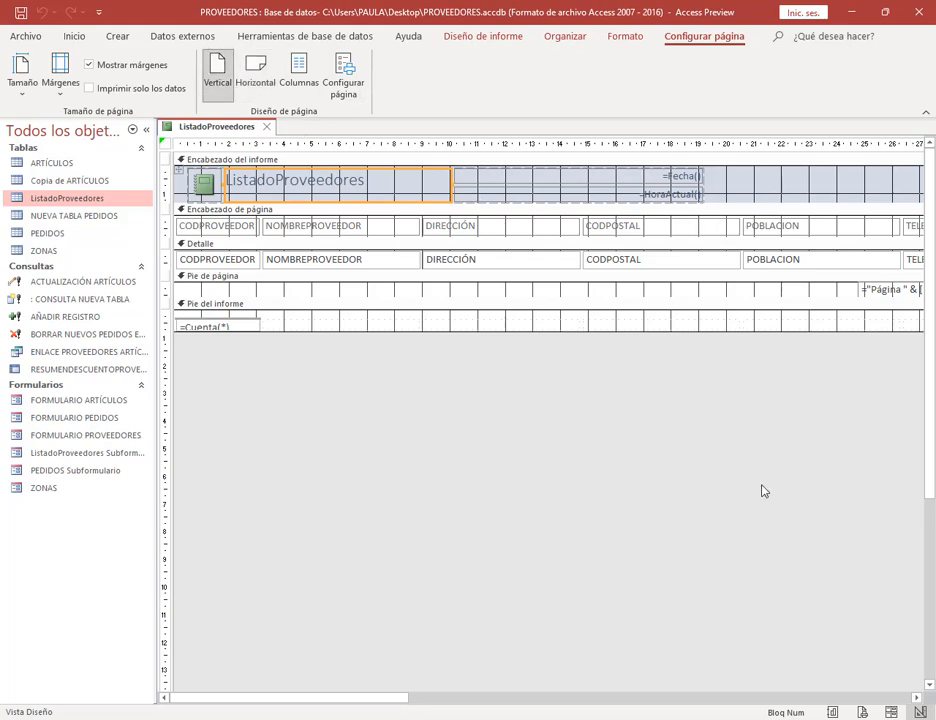
click(257, 74)
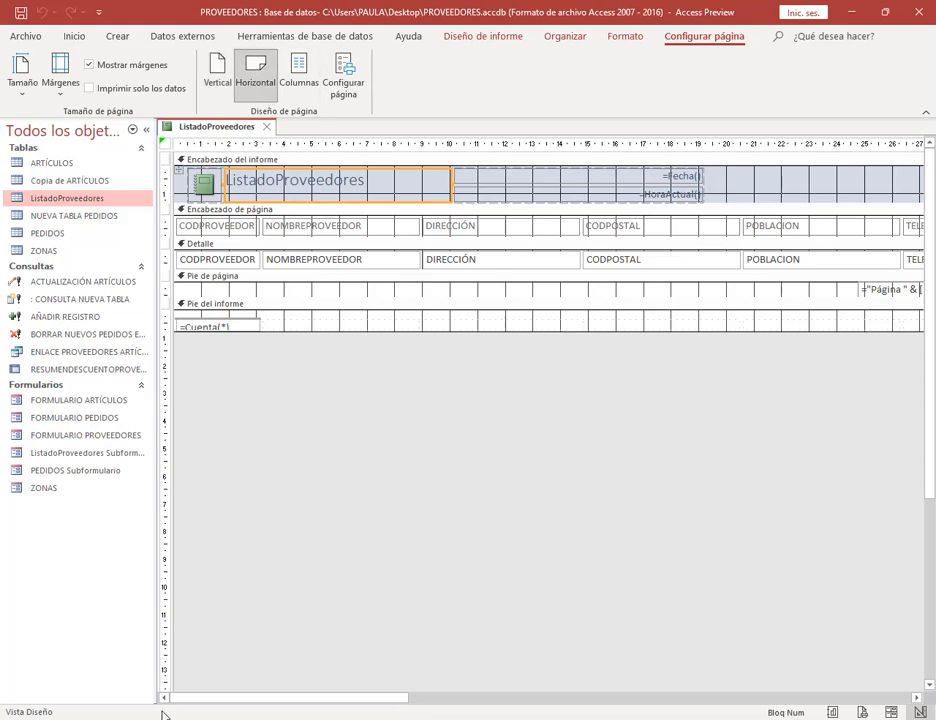
Step: Take the report name from practice 14 in the PDF manual, save the report as INFORME PROVEEDORES and close it
key(alt+Tab)
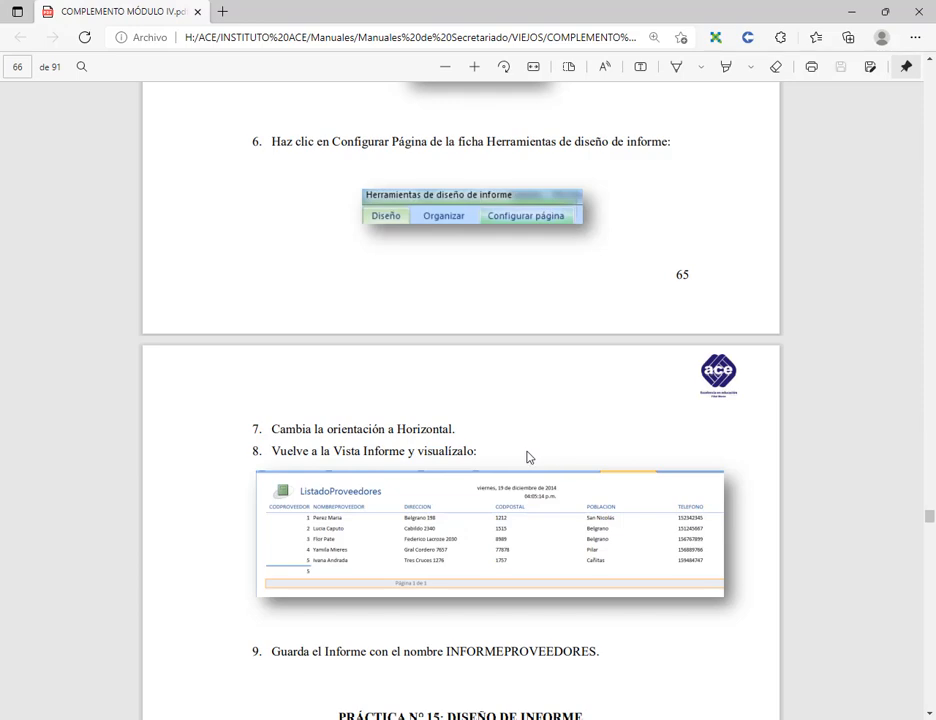
scroll(459, 441, down, 3)
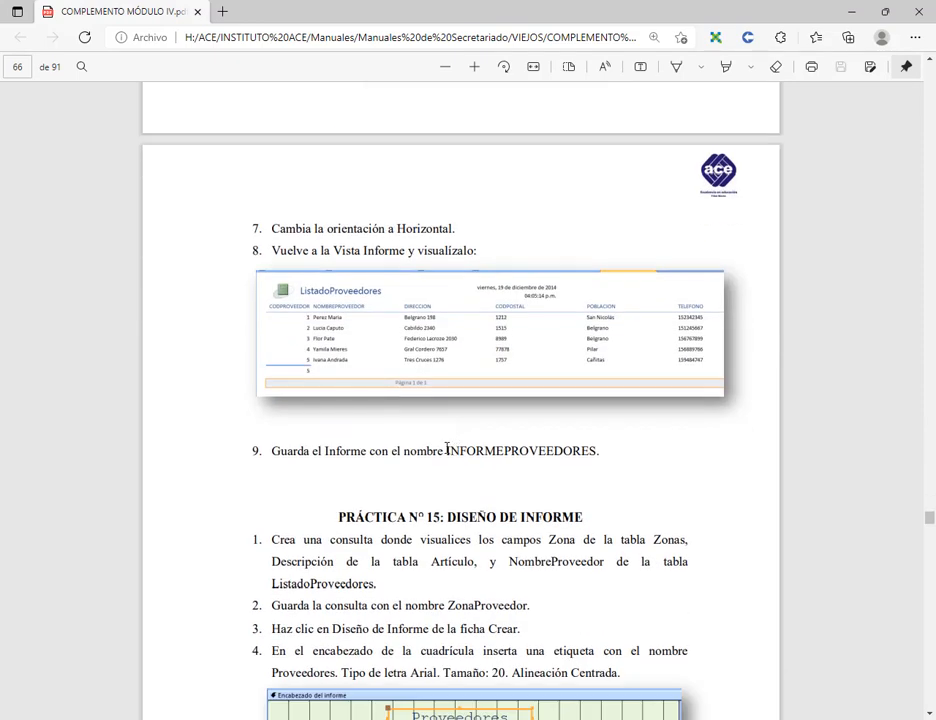
drag(446, 450, 598, 452)
key(ctrl+c)
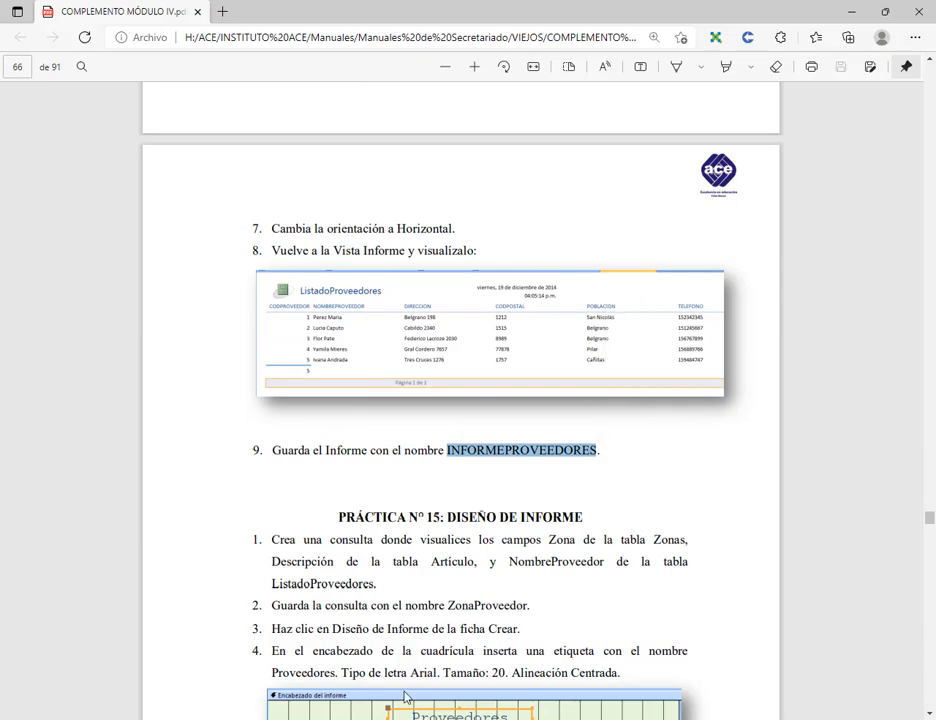
key(alt+Tab)
click(20, 12)
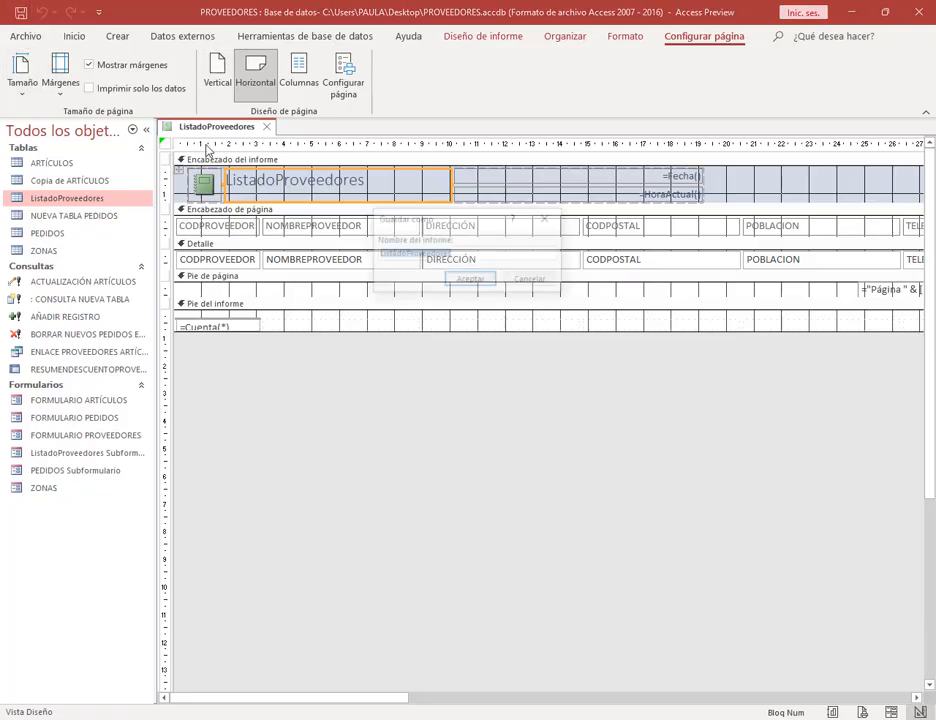
key(ctrl+v)
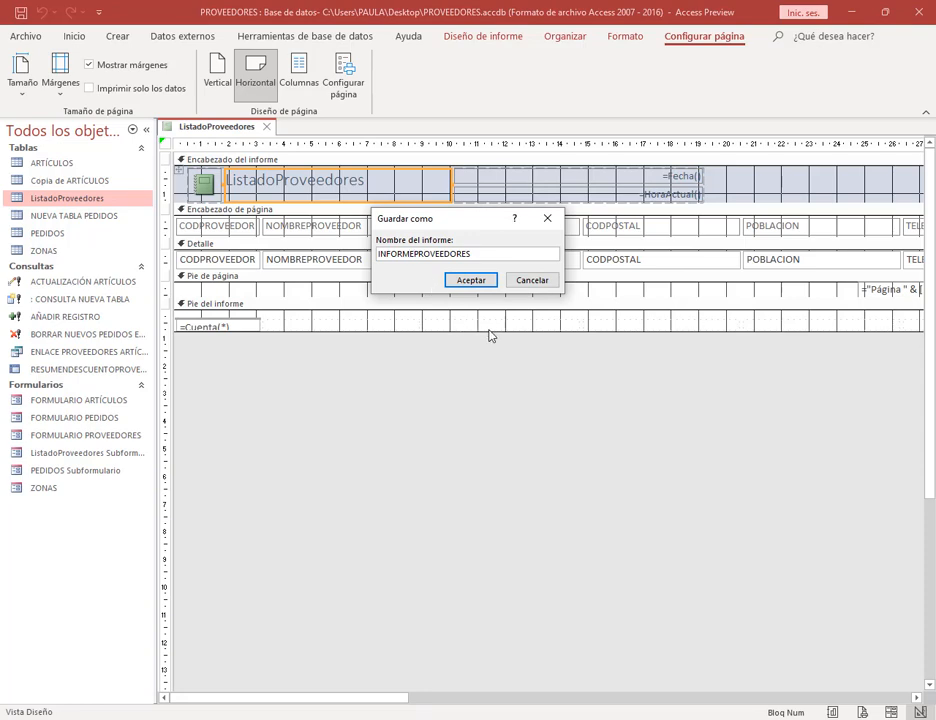
click(470, 279)
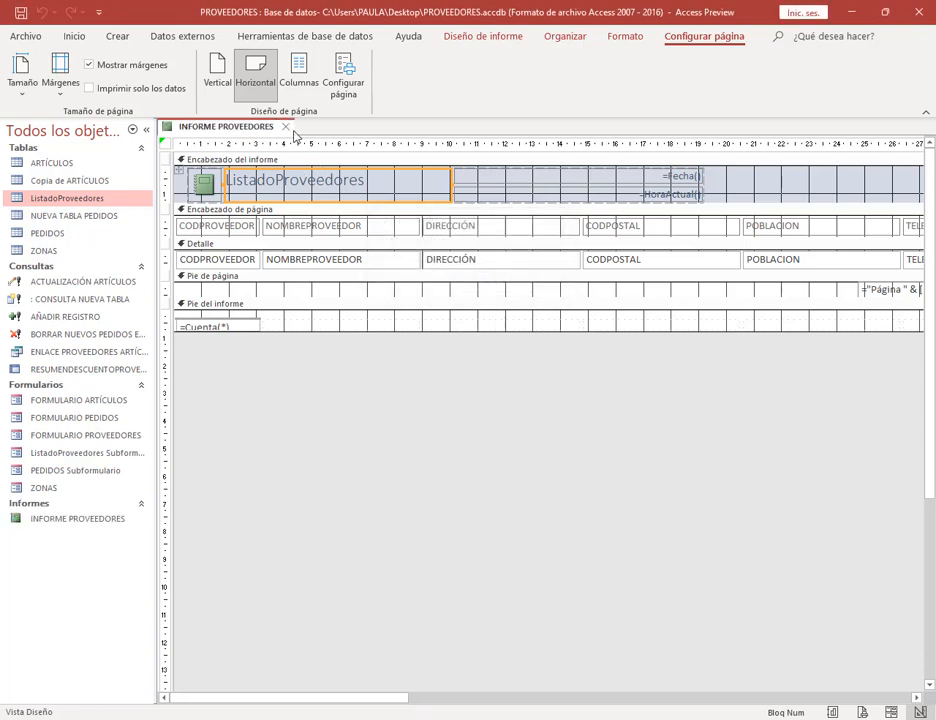
click(287, 130)
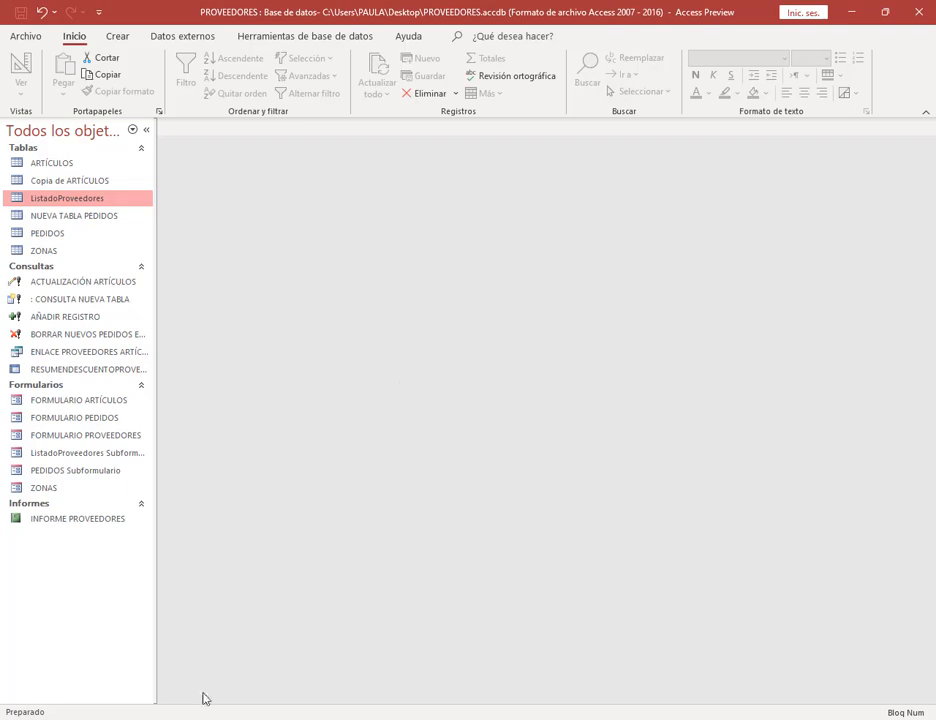
Step: Read the query instructions of practice 15 (Diseño de informe) in the PDF manual
key(alt+Tab)
click(514, 500)
scroll(485, 476, down, 4)
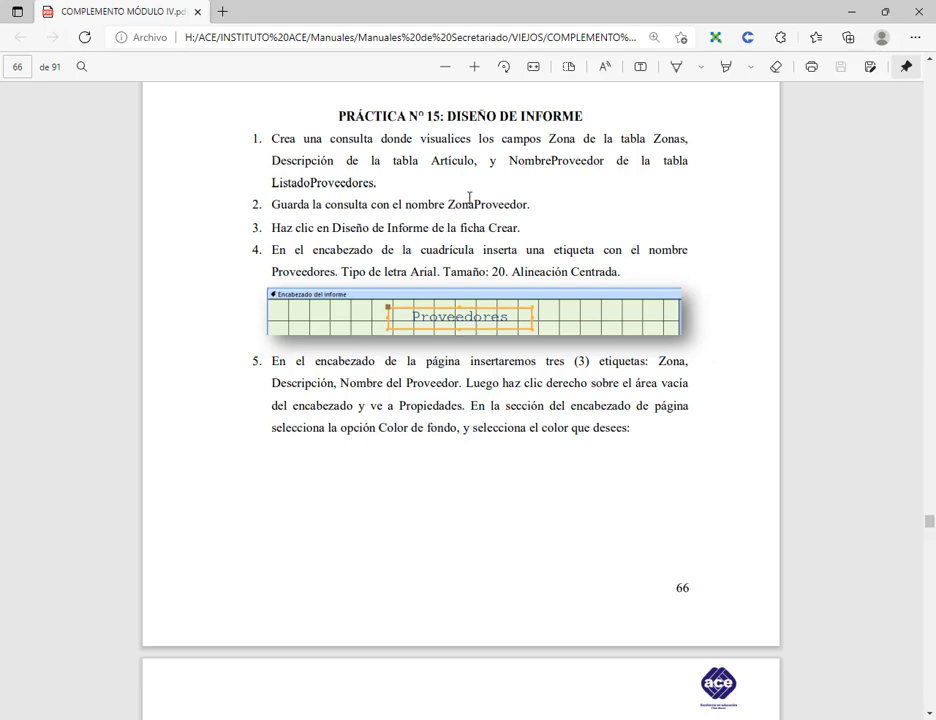
drag(311, 139, 393, 140)
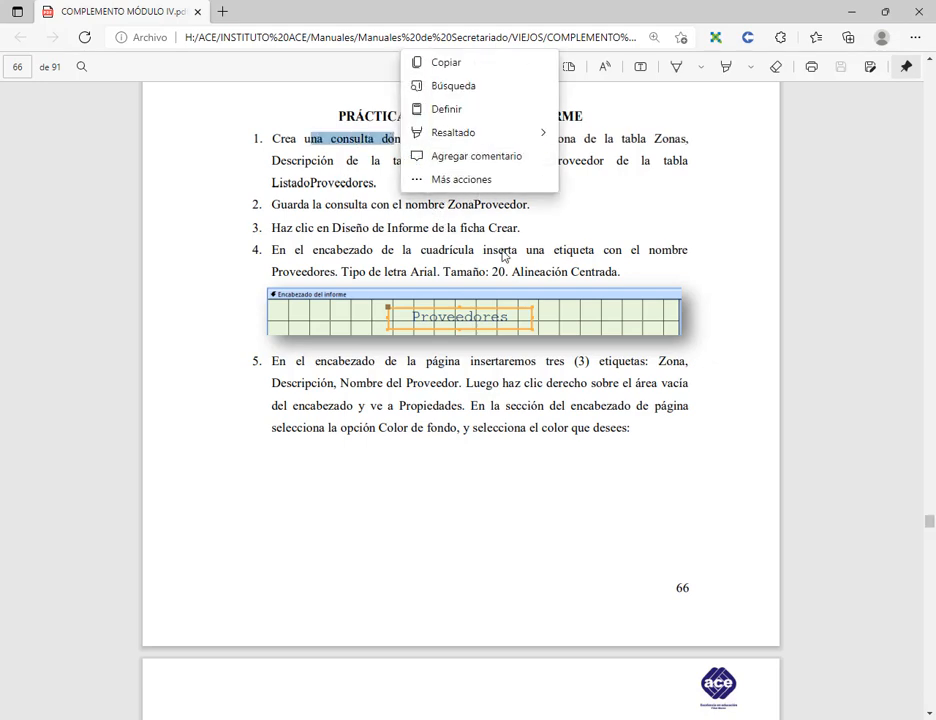
click(580, 246)
scroll(588, 245, up, 2)
scroll(588, 245, up, 1)
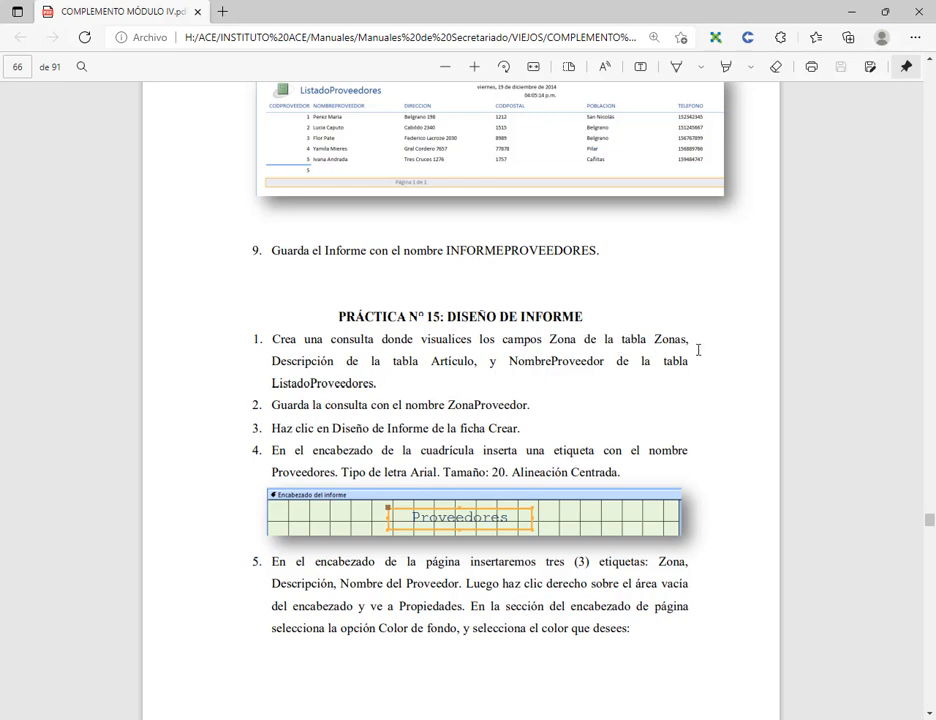
Step: Start a new query in Design view in the database, adding the ZONAS table and its ZONA field
key(alt+Tab)
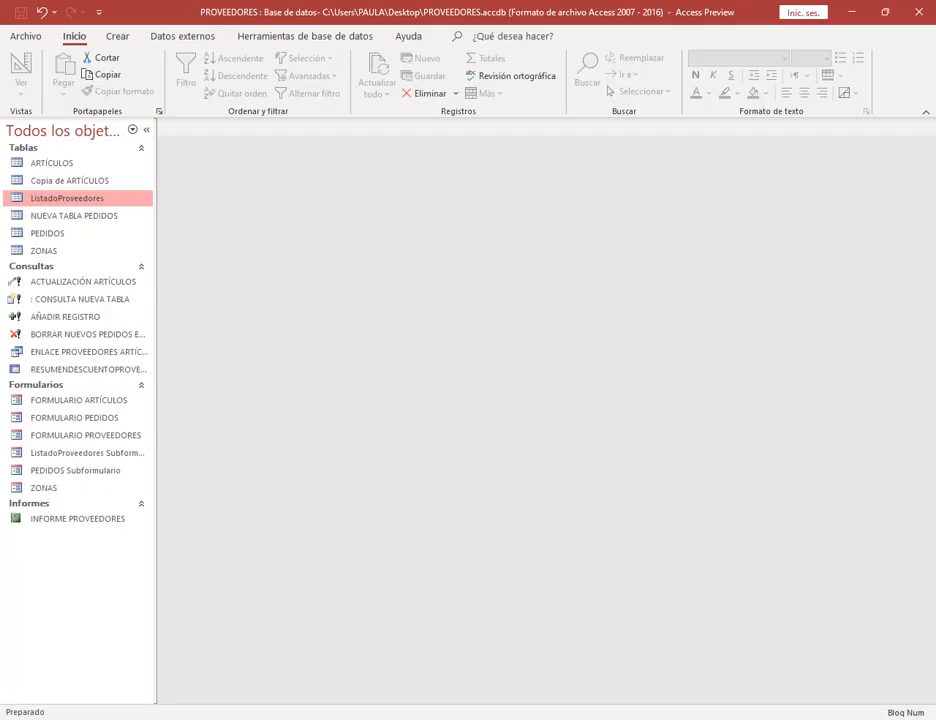
click(114, 38)
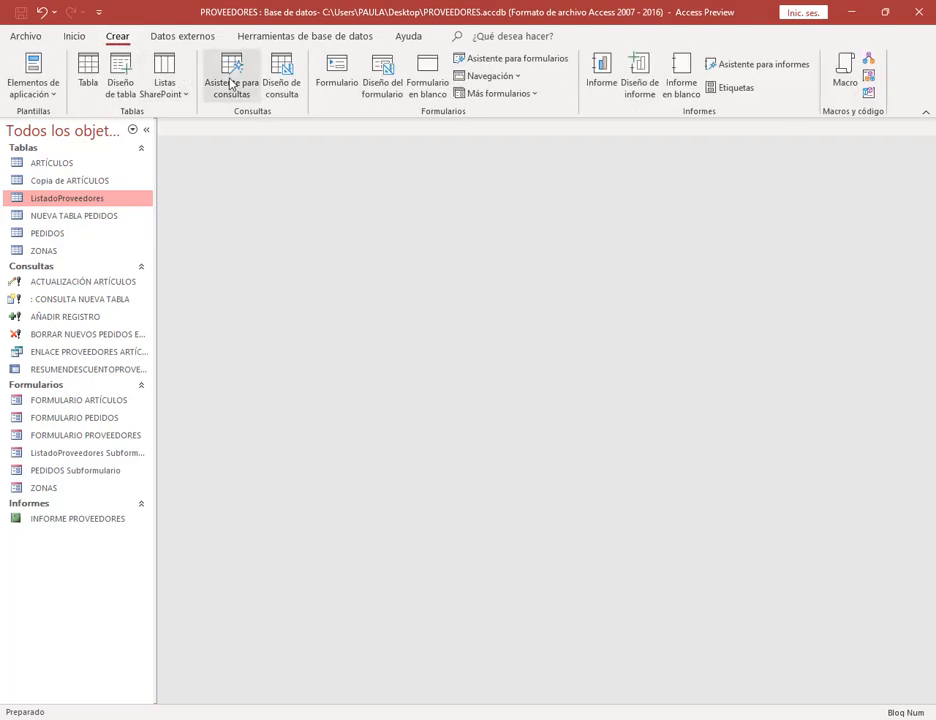
click(276, 78)
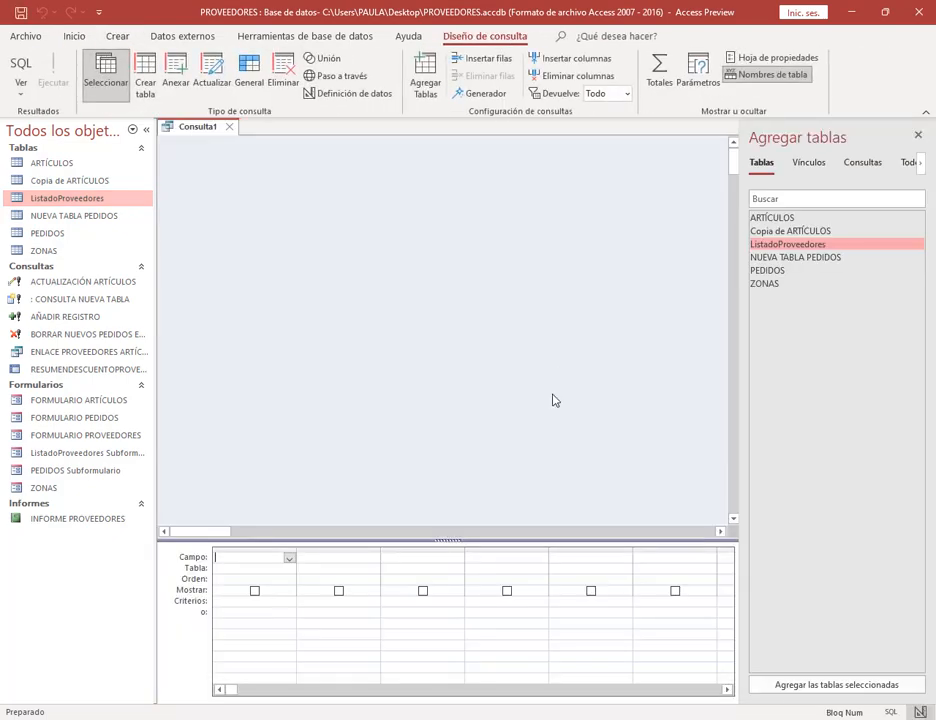
double_click(777, 284)
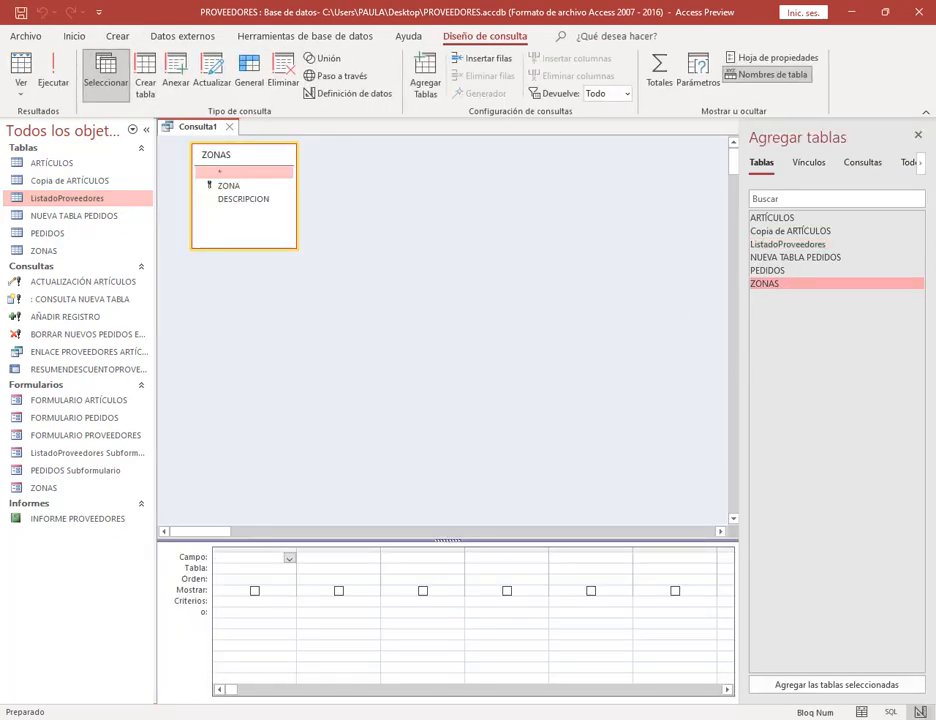
key(alt+Tab)
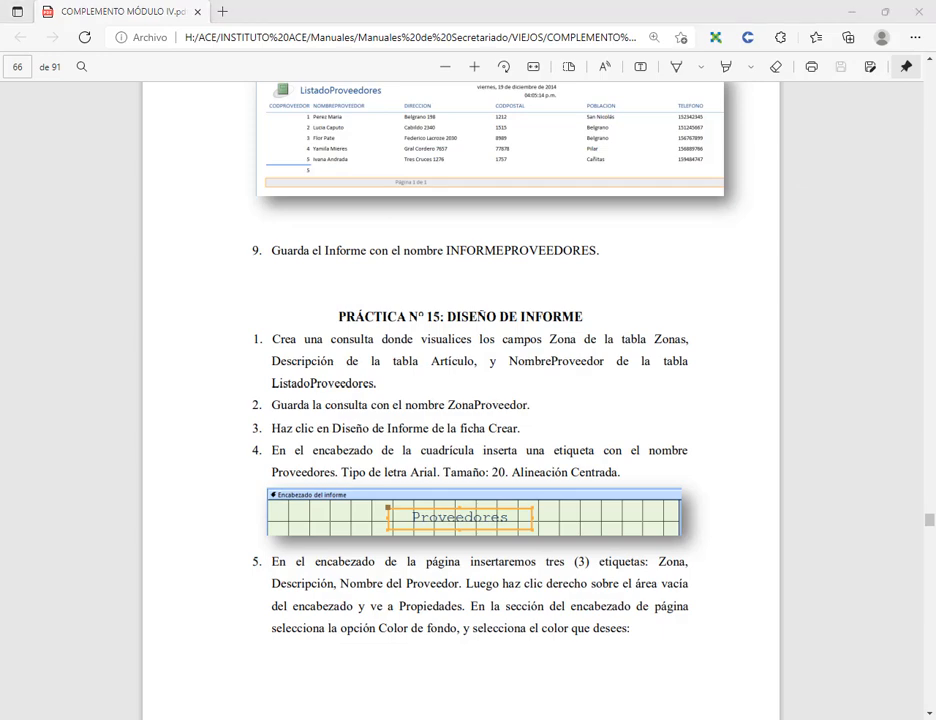
key(alt+Tab)
drag(229, 186, 265, 560)
Step: Add the ARTÍCULOS table and its DESCRIPCION field to the query, and check the manual for the remaining field
click(783, 218)
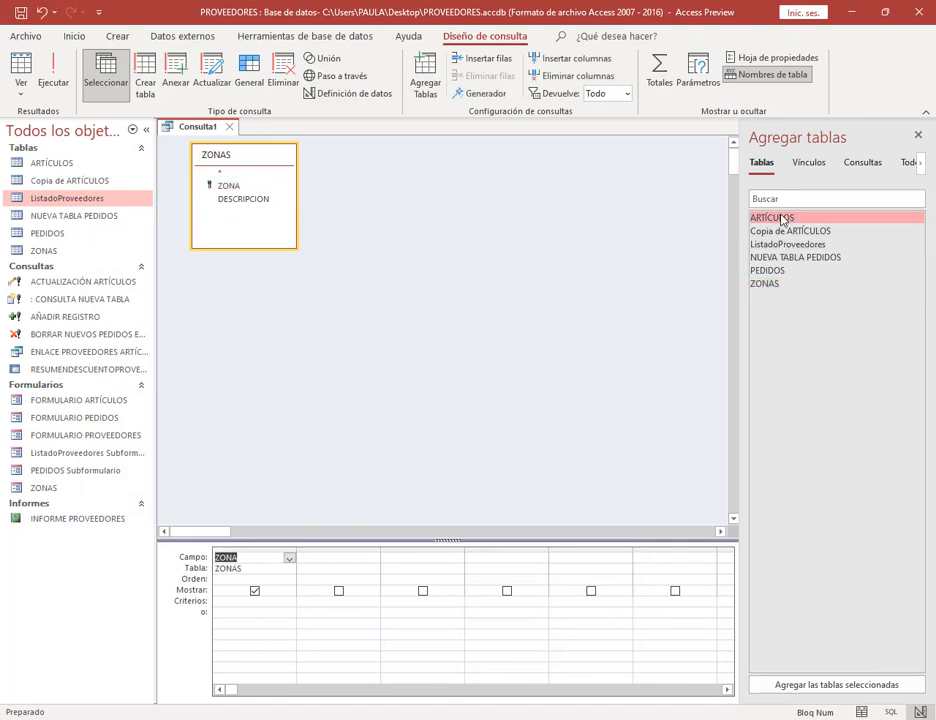
double_click(783, 218)
drag(388, 196, 345, 562)
key(alt+Tab)
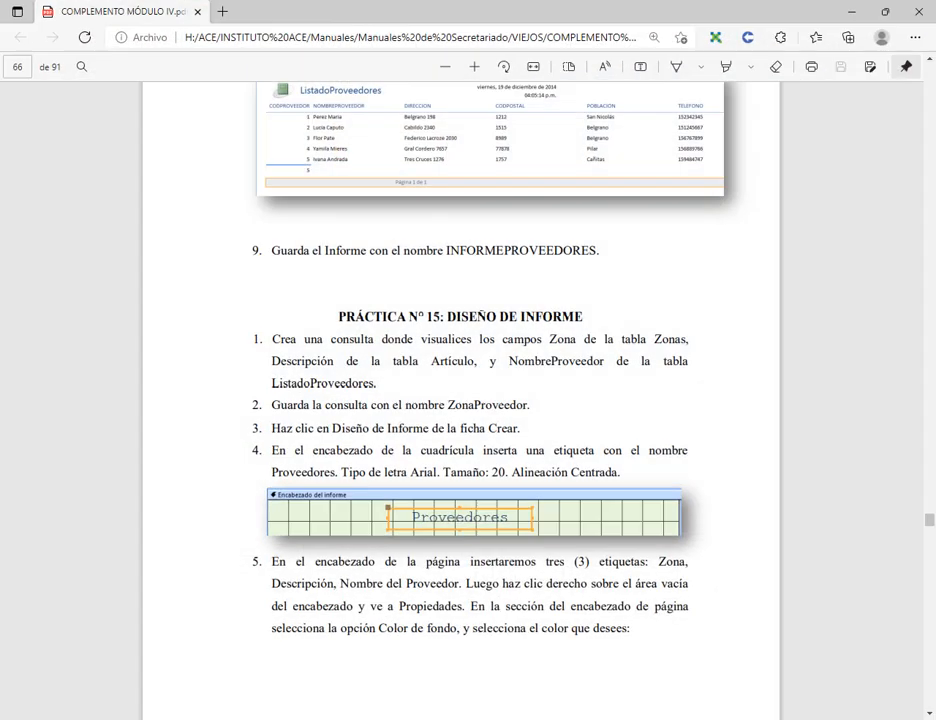
key(alt+Tab)
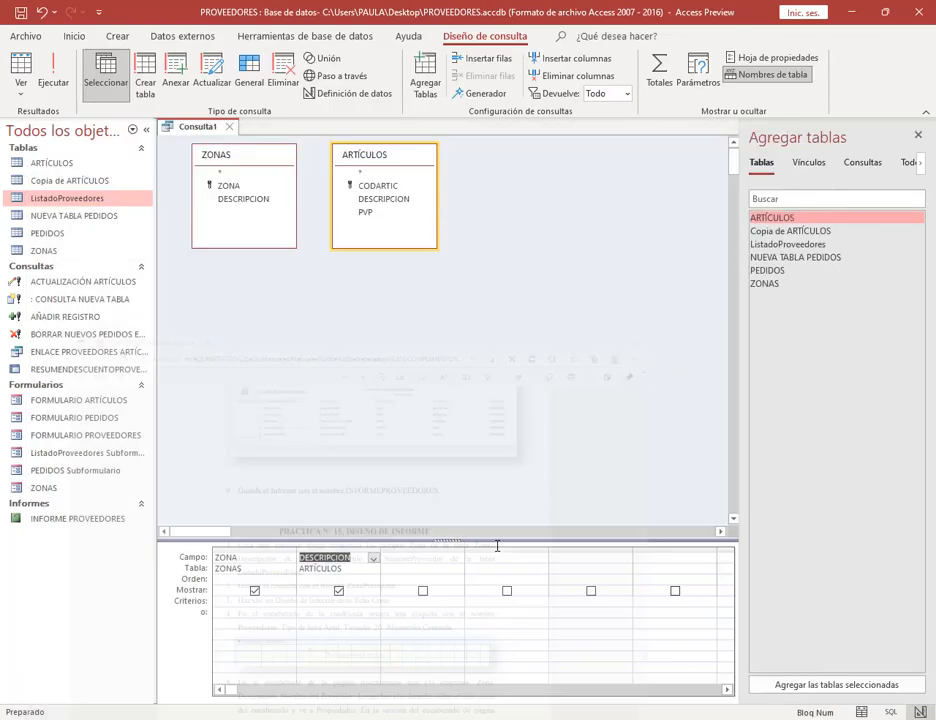
Step: Add the ListadoProveedores table and its NOMBREPROVEEDOR field to the query, placing the table below ARTÍCULOS and enlarging it to show all fields
click(787, 244)
drag(615, 225, 506, 217)
drag(540, 259, 422, 557)
drag(562, 215, 441, 295)
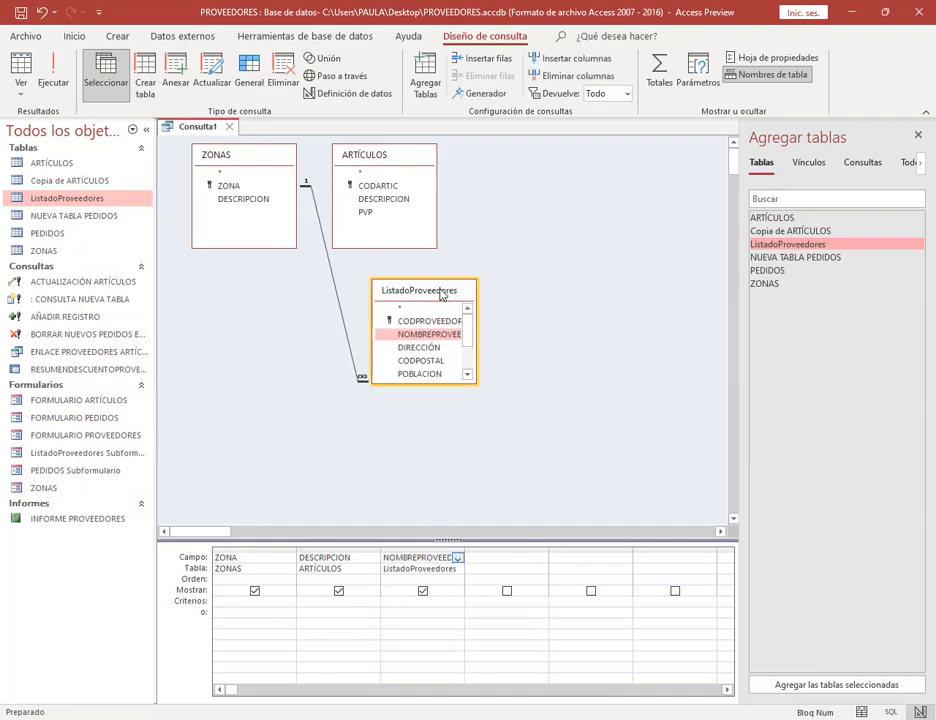
drag(432, 385, 425, 450)
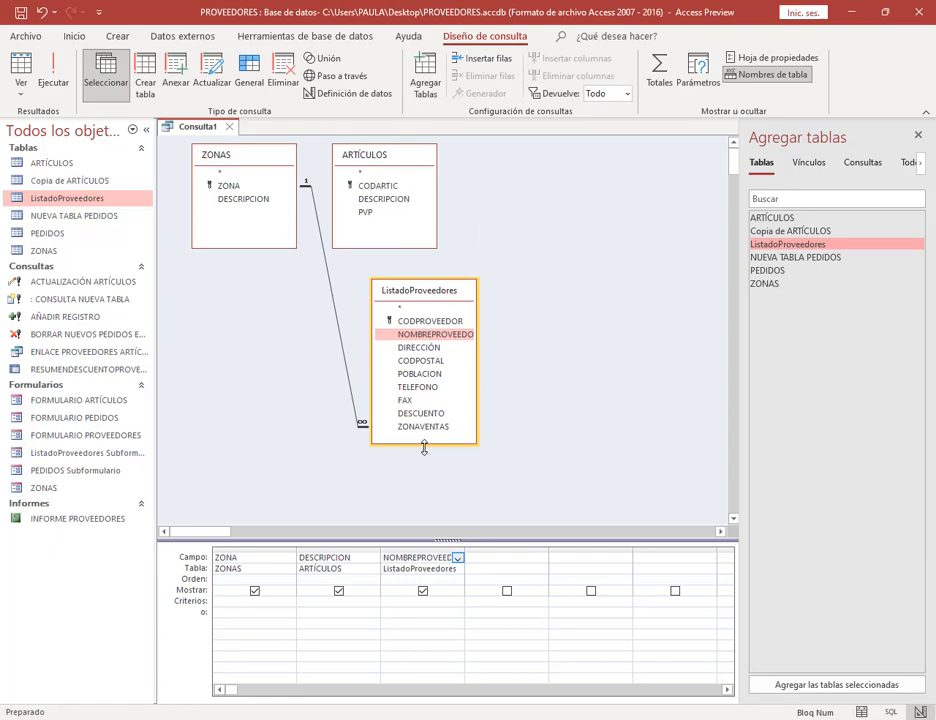
click(324, 462)
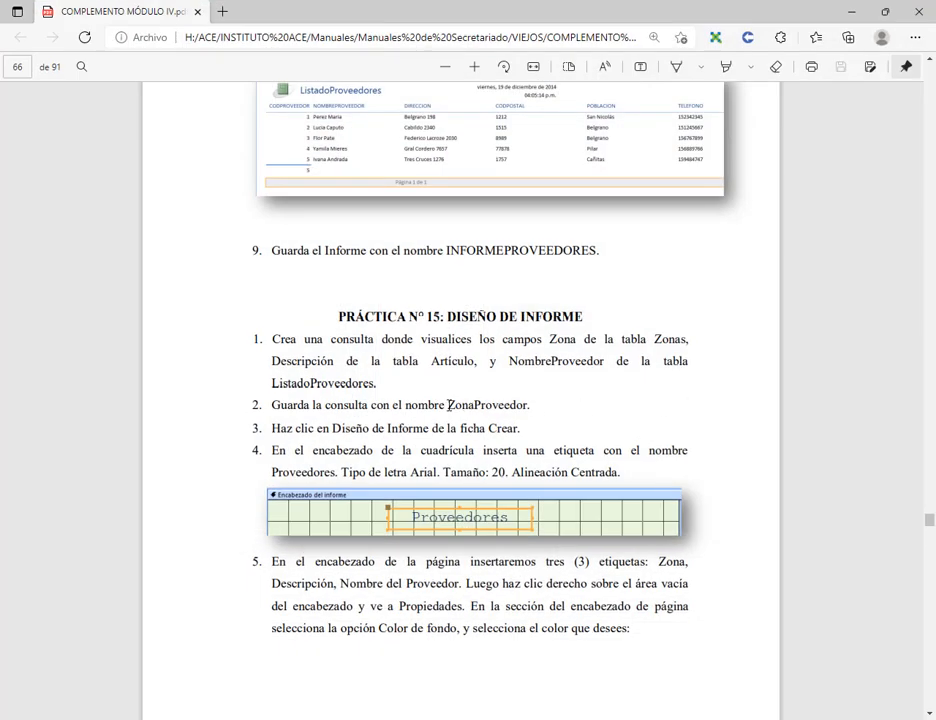
Step: Copy the query name from the manual, save the query as ZonaProveedor in the database, and close it
drag(450, 405, 530, 404)
key(ctrl+c)
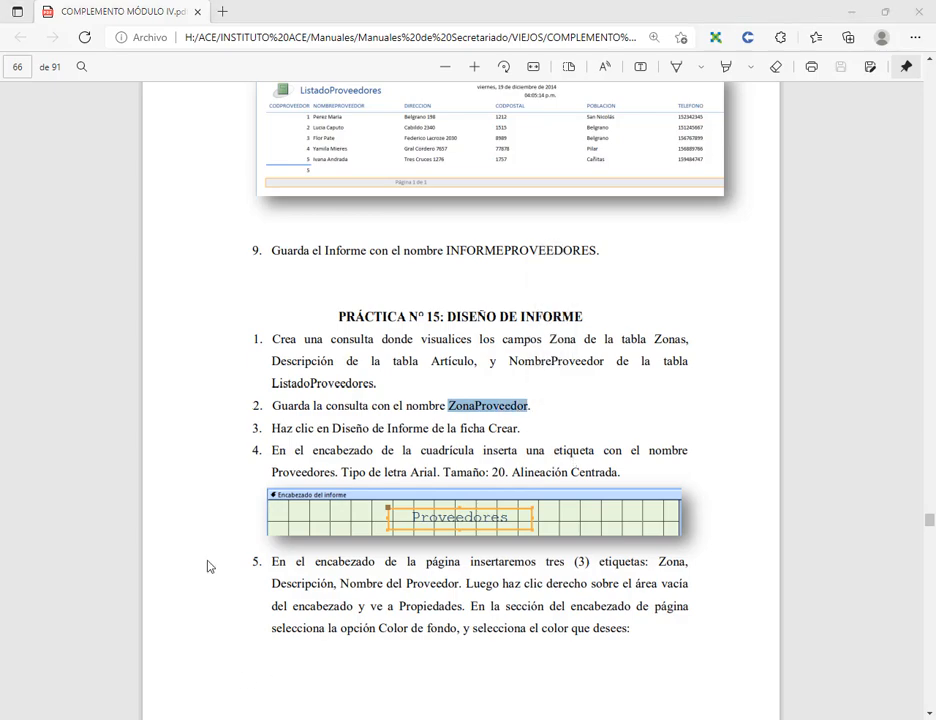
key(alt+Tab)
click(20, 15)
key(ctrl+v)
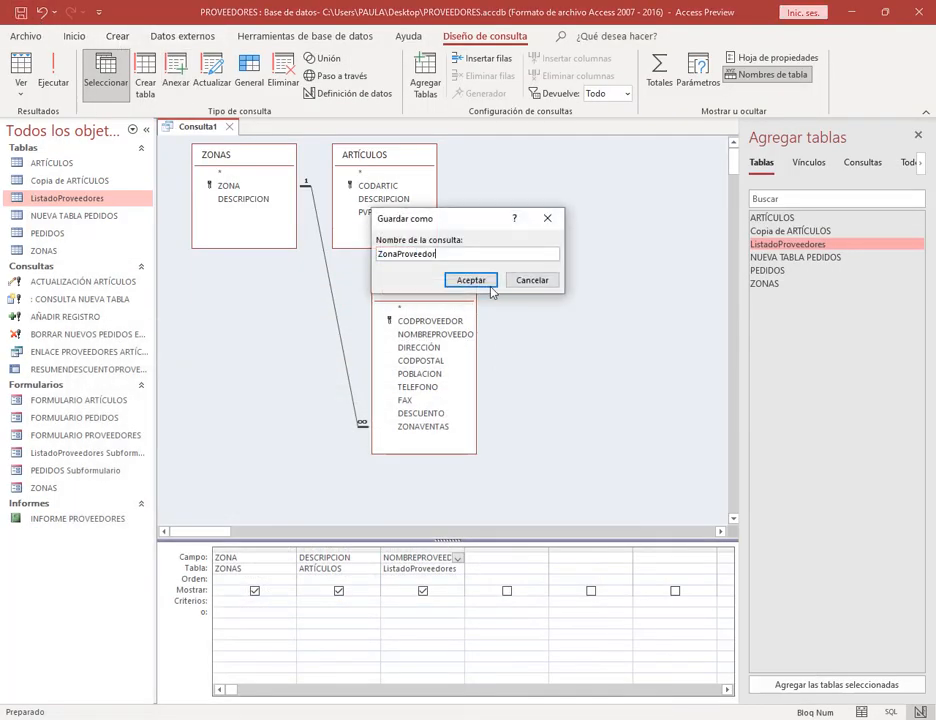
click(489, 282)
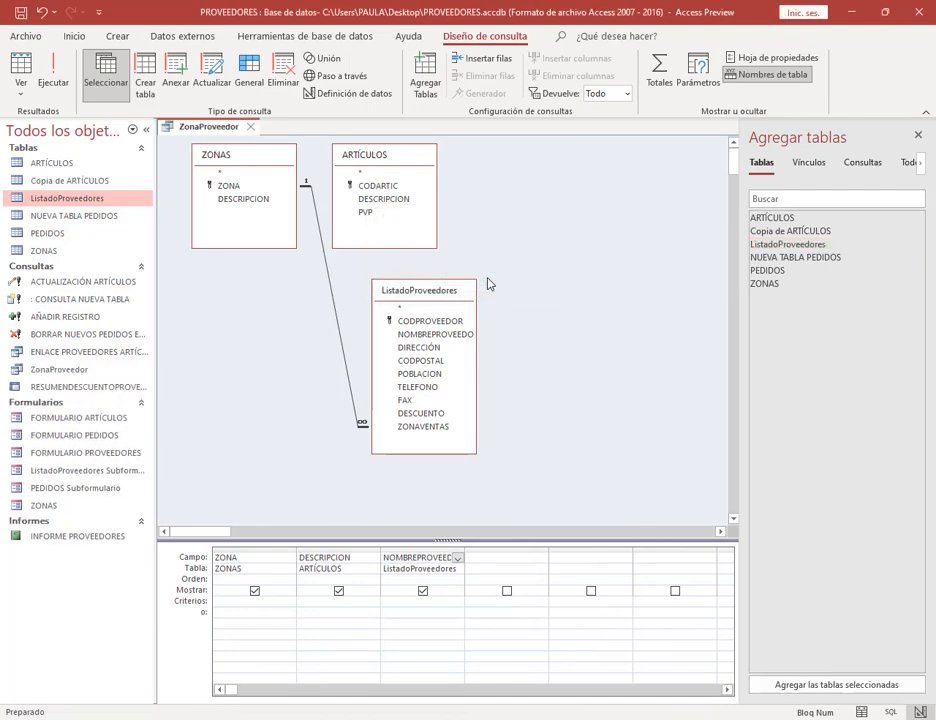
click(250, 133)
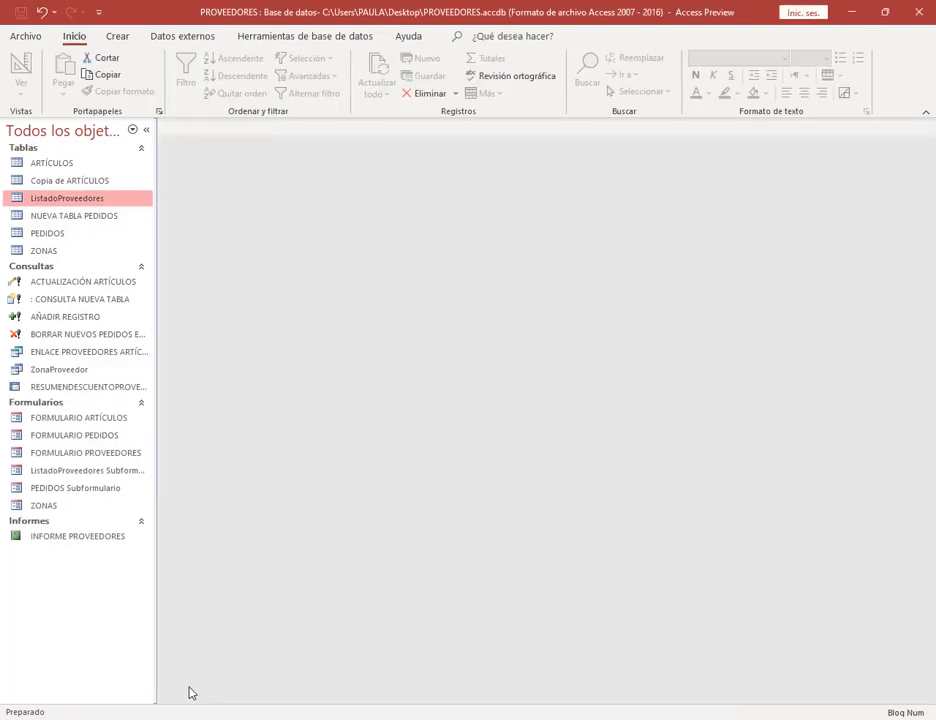
Step: Create a new report in Design view in the database, checking practice 15's report and header label instructions in the PDF manual
key(alt+Tab)
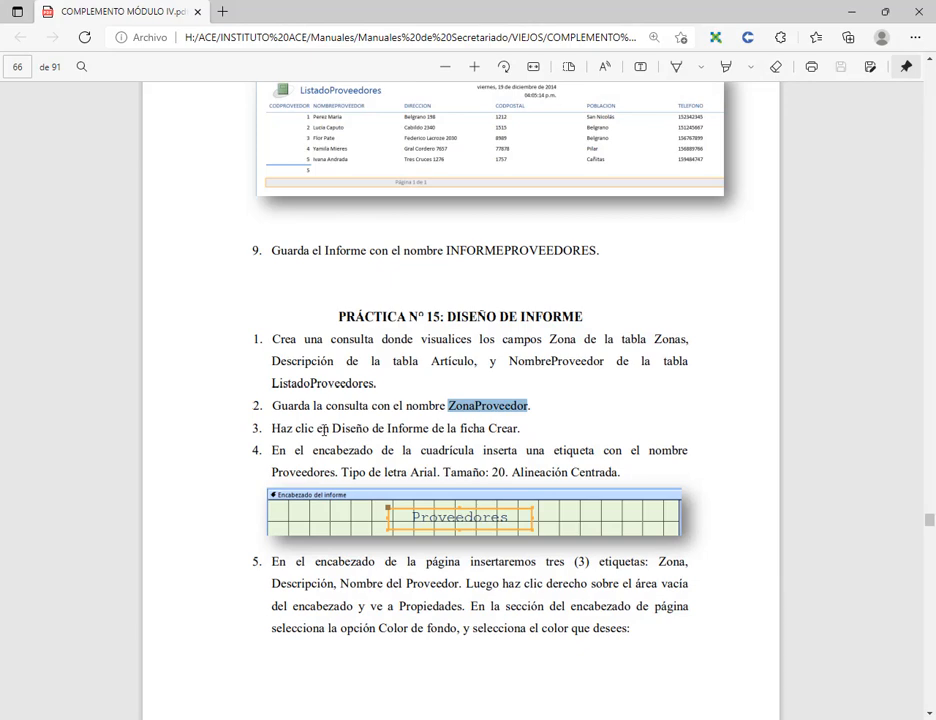
drag(318, 428, 509, 433)
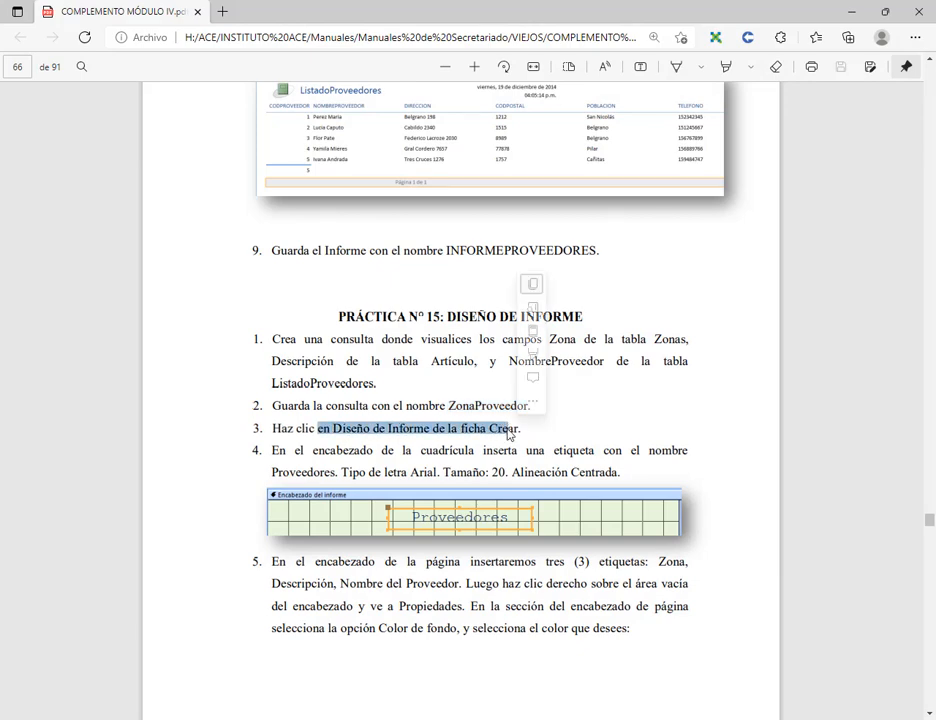
click(435, 436)
scroll(487, 276, down, 3)
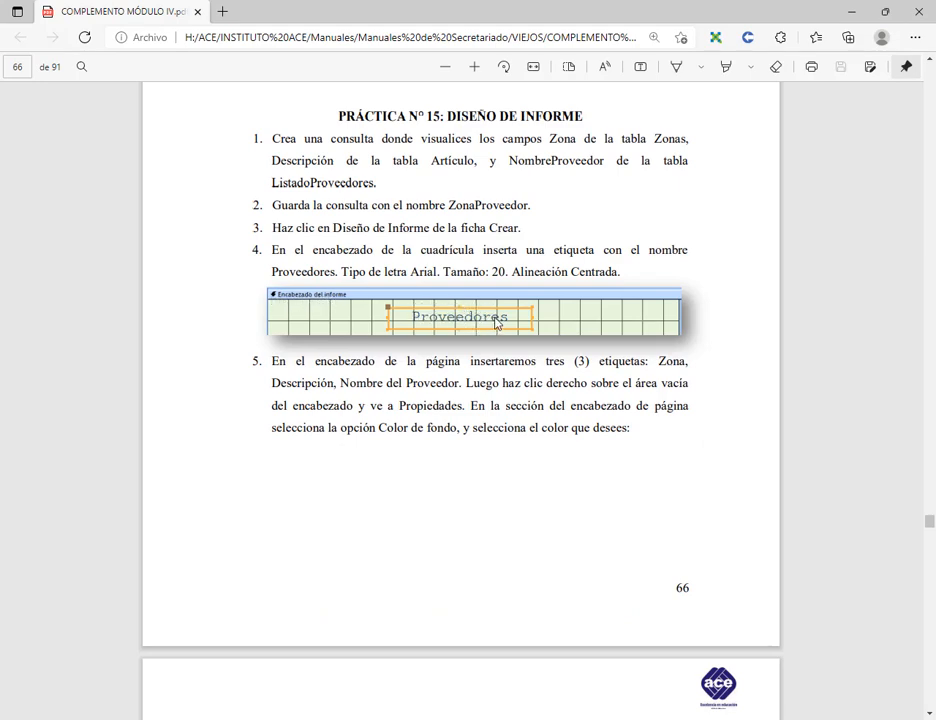
click(444, 719)
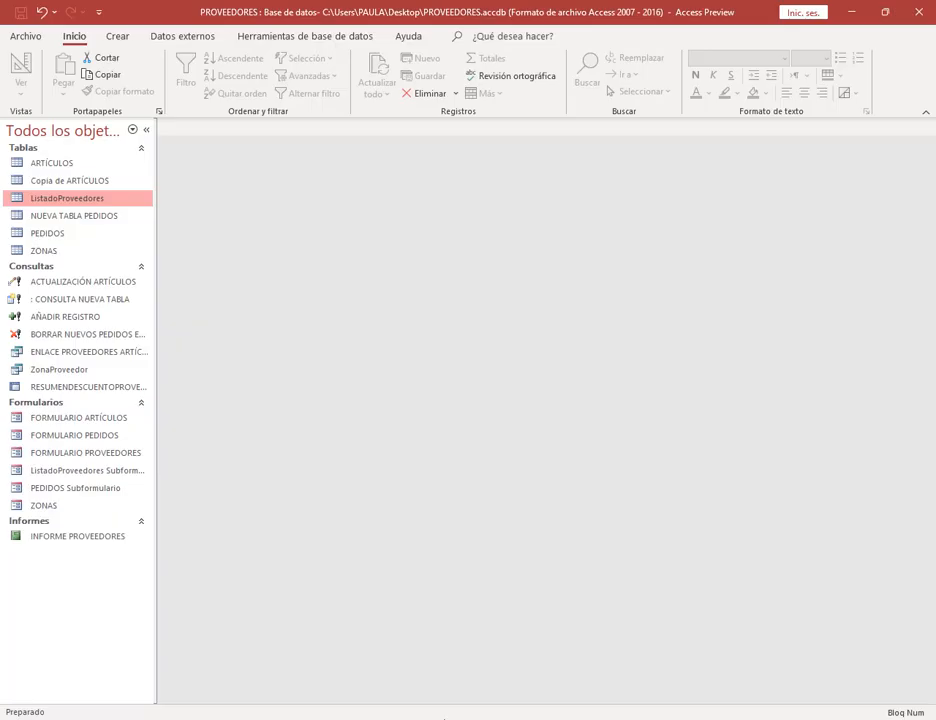
click(115, 36)
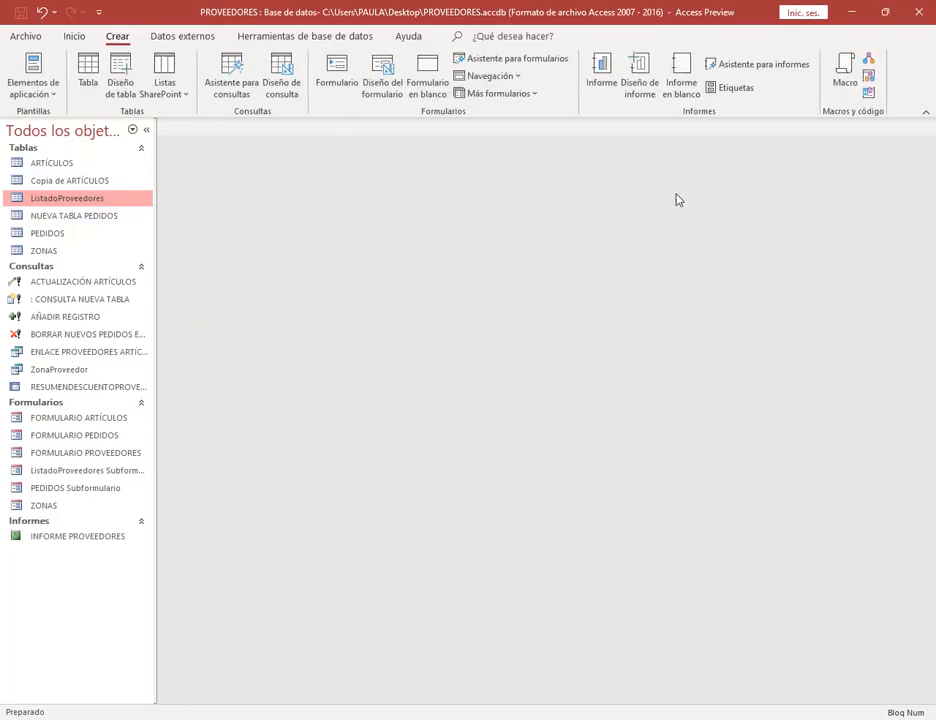
click(639, 80)
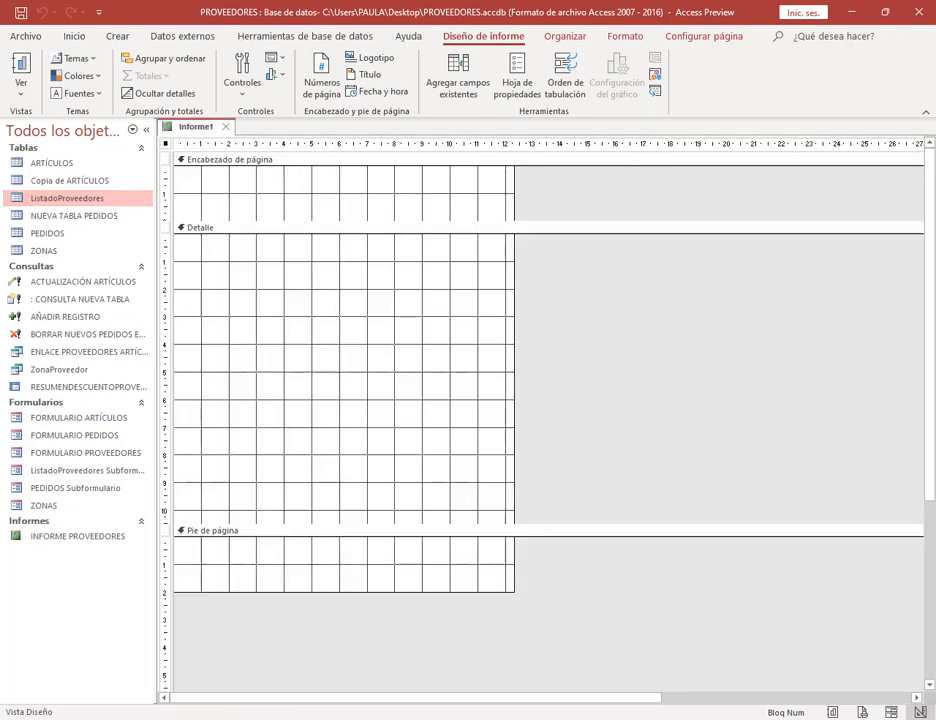
click(254, 718)
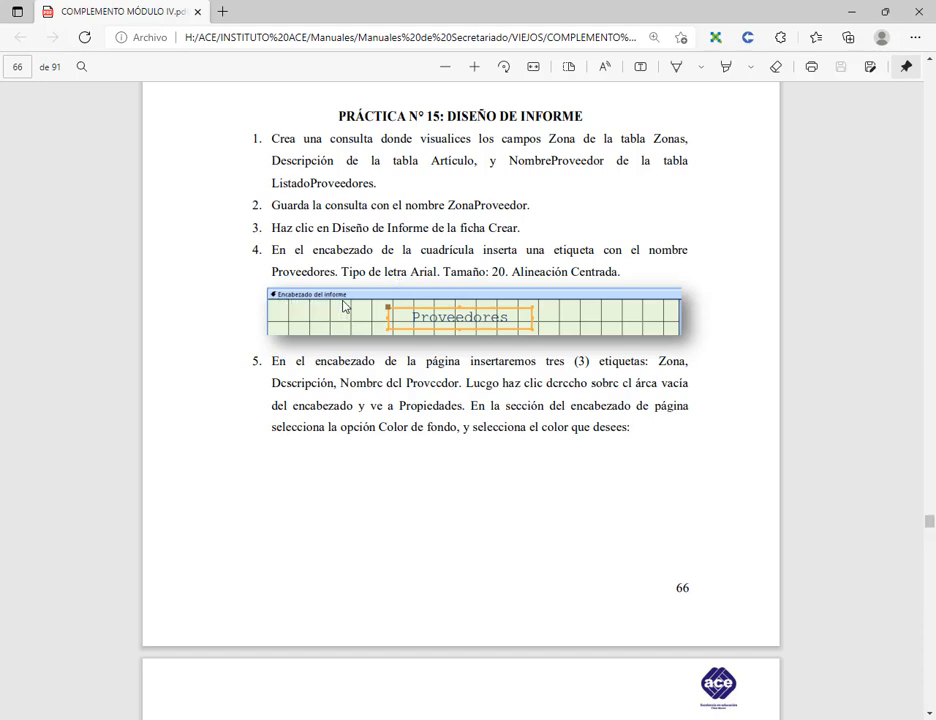
click(851, 14)
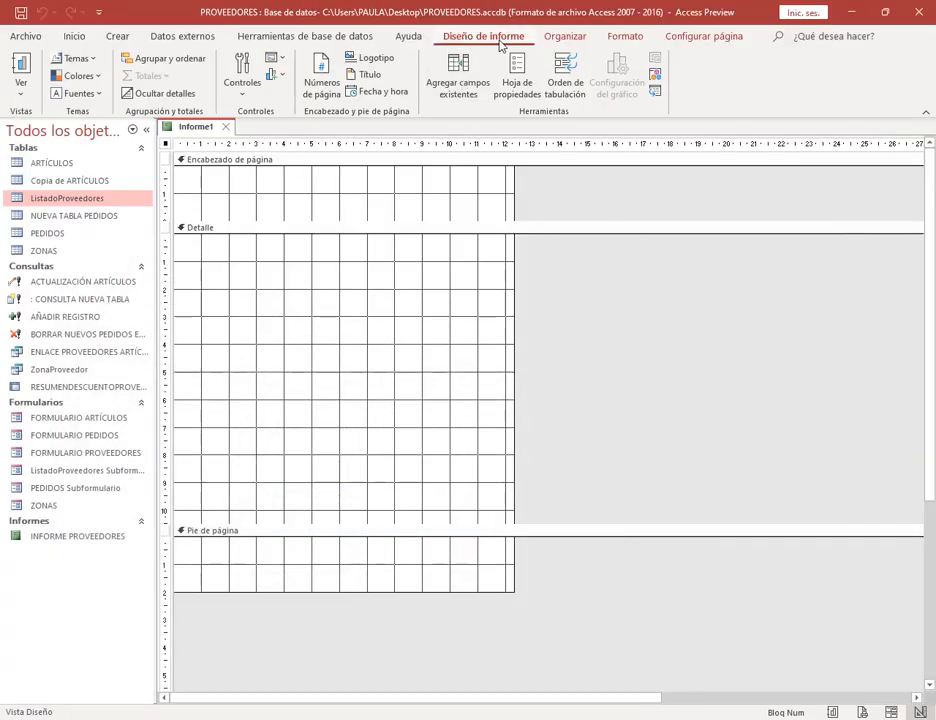
Step: Add a report header section by inserting a title, and delete the title's control layout from that section
click(377, 73)
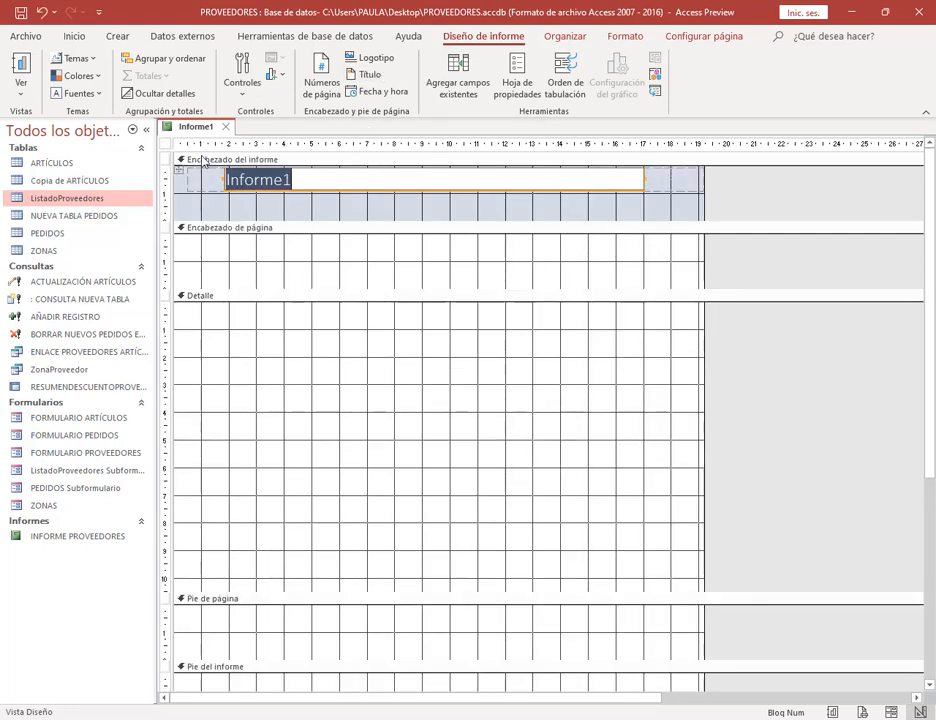
click(217, 209)
click(205, 186)
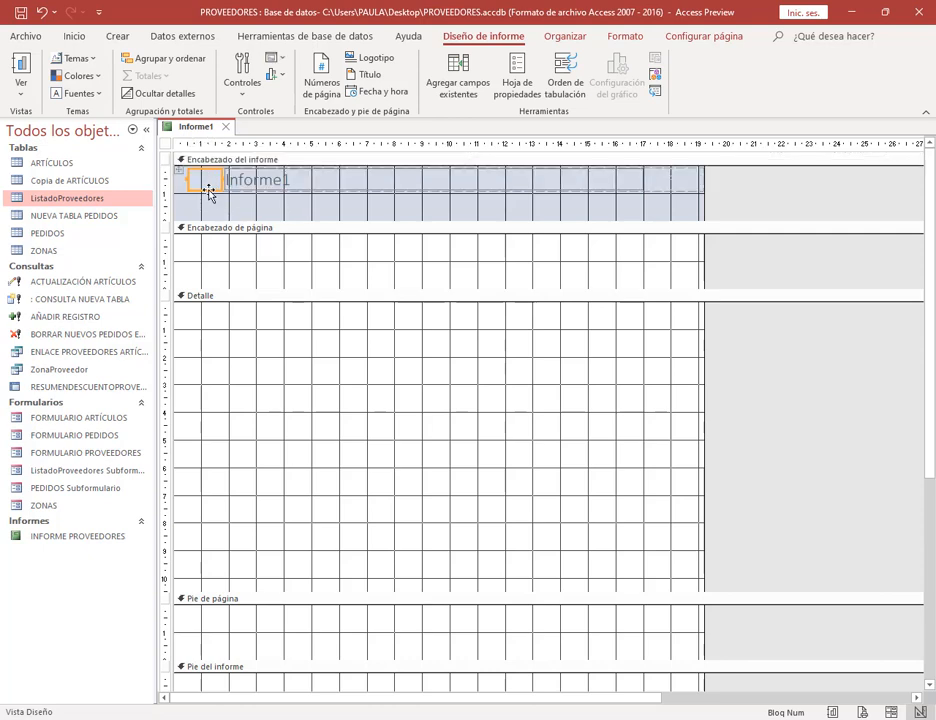
click(228, 181)
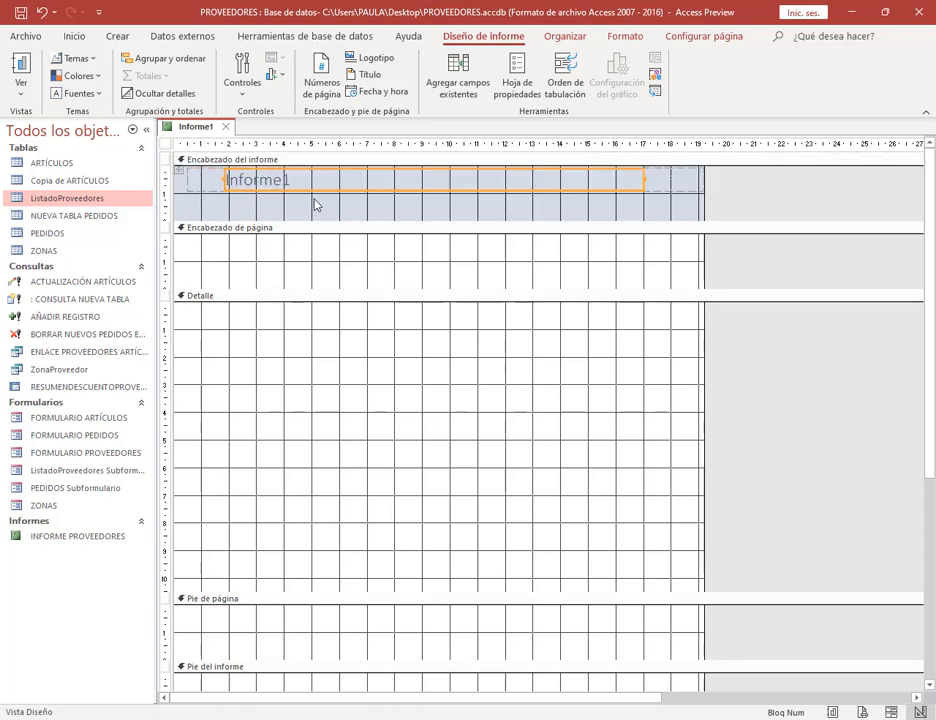
click(675, 186)
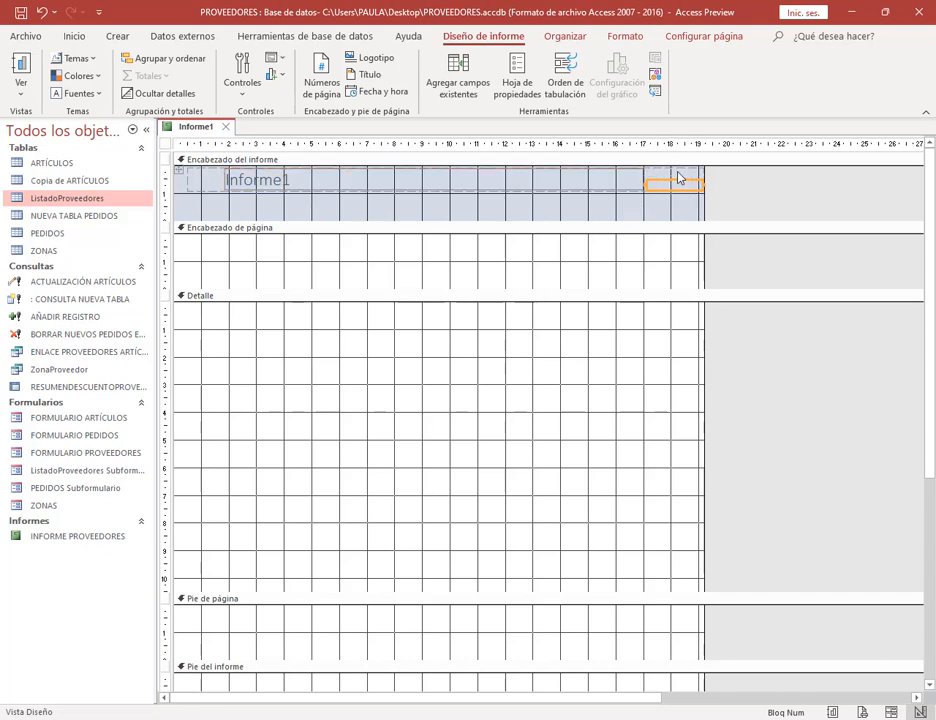
click(292, 207)
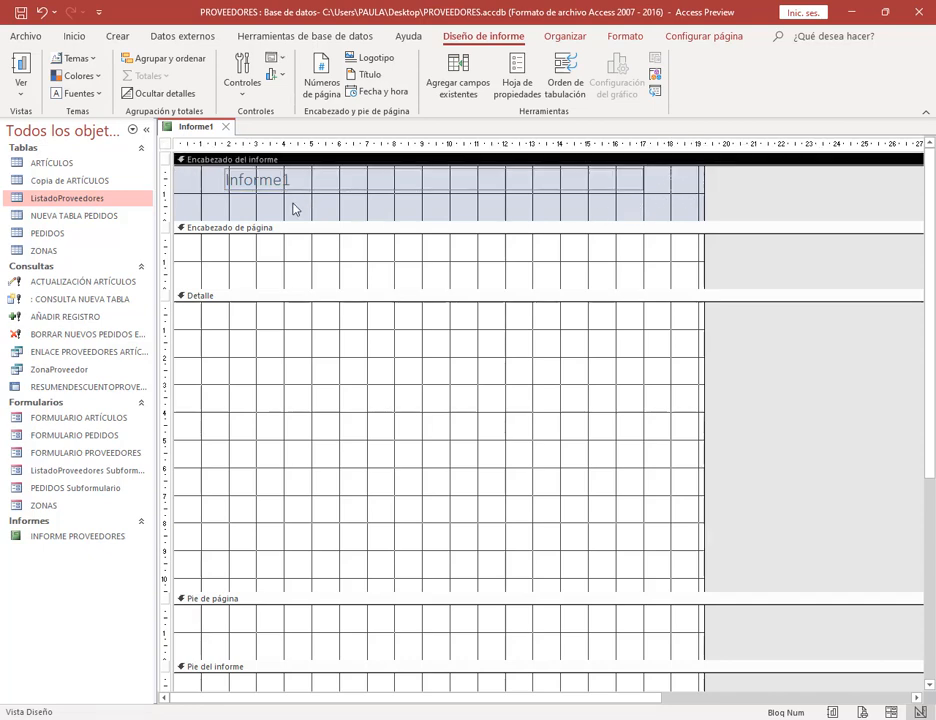
click(218, 187)
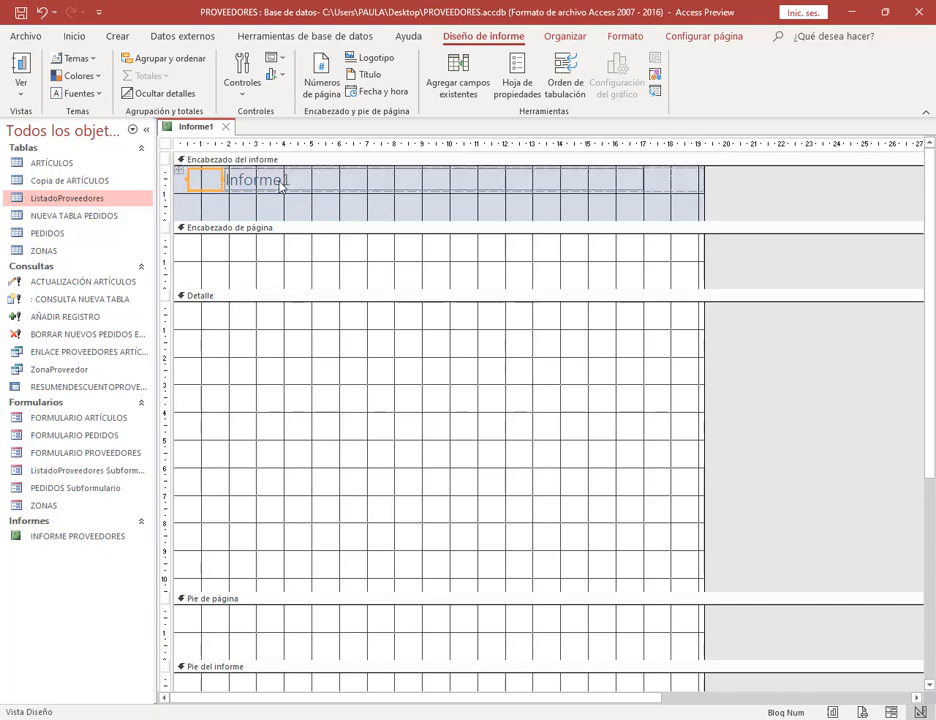
click(178, 176)
key(Delete)
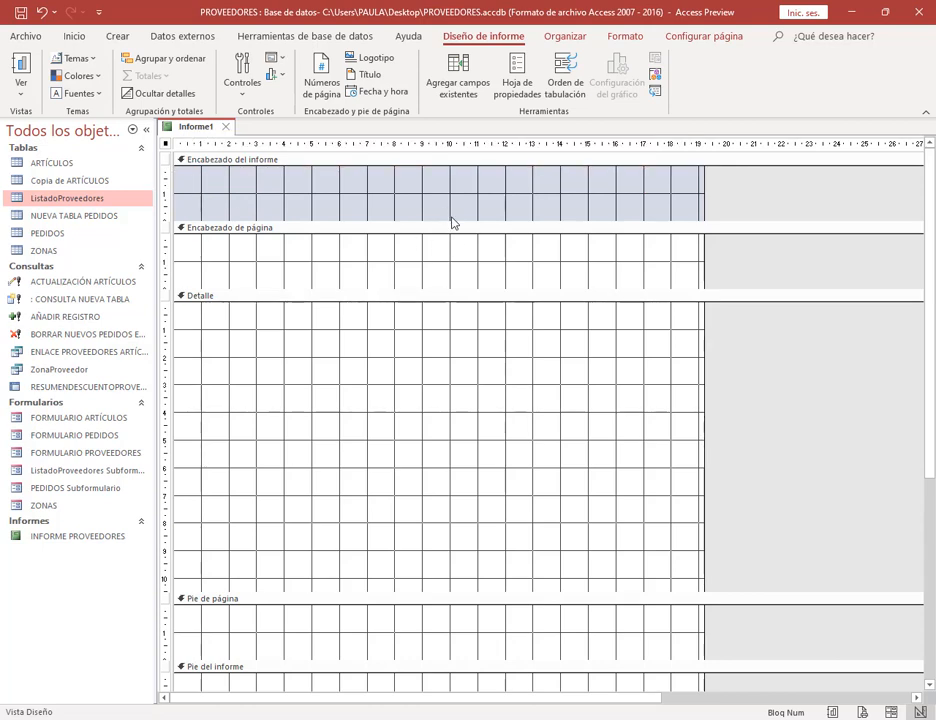
Step: Insert a label about 7.7 cm wide with the text Proveedores in the middle of the report header
click(242, 92)
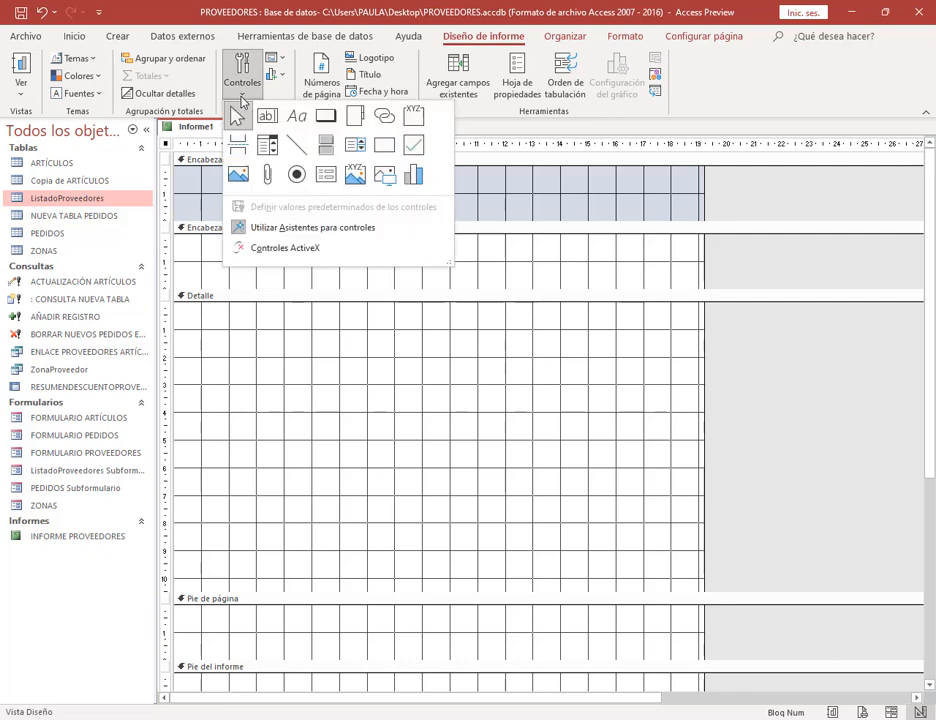
click(297, 117)
drag(303, 166, 516, 202)
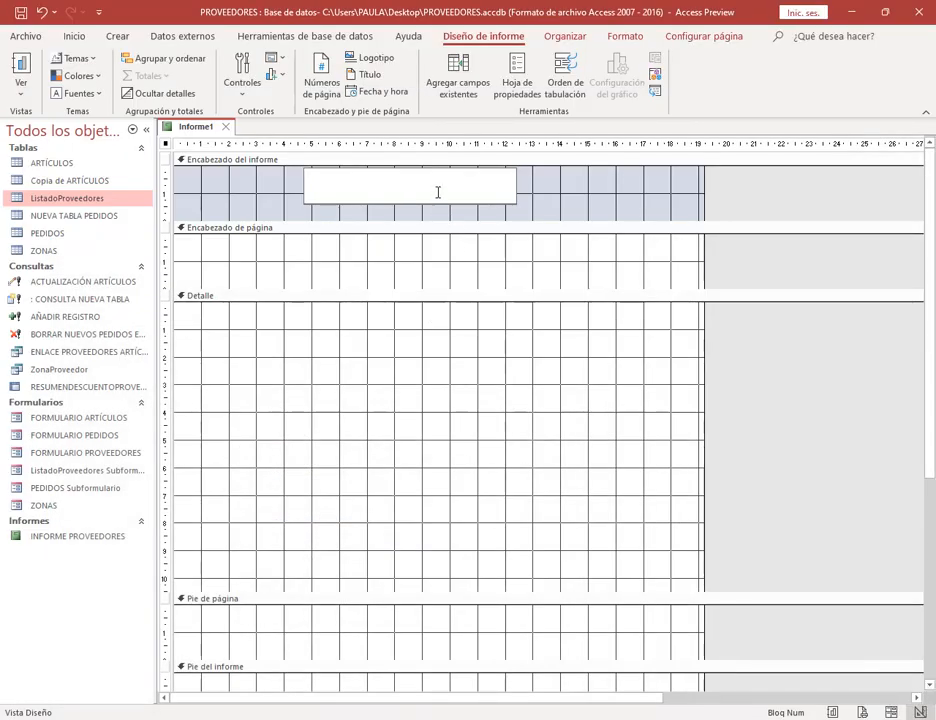
text(Ori)
text(Proveedores)
key(Return)
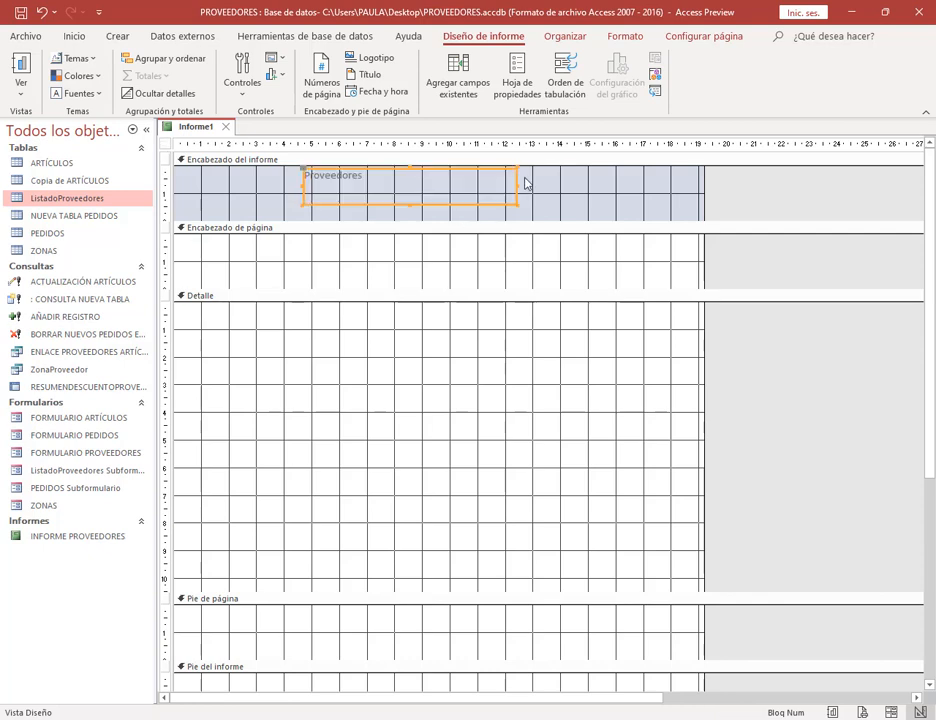
Step: Format the Proveedores label as centred Arial, size 20
click(612, 37)
click(252, 88)
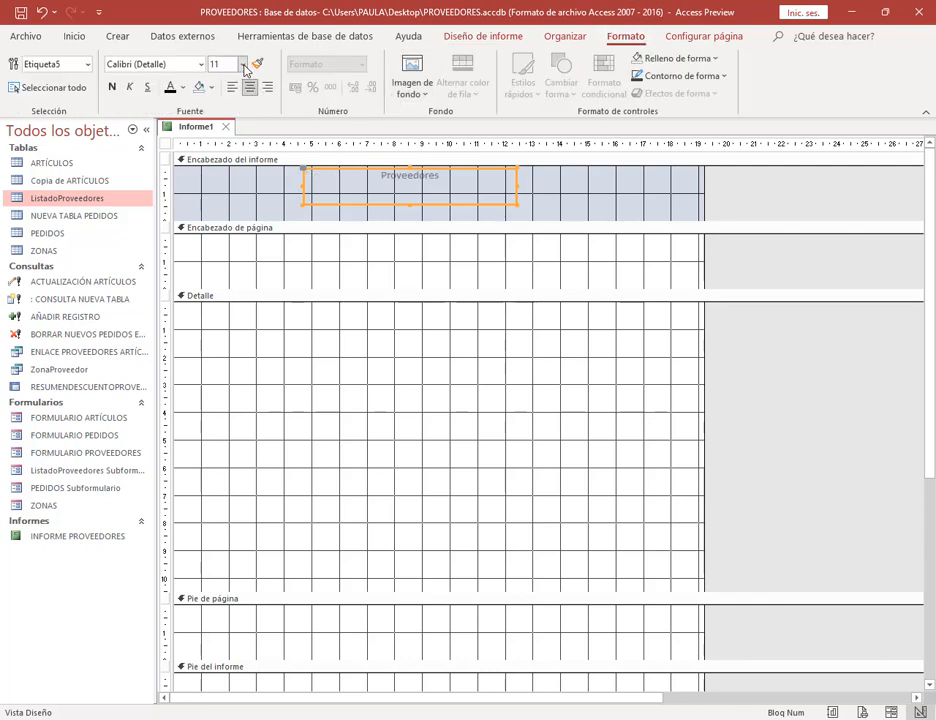
click(242, 64)
click(222, 217)
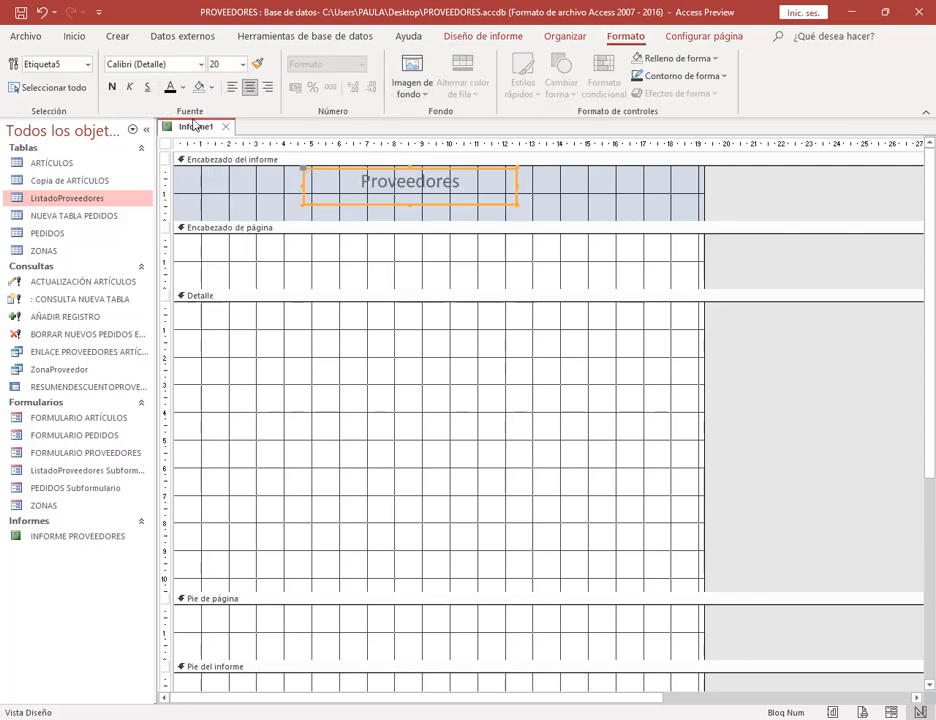
click(201, 64)
scroll(193, 259, down, 5)
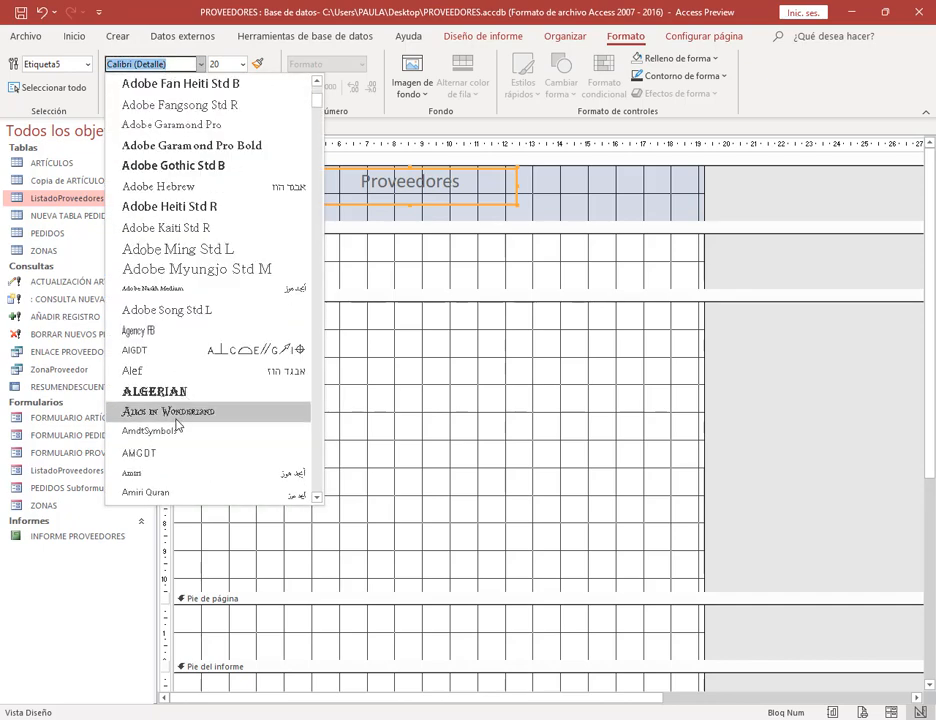
click(173, 452)
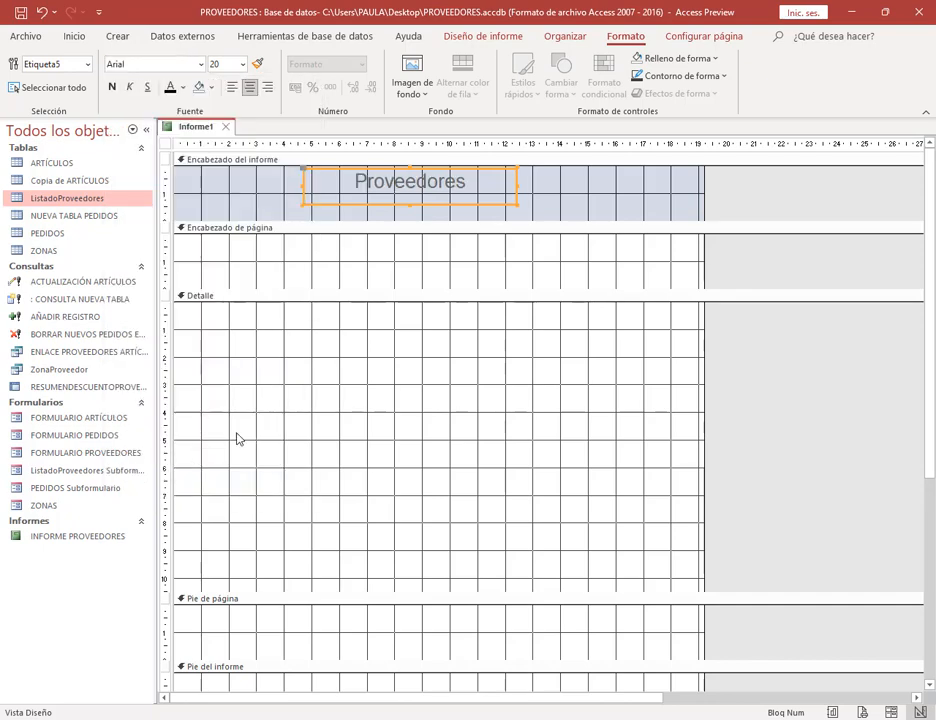
click(561, 192)
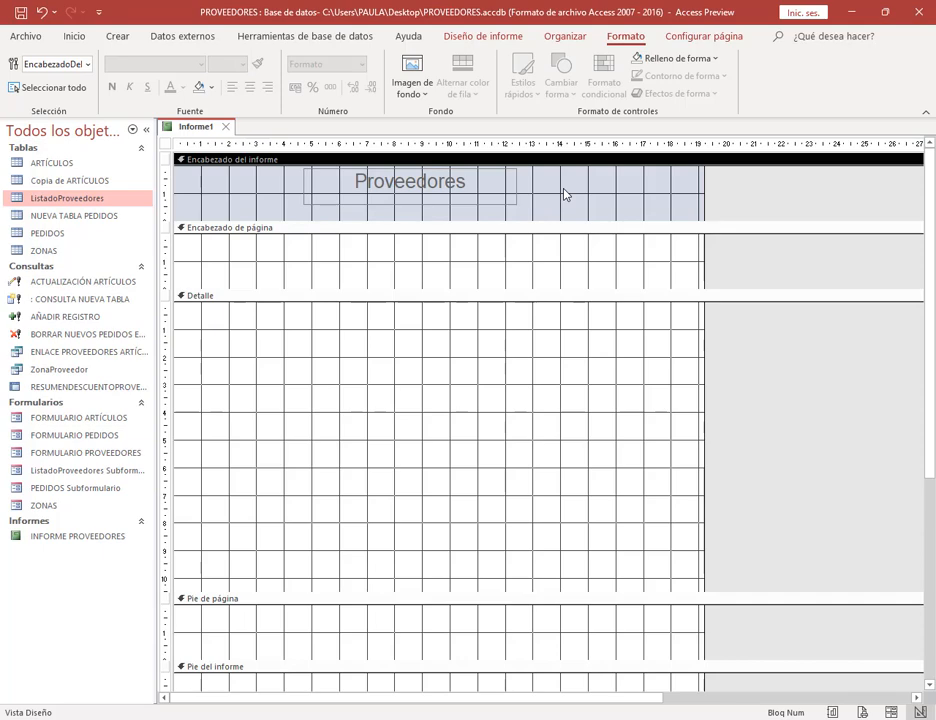
Step: Check the manual's column label instructions, and insert a label about 2.8 cm wide reading Zona at the start of the Detail section
click(418, 547)
key(alt+Tab)
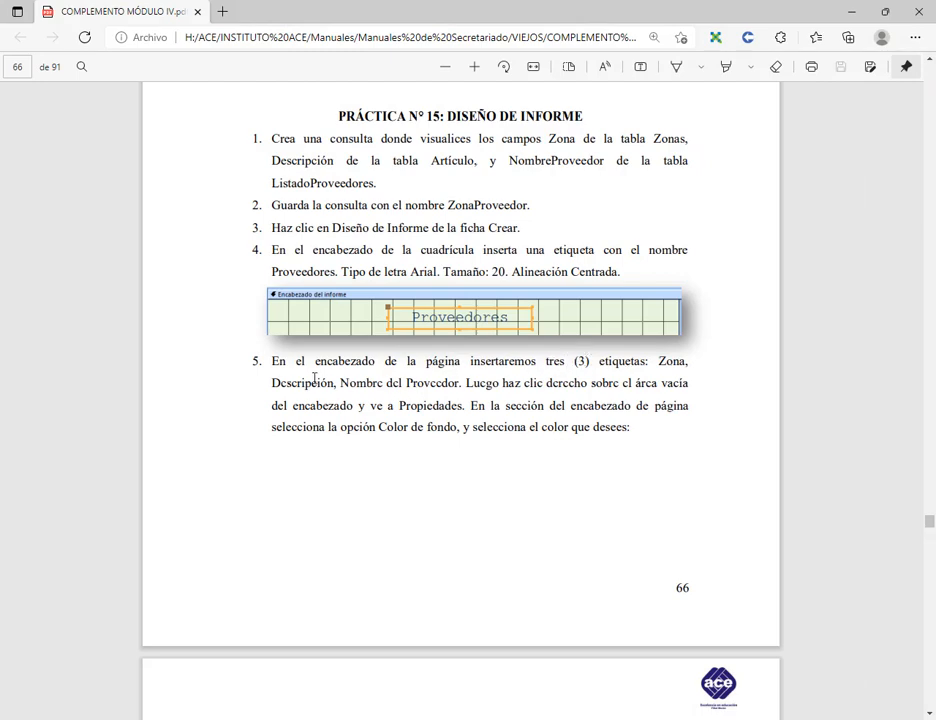
click(851, 12)
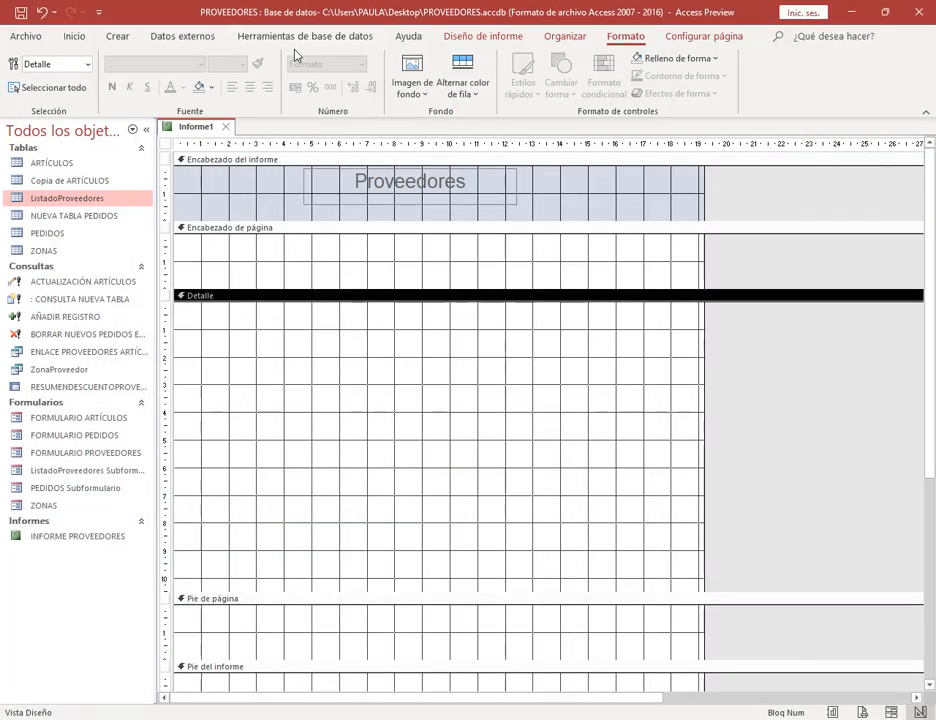
click(486, 37)
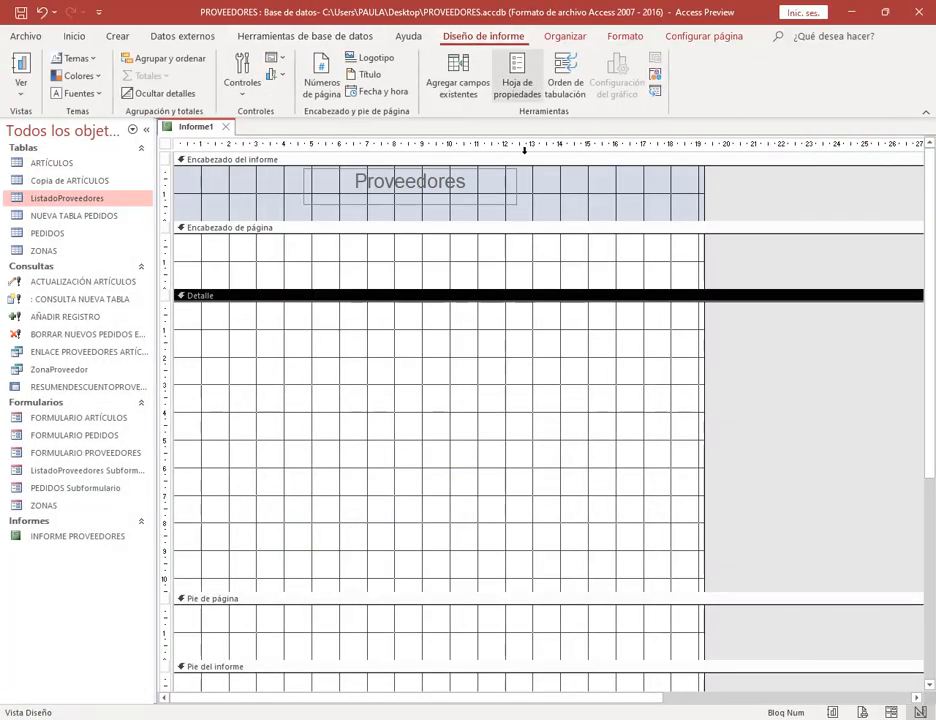
click(255, 95)
click(297, 116)
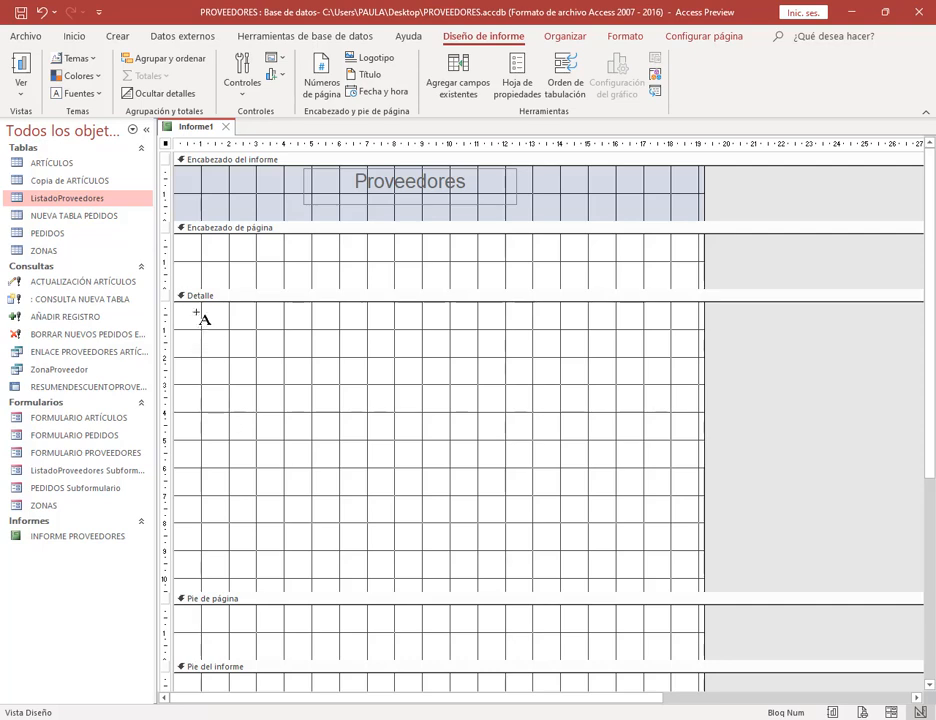
drag(187, 308, 263, 330)
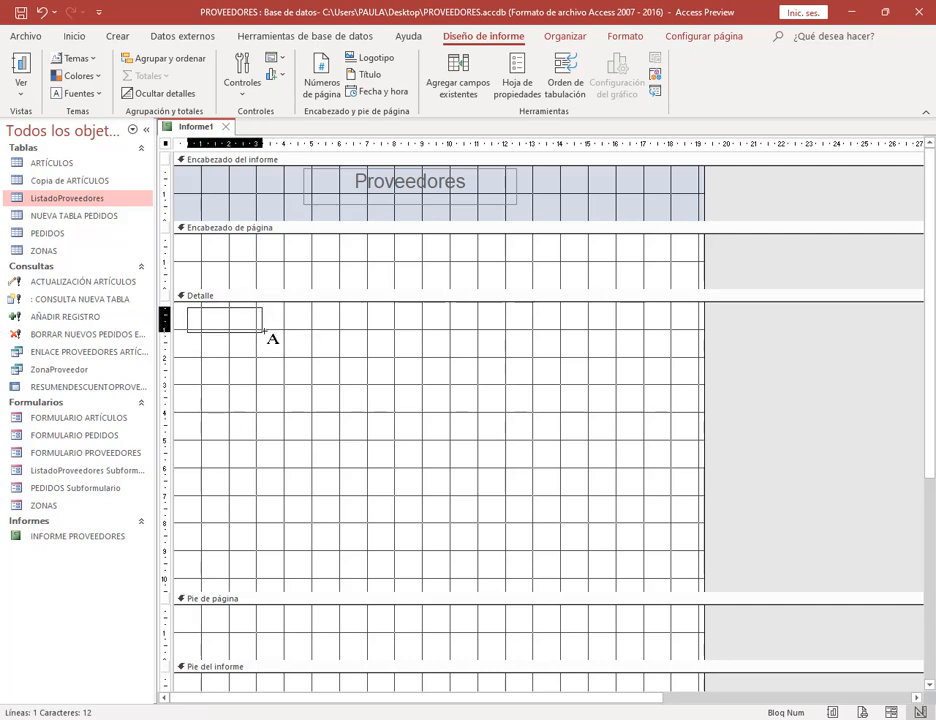
text(Z)
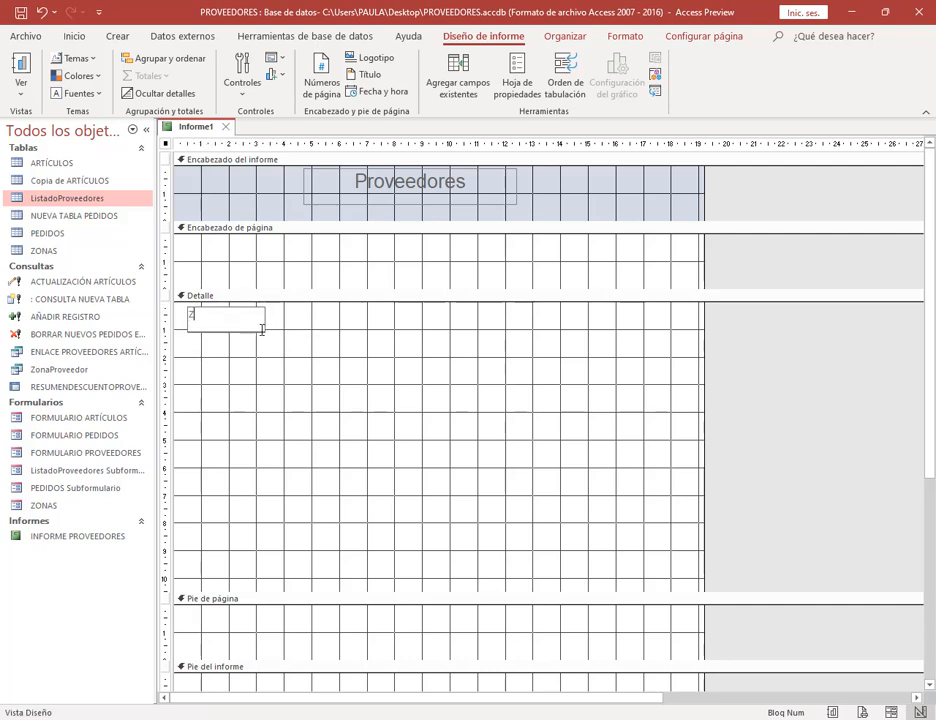
text(ona)
click(320, 368)
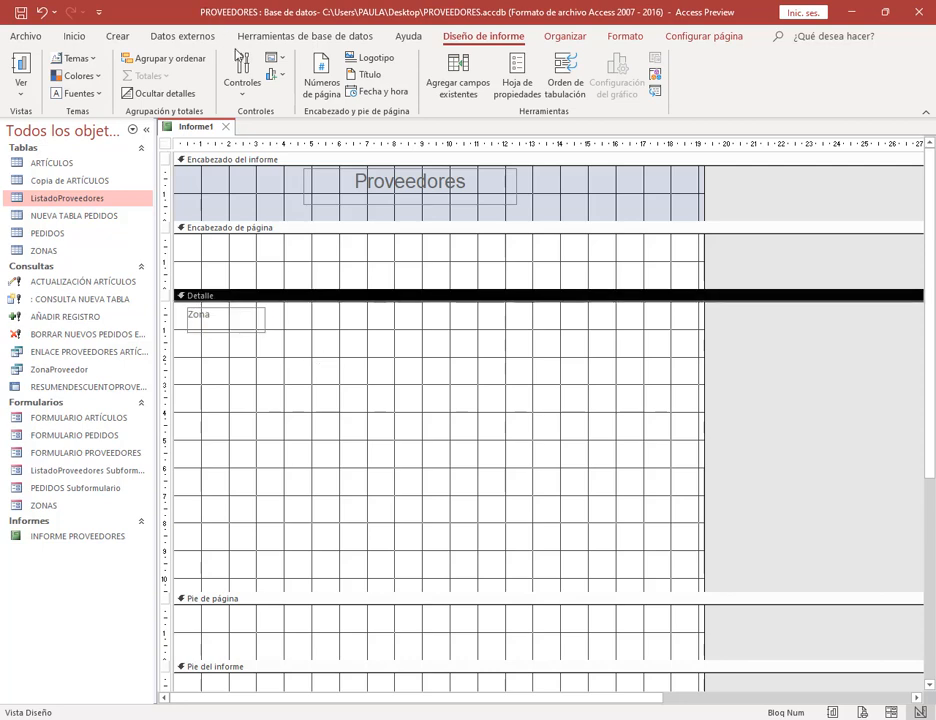
Step: Insert a label about 4.6 cm wide reading Descripción beside the Zona label in the Detail section
click(242, 75)
click(297, 116)
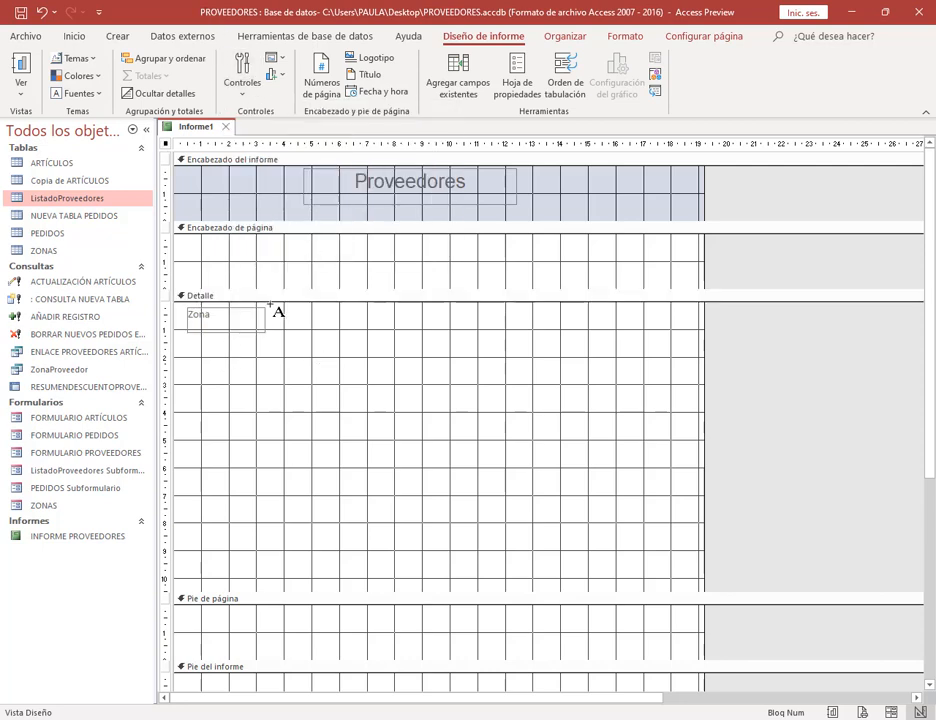
drag(270, 306, 397, 334)
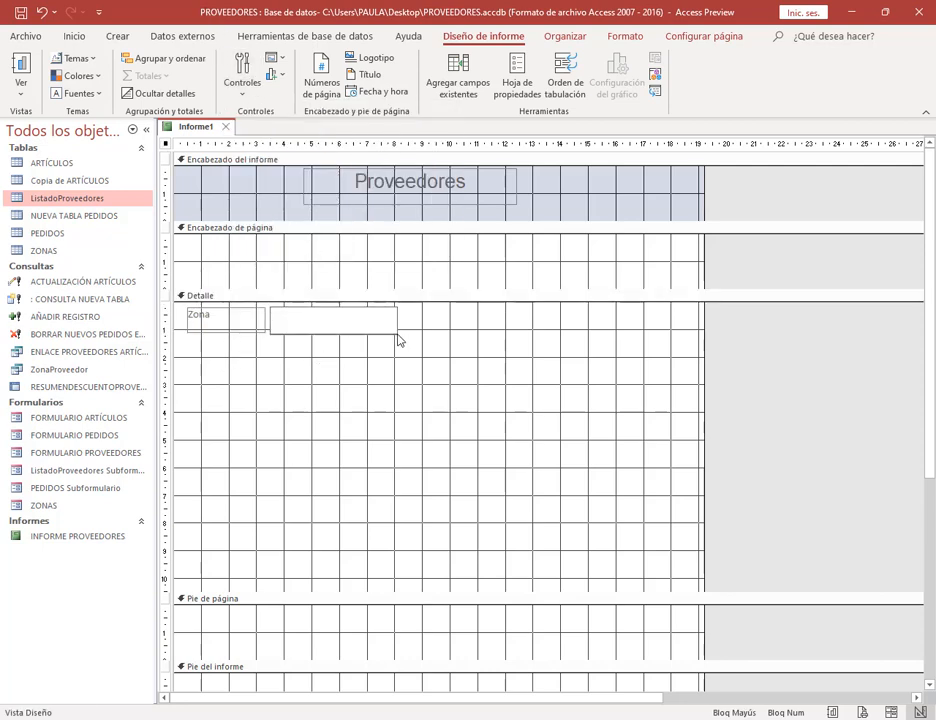
text(Descripción)
click(397, 341)
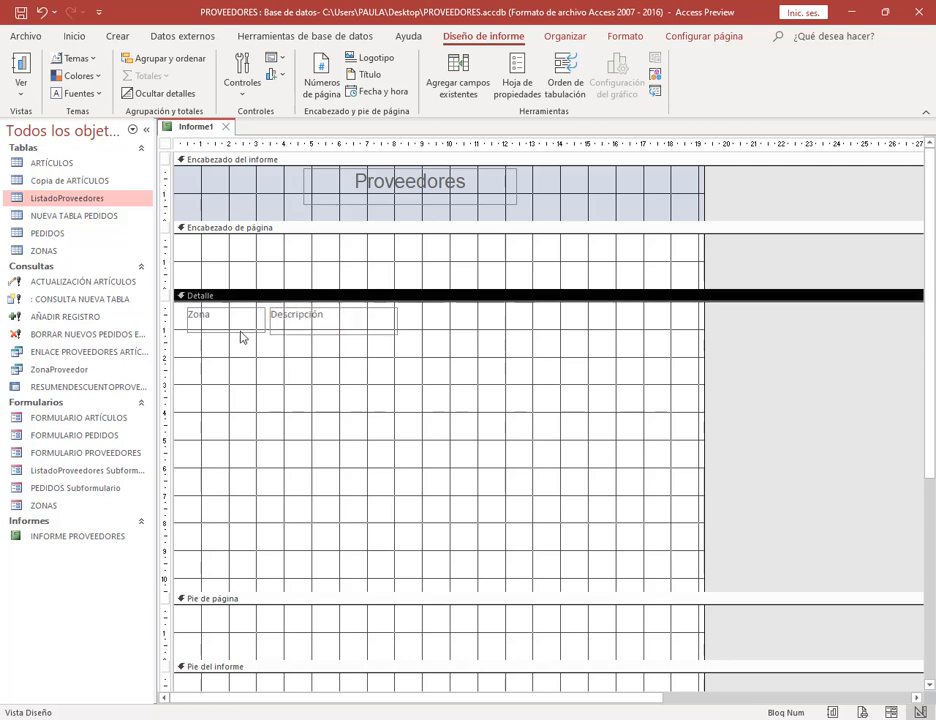
Step: Narrow the Zona label to about 1.3 cm and move the Descripción label closer to it
click(264, 324)
drag(231, 325, 223, 324)
drag(318, 315, 285, 316)
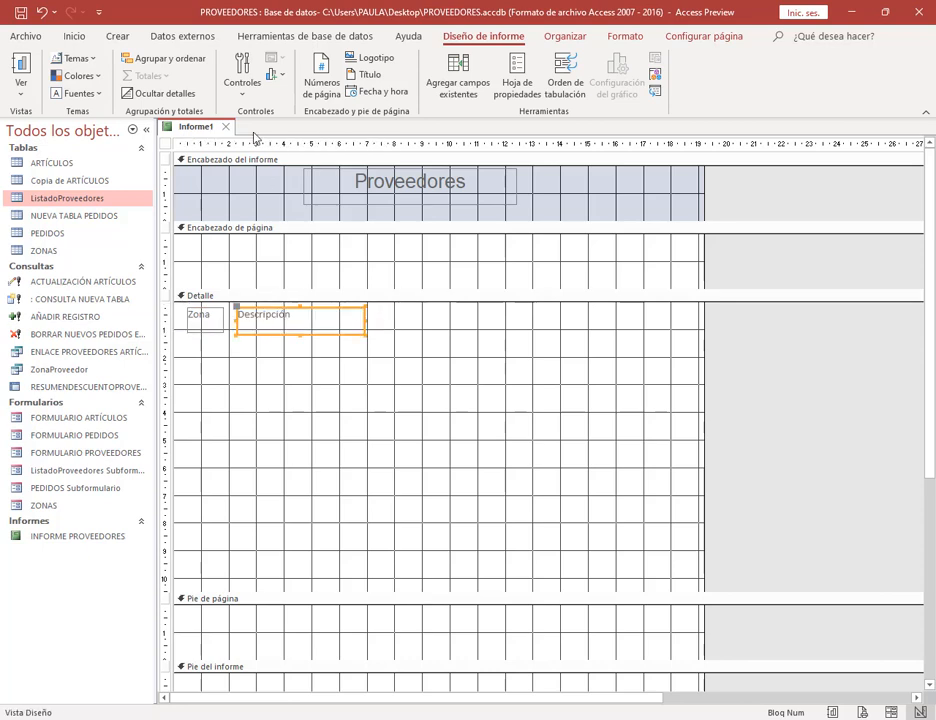
Step: Insert a label about 5.6 cm wide reading Nombre del proveedor after Descripción, and align it with the other Detail labels
click(243, 87)
click(265, 119)
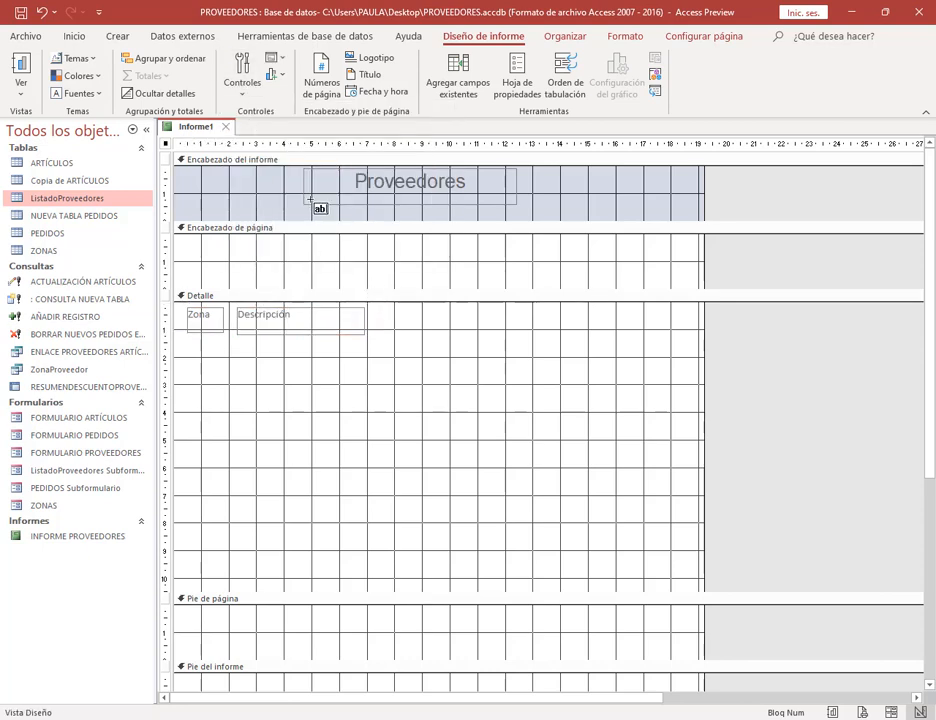
click(232, 86)
click(291, 123)
drag(378, 309, 533, 337)
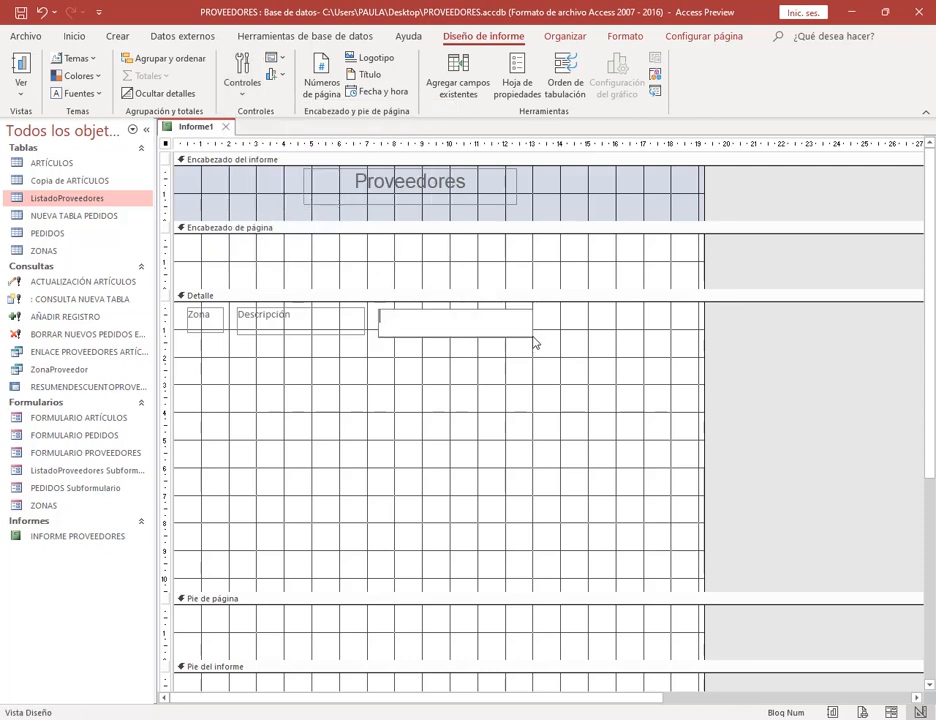
text(Nombre del proveedor)
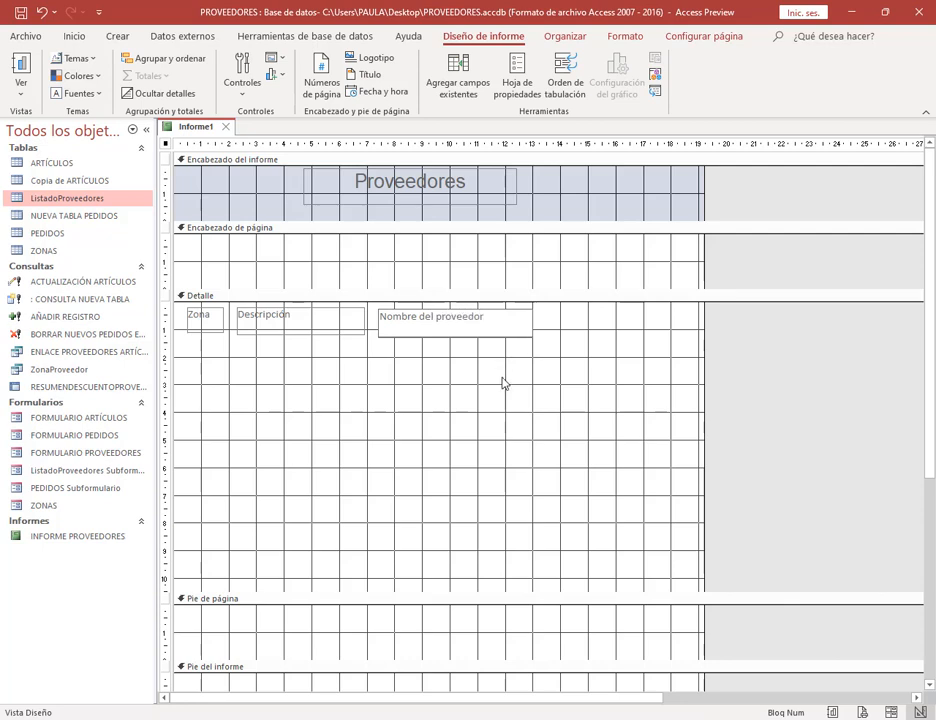
click(377, 334)
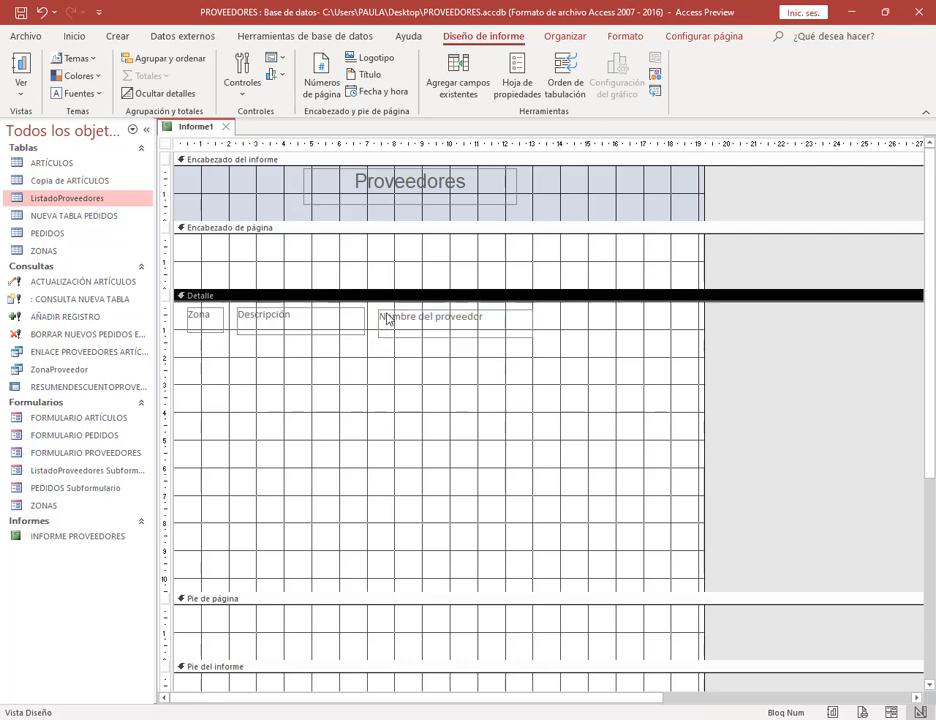
click(383, 314)
click(397, 391)
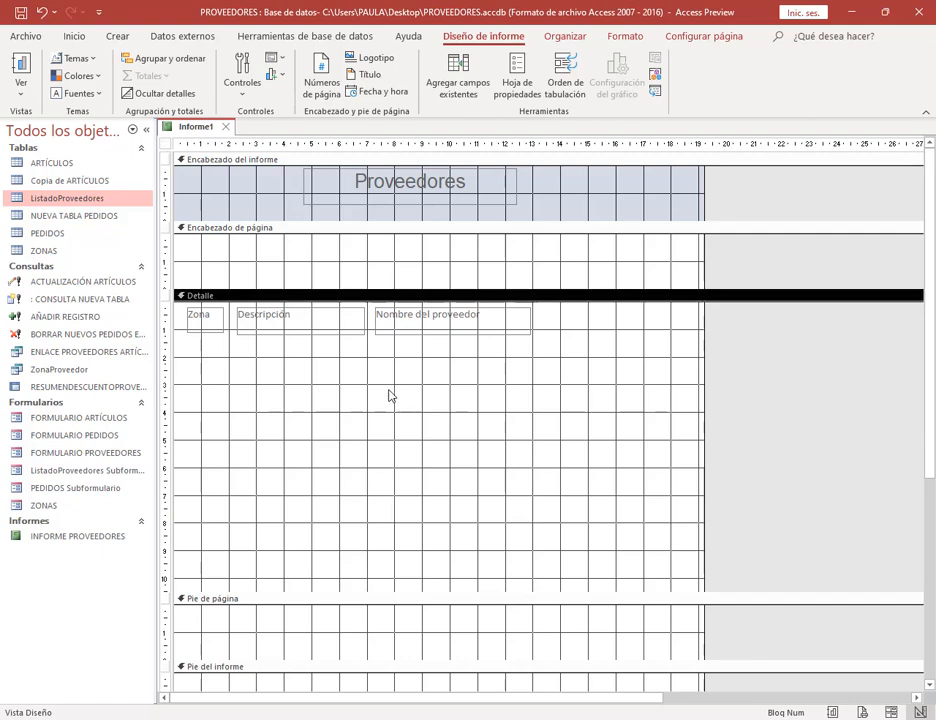
Step: Check the manual's label placement, and move the Zona, Descripción and Nombre del proveedor labels from the Detail section into the page header
key(alt+Tab)
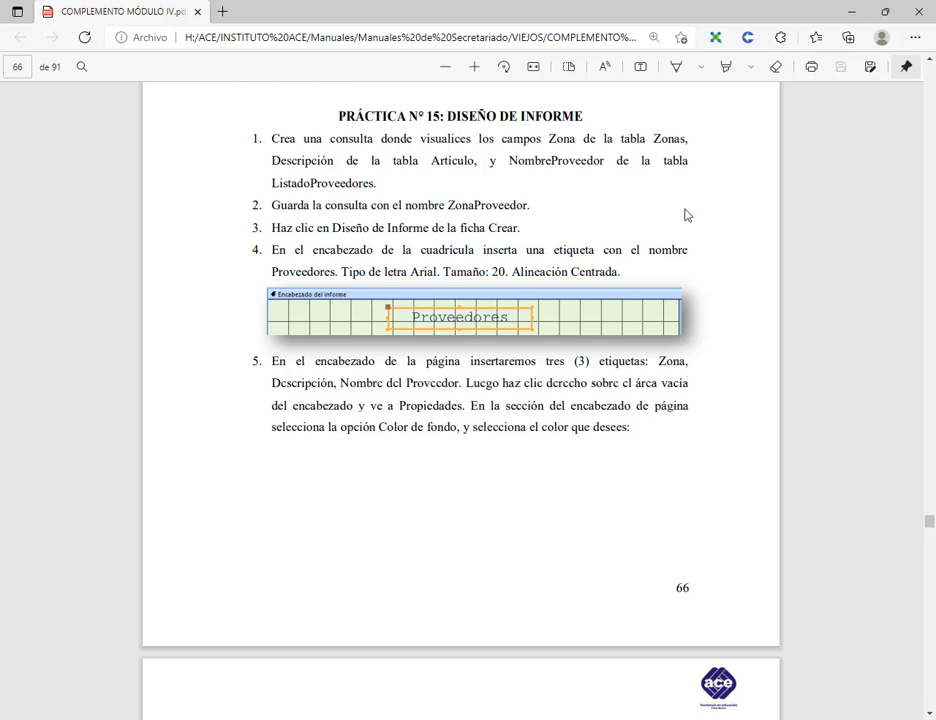
click(852, 15)
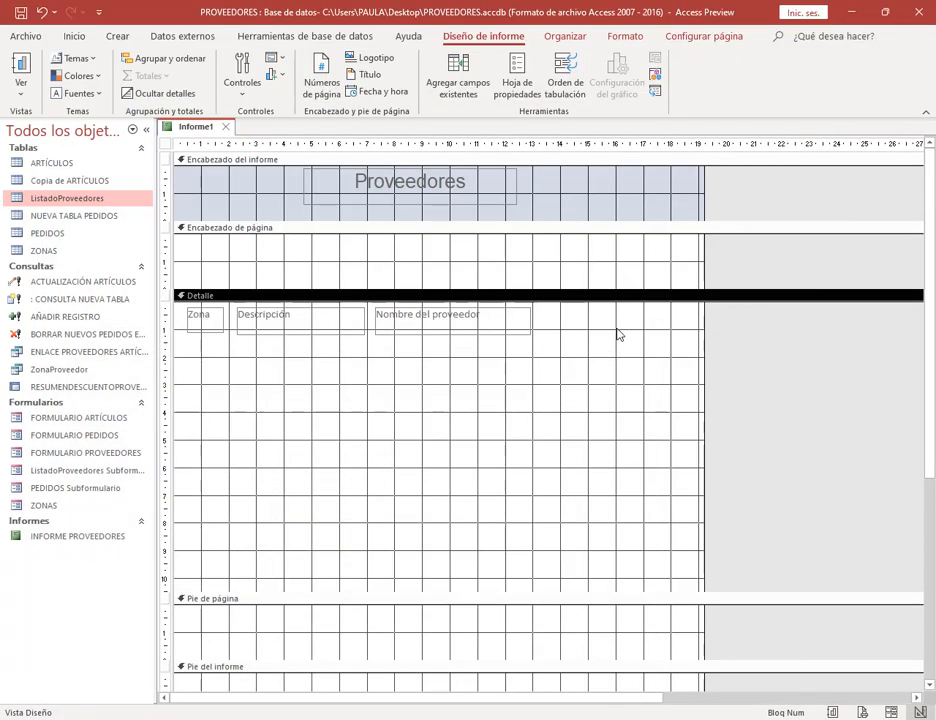
click(410, 264)
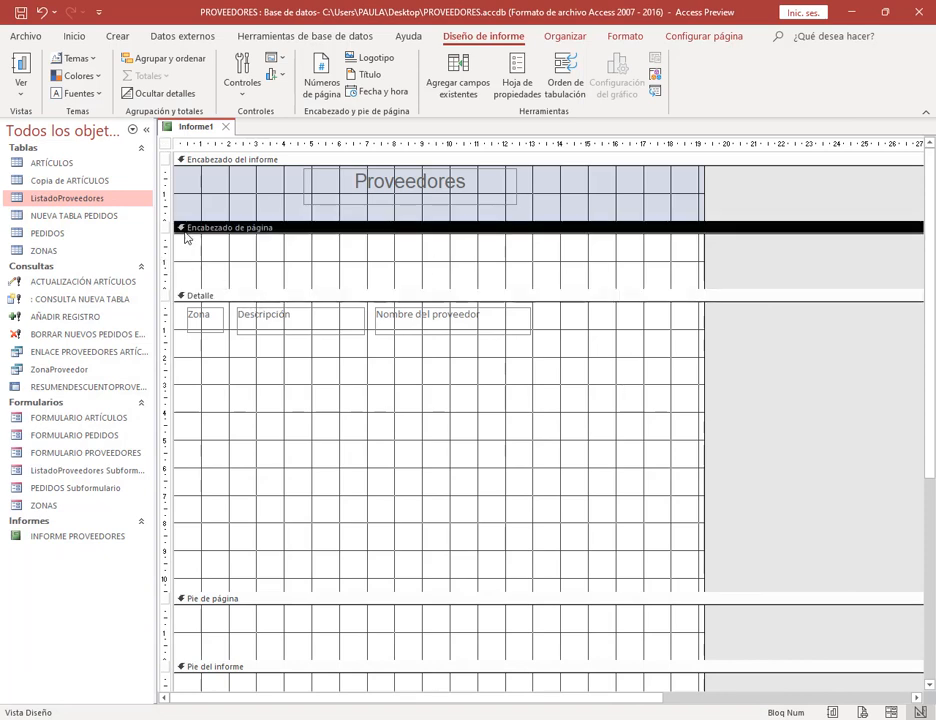
drag(187, 346, 564, 318)
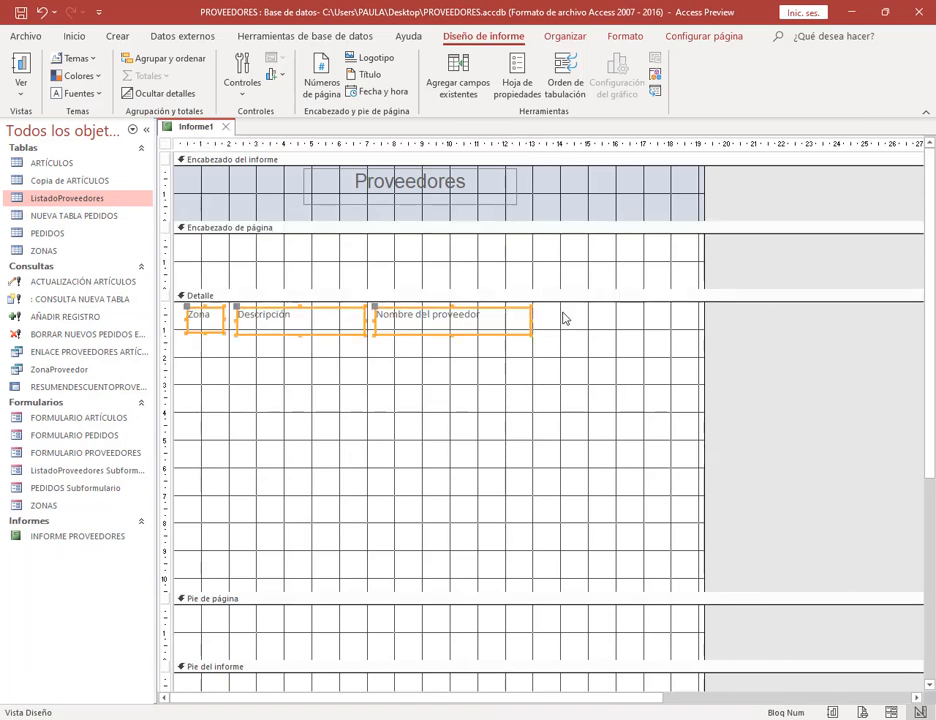
click(75, 36)
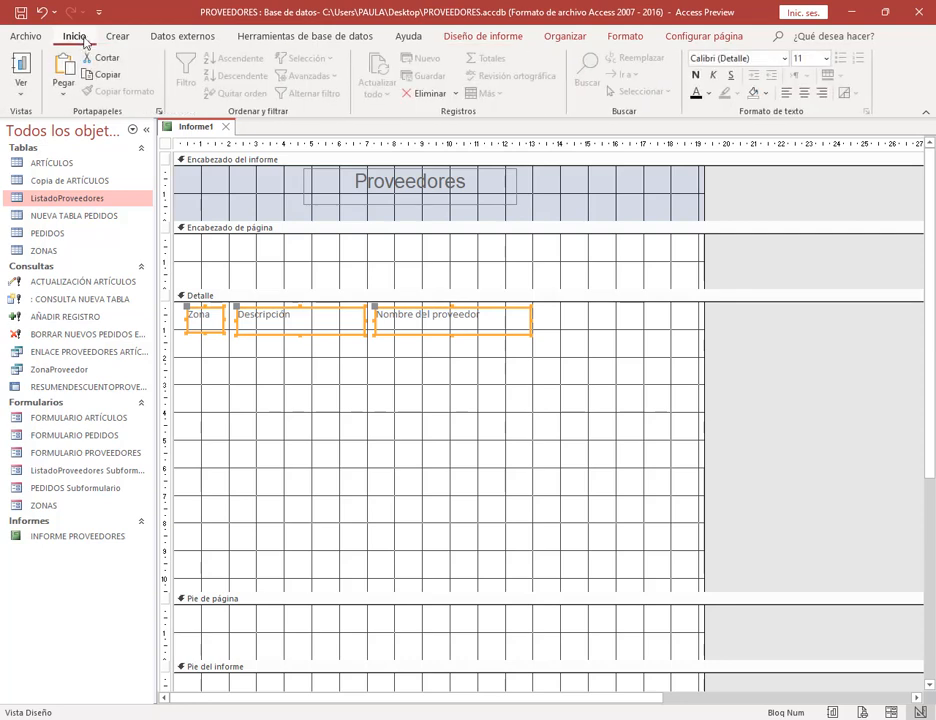
click(100, 58)
click(242, 260)
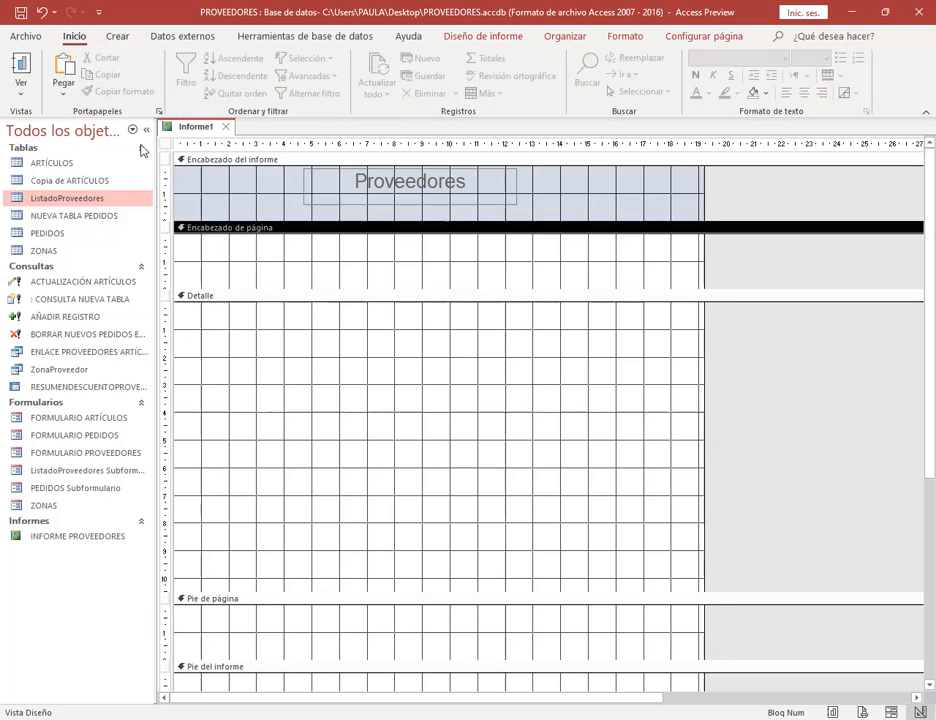
click(63, 67)
drag(306, 262, 328, 267)
click(601, 267)
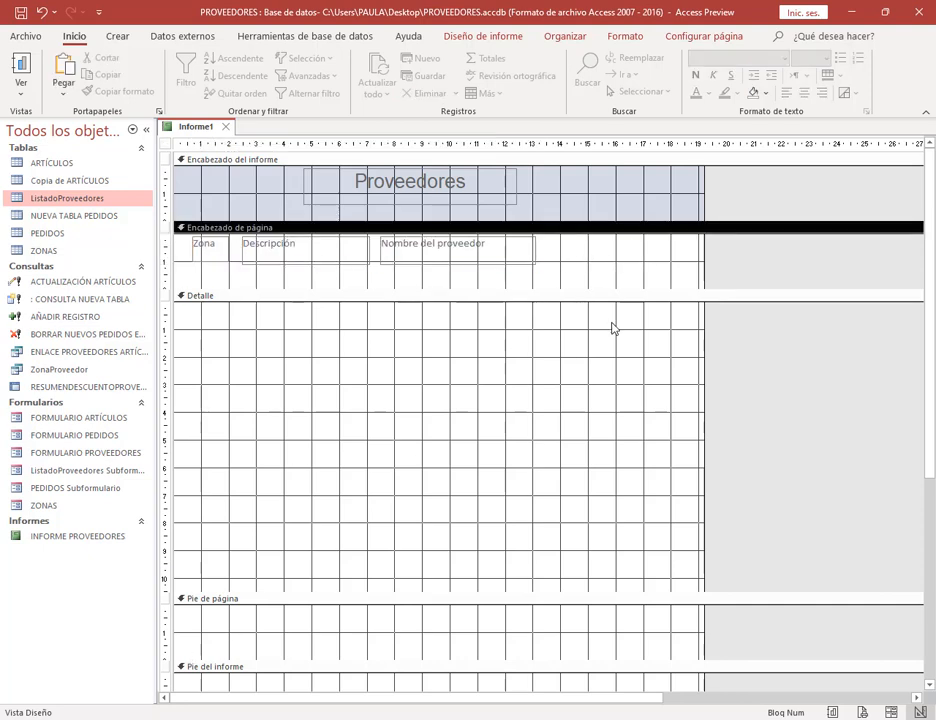
Step: Open the page header section's properties and set its background colour to the lightest green Énfasis 6 shade
right_click(597, 259)
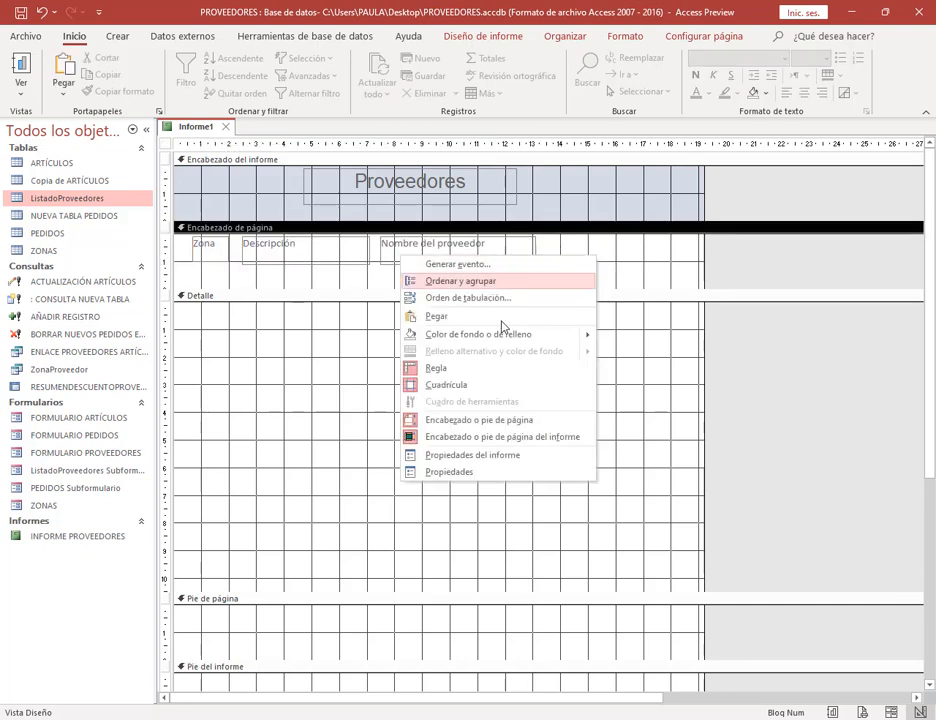
click(468, 472)
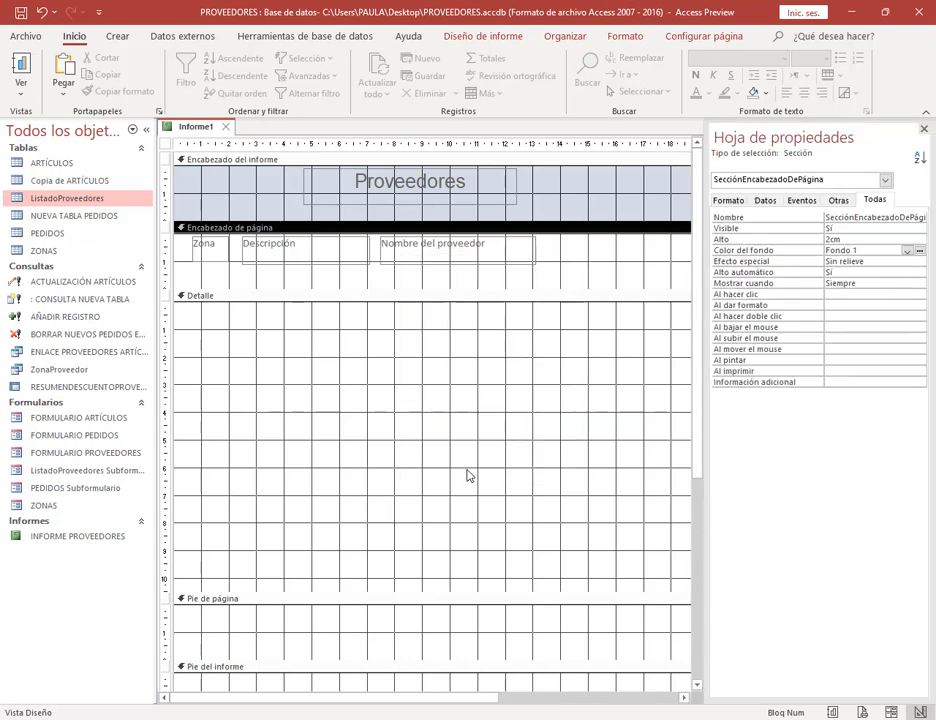
click(907, 251)
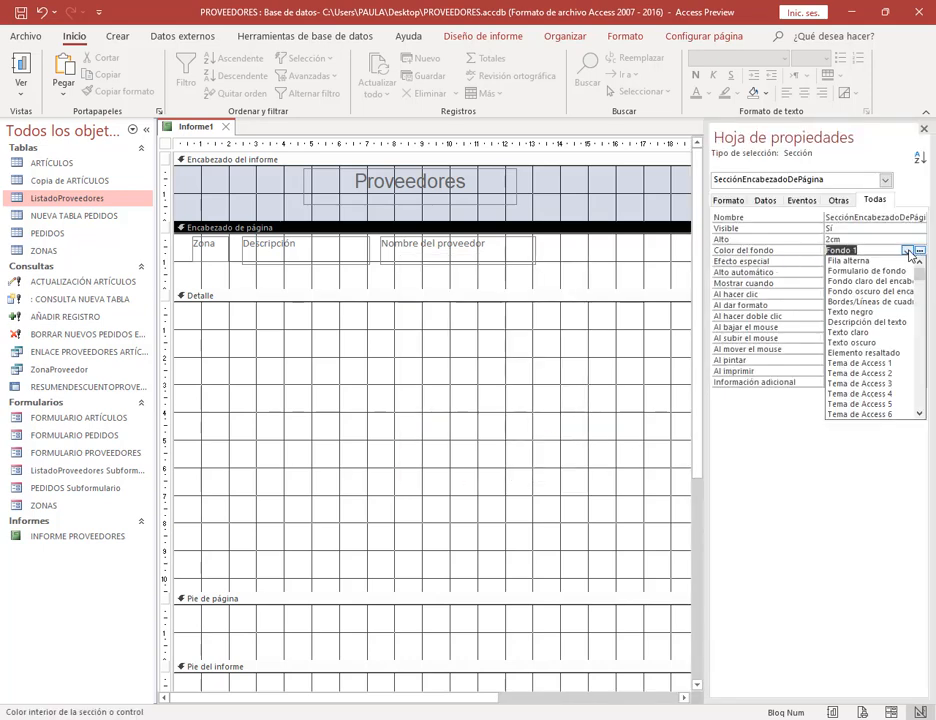
click(888, 302)
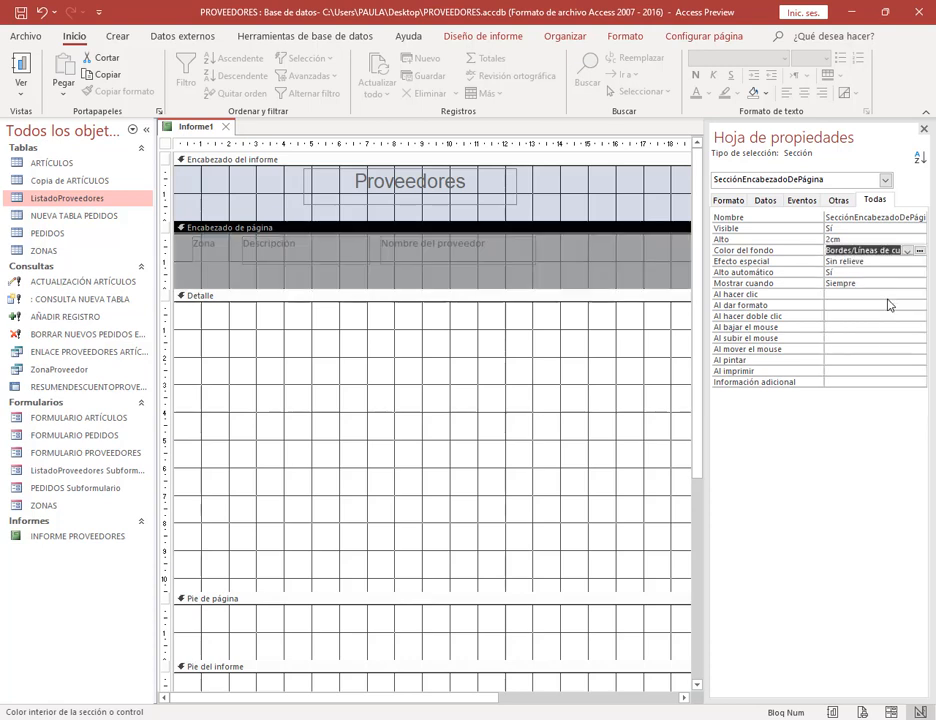
click(907, 251)
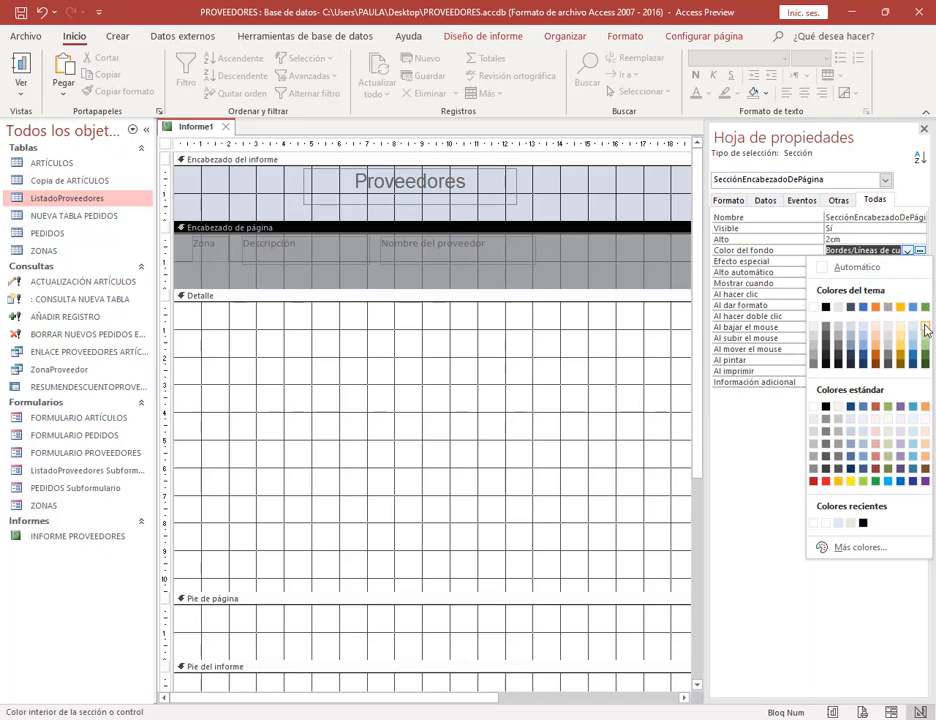
click(925, 326)
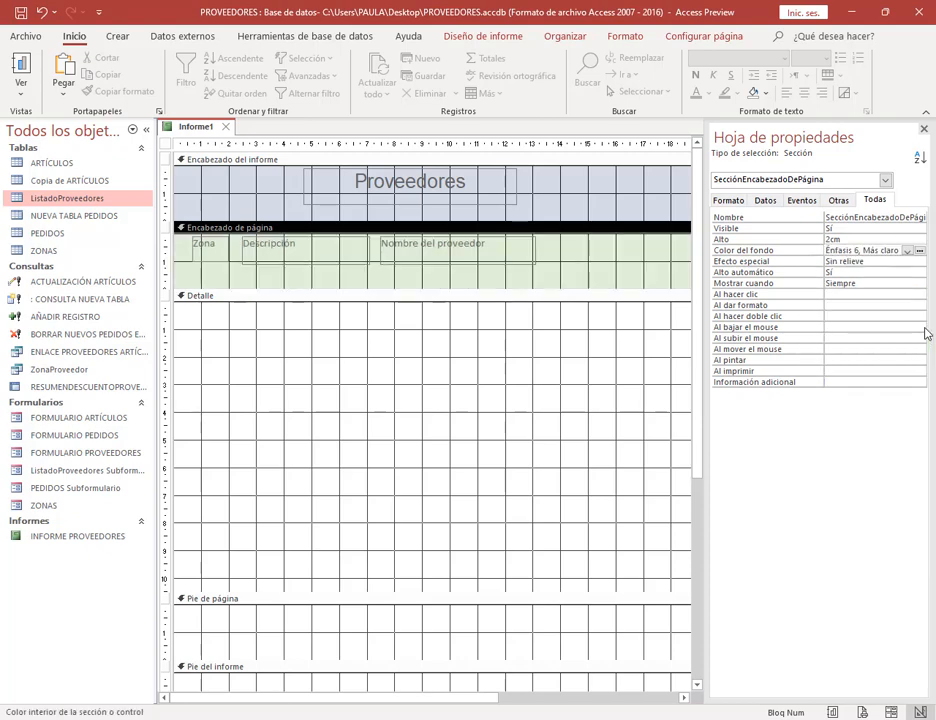
Step: Try the lightest Énfasis 5 and Texto 2 shades as the page header's background colour
click(920, 252)
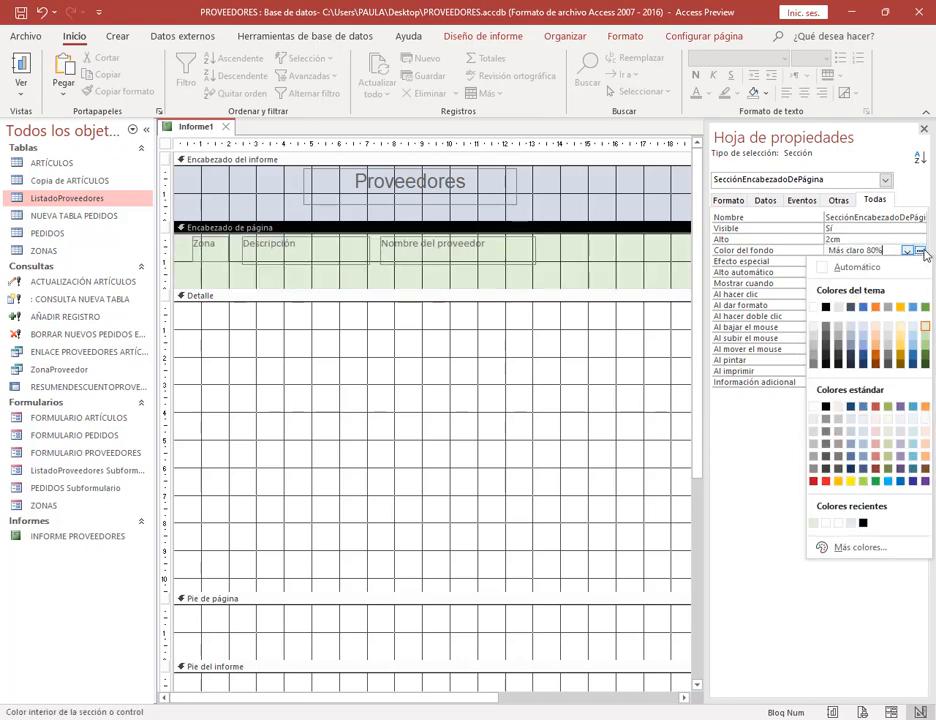
click(563, 380)
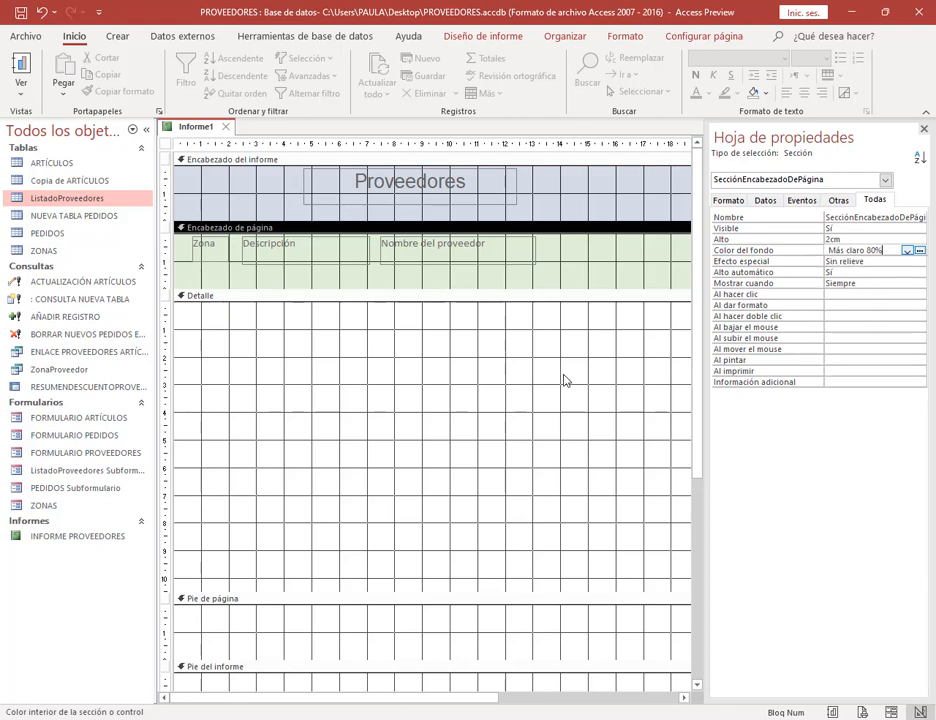
click(920, 253)
click(915, 328)
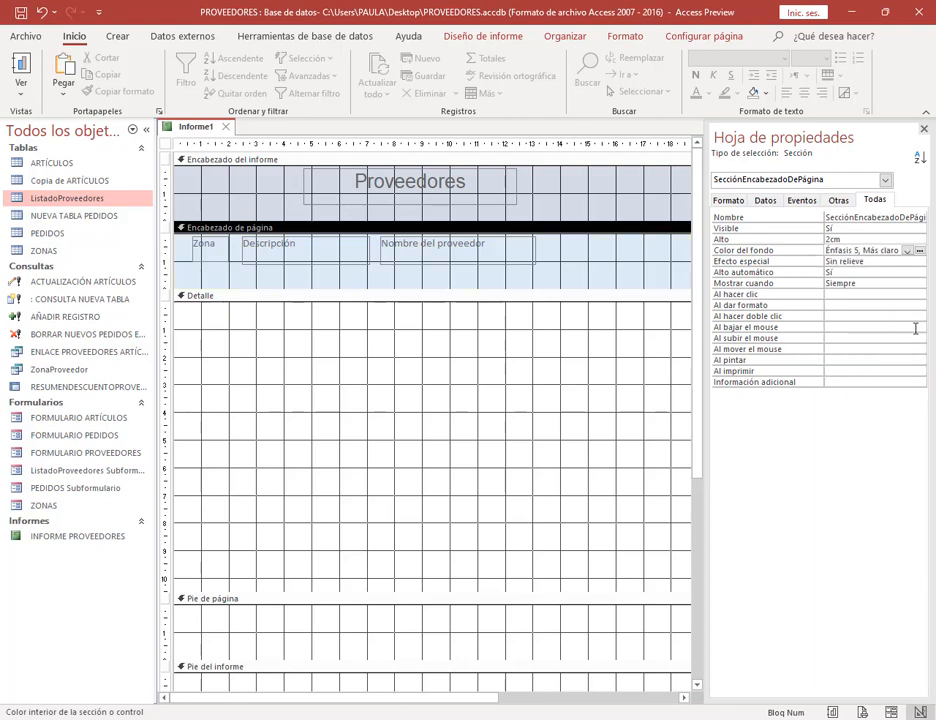
click(920, 252)
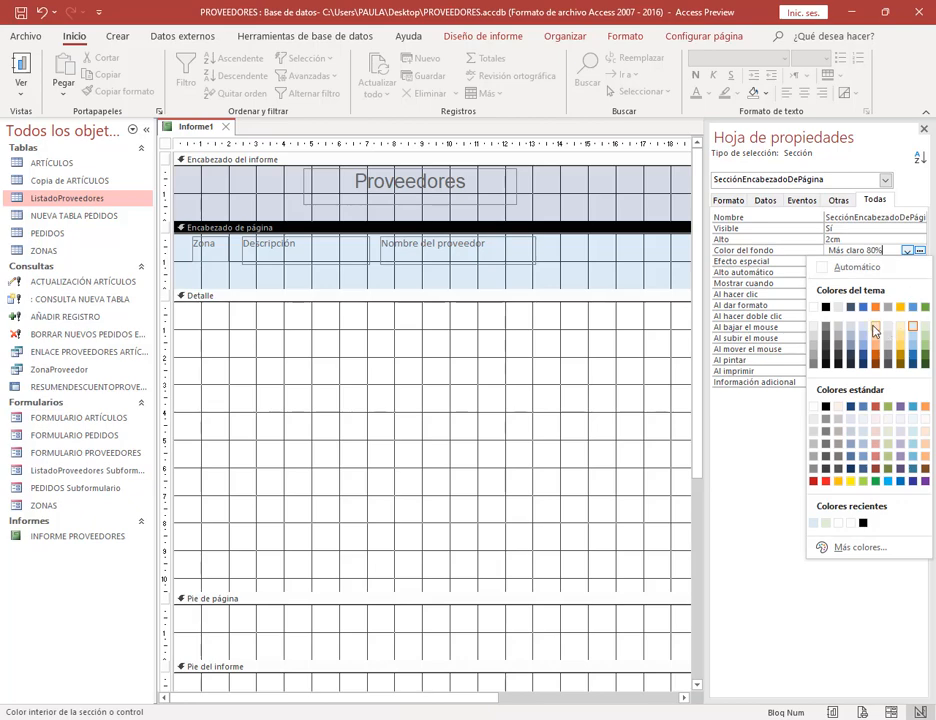
click(851, 327)
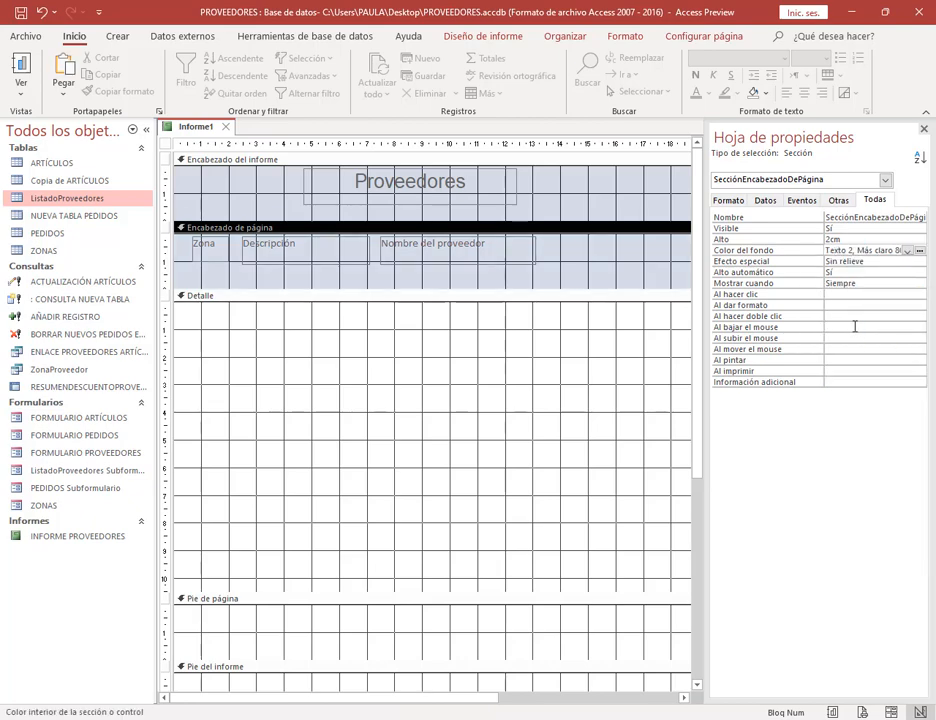
Step: Set the page header section's background to the pale blue theme colour next to the Texto 2 shade
click(920, 253)
click(866, 327)
drag(554, 328, 333, 274)
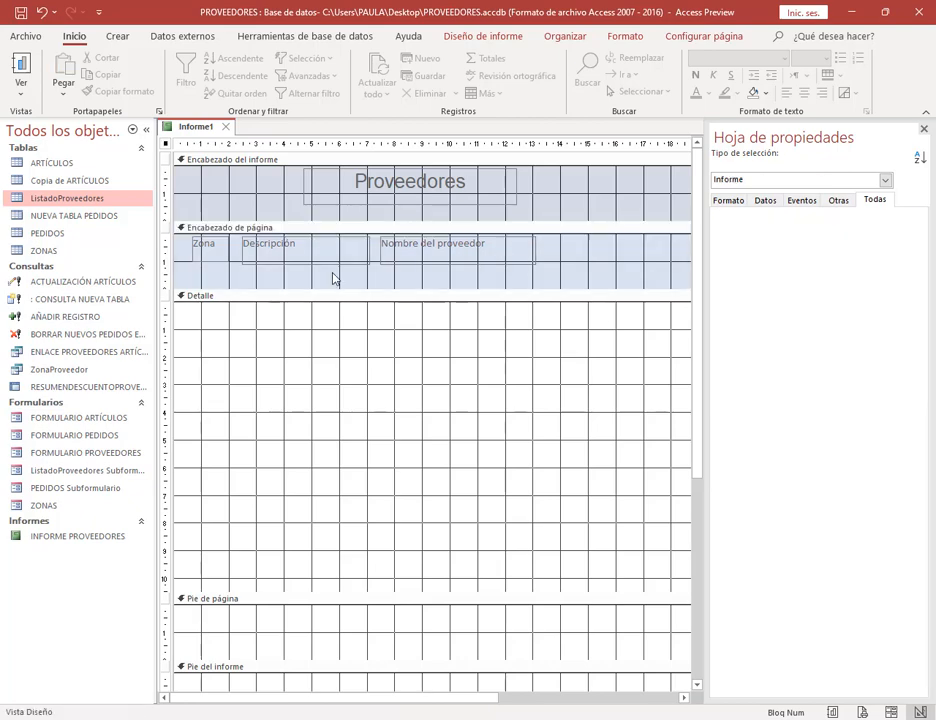
click(240, 400)
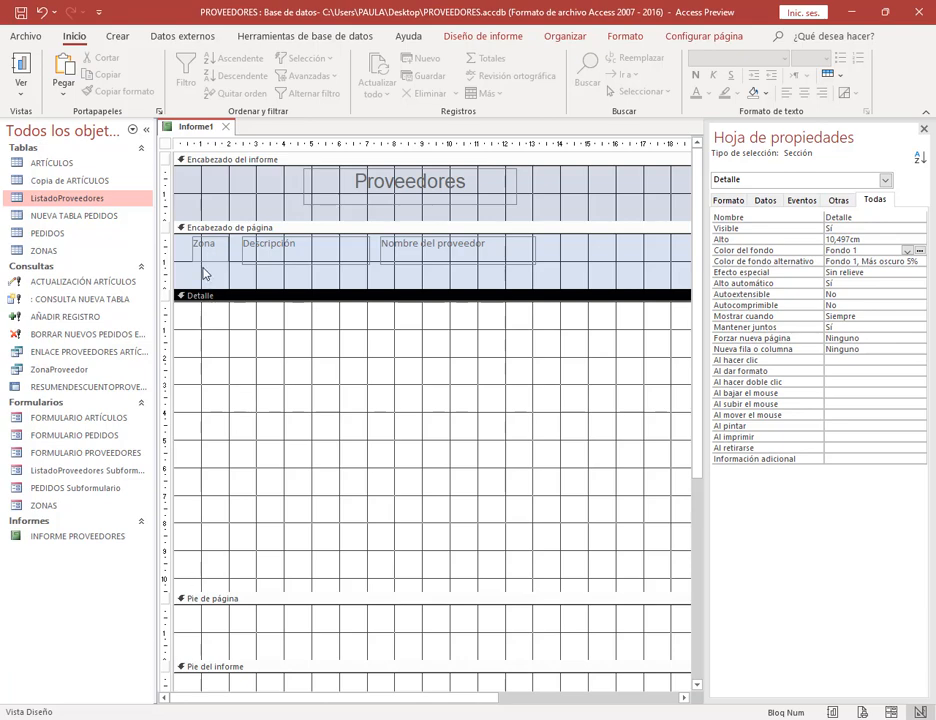
Step: Make the three column labels in the page header bold and centre their text
drag(203, 272, 447, 253)
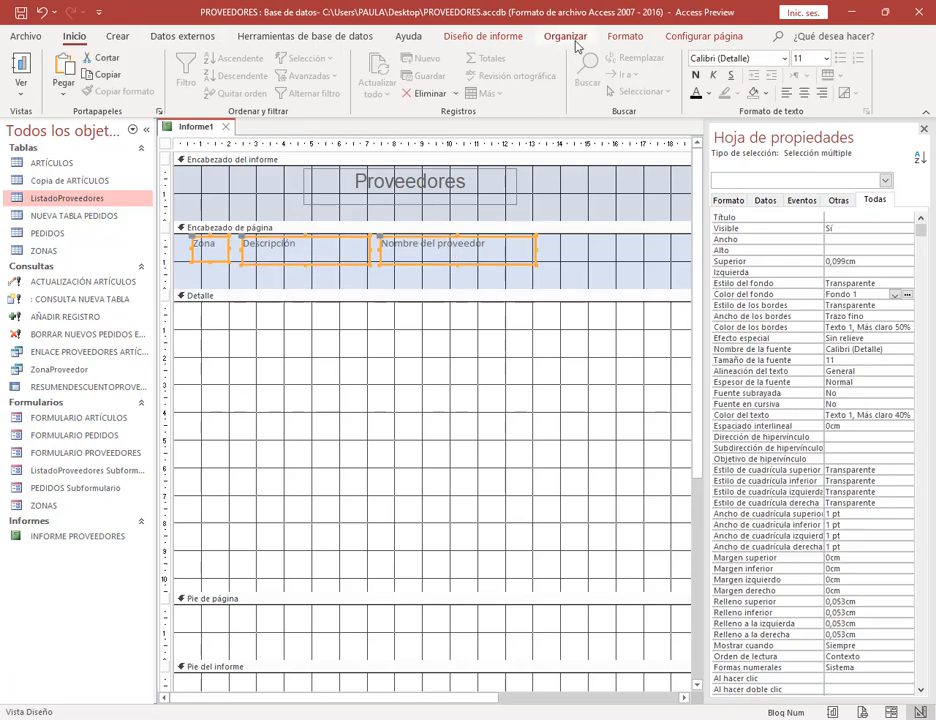
click(625, 36)
click(114, 88)
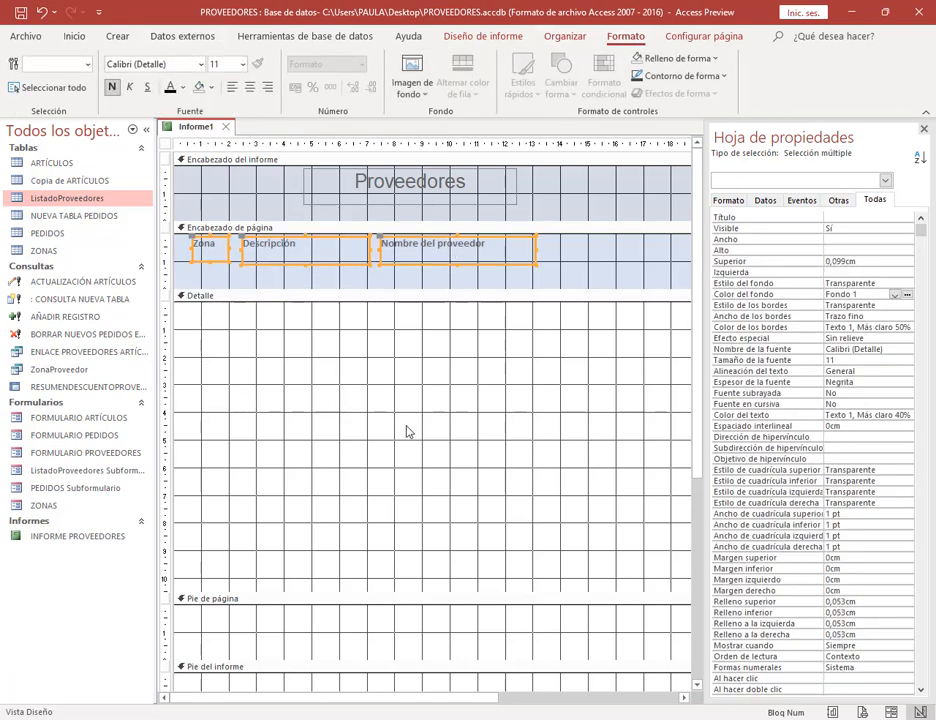
click(359, 413)
click(337, 263)
drag(212, 272, 451, 255)
click(249, 87)
click(329, 343)
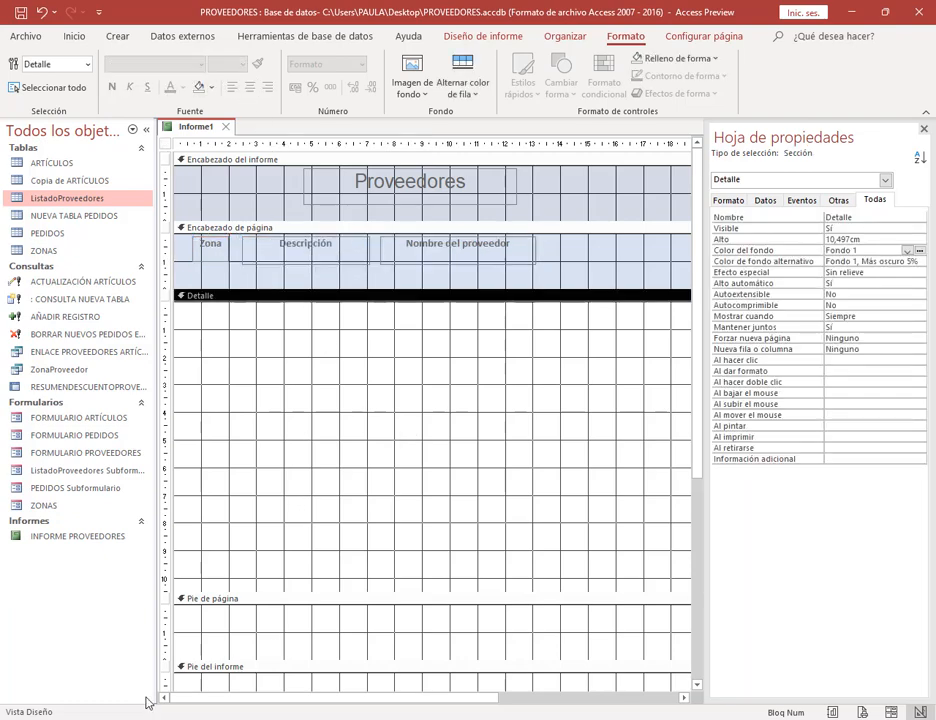
Step: Examine step 6 of the manual's practice 15 for the field text boxes required in the Detail section
click(146, 717)
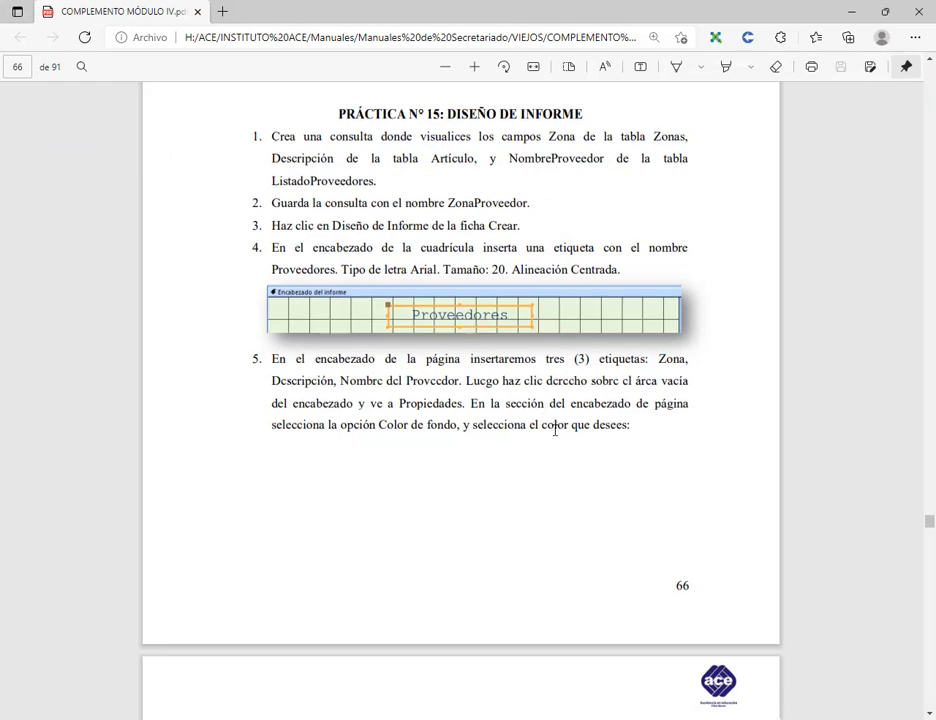
scroll(507, 283, down, 5)
scroll(619, 363, down, 2)
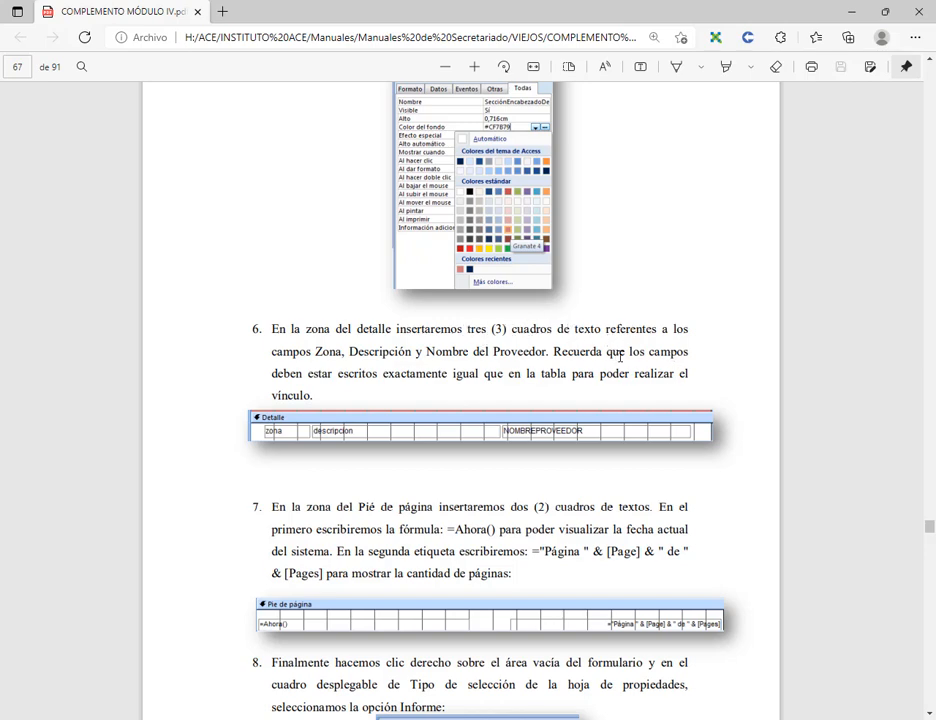
double_click(328, 352)
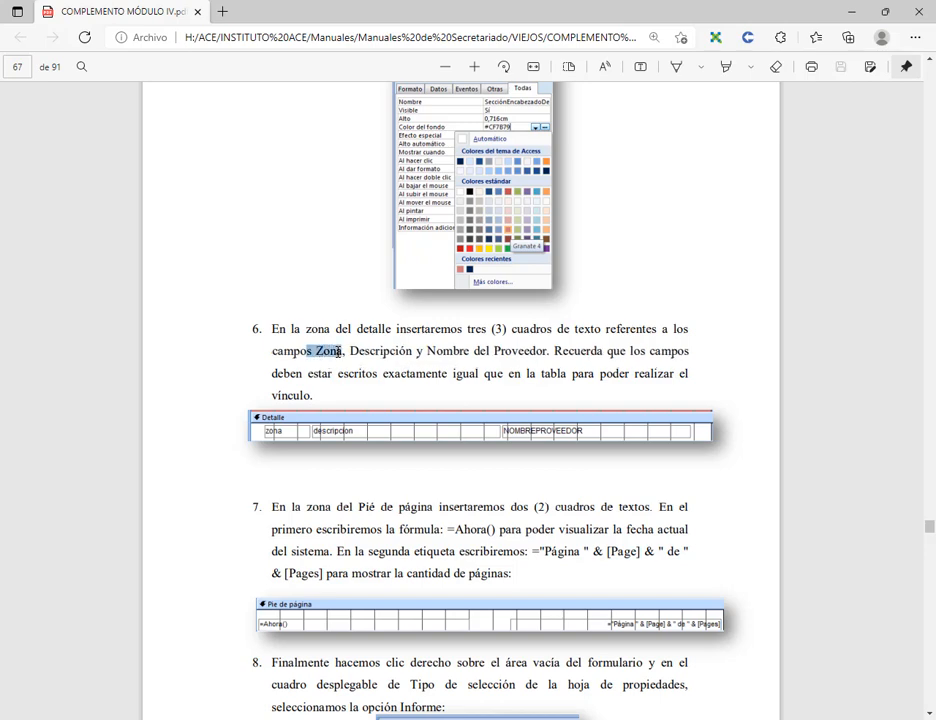
Step: Switch to Access and insert a text box about 1.4 cm wide at the upper start of the report's Detail section
click(432, 358)
click(192, 719)
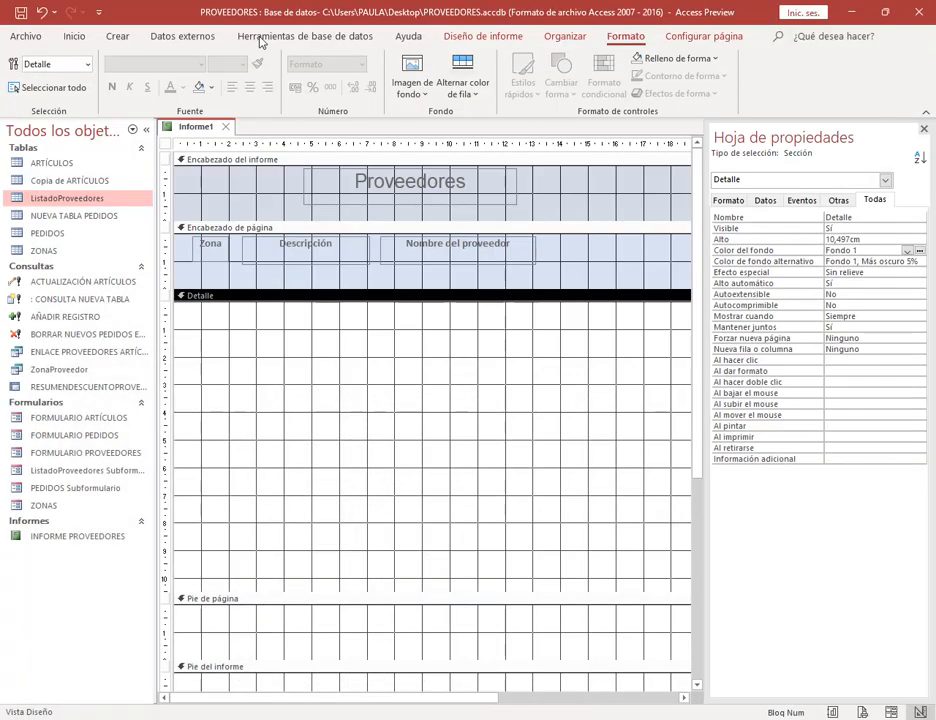
click(484, 36)
click(242, 86)
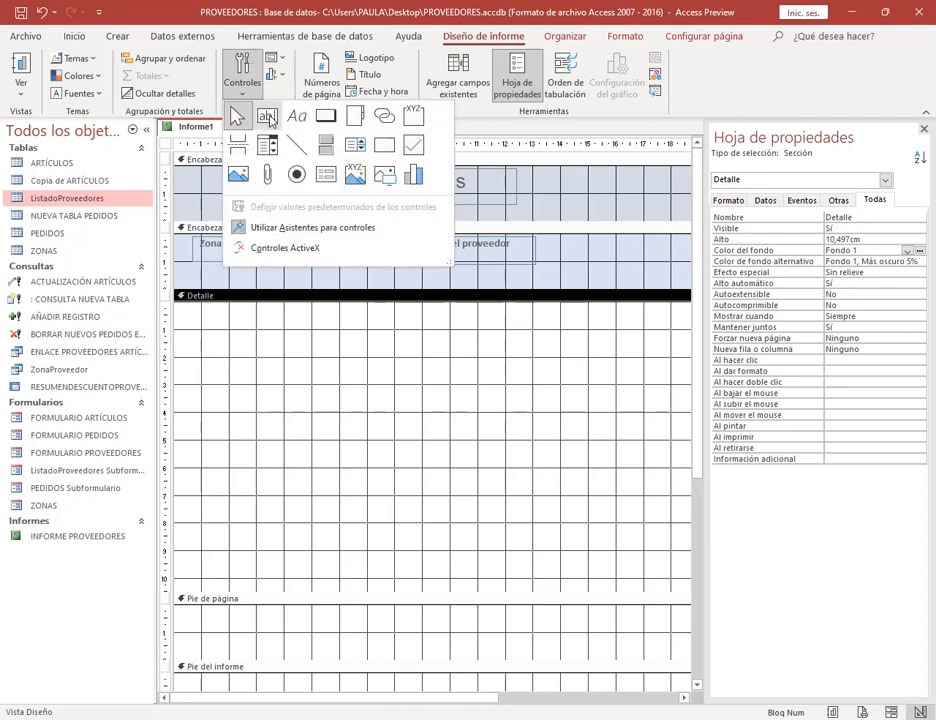
click(267, 115)
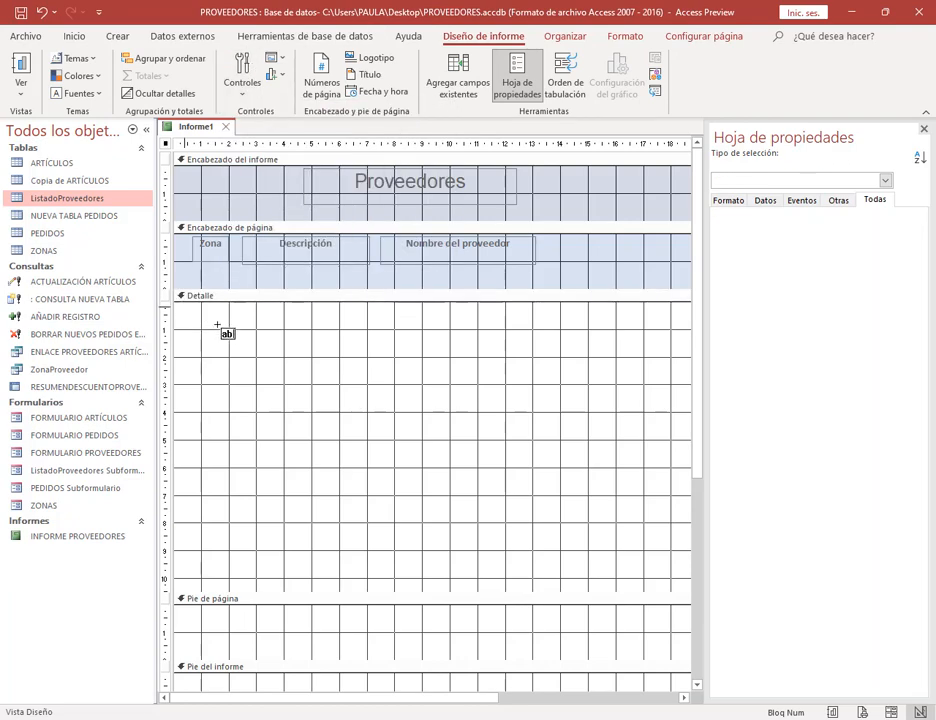
drag(183, 308, 224, 322)
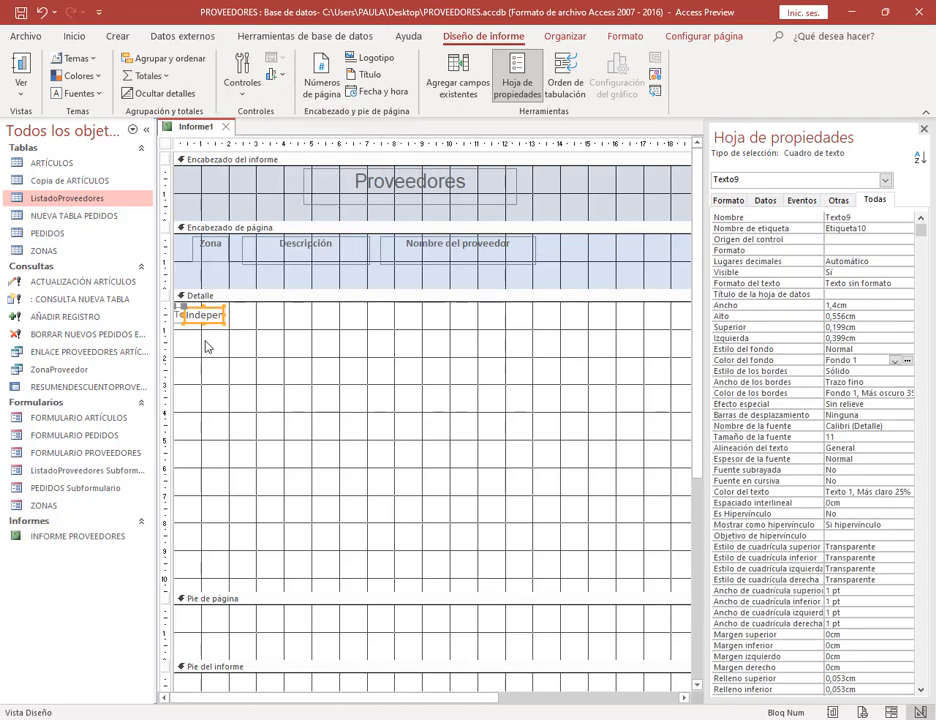
Step: Delete the new text box's attached label and place the box beneath the Zona heading in the Detail section
click(185, 328)
click(181, 316)
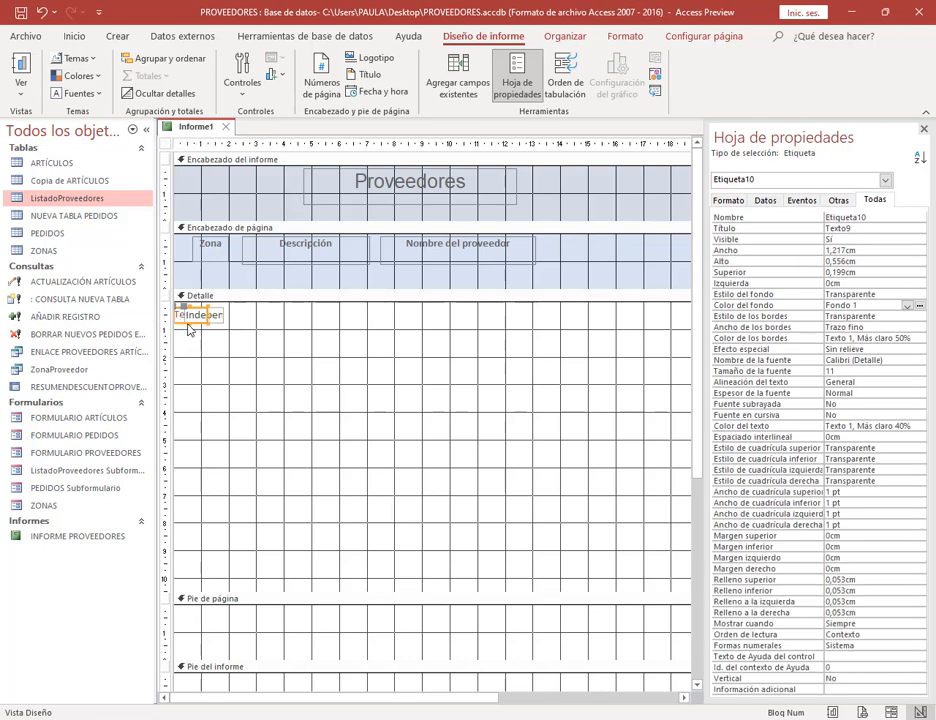
drag(191, 322, 228, 349)
click(224, 389)
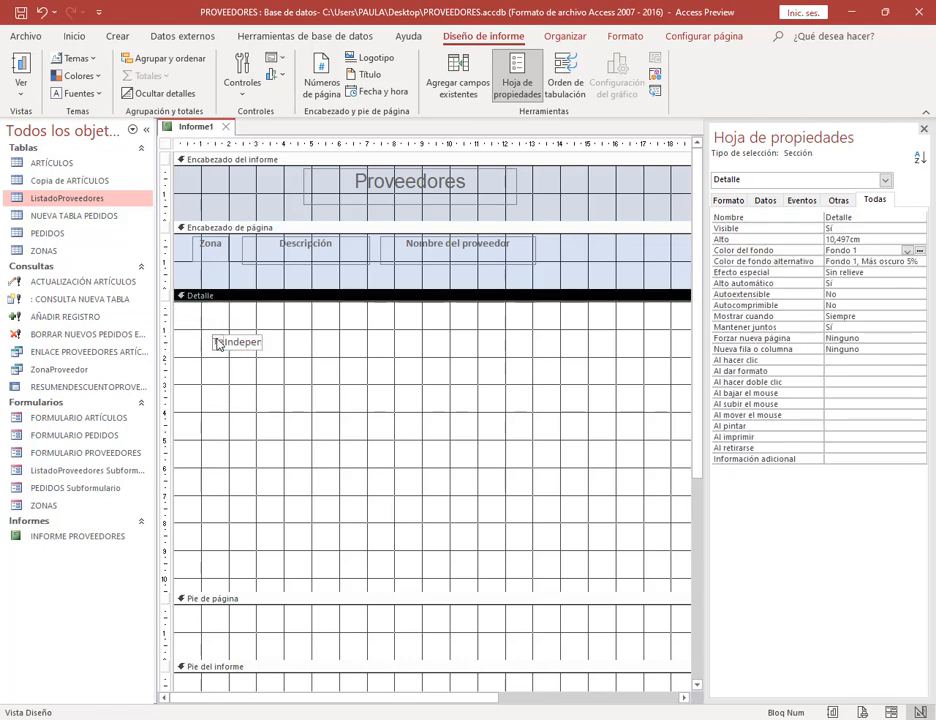
click(213, 344)
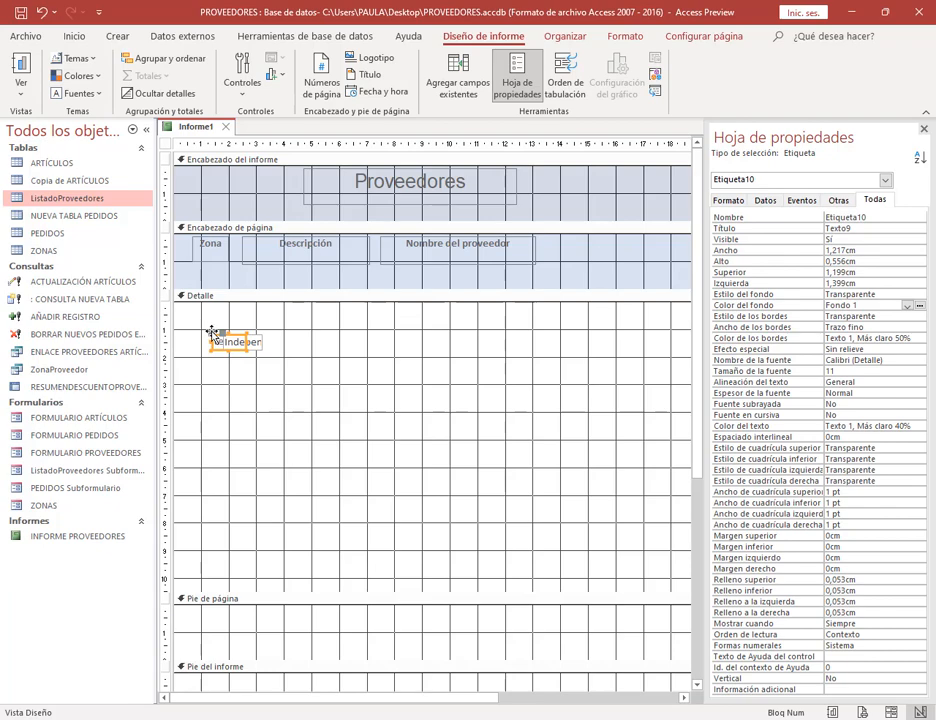
key(Delete)
click(228, 340)
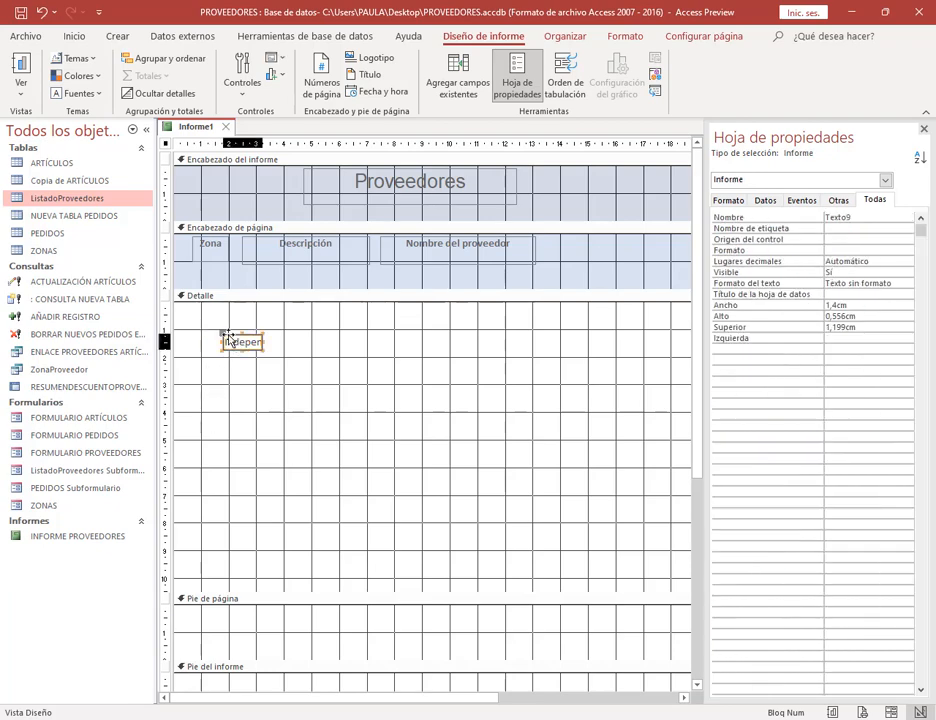
drag(228, 338, 198, 317)
click(293, 349)
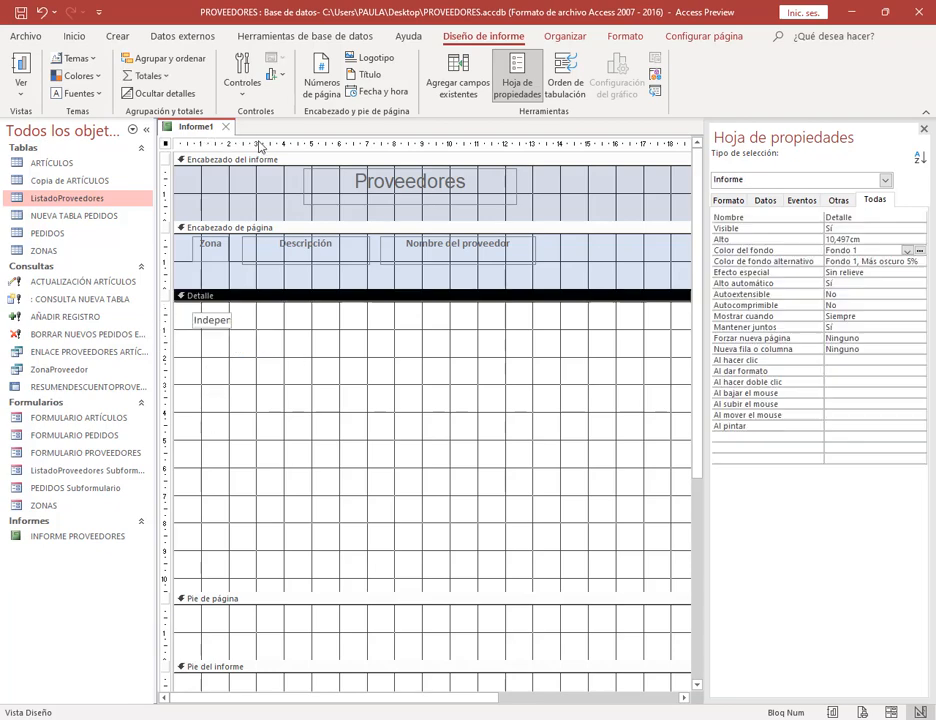
Step: Insert a second Detail text box about 4.4 cm wide beneath the Descripción heading
click(250, 84)
click(265, 117)
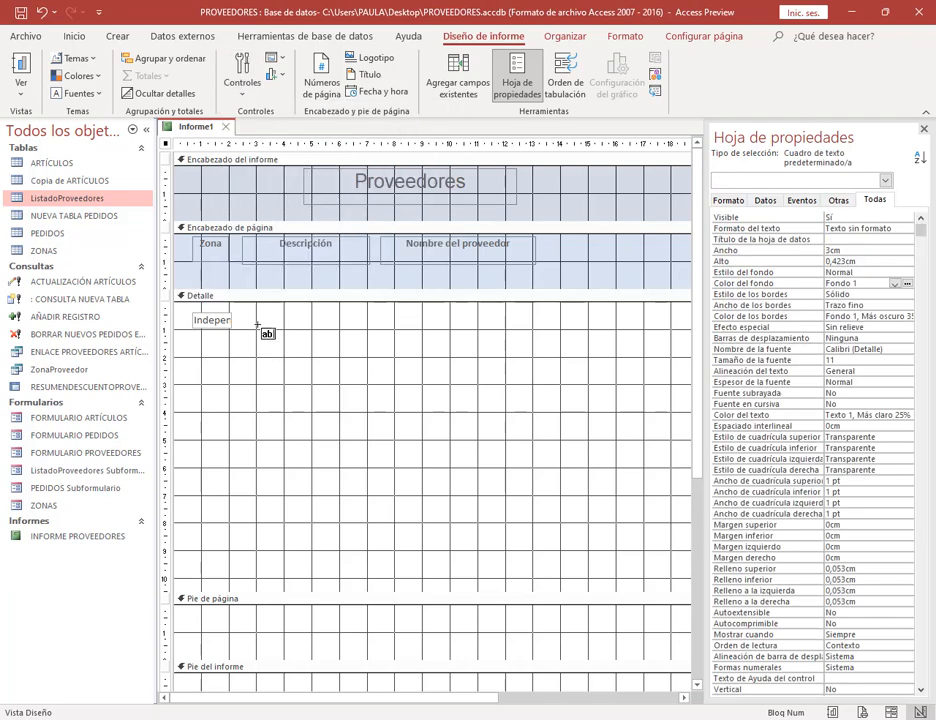
drag(245, 313, 368, 327)
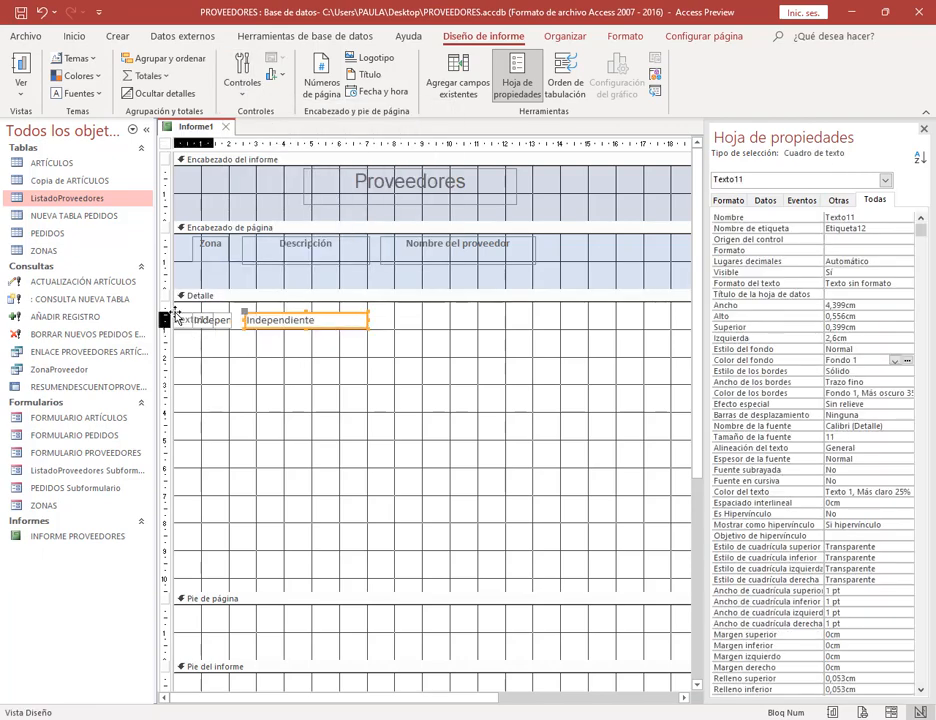
key(Delete)
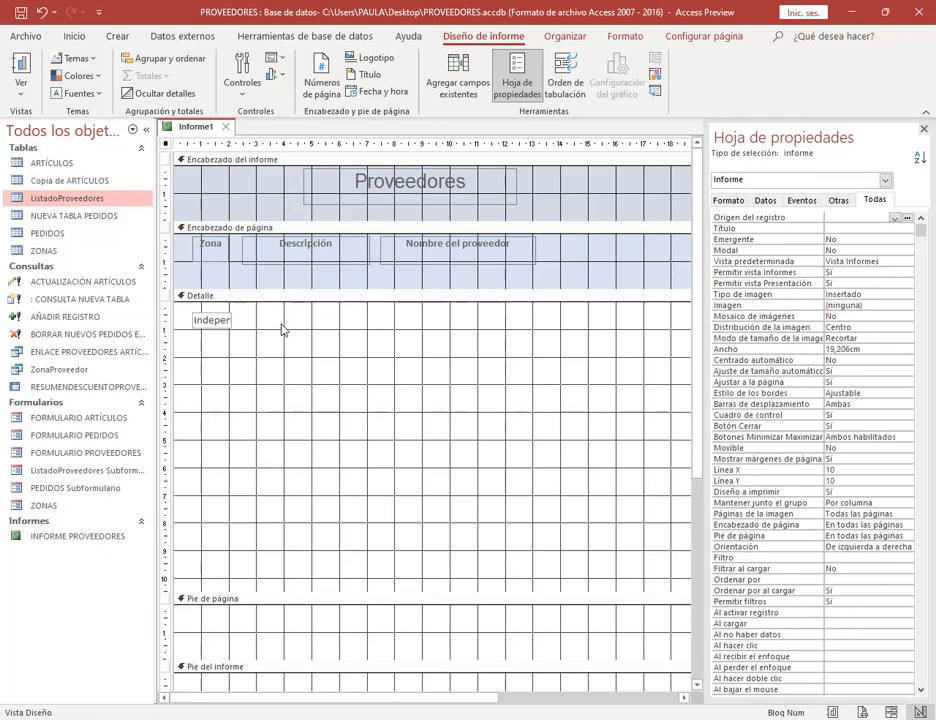
click(42, 12)
Step: Delete the second text box's attached label and align the box with the Descripción heading, beside the first box
click(256, 331)
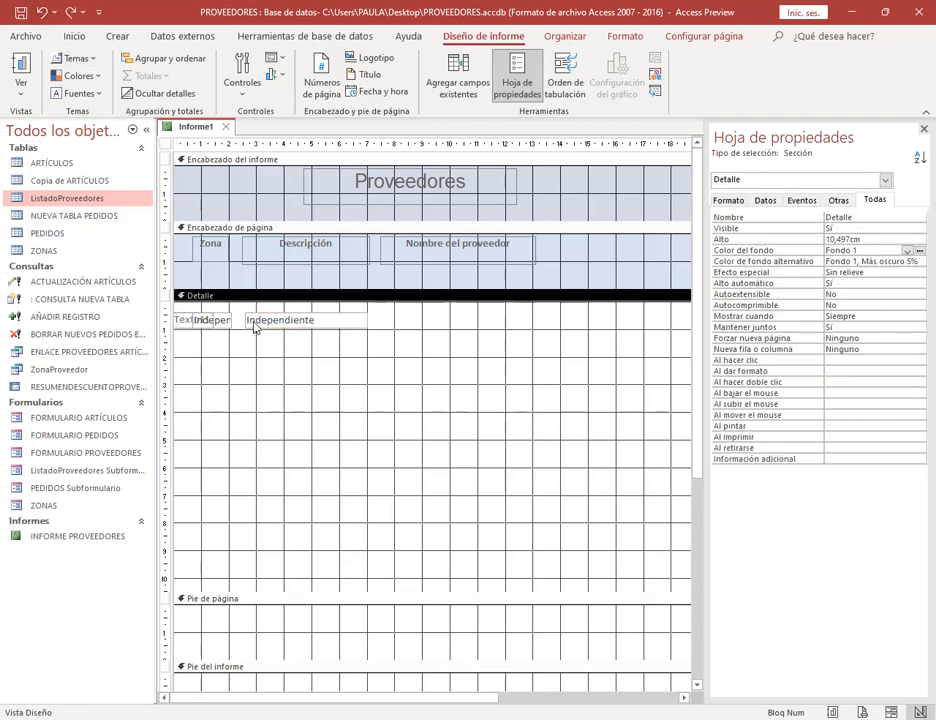
click(250, 321)
drag(246, 313, 314, 343)
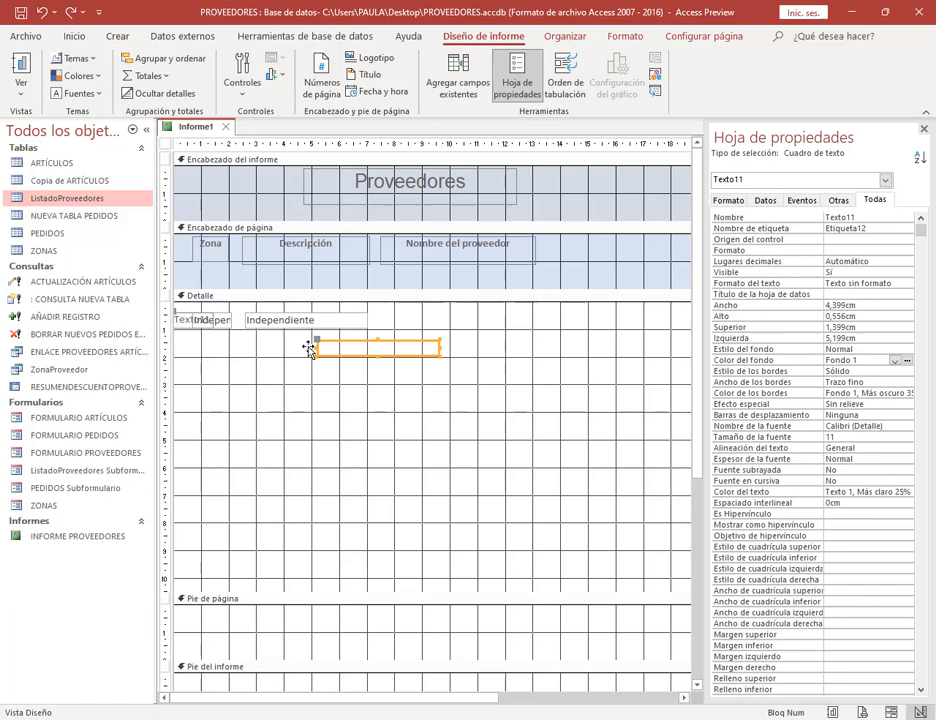
click(182, 321)
key(Delete)
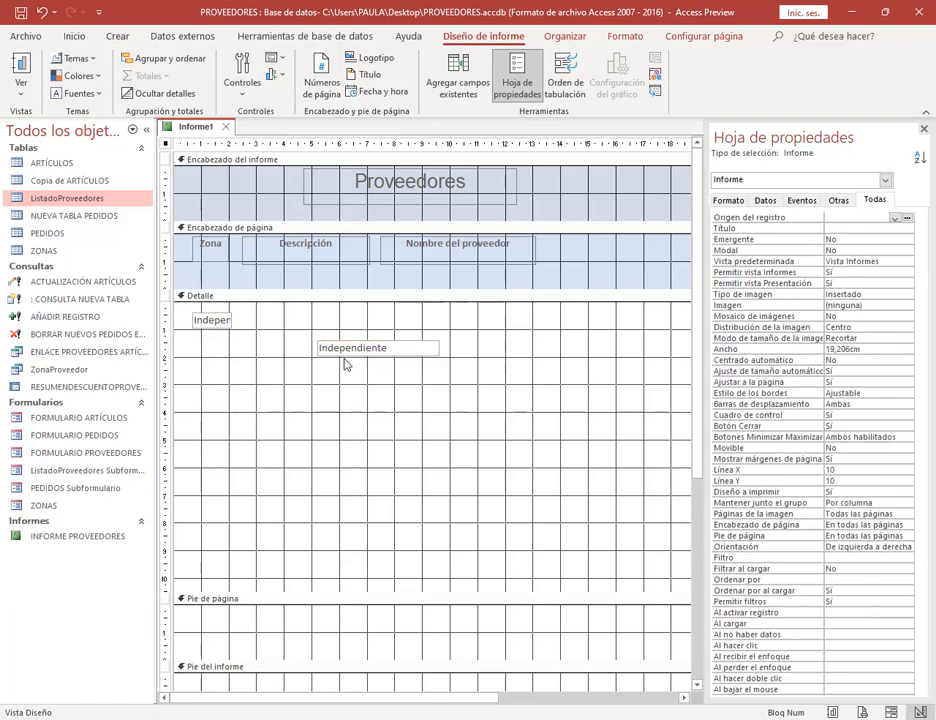
drag(362, 349, 289, 321)
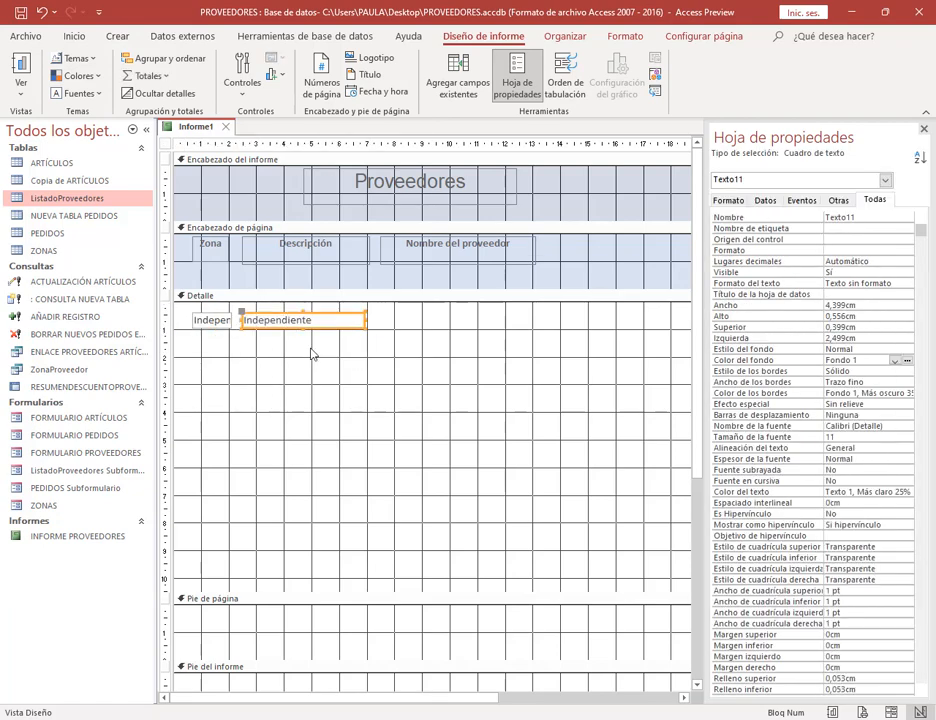
click(313, 355)
Step: Insert a third text box about 5 cm wide and 1.5 cm high in the Detail section and delete its attached label
click(242, 78)
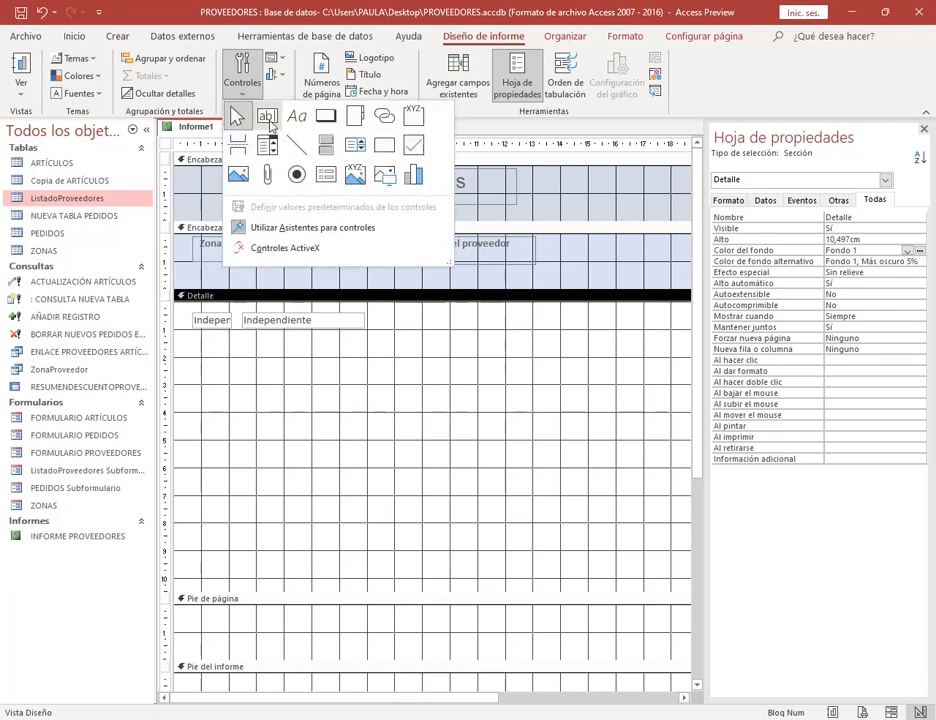
click(267, 116)
drag(431, 383, 568, 422)
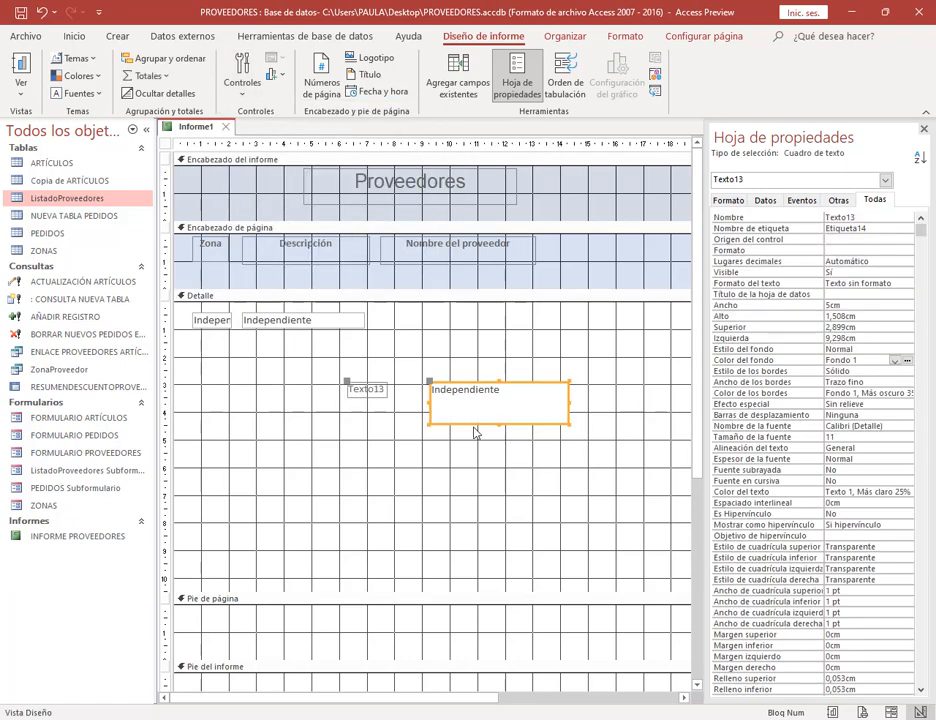
click(388, 428)
click(355, 387)
click(343, 385)
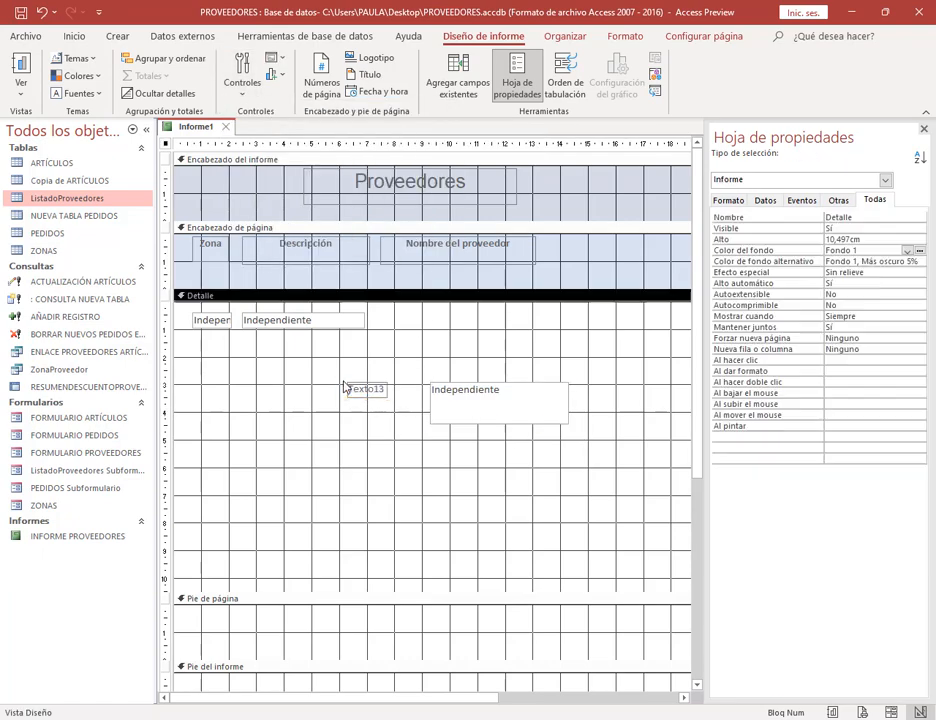
click(349, 387)
key(Delete)
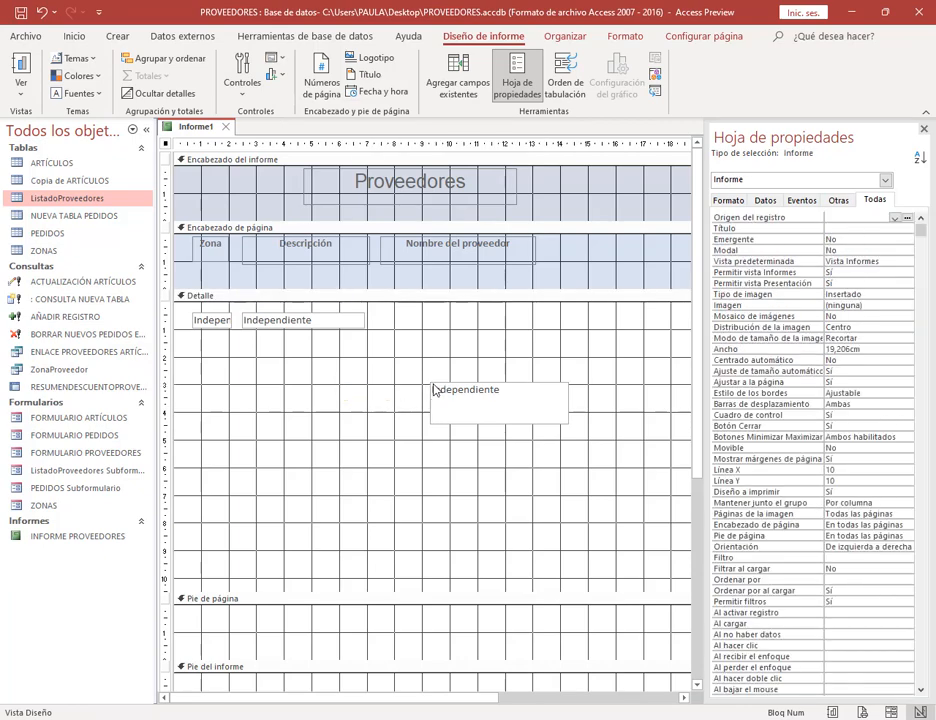
Step: Place the third text box beneath the Nombre del proveedor heading and resize it to about 5.7 by 0.7 cm
click(432, 390)
drag(432, 390, 380, 316)
drag(453, 339, 453, 332)
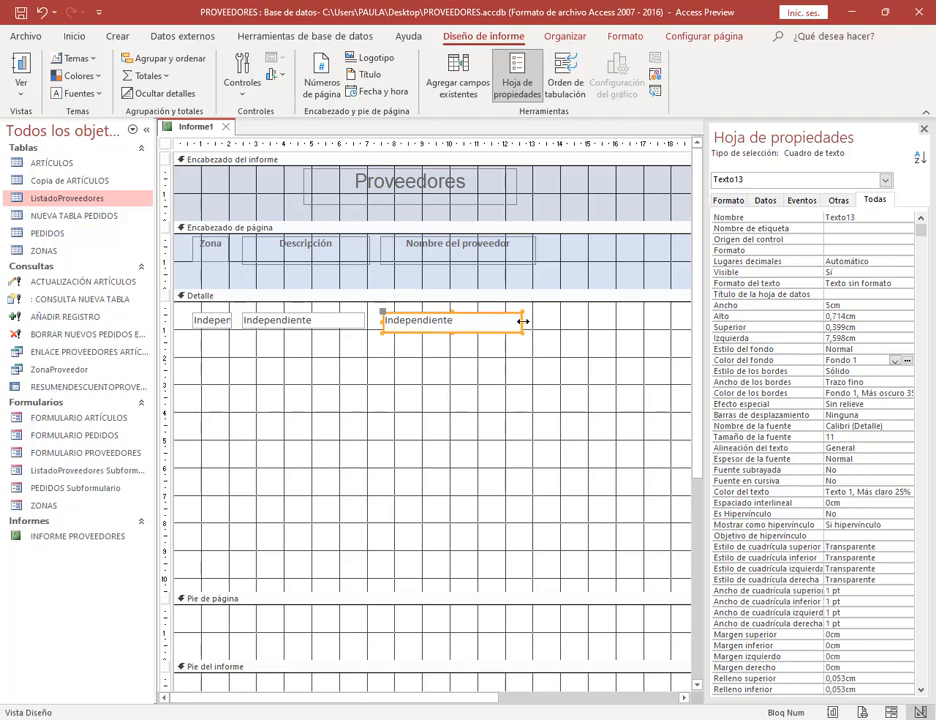
drag(523, 320, 540, 320)
click(323, 547)
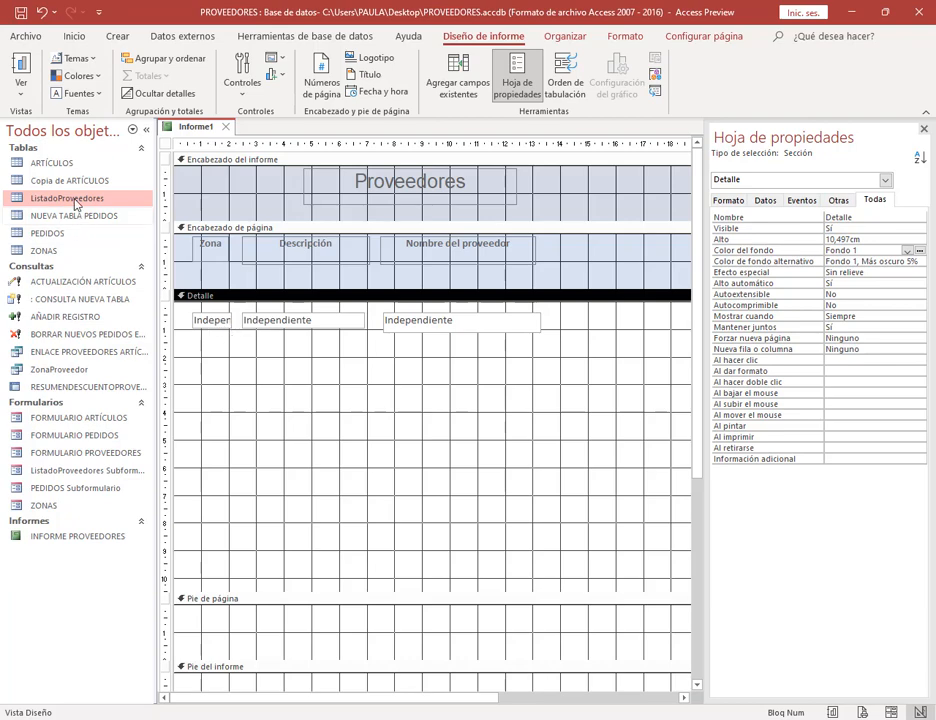
Step: Check the zone field's name in the ZONAS table's design and enter ZONA in the first Detail text box
double_click(35, 251)
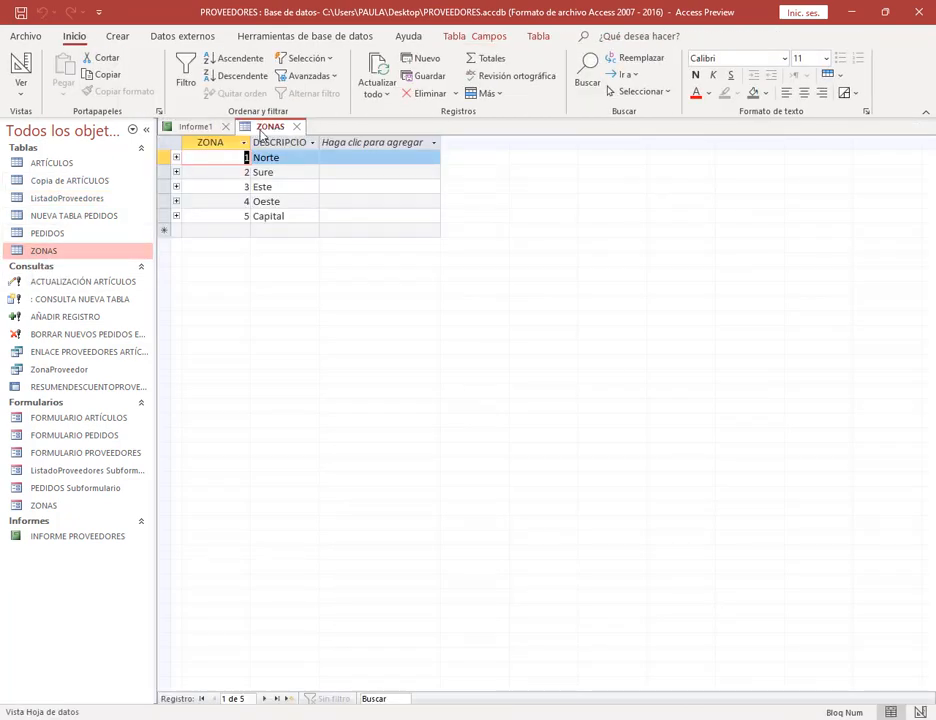
right_click(262, 135)
click(280, 203)
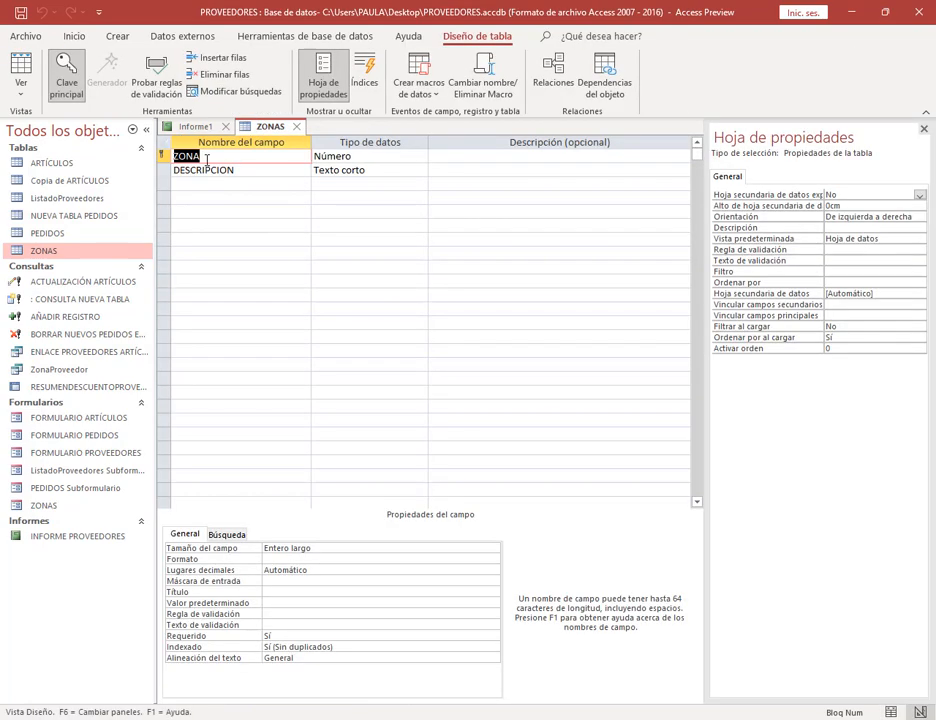
click(296, 126)
click(220, 330)
click(212, 320)
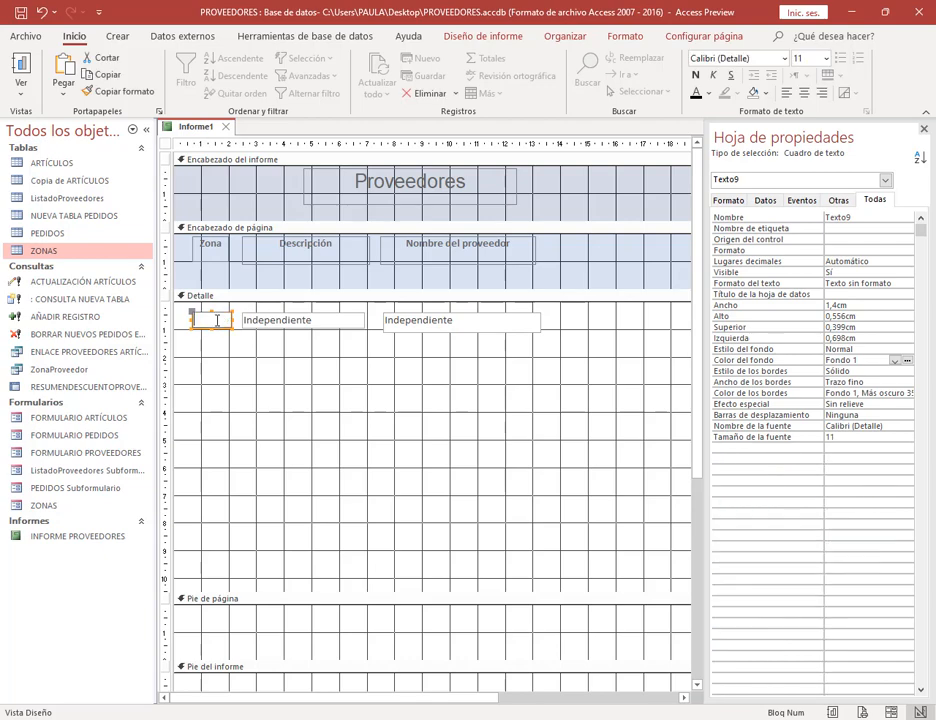
text(ZONA)
click(251, 358)
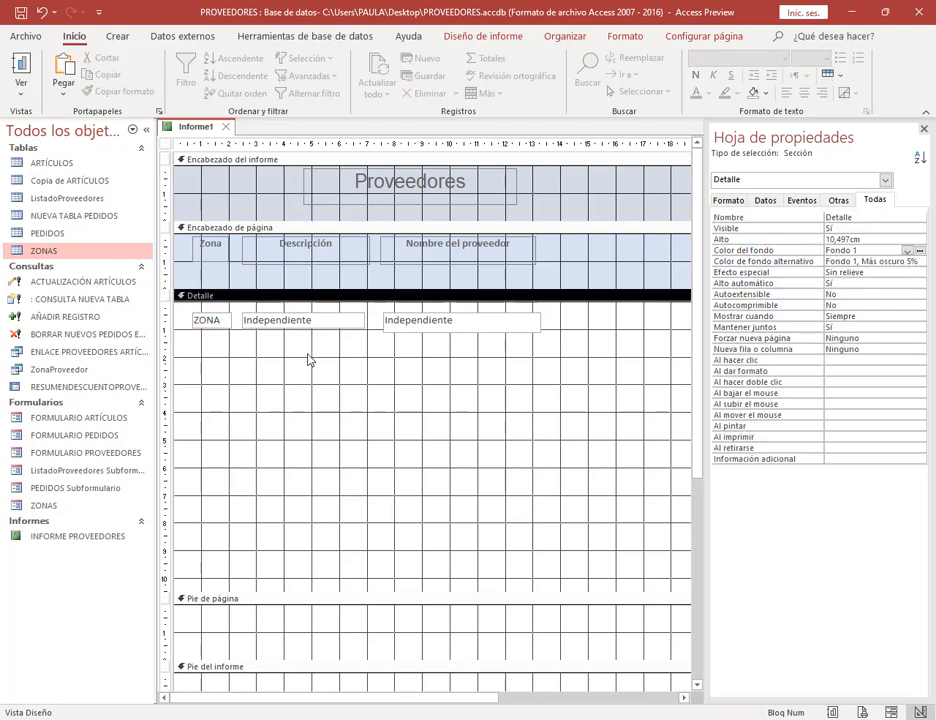
Step: Copy the DESCRIPCION field name from the ARTÍCULOS table's design into the second Detail text box
double_click(72, 164)
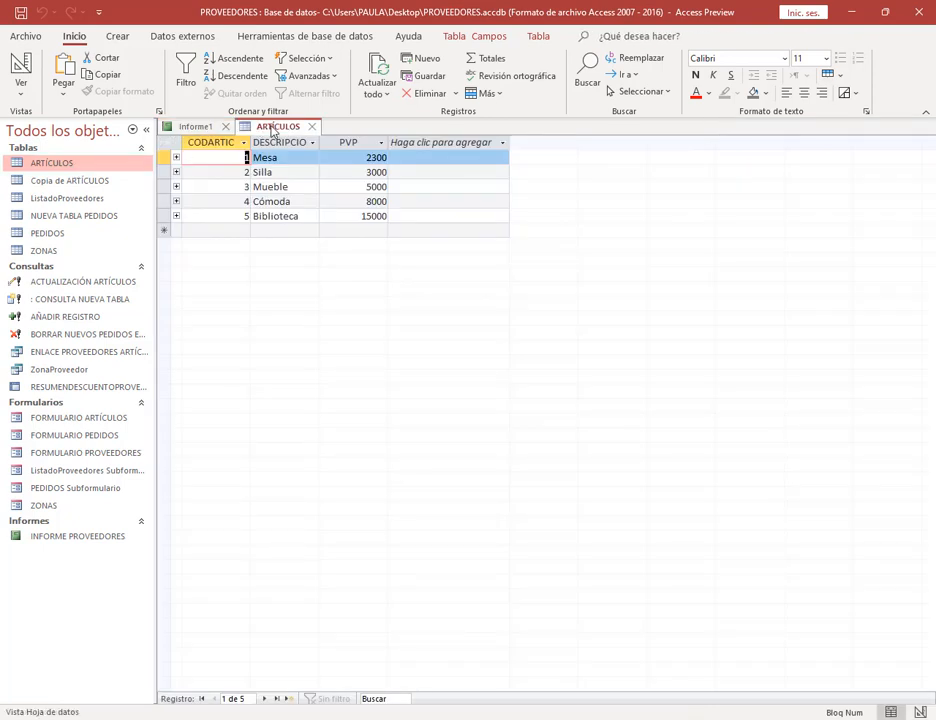
right_click(271, 126)
click(322, 204)
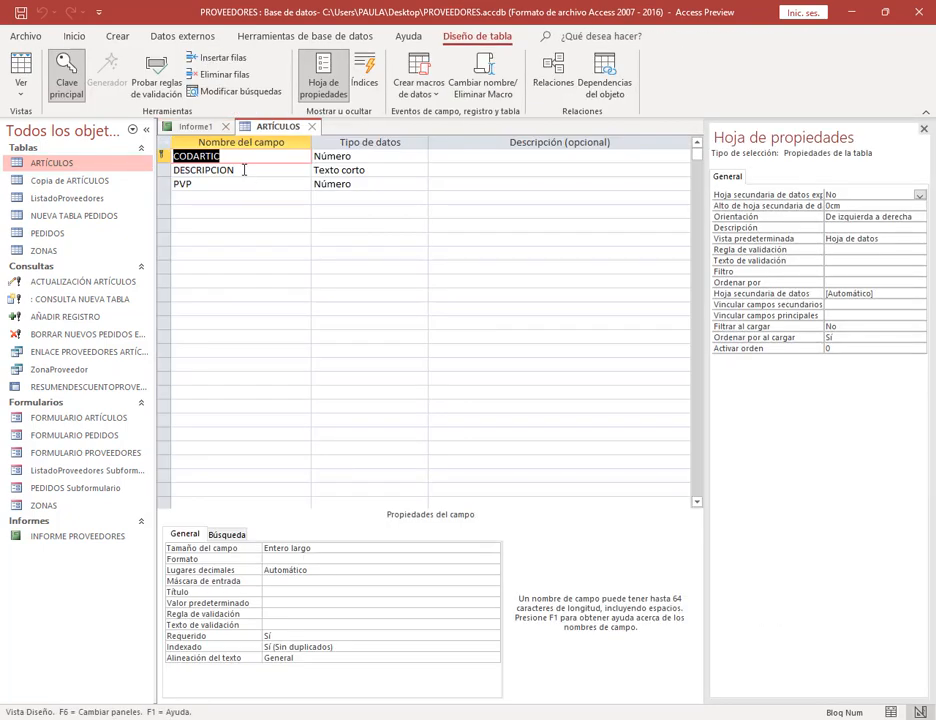
click(244, 170)
key(ctrl+c)
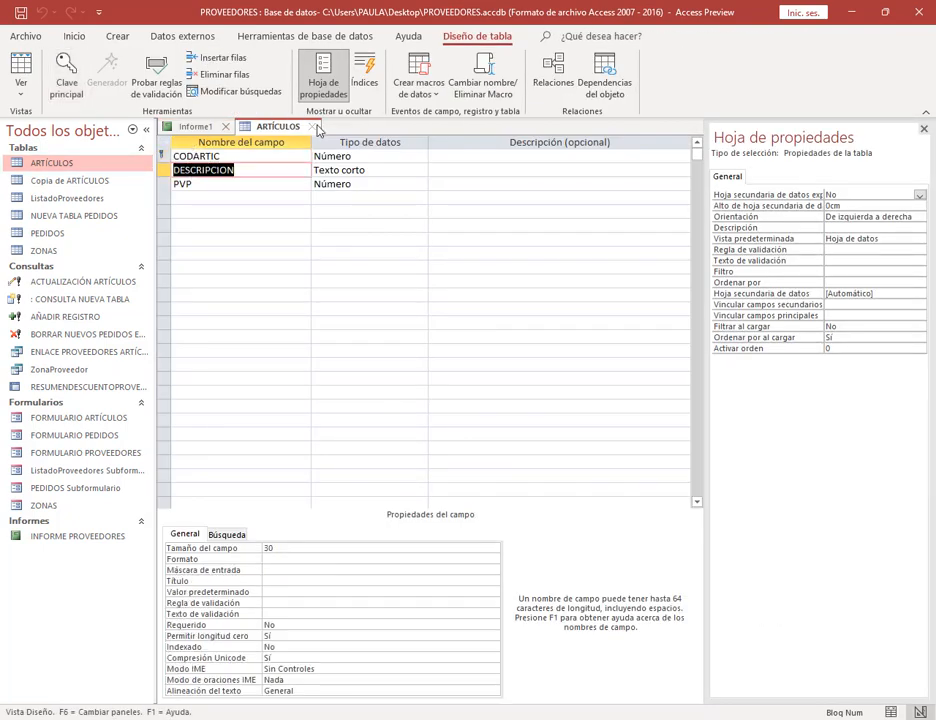
click(318, 127)
click(330, 322)
click(242, 320)
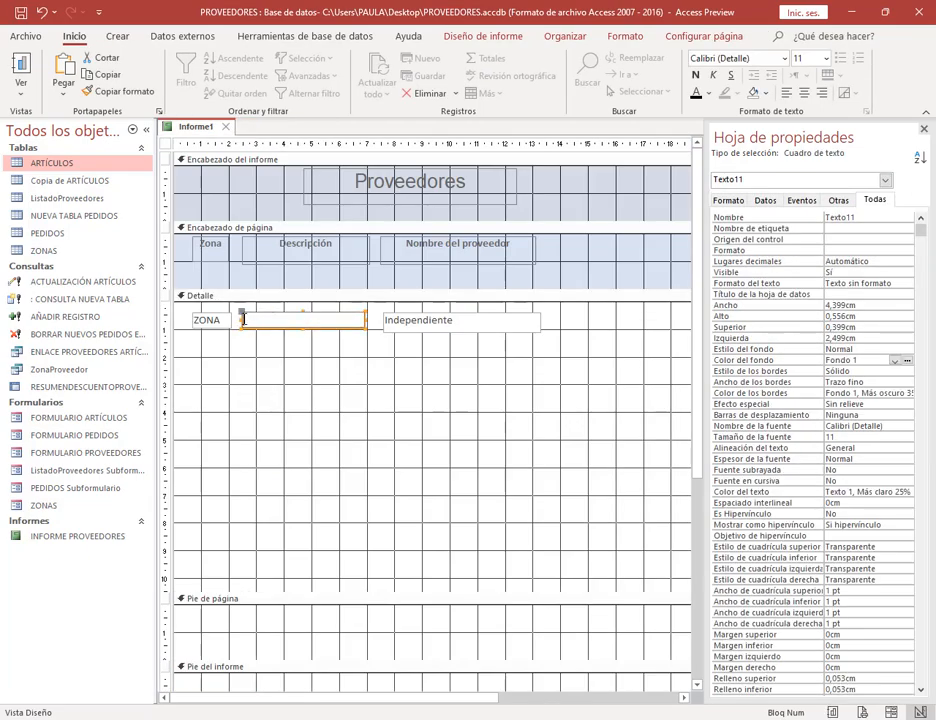
key(ctrl+v)
click(432, 350)
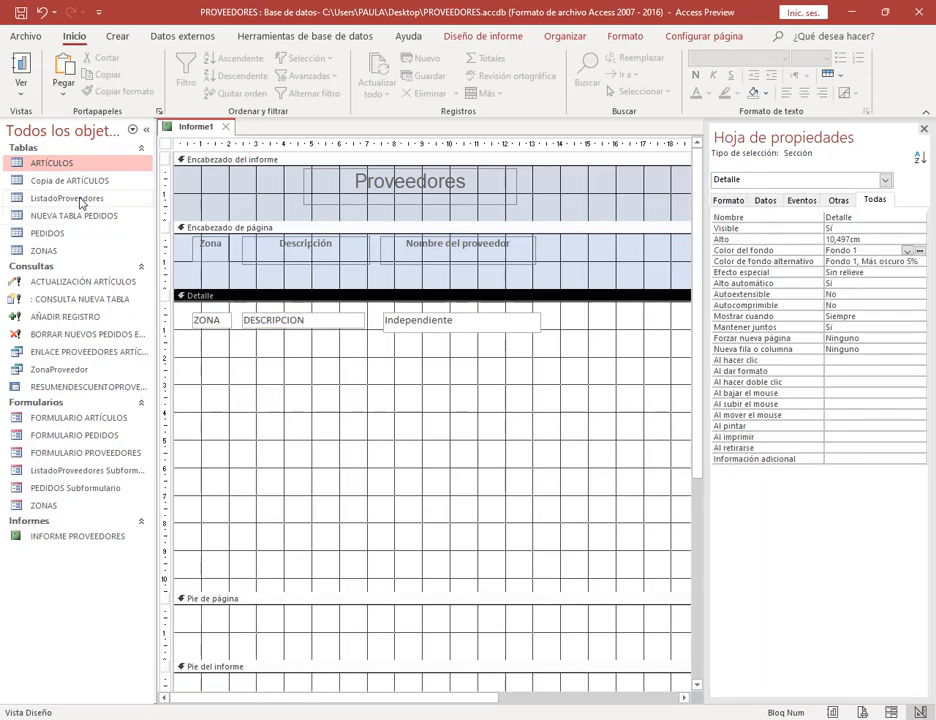
Step: Copy the NOMBREPROVEEDOR field name from the ListadoProveedores table's design into the third Detail text box
double_click(79, 201)
right_click(272, 134)
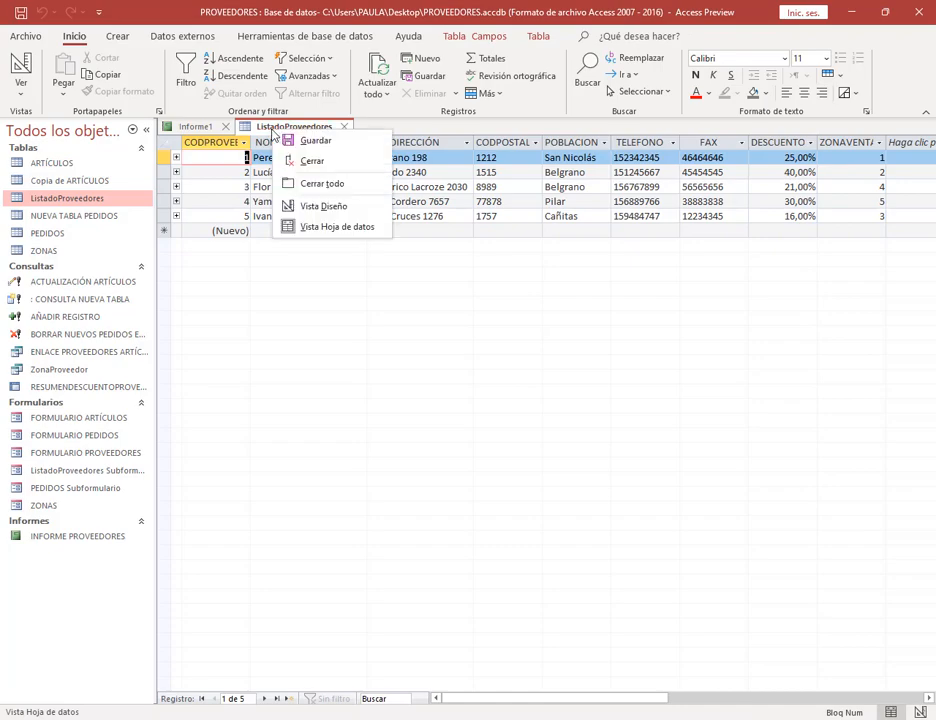
click(312, 205)
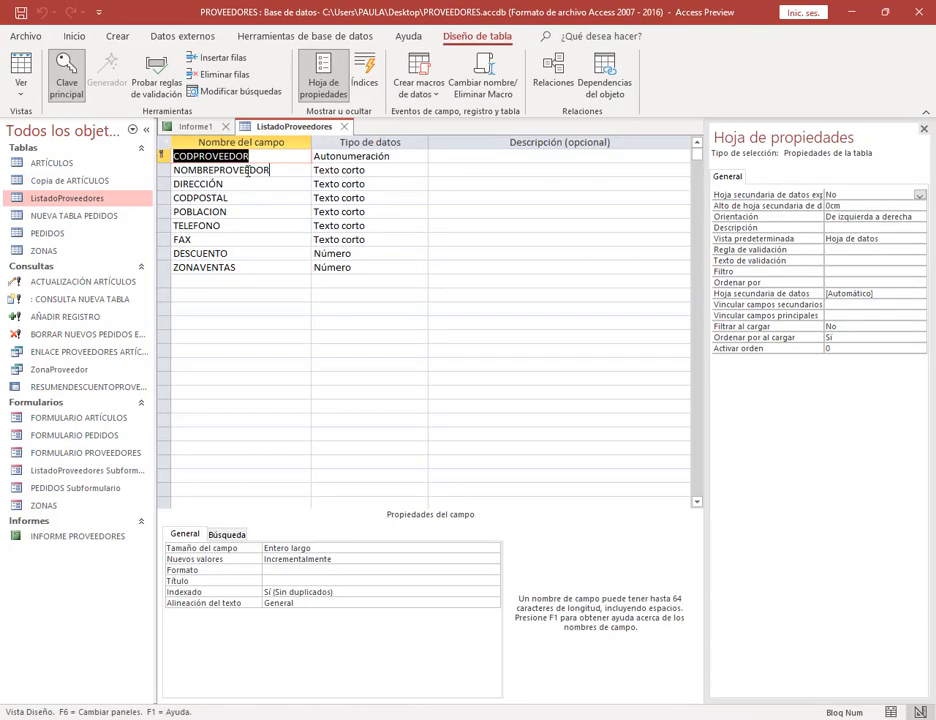
click(248, 172)
key(ctrl+c)
click(344, 126)
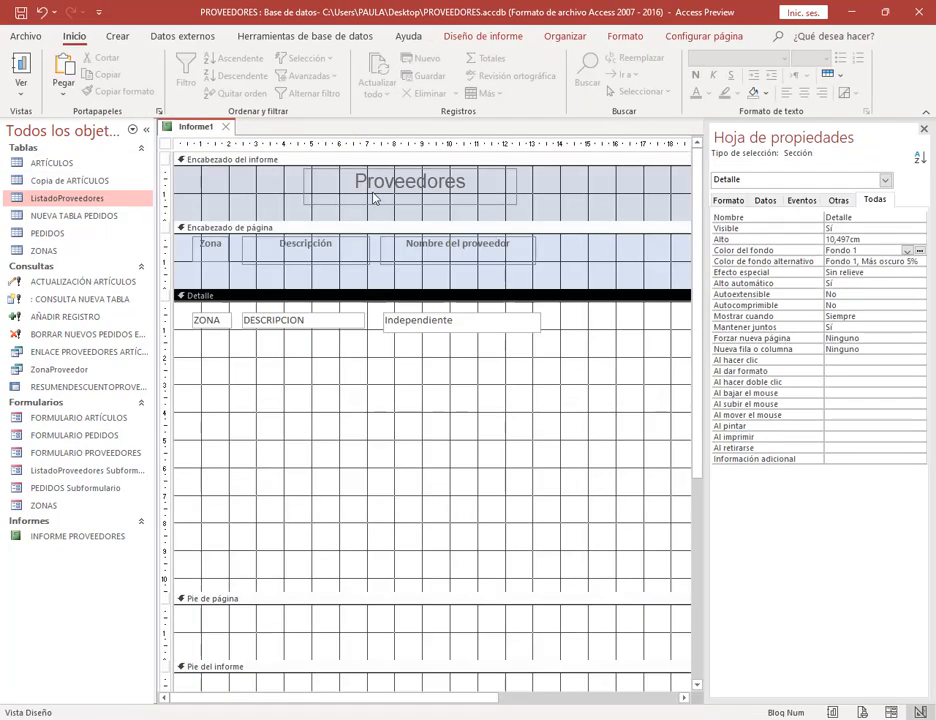
click(415, 325)
click(415, 322)
key(ctrl+v)
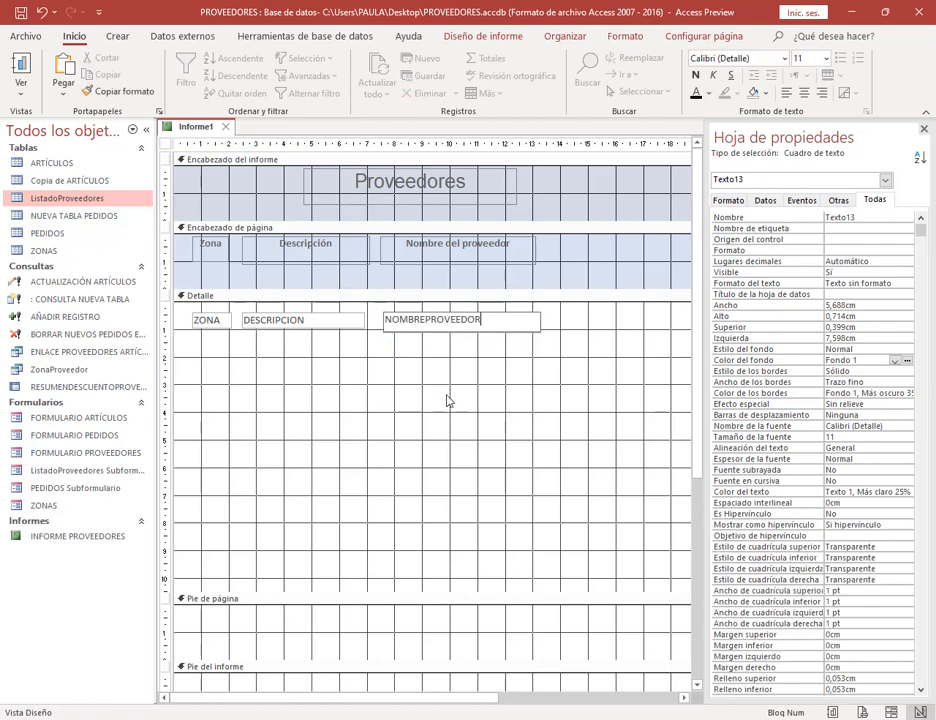
Step: Consult the manual's instruction 7 on the two text boxes for the page footer
click(447, 383)
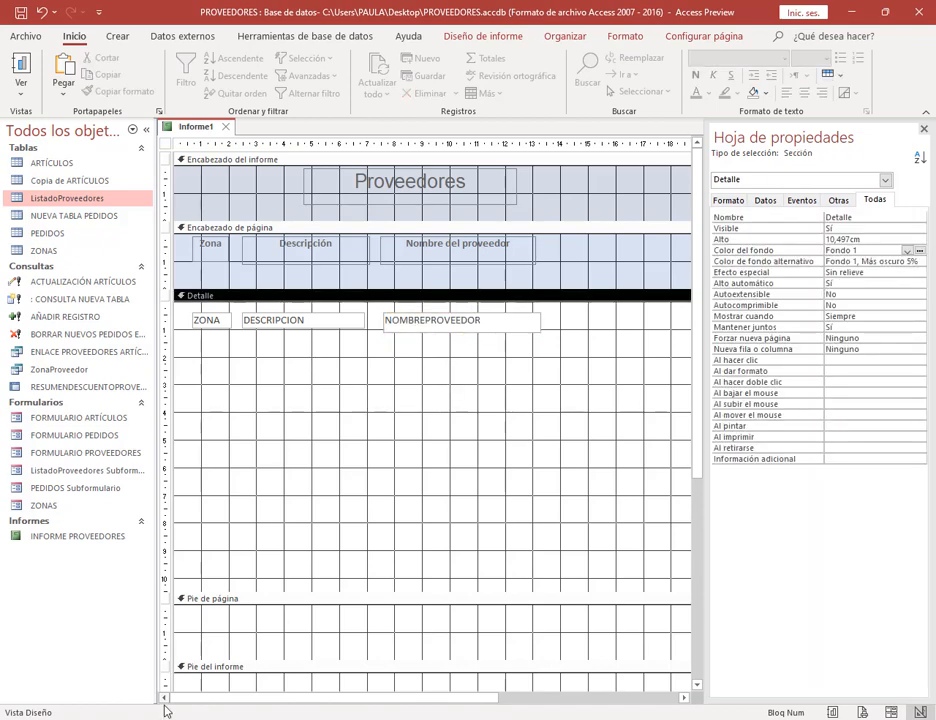
key(alt+Tab)
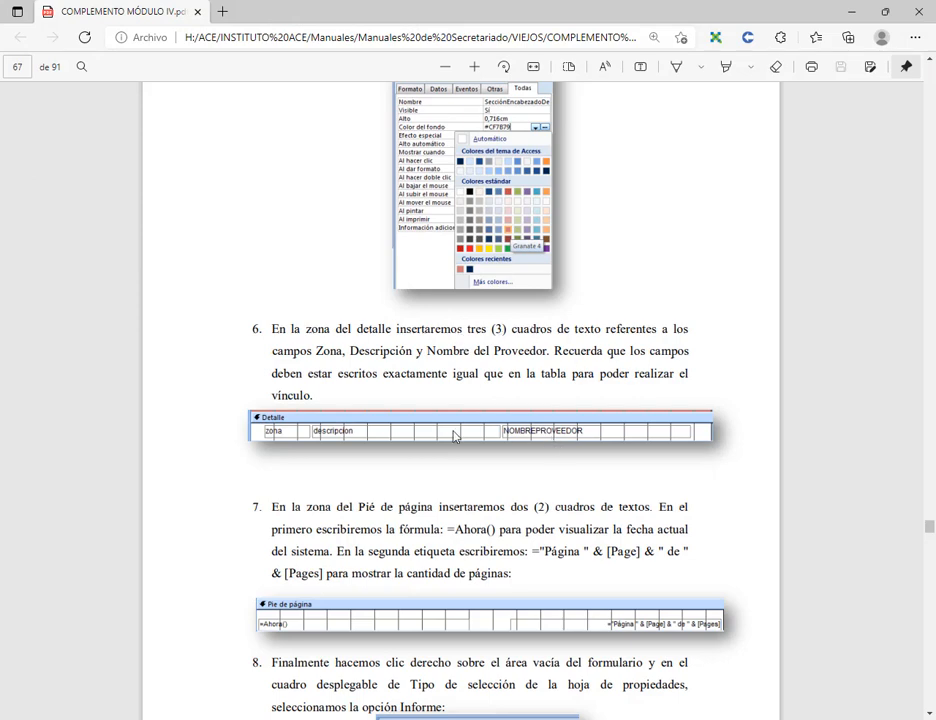
scroll(337, 357, down, 3)
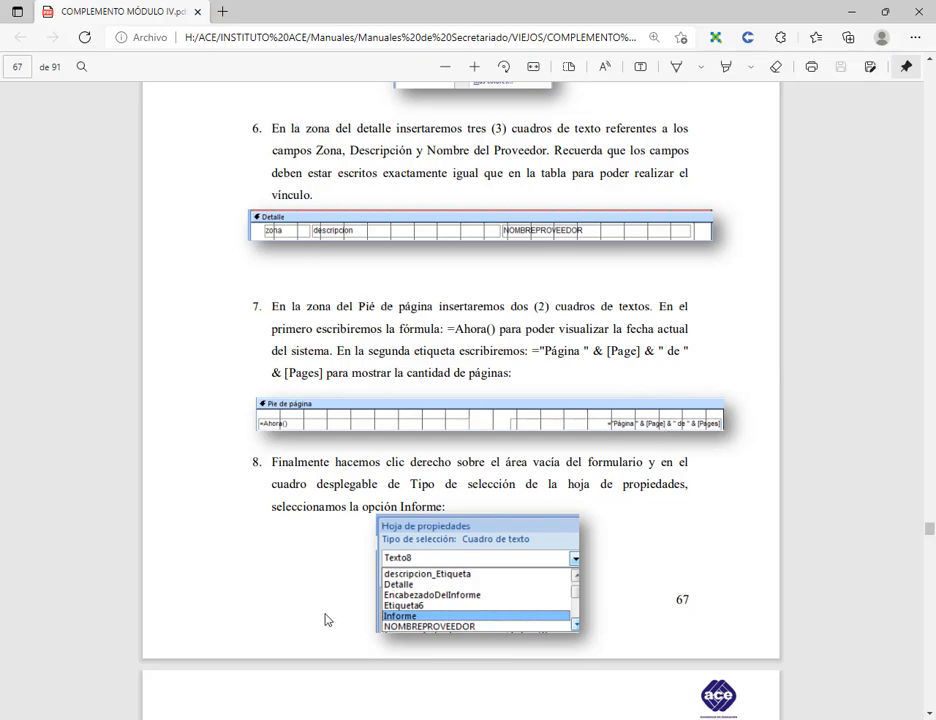
key(alt+Tab)
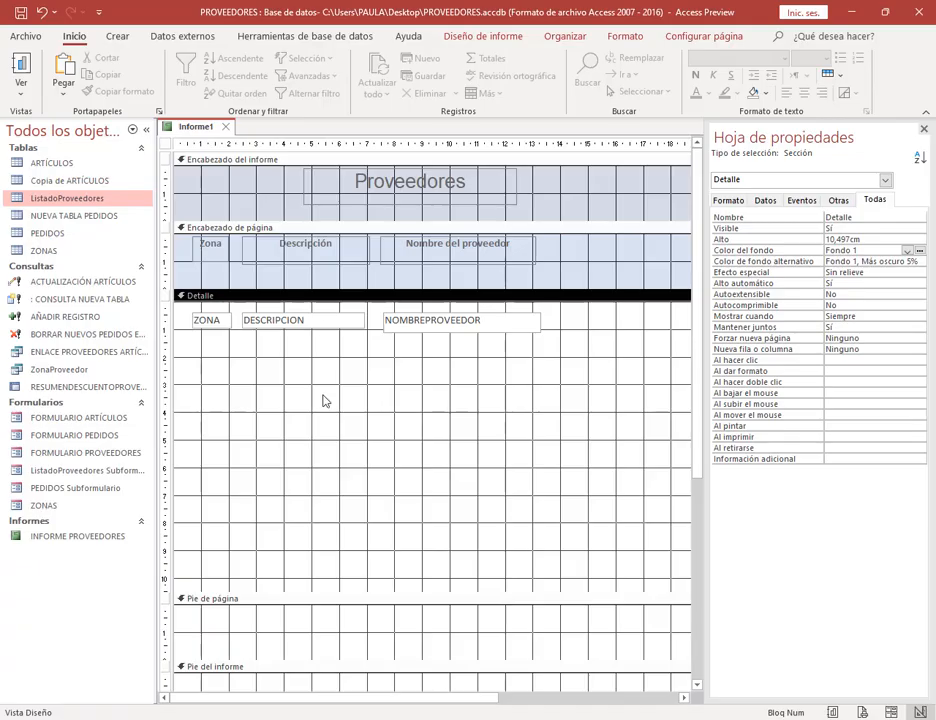
key(alt+Tab)
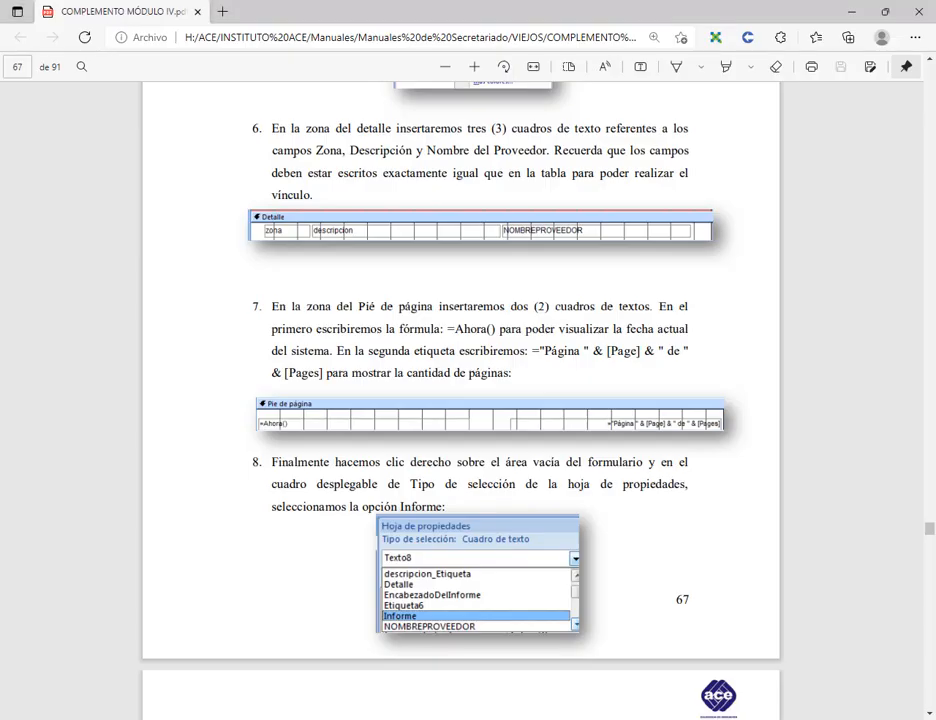
key(alt+Tab)
Step: Add a text box about 2.5 by 0.6 cm to the page footer, delete its label and align it beneath the zone column
scroll(408, 542, down, 1)
scroll(408, 542, down, 3)
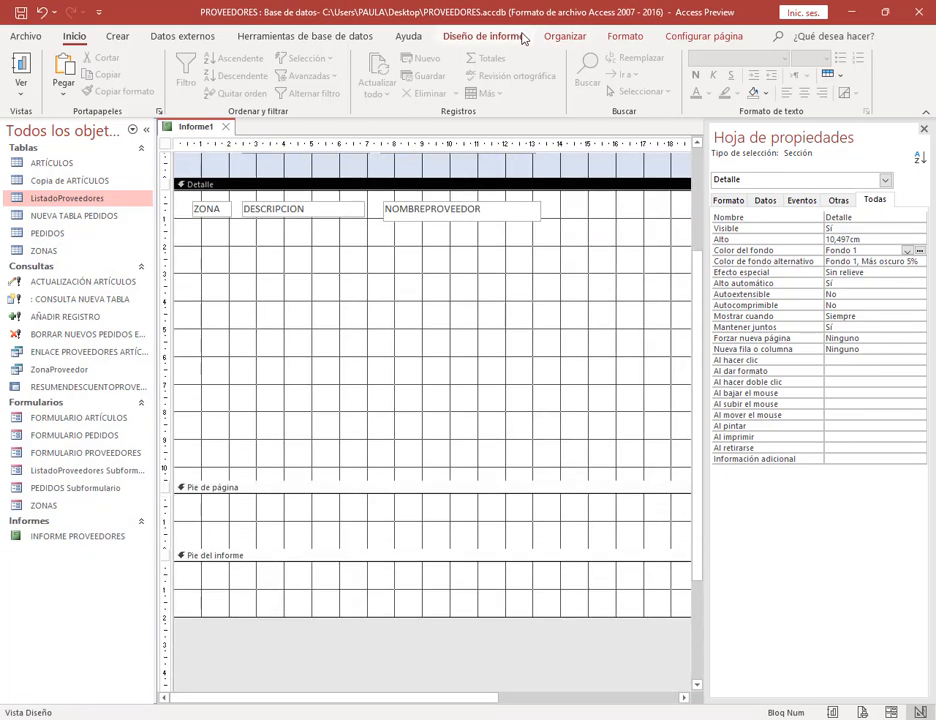
click(490, 36)
click(242, 80)
click(266, 114)
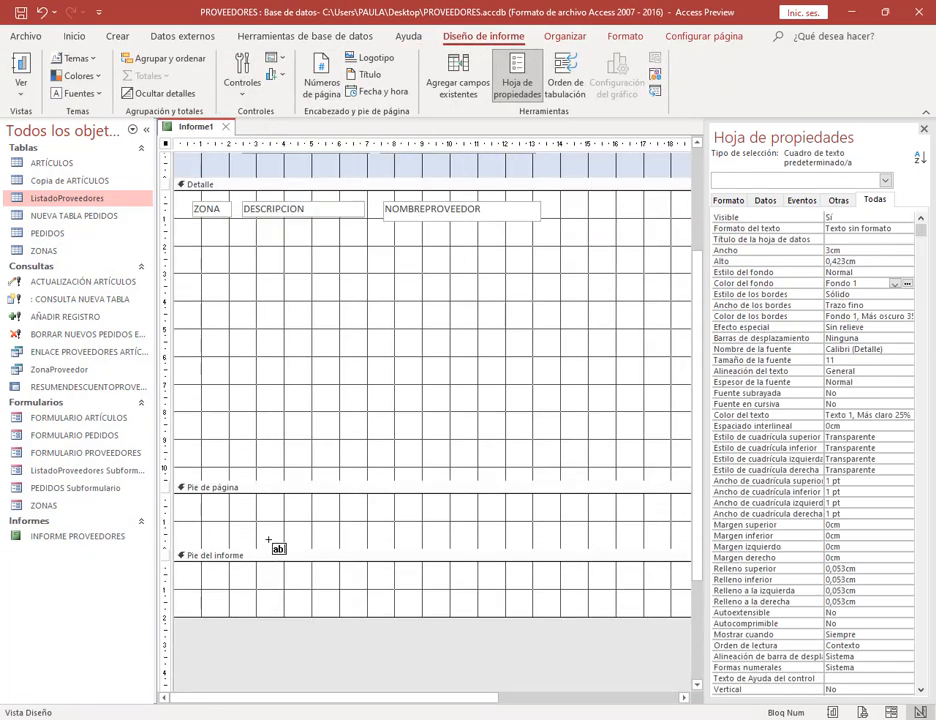
click(364, 524)
click(268, 535)
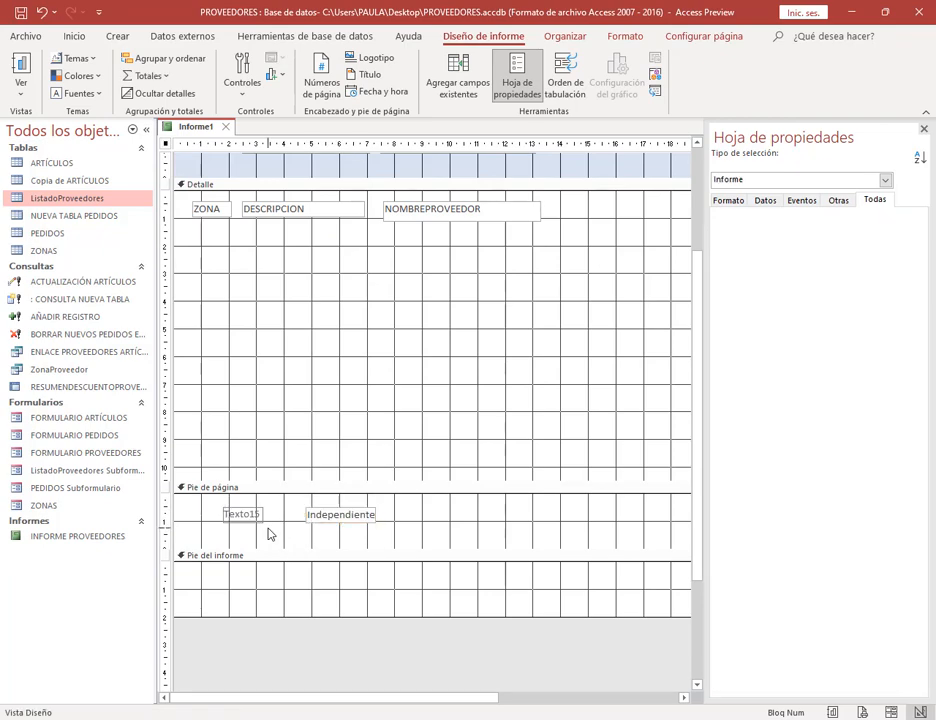
click(226, 510)
key(Delete)
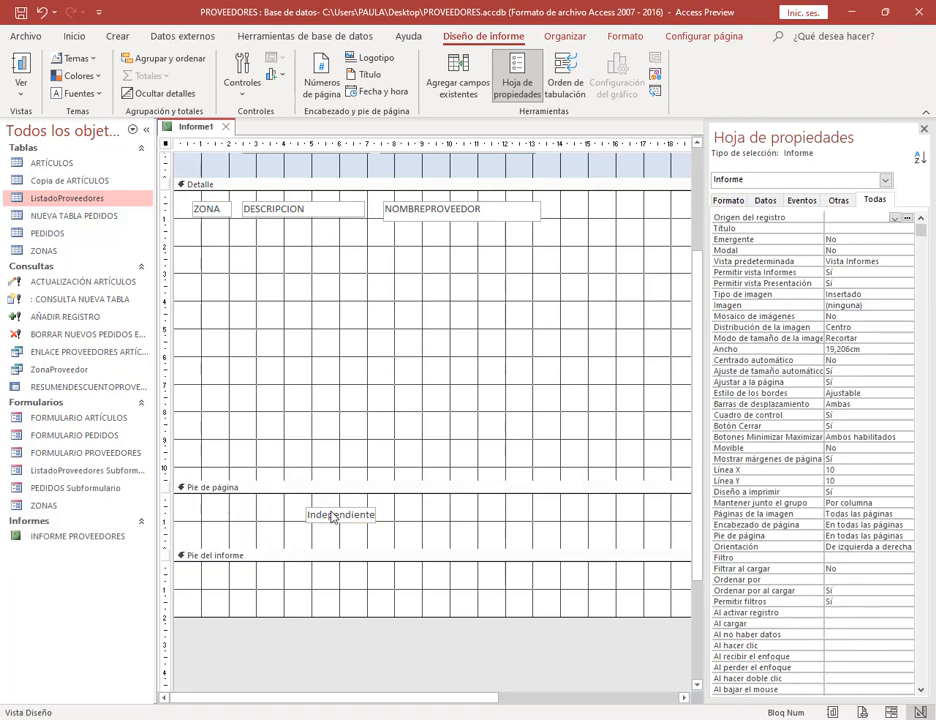
drag(330, 514, 213, 514)
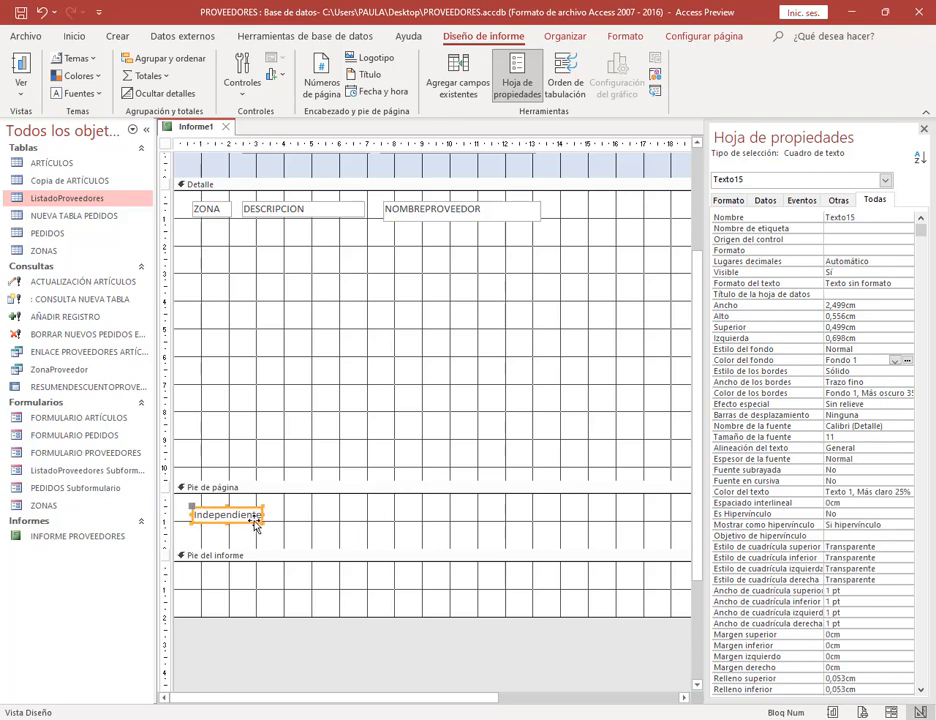
Step: Add a second text box in the page footer and delete its attached label
click(322, 76)
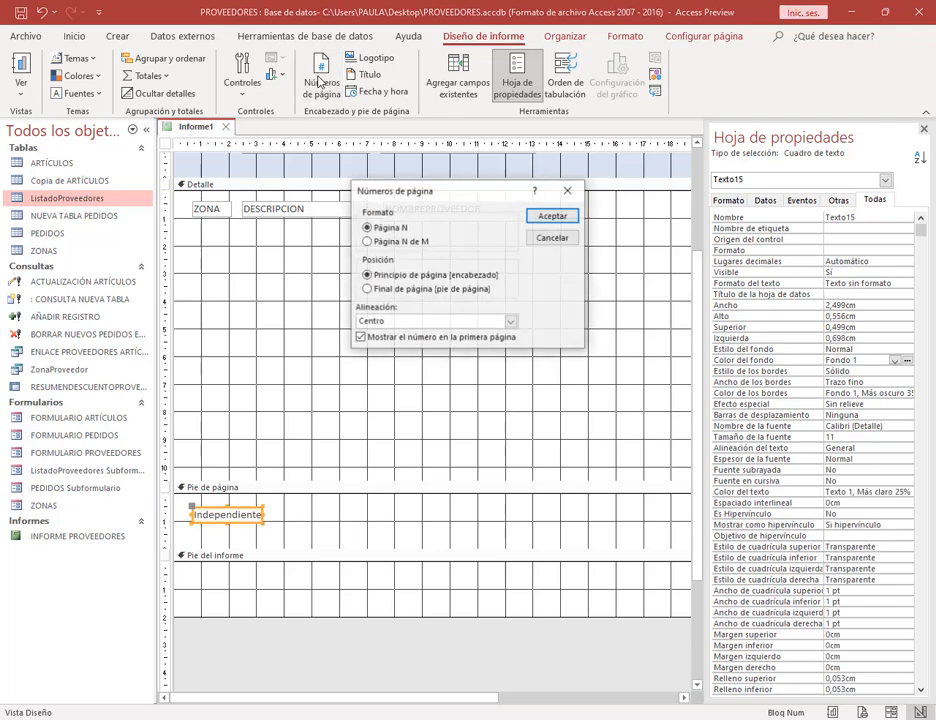
click(554, 238)
click(240, 82)
click(267, 119)
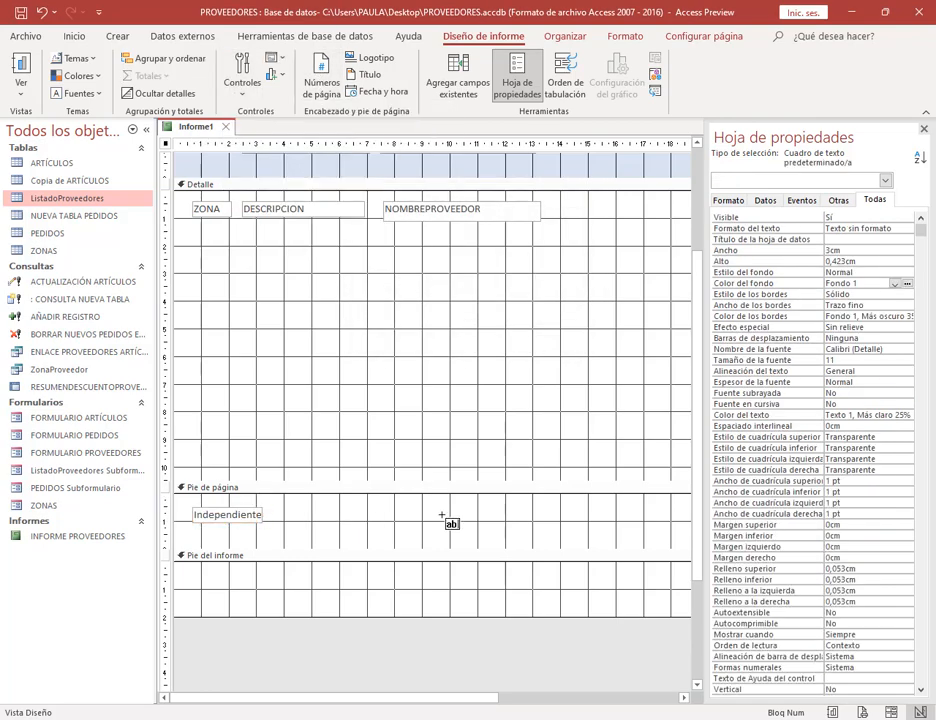
drag(443, 507, 535, 538)
click(380, 514)
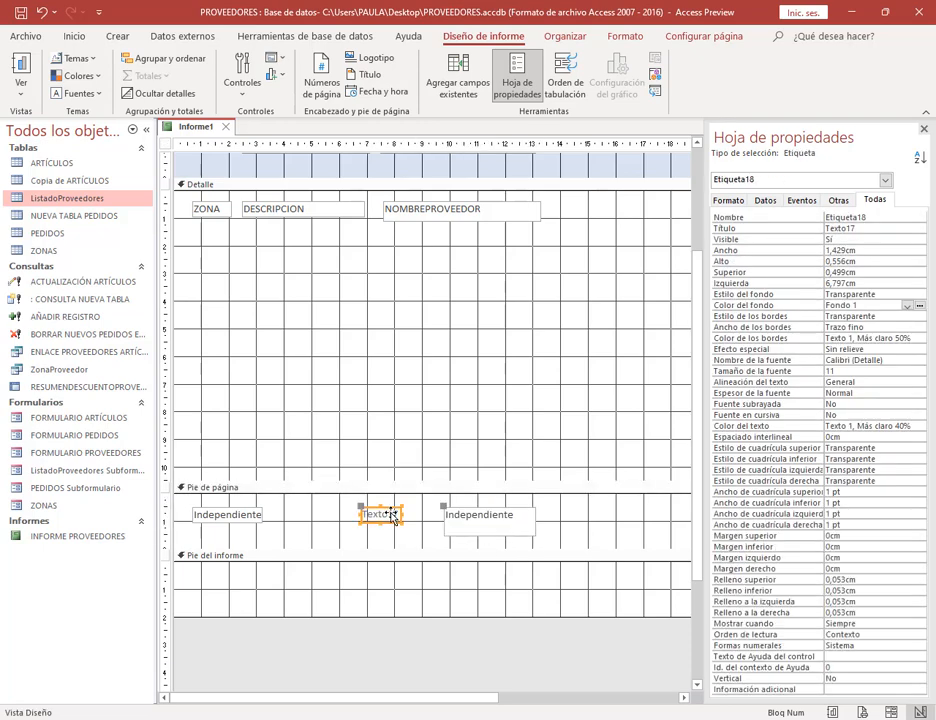
key(Delete)
Step: Close the property sheet, move the second footer text box to about the 14 cm mark and reduce its height
click(923, 131)
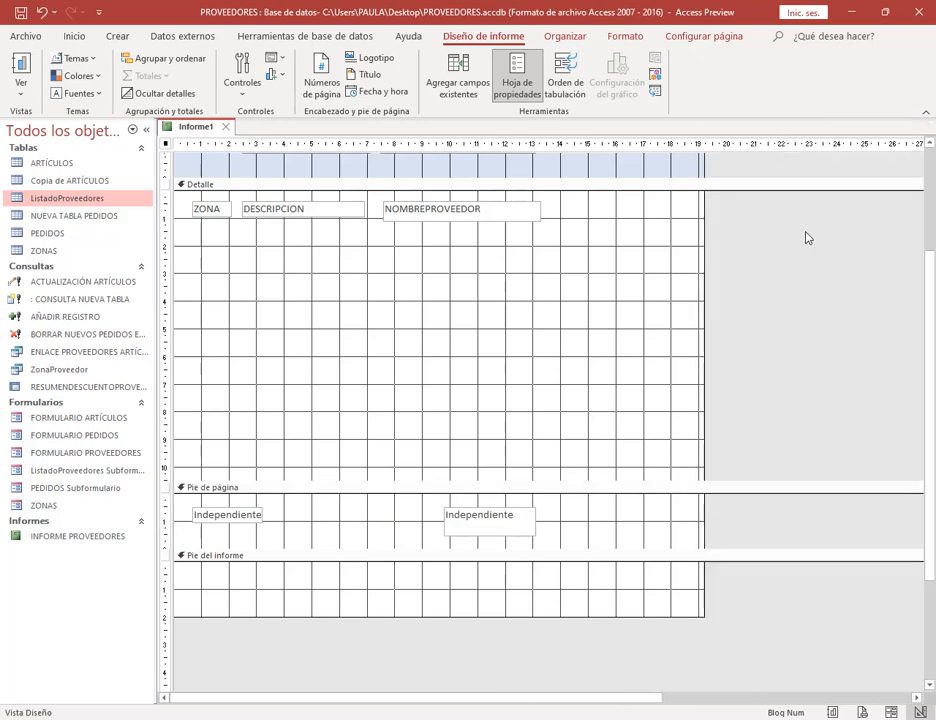
drag(510, 519, 618, 501)
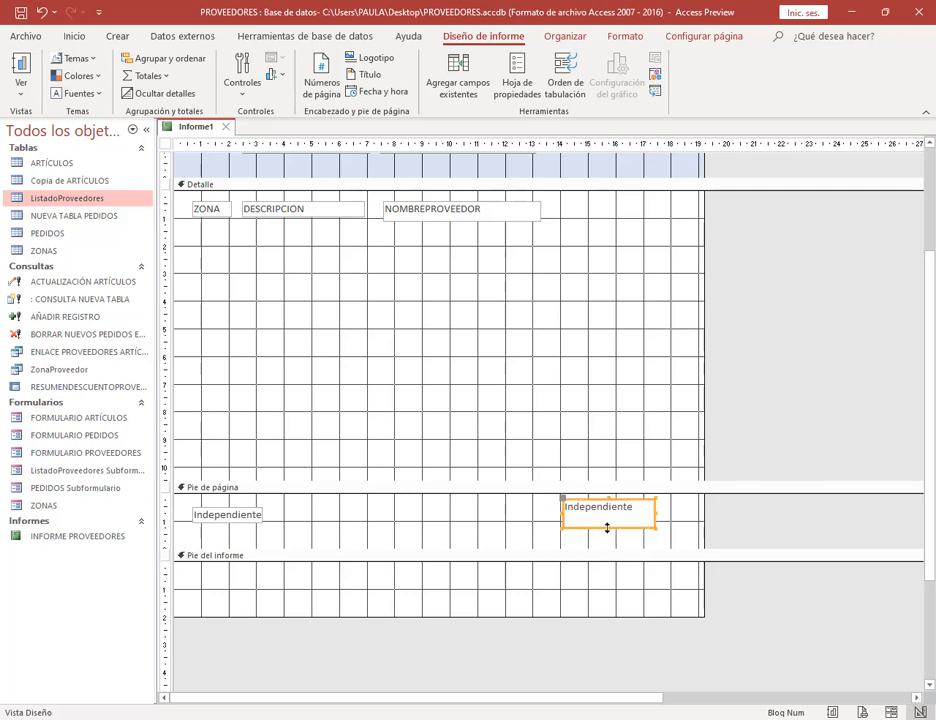
click(514, 533)
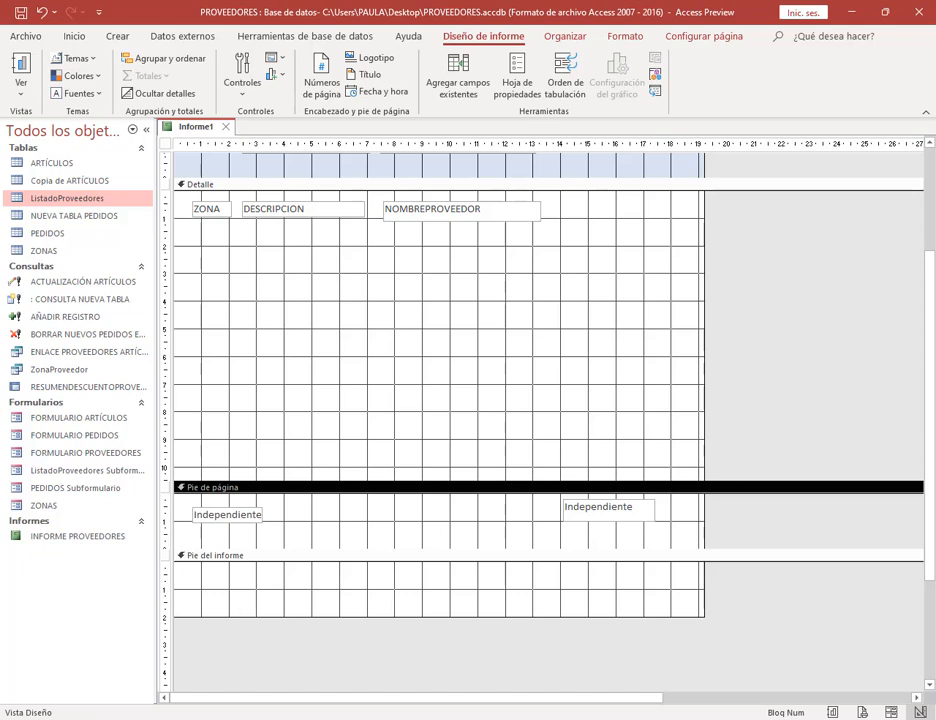
Step: Enter the formula =Ahora() in the first page footer text box
click(246, 512)
click(248, 513)
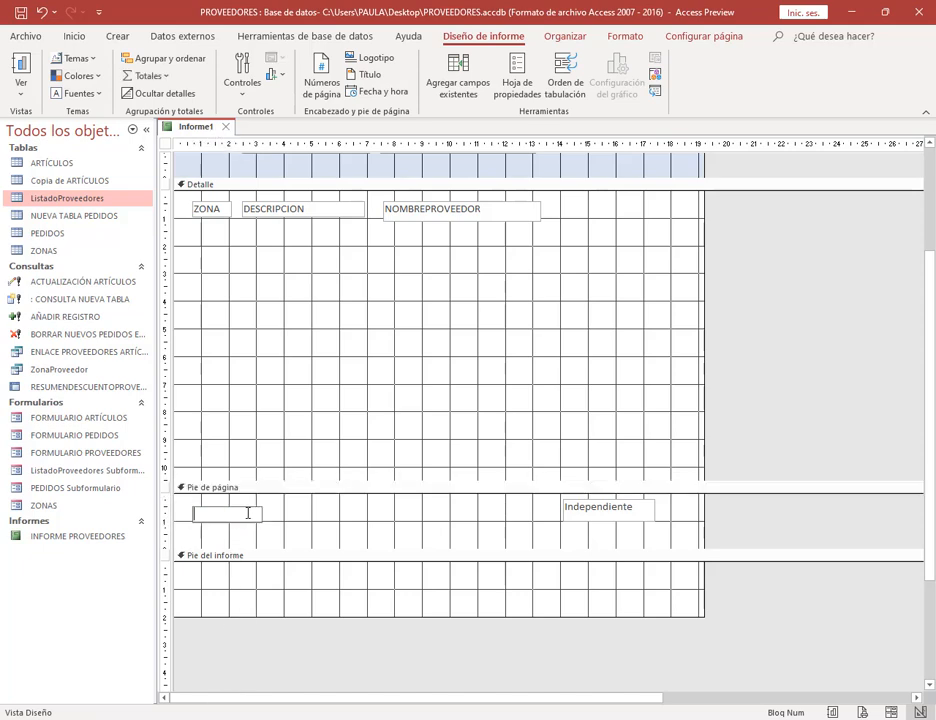
text(=Ahora()
click(268, 523)
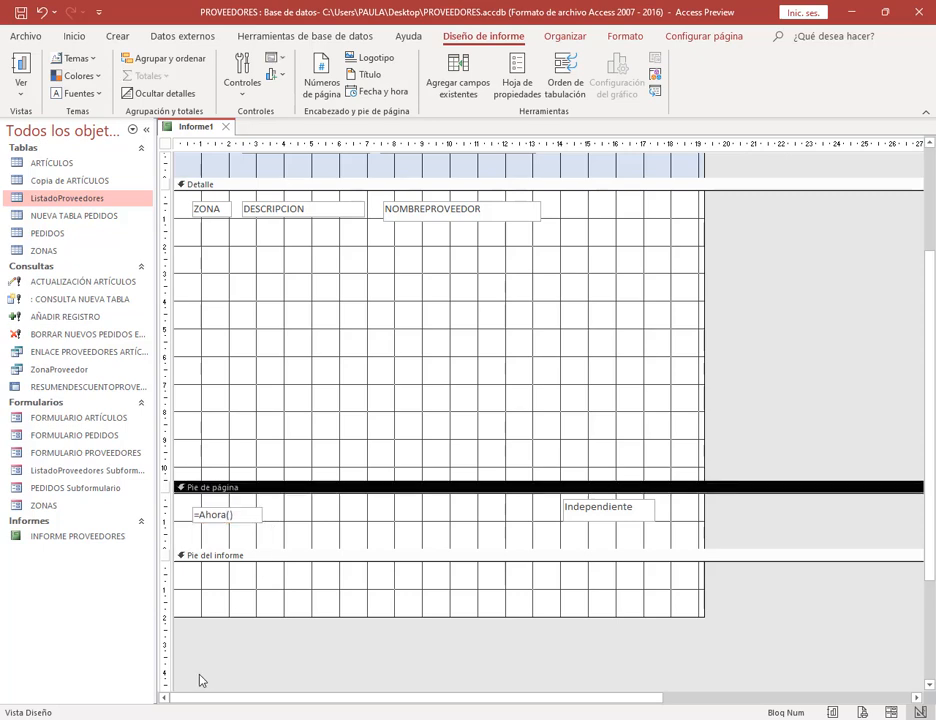
Step: Copy ="Página " & [Page] & " de " from the manual into the second footer text box, widened to start at about the 11.5 cm mark
click(205, 718)
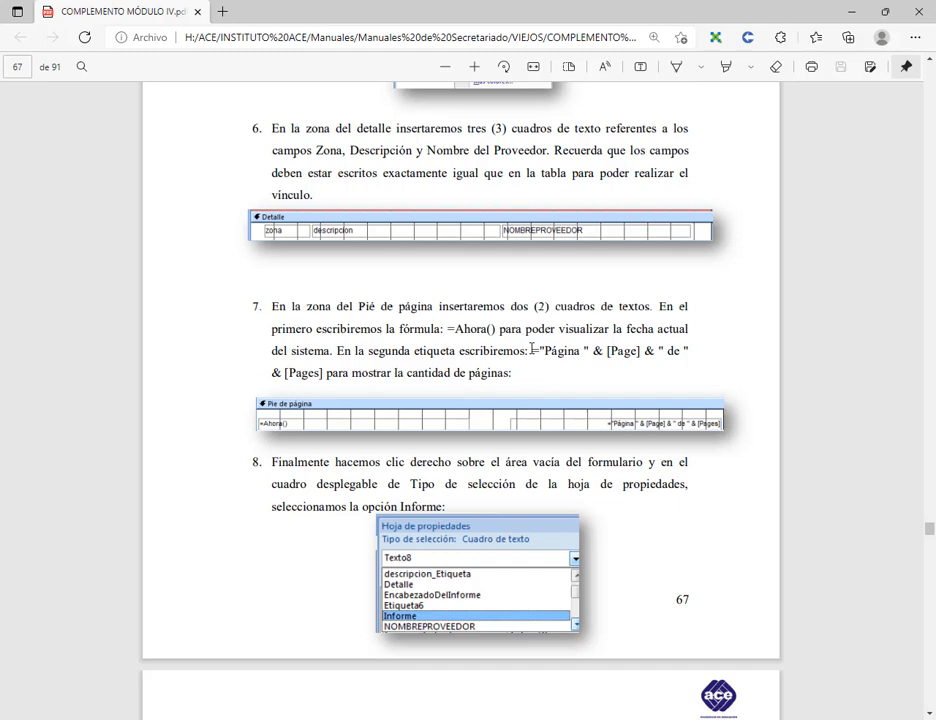
drag(533, 349, 683, 345)
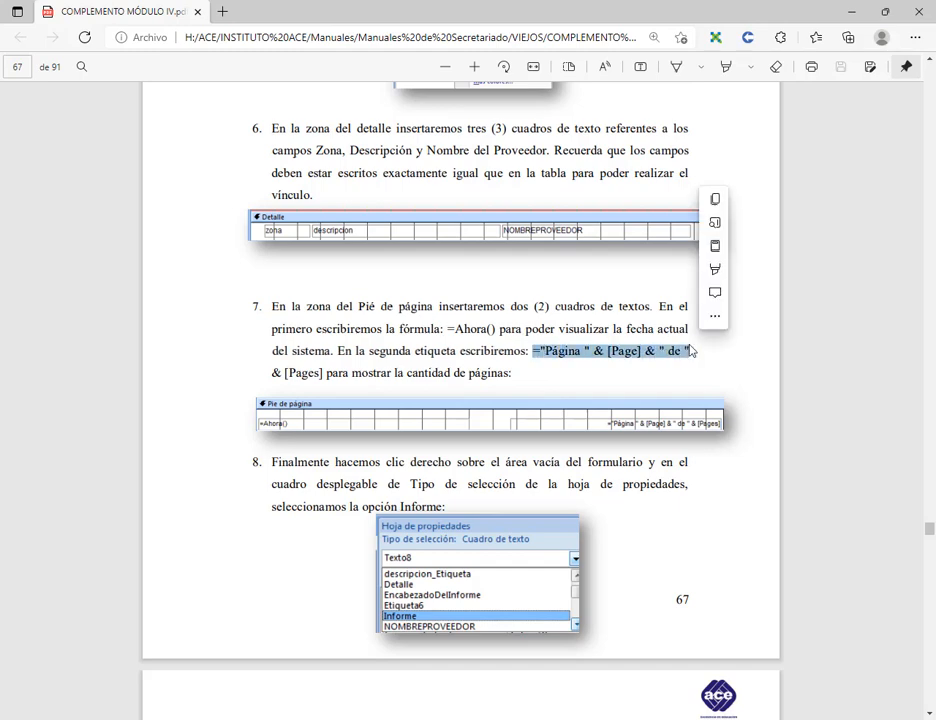
key(ctrl+c)
click(466, 718)
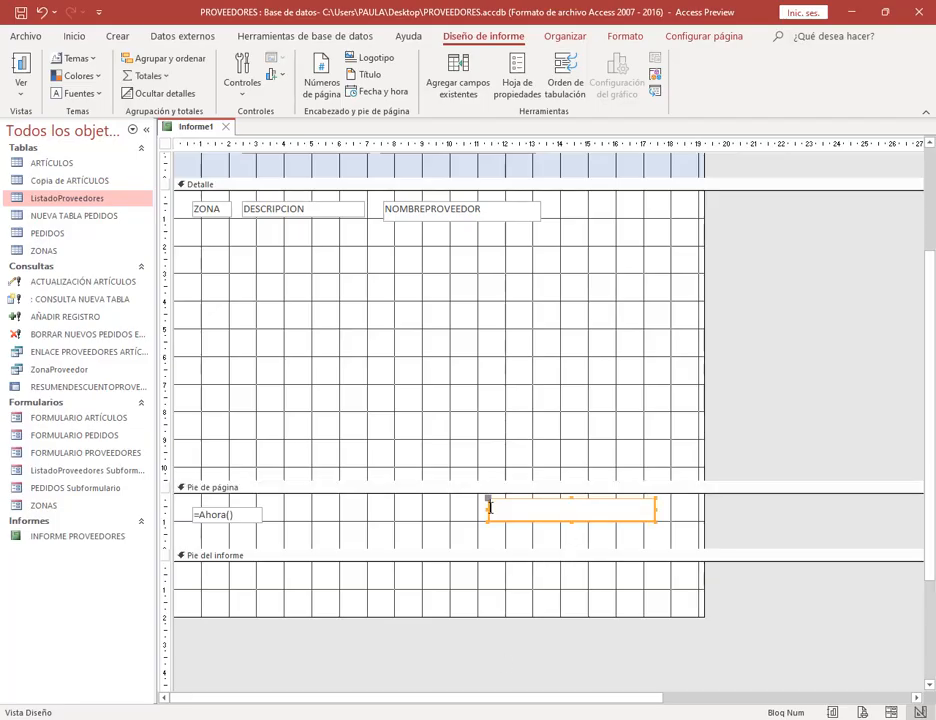
key(ctrl+v)
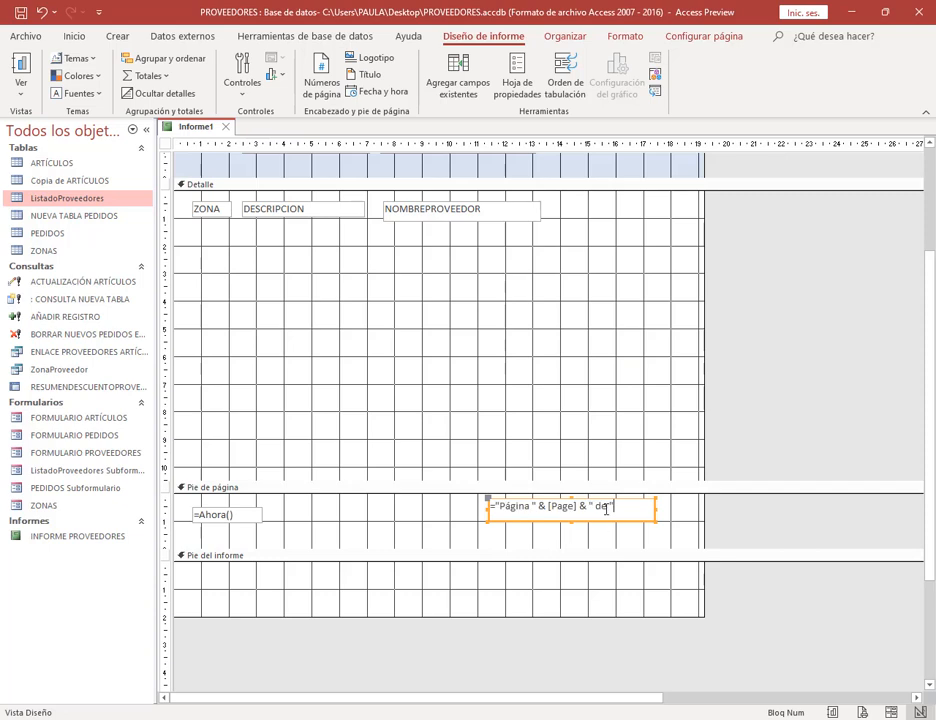
Step: Complete the page number formula with & [Pages] and widen its text box to about the 19 cm mark
text(&)
key(Caps_Lock)
text([P)
key(Caps_Lock)
text(ages])
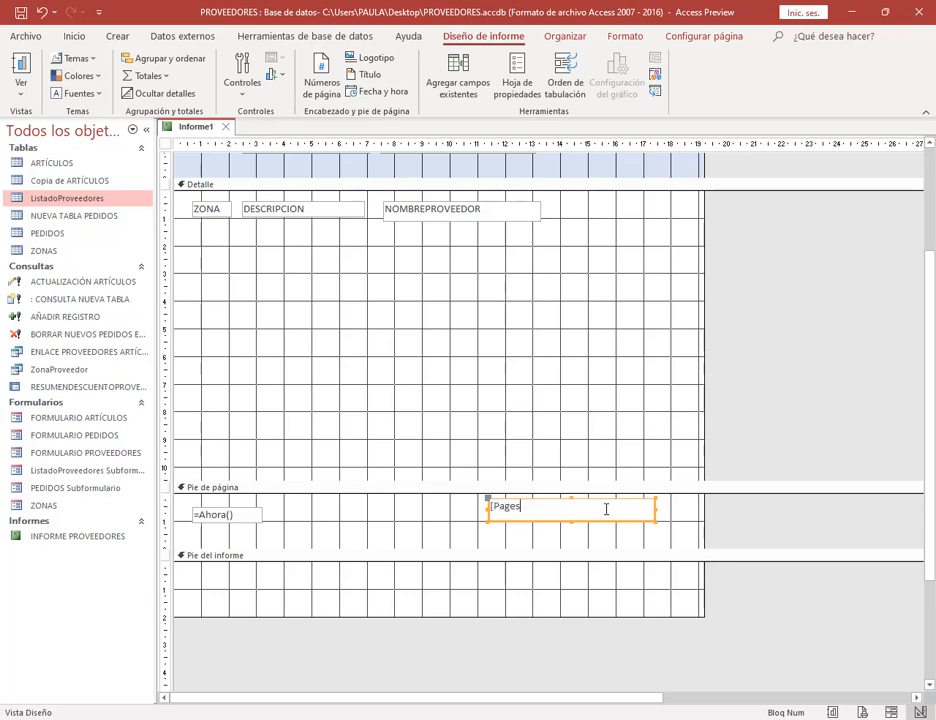
click(686, 517)
click(622, 507)
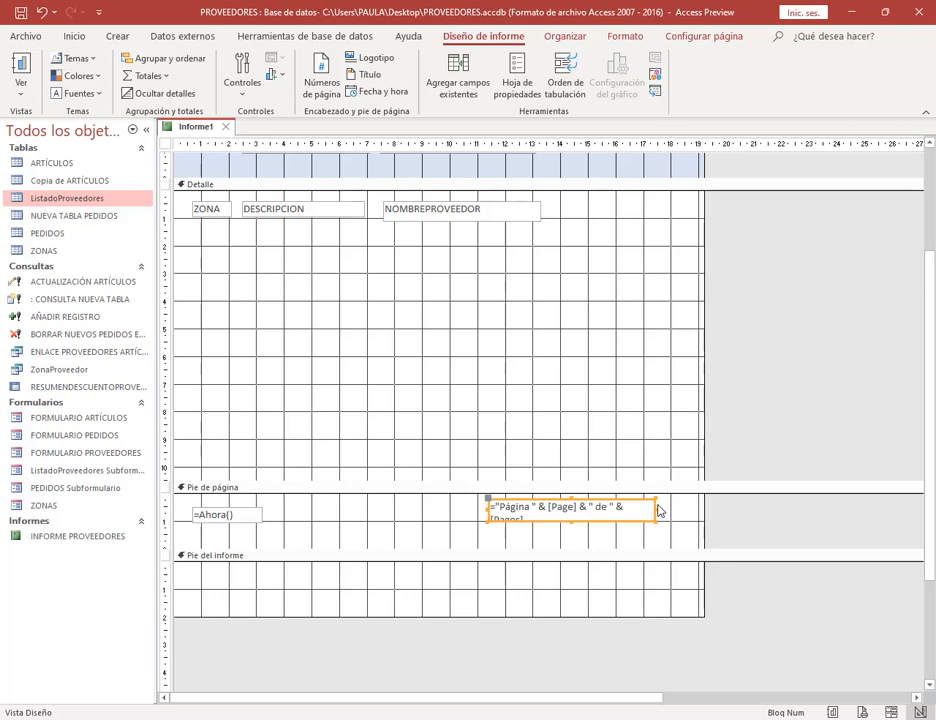
drag(653, 511, 698, 512)
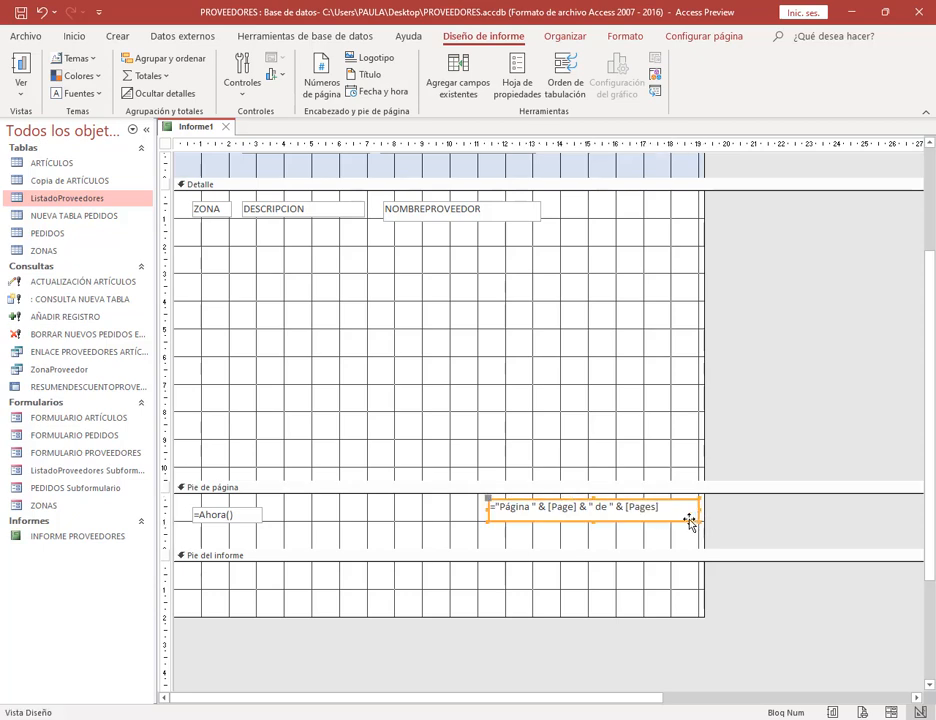
click(418, 527)
Step: Check the manual's remaining instructions and set the report's record source to the ZonaProveedor query
key(alt+Tab)
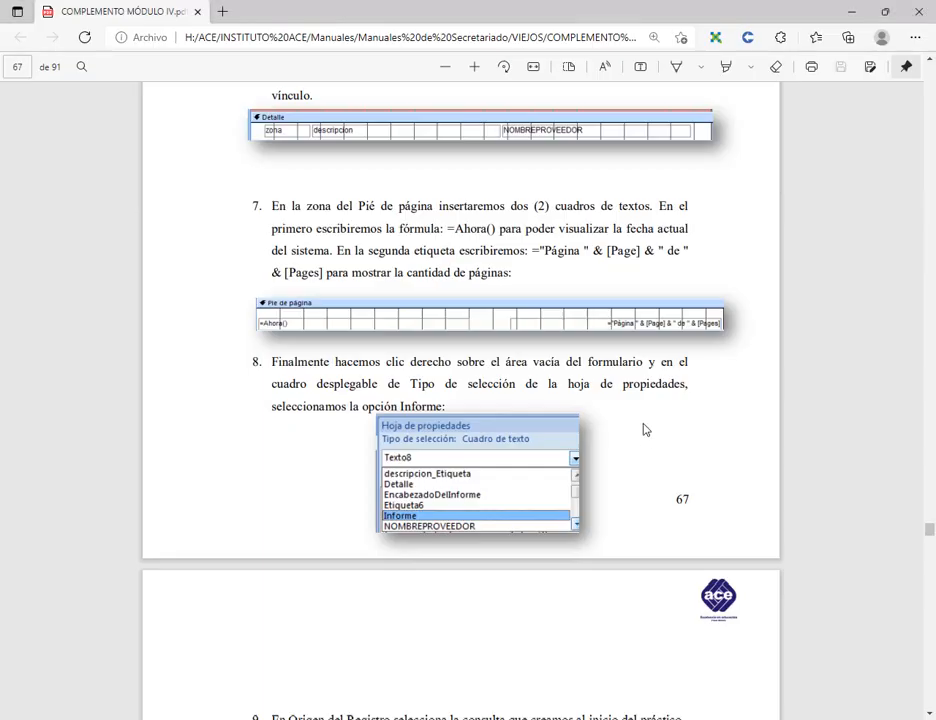
scroll(606, 409, down, 2)
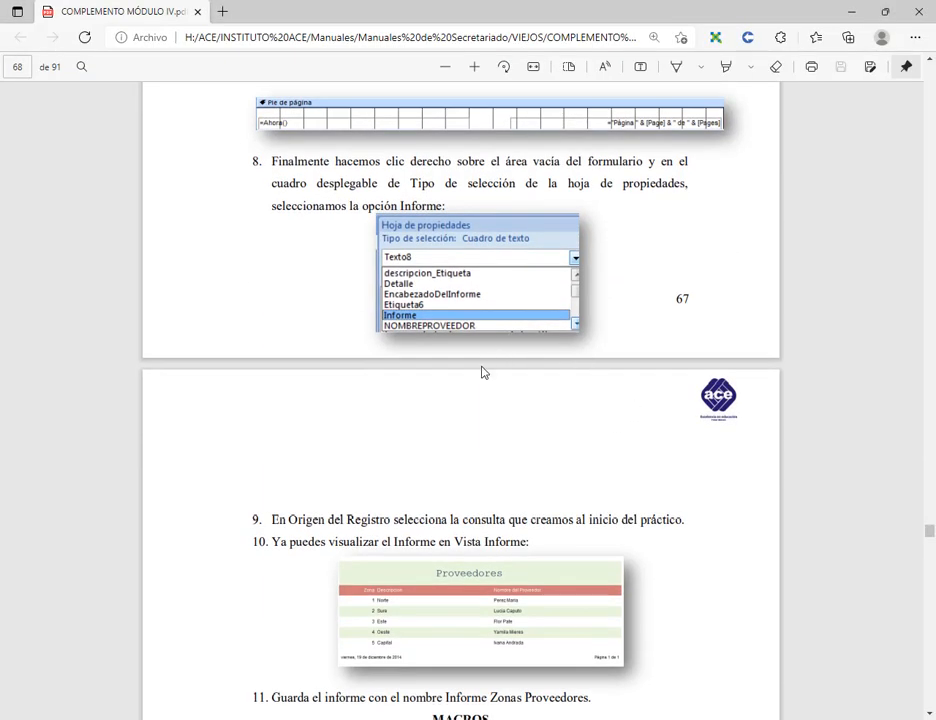
click(852, 12)
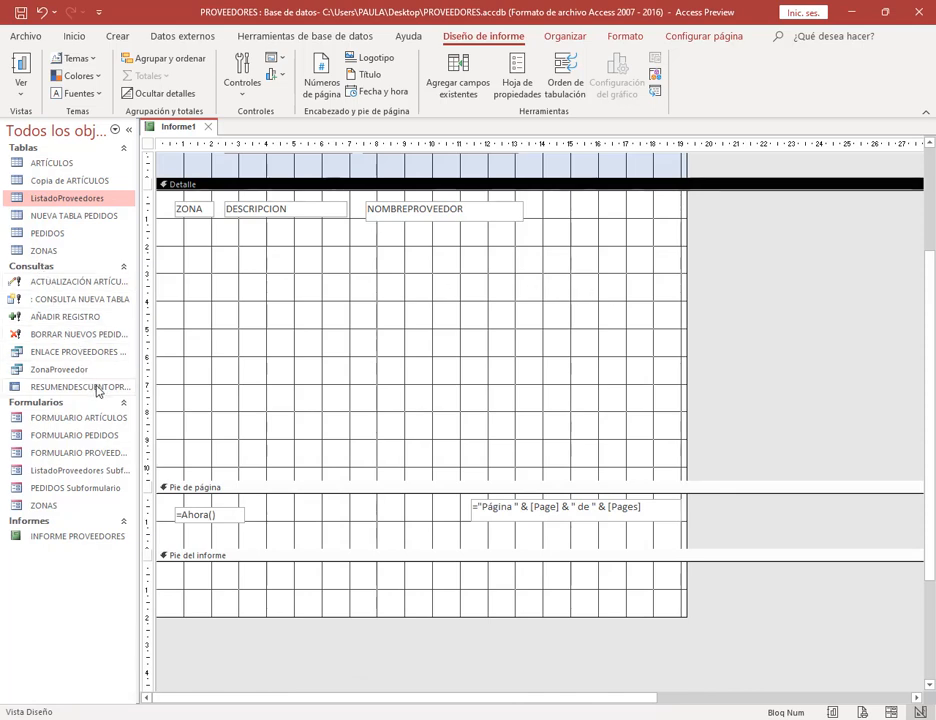
right_click(569, 311)
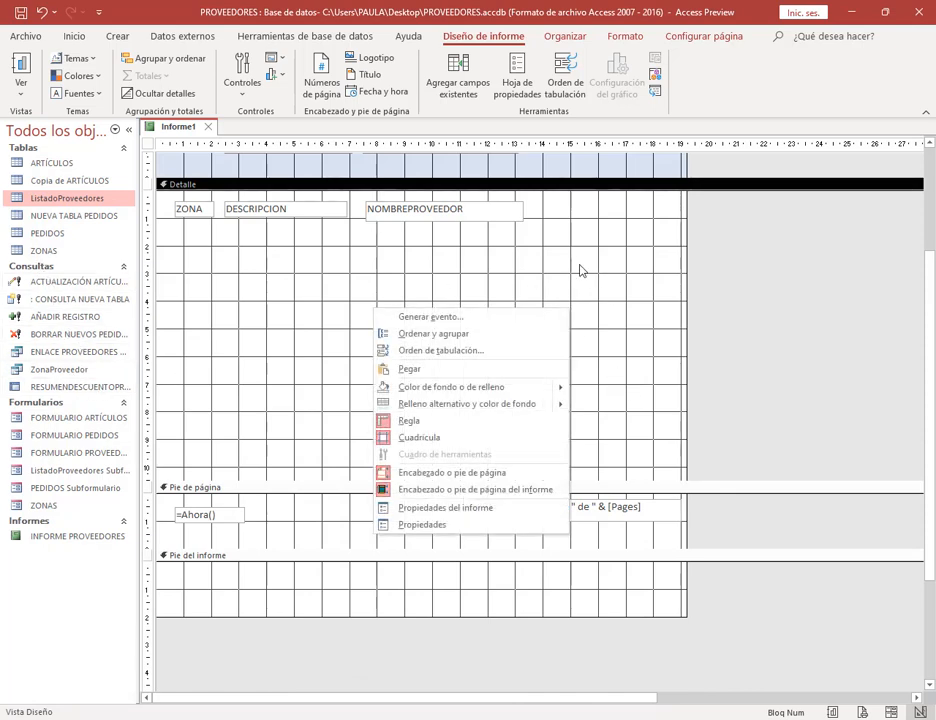
click(423, 537)
click(886, 182)
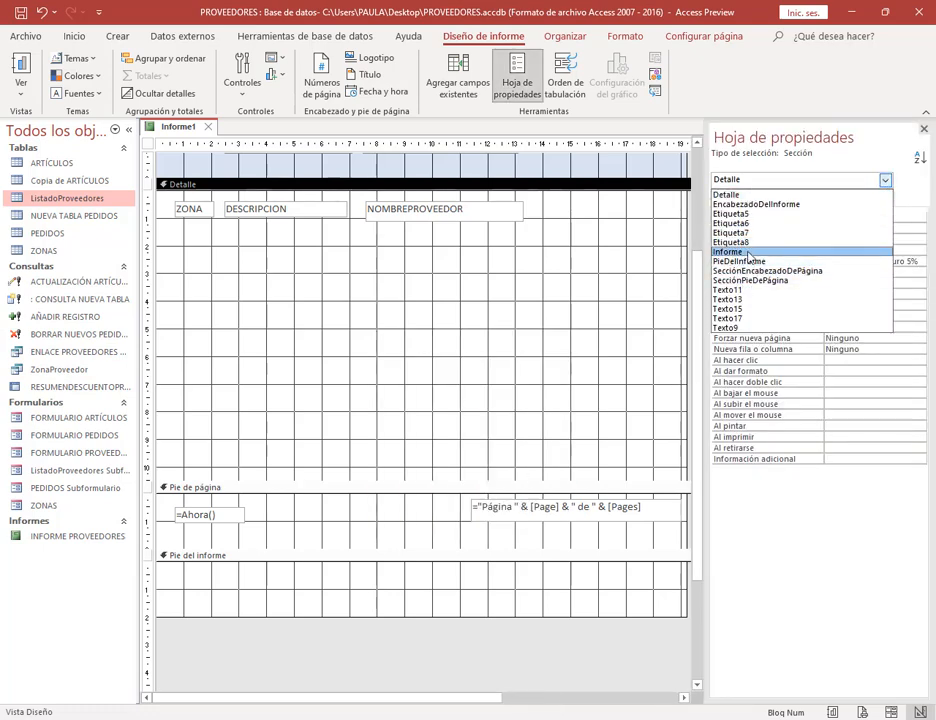
click(800, 252)
click(860, 218)
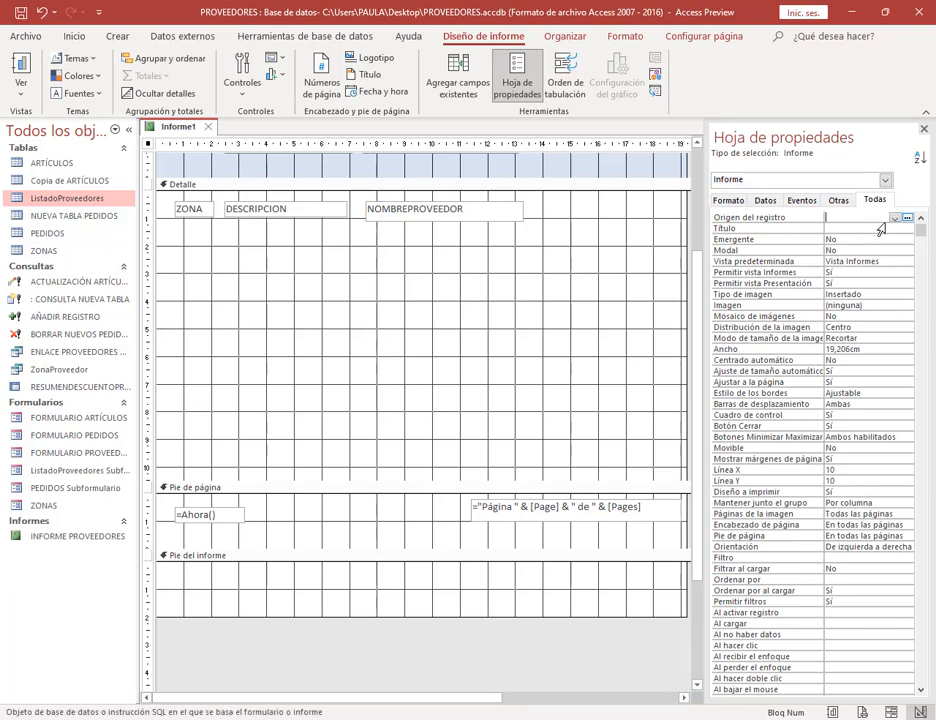
click(894, 218)
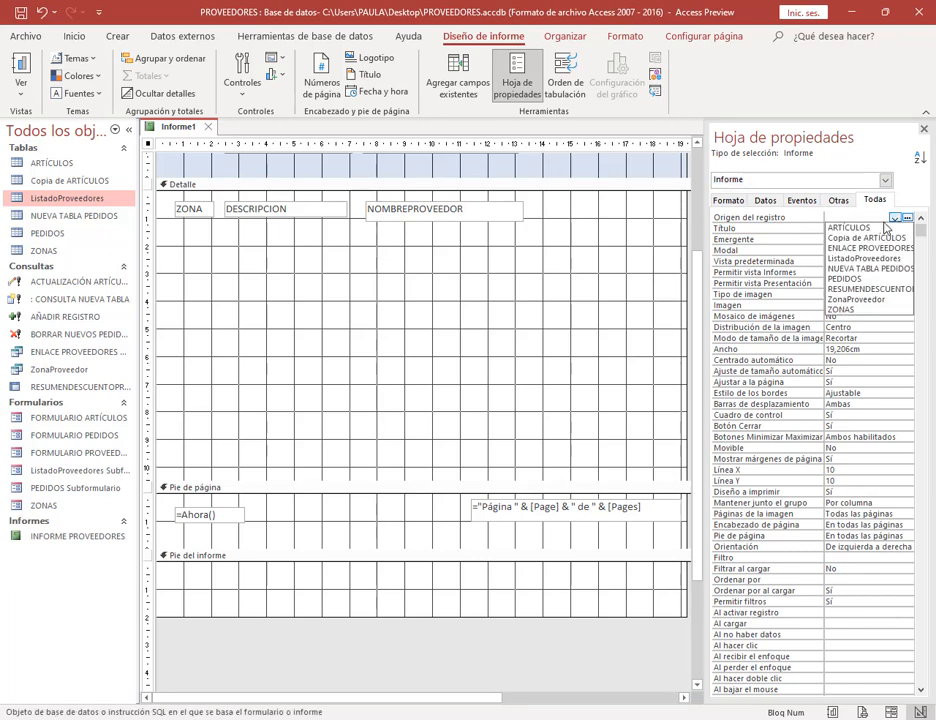
click(866, 300)
Step: Display the finished report in Report view (Vista Informes)
click(617, 268)
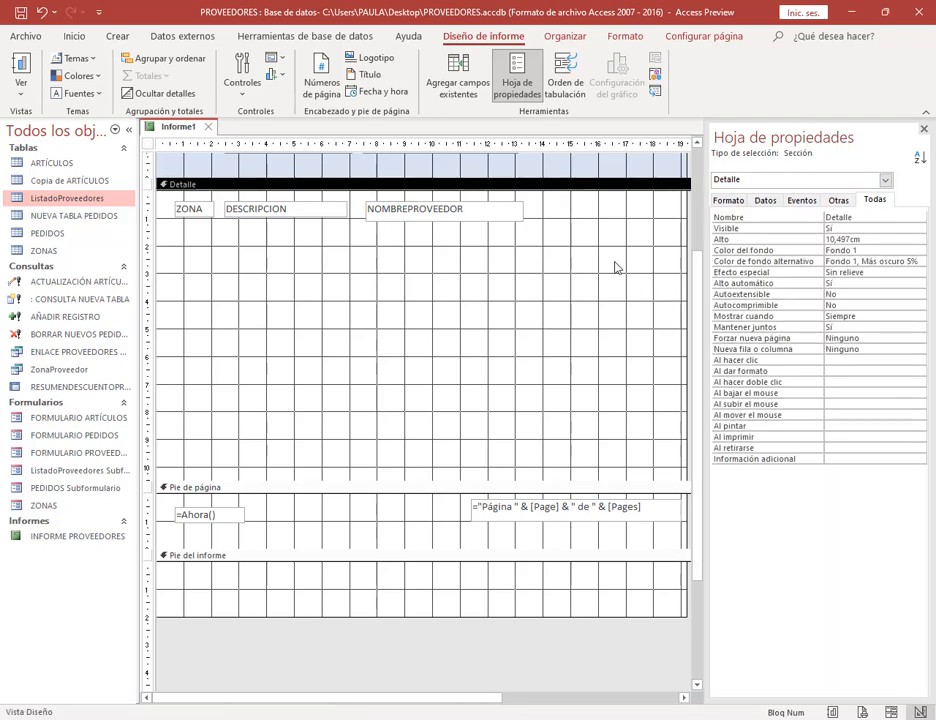
right_click(188, 128)
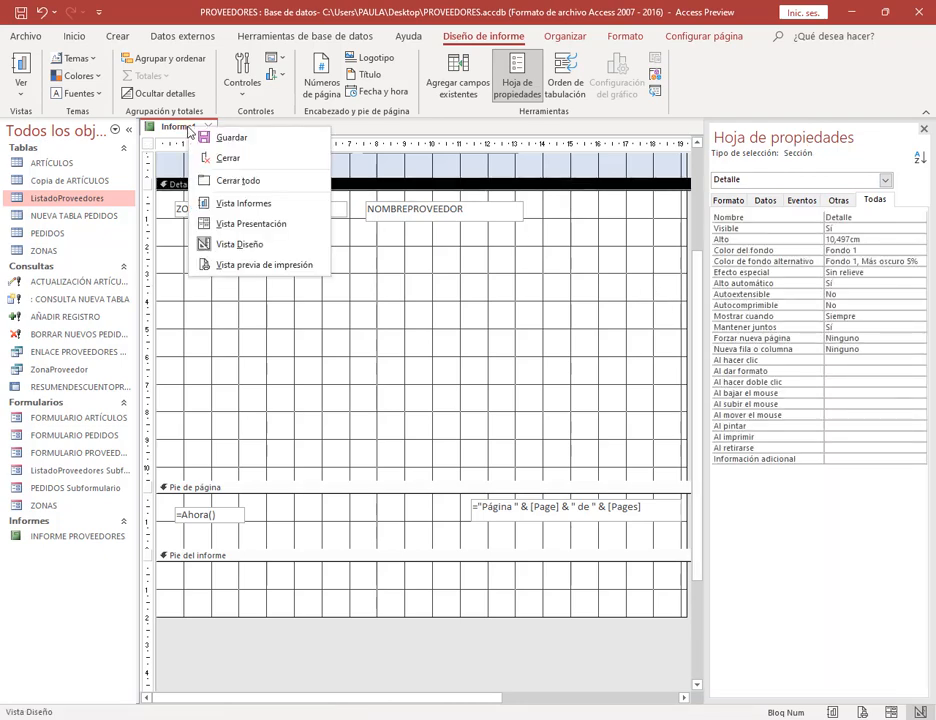
click(245, 203)
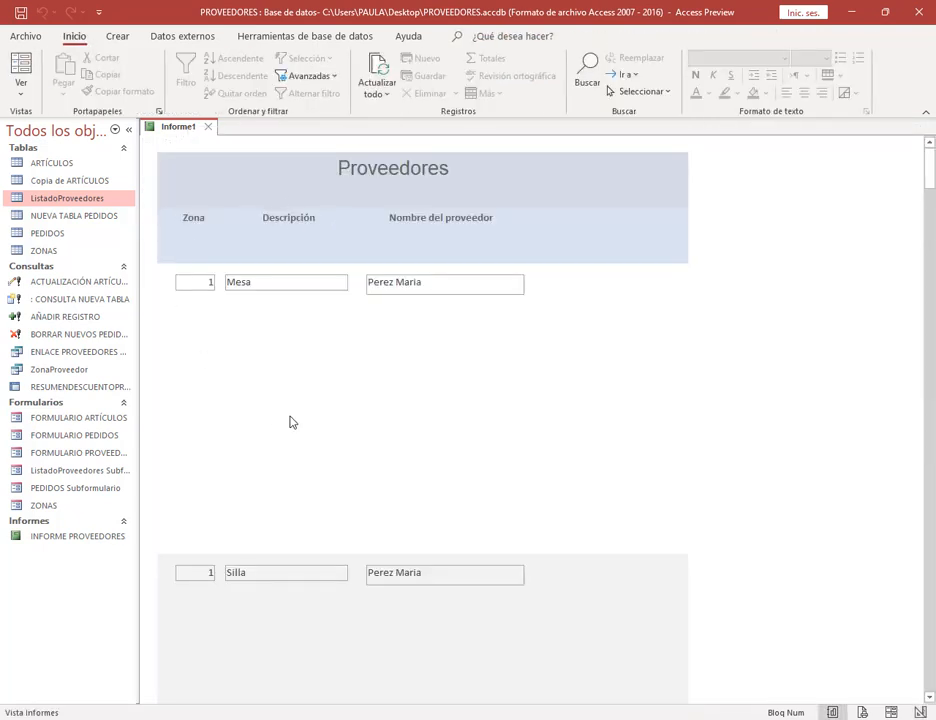
Step: Return the report to Design view and reduce the Detail section's height to about 2.7 cm
scroll(292, 414, down, 2)
scroll(270, 400, up, 2)
right_click(178, 132)
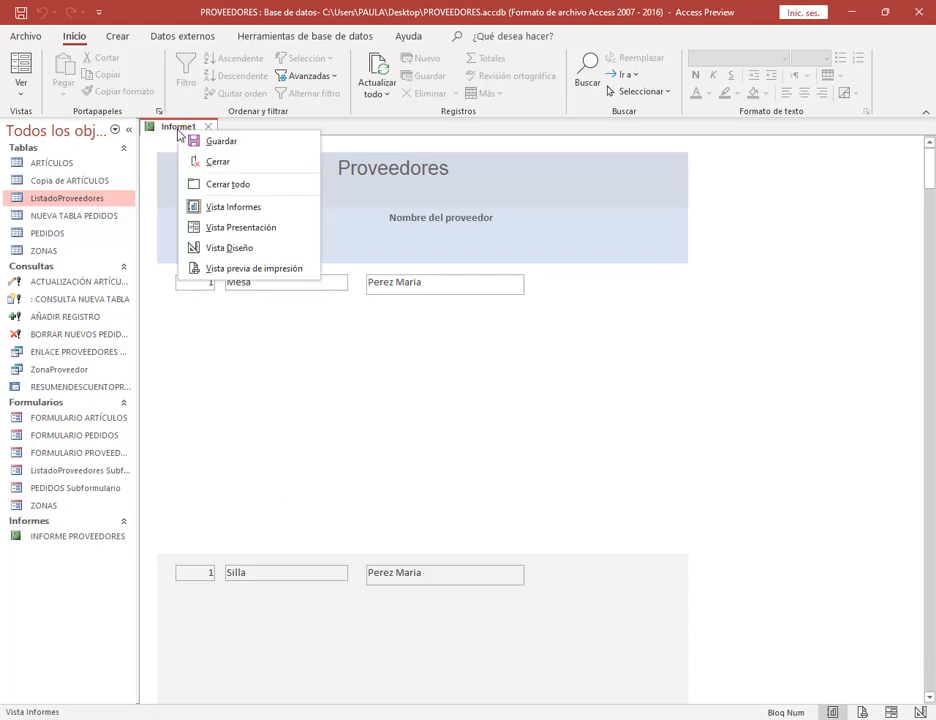
click(222, 248)
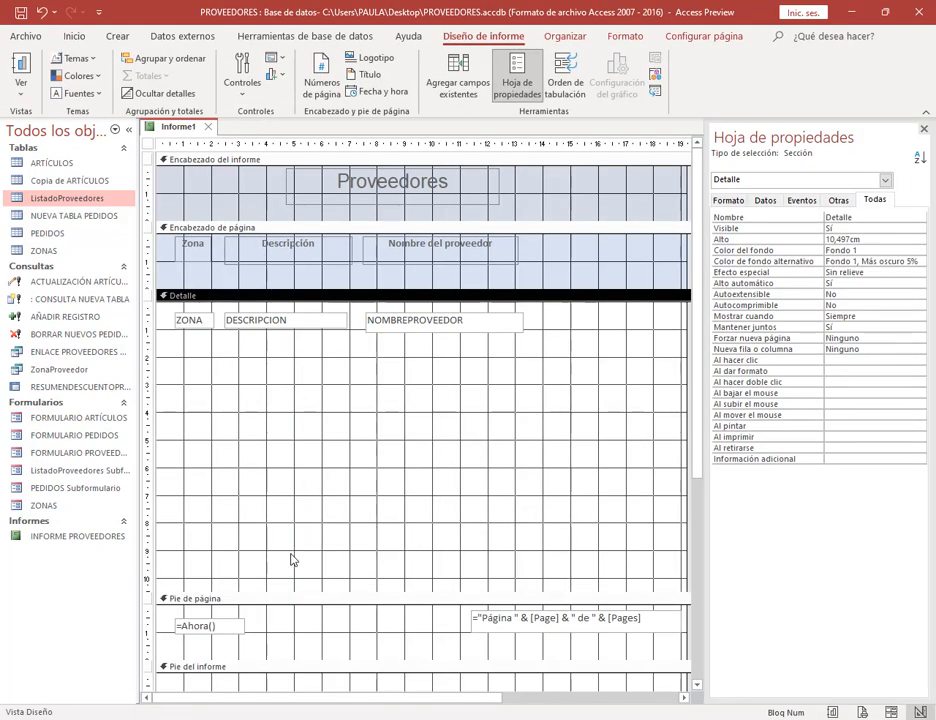
drag(160, 302, 612, 352)
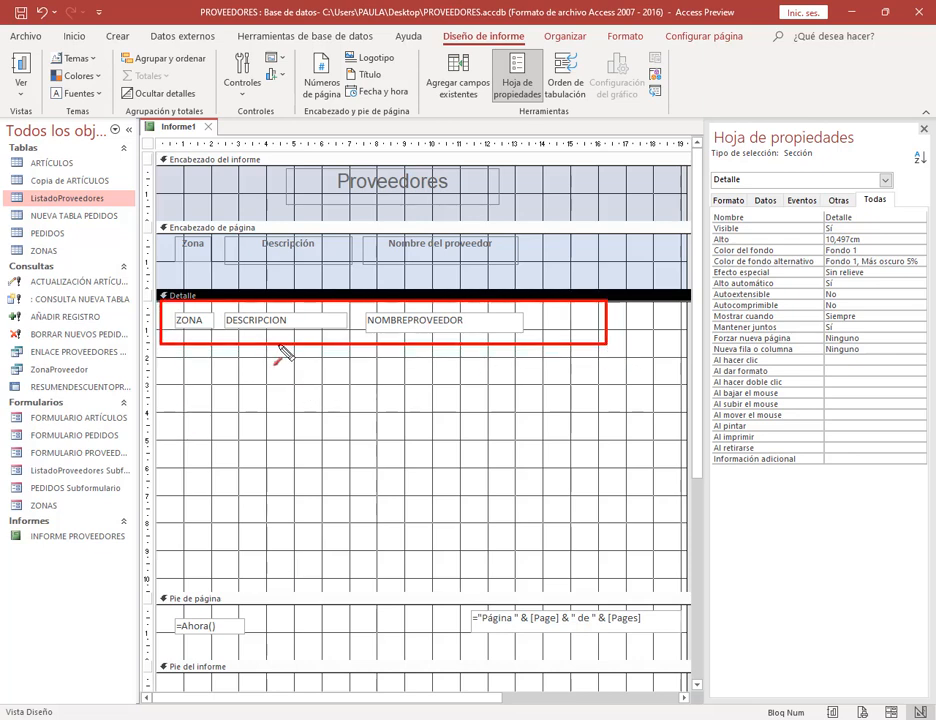
mouse_move(280, 347)
mouse_down()
mouse_move(289, 591)
mouse_move(278, 587)
mouse_up()
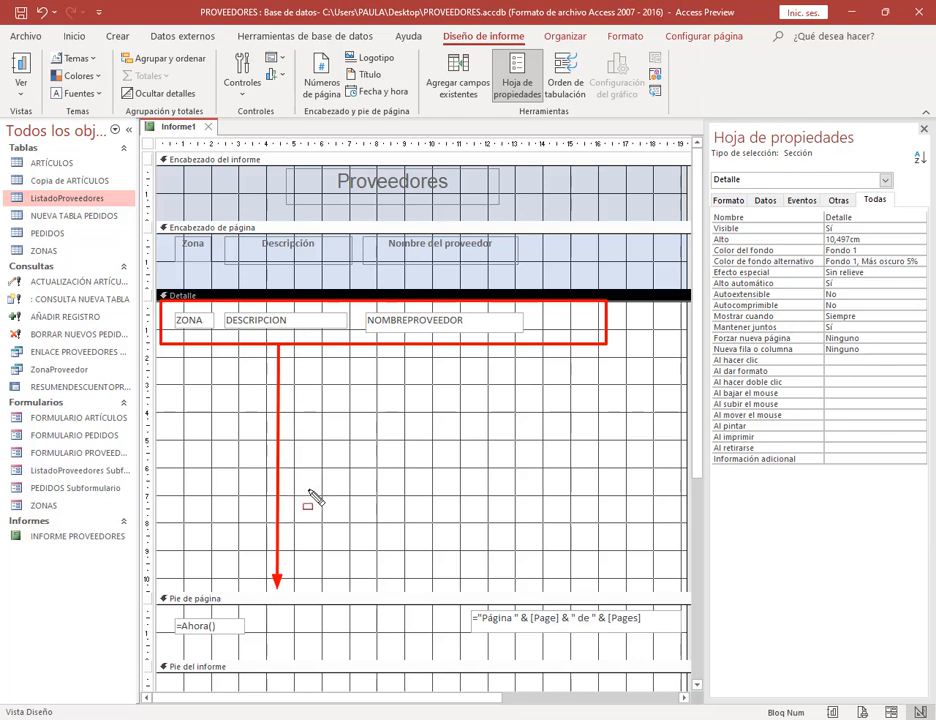
key(Escape)
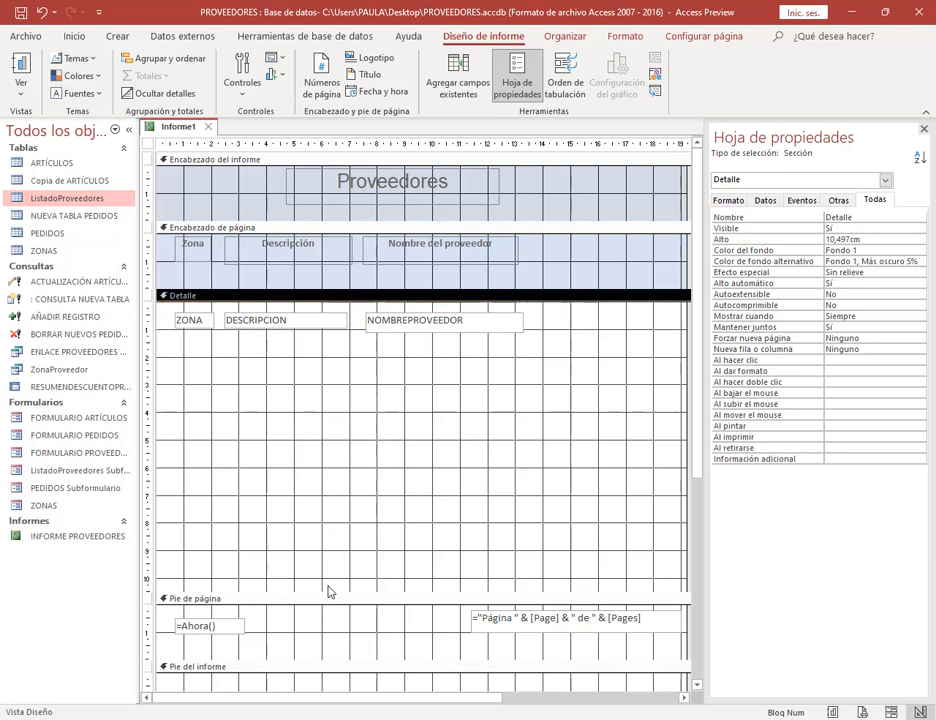
drag(330, 590, 330, 377)
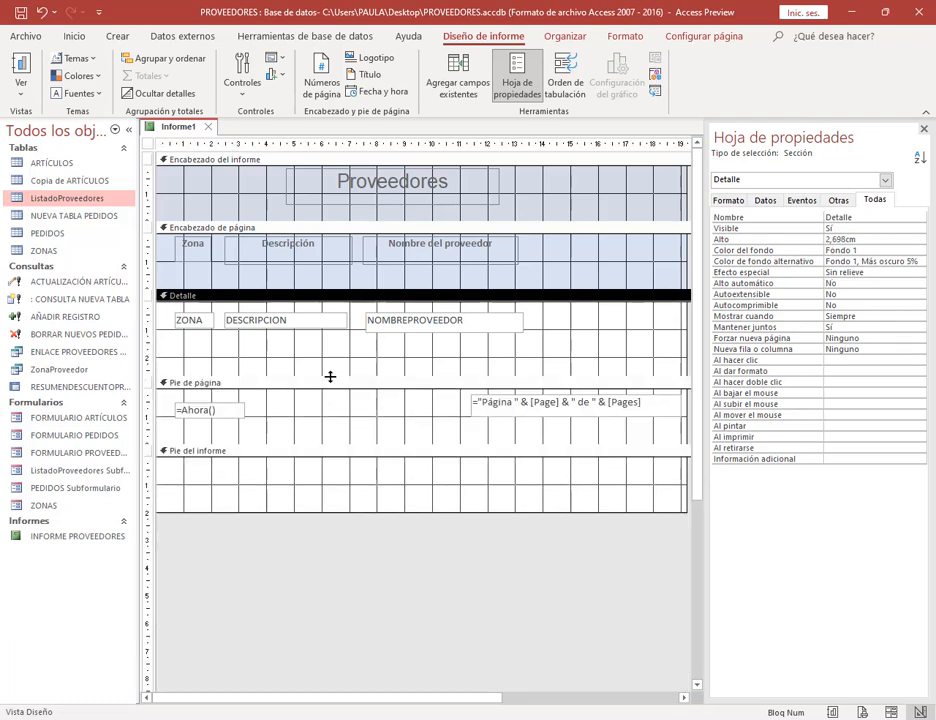
Step: Display the report in Report view (Vista Informes) and look over the spacing of its records
right_click(190, 132)
click(204, 206)
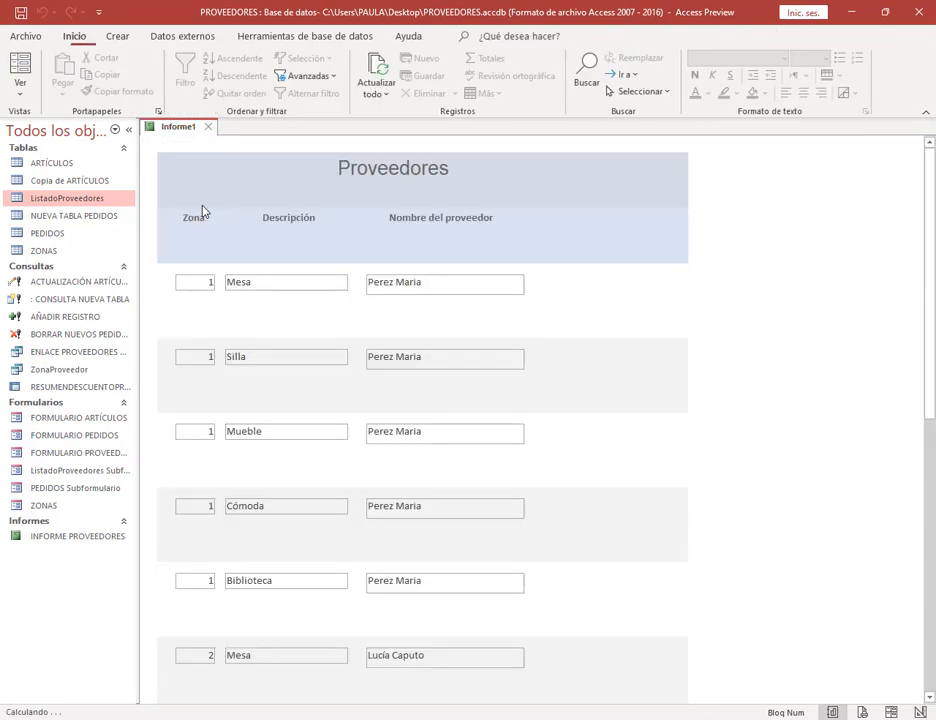
scroll(265, 308, down, 3)
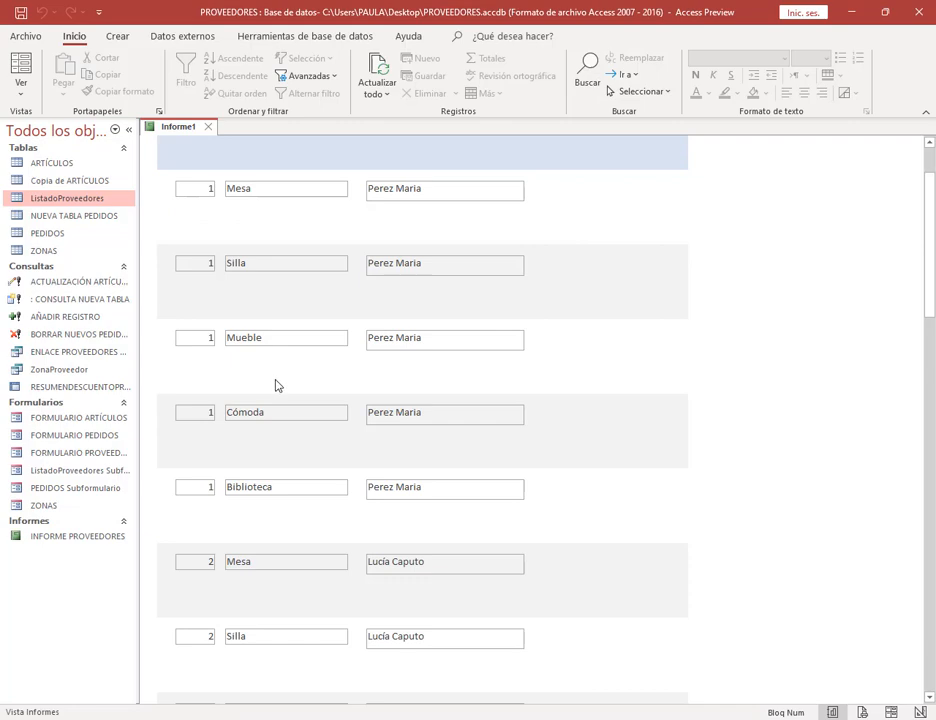
scroll(277, 385, up, 2)
Step: Check the report name required by the PDF manual and save the report in Access as Zonas Proveedores
click(190, 719)
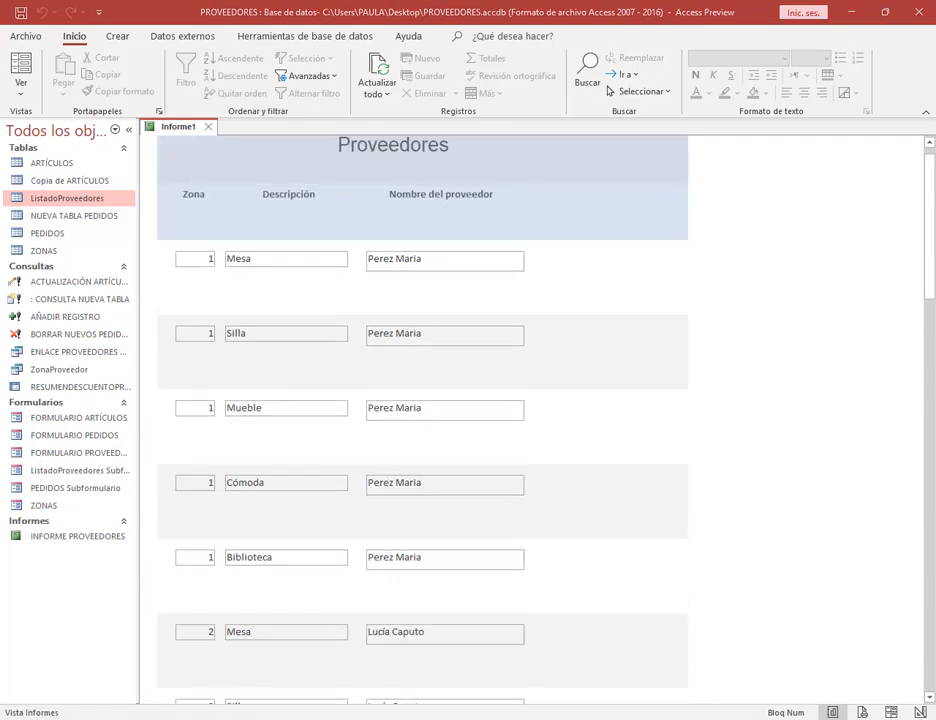
scroll(498, 454, down, 3)
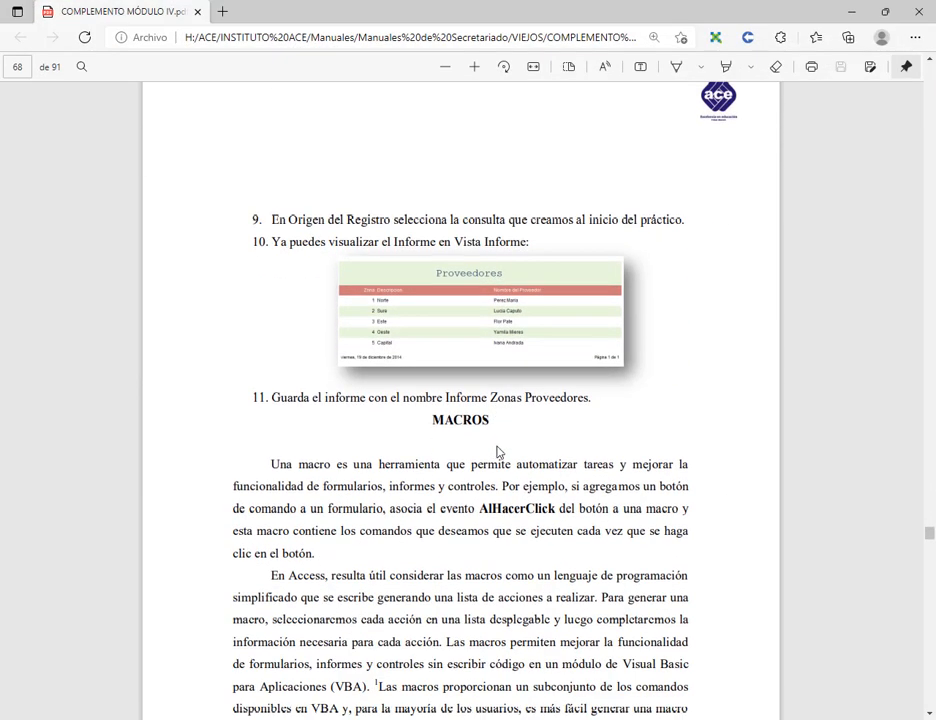
drag(491, 395, 590, 397)
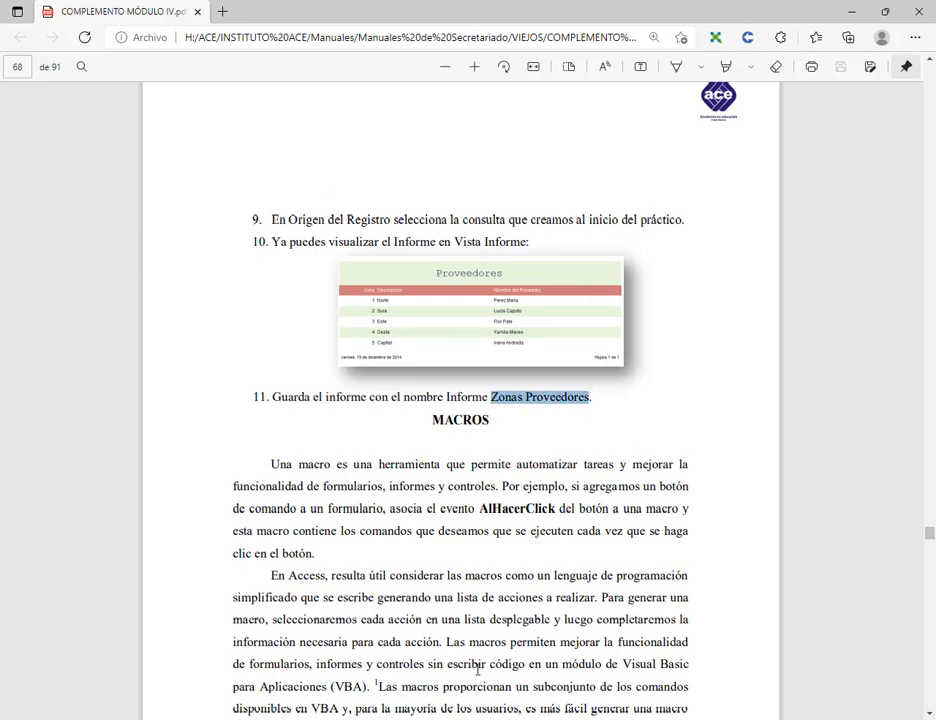
key(alt+Tab)
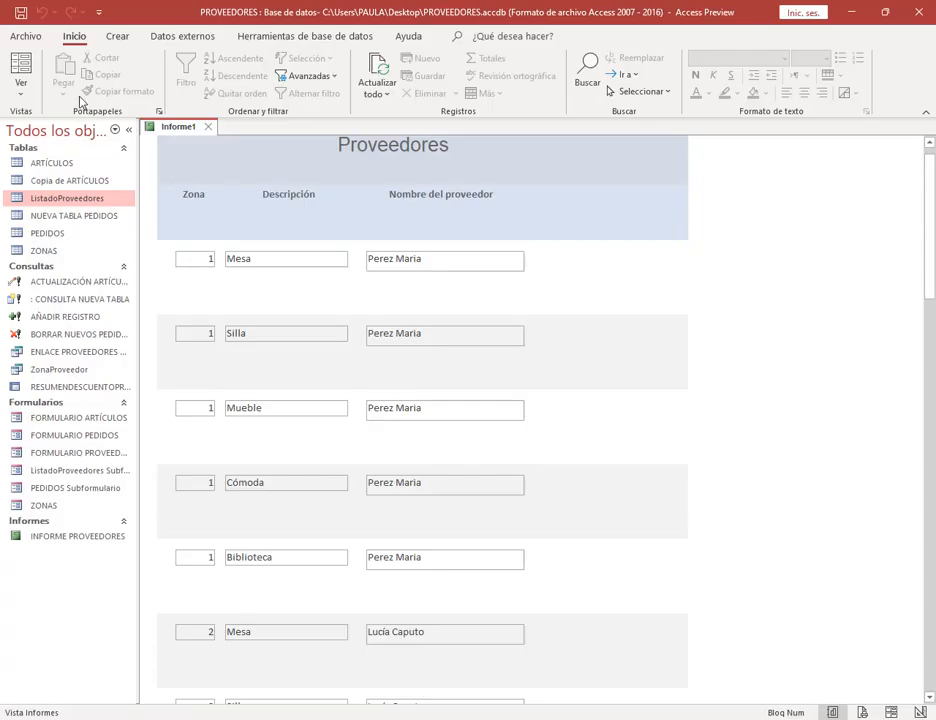
click(20, 12)
text(Zonas Proveedores)
click(471, 280)
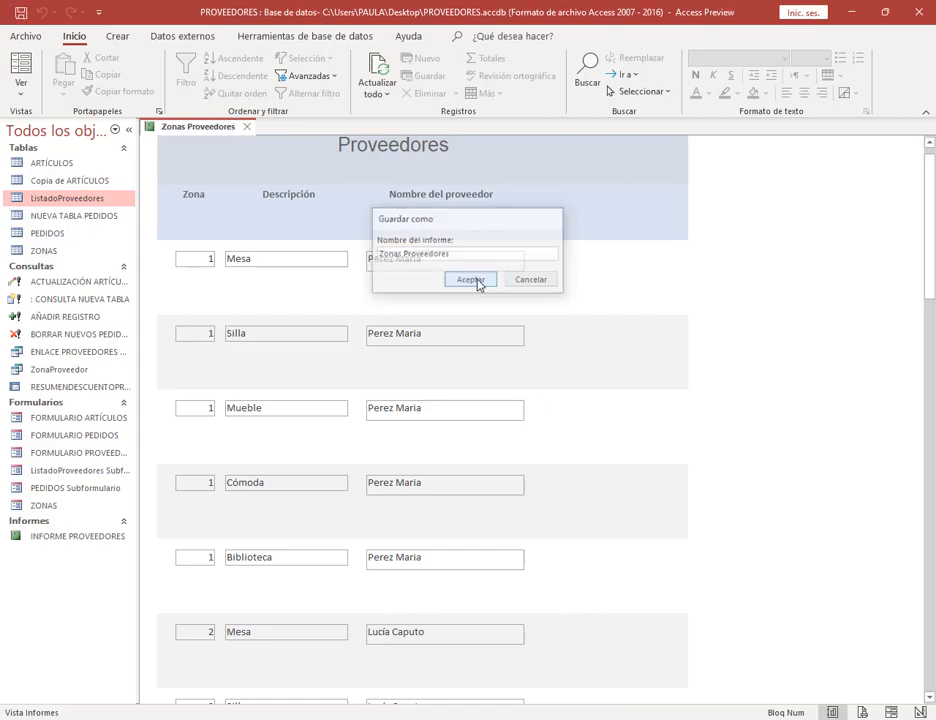
Step: Switch to the PDF manual and read the macros introduction and the first instructions of practice 16
key(alt+Tab)
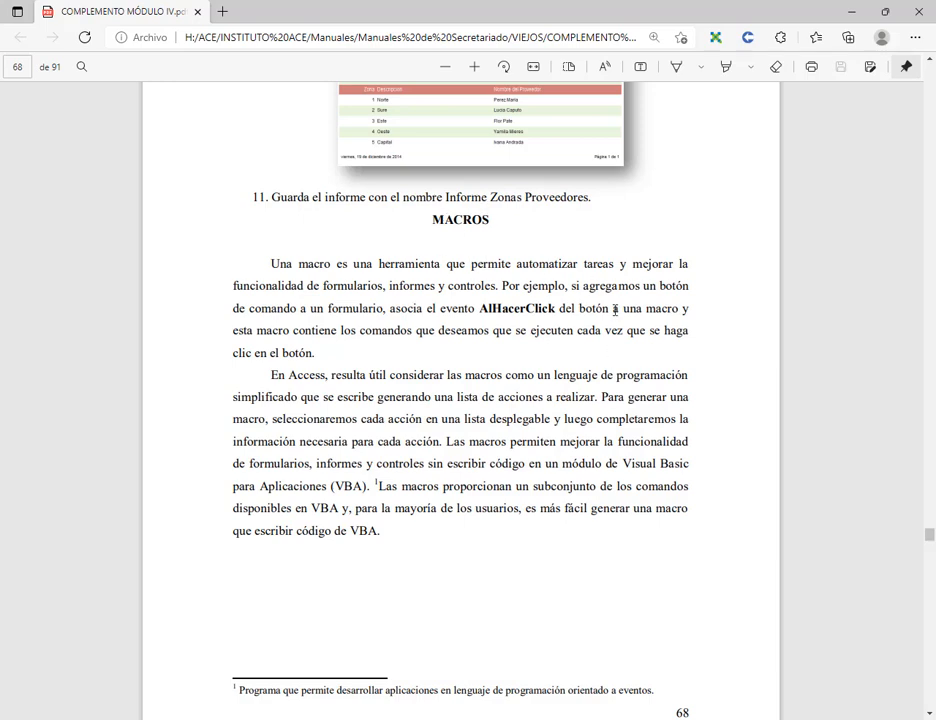
scroll(572, 300, down, 2)
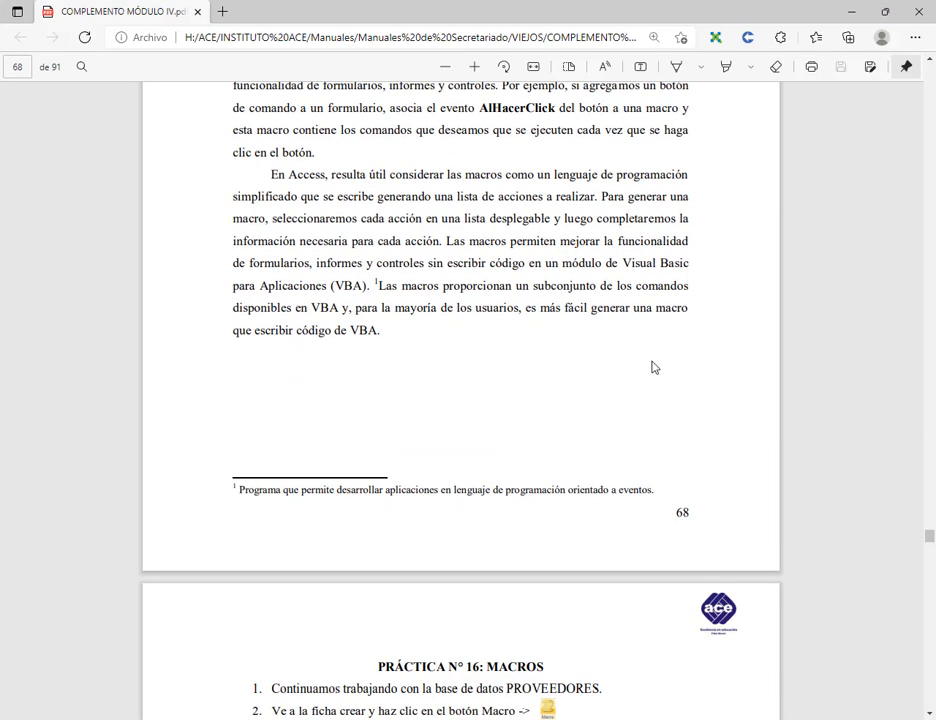
scroll(574, 386, down, 4)
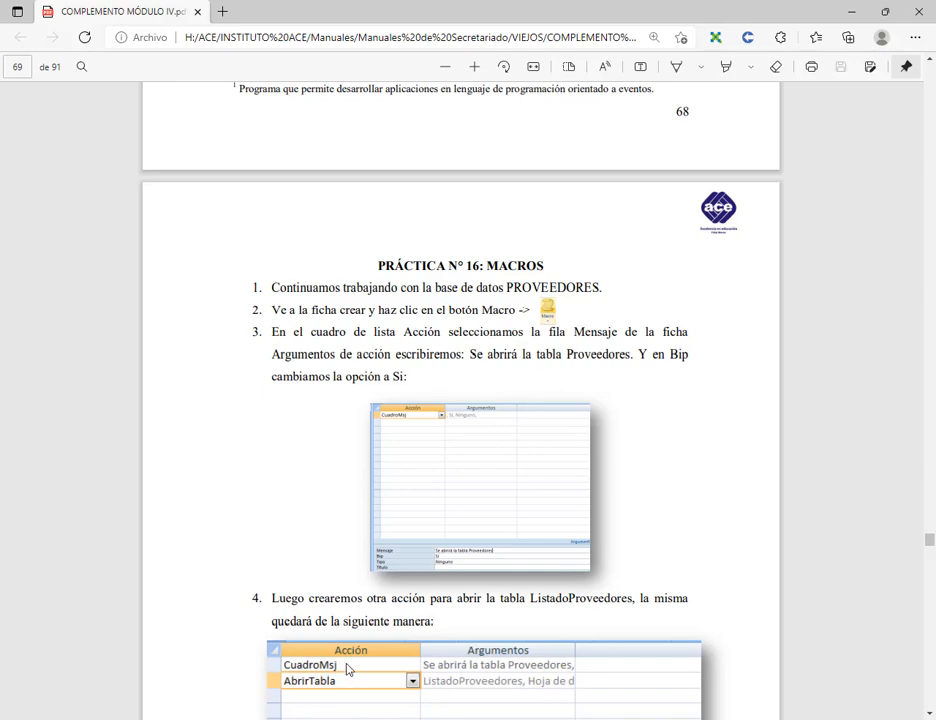
Step: Back in Access, close the Zonas Proveedores report and open FORMULARIO PEDIDOS in Design view with the property sheet closed
click(449, 717)
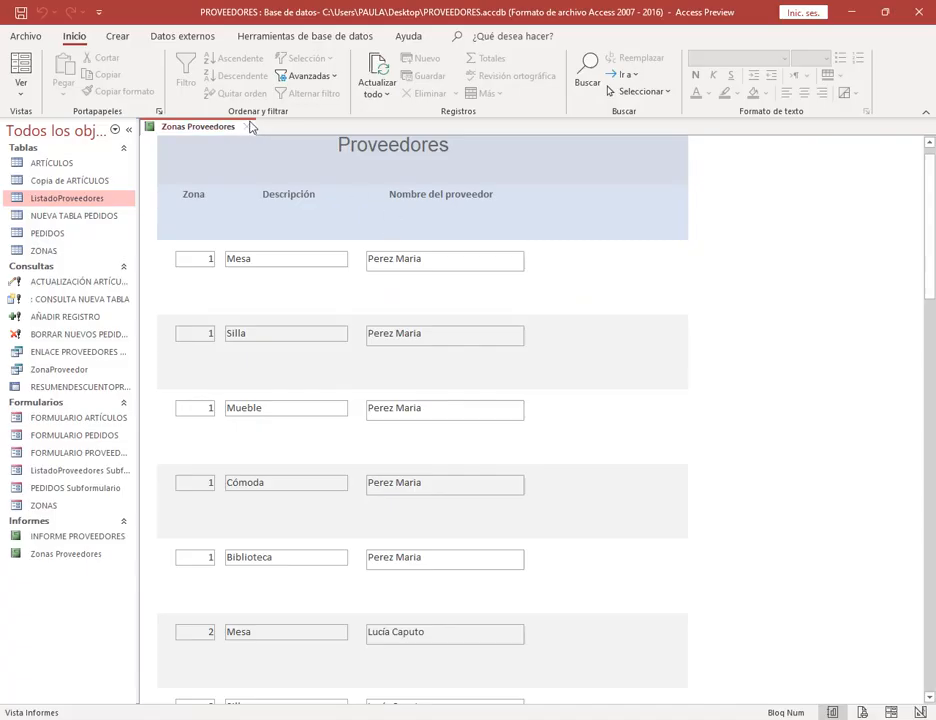
click(250, 126)
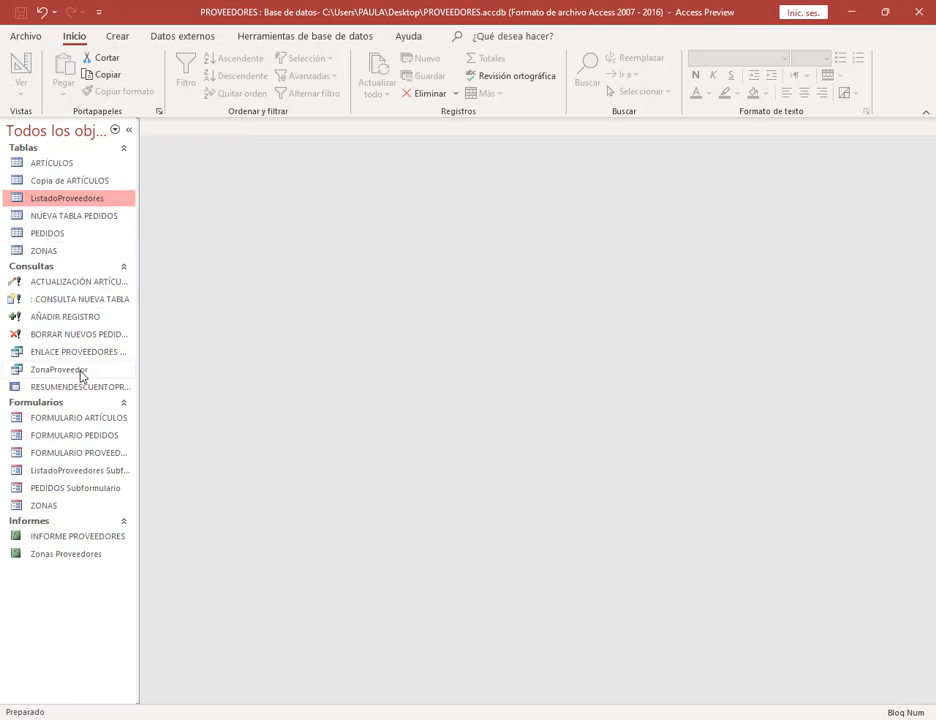
double_click(108, 436)
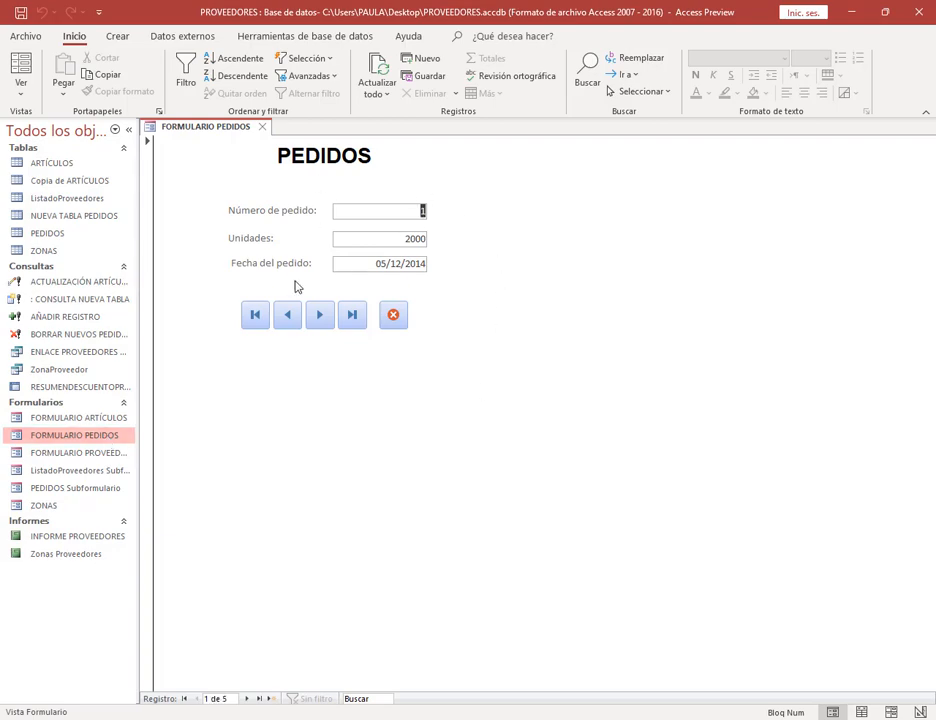
right_click(210, 127)
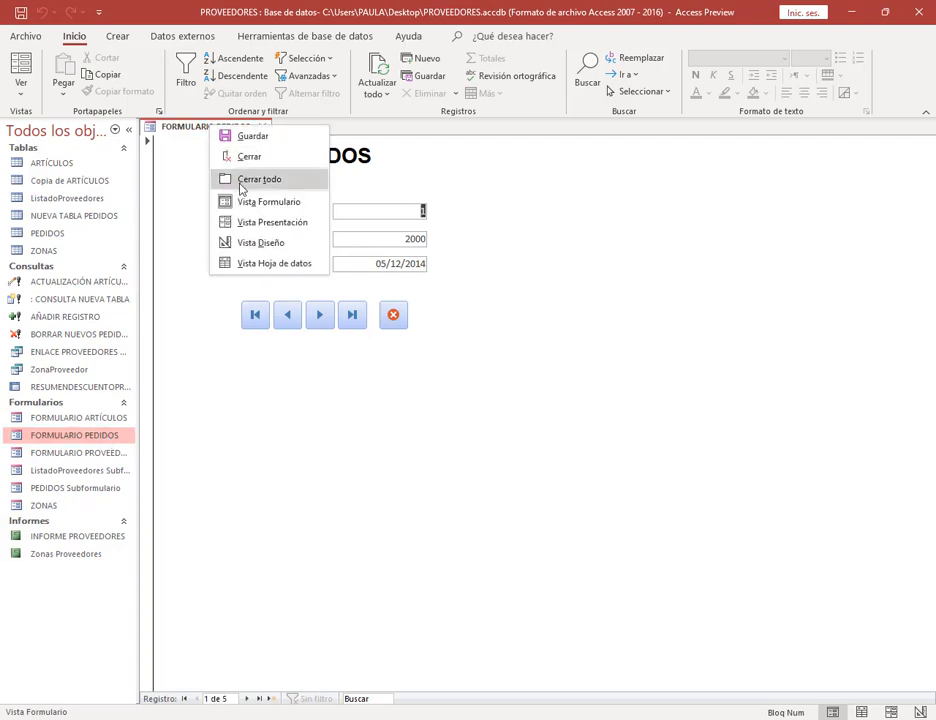
click(261, 243)
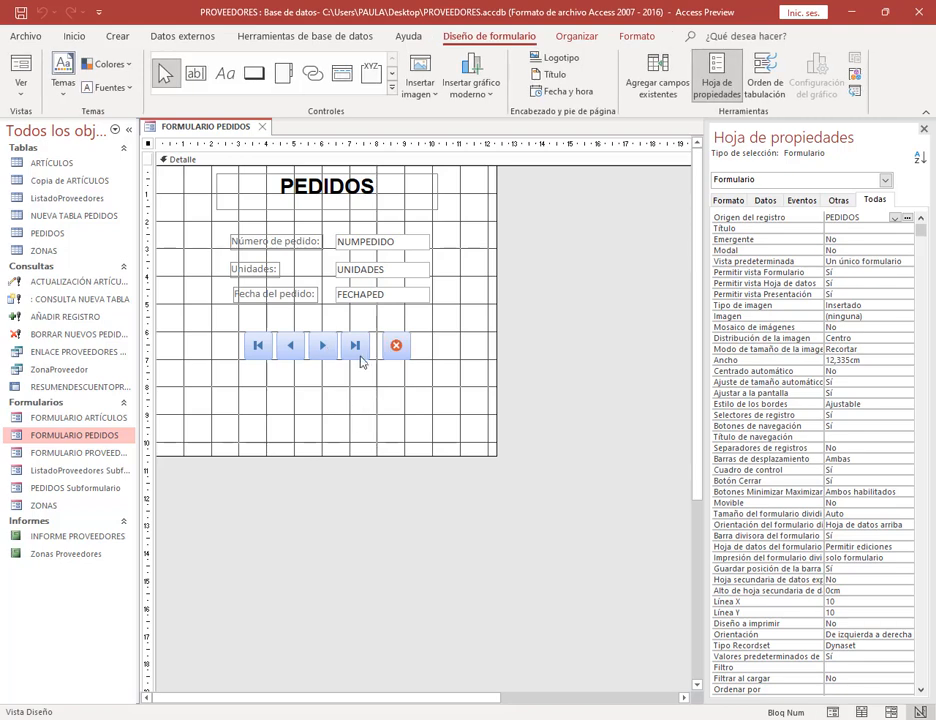
click(923, 129)
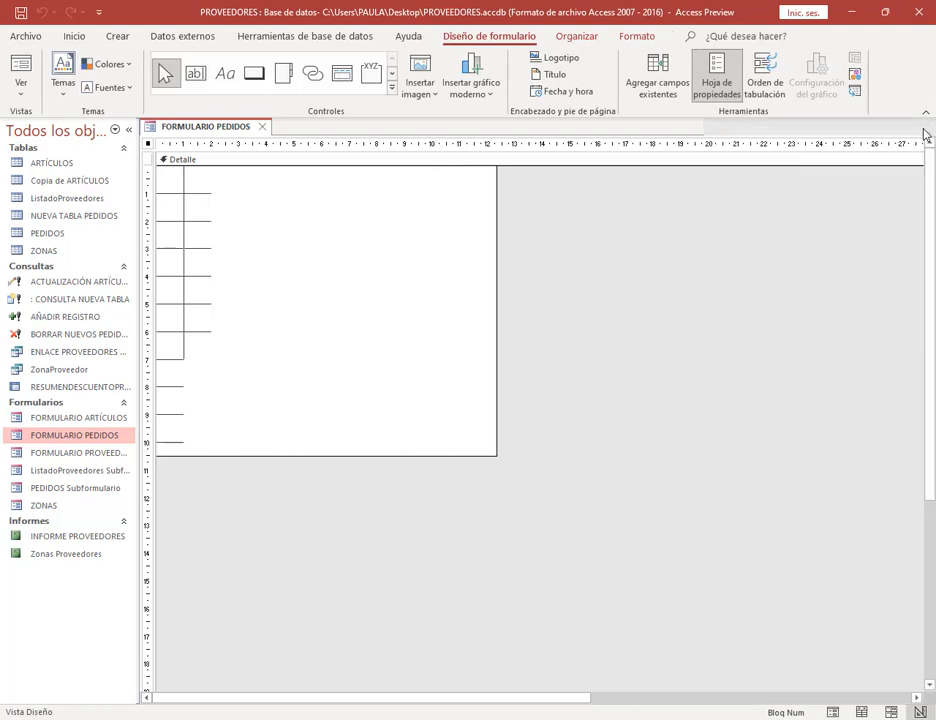
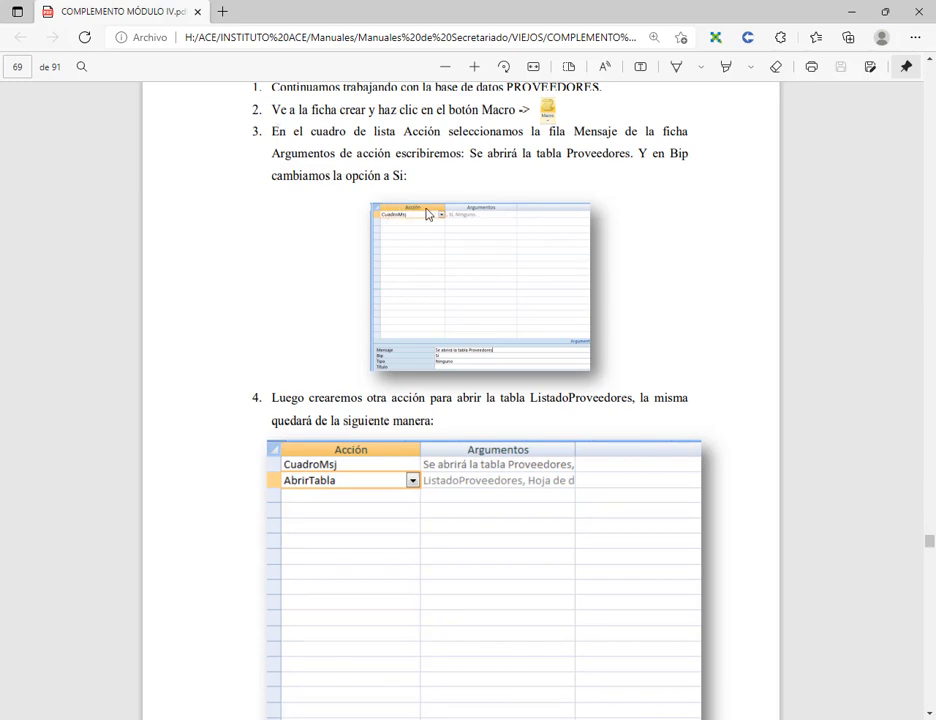
Step: Return to the new macro in Access and add a CuadroDeMensaje action
click(200, 718)
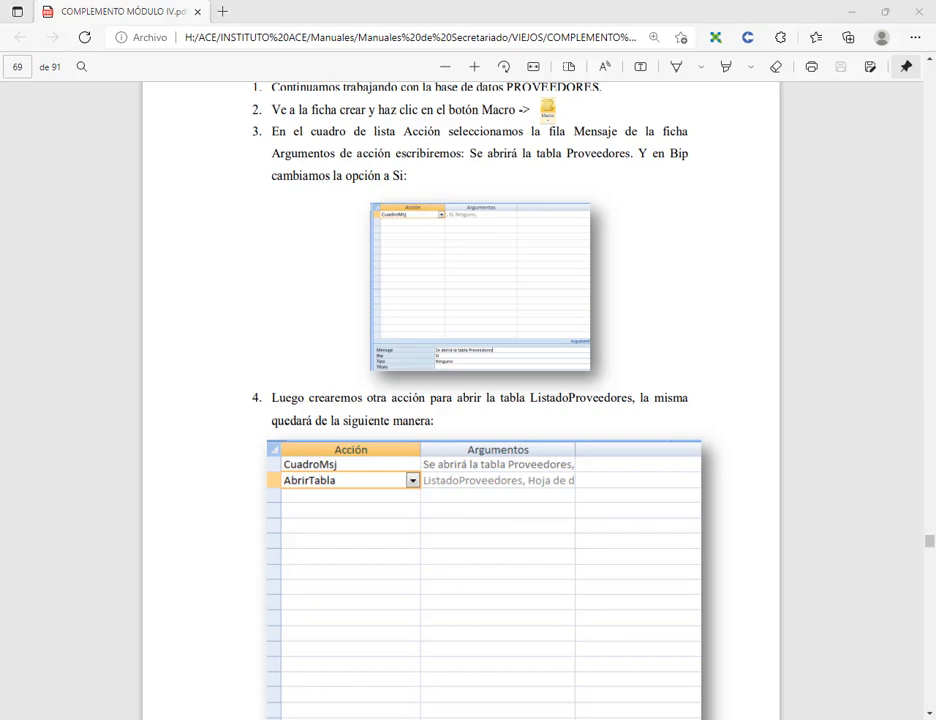
click(301, 157)
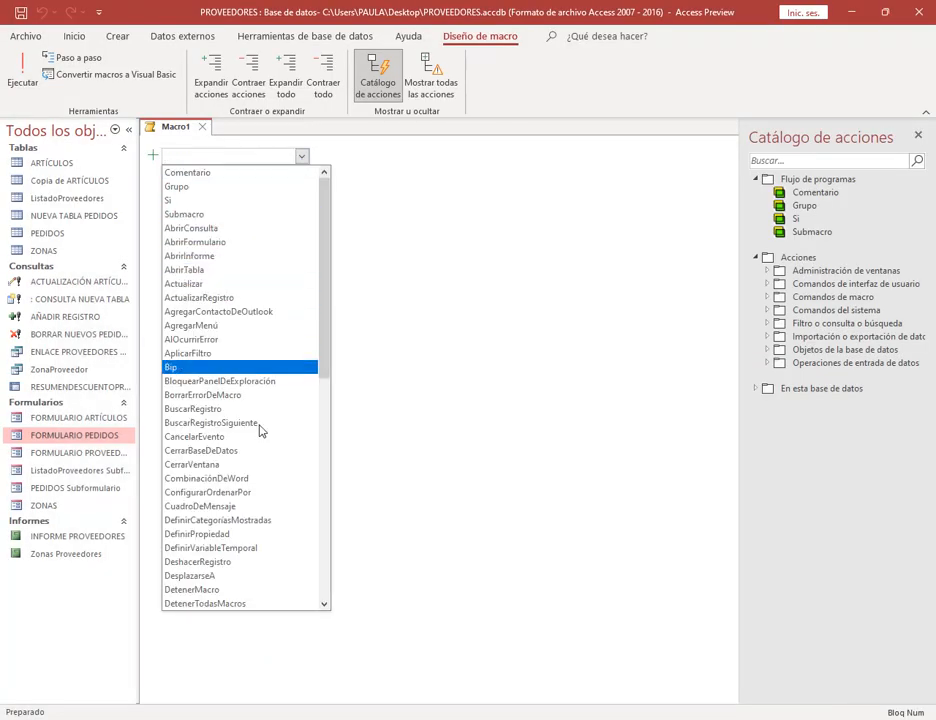
click(188, 506)
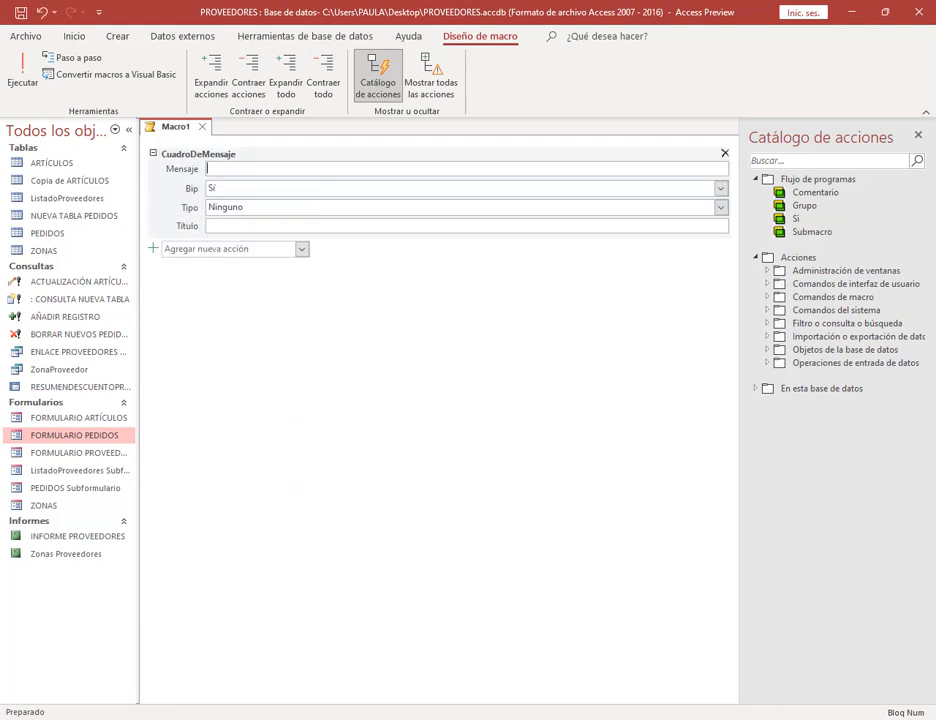
Step: Examine the enlarged practice 16 example in the PDF manual for the message box arguments, and return to the macro in Access
key(alt+Tab)
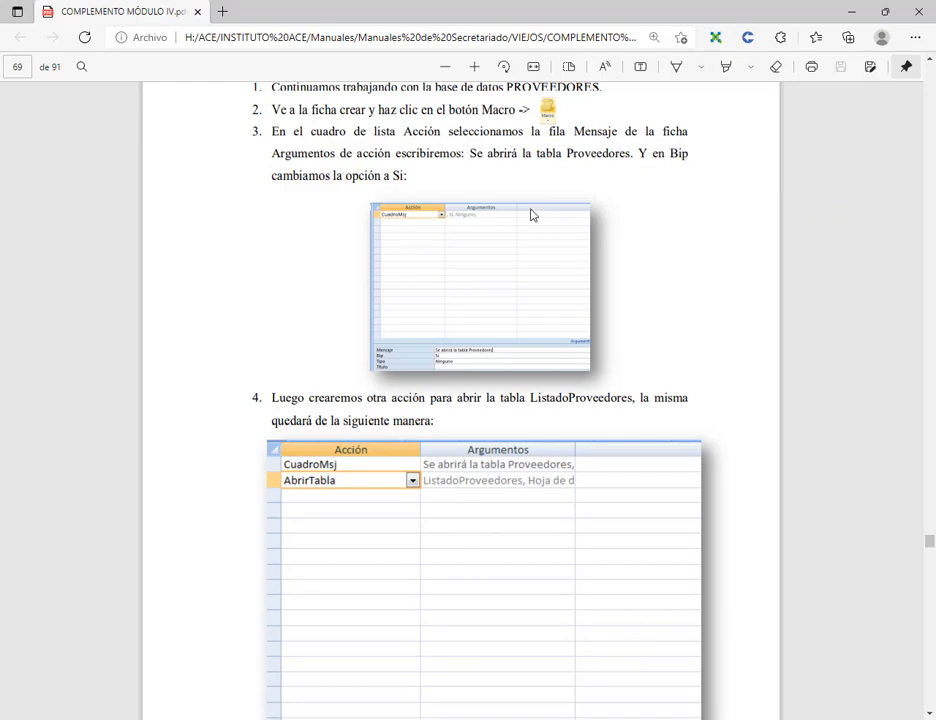
key(alt+Tab)
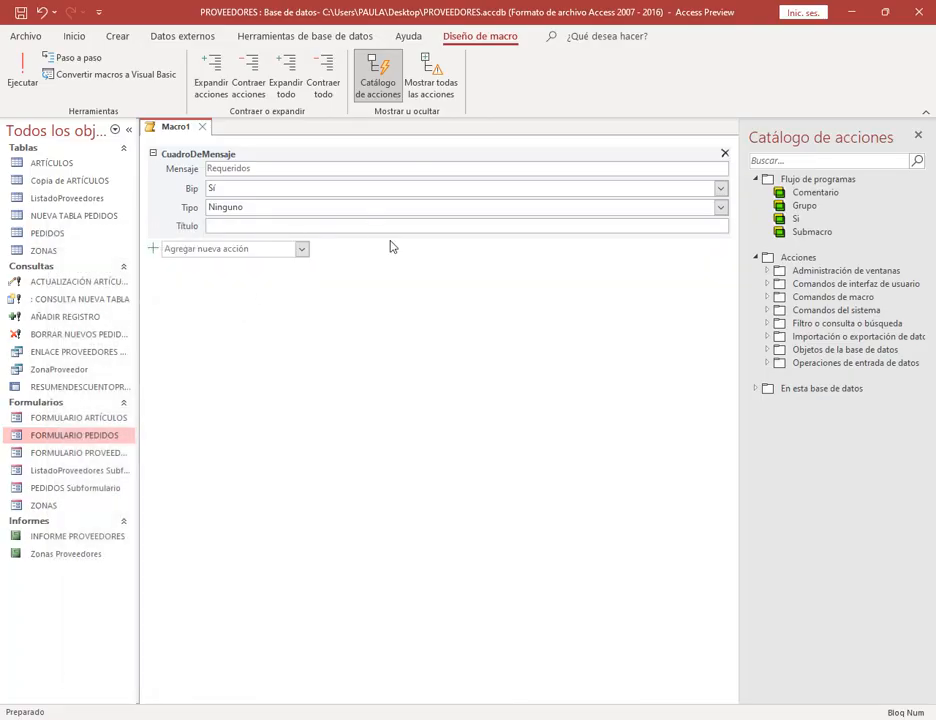
key(alt+Tab)
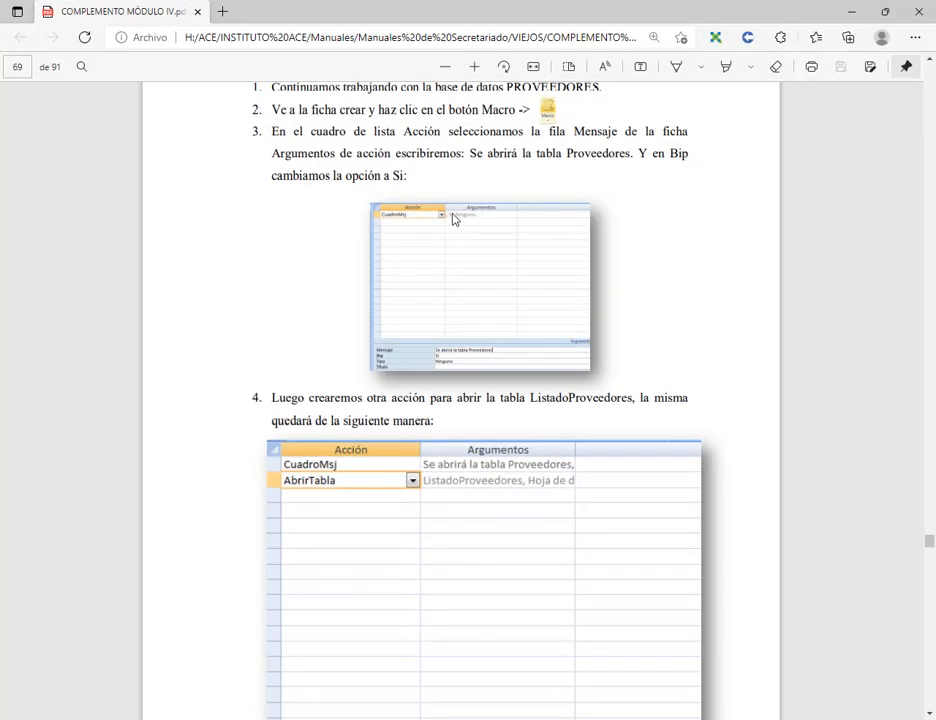
click(476, 67)
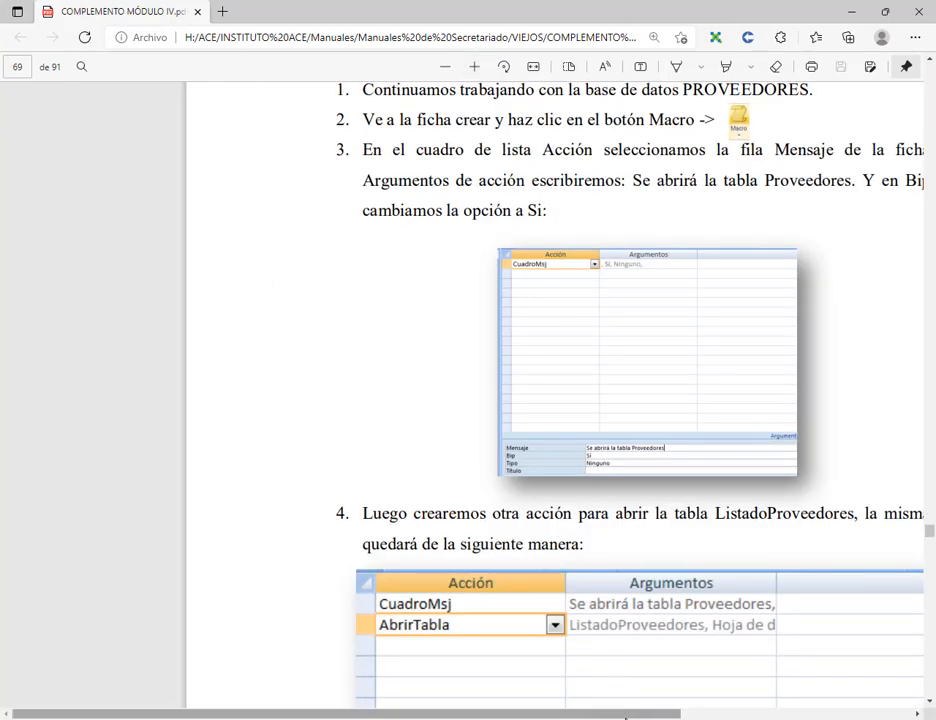
drag(639, 716, 752, 716)
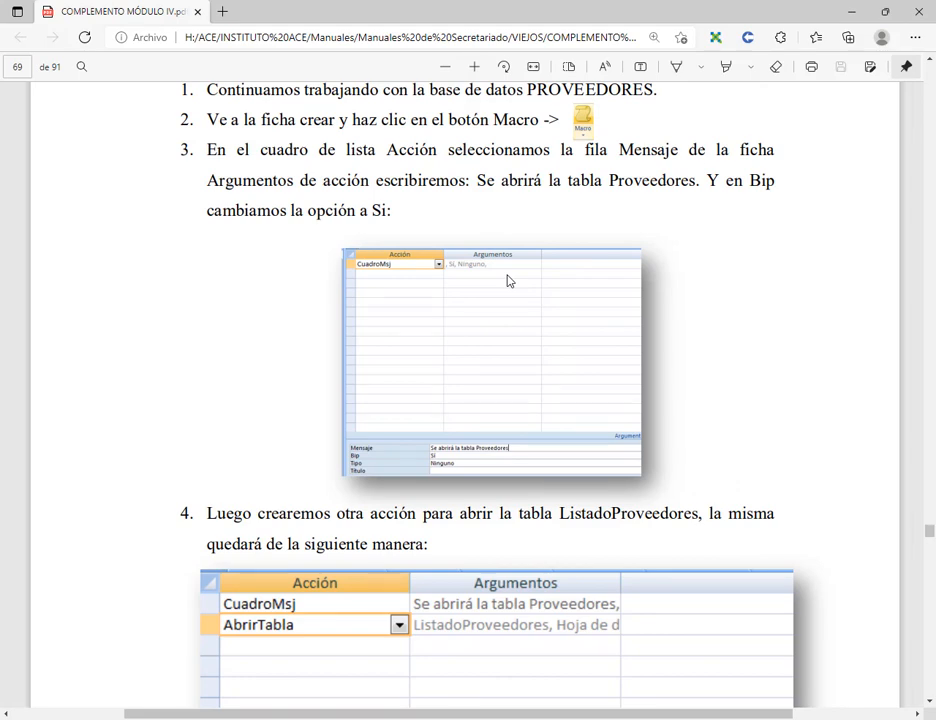
mouse_move(345, 433)
mouse_down()
mouse_move(668, 495)
mouse_move(656, 482)
mouse_up()
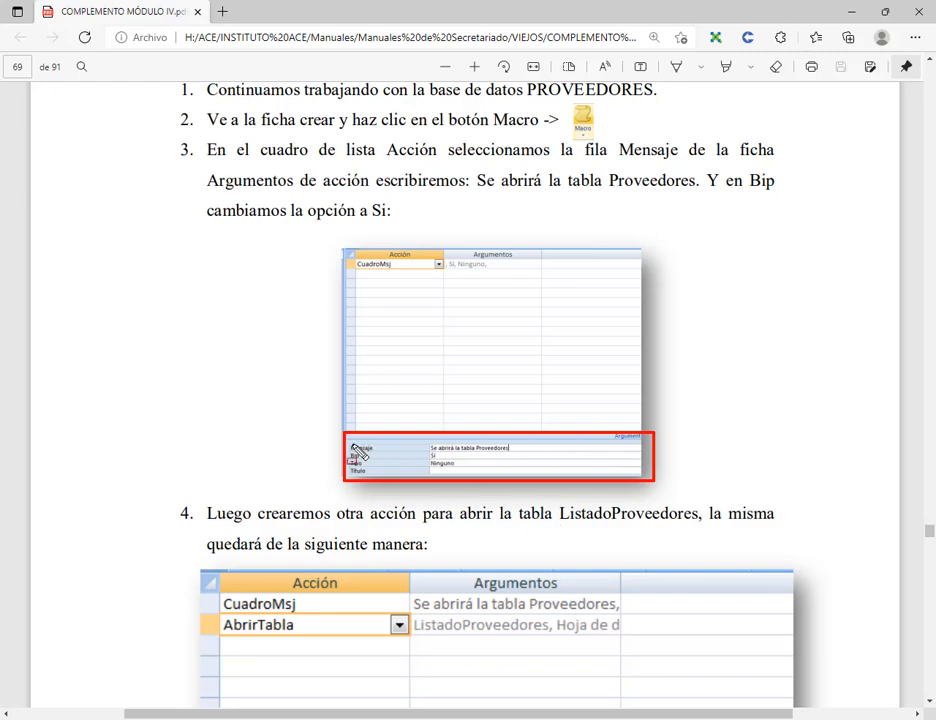
drag(347, 443, 543, 454)
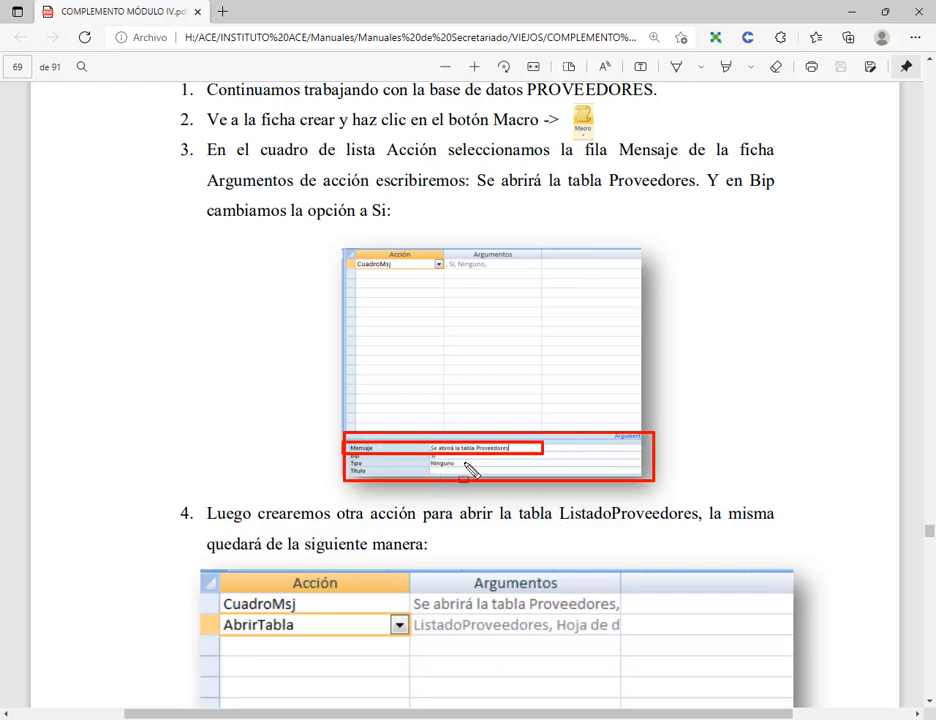
key(Escape)
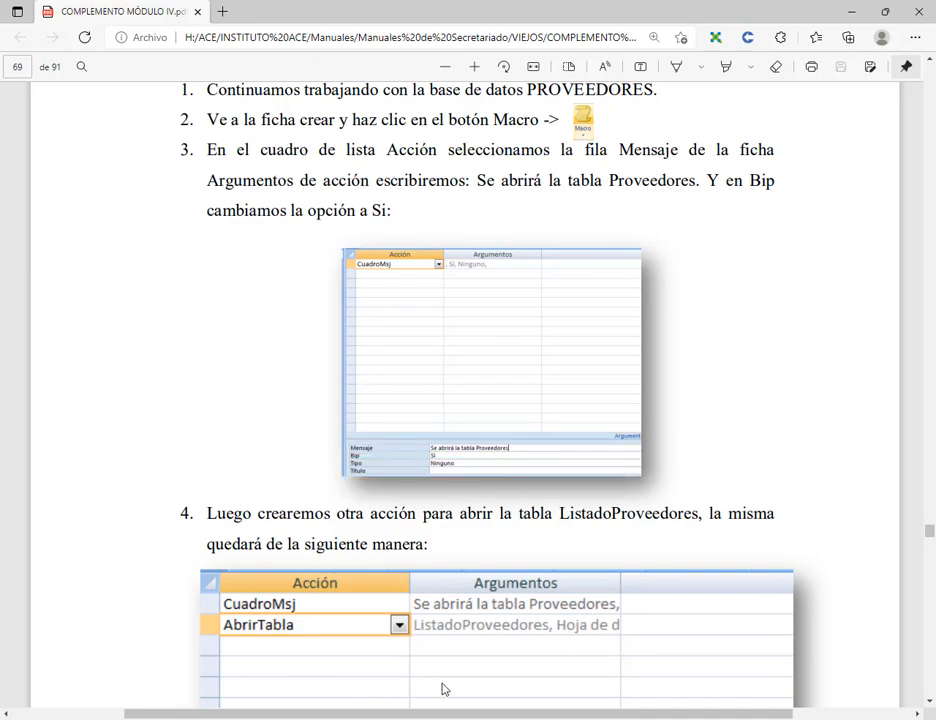
key(alt+Tab)
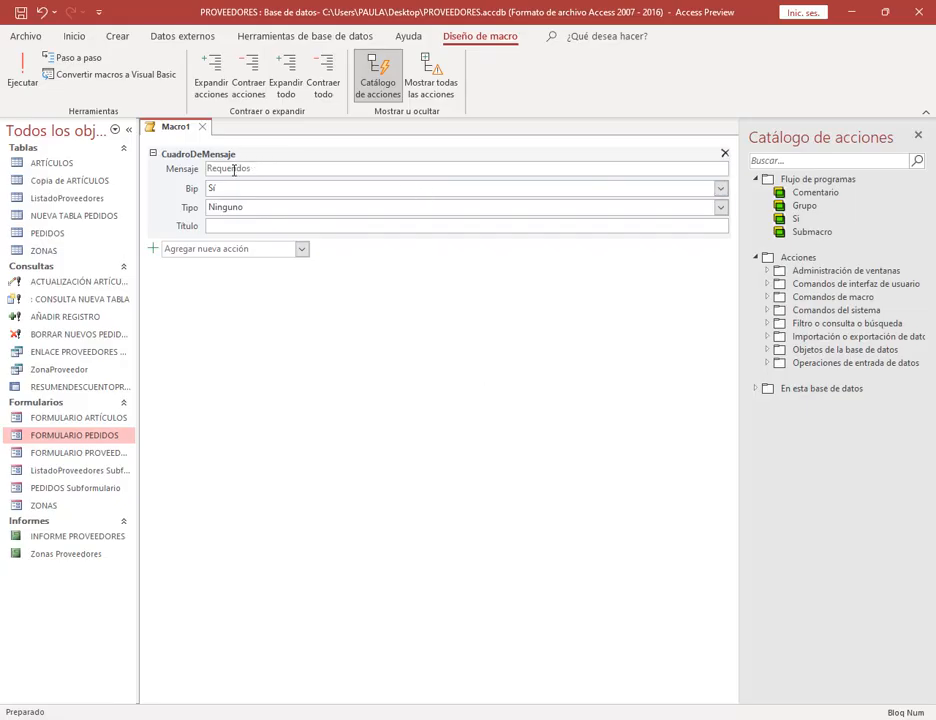
Step: Set the message of the CuadroDeMensaje action to "Vamos a abrir la tabla Proveedores"
click(234, 169)
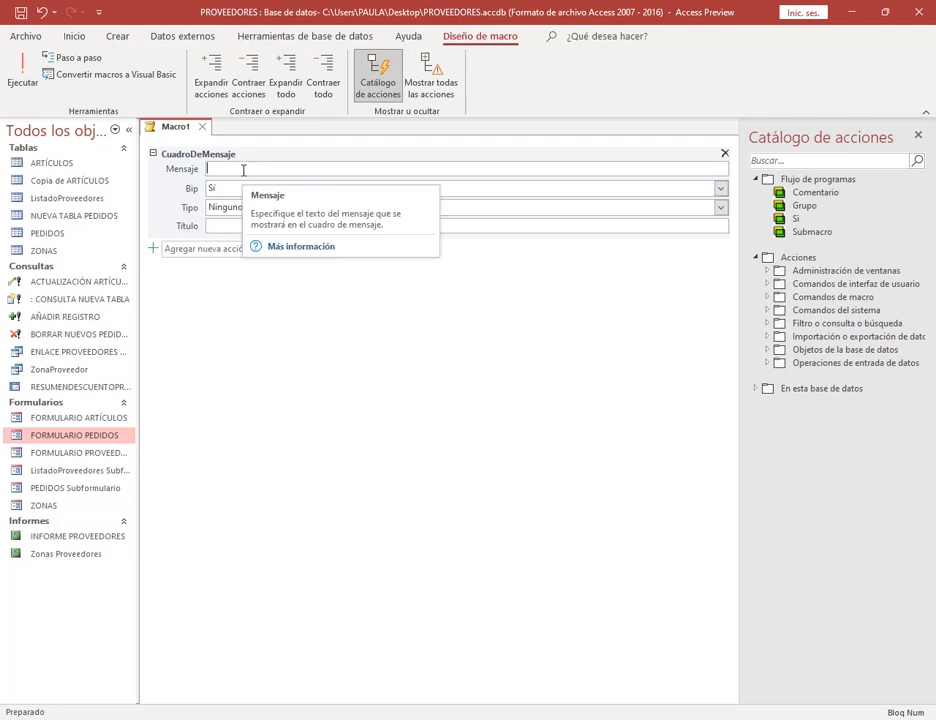
text(Vamos a ab)
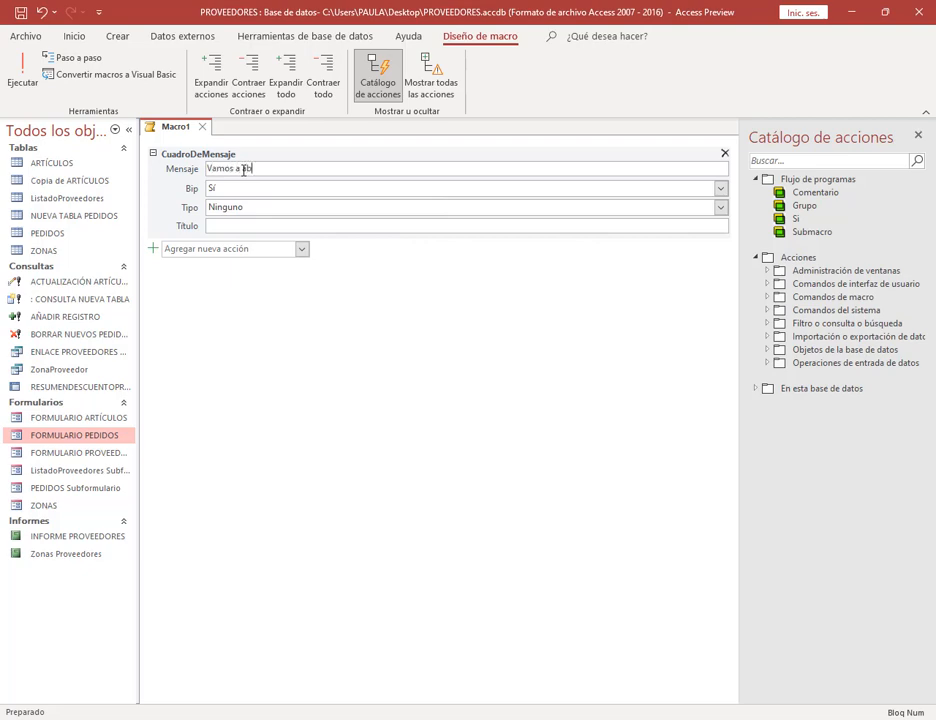
text(rir la tabla Proveedores)
click(305, 334)
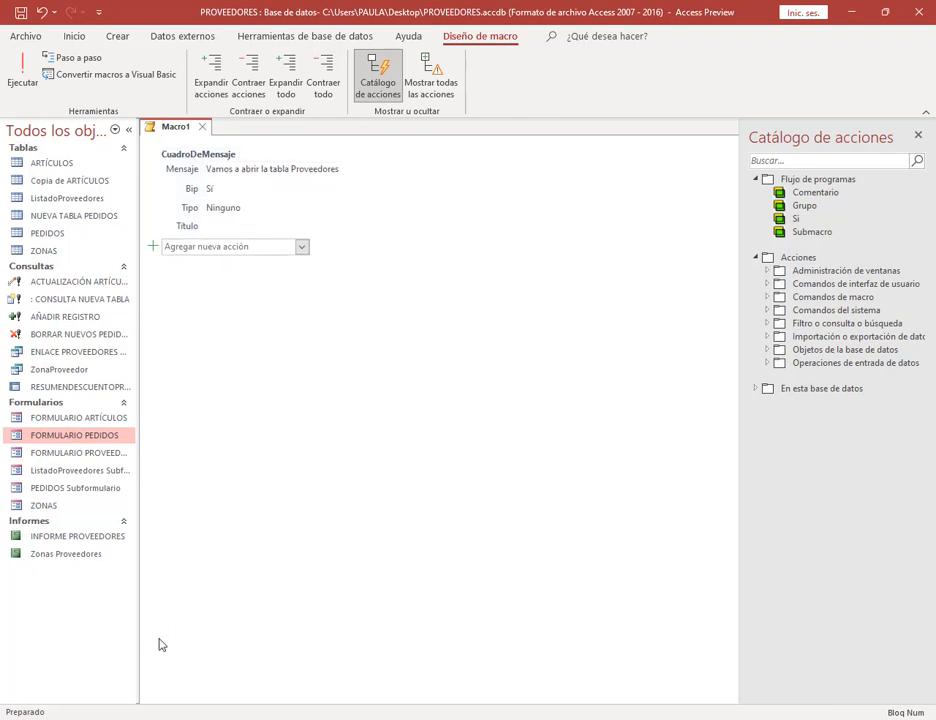
Step: Check instruction 4 in the PDF manual, and add an AbrirTabla action to the macro with ListadoProveedores as the table
key(alt+Tab)
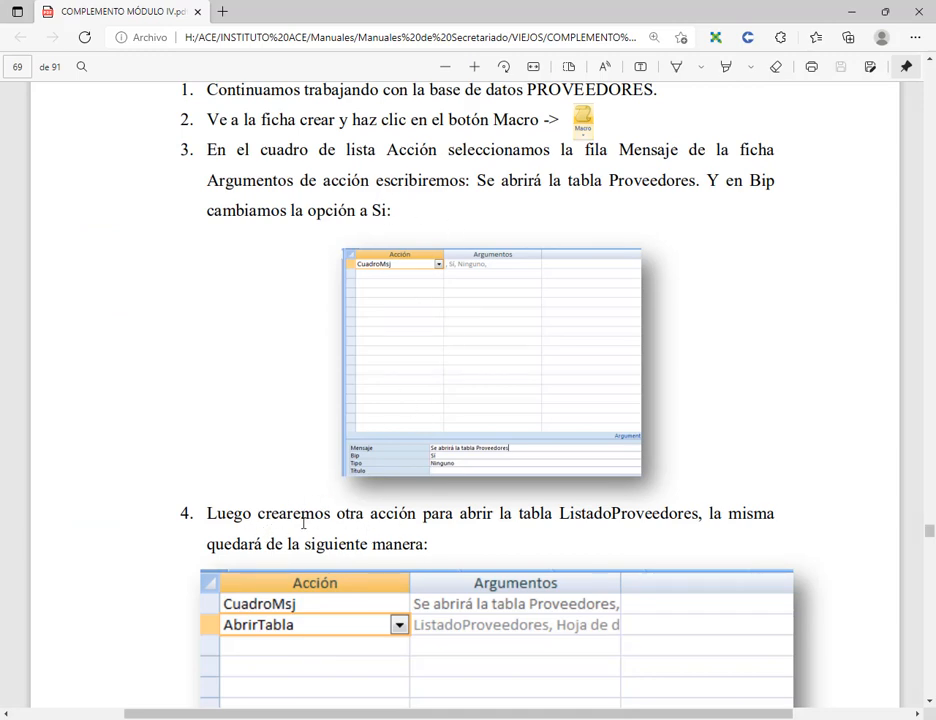
scroll(534, 515, down, 2)
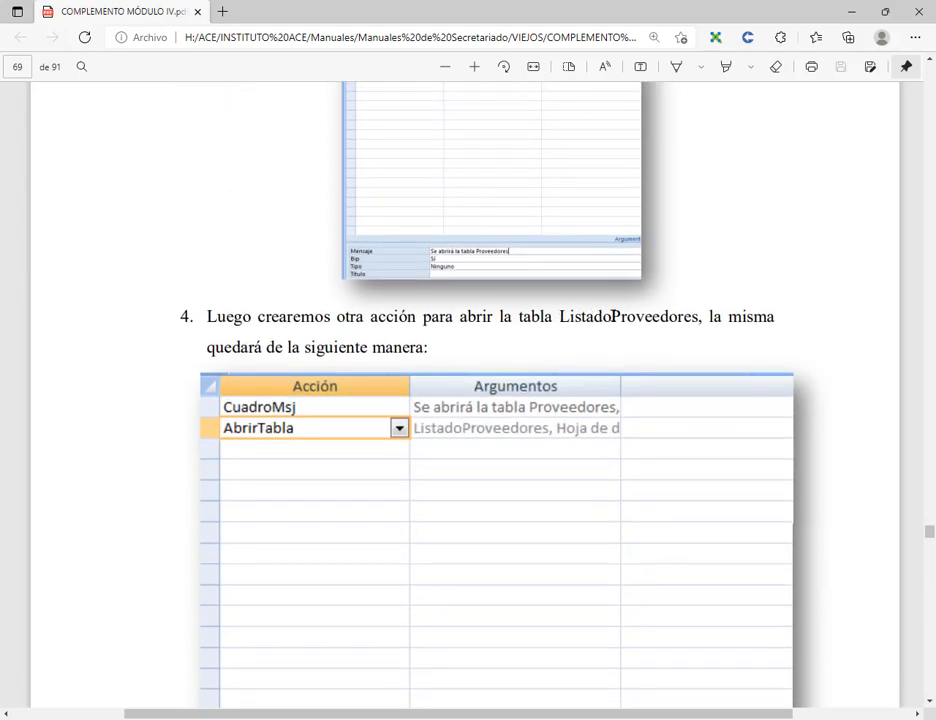
scroll(276, 428, down, 1)
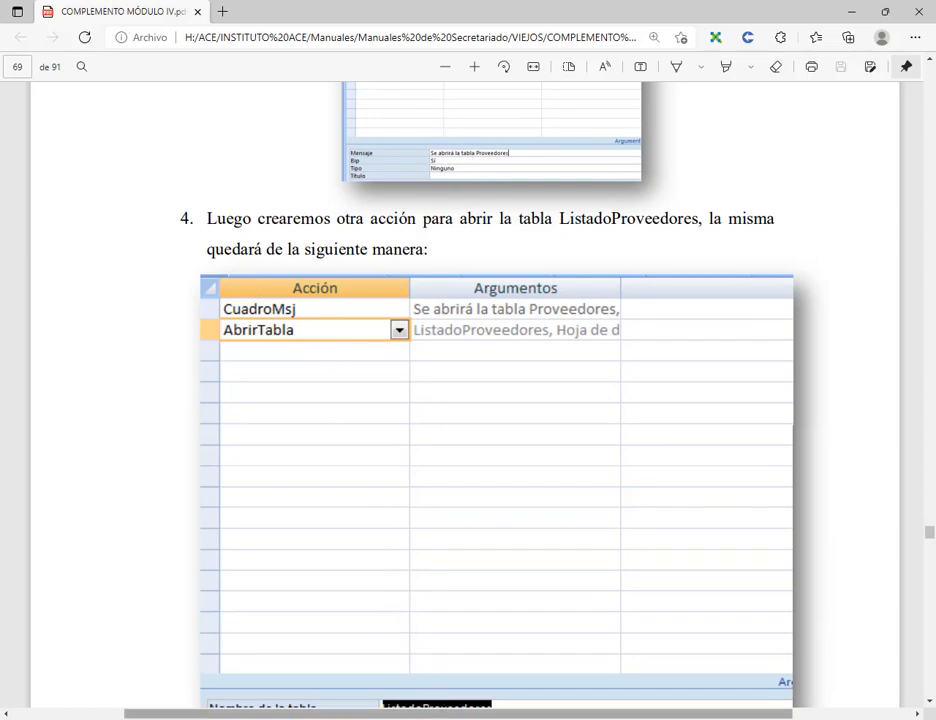
key(alt+Tab)
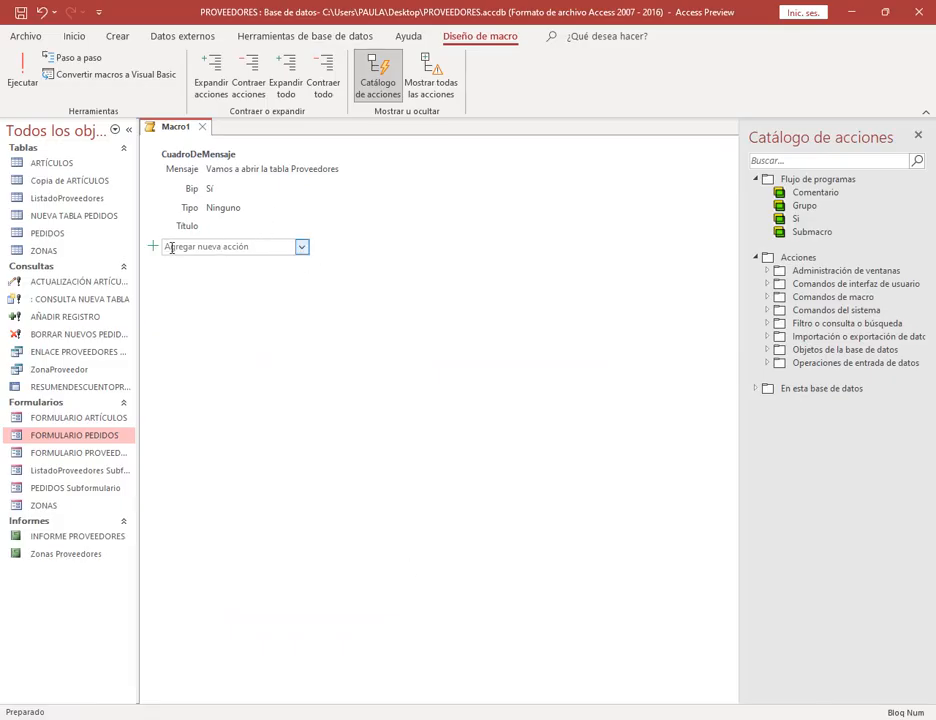
click(301, 248)
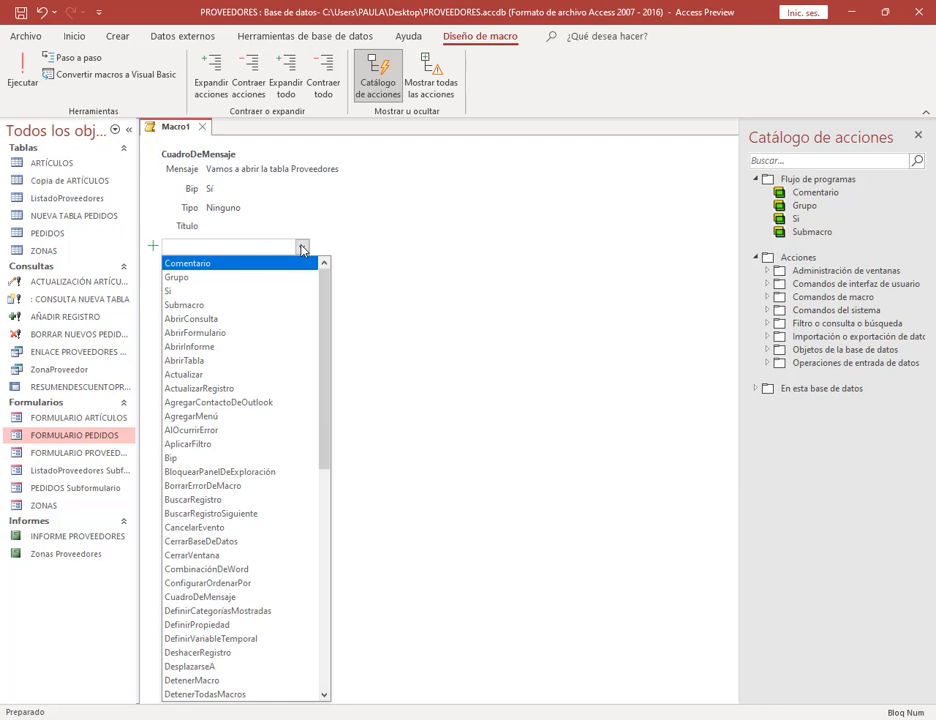
click(245, 364)
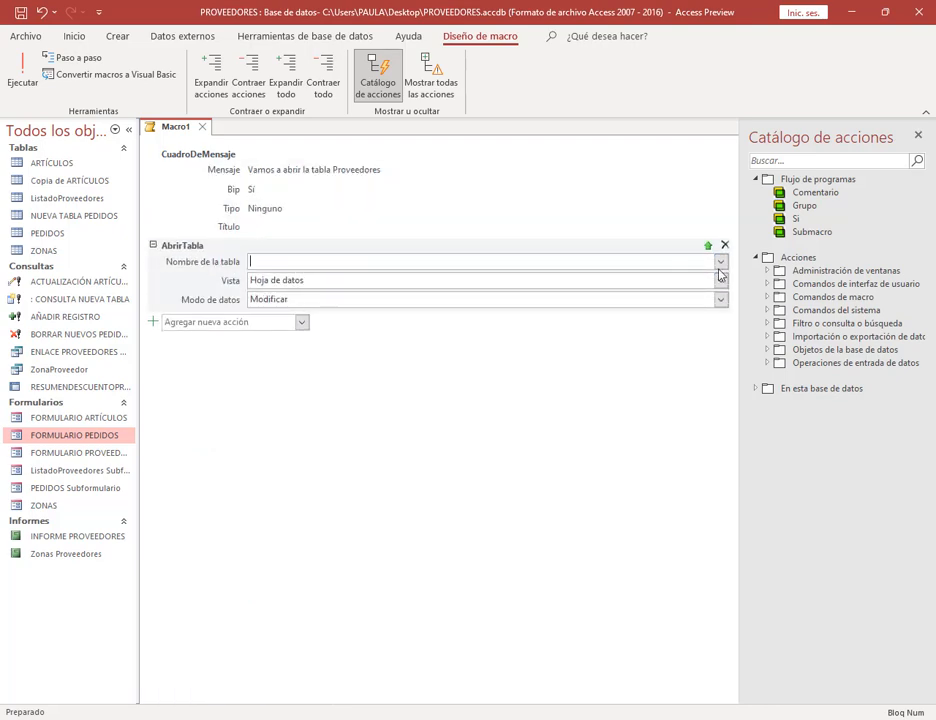
click(720, 261)
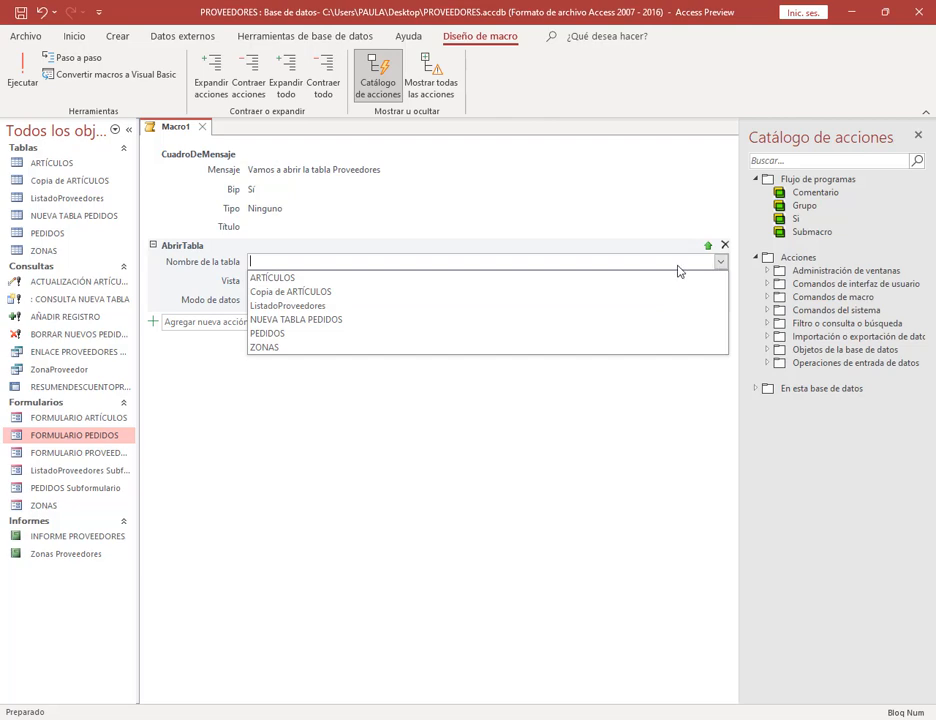
click(320, 306)
click(359, 412)
Step: Compare the macro with the remaining practice 16 instructions in the PDF manual, and save it in Access as Macro1
key(alt+Tab)
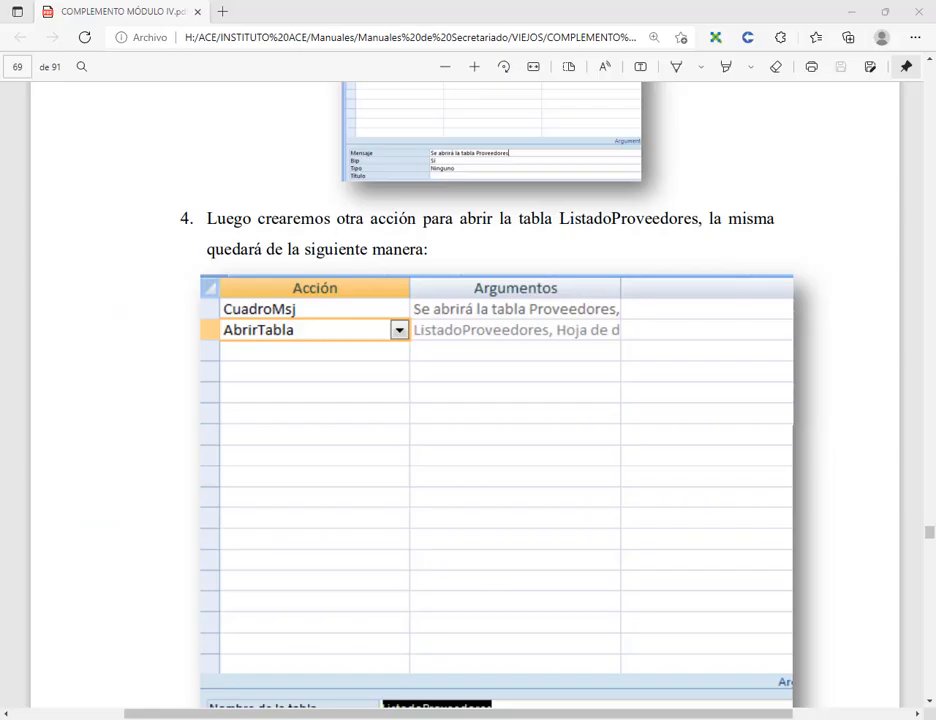
scroll(447, 372, down, 5)
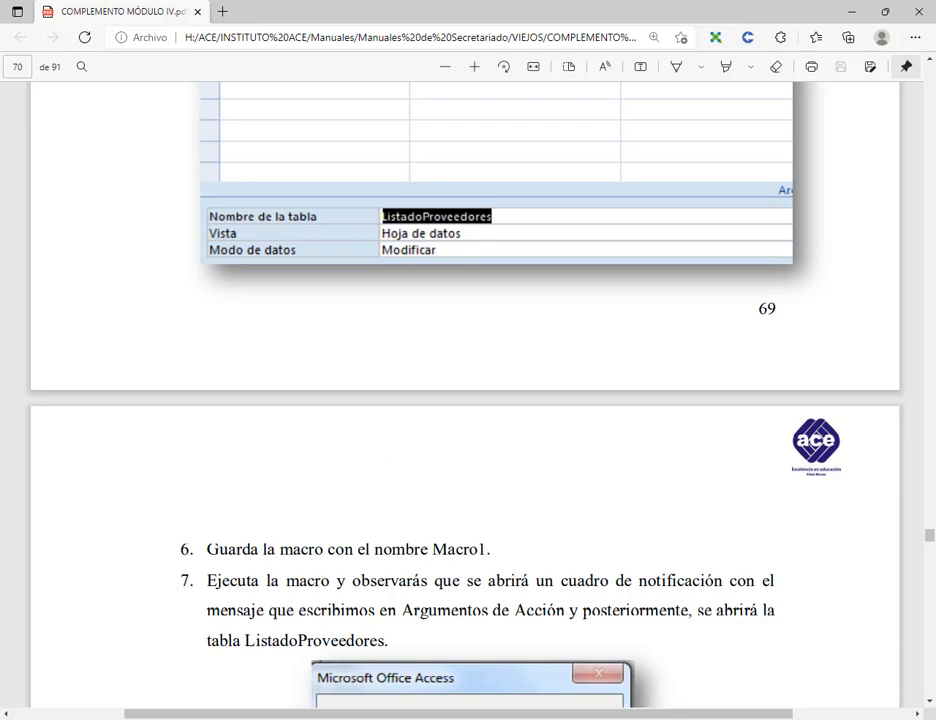
key(alt+Tab)
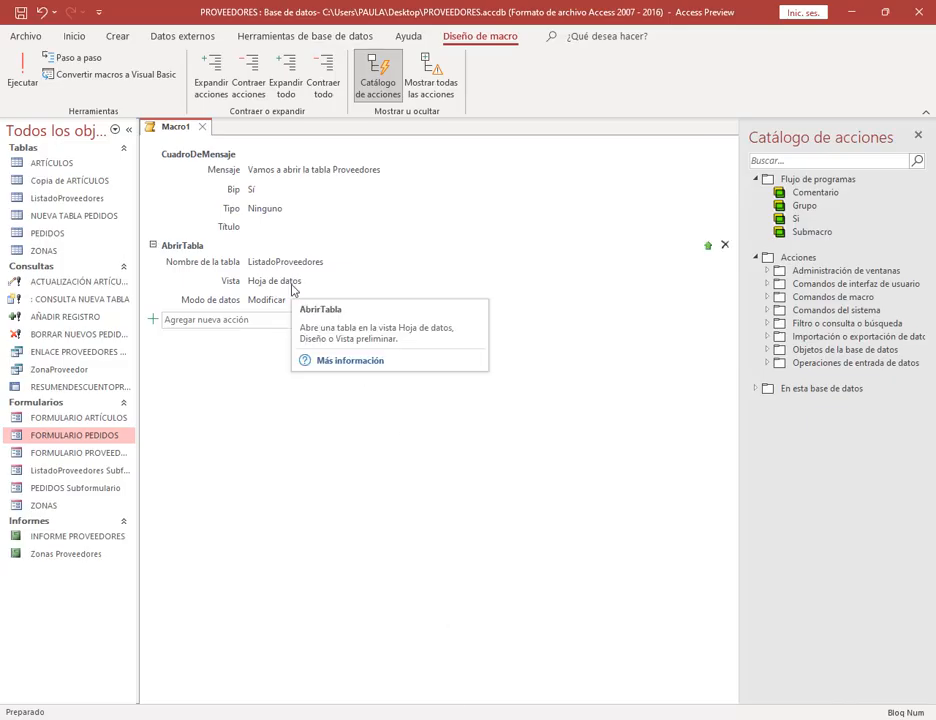
click(440, 719)
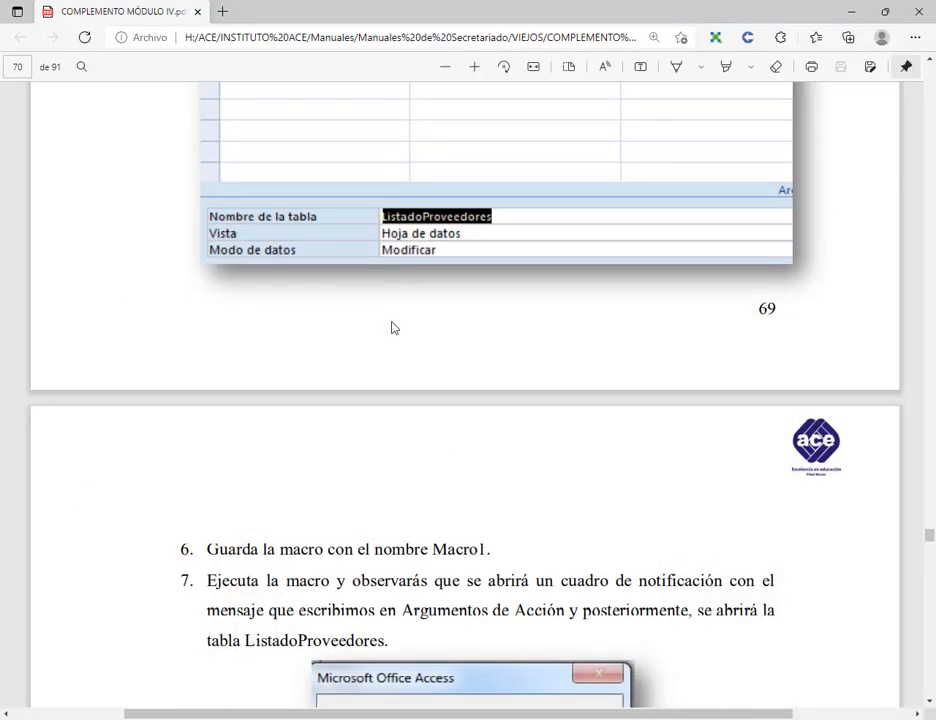
scroll(392, 327, down, 3)
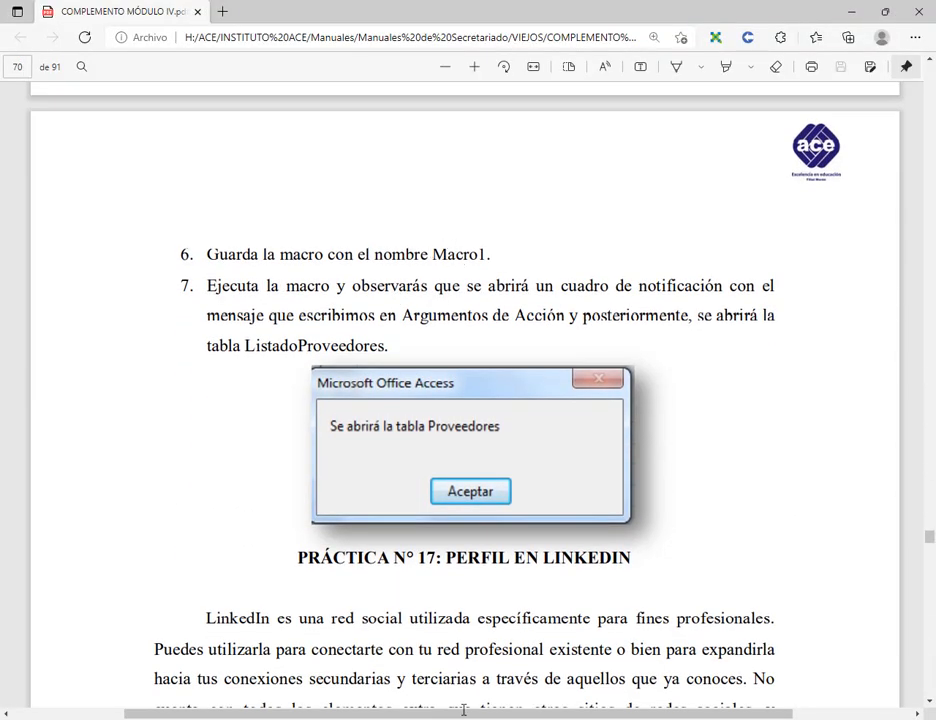
key(alt+Tab)
click(20, 12)
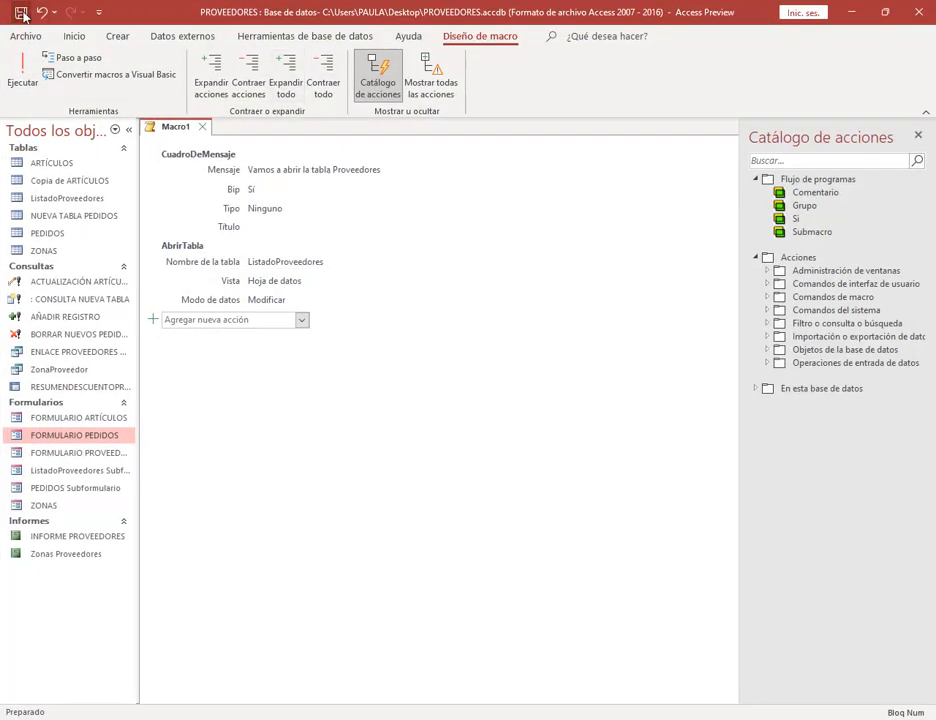
click(470, 280)
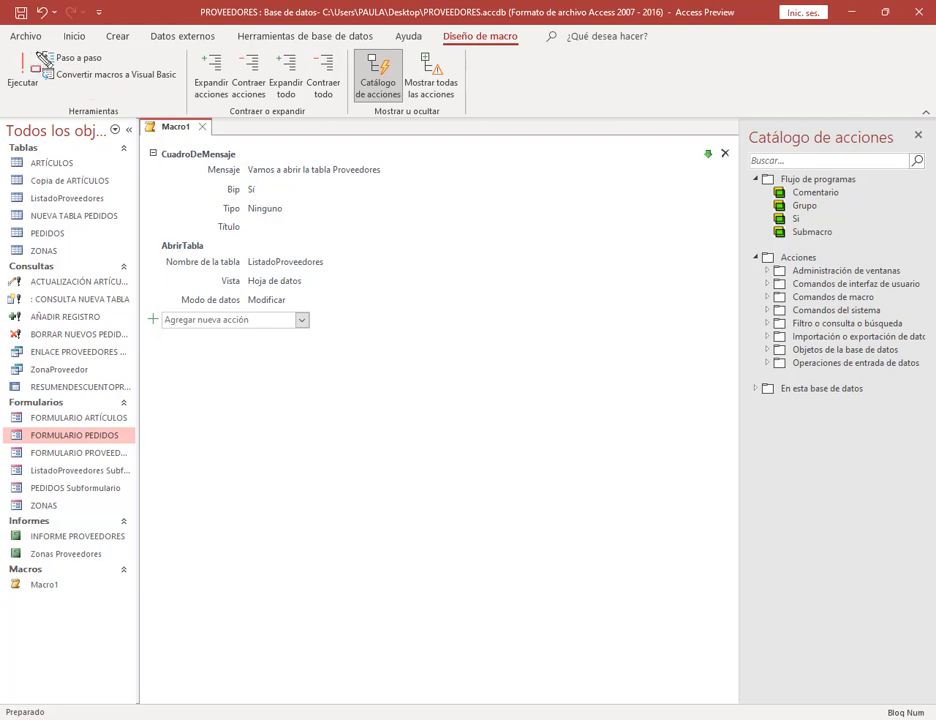
Step: Run Macro1 and accept its message box so that the ListadoProveedores table opens
drag(1, 44, 42, 93)
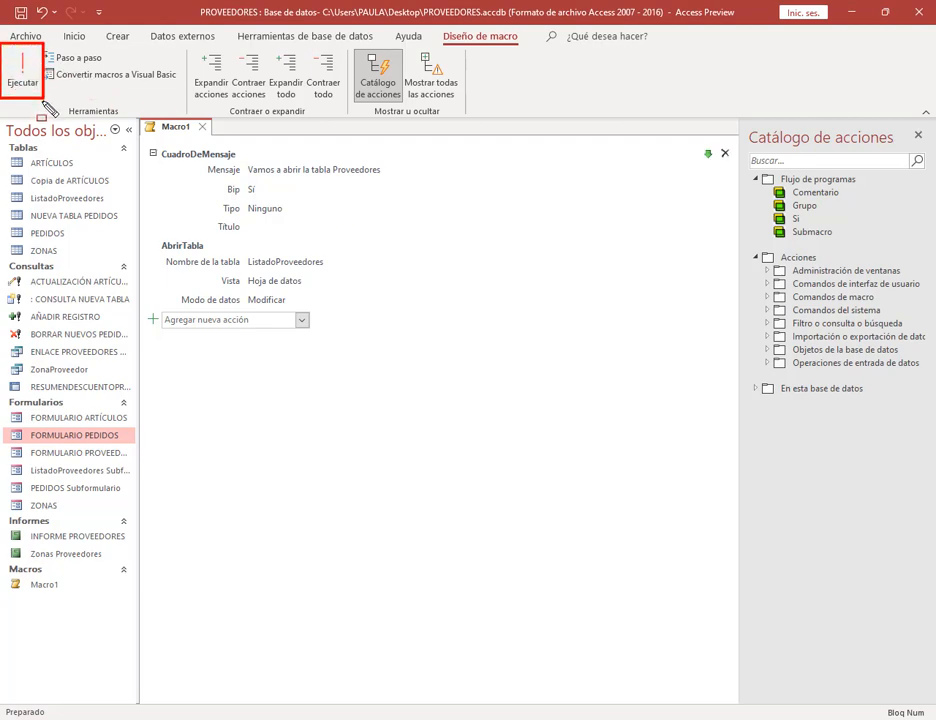
click(24, 80)
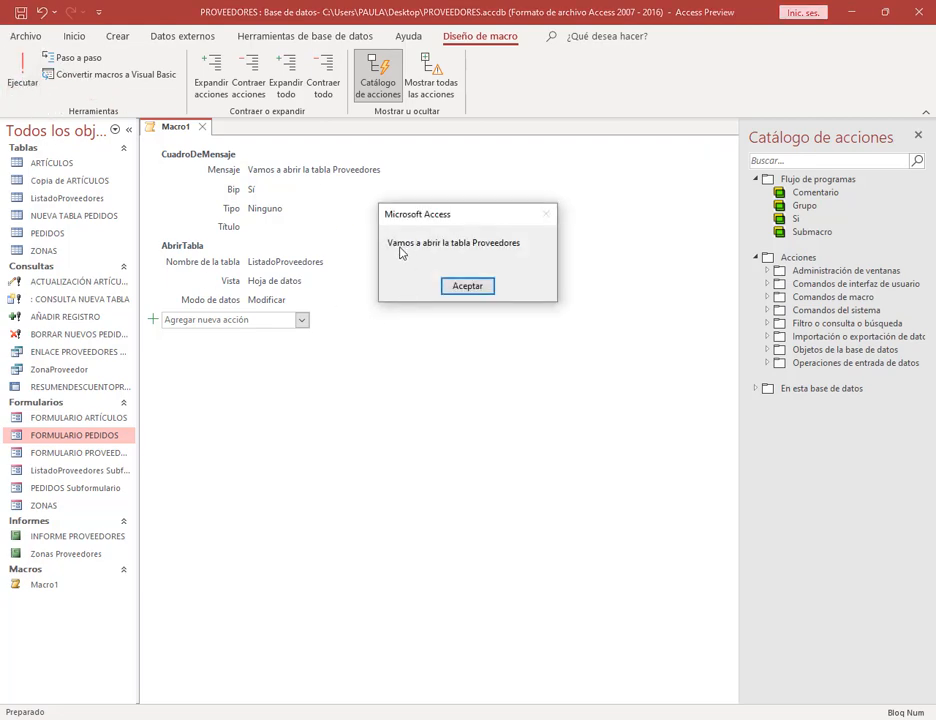
drag(450, 217, 475, 240)
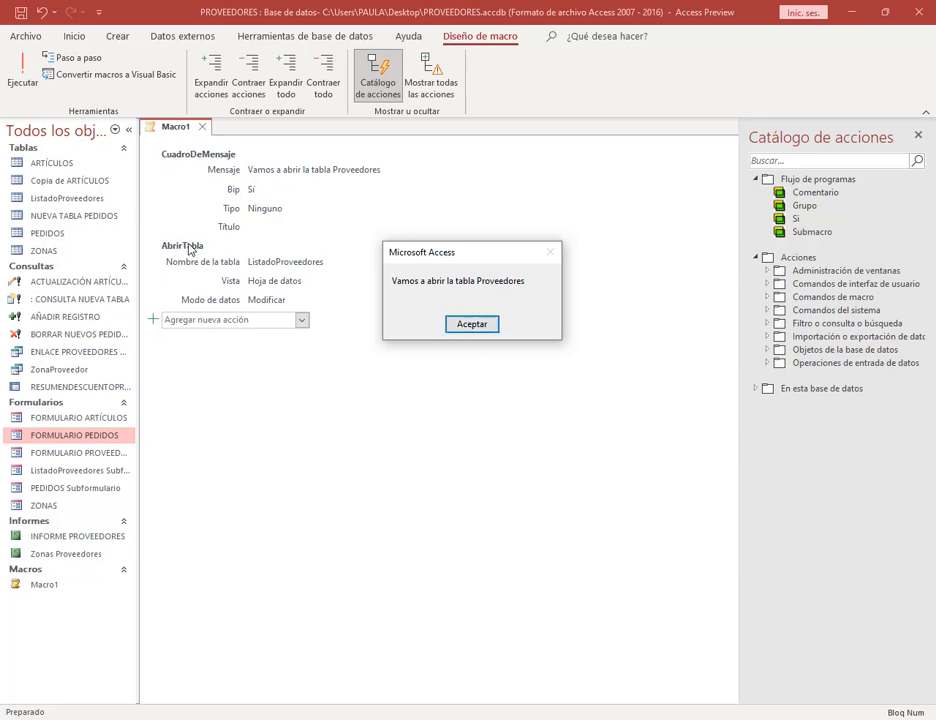
click(472, 324)
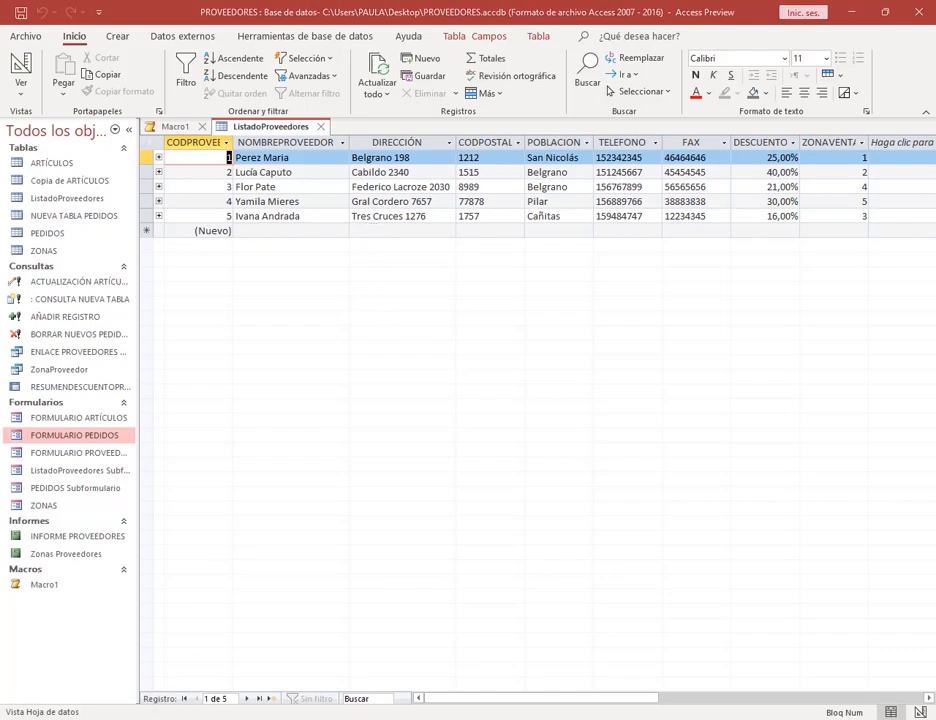
Step: Minimize the PDF manual and close the ListadoProveedores table and Macro1 in Access
key(alt+Tab)
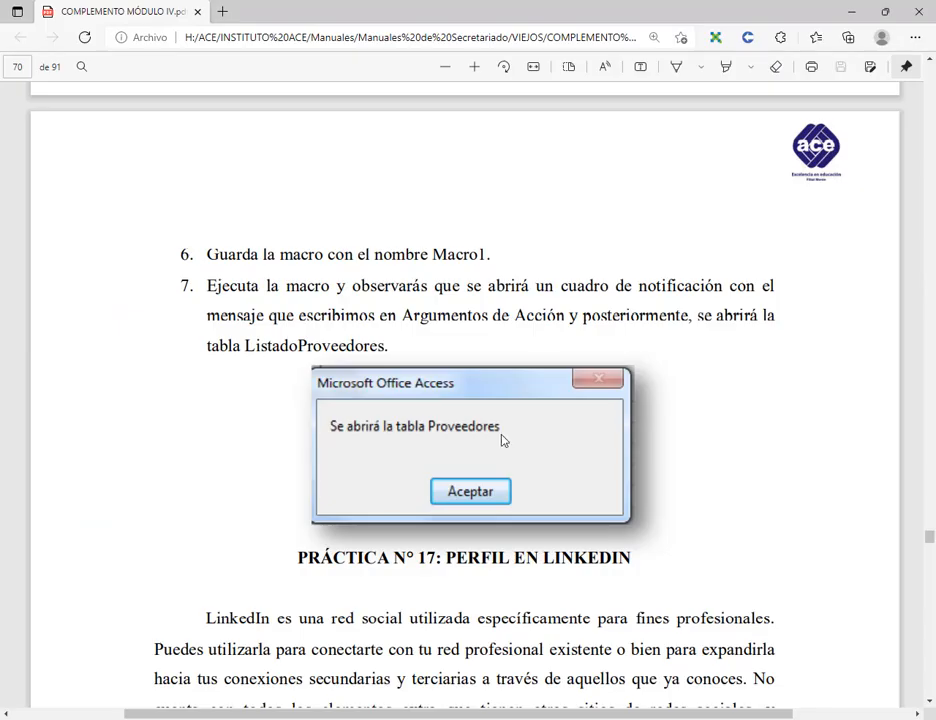
click(852, 12)
click(322, 127)
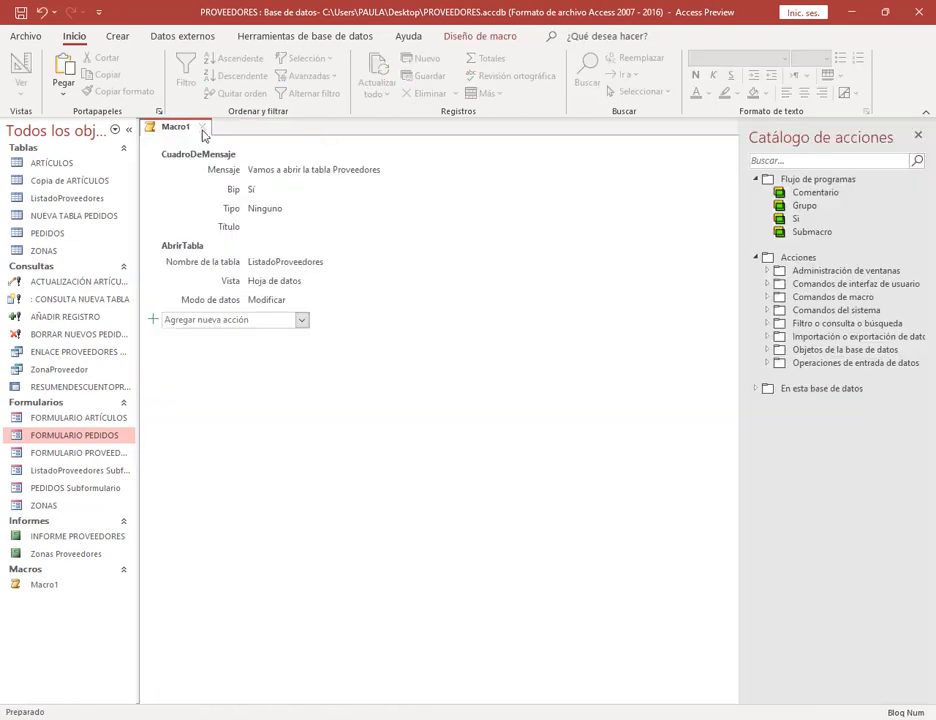
click(203, 129)
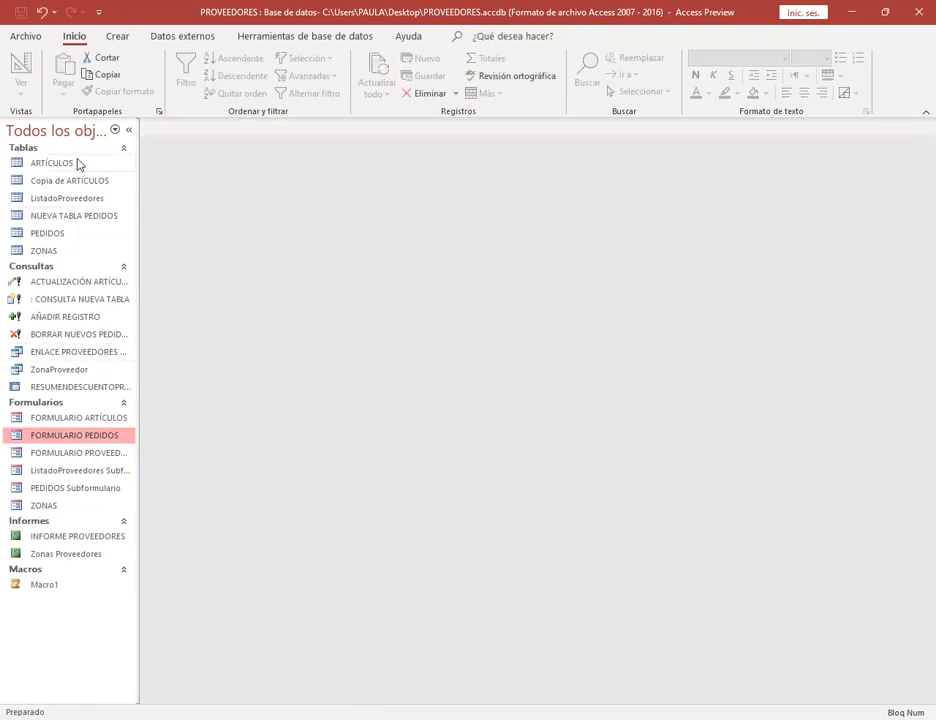
Step: Create an automatic form based on the ListadoProveedores table
click(75, 201)
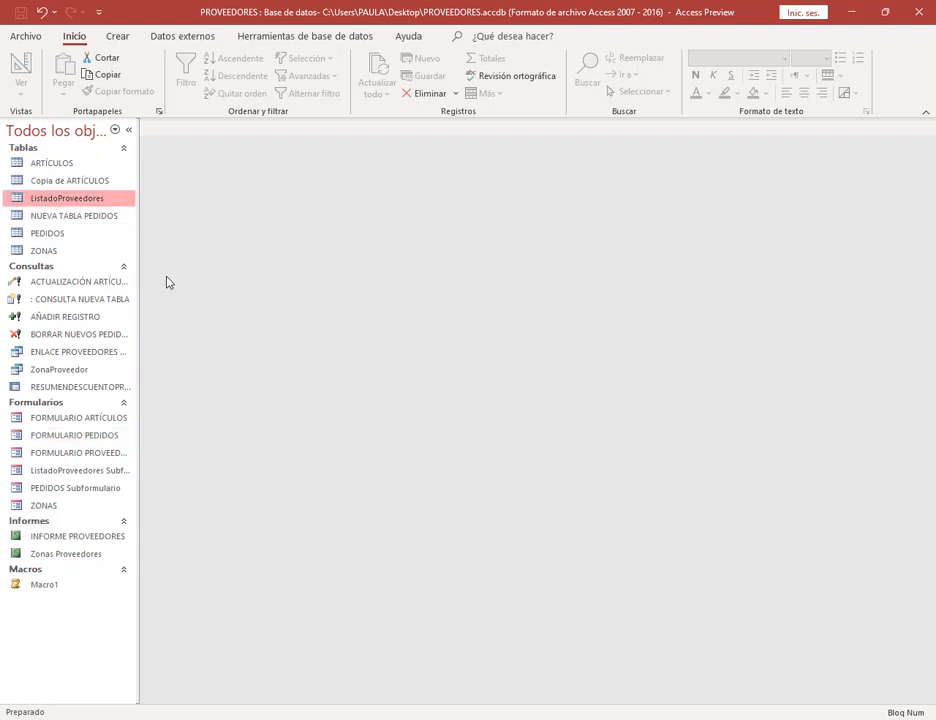
click(113, 38)
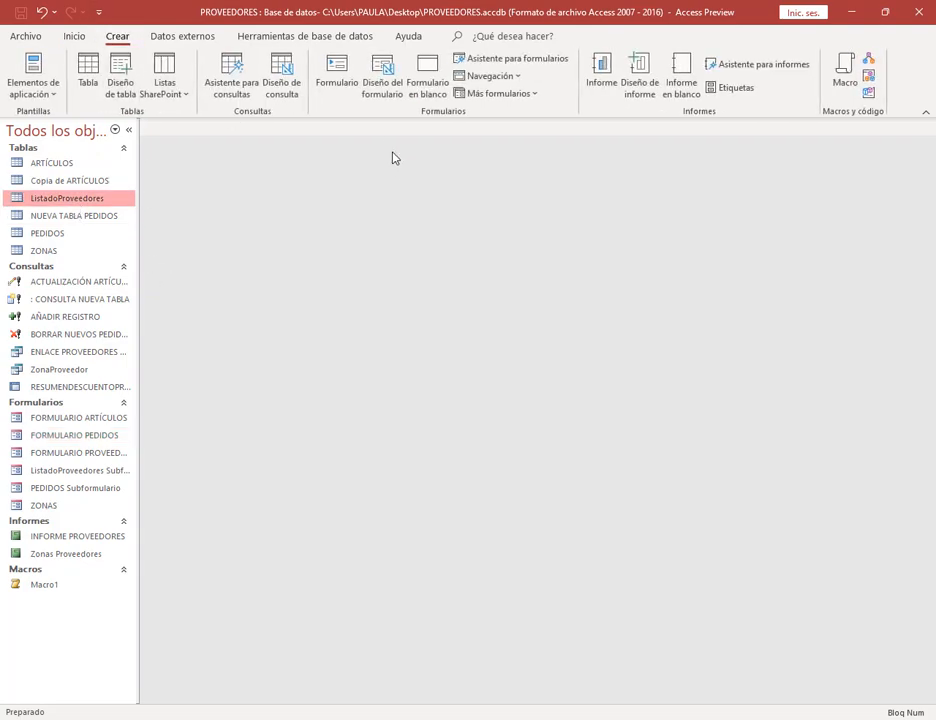
click(331, 85)
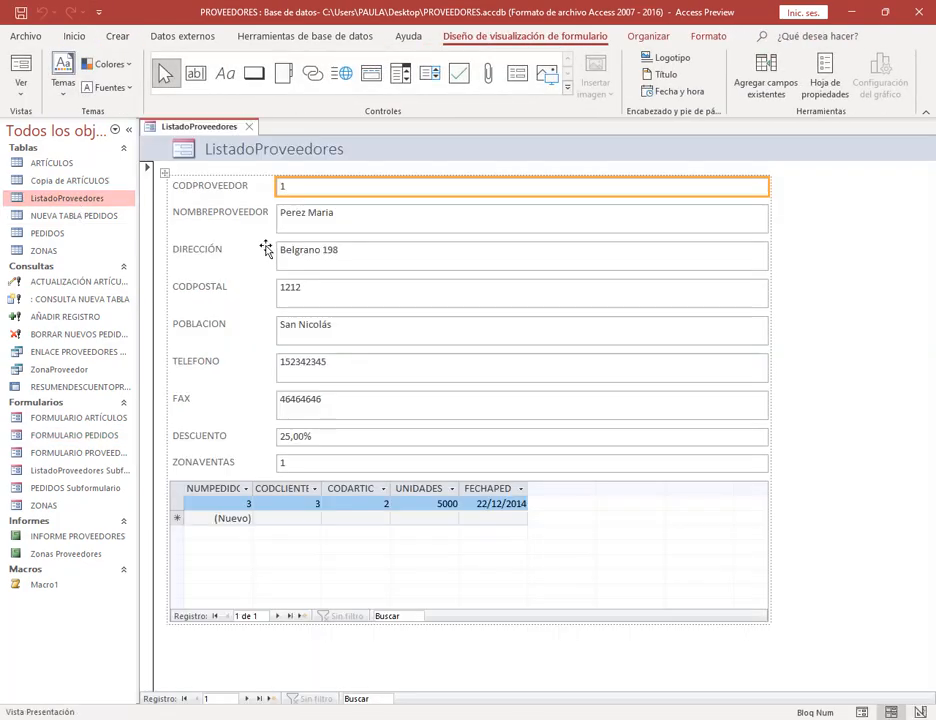
Step: Switch the ListadoProveedores form to Design view and delete the PEDIDOS subform
right_click(199, 131)
click(249, 248)
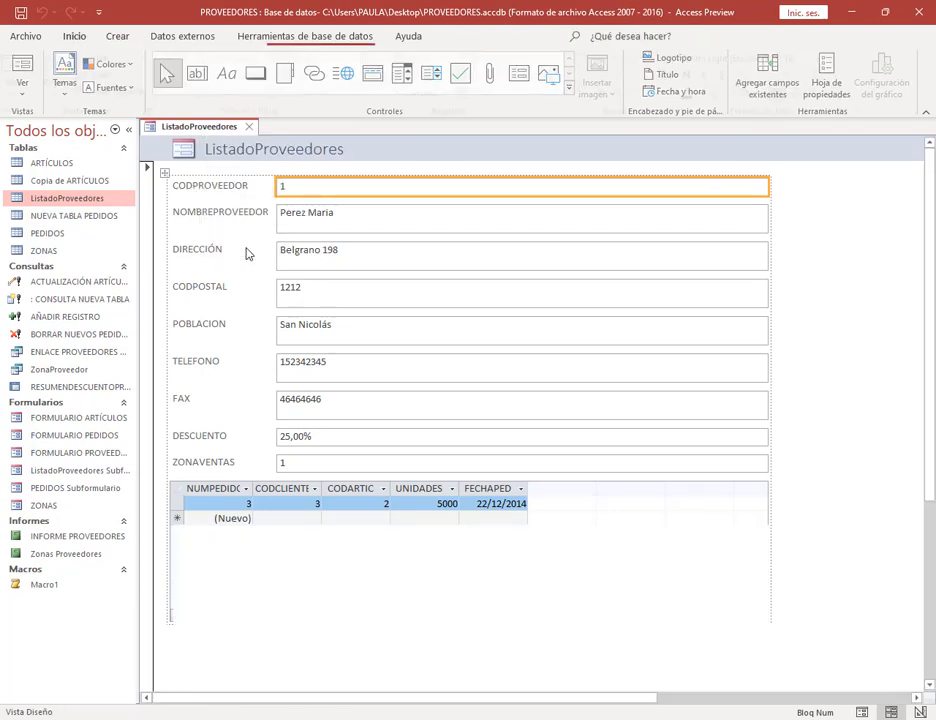
click(210, 538)
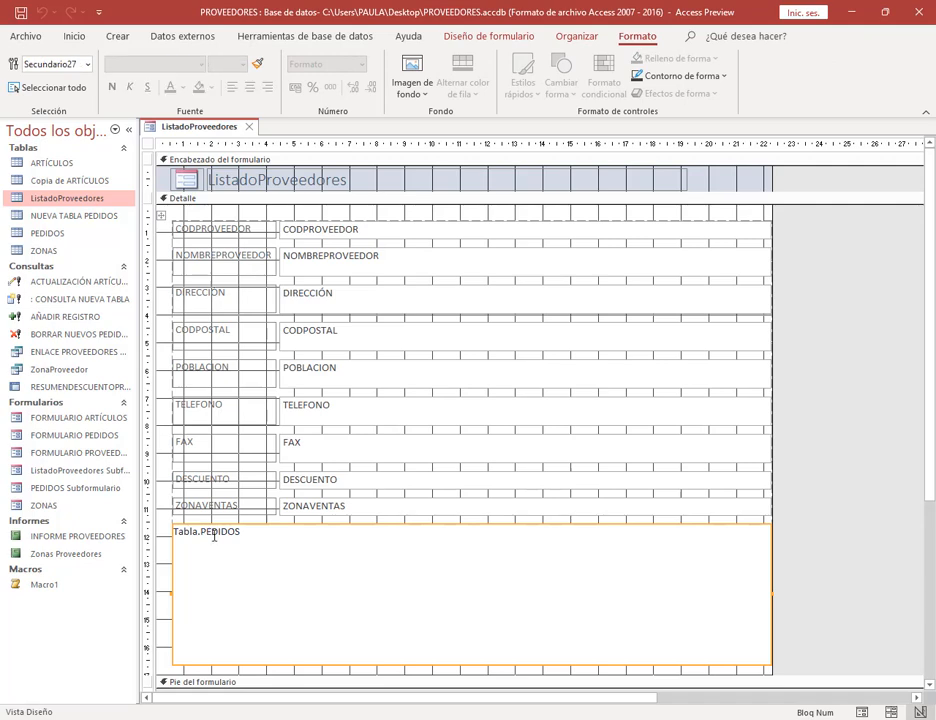
key(Delete)
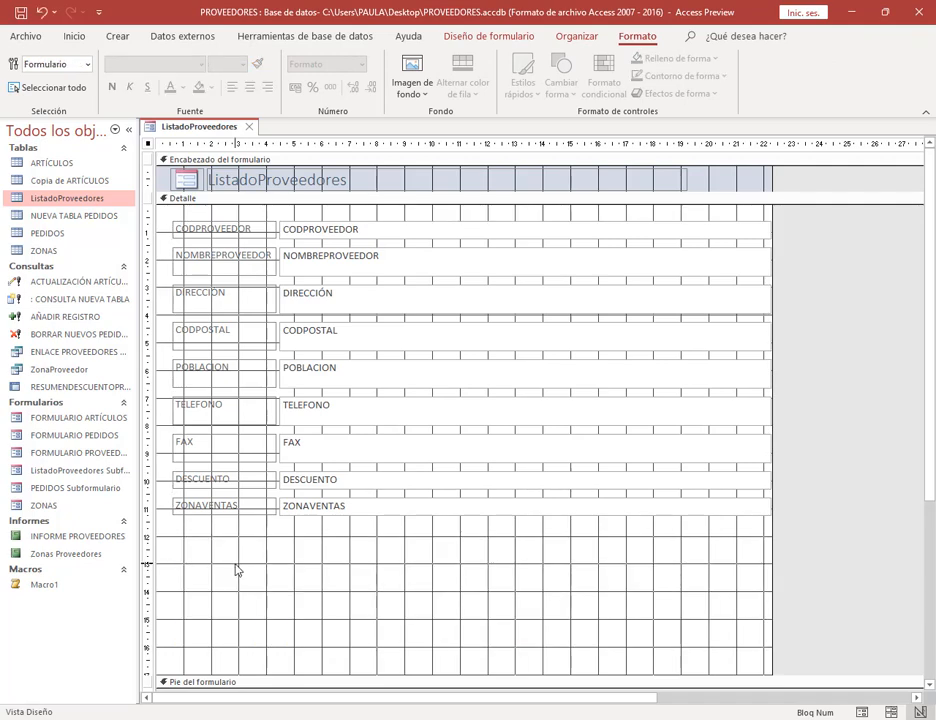
Step: Add a command button about 5 cm wide below ZONAVENTAS and set its action to Otras > Ejecutar macro, choosing Macro1
click(489, 36)
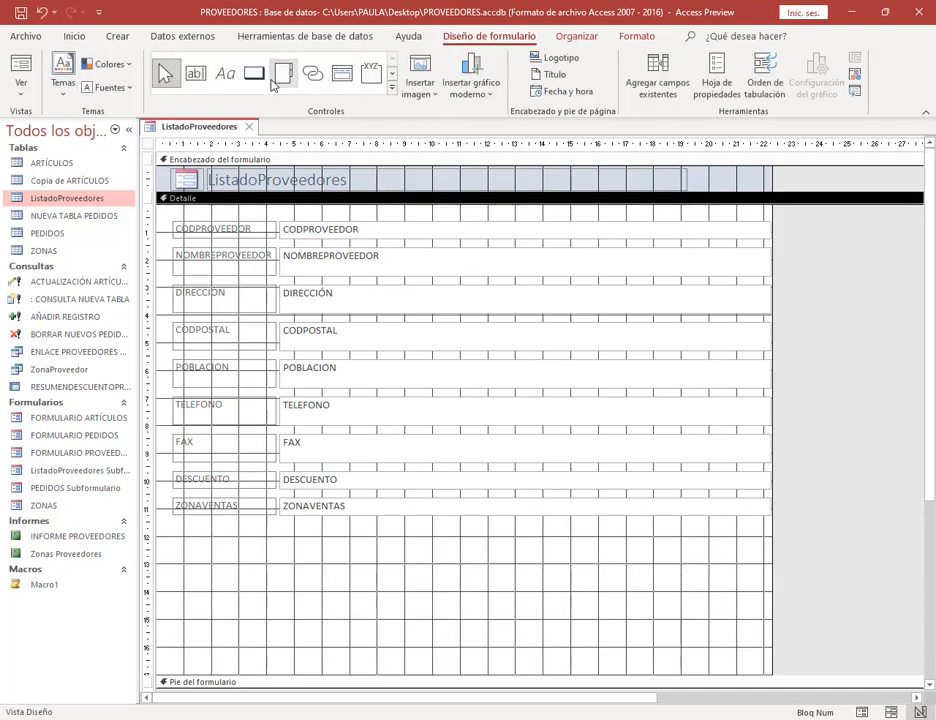
click(254, 73)
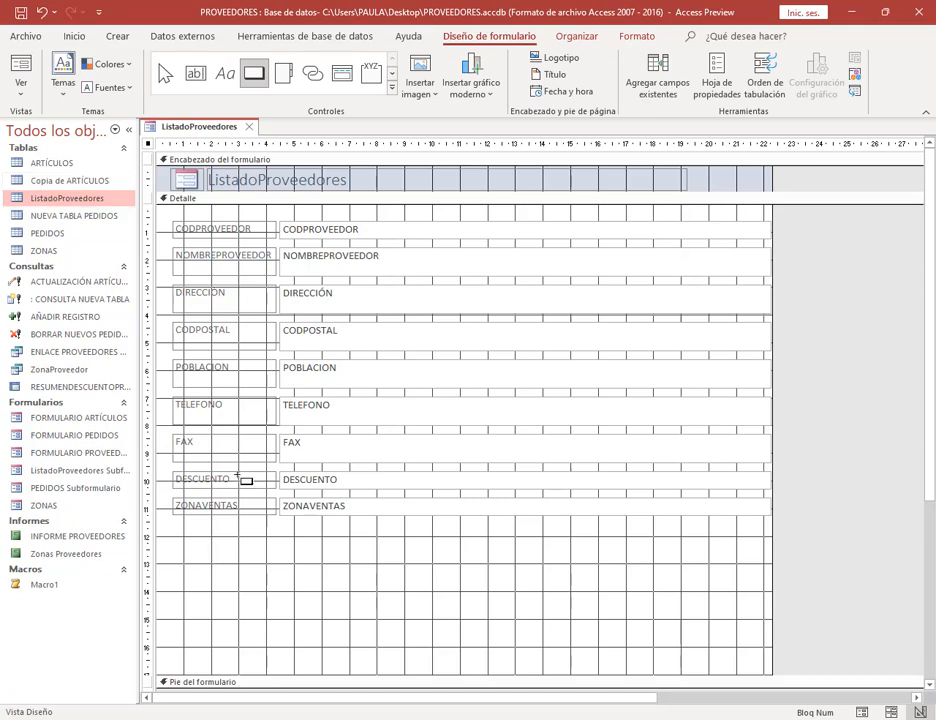
mouse_move(193, 553)
mouse_down()
mouse_move(332, 600)
mouse_move(330, 580)
mouse_up()
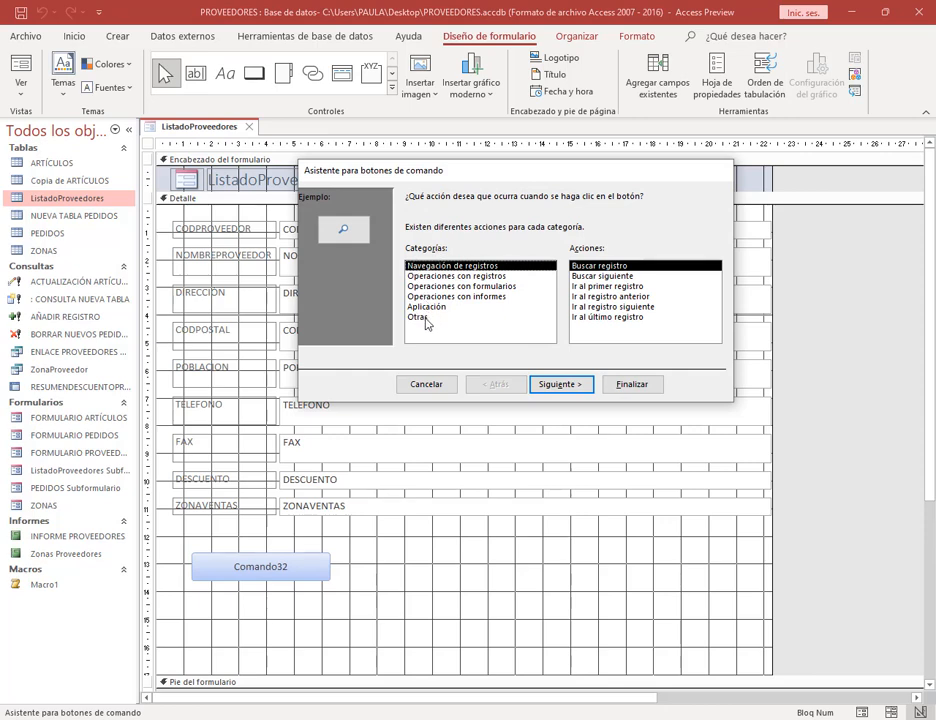
click(420, 317)
click(624, 277)
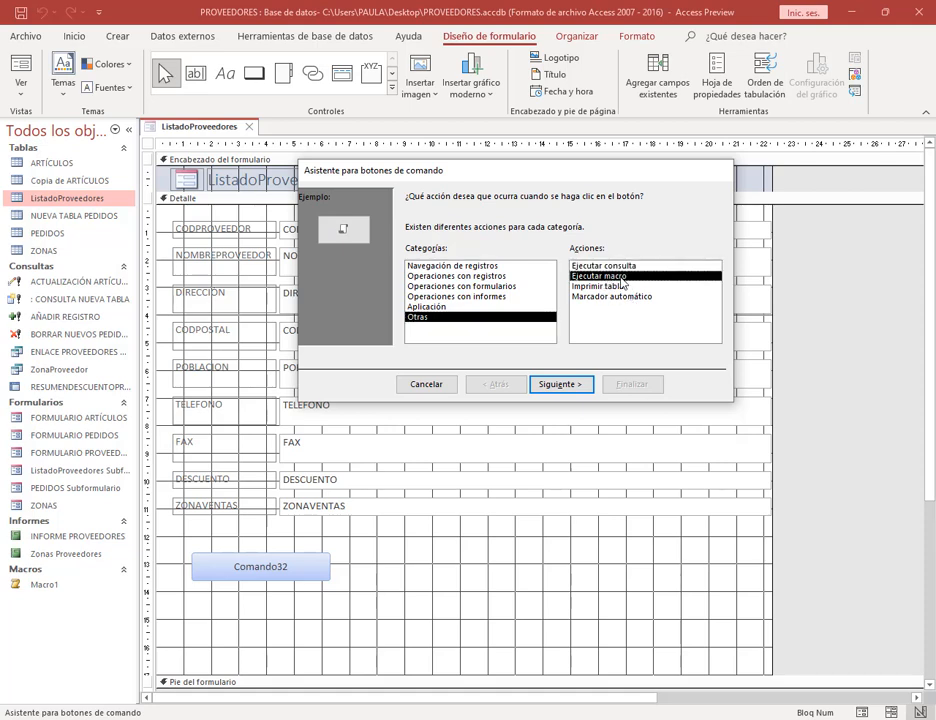
click(587, 386)
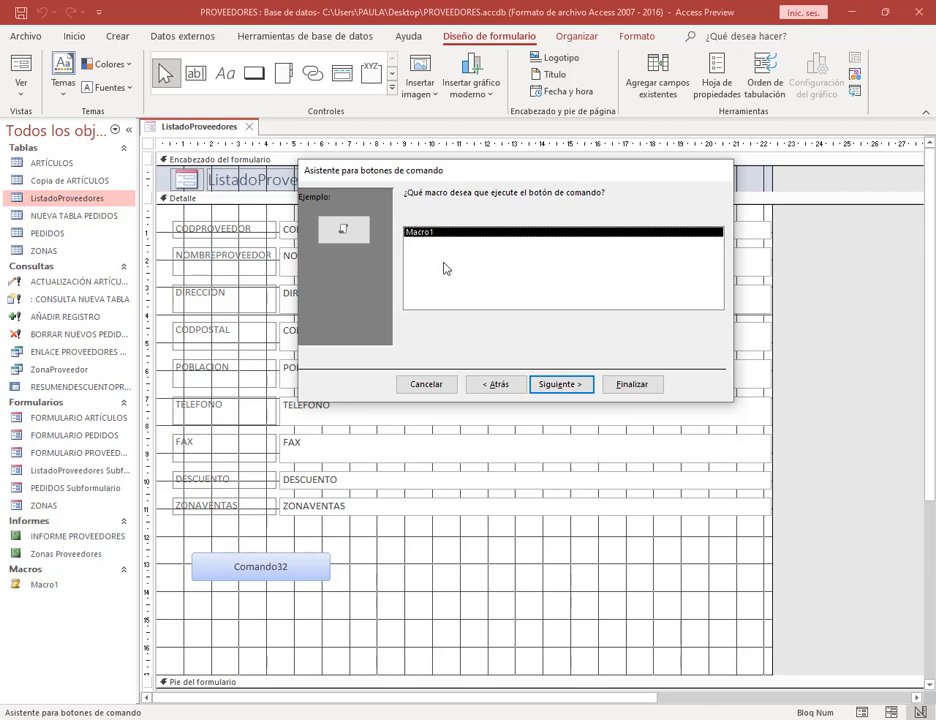
click(574, 387)
Step: Set the button's text to "Abrir tabla Proveedores" and finish the command button wizard
click(541, 250)
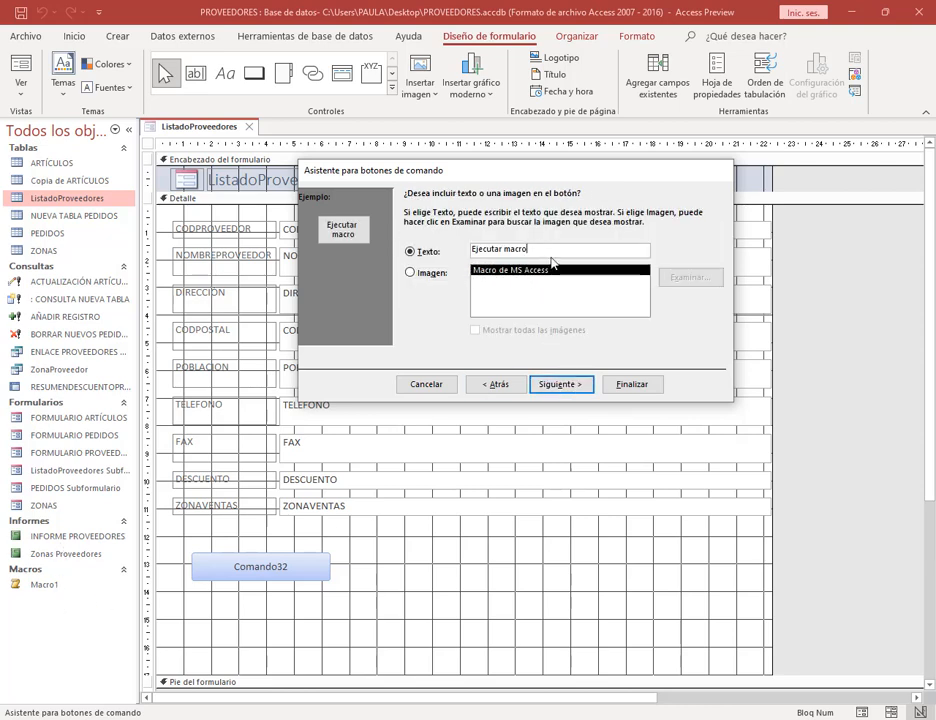
click(433, 254)
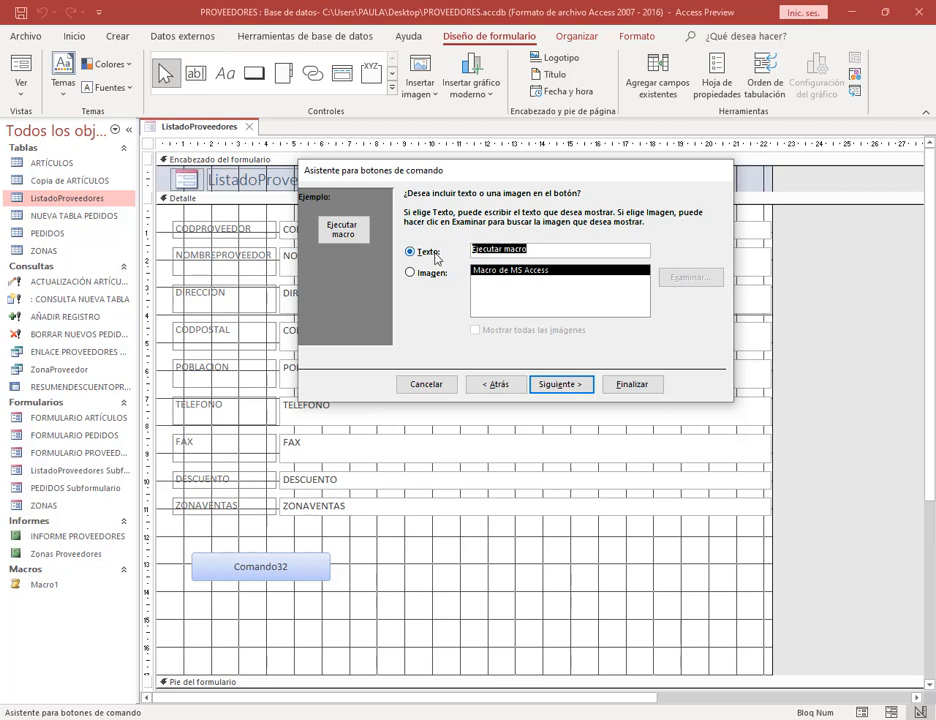
text(A)
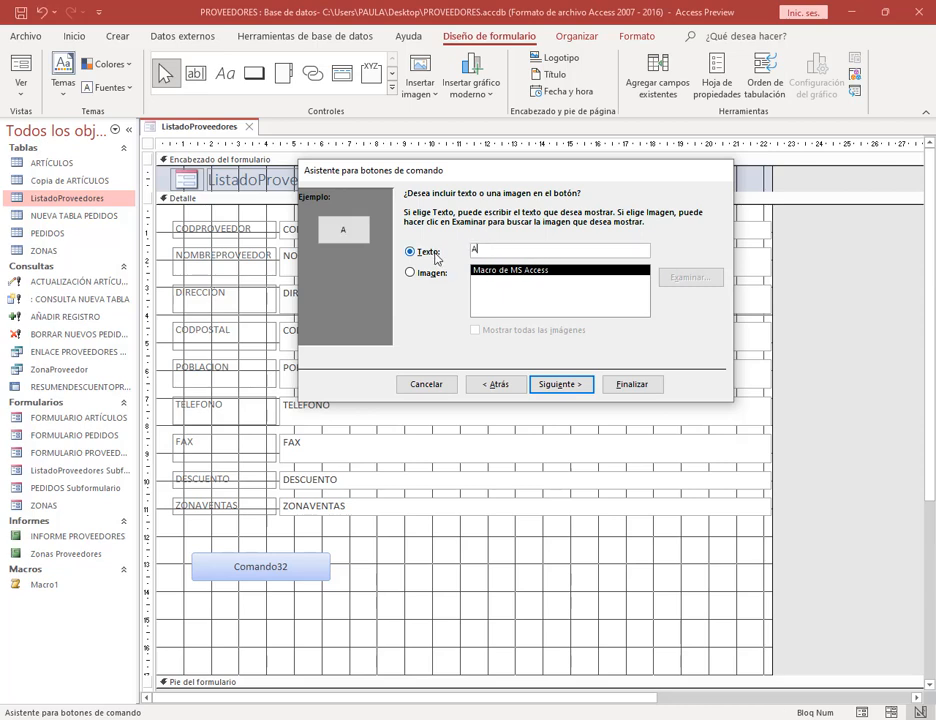
text(brir tabla Prove)
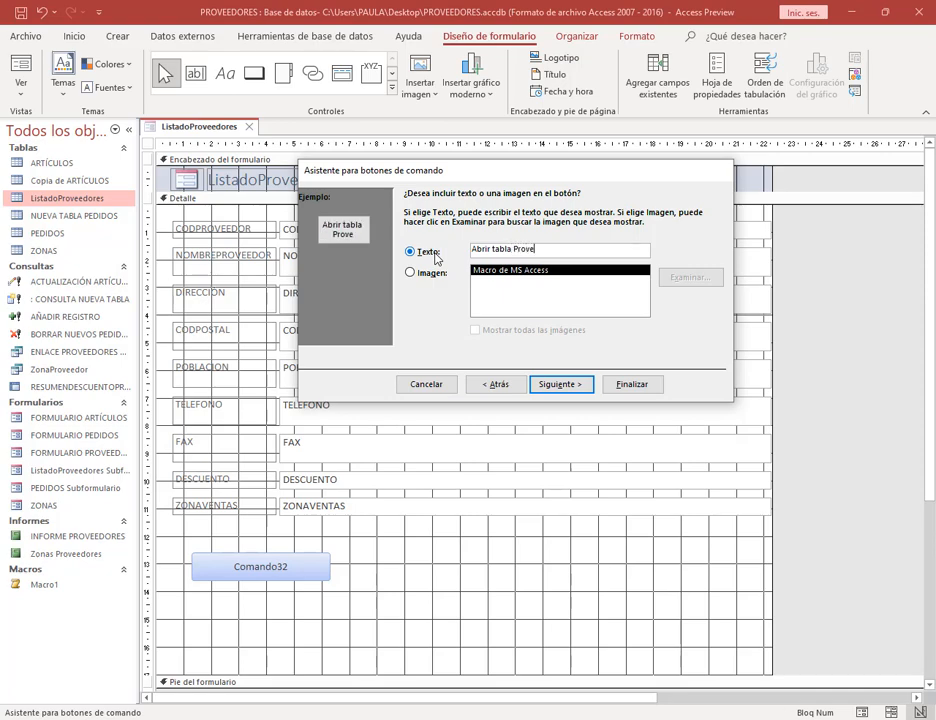
text(edores)
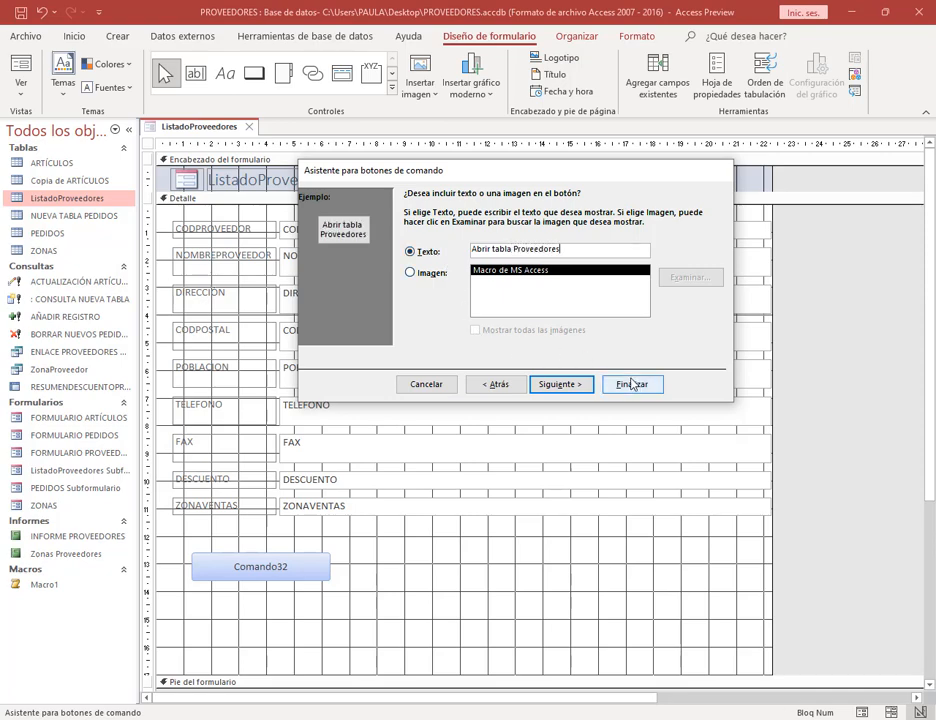
click(631, 384)
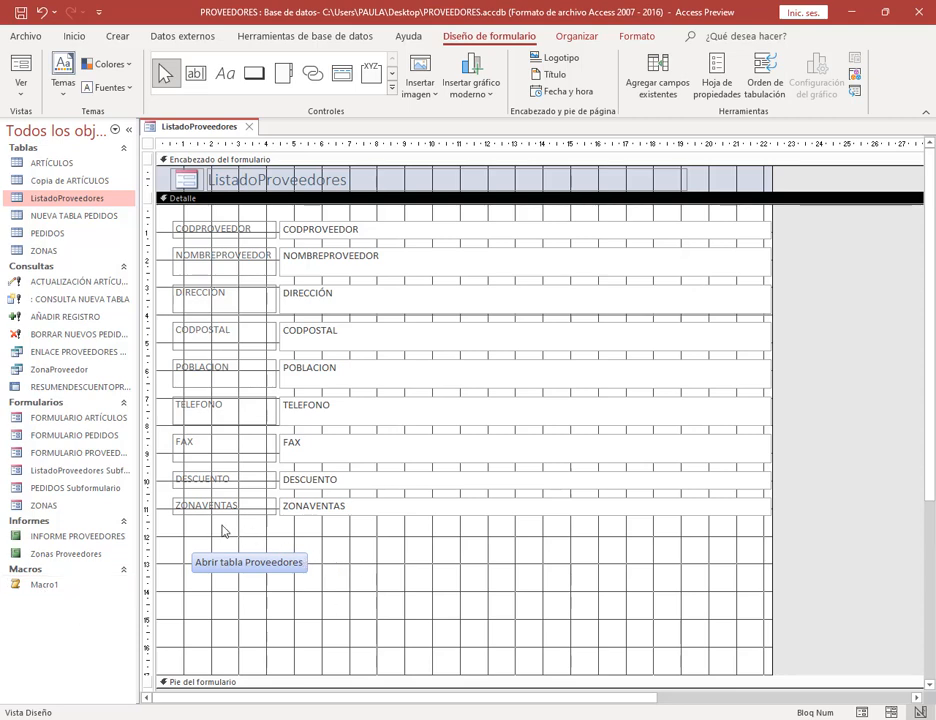
Step: Switch the form to Form view, run the Abrir tabla Proveedores button and accept its message box
right_click(208, 131)
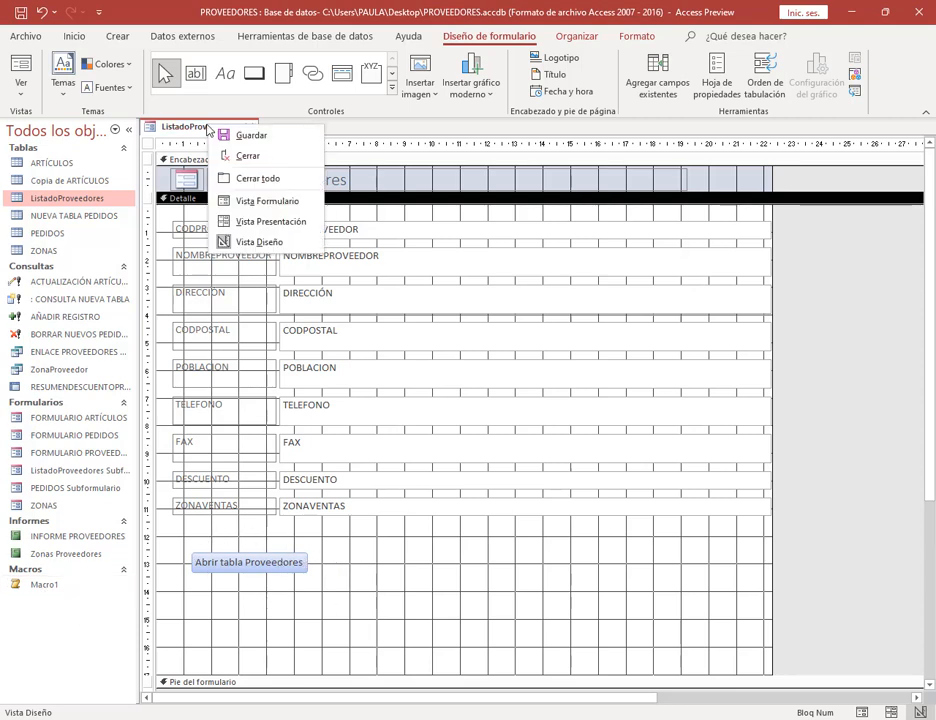
click(248, 203)
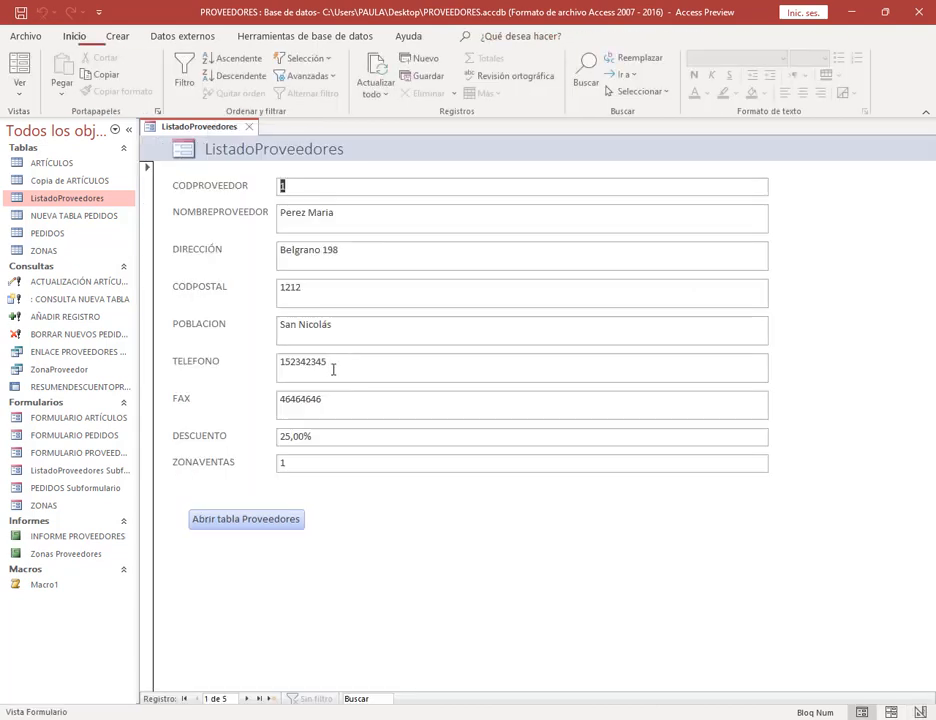
click(232, 522)
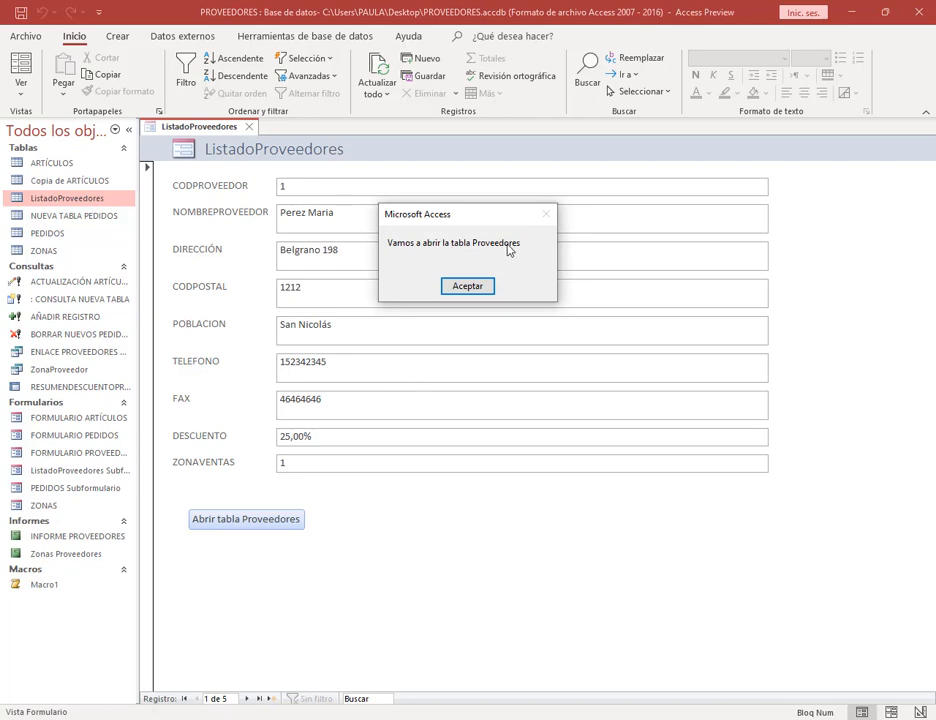
click(475, 289)
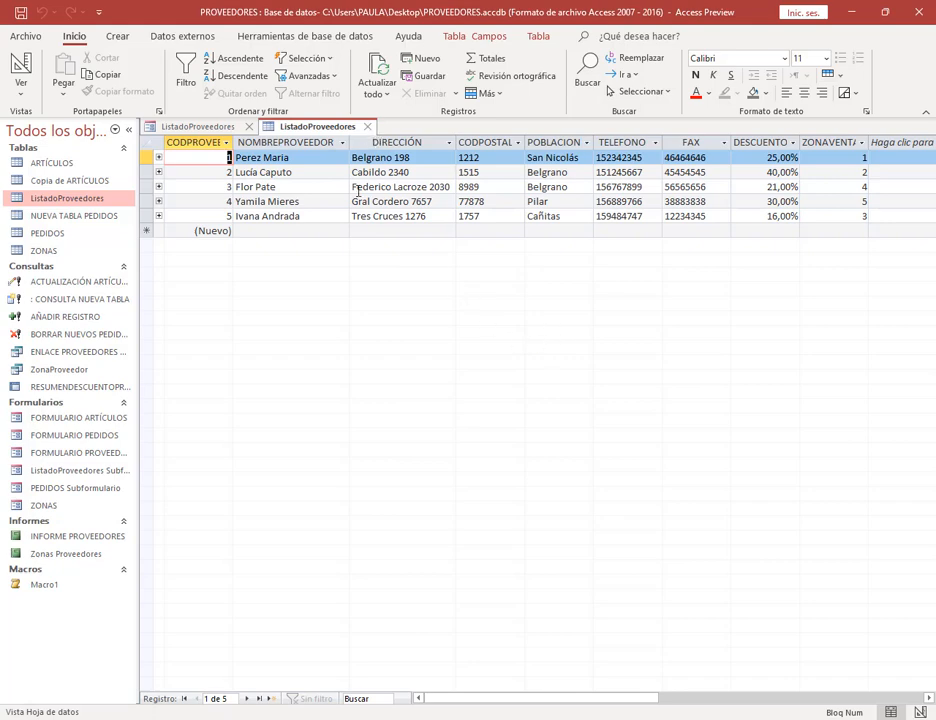
Step: Review Macro1 in Design view and close it, then run the macro directly, accepting its message box
right_click(40, 585)
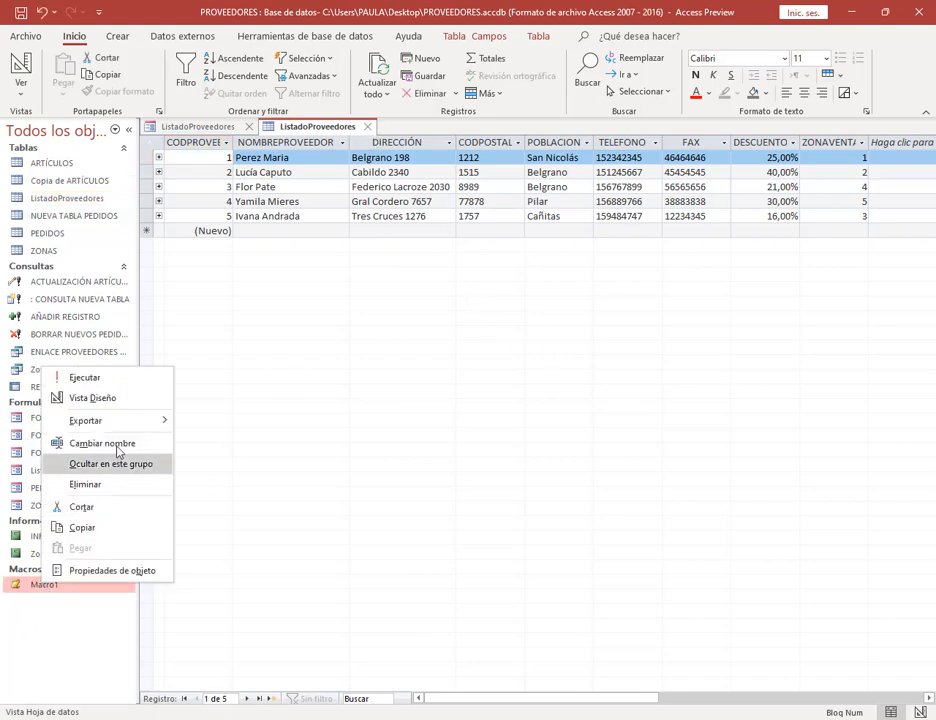
click(95, 398)
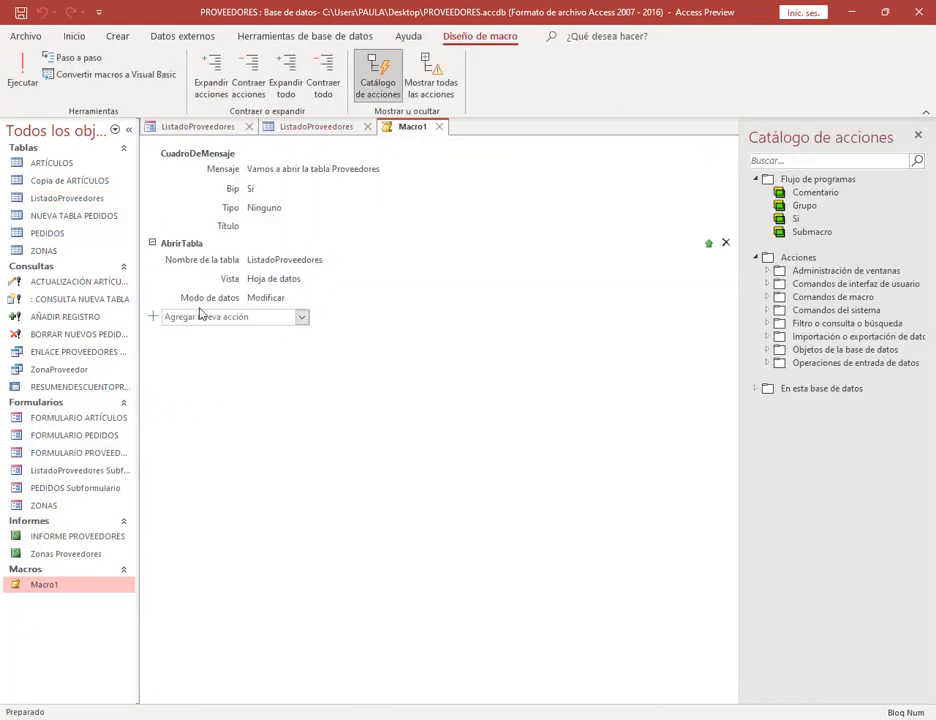
click(439, 127)
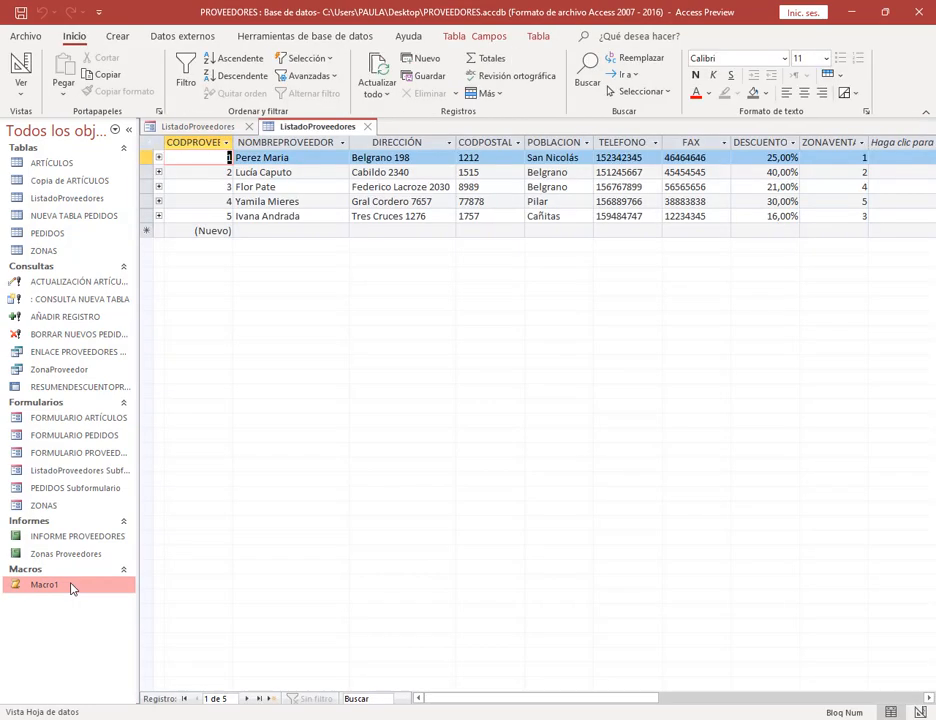
double_click(70, 588)
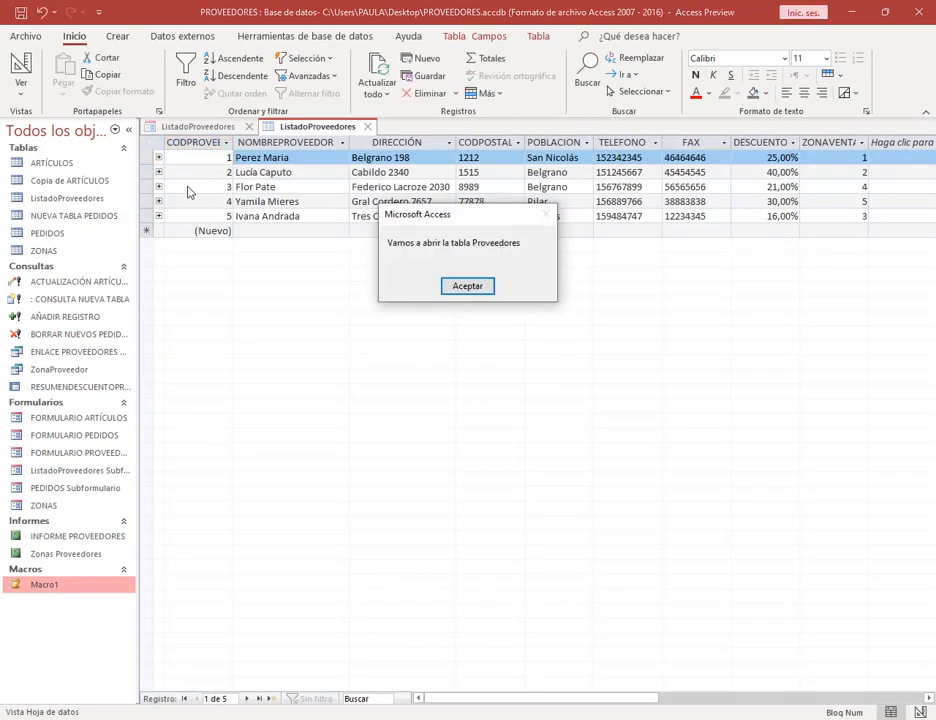
click(482, 288)
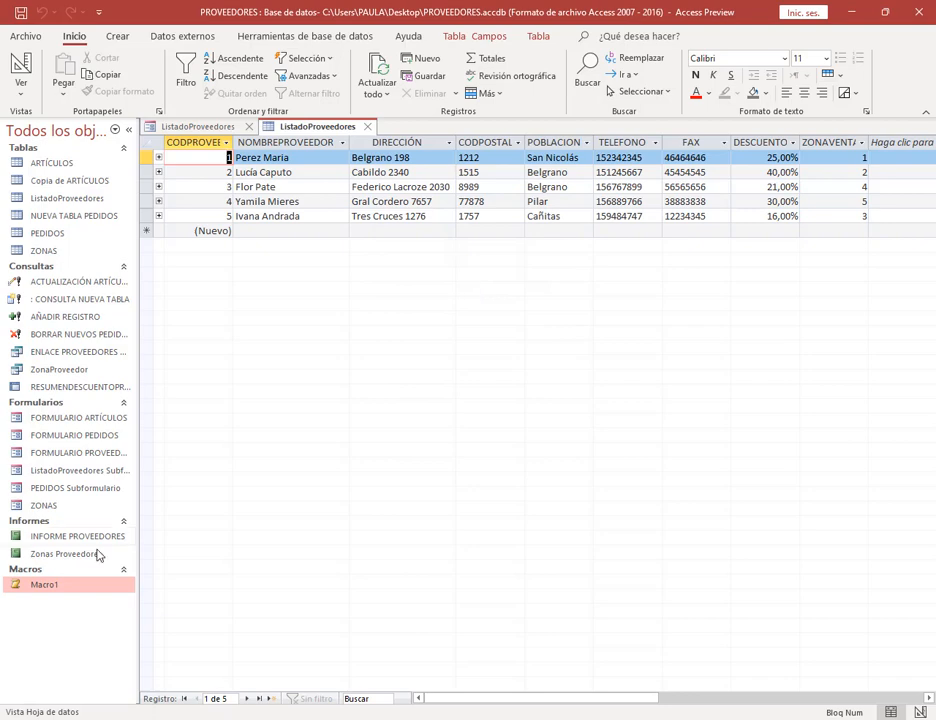
Step: Close the ListadoProveedores table and form, saving the form under the name ListadoProveedores
click(368, 127)
click(249, 127)
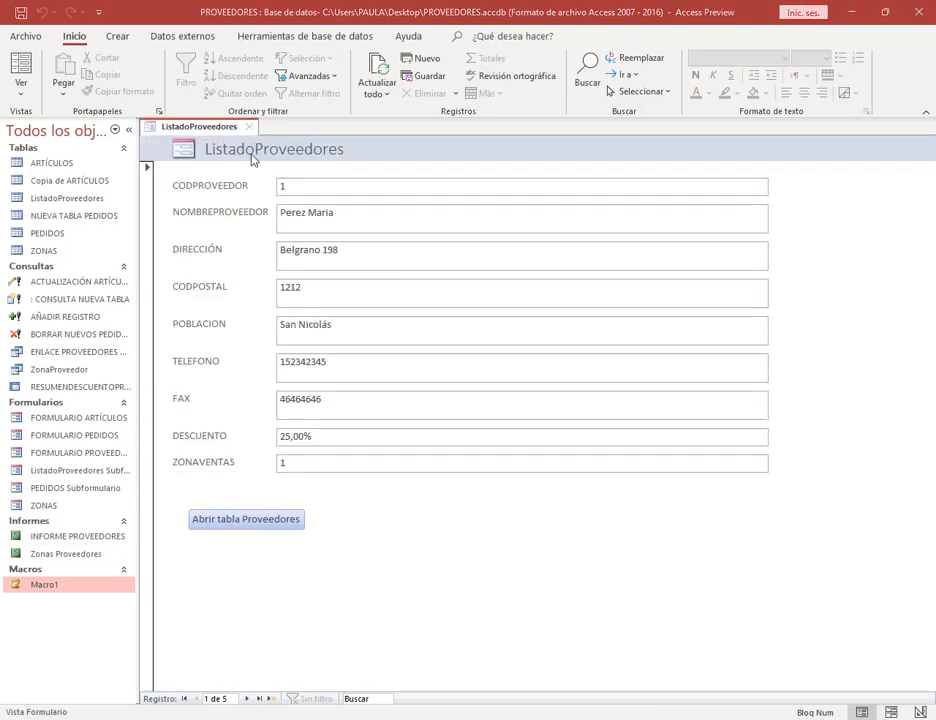
click(400, 409)
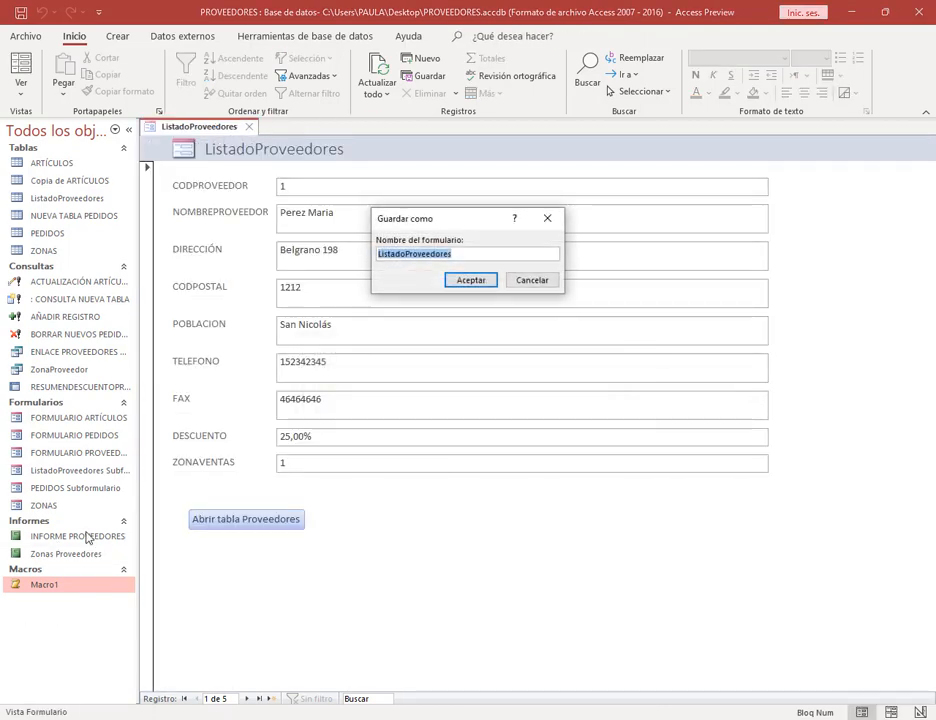
click(482, 279)
Step: Open Macro1 in Design view, delete its CuadroDeMensaje action, then save and close the macro
right_click(50, 606)
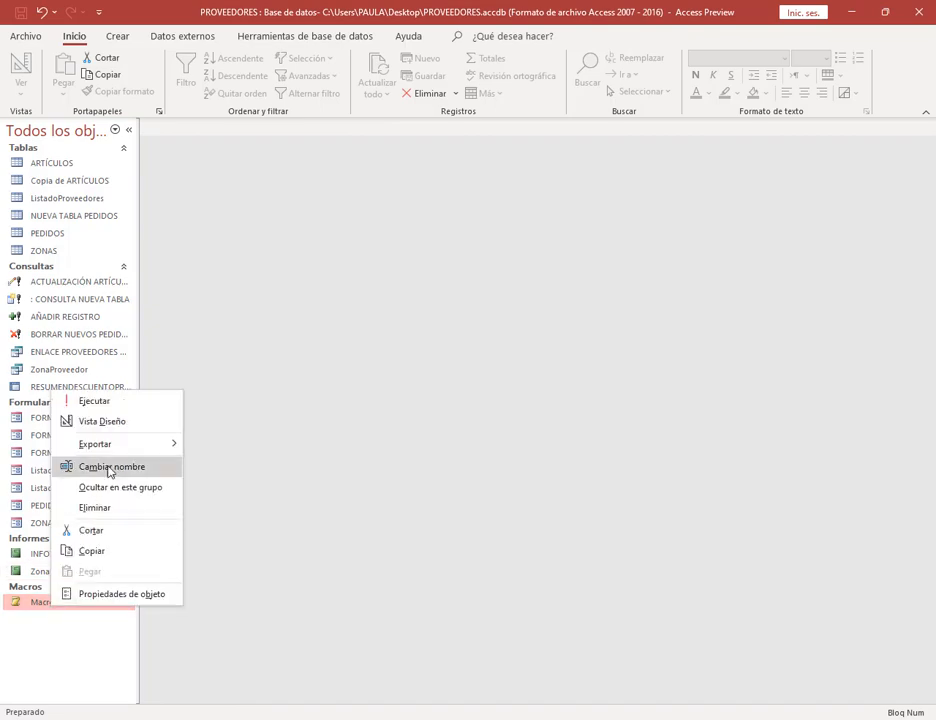
click(118, 423)
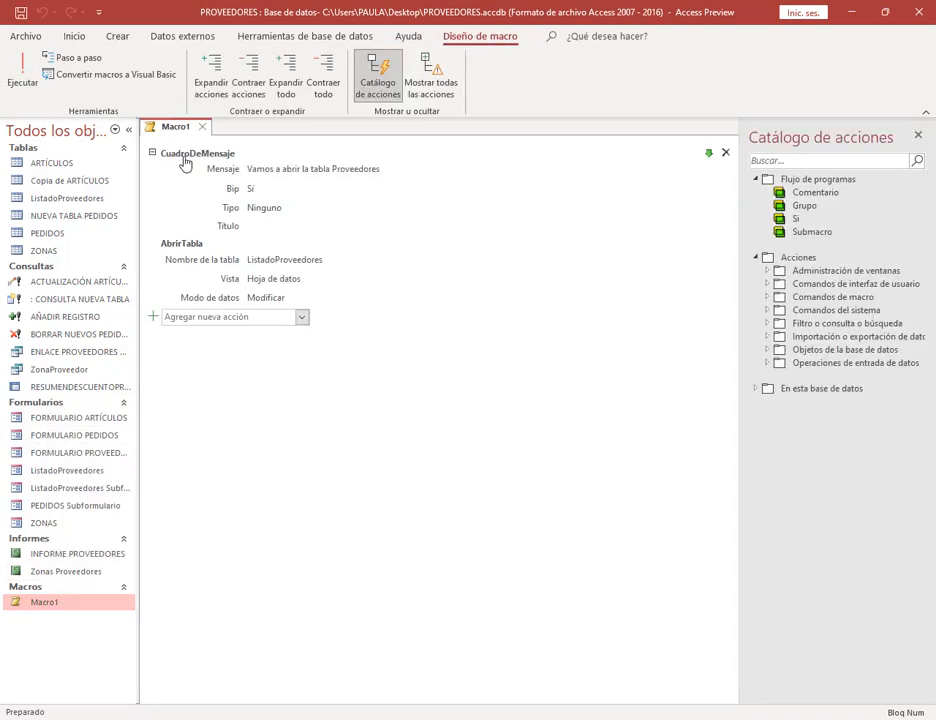
mouse_move(188, 166)
click(725, 156)
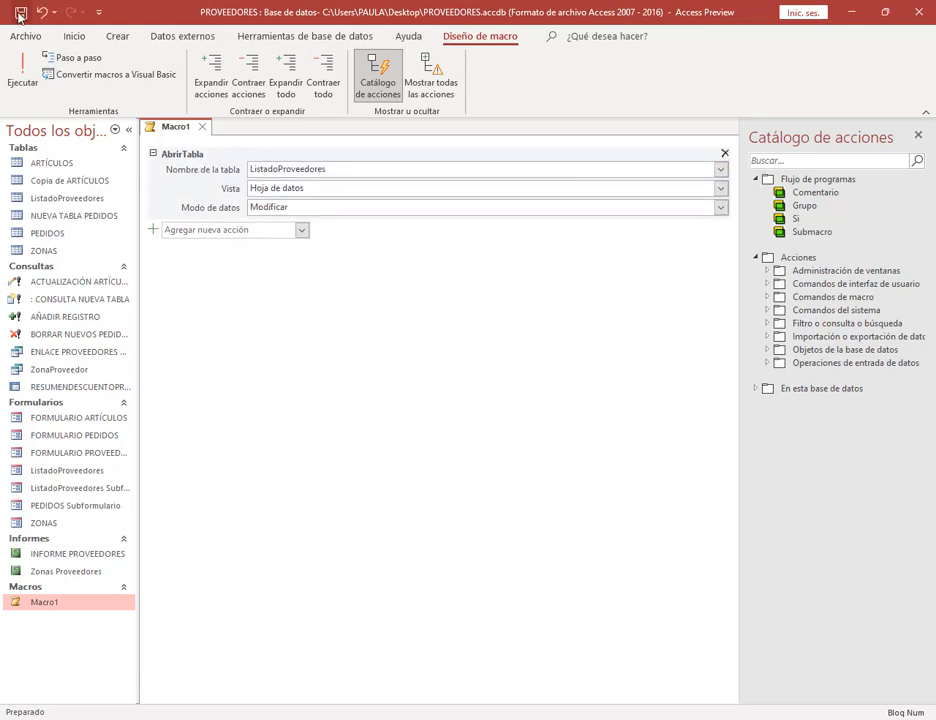
click(202, 127)
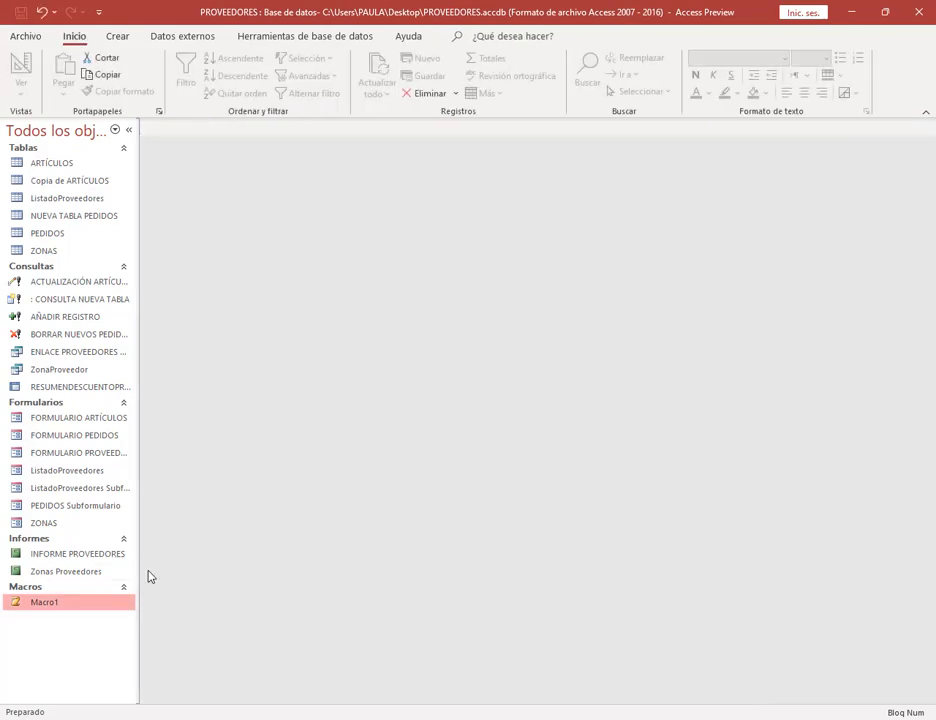
click(104, 456)
double_click(104, 456)
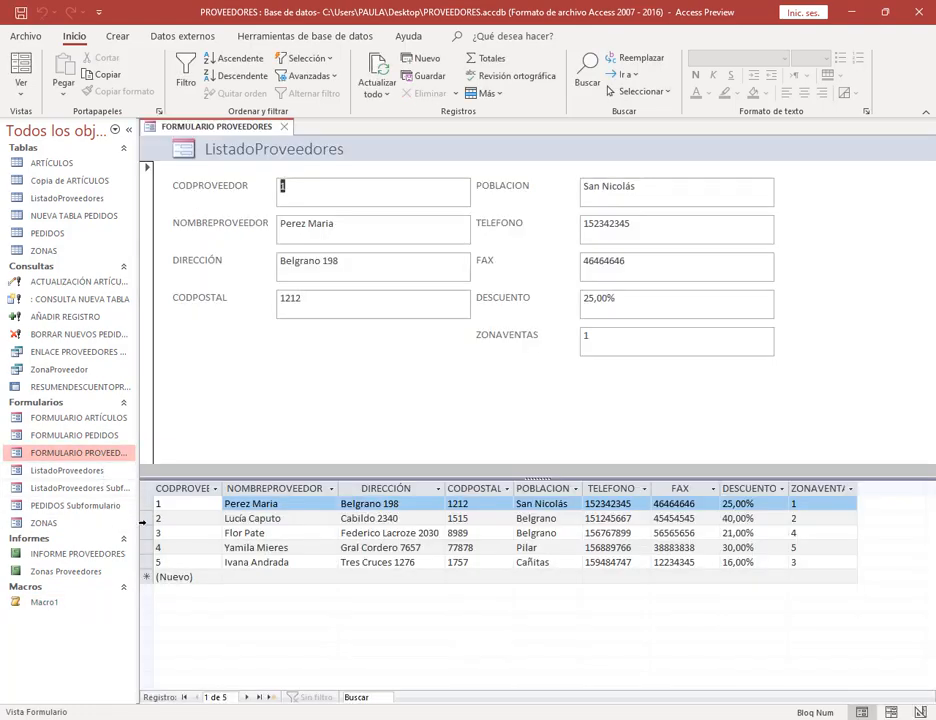
click(285, 128)
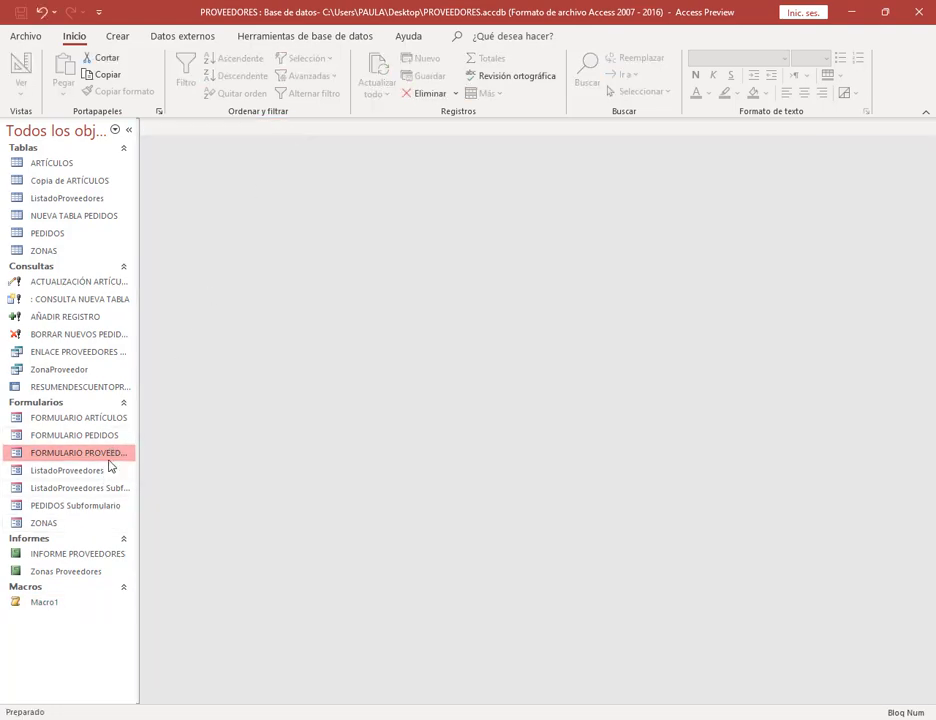
Step: Open the ListadoProveedores form and test its Abrir tabla Proveedores button
double_click(108, 473)
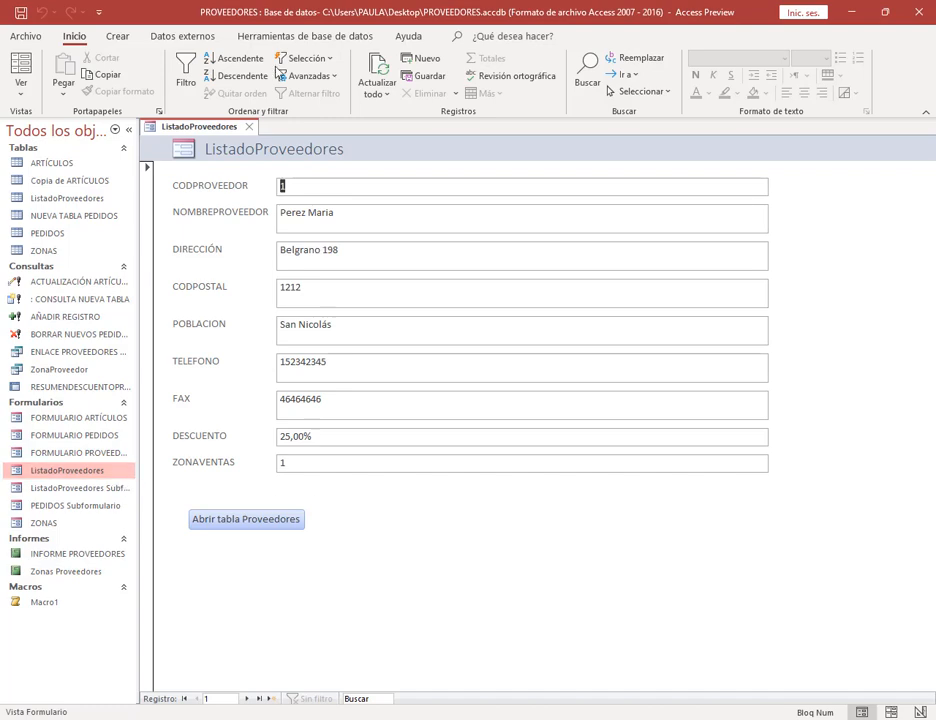
click(246, 520)
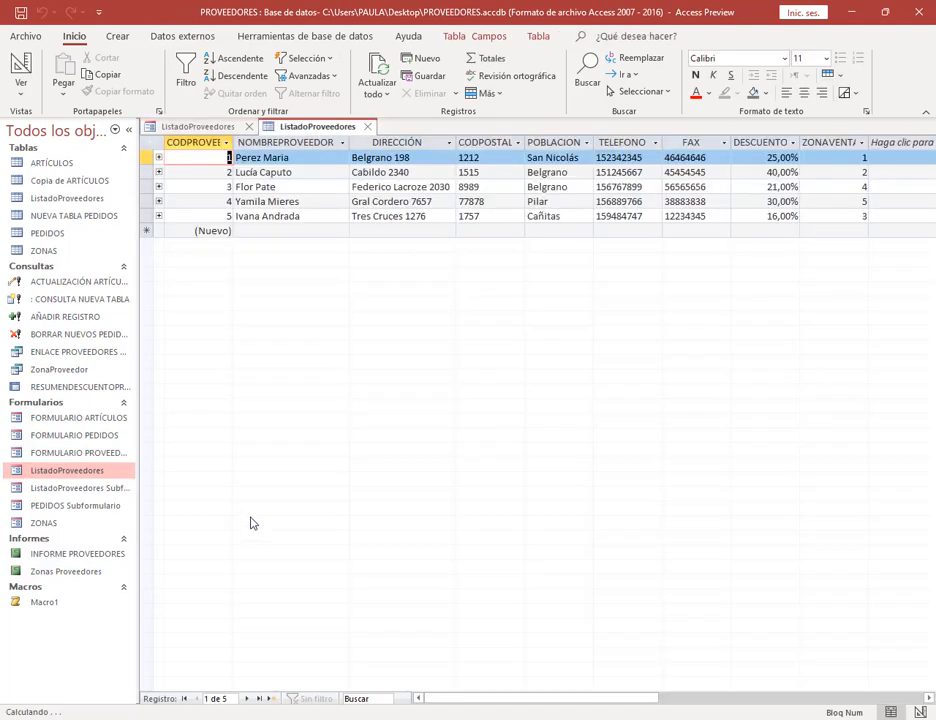
Step: Close the ListadoProveedores table and form and switch back to the PDF manual in the browser
click(367, 126)
click(249, 126)
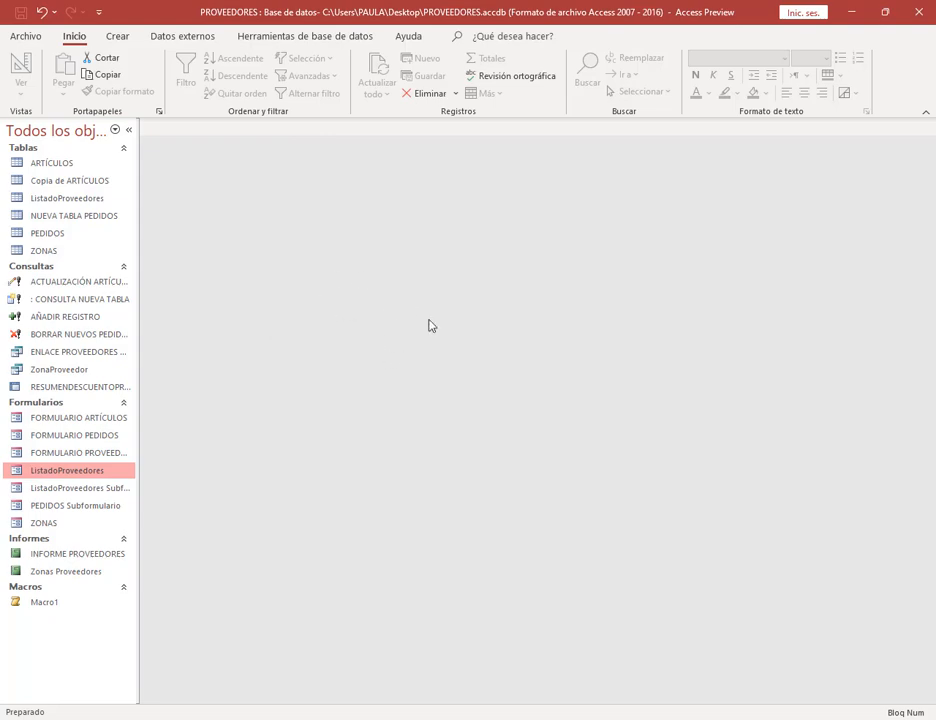
key(alt+Tab)
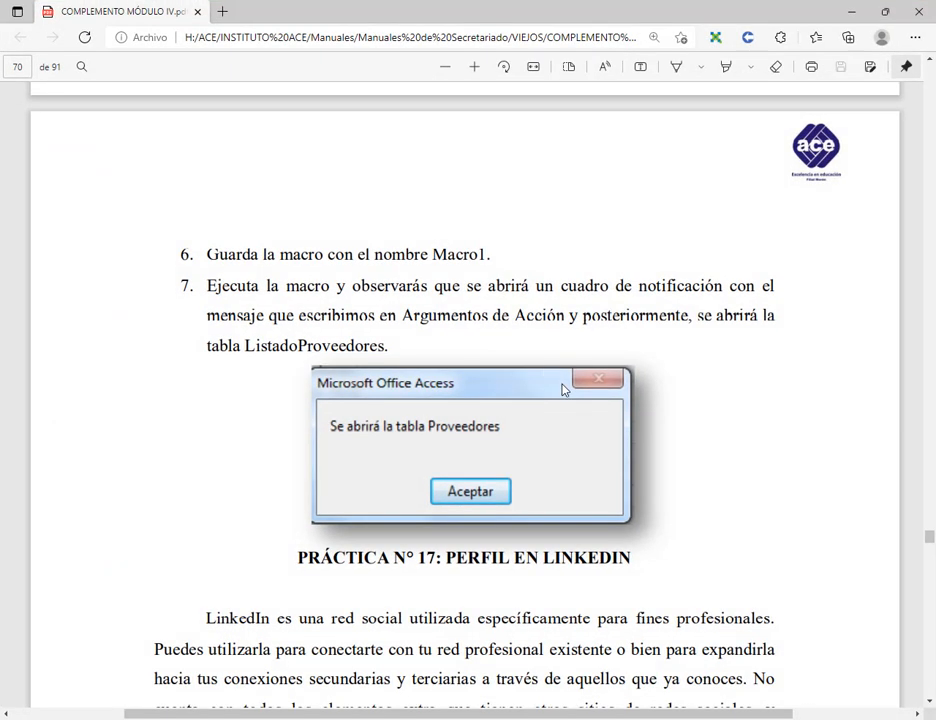